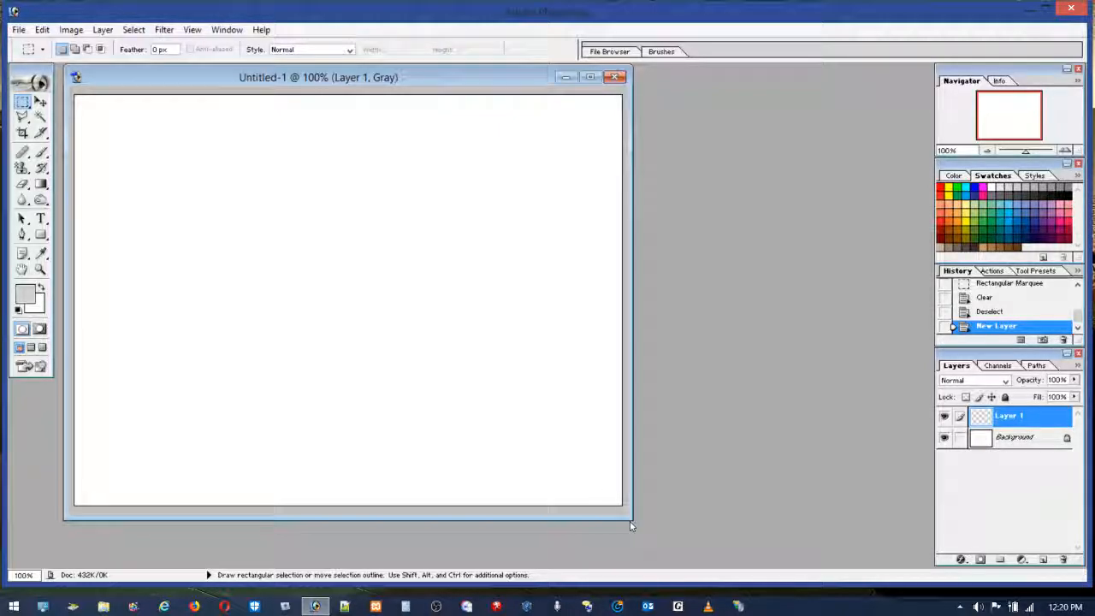
Enlarge the document window and paint a single grey dot near the canvas centre with a hard round brush of 92 px.
left_click_drag(631, 520, 799, 538)
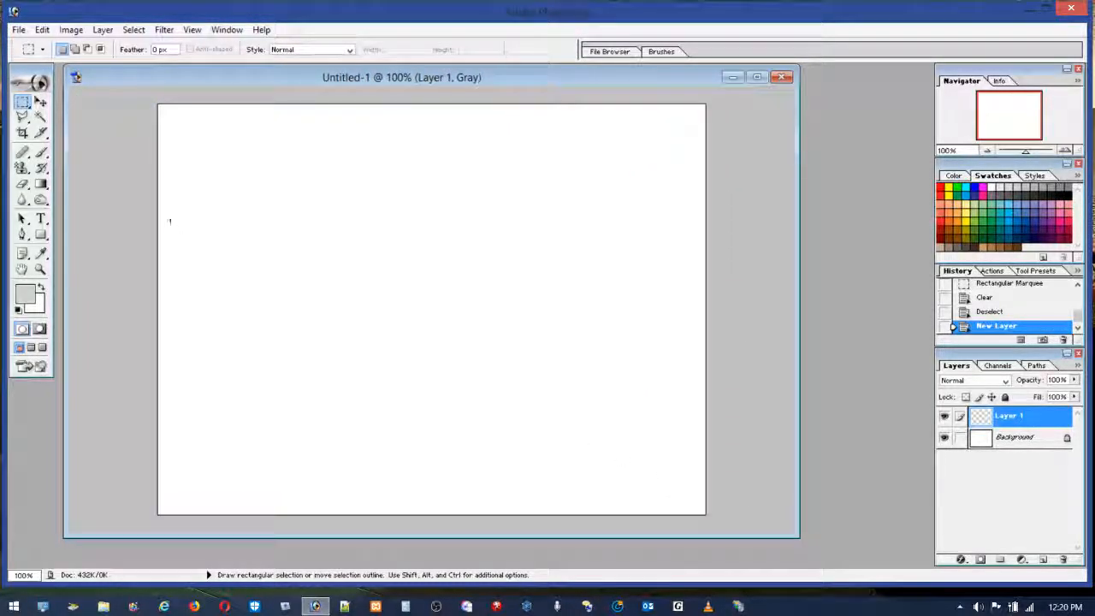
left_click(42, 152)
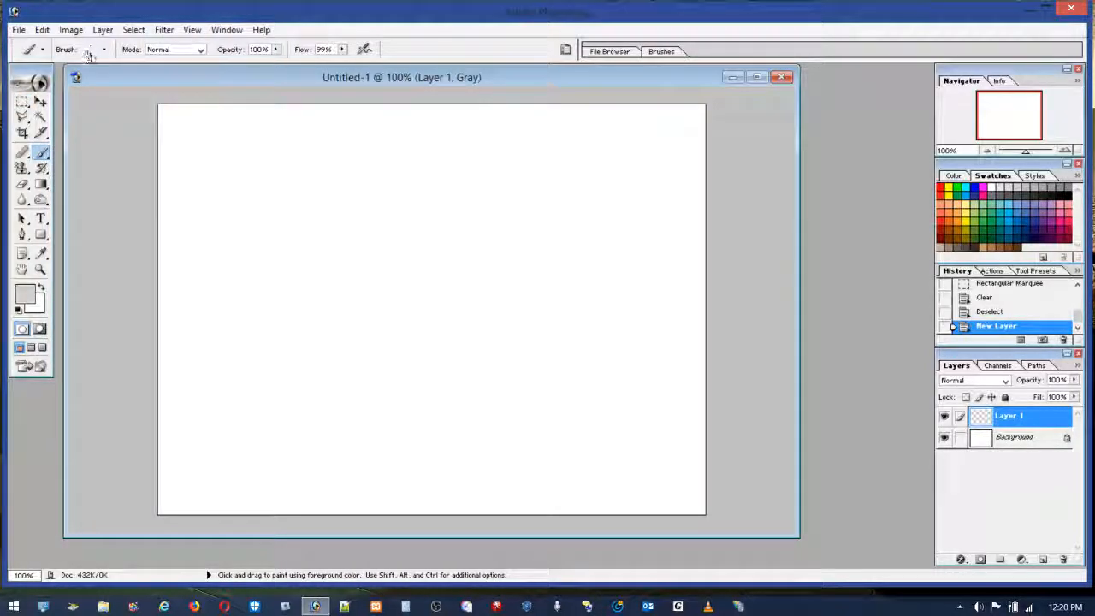
left_click(91, 52)
left_click(86, 202)
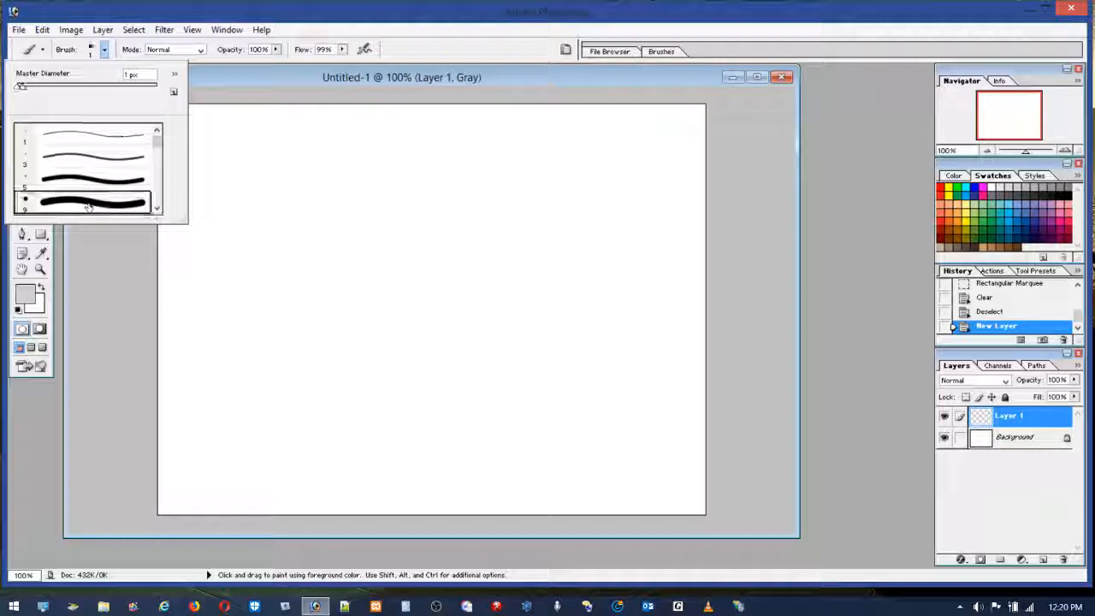
left_click(95, 87)
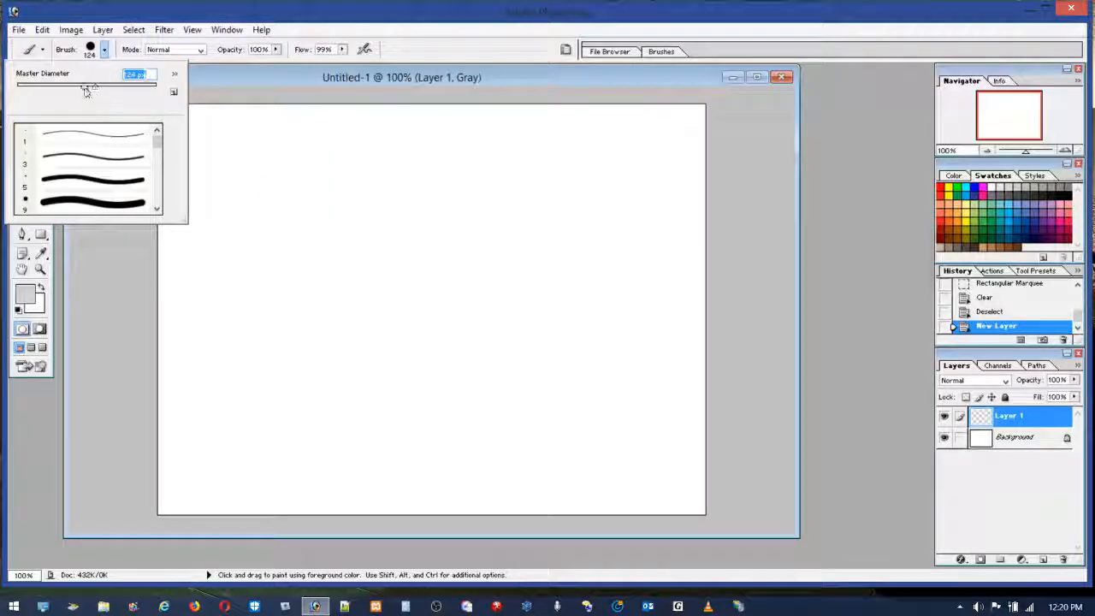
left_click(81, 87)
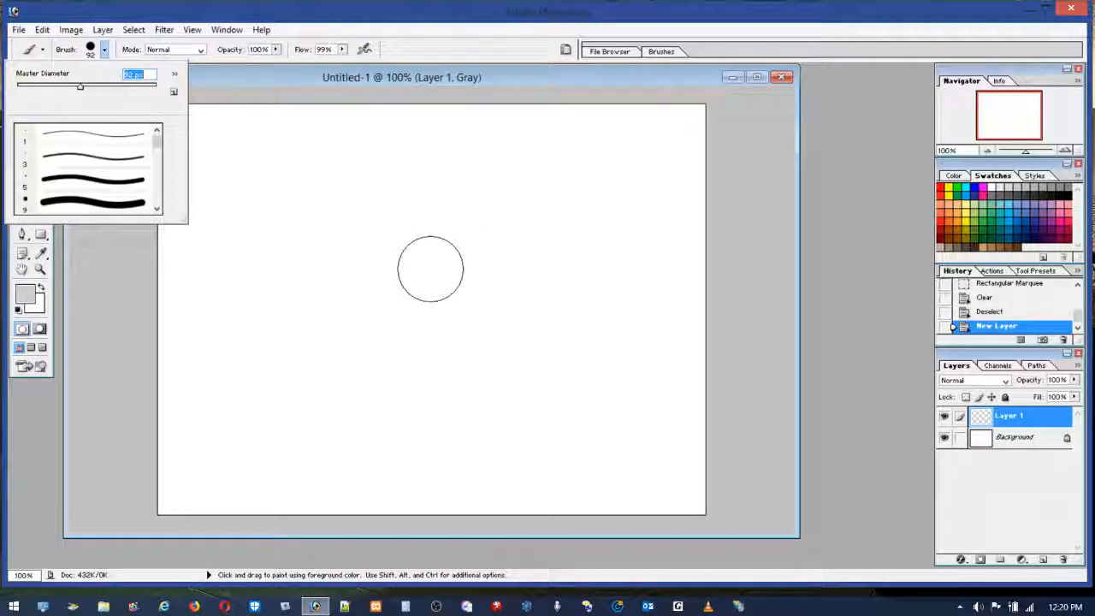
left_click(441, 250)
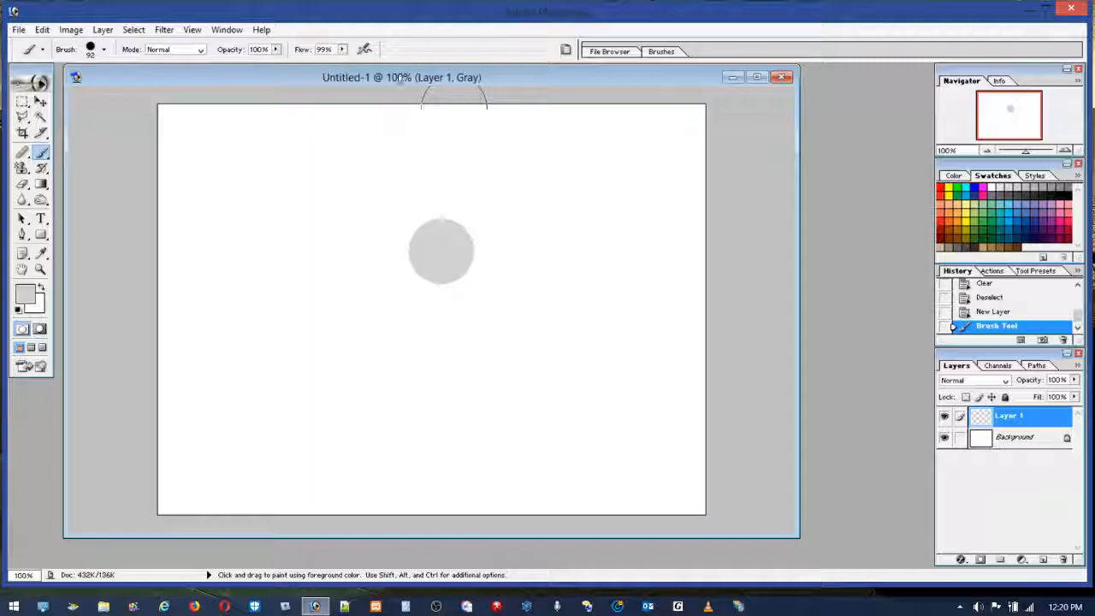
Convert the grayscale image to RGB Color mode without flattening its layers.
left_click(72, 30)
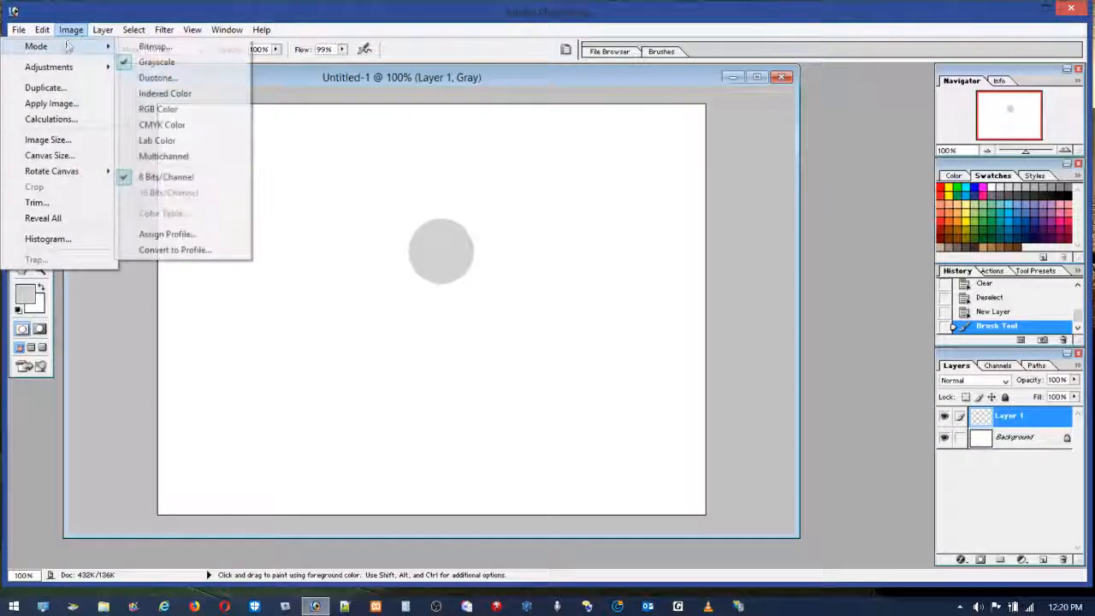
mouse_move(64, 72)
mouse_move(101, 50)
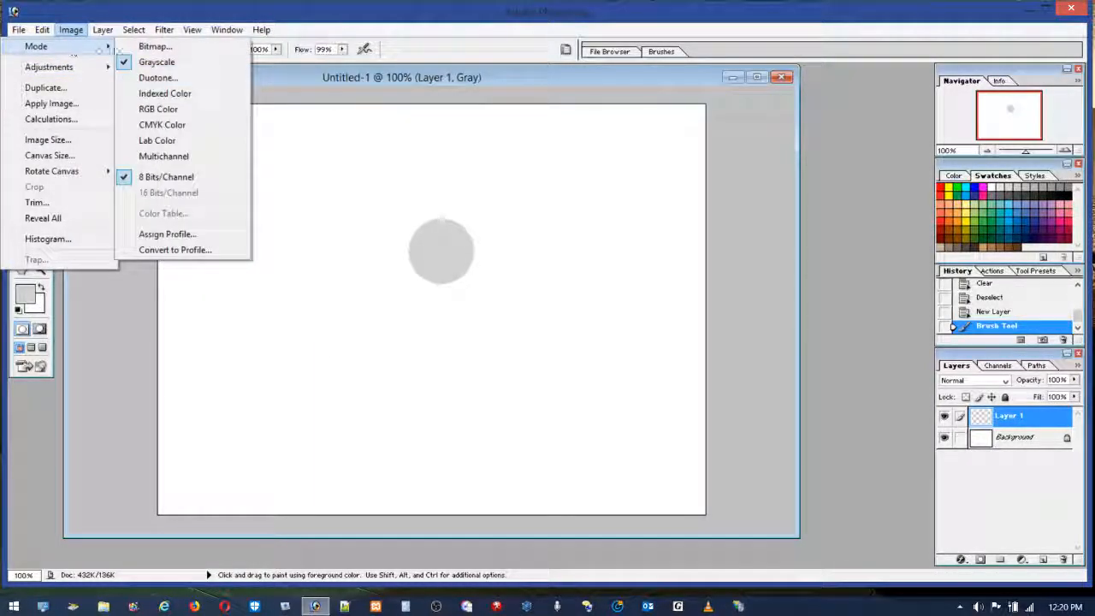
left_click(158, 109)
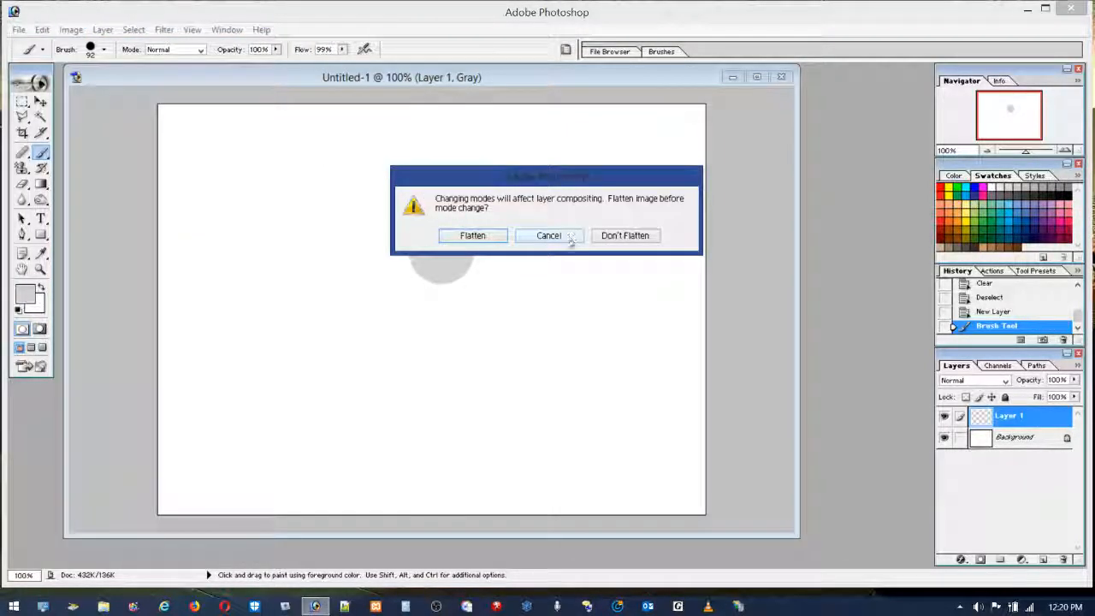
left_click(613, 238)
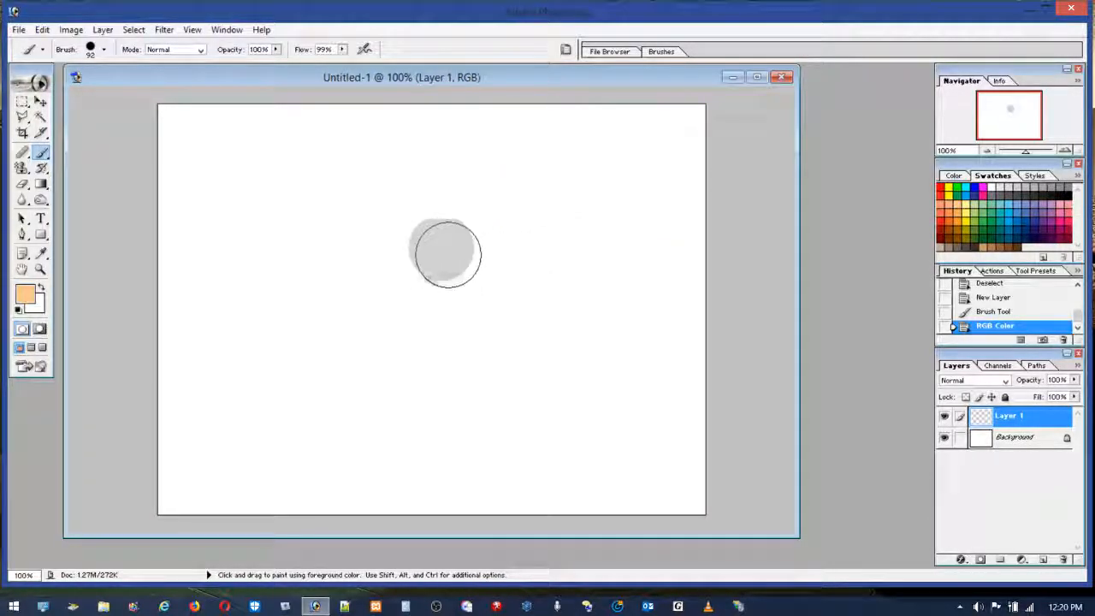
Step back before the RGB Color conversion and step forward to restore it.
left_click(42, 29)
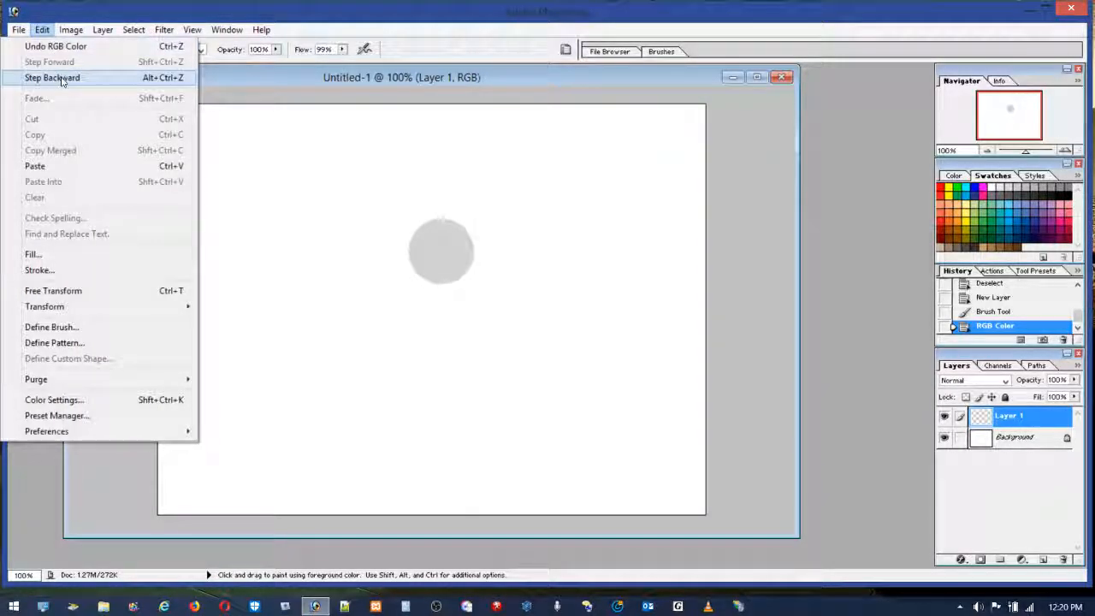
left_click(60, 78)
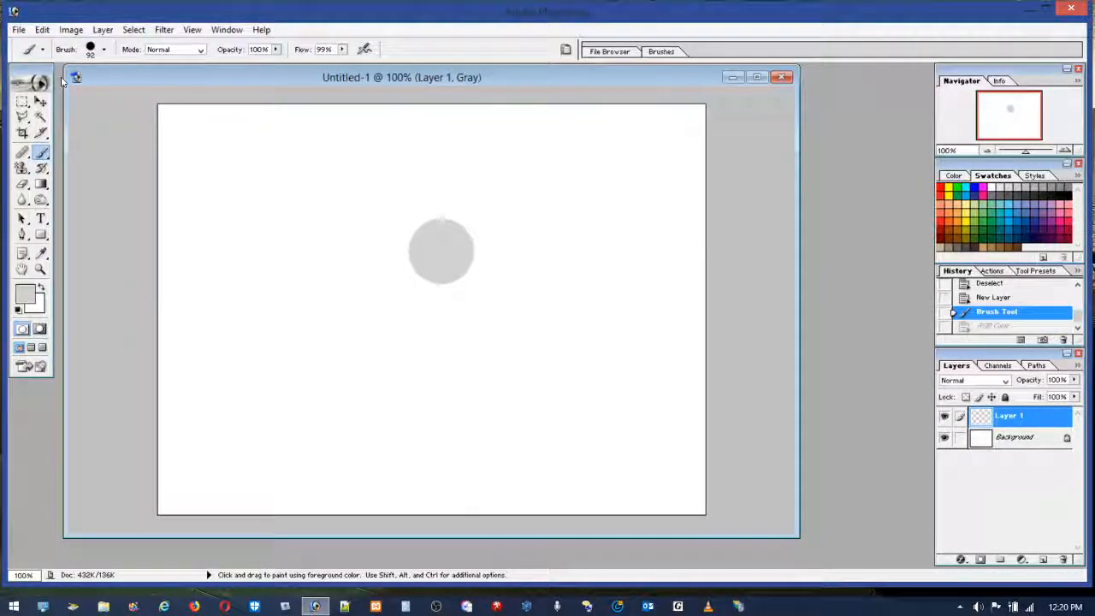
left_click(43, 31)
left_click(58, 64)
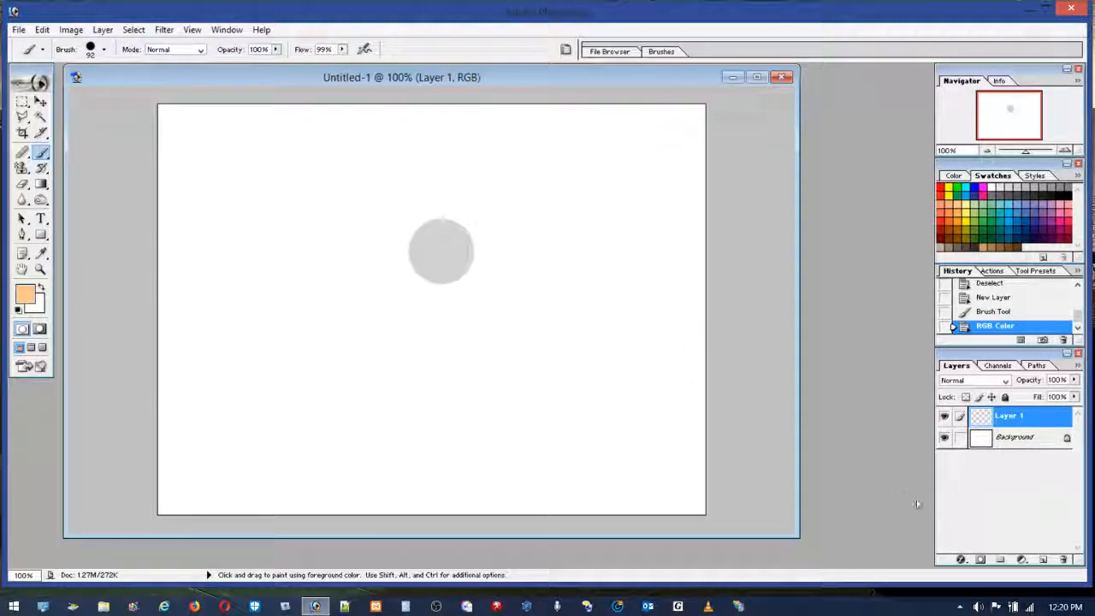
Delete the layer with the grey dot and add a new empty layer above the background.
left_click(1064, 559)
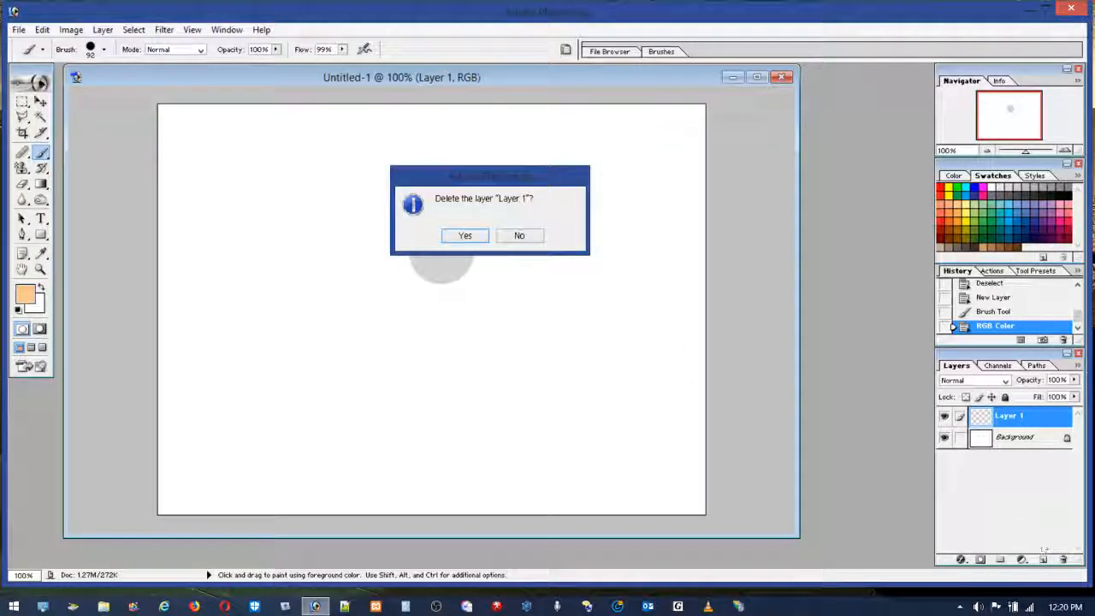
left_click(464, 236)
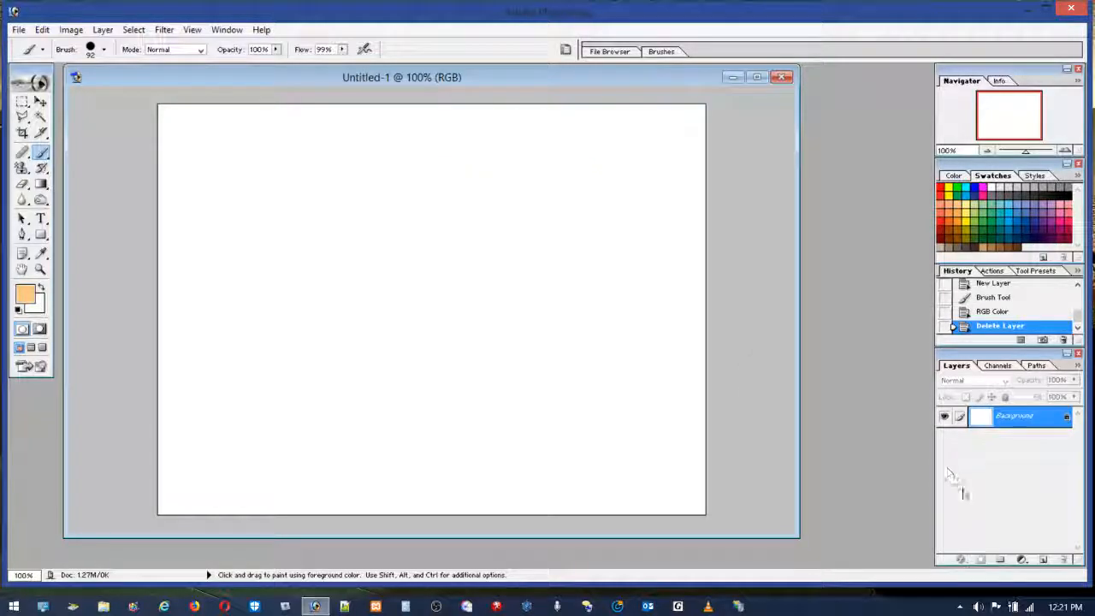
left_click(1043, 560)
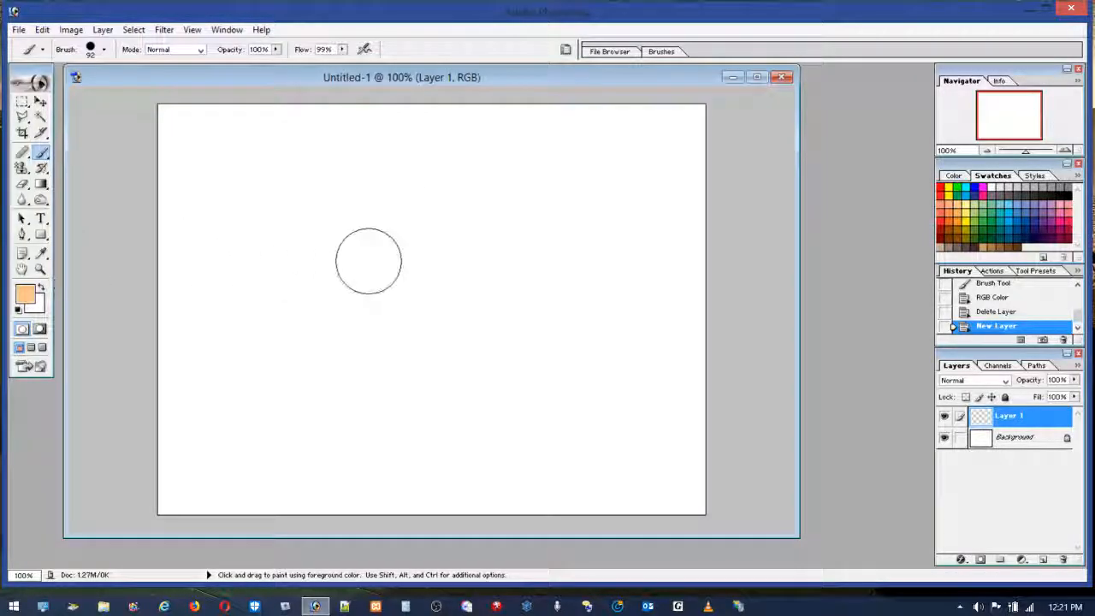
Paint a solid peach egg-shaped blob, wider at the bottom, near the centre of Layer 1 with the 92 px brush.
left_click(437, 255)
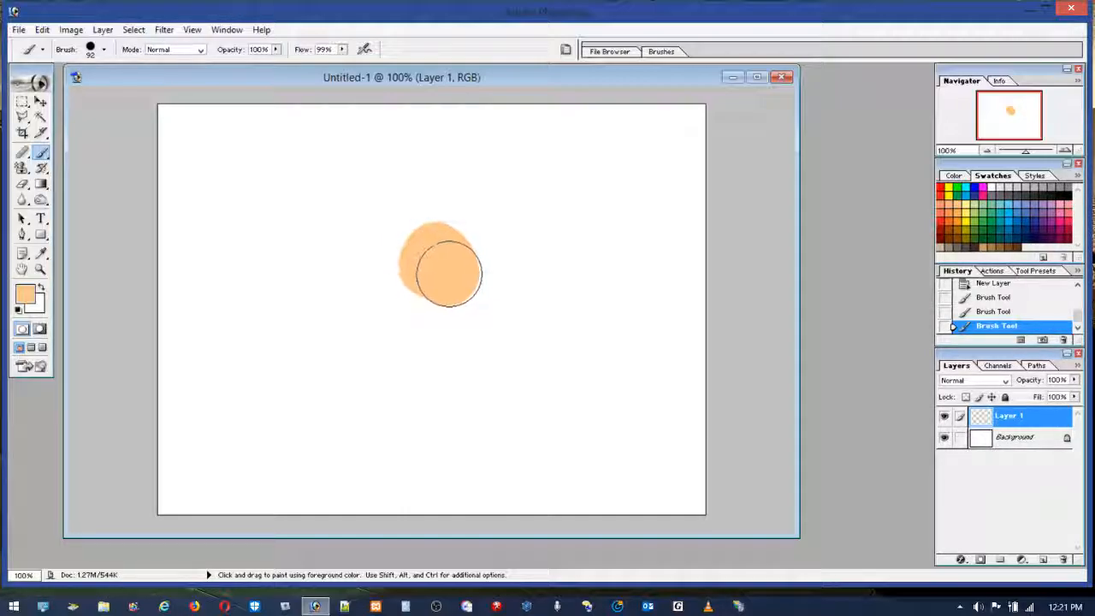
left_click_drag(430, 275, 439, 273)
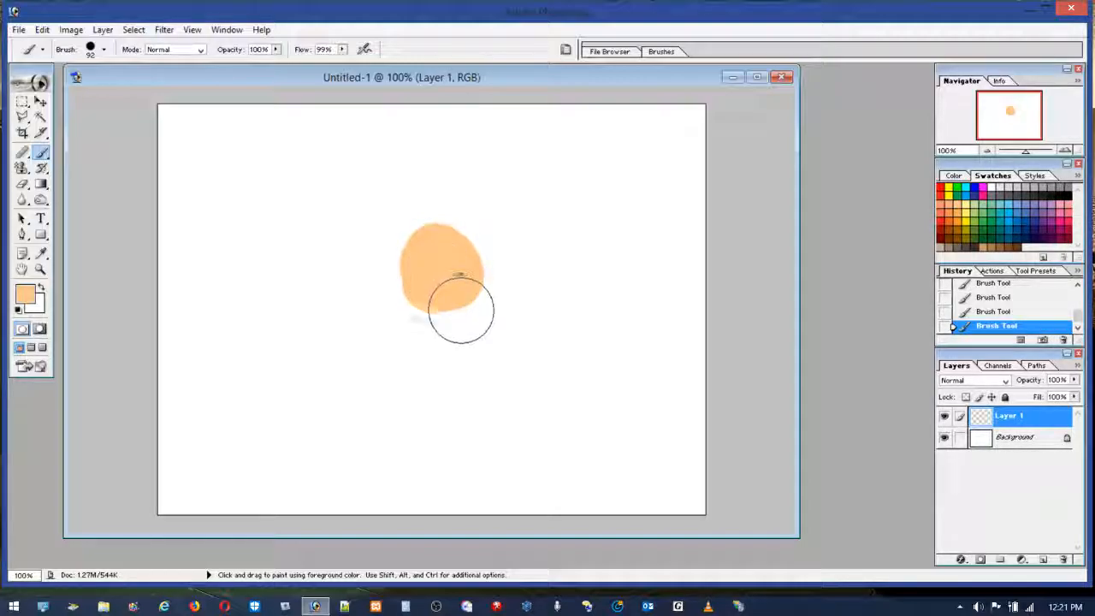
left_click(40, 270)
left_click_drag(362, 183, 538, 355)
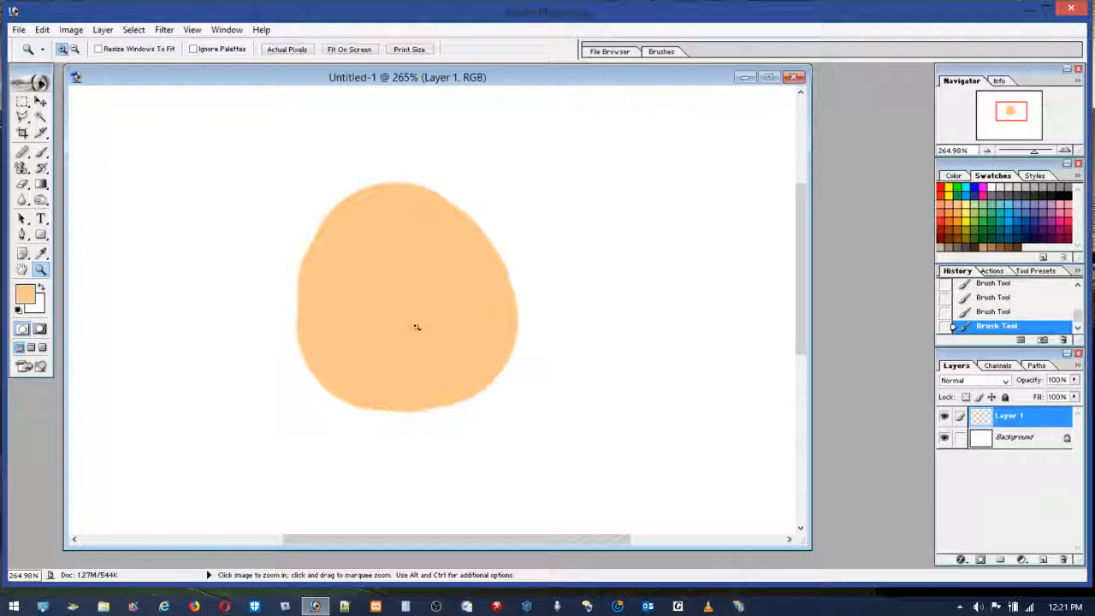
left_click(41, 152)
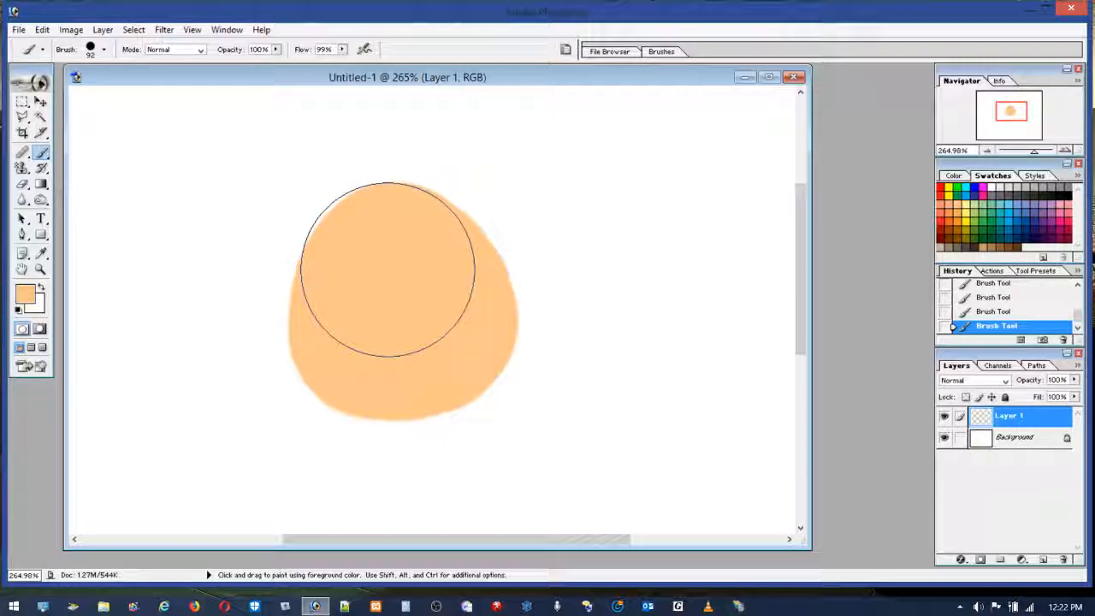
mouse_move(387, 270)
left_mouse_down()
mouse_move(391, 310)
mouse_move(384, 291)
mouse_move(394, 285)
left_mouse_up()
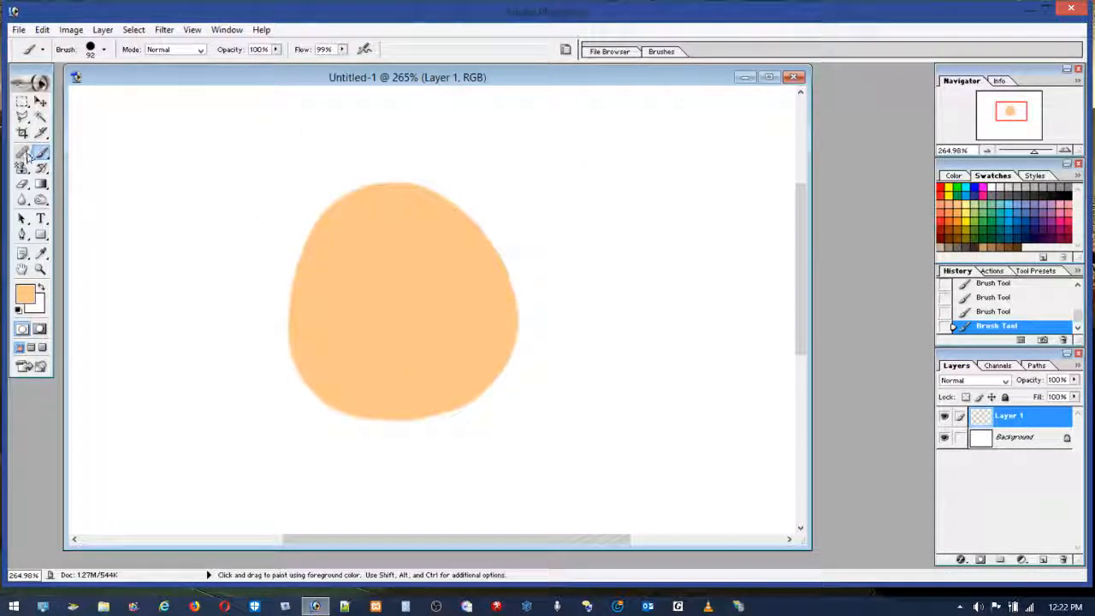
Trim the right side of the peach shape's edge with a round 104 px eraser.
left_click(23, 185)
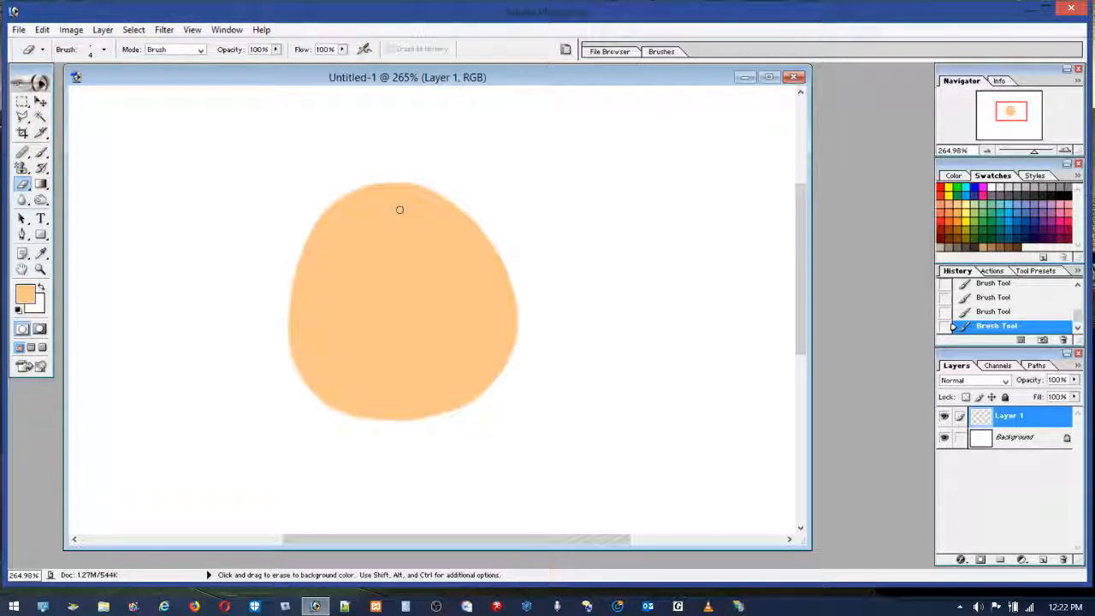
left_click(96, 50)
left_click(84, 201)
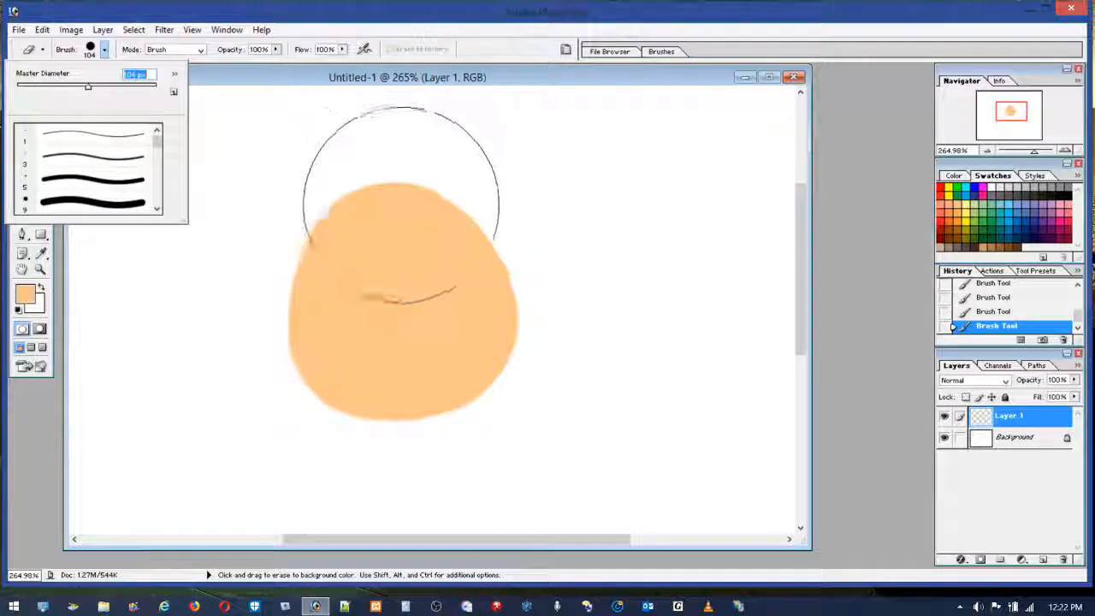
left_click(600, 200)
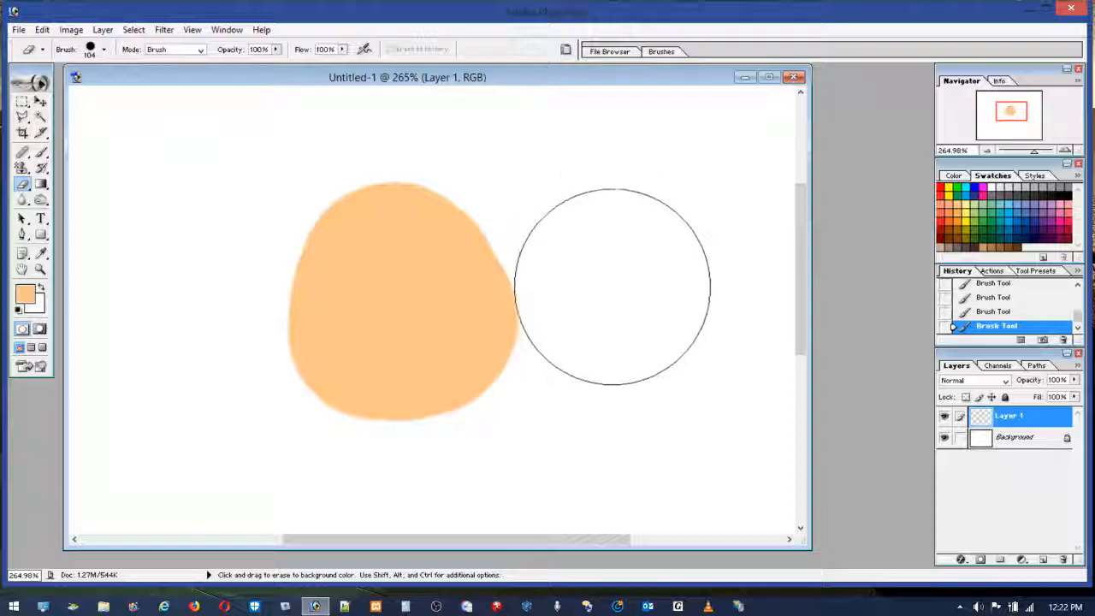
mouse_move(616, 299)
left_mouse_down()
mouse_move(625, 325)
mouse_move(449, 474)
left_mouse_up()
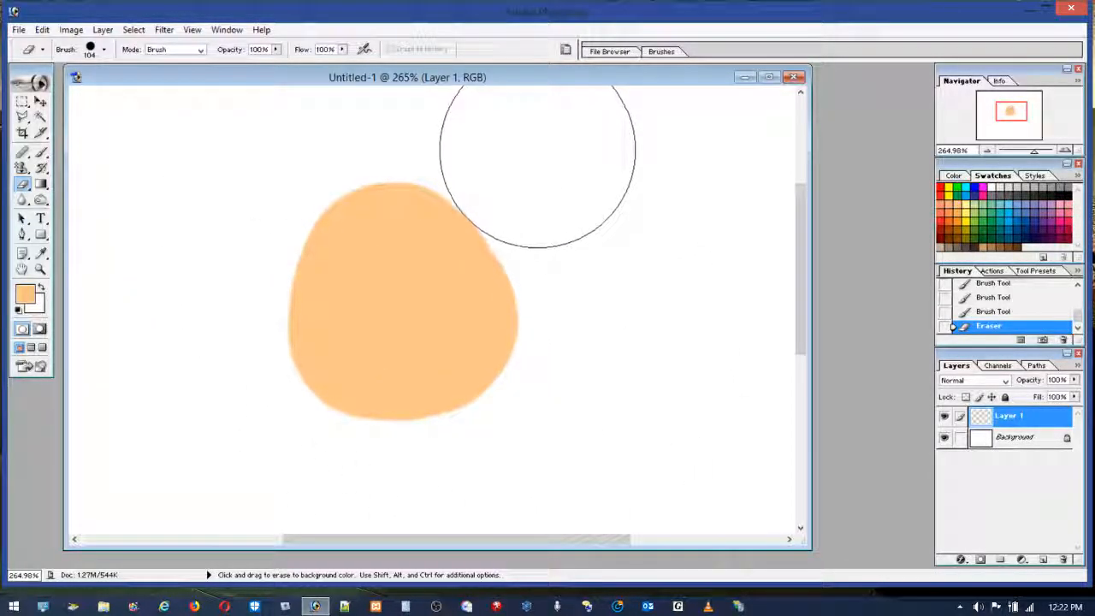
left_click_drag(556, 152, 589, 182)
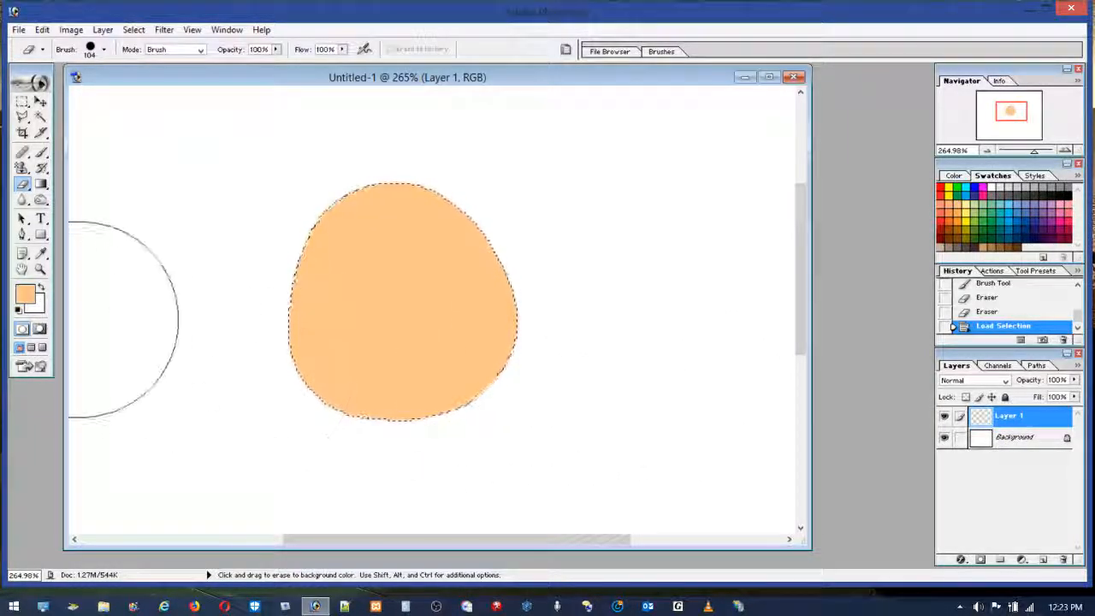
With the peach shape loaded as a selection, add a new layer above it and reset the colours to default black and white.
left_click(40, 269)
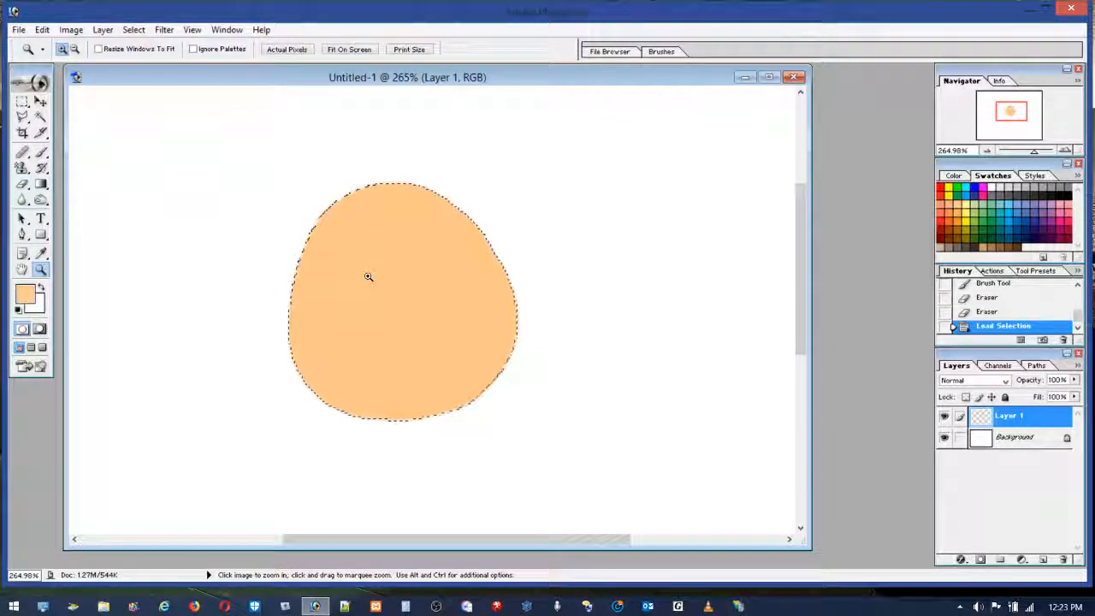
left_click(40, 153)
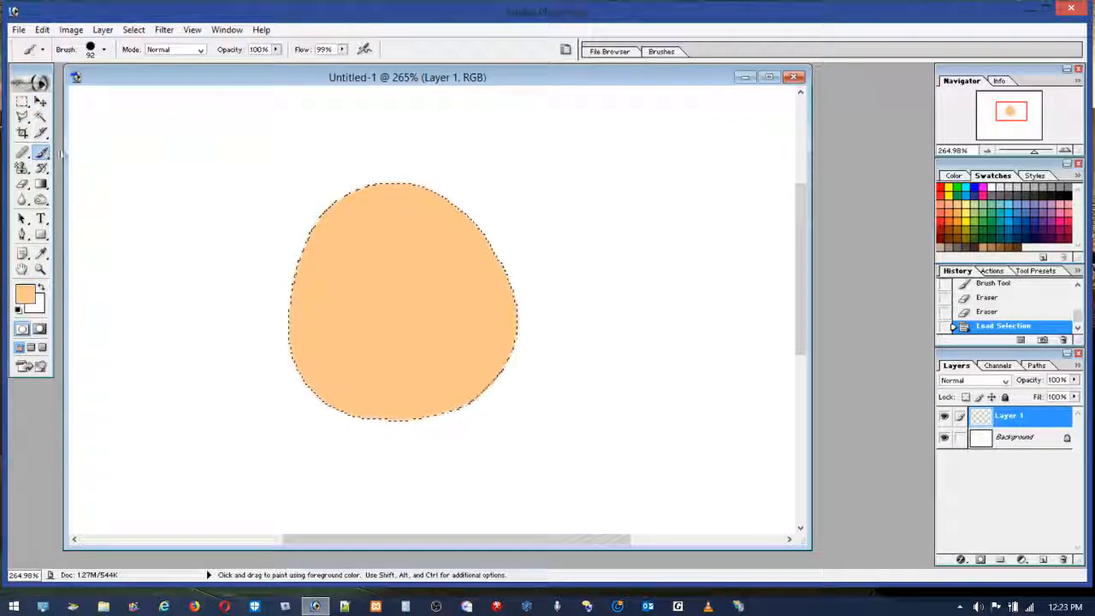
left_click(1042, 559)
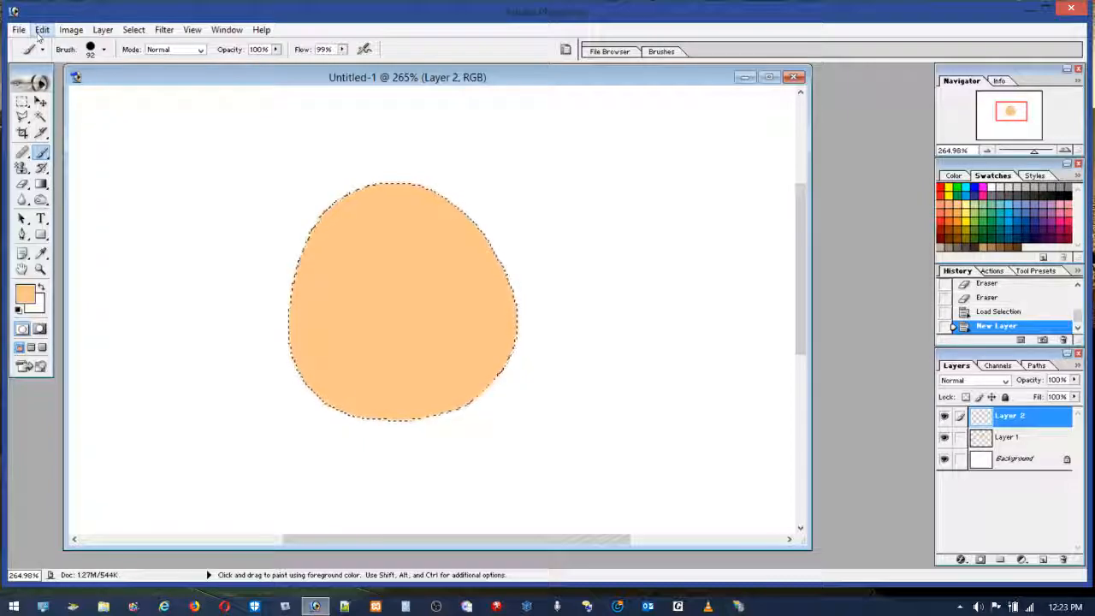
left_click(38, 34)
left_click(38, 35)
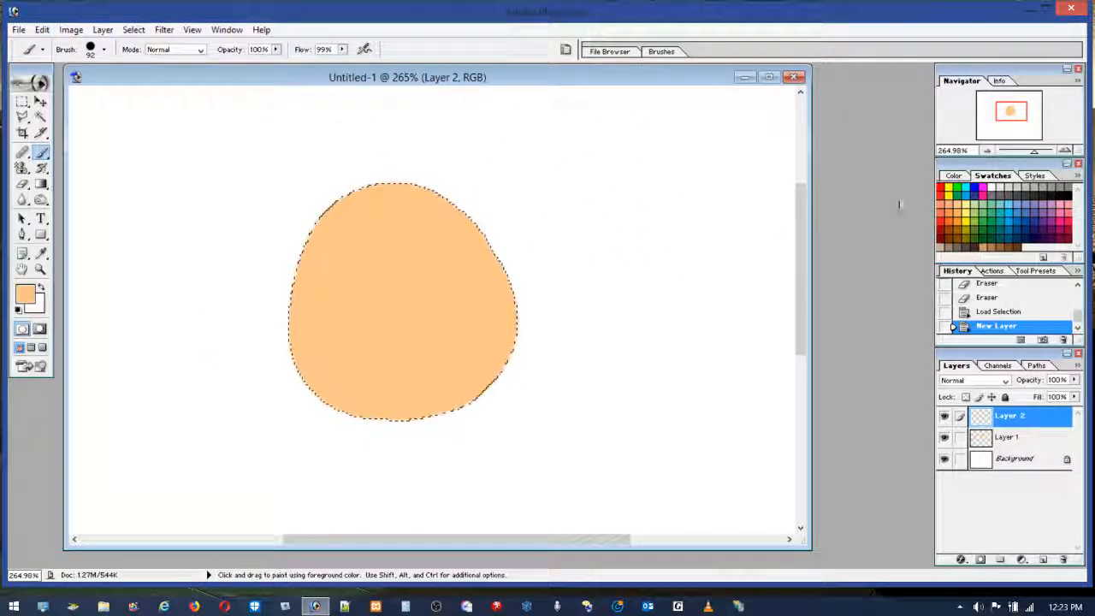
key("d")
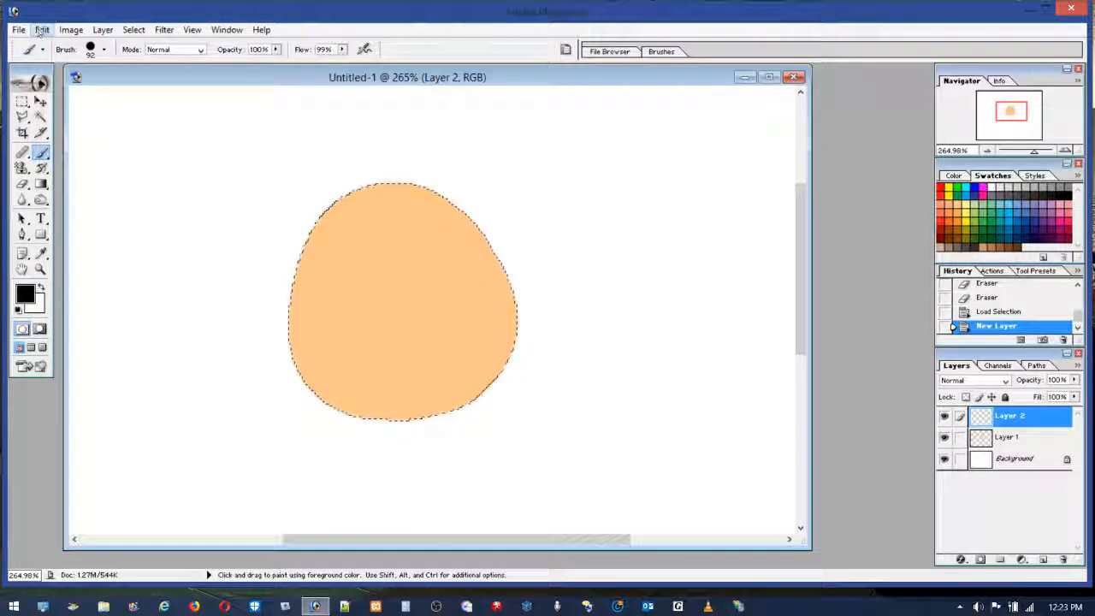
Stroke the selection on Layer 2 with a 2 px black outline, location Center, and return to the Brush tool.
left_click(40, 31)
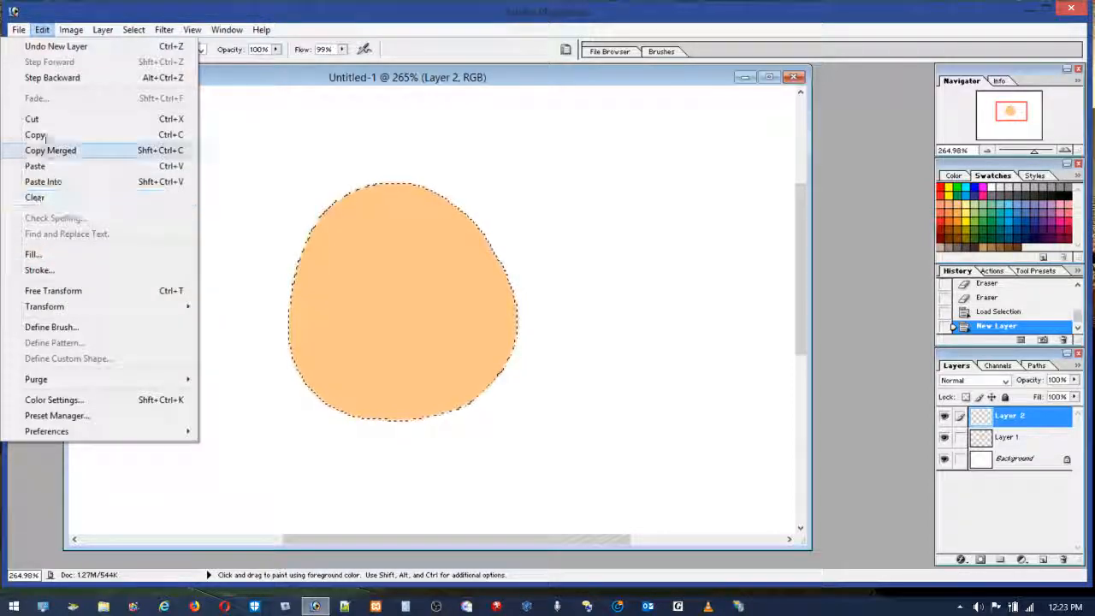
left_click(35, 270)
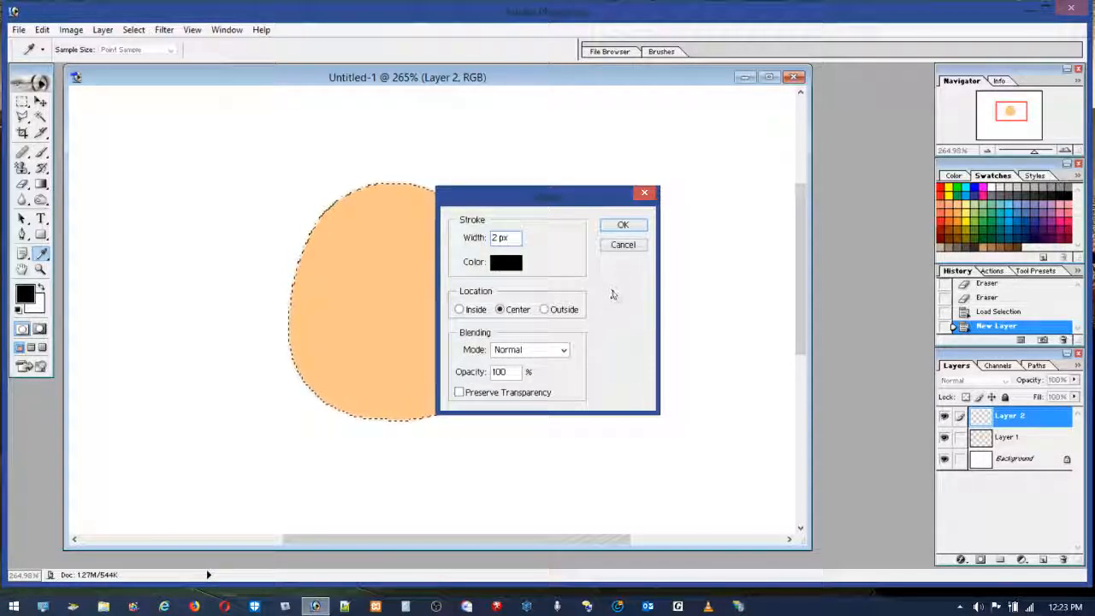
left_click(623, 225)
key("b")
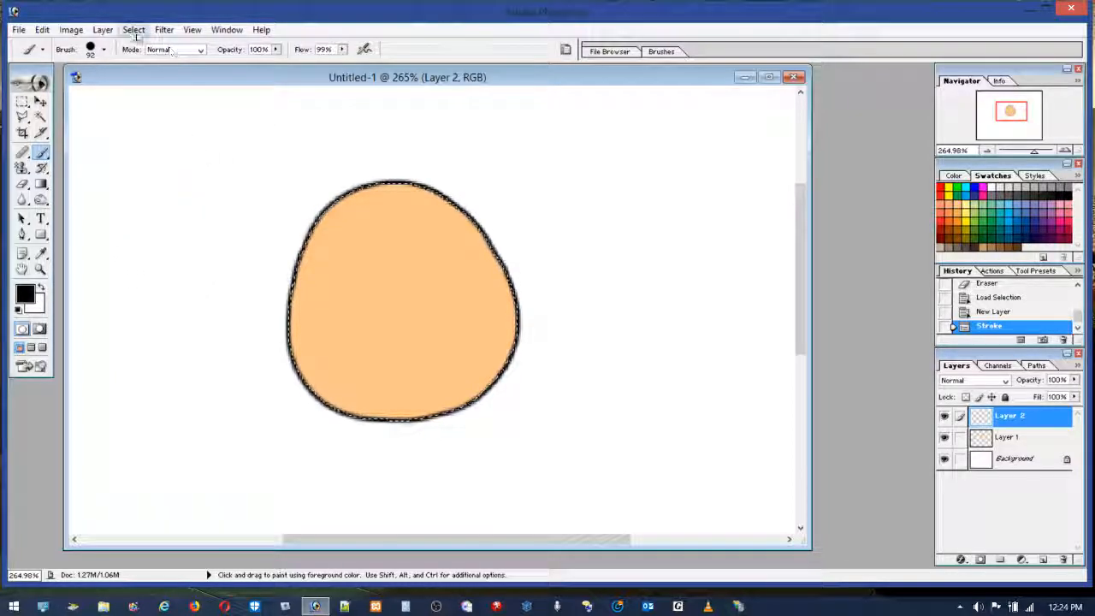
Undo the 2 px outline and stroke the selection on Layer 2 with a 1 px black line, location Center.
left_click(47, 29)
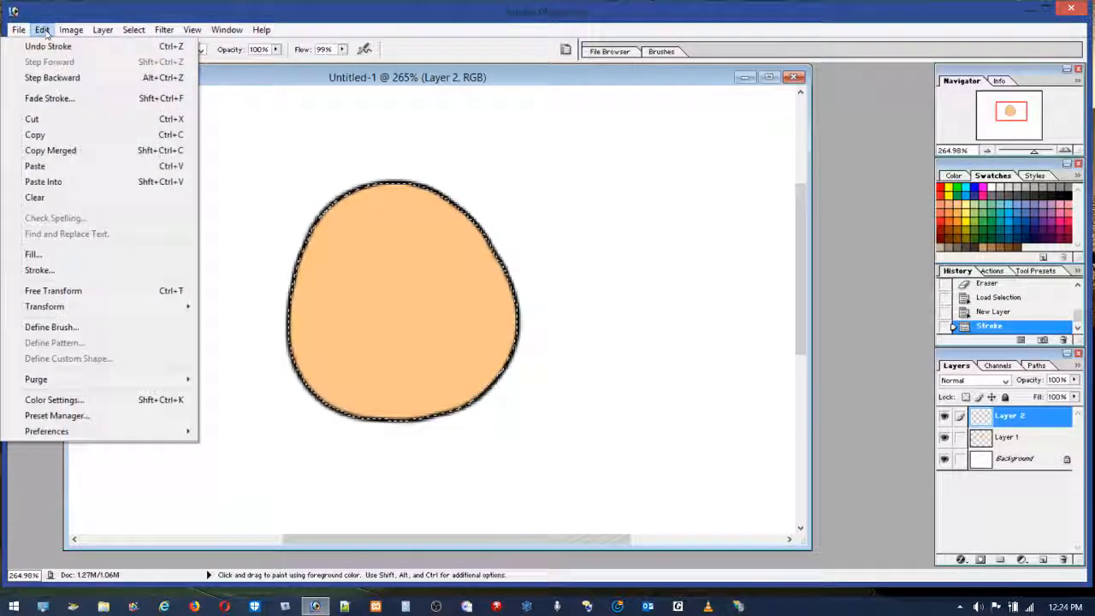
left_click(53, 78)
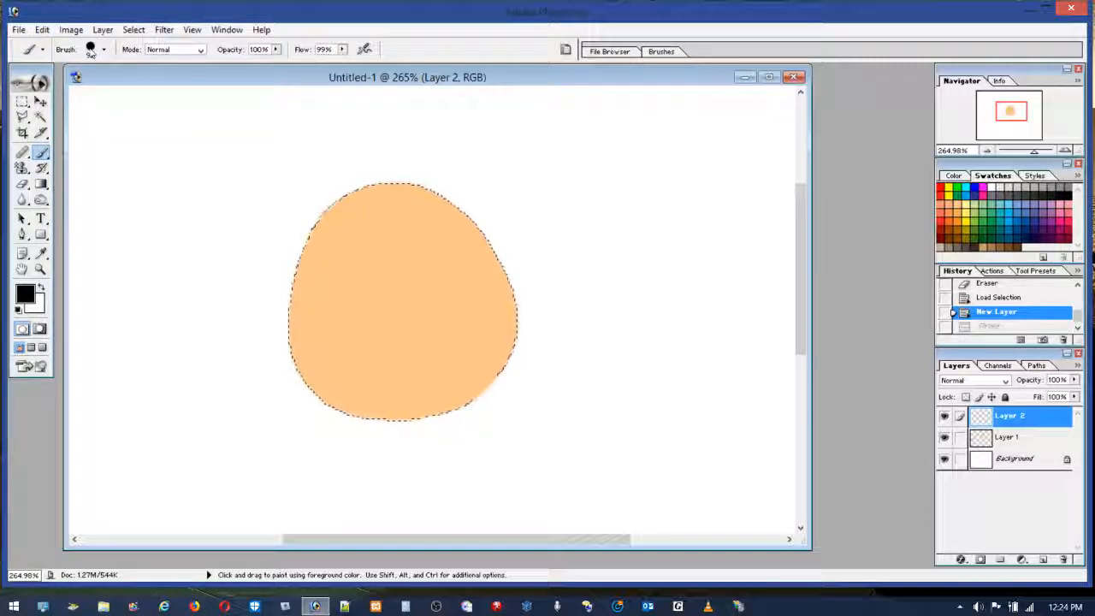
left_click(42, 29)
left_click(40, 269)
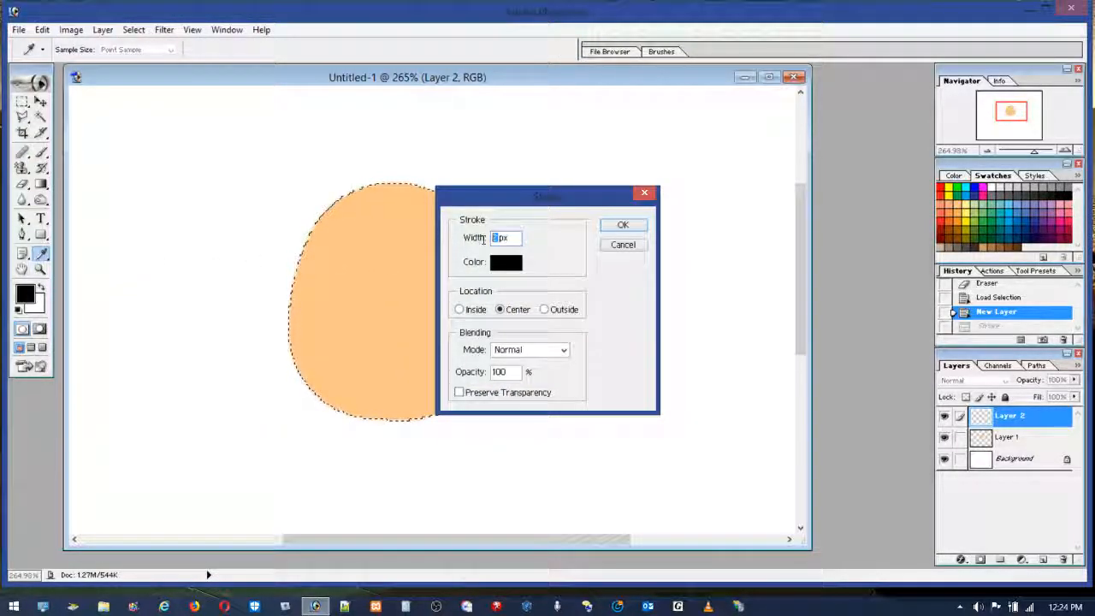
type("1")
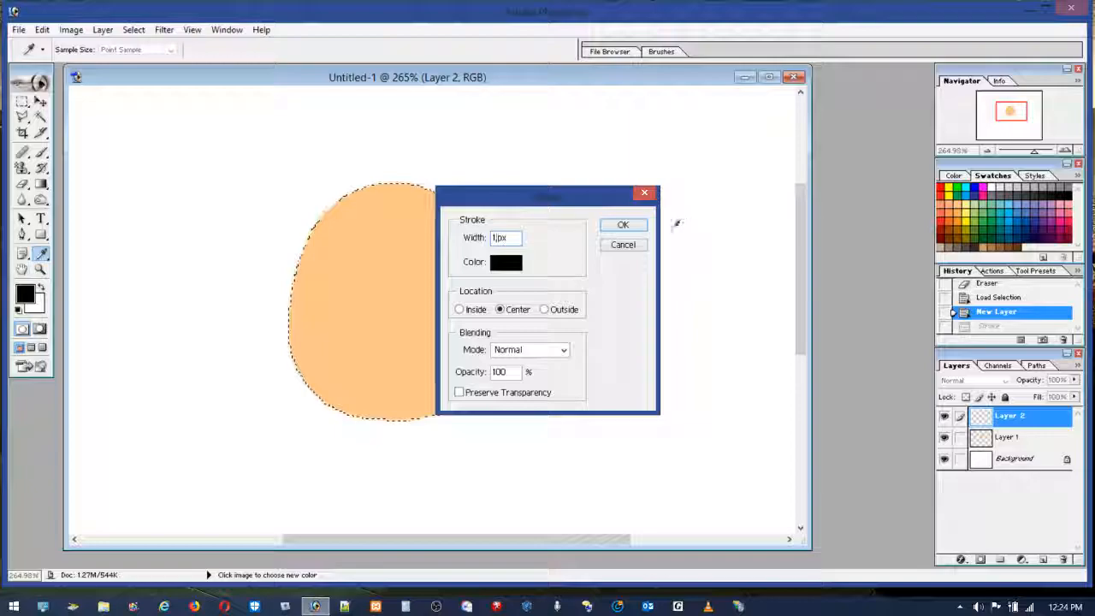
left_click(622, 224)
key("b")
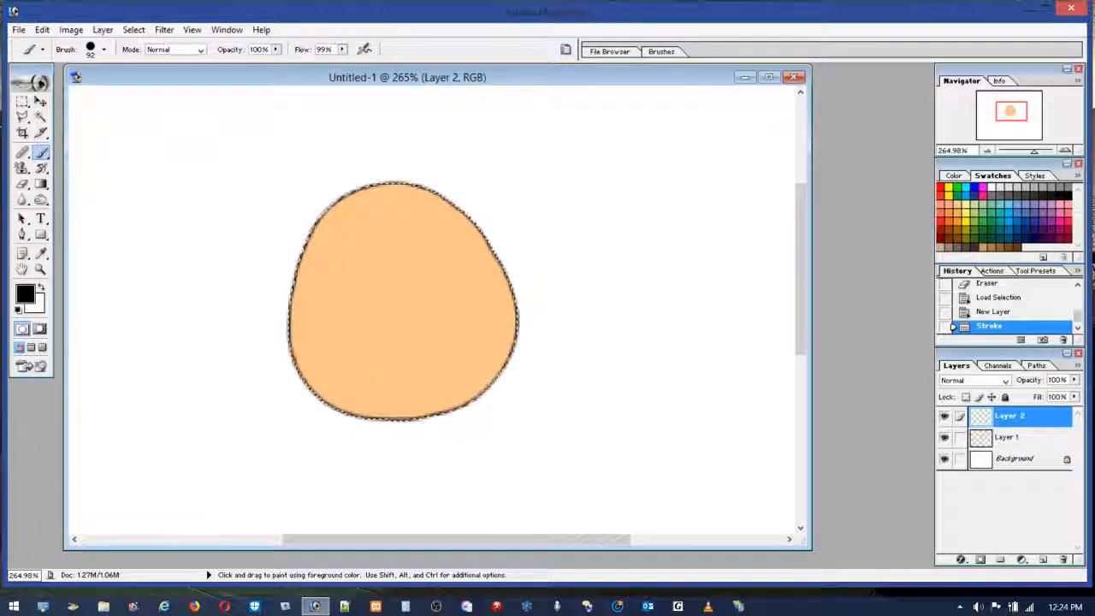
Deselect the shape and inspect its thin outline at 100% and at enlarged view.
left_click(40, 269)
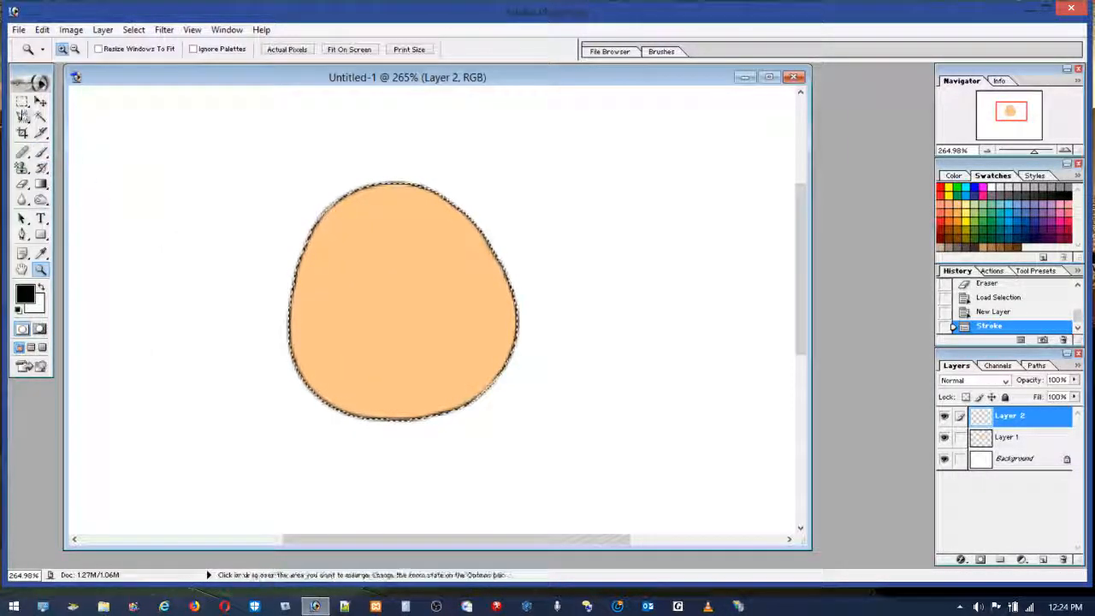
left_click(22, 102)
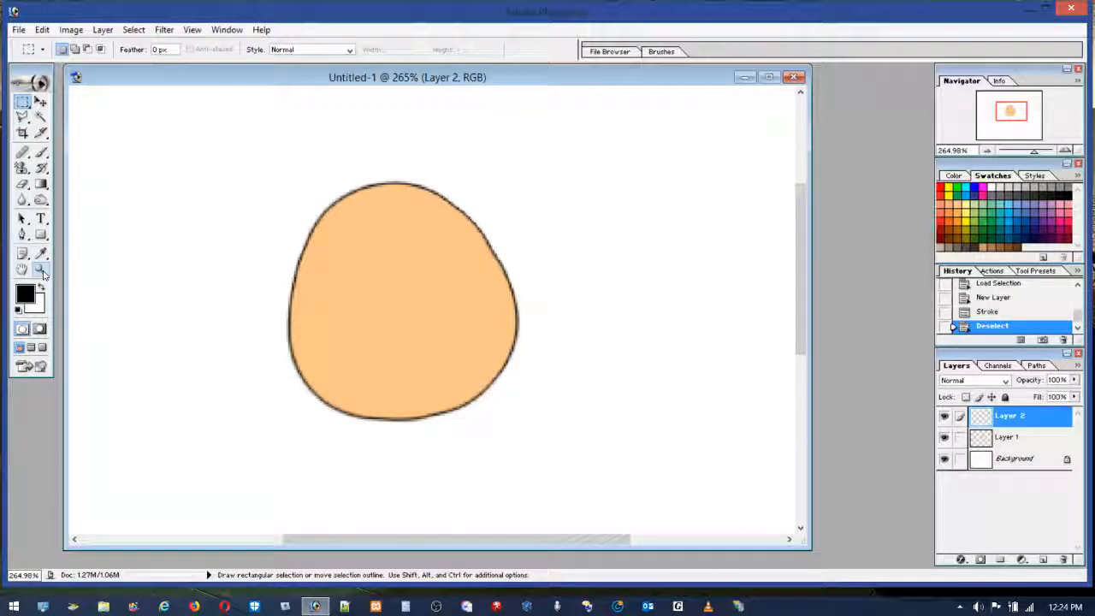
key("z")
left_click(200, 266)
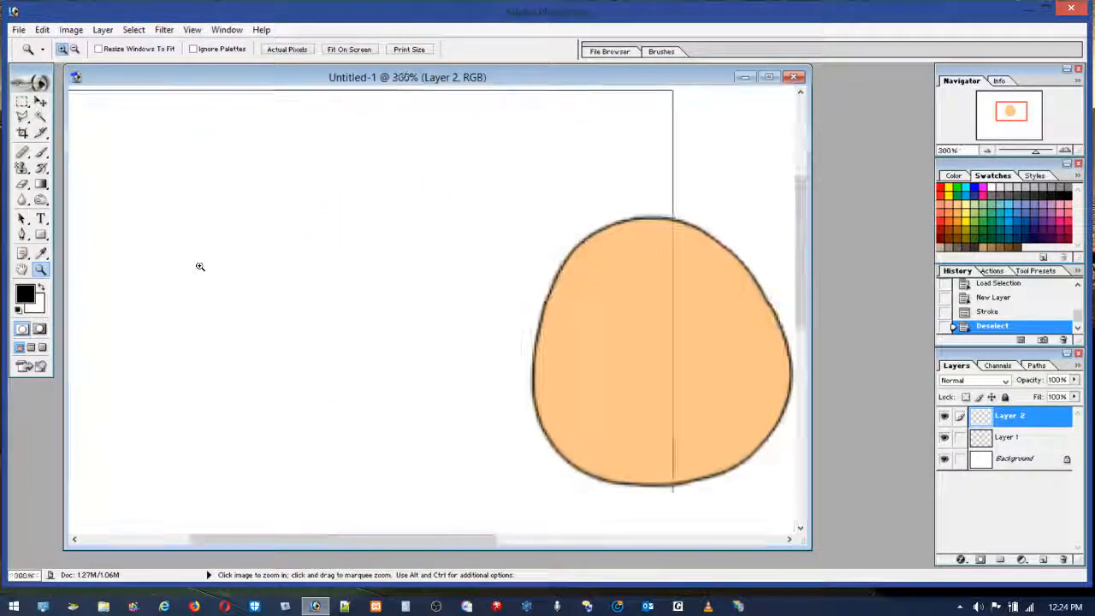
left_click(154, 290)
double_click(41, 271)
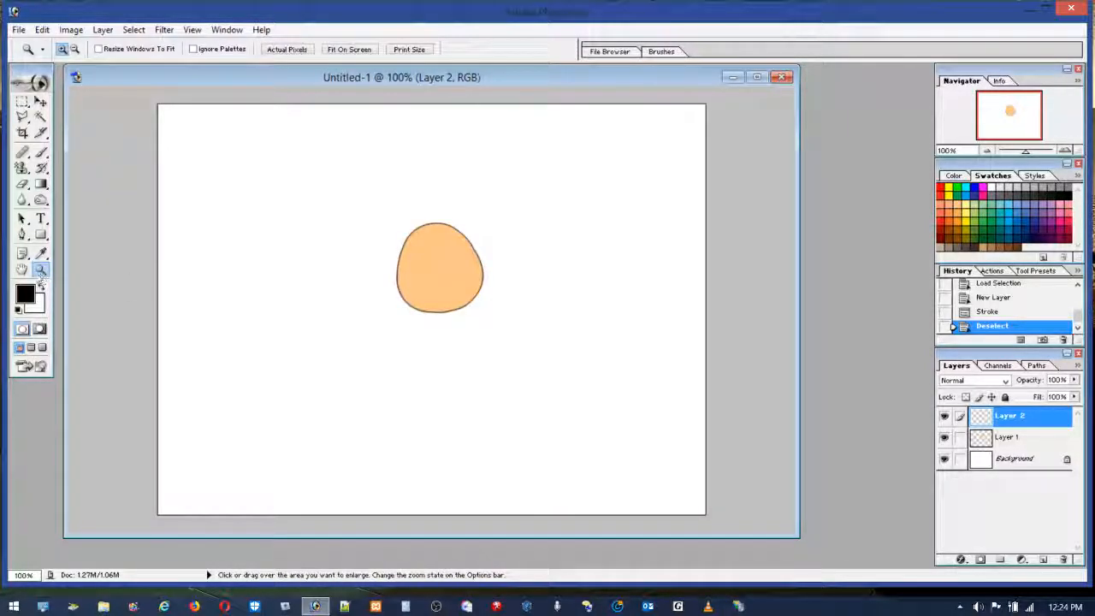
left_click_drag(371, 200, 517, 386)
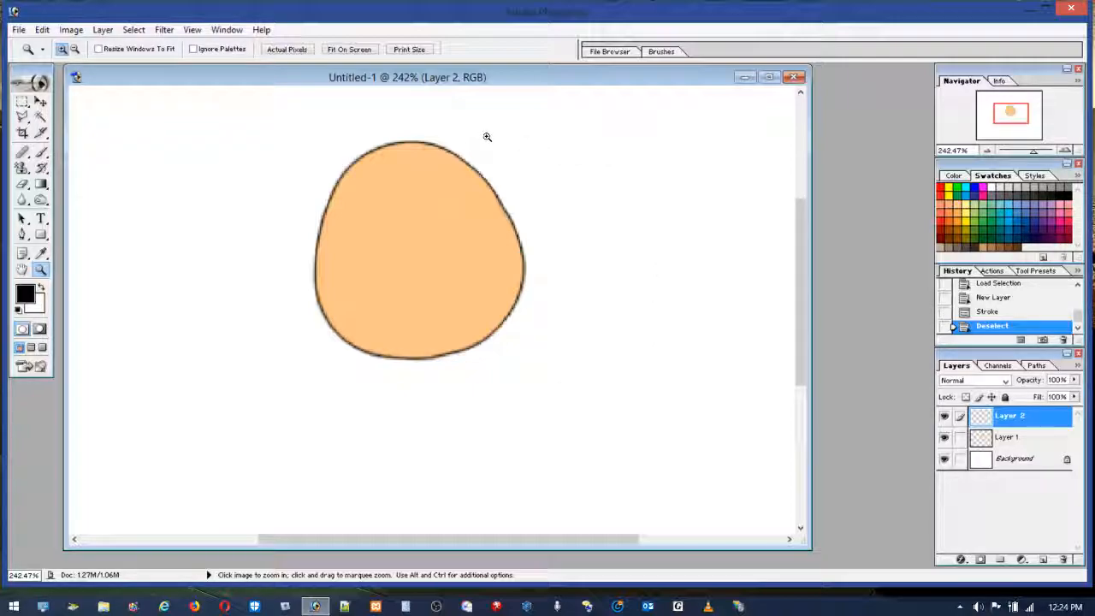
Undo the deselection and the 1 px stroke on Layer 2.
left_click(42, 29)
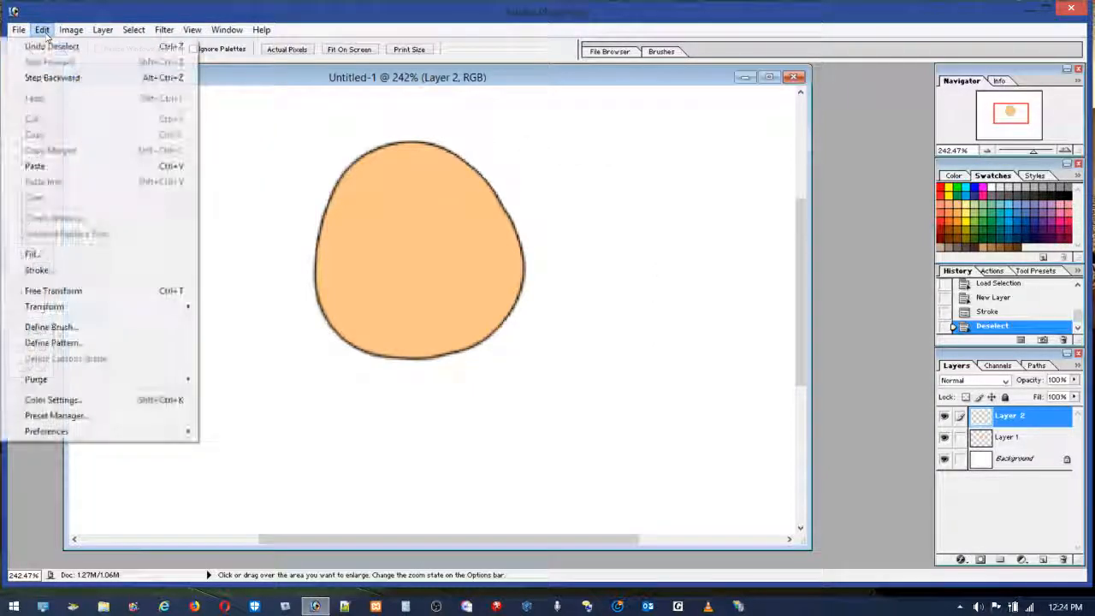
left_click(54, 76)
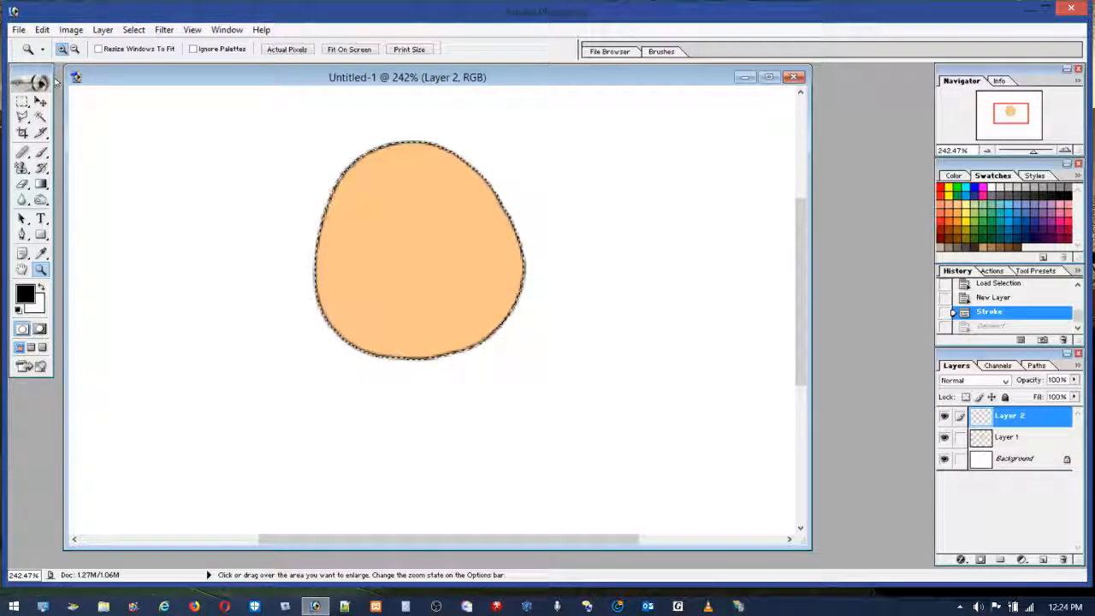
left_click(42, 29)
left_click(54, 76)
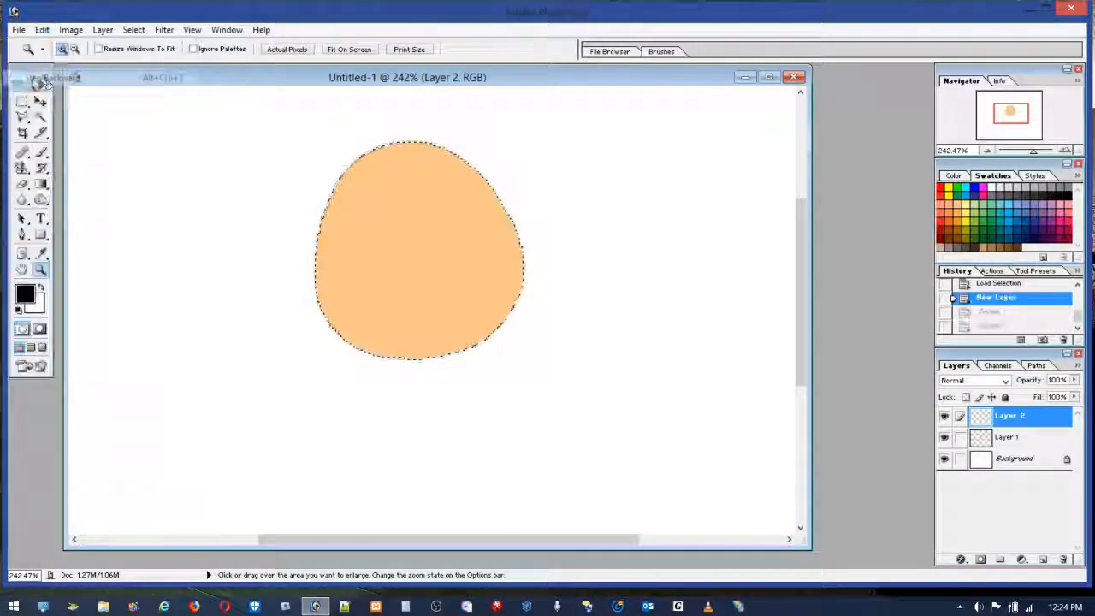
Stroke the selection on Layer 2 with a 2 px black outline, location Center.
left_click(42, 29)
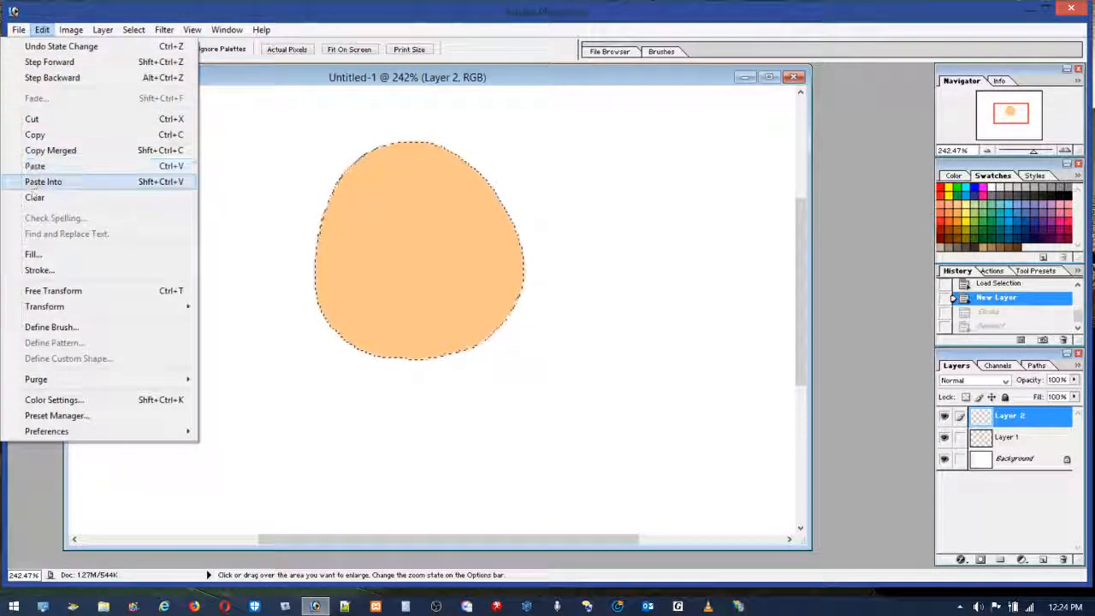
left_click(49, 271)
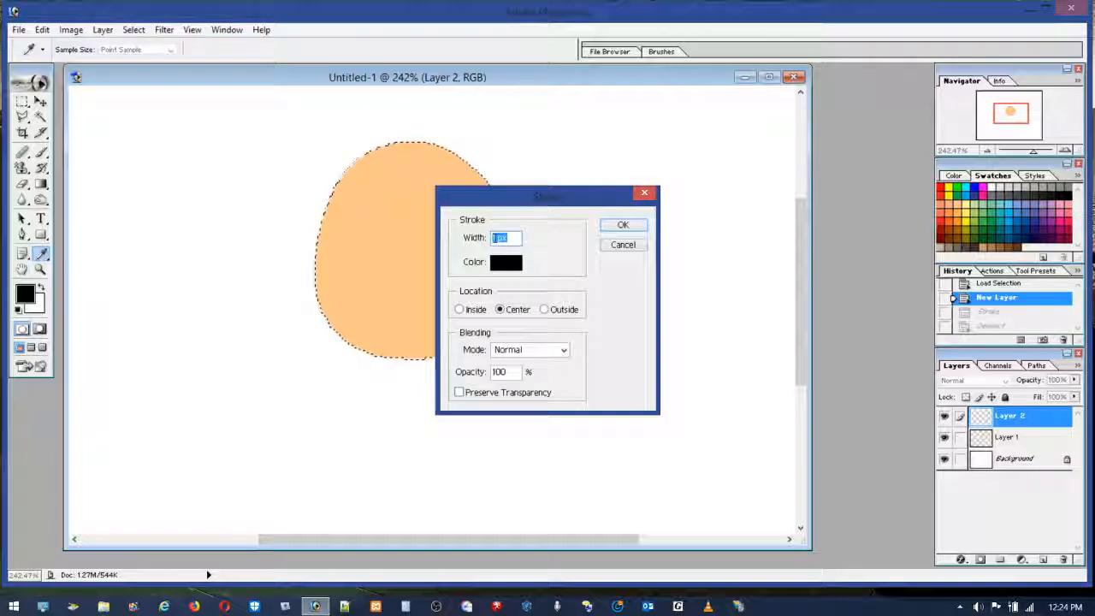
type("2")
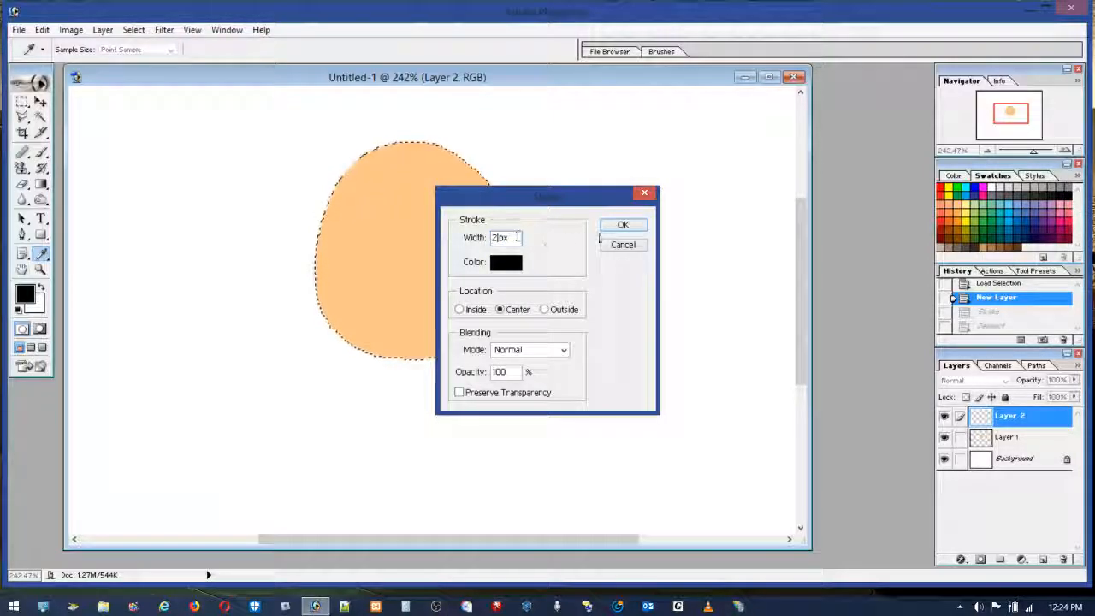
left_click(628, 225)
key("z")
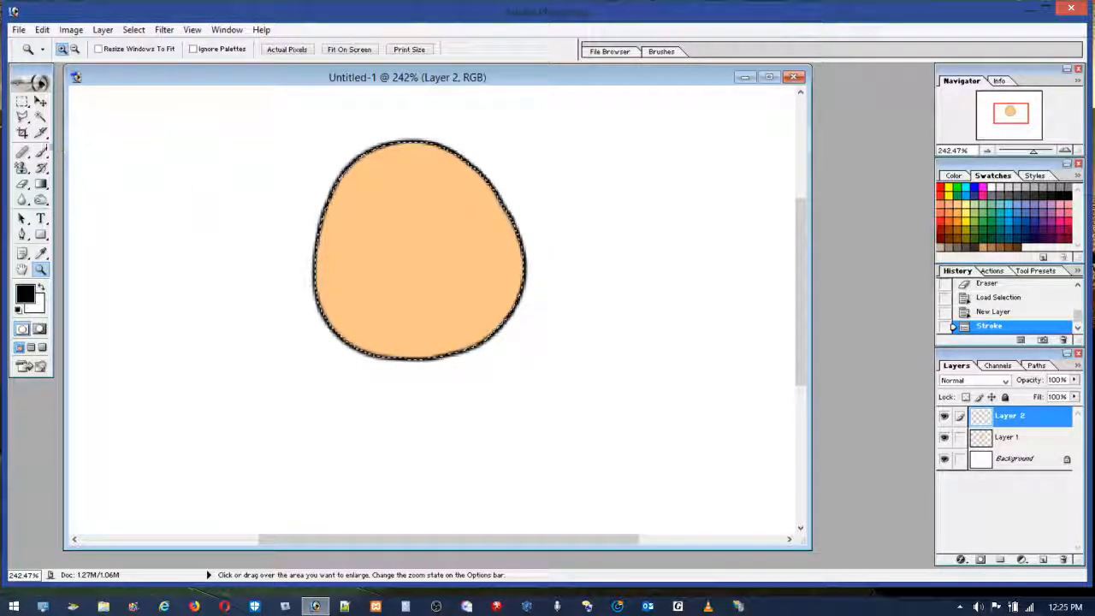
Rename Layer 2 as "Line Head" and make Layer 1 the active layer.
left_click(41, 152)
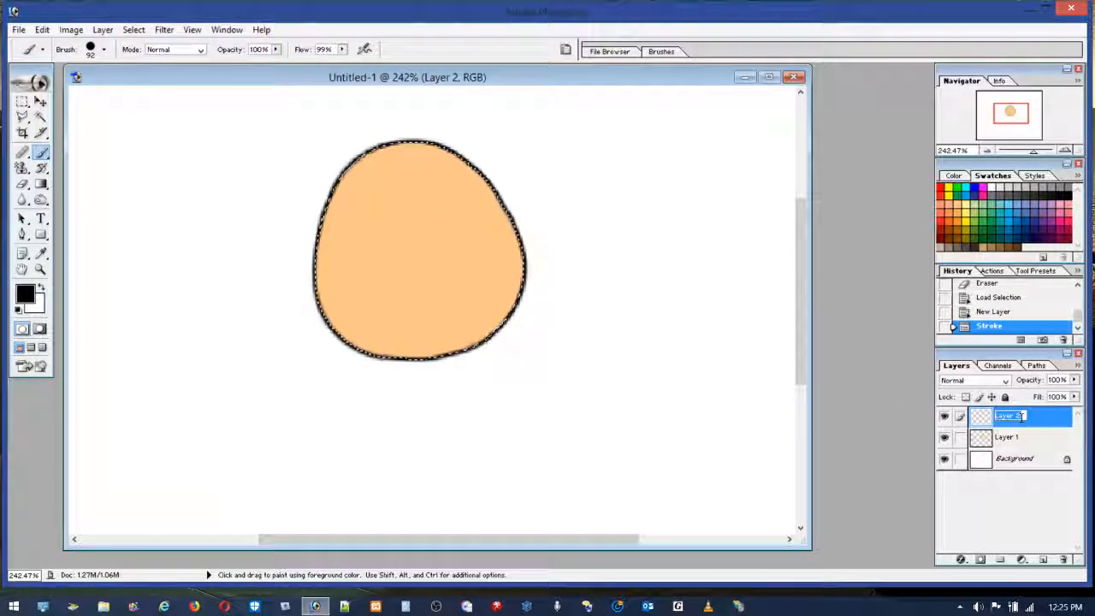
type("Line Hi")
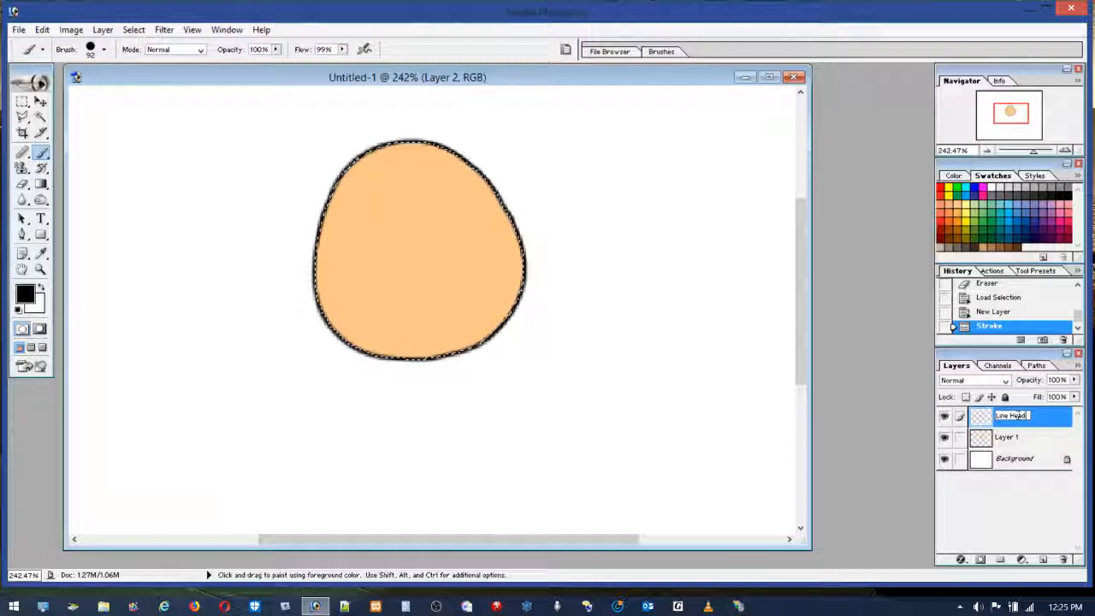
left_click(1040, 439)
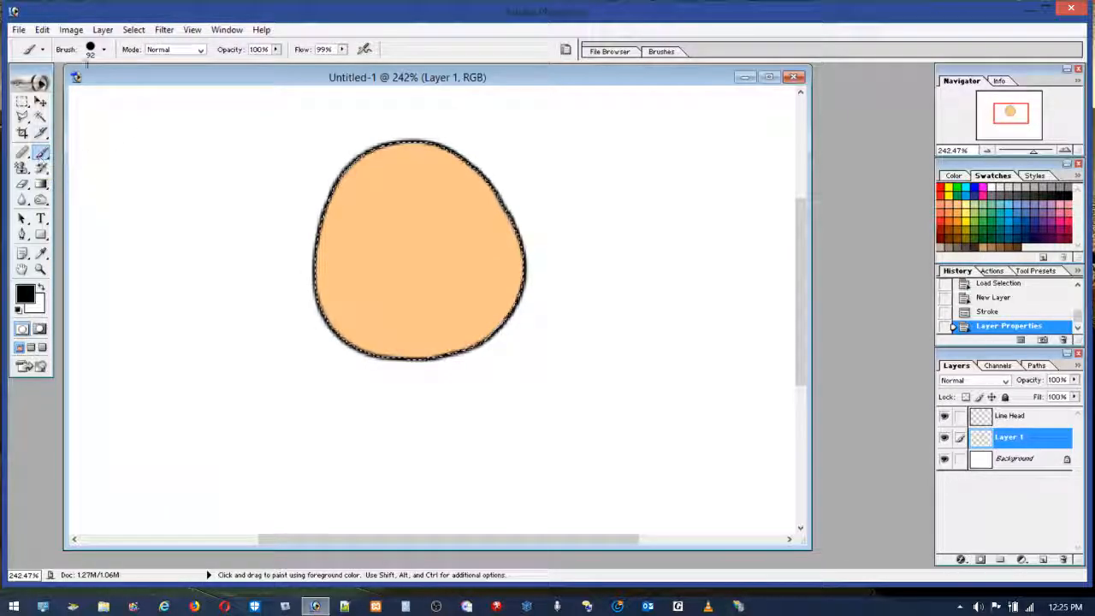
Set the brush's master diameter to 2 px.
left_click(103, 49)
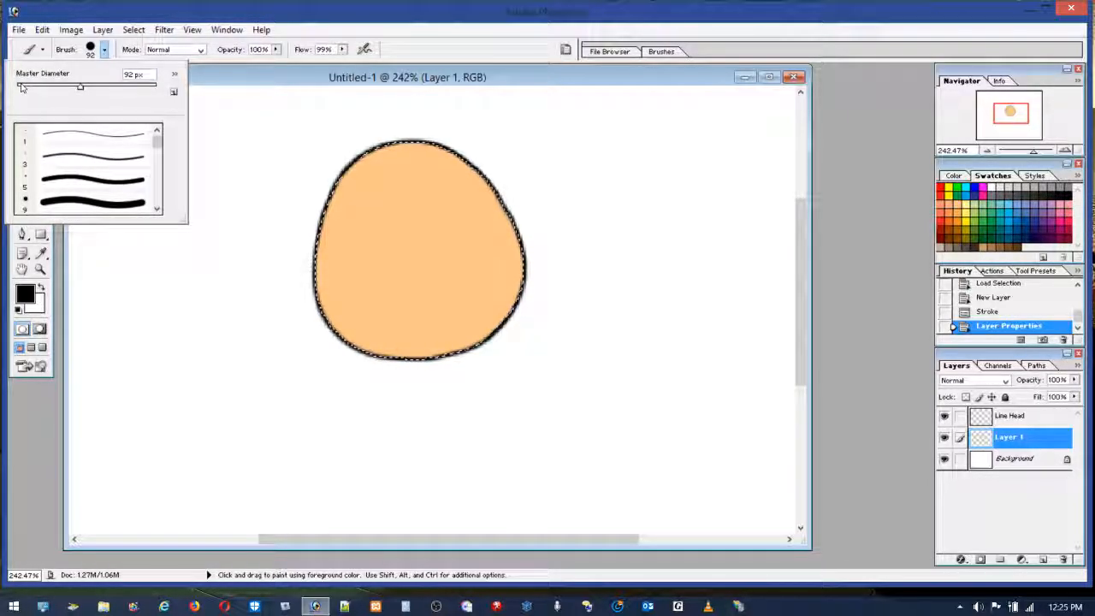
left_click(19, 85)
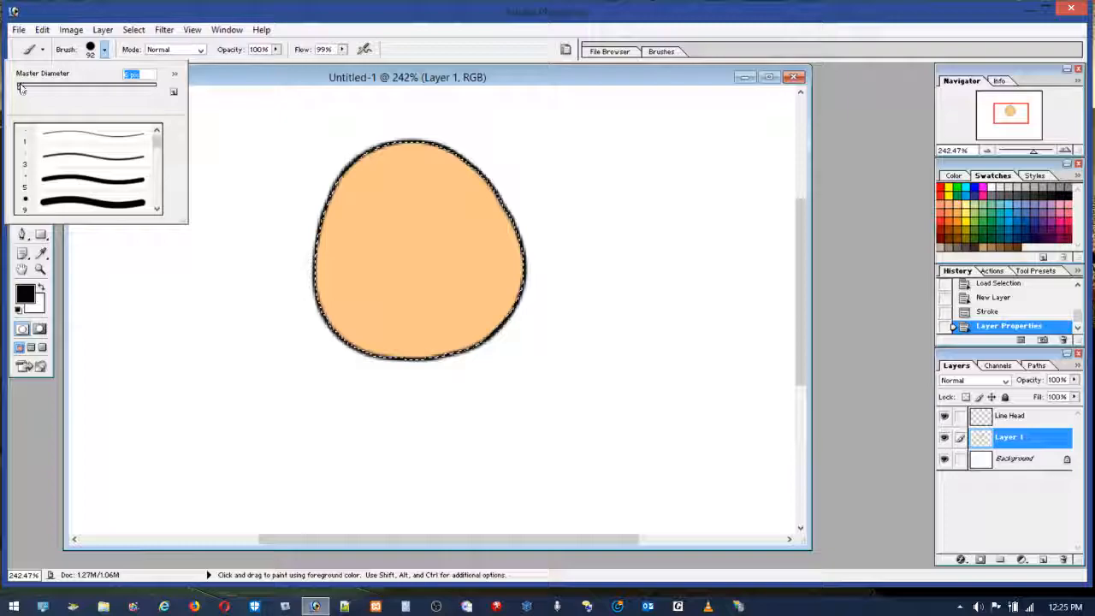
left_click_drag(20, 90, 18, 89)
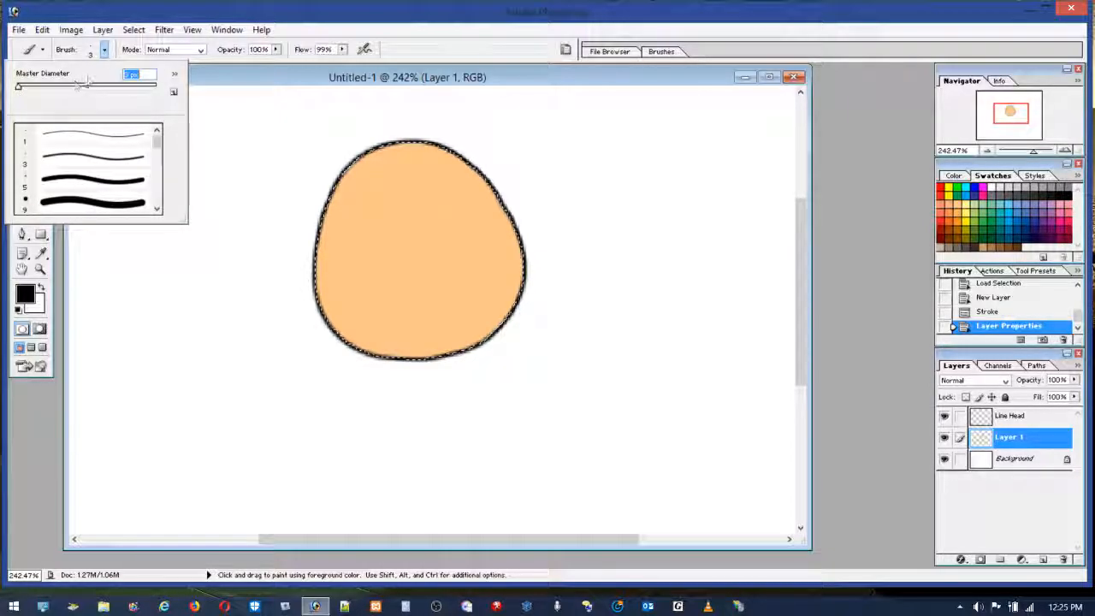
left_click(128, 74)
left_click_drag(128, 73, 115, 76)
type("2")
key("Return")
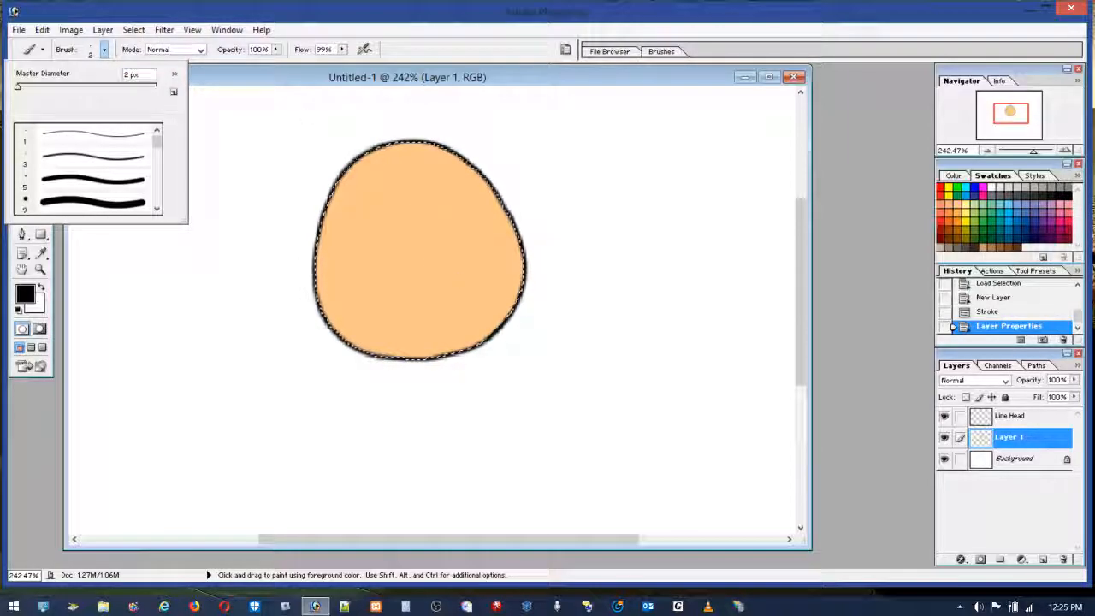
left_click(429, 91)
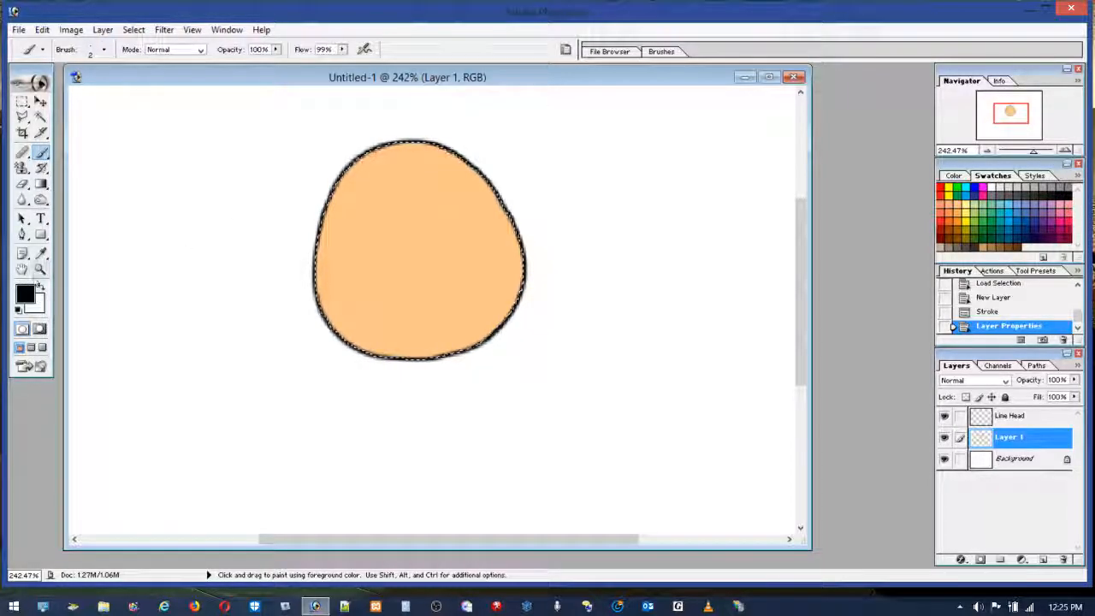
Add a new layer above Line Head, clear the selection and ready the Brush tool for drawing.
key("z")
left_click_drag(284, 130, 572, 367)
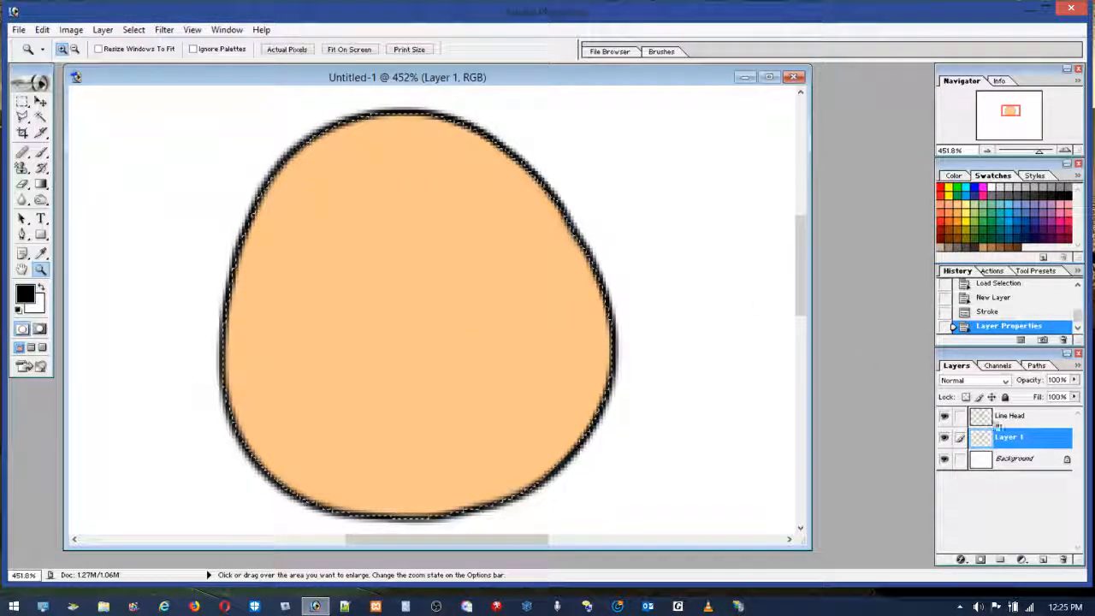
left_click(1026, 417)
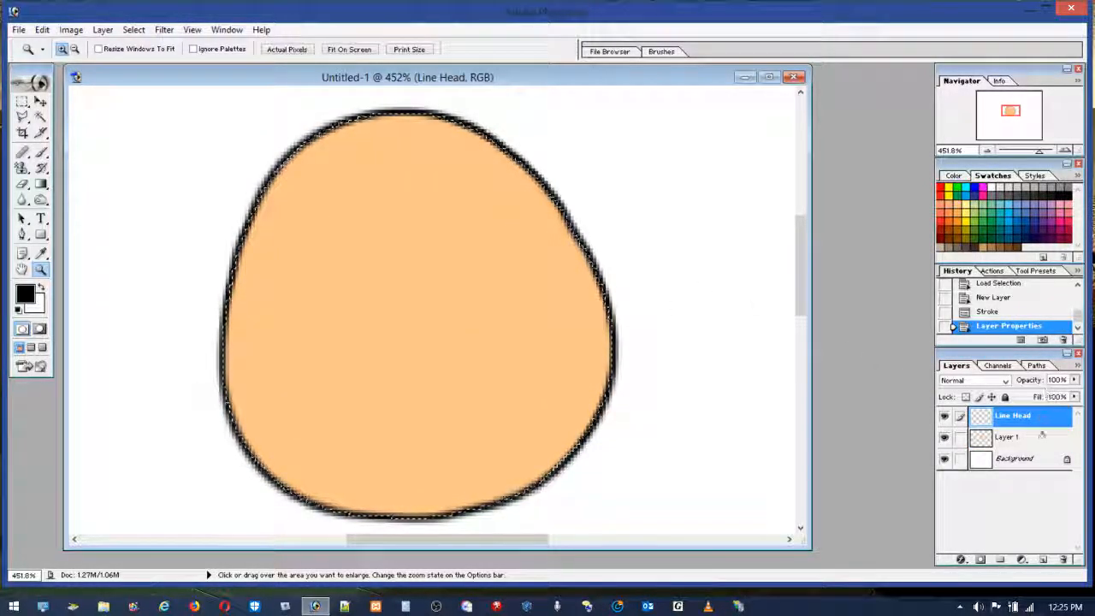
left_click(1042, 560)
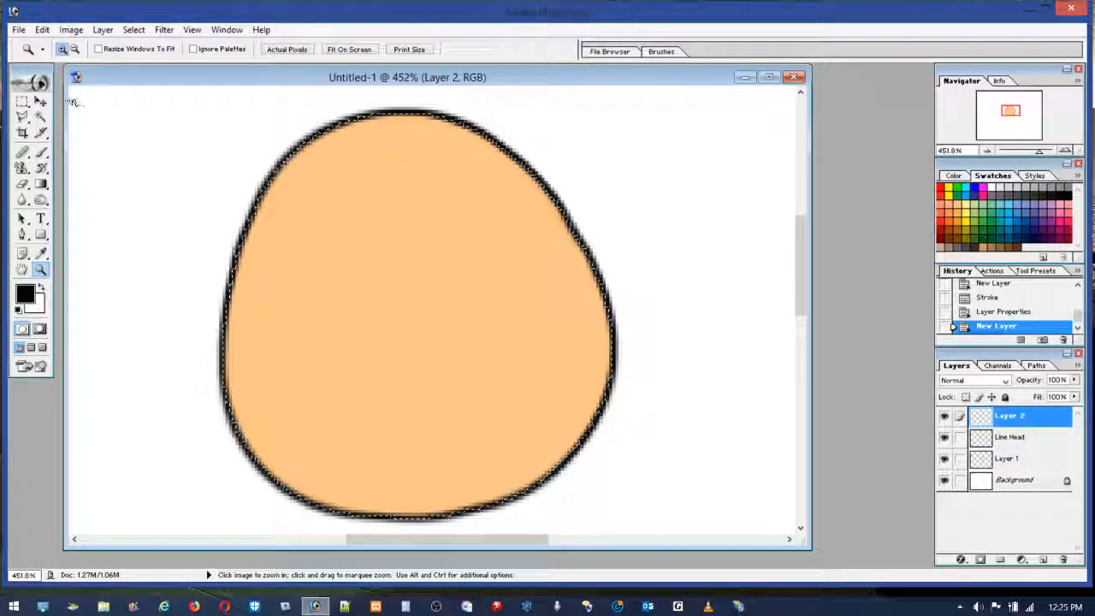
key("m")
left_click(148, 121)
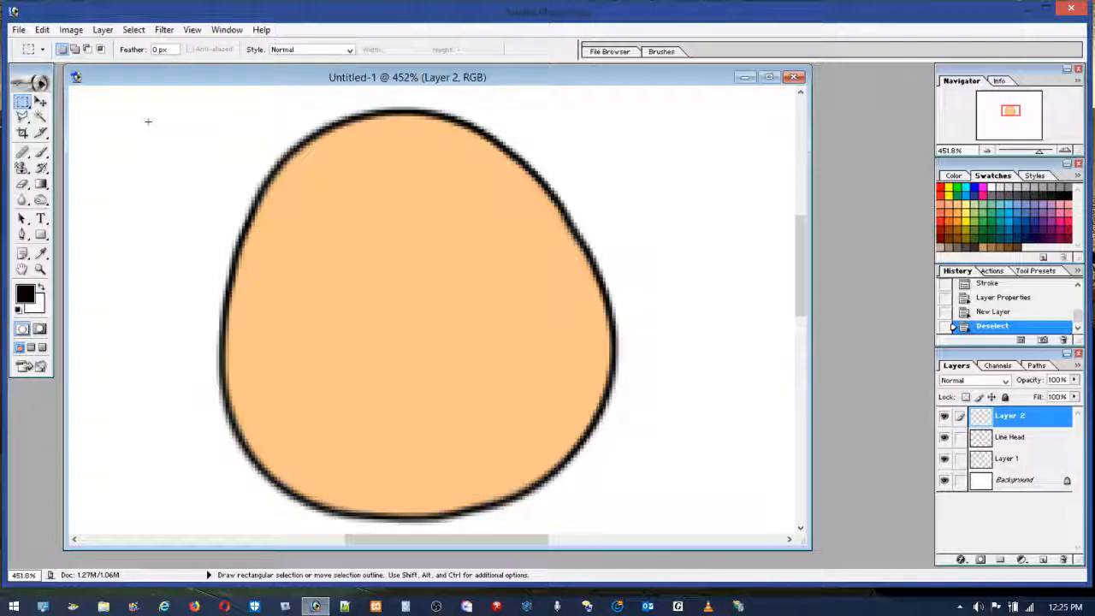
left_click(42, 153)
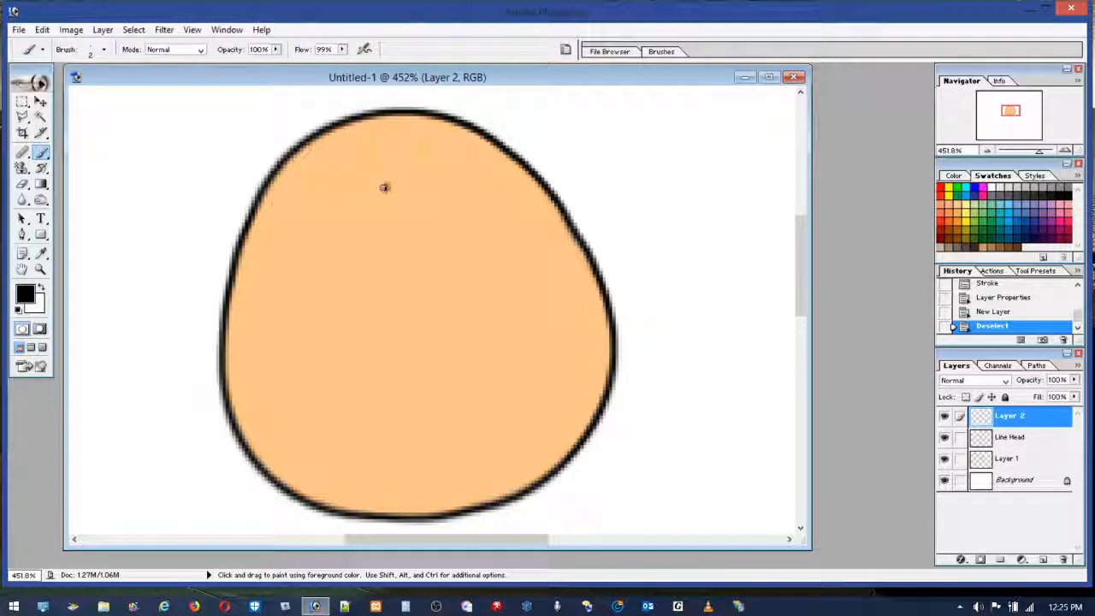
Try a black curled line with a small loop in the head's upper part on Layer 2, and undo both brush strokes.
mouse_move(403, 177)
left_mouse_down()
mouse_move(460, 184)
mouse_move(472, 221)
mouse_move(451, 244)
mouse_move(434, 243)
mouse_move(422, 221)
mouse_move(420, 244)
mouse_move(389, 234)
left_mouse_up()
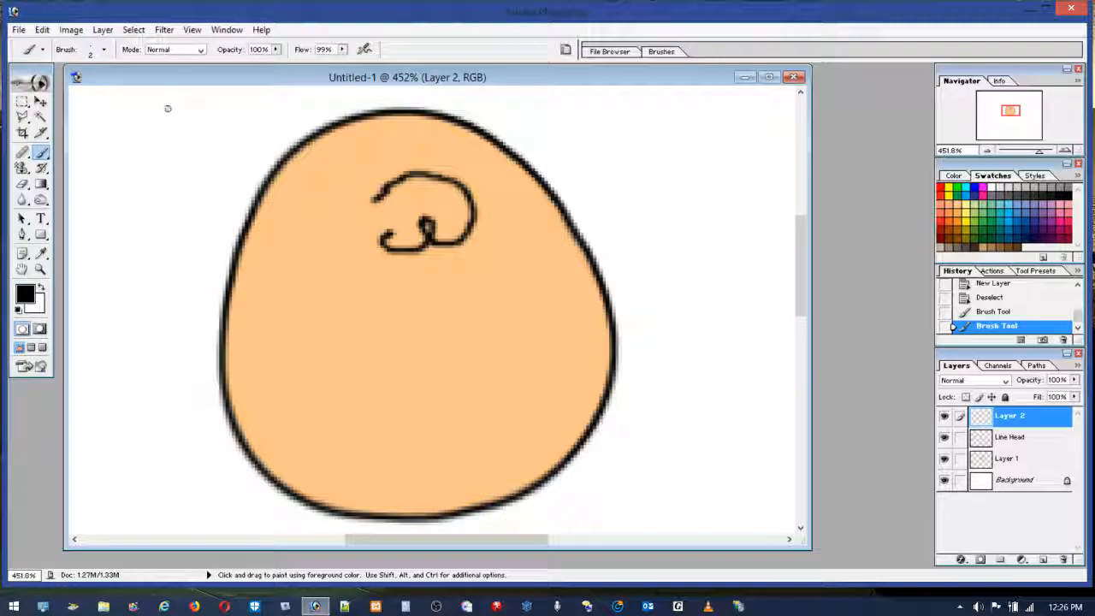
left_click(42, 29)
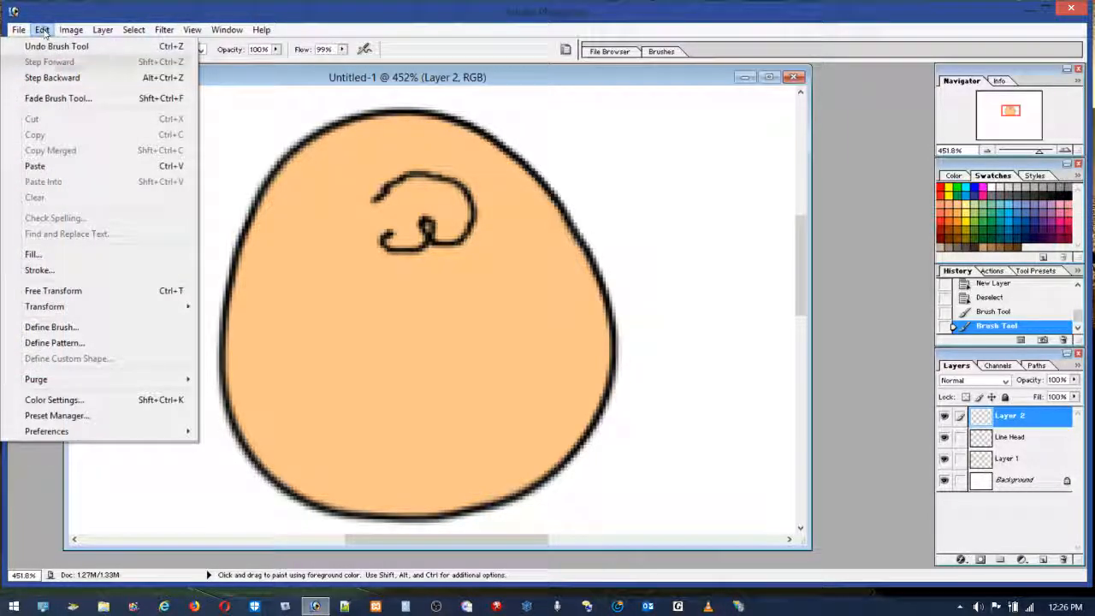
left_click(99, 73)
left_click(42, 29)
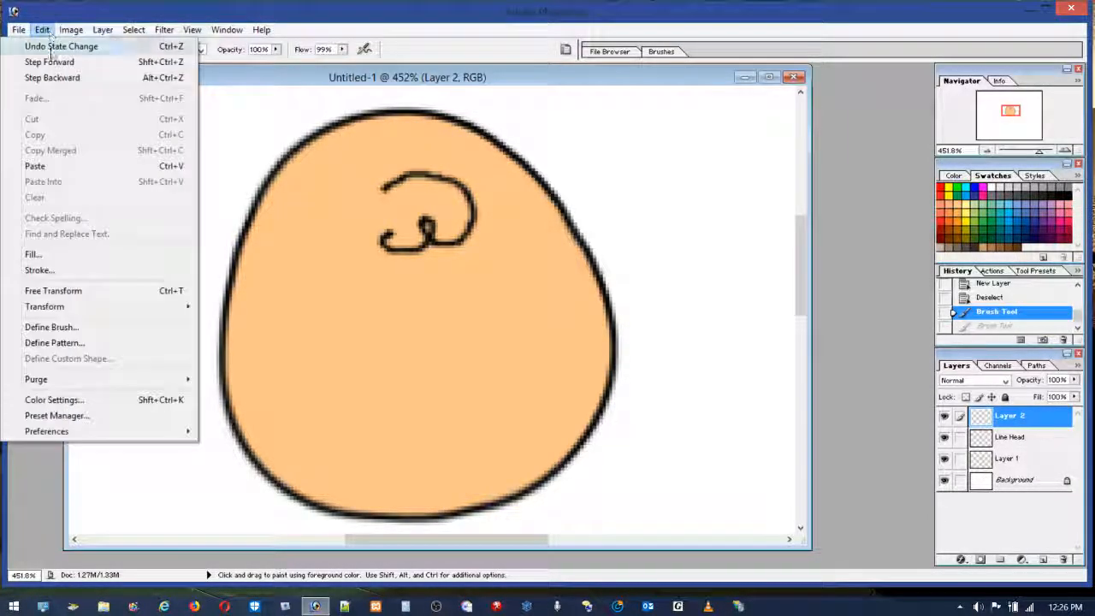
left_click(75, 74)
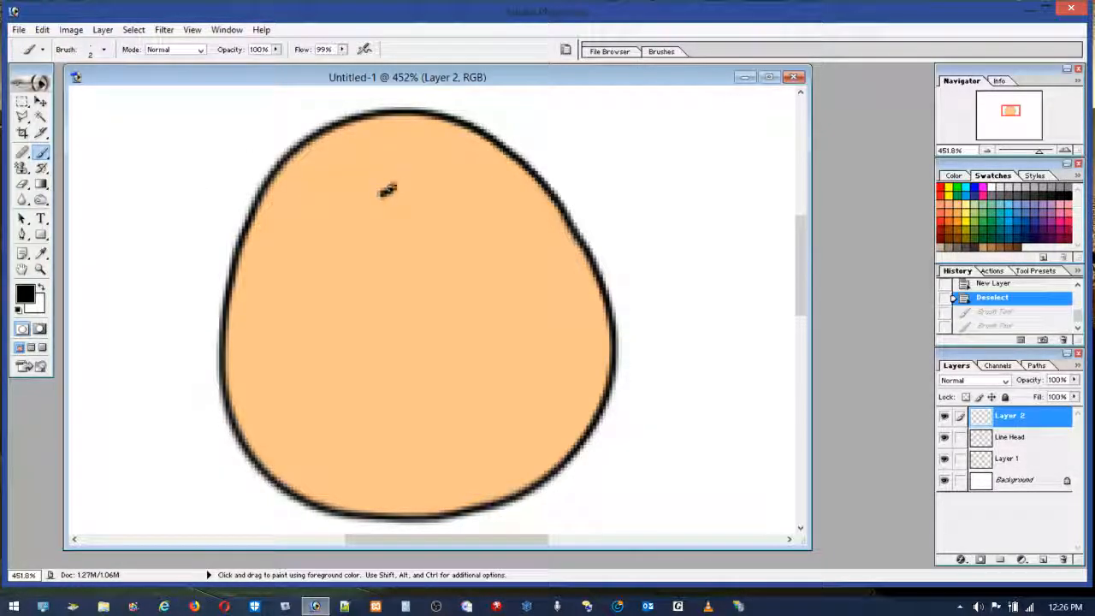
Draw a flatter black curled line with a small loop in the upper middle of the head on Layer 2.
mouse_move(475, 198)
left_mouse_down()
mouse_move(440, 226)
mouse_move(422, 223)
mouse_move(423, 208)
mouse_move(426, 219)
mouse_move(391, 230)
left_mouse_up()
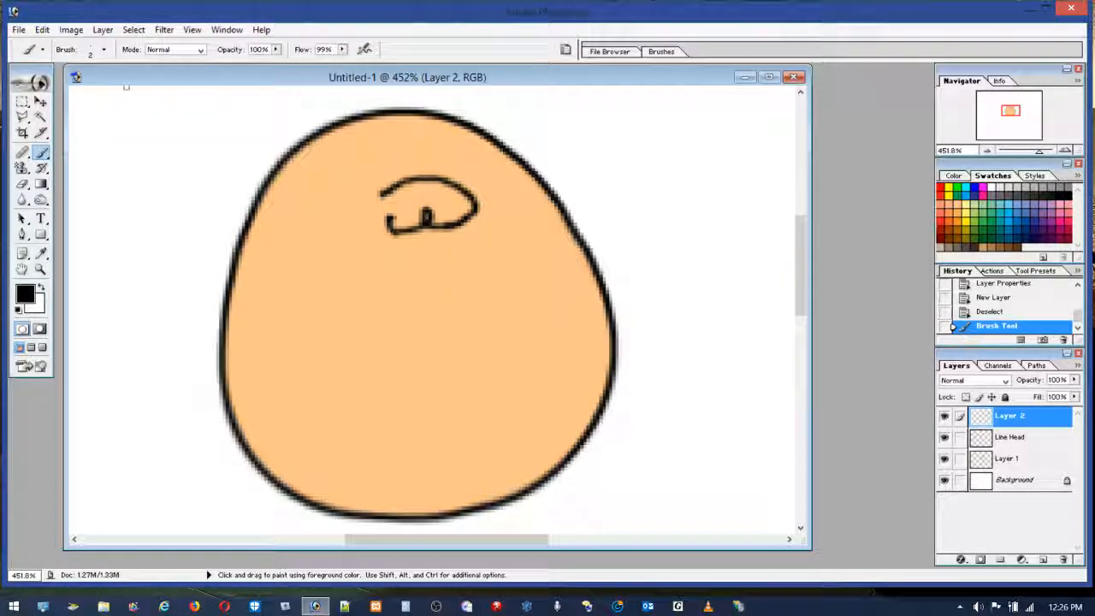
Undo the last curled line and draw a boxier one with a small loop and hooked end in the head's upper middle.
left_click(41, 30)
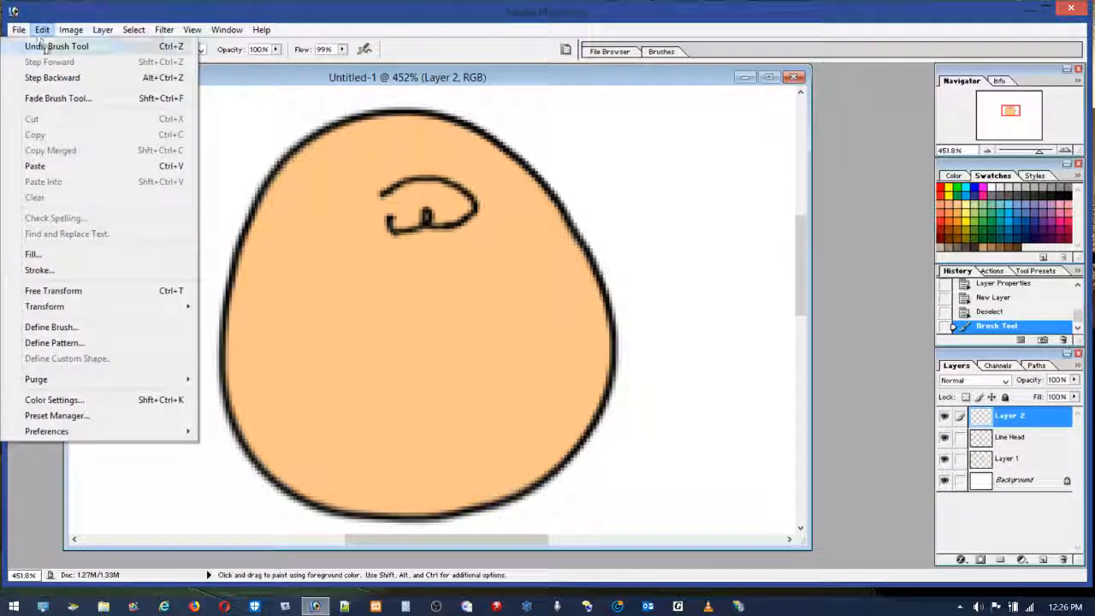
left_click(69, 43)
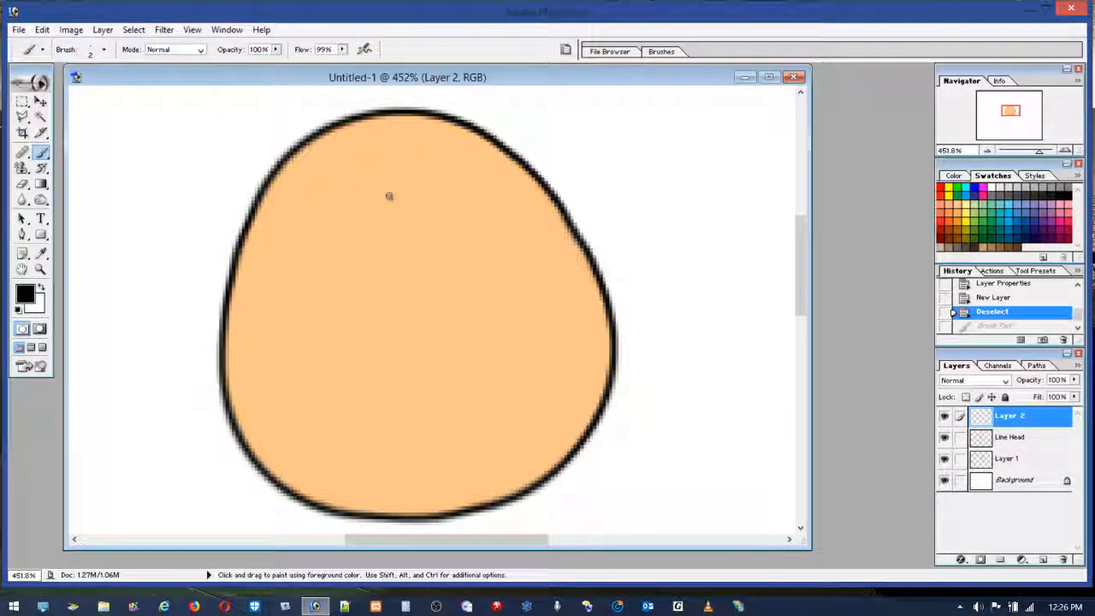
mouse_move(391, 195)
left_mouse_down()
mouse_move(468, 188)
mouse_move(481, 205)
mouse_move(467, 233)
mouse_move(452, 233)
left_mouse_up()
mouse_move(434, 233)
left_mouse_down()
mouse_move(423, 236)
mouse_move(428, 220)
mouse_move(416, 242)
mouse_move(390, 243)
left_mouse_up()
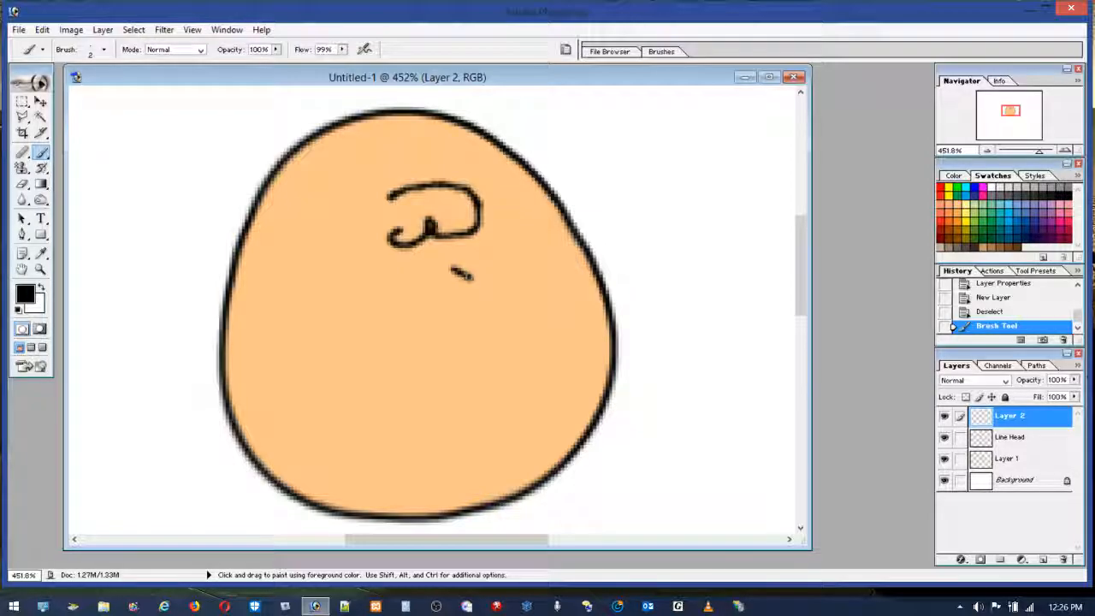
mouse_move(471, 278)
left_mouse_down()
mouse_move(492, 301)
mouse_move(489, 340)
mouse_move(451, 325)
left_mouse_up()
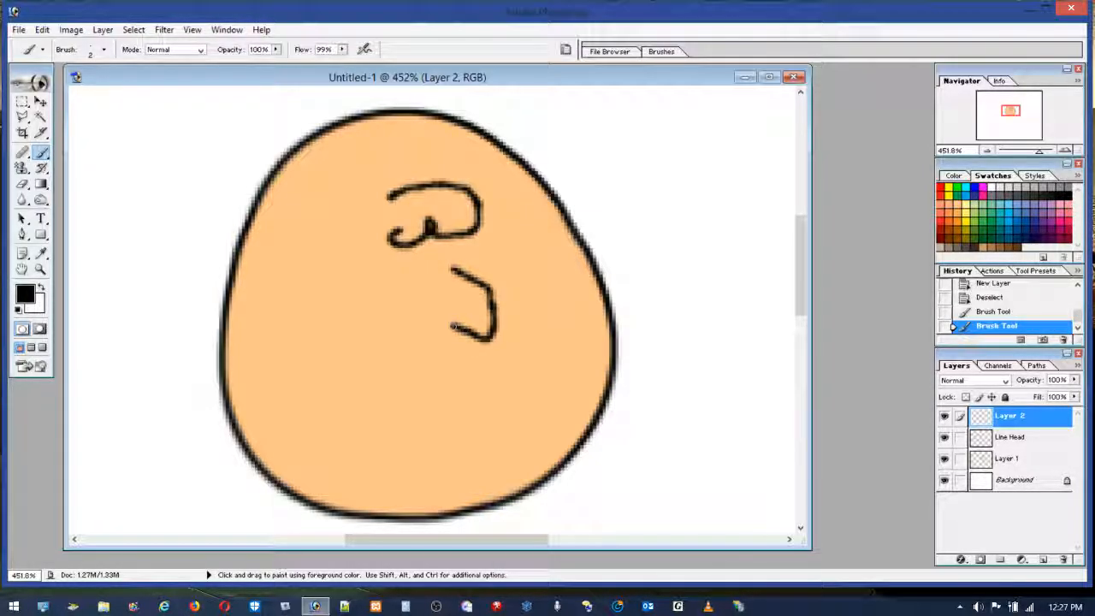
left_click(42, 30)
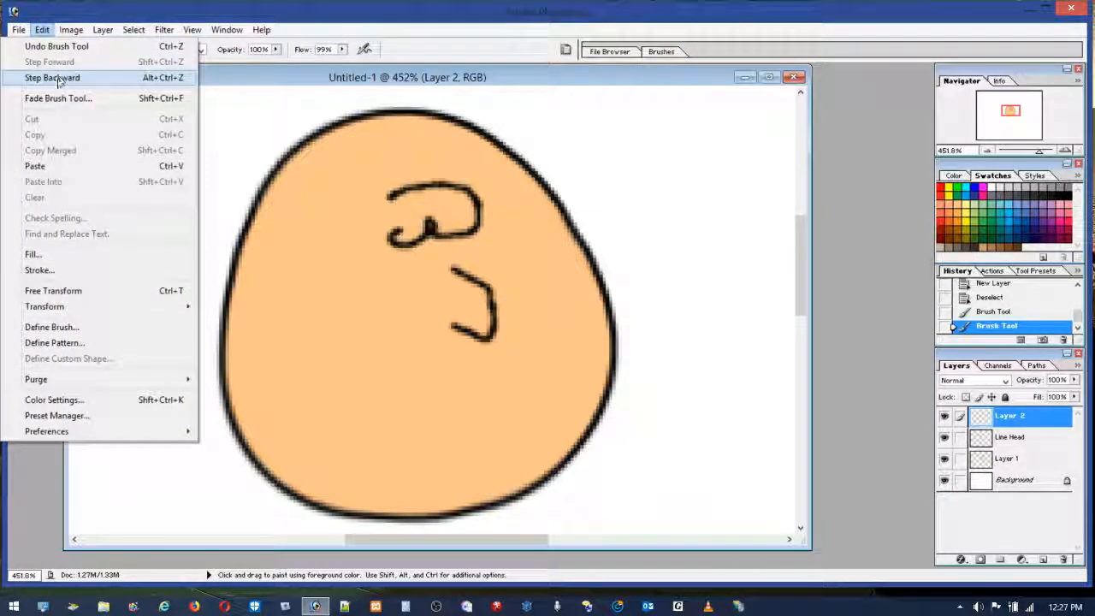
left_click(60, 77)
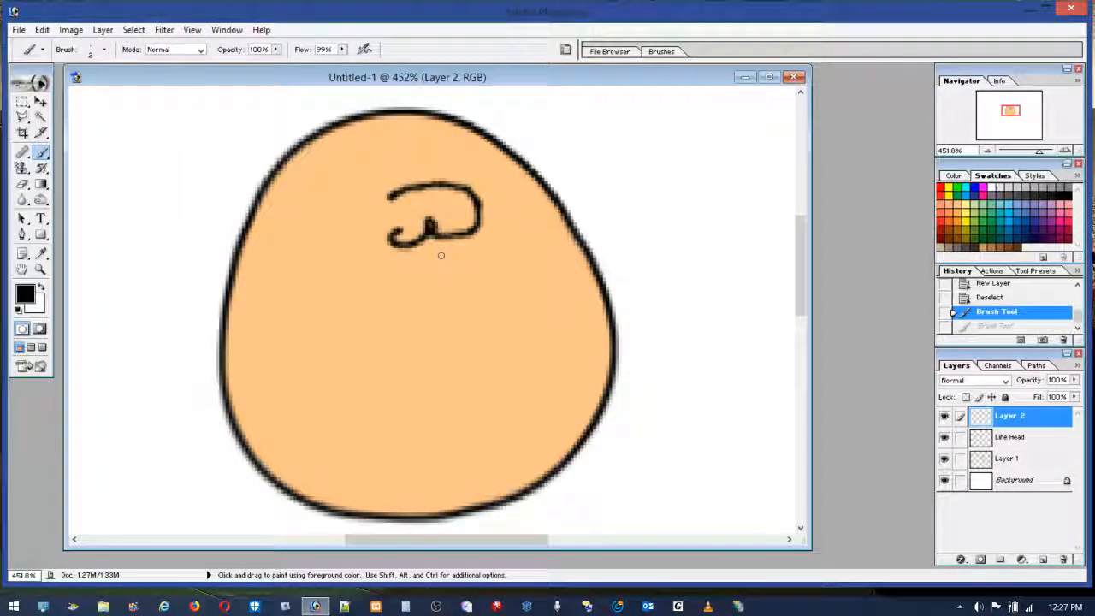
mouse_move(443, 259)
left_mouse_down()
mouse_move(487, 282)
mouse_move(490, 318)
left_mouse_up()
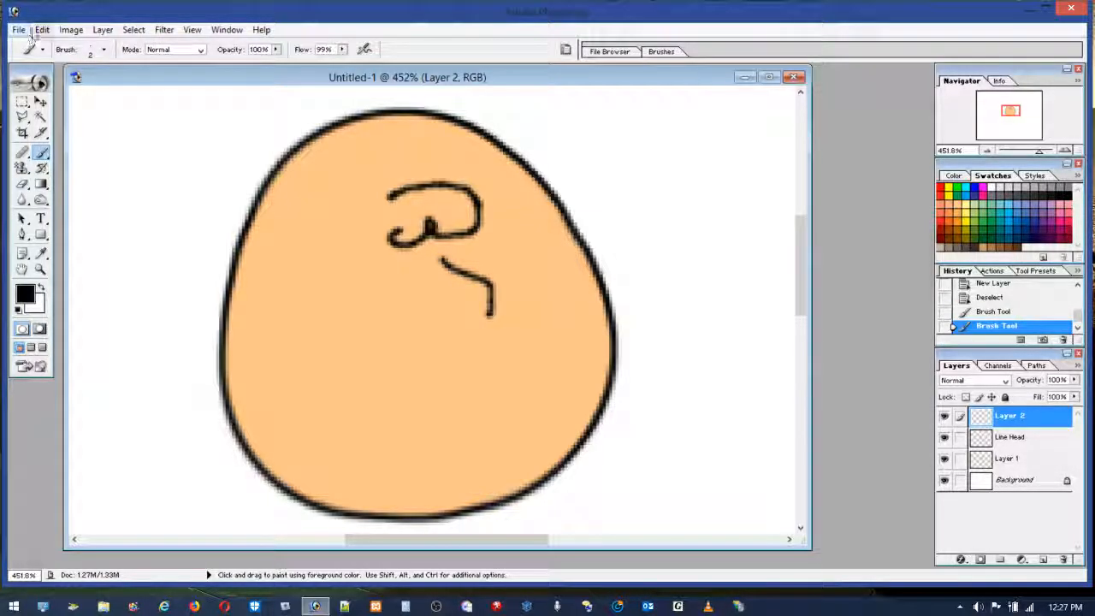
left_click(39, 30)
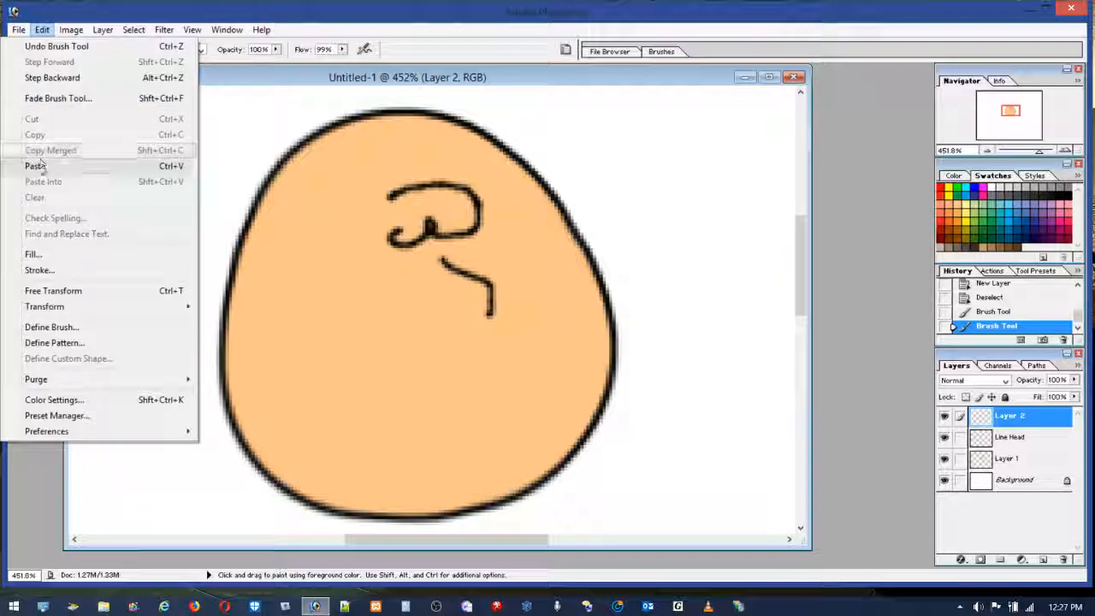
left_click(52, 77)
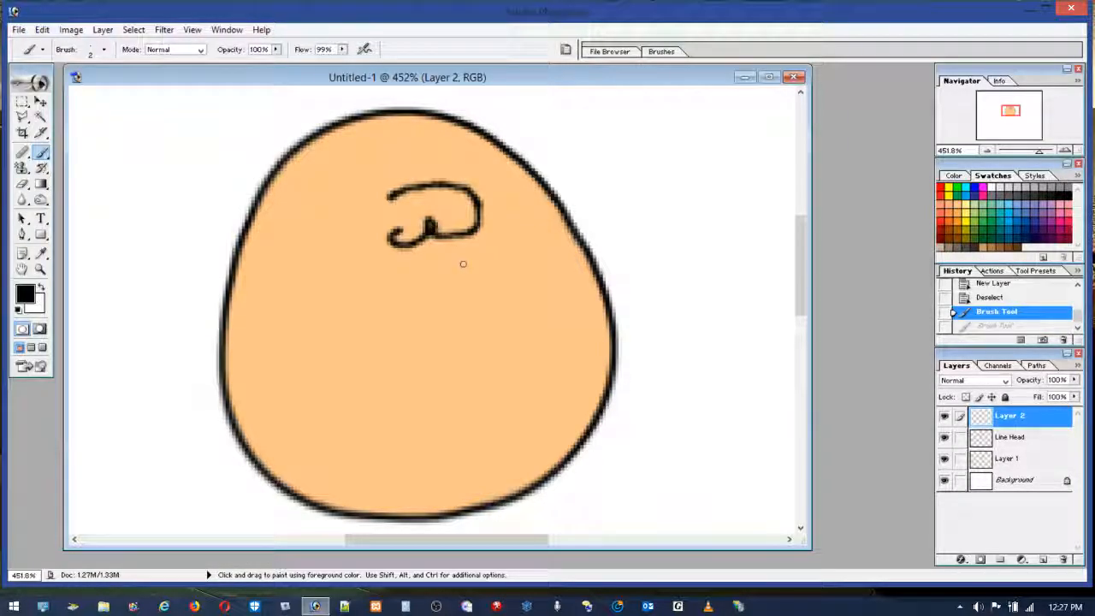
mouse_move(475, 276)
left_mouse_down()
mouse_move(472, 325)
mouse_move(443, 322)
left_mouse_up()
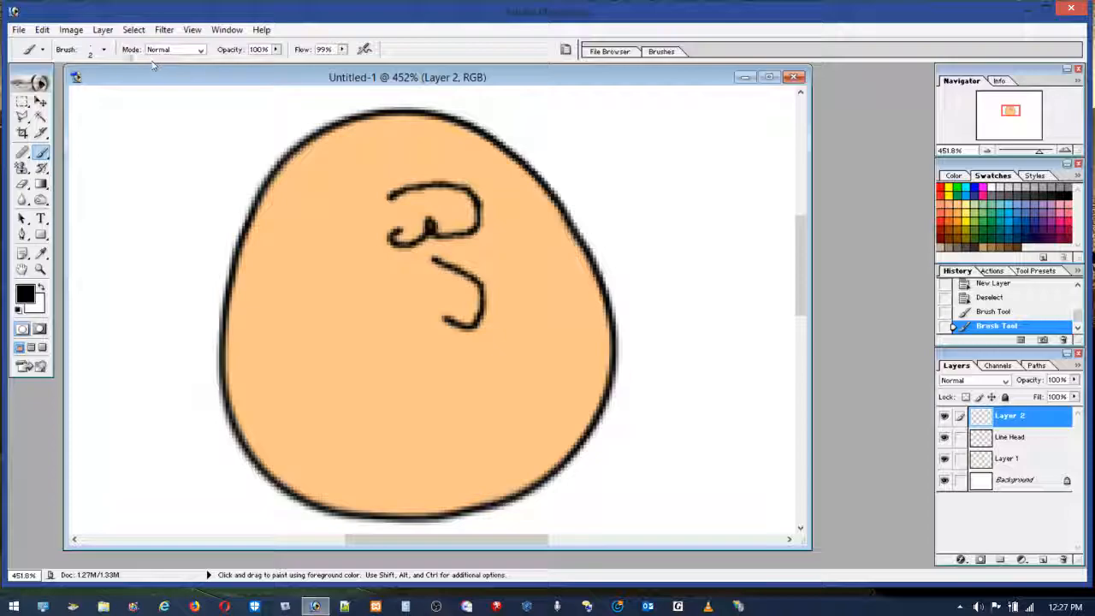
left_click(41, 29)
left_click(82, 49)
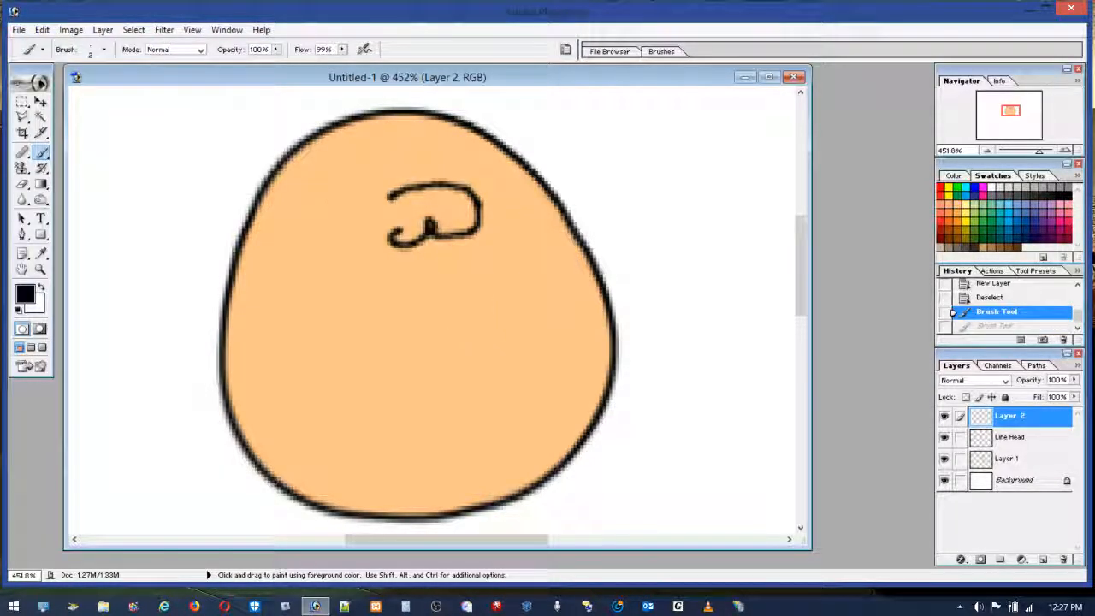
left_click_drag(467, 271, 487, 292)
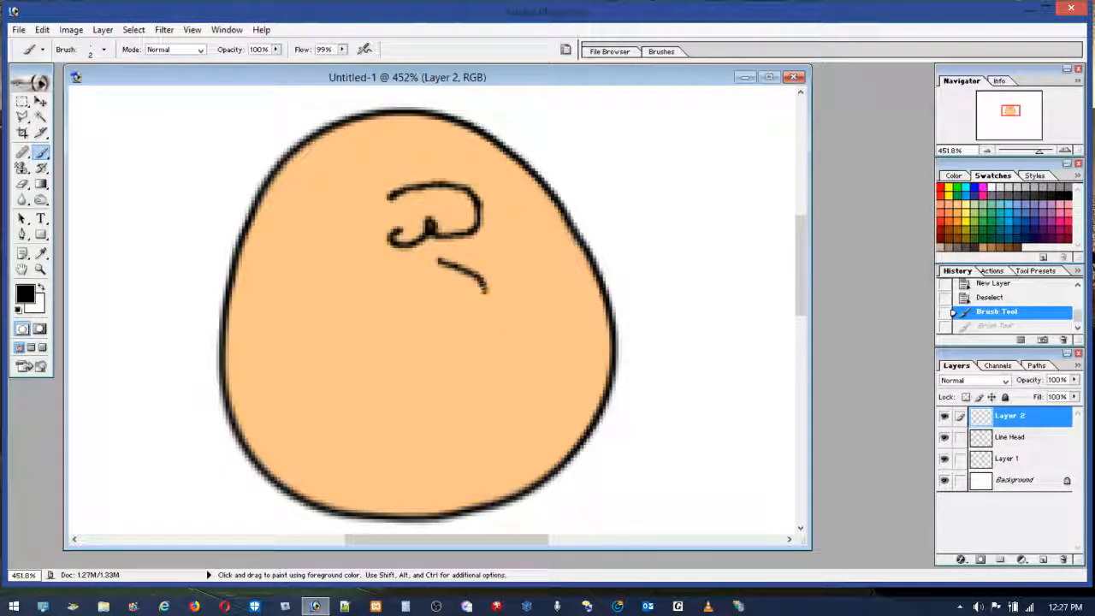
left_click_drag(466, 333, 444, 325)
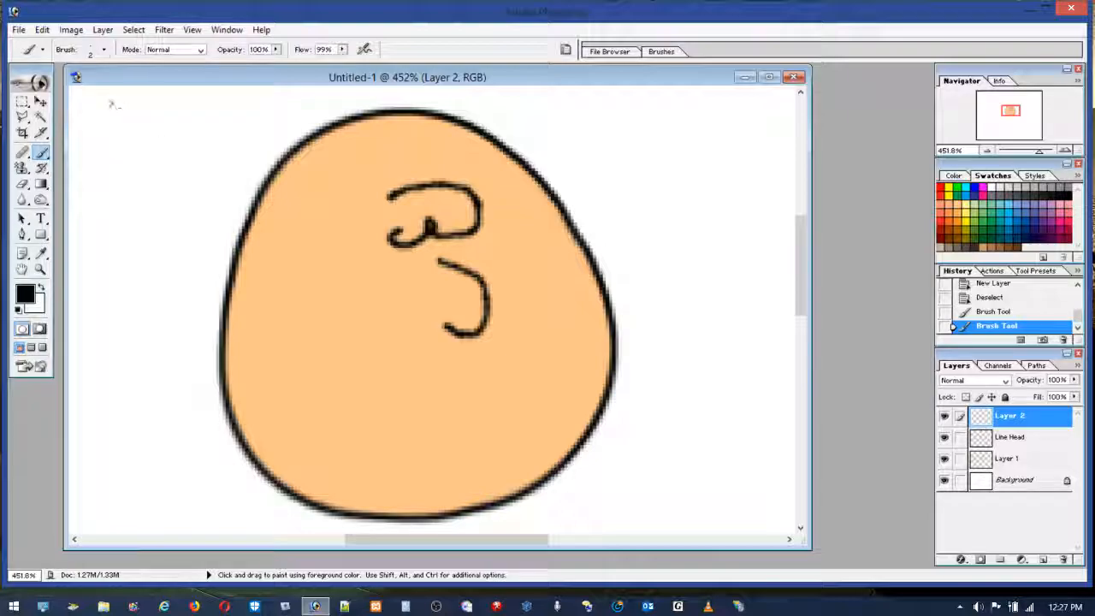
left_click(42, 29)
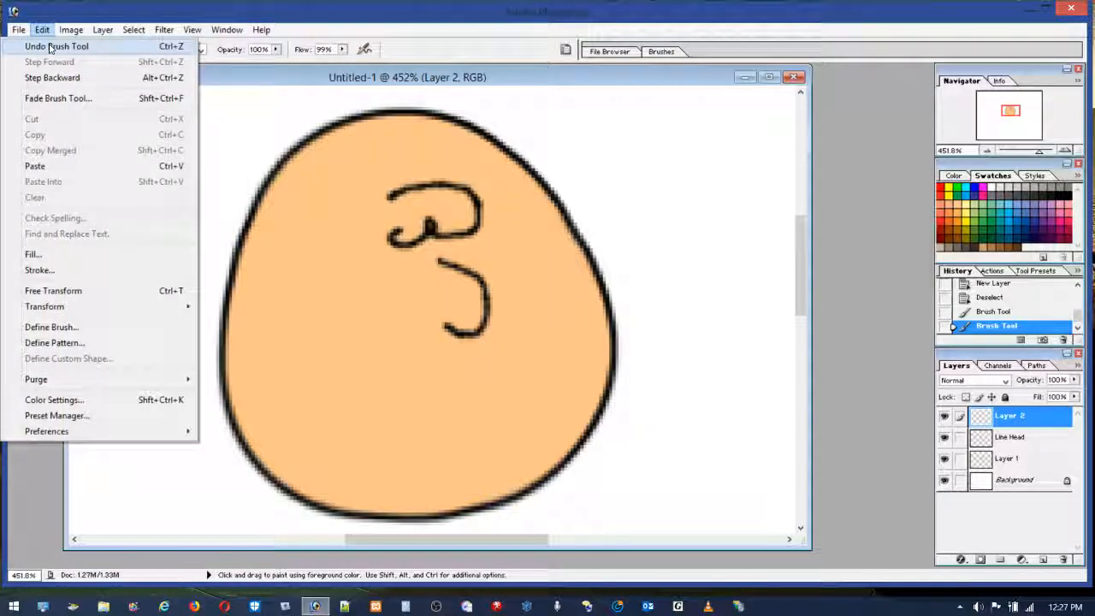
left_click(50, 47)
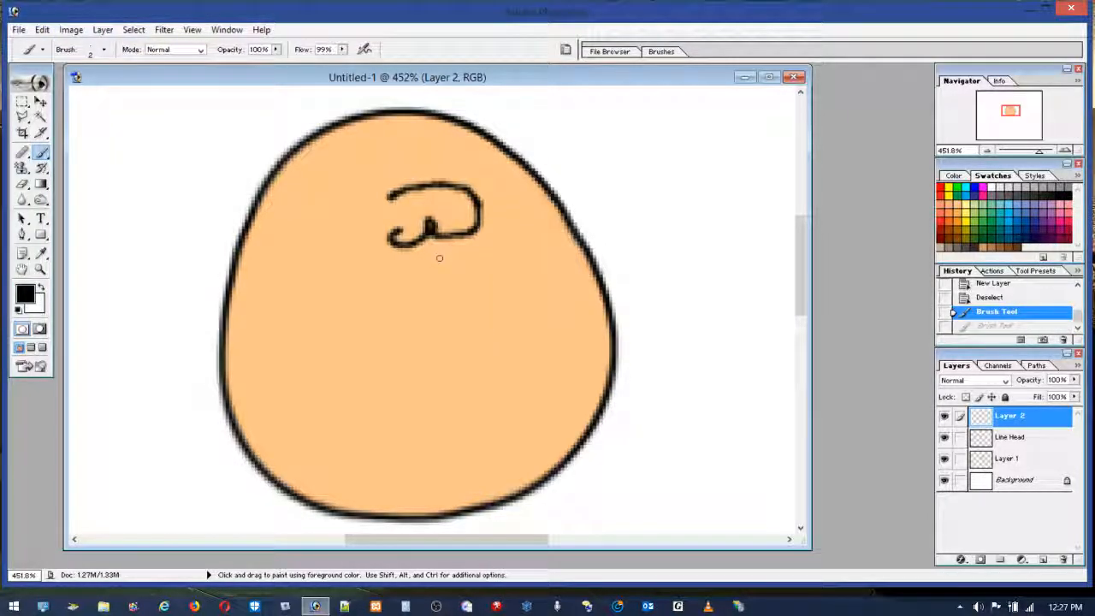
left_click_drag(432, 256, 476, 277)
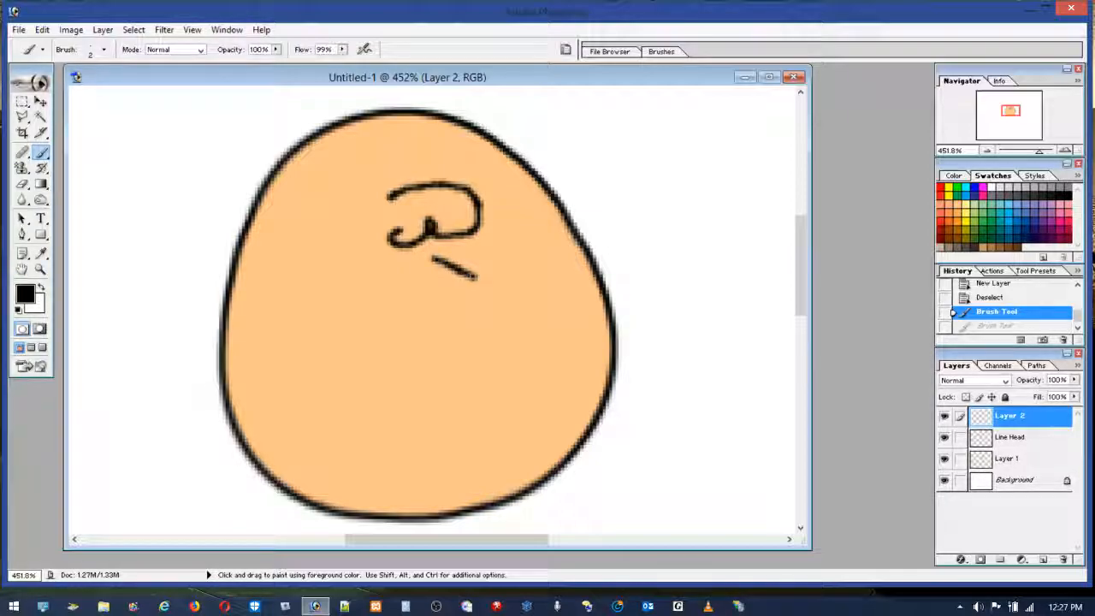
mouse_move(477, 319)
left_mouse_down()
mouse_move(467, 341)
mouse_move(441, 338)
mouse_move(431, 323)
left_mouse_up()
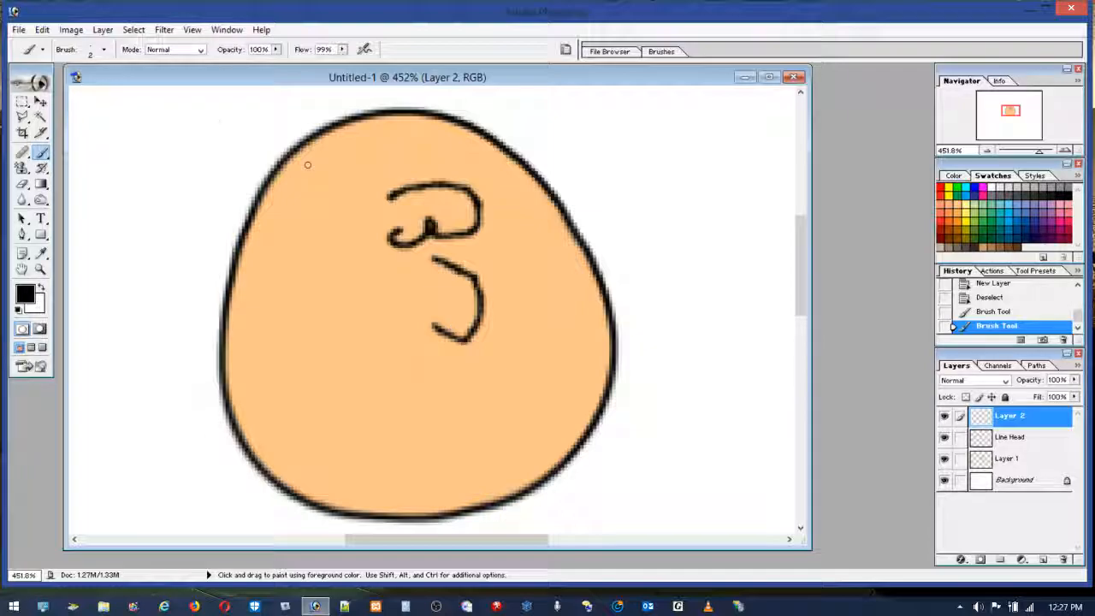
left_click(42, 31)
left_click(51, 46)
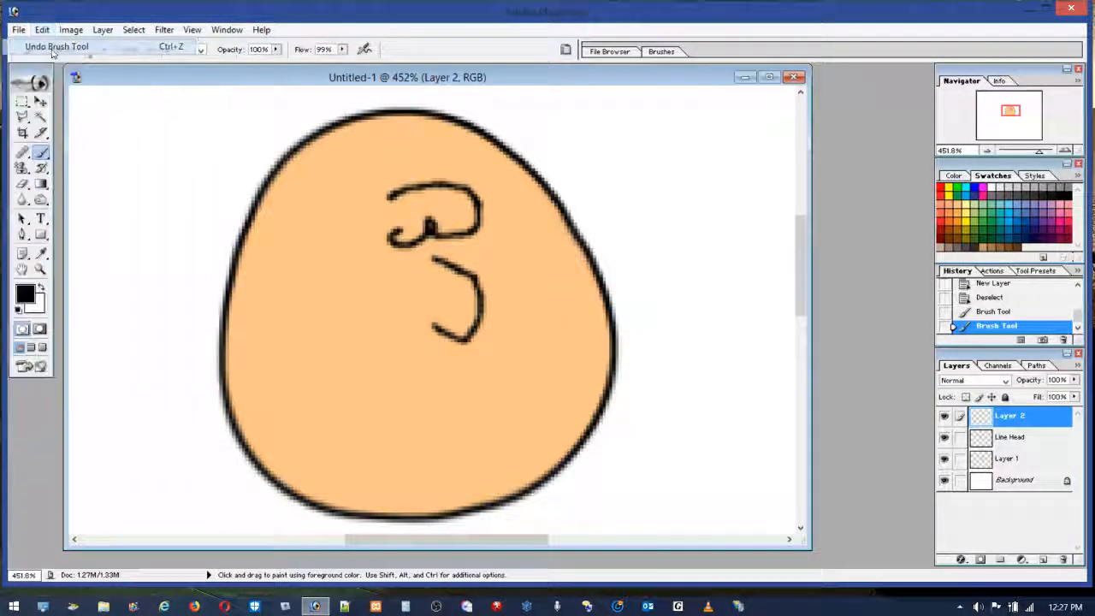
left_click_drag(429, 259, 451, 267)
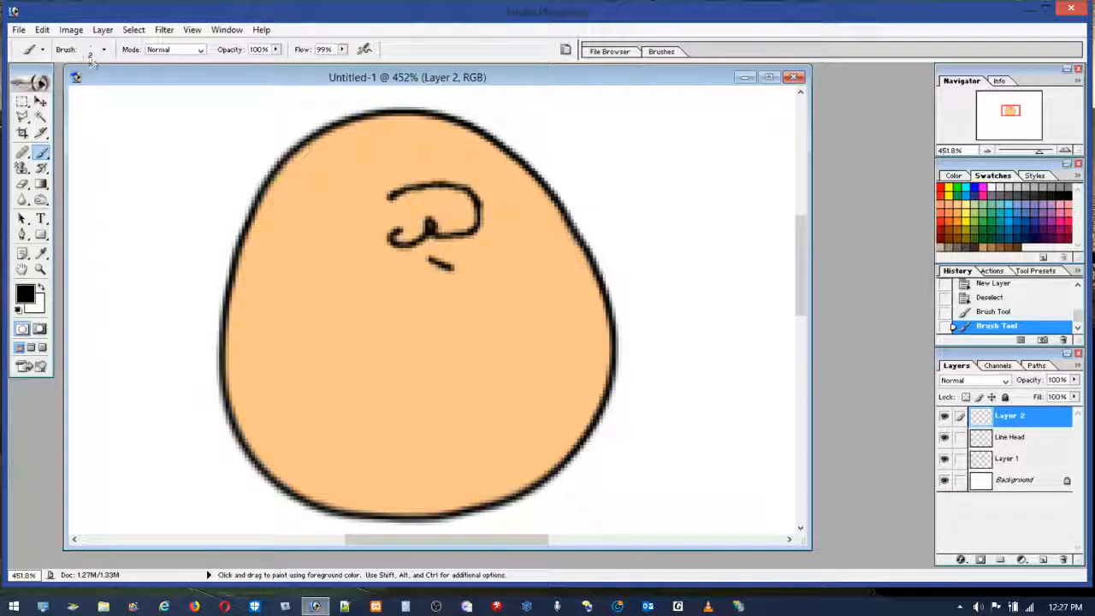
left_click(42, 29)
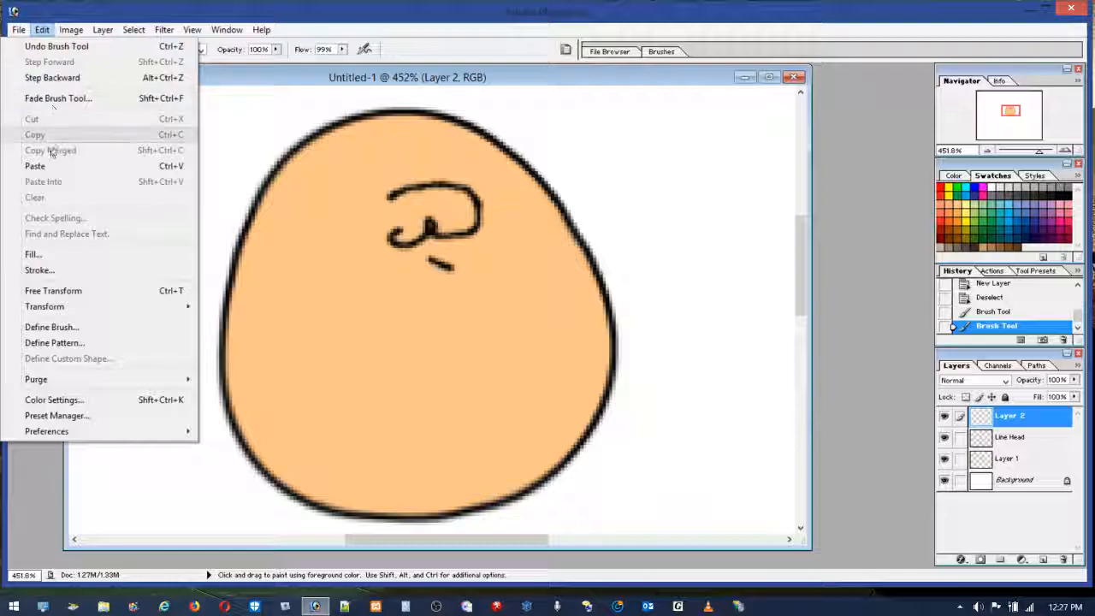
left_click(51, 77)
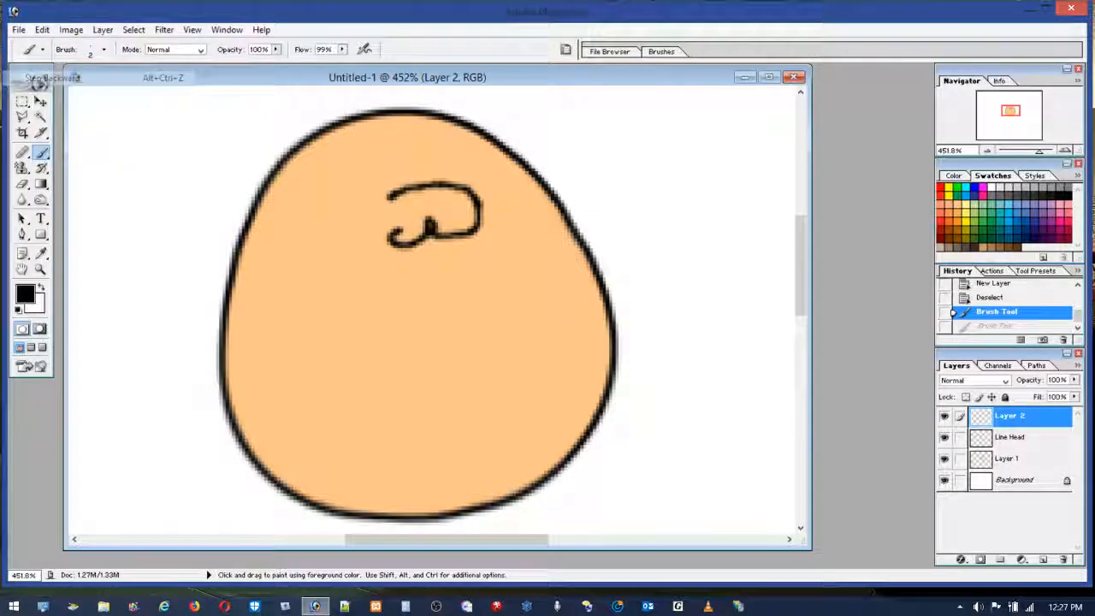
Draw a black hook-shaped nose line below the curl on Layer 2, curving down and back, and thicken its lower corner.
mouse_move(432, 264)
left_mouse_down()
mouse_move(477, 289)
mouse_move(482, 328)
mouse_move(459, 340)
left_mouse_up()
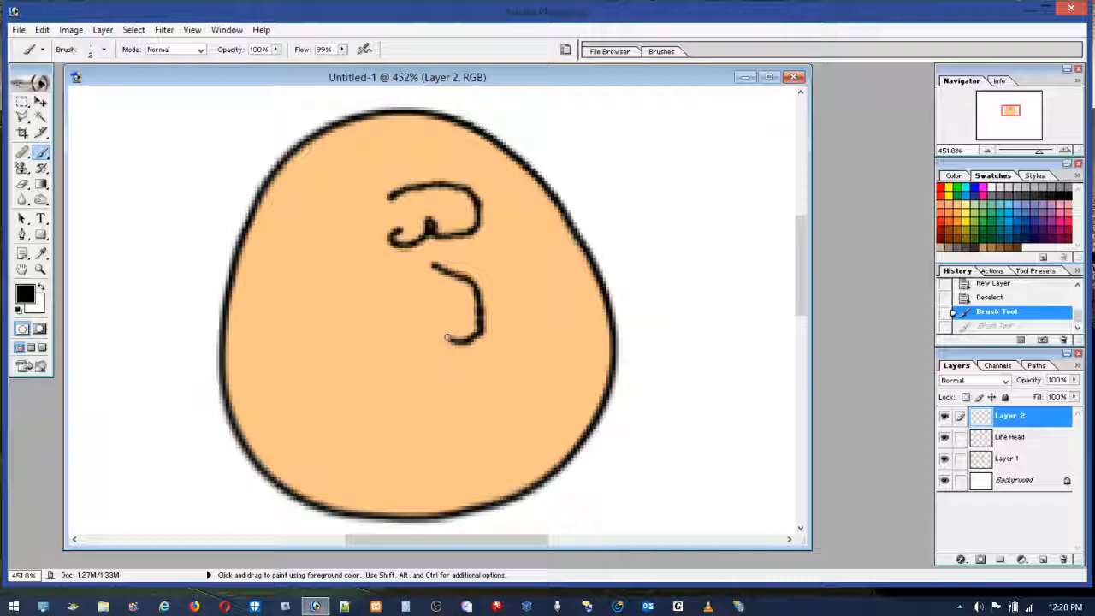
left_click_drag(433, 332, 432, 333)
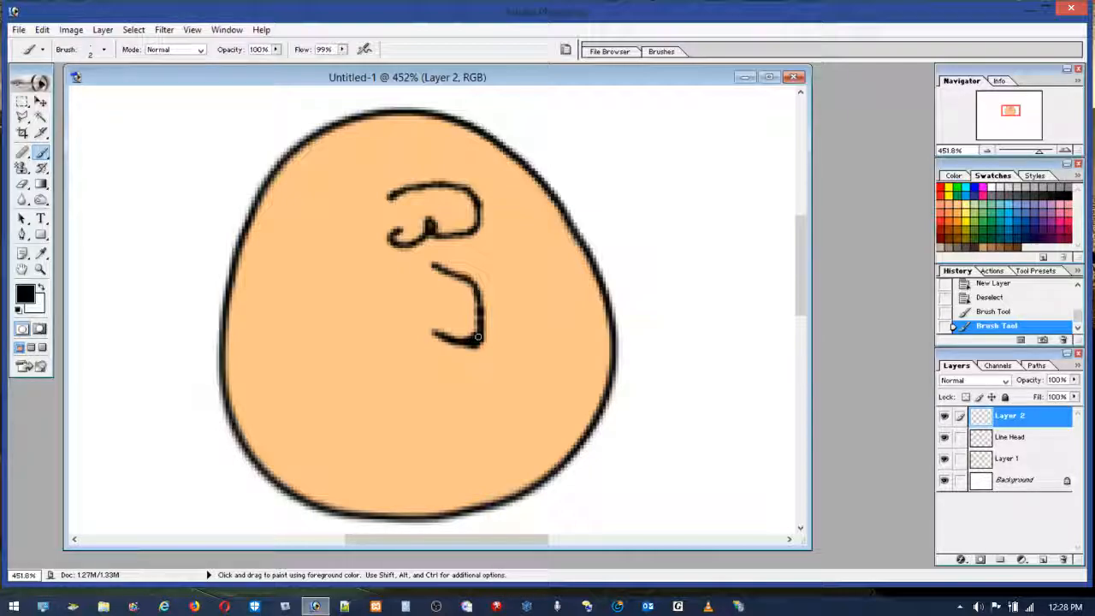
left_click_drag(475, 339, 484, 343)
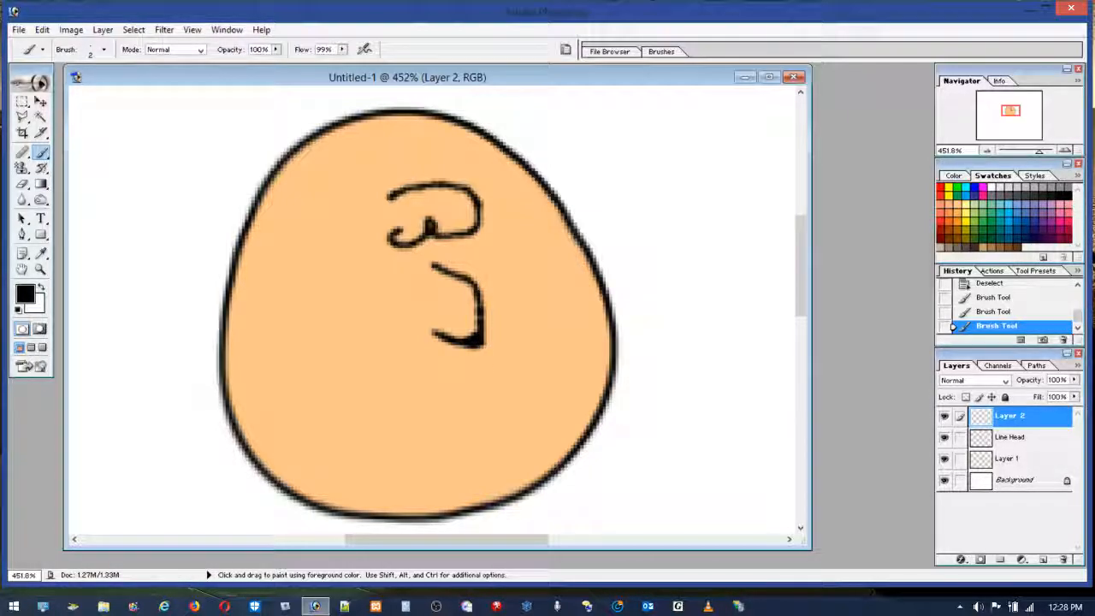
Set the Eraser to 8 px and thin the nose line's lower corner, trimming both of its open ends.
key("e")
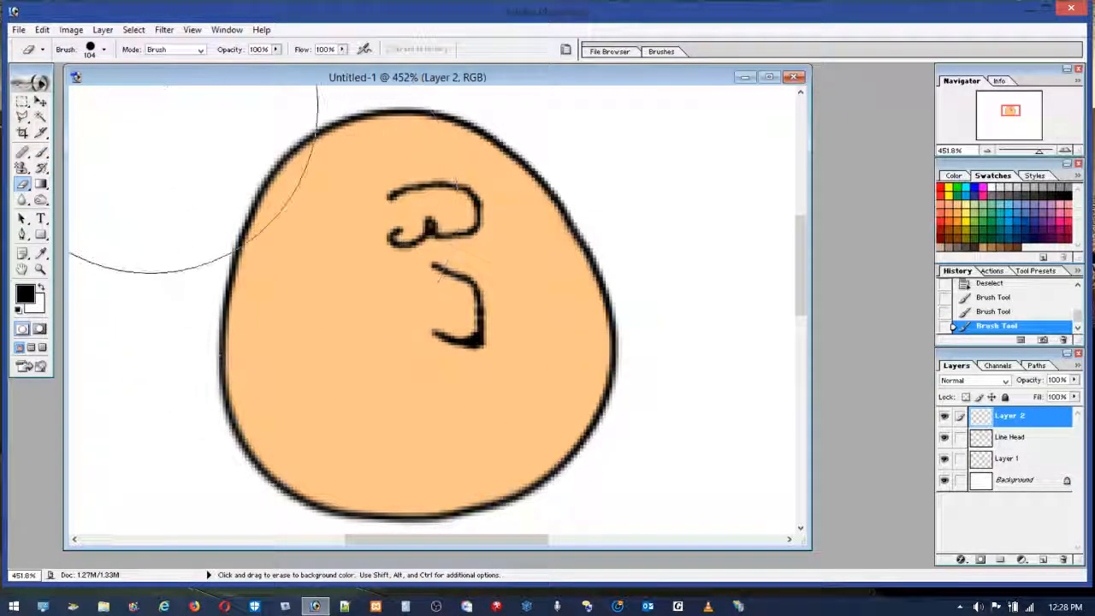
left_click(103, 49)
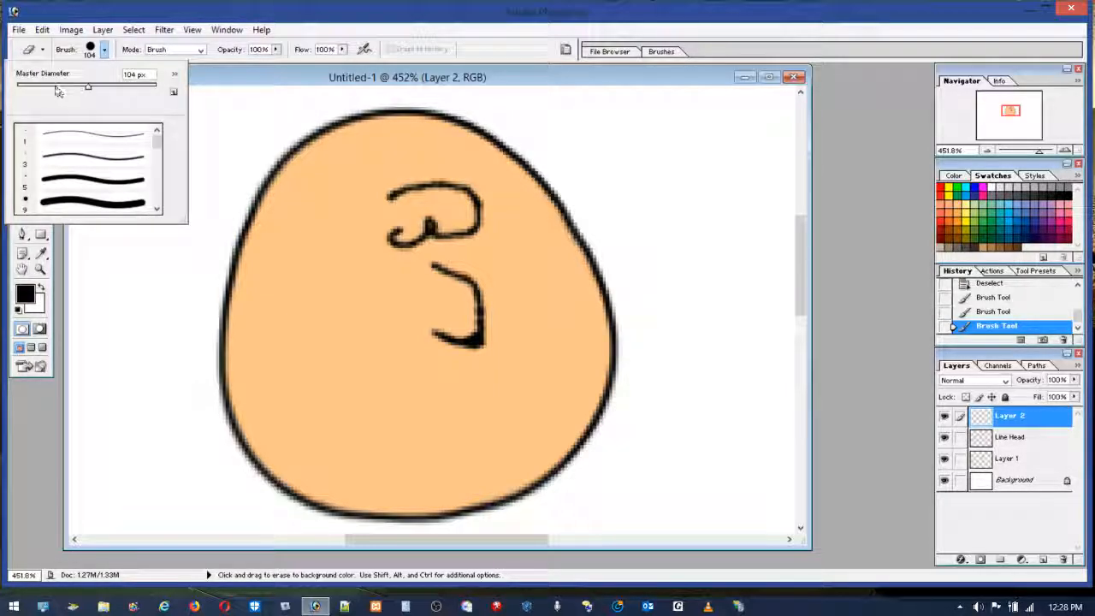
left_click_drag(87, 87, 22, 88)
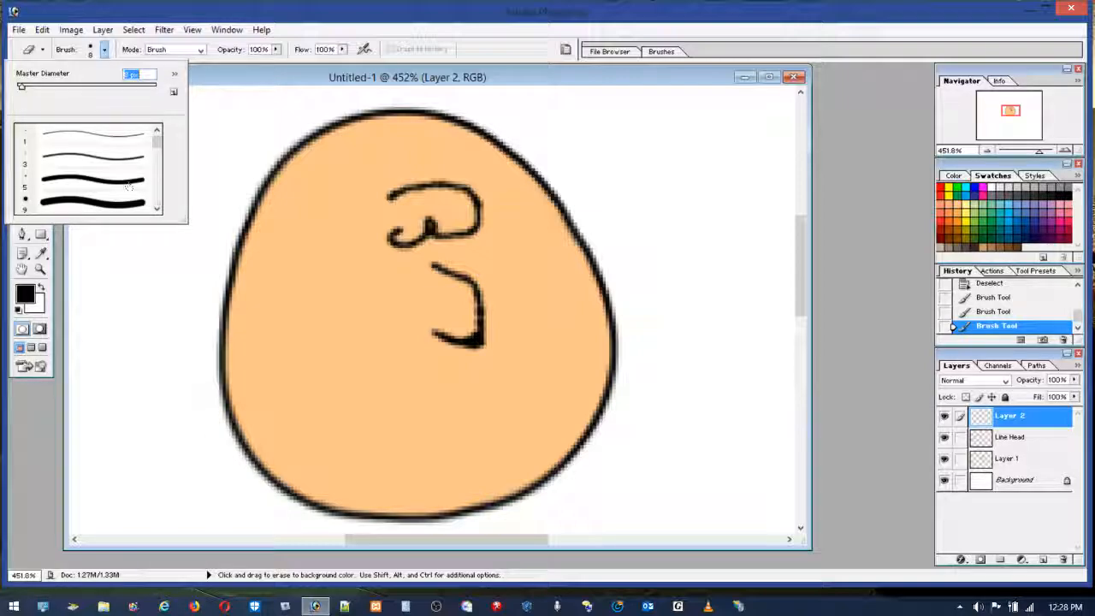
left_click(503, 334)
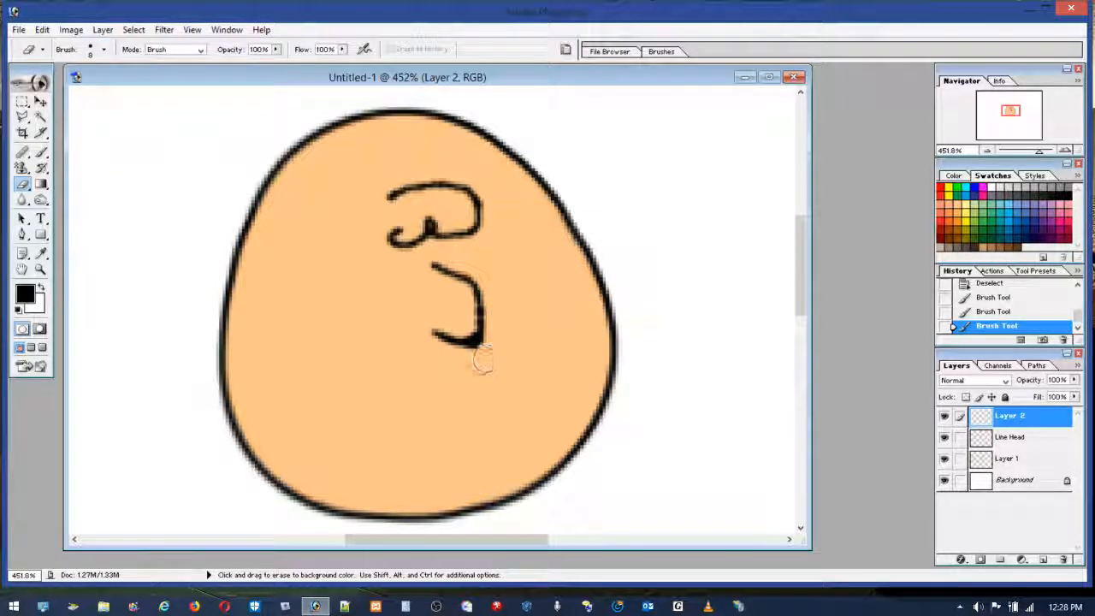
left_click(457, 330)
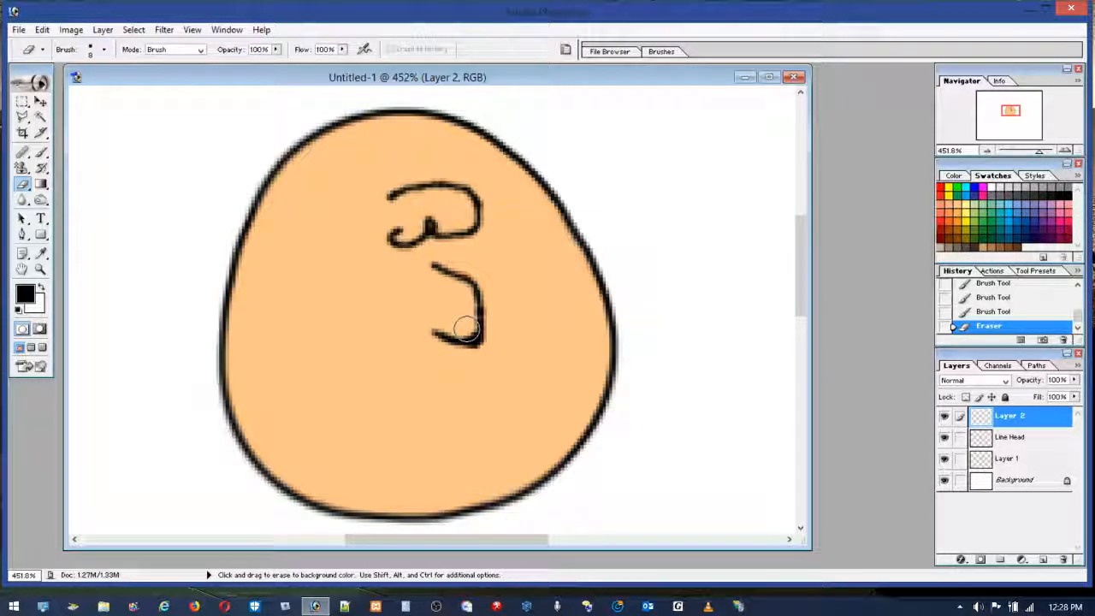
mouse_move(465, 327)
left_mouse_down()
mouse_move(458, 405)
mouse_move(465, 330)
left_mouse_up()
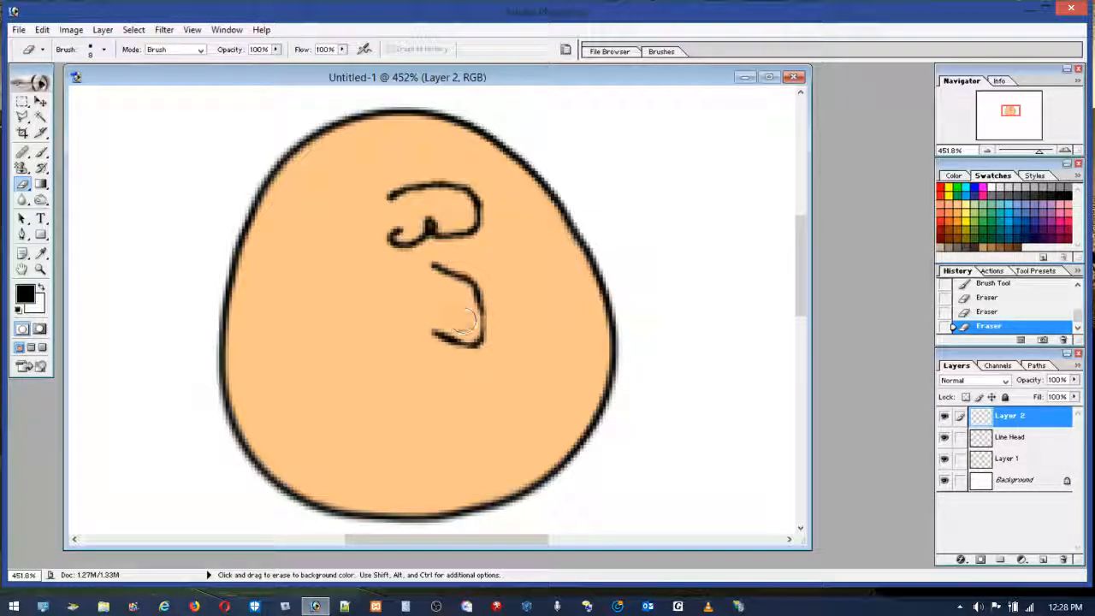
left_click(429, 271)
left_click(425, 340)
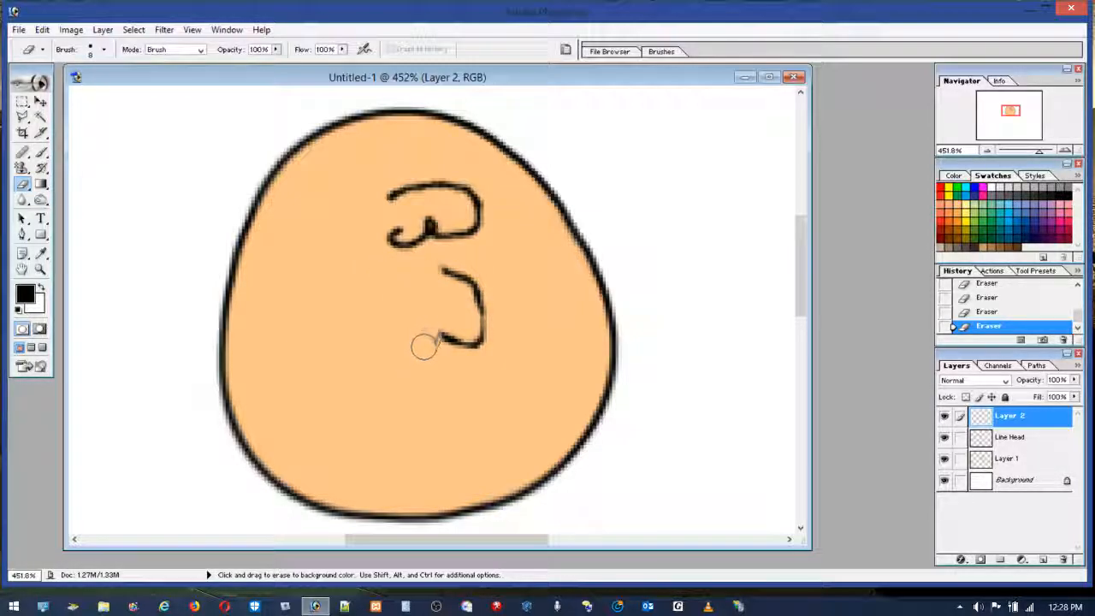
Thicken and round the nose line with the 2 px Brush, and paint a black eye dot on each side of it.
left_click(41, 153)
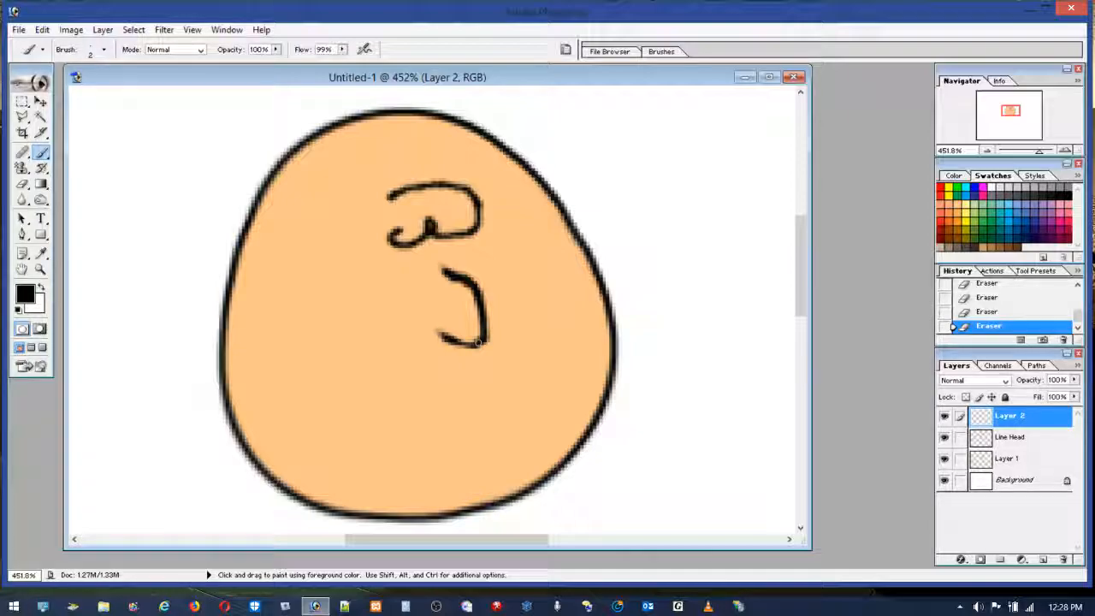
left_click_drag(451, 340, 439, 335)
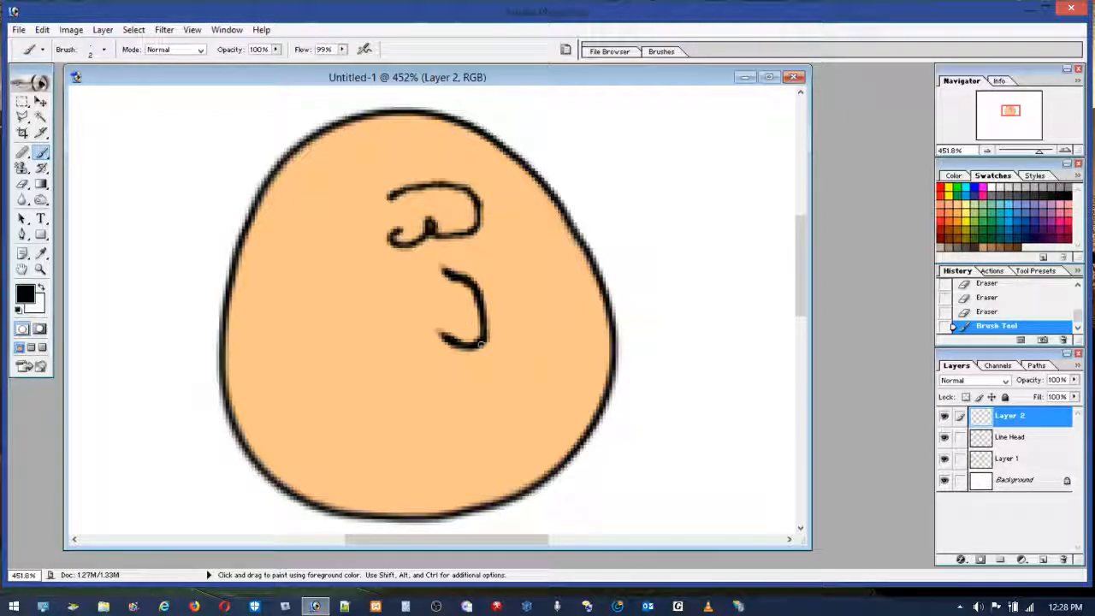
left_click(498, 282)
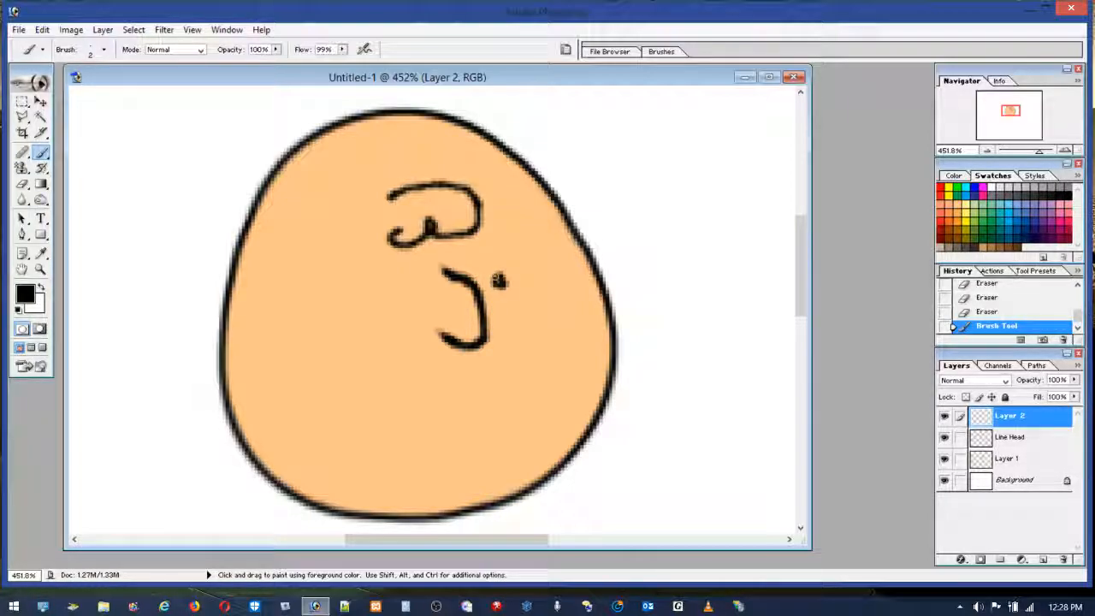
left_click(395, 298)
left_click_drag(396, 299, 395, 303)
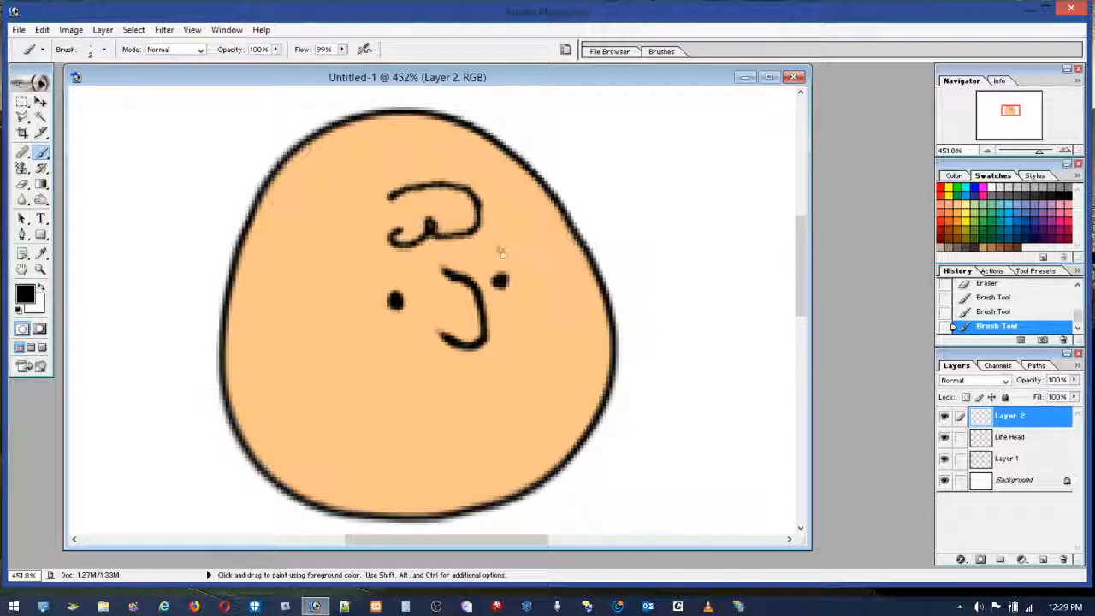
Paint a curved black eyebrow above each eye and a slanted mouth line below the nose, thickening the mouth along its length.
mouse_move(466, 254)
left_mouse_down()
mouse_move(504, 238)
mouse_move(537, 254)
left_mouse_up()
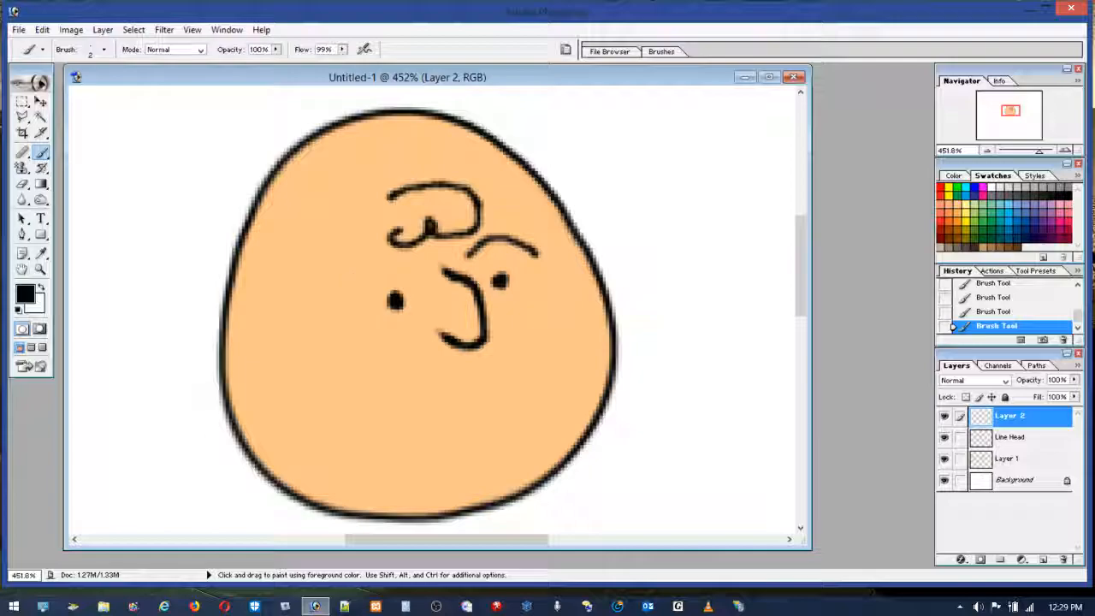
mouse_move(344, 284)
left_mouse_down()
mouse_move(377, 261)
mouse_move(410, 259)
mouse_move(419, 271)
left_mouse_up()
left_click_drag(558, 385, 430, 439)
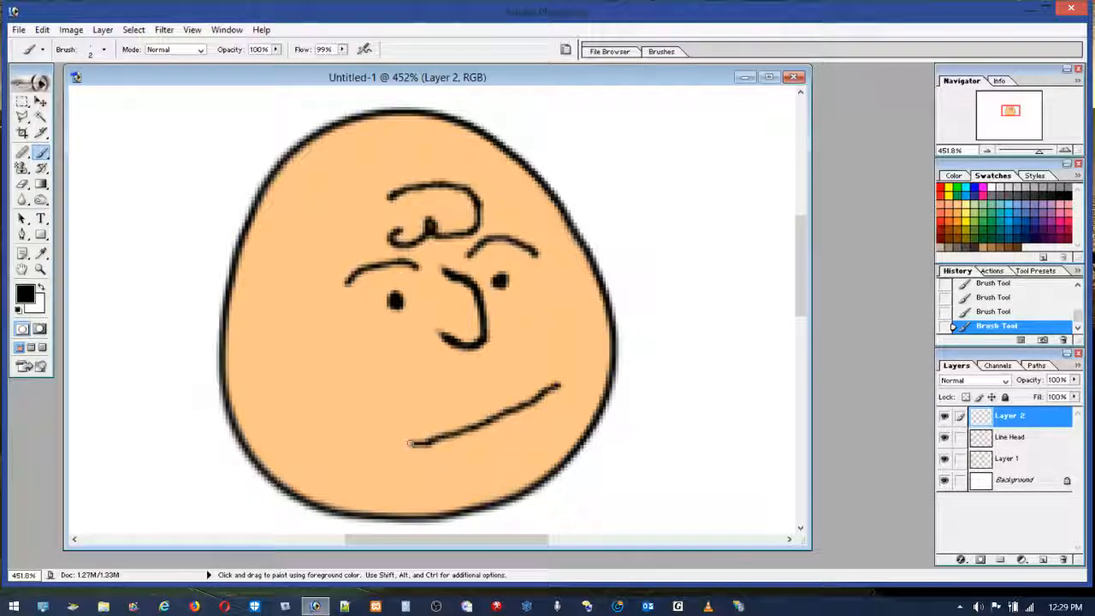
left_click_drag(406, 446, 489, 419)
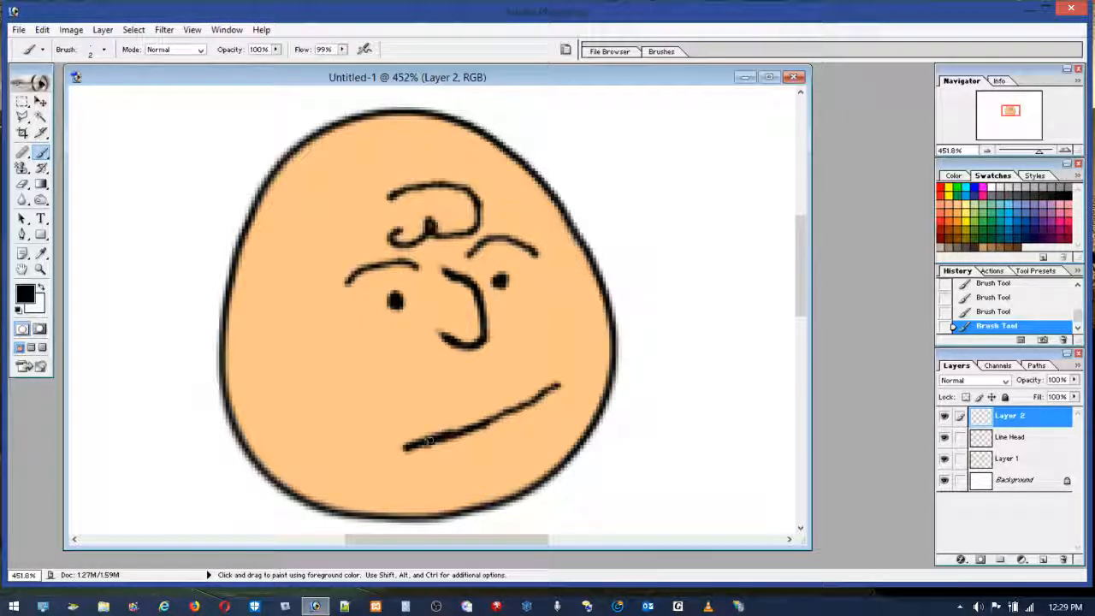
left_click_drag(419, 446, 483, 423)
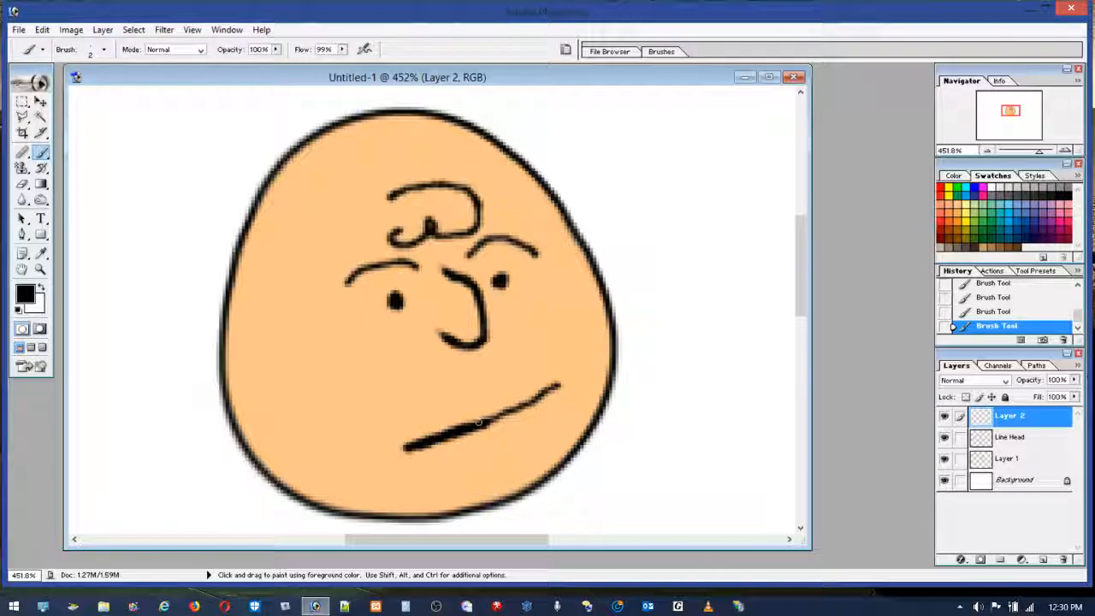
left_click(407, 447)
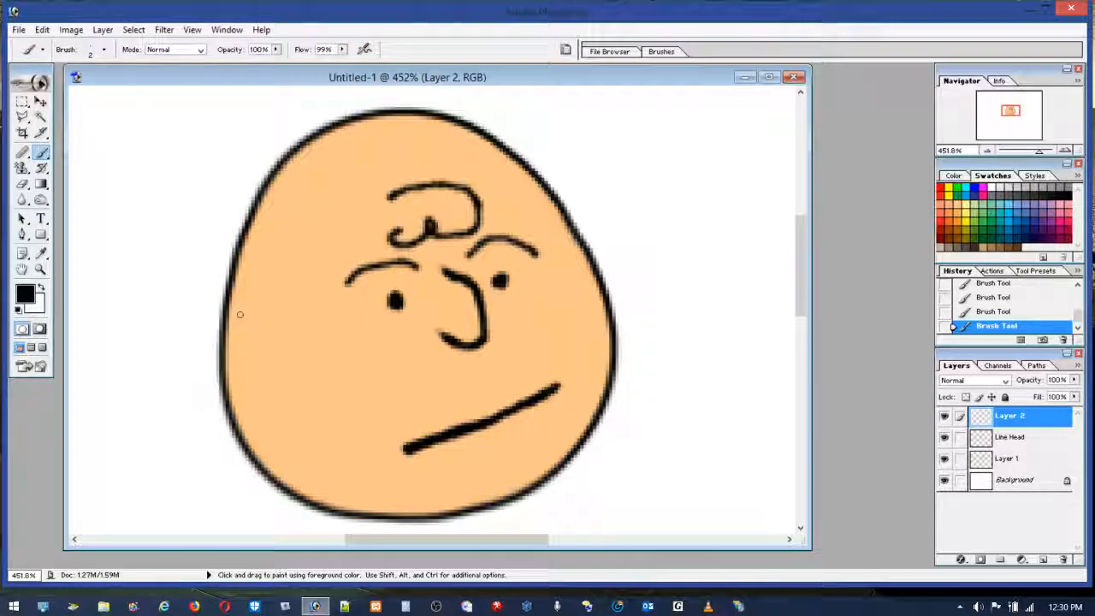
Paint a large rounded ear outline on the head's left side and a smaller one on its upper right side.
mouse_move(246, 313)
left_mouse_down()
mouse_move(210, 289)
mouse_move(186, 292)
mouse_move(181, 348)
left_mouse_up()
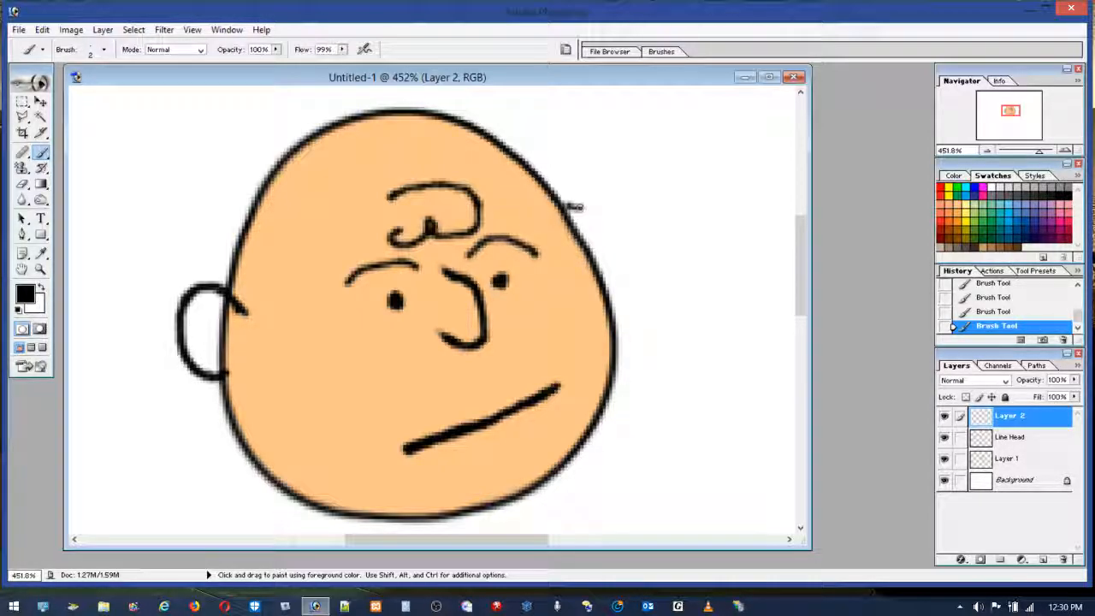
mouse_move(587, 209)
left_mouse_down()
mouse_move(600, 220)
mouse_move(601, 269)
mouse_move(604, 229)
mouse_move(564, 204)
left_mouse_up()
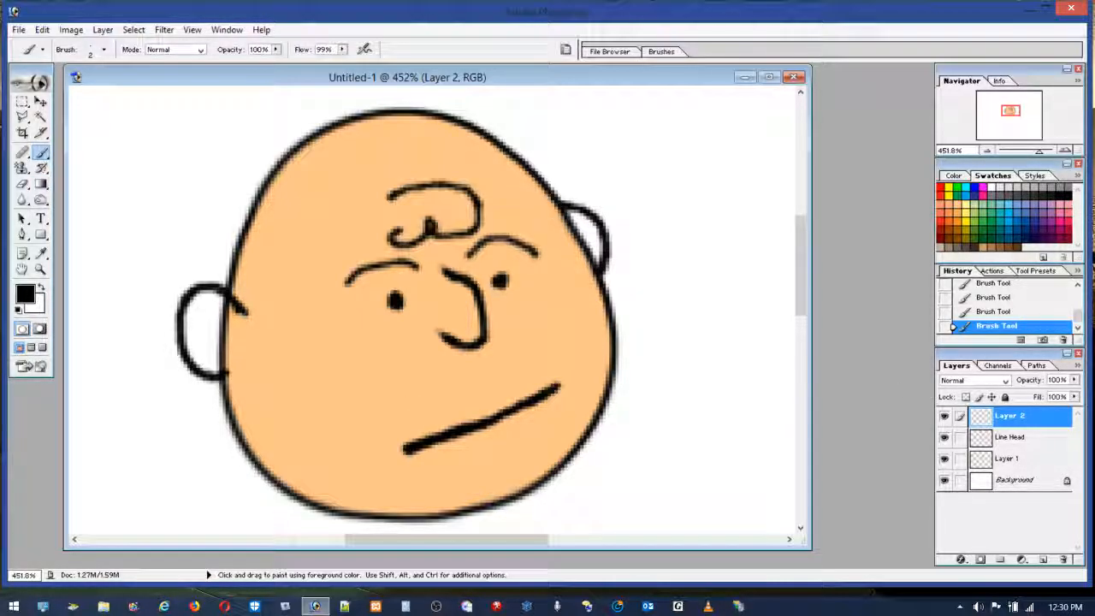
Erase the head outline inside the left ear on the Line Head layer with the 8 px Eraser, and undo the last erasing stroke.
key("e")
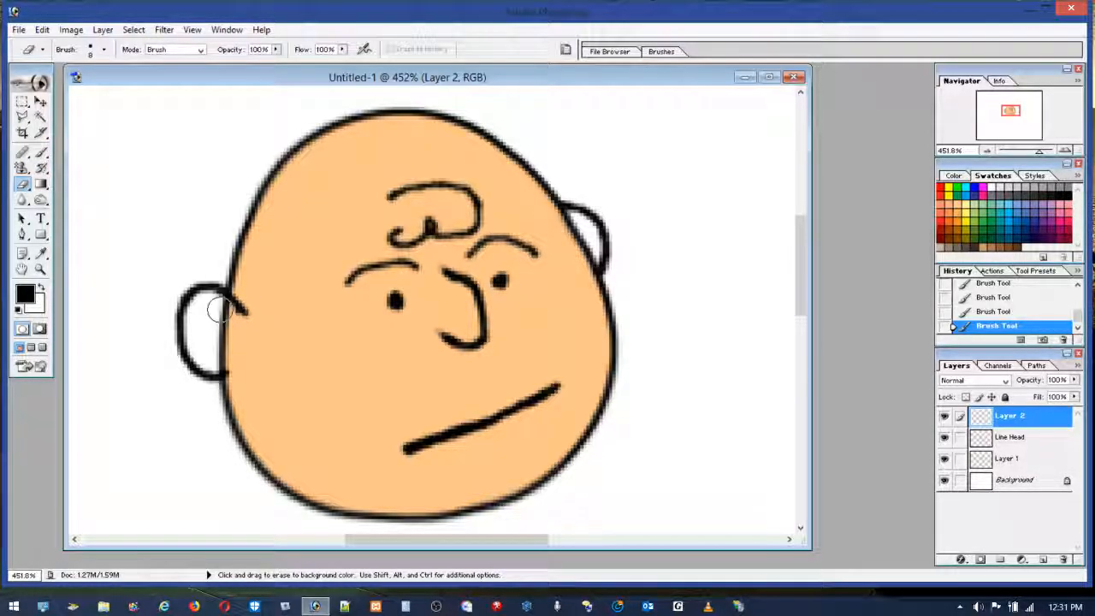
left_click(1009, 436)
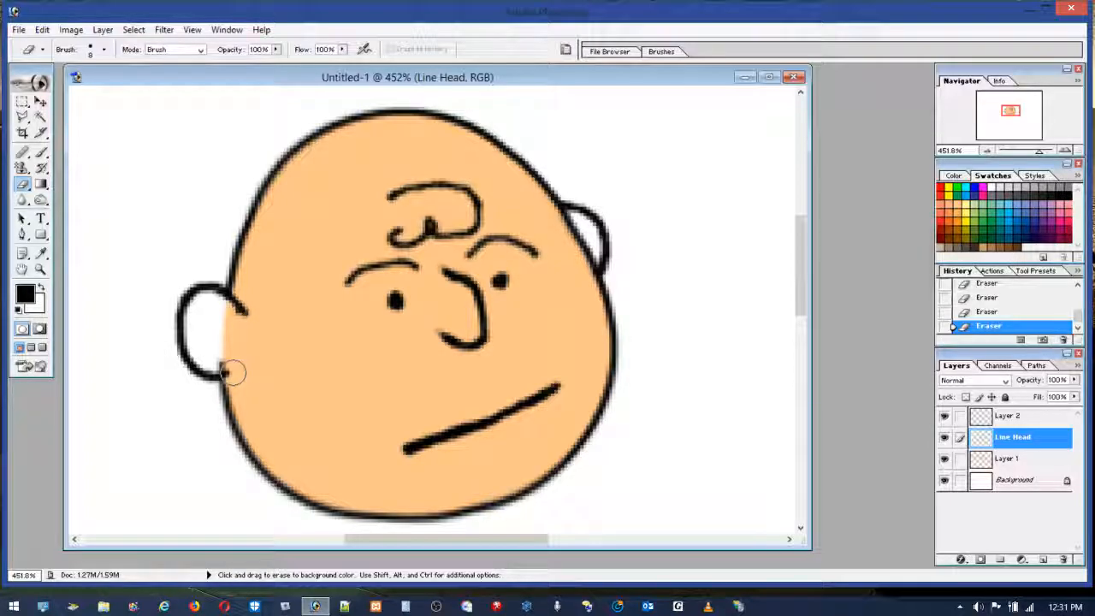
left_click(42, 30)
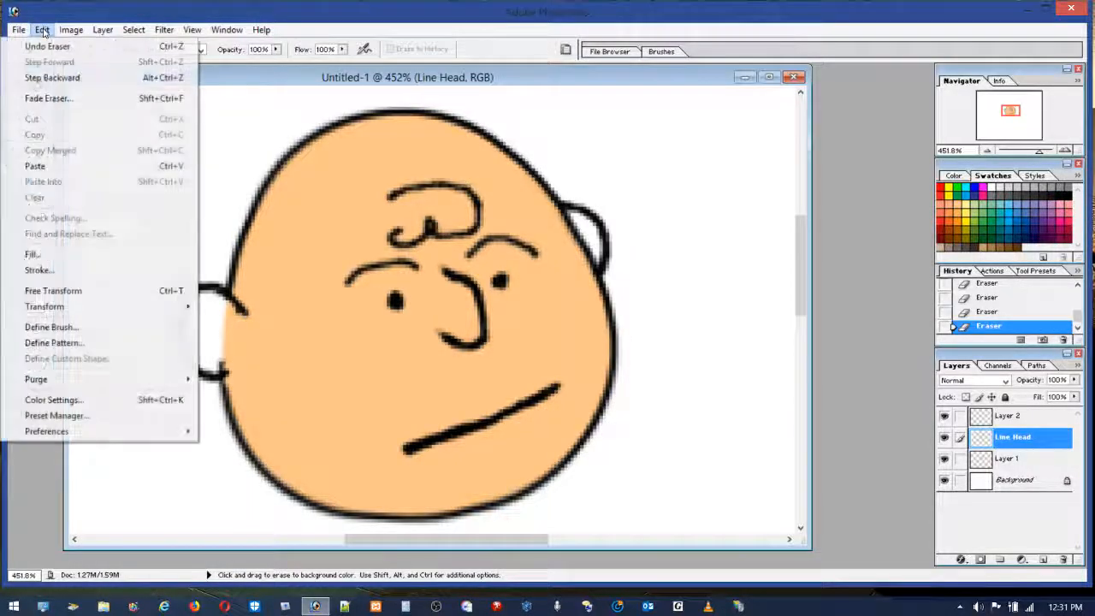
left_click(43, 31)
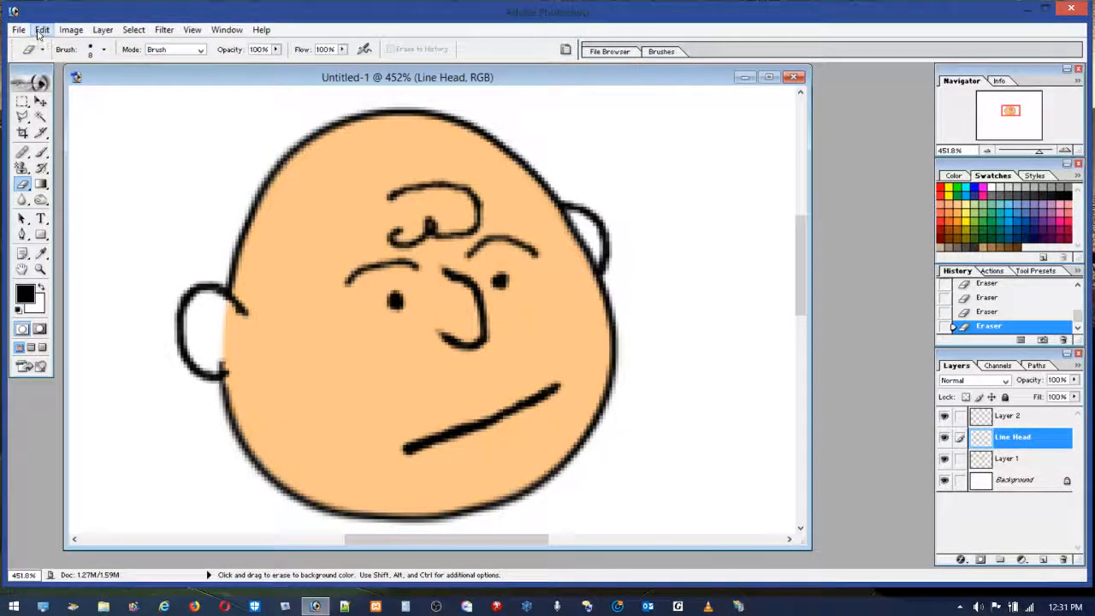
left_click(42, 30)
left_click(53, 78)
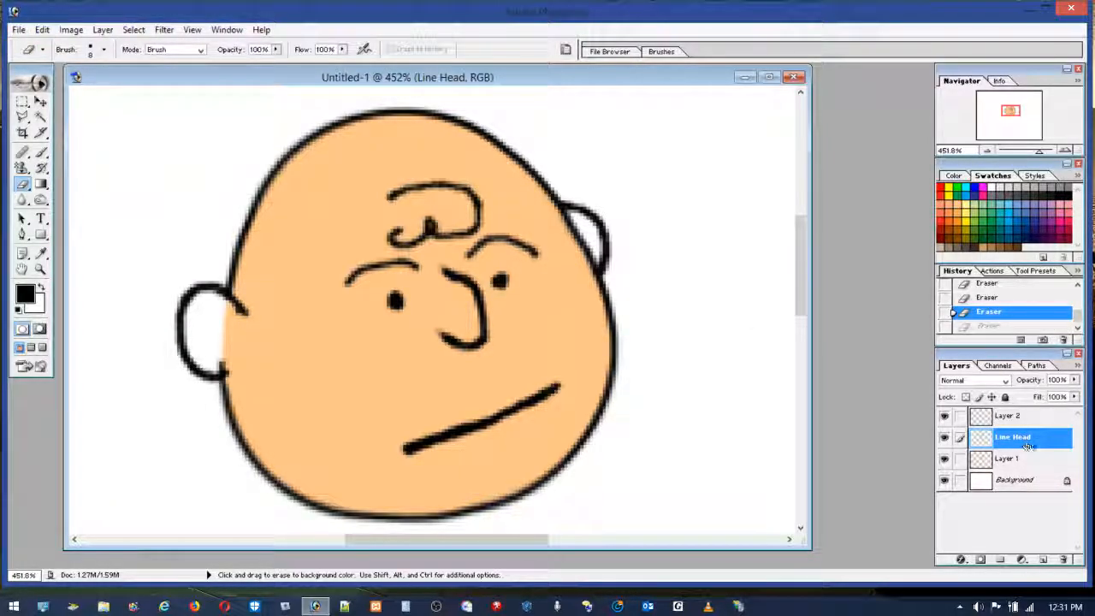
On Layer 2, trim the left ear's lower end and repaint it with the 2 px Brush so it hooks into the head.
left_click(1009, 416)
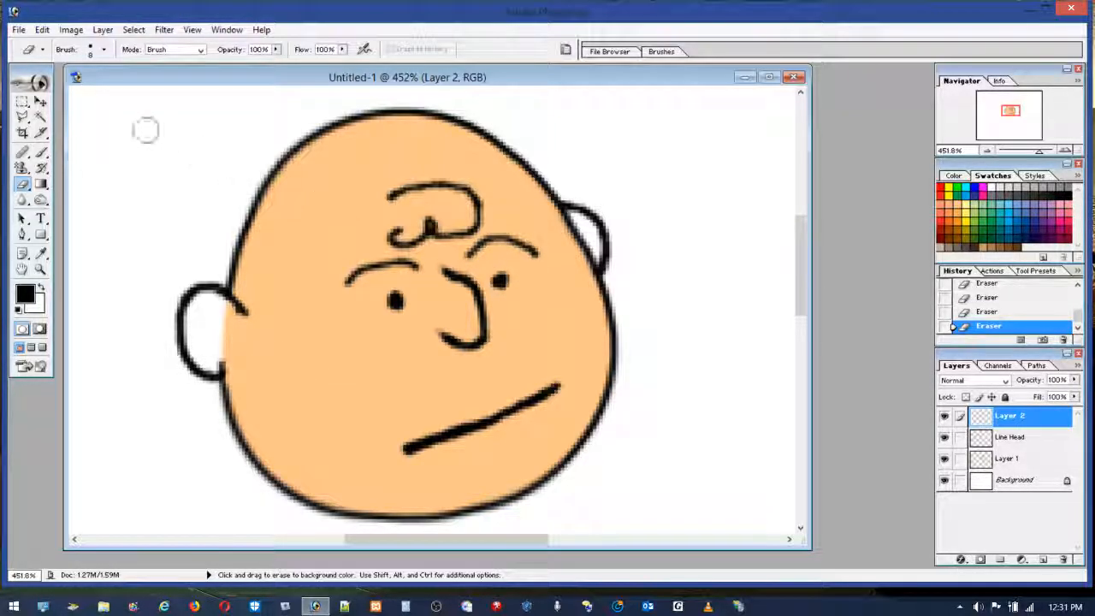
left_click(41, 151)
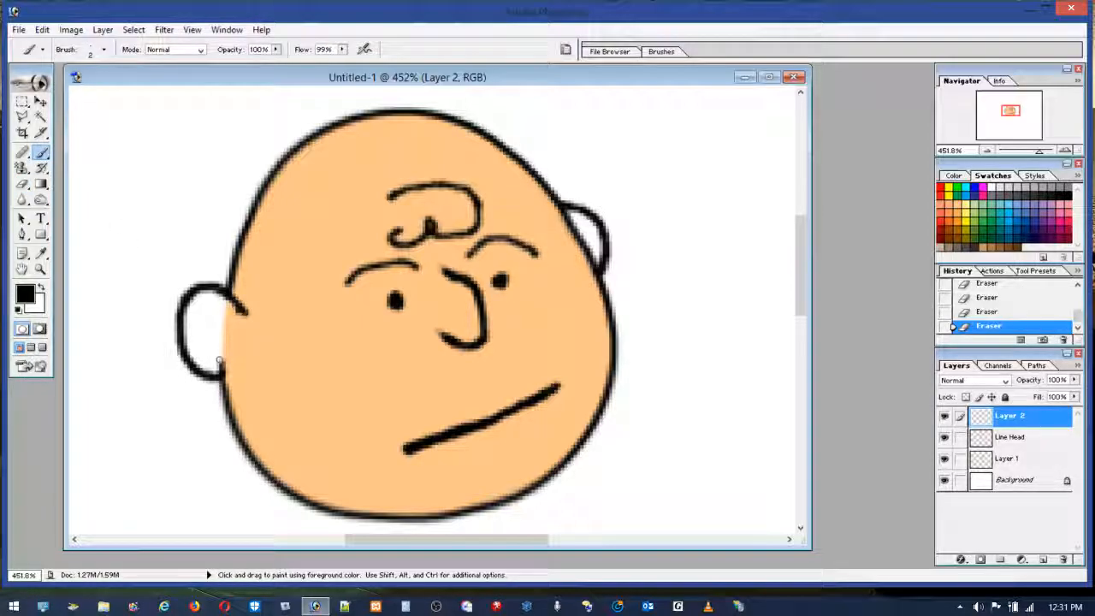
left_click_drag(222, 366, 224, 374)
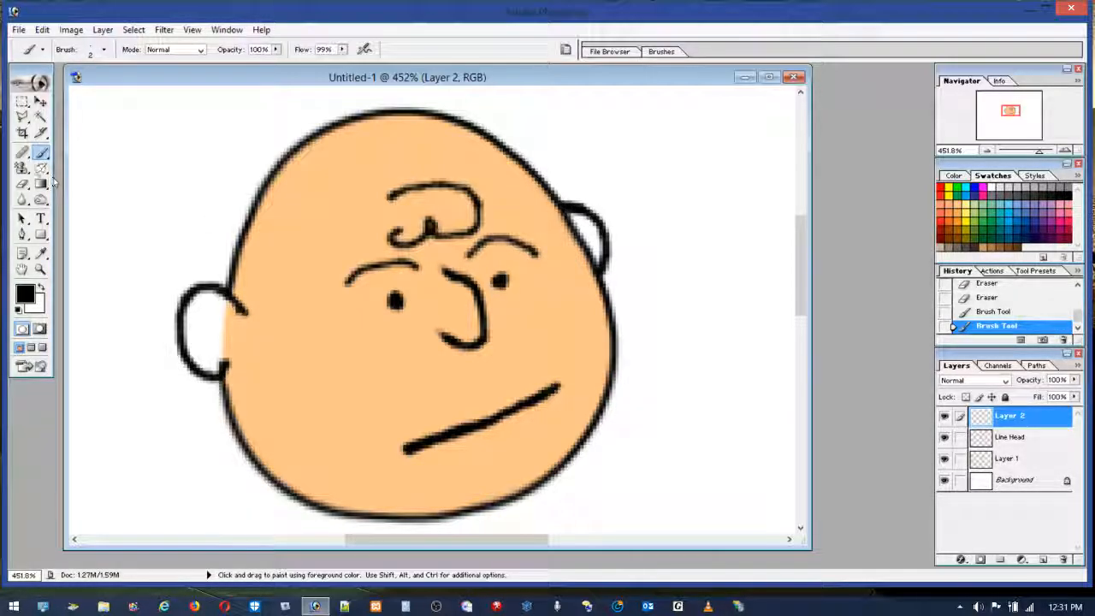
Thin the inner edge of the right ear's outline with the Eraser, and thicken the hair curl with the 2 px Brush.
left_click(24, 182)
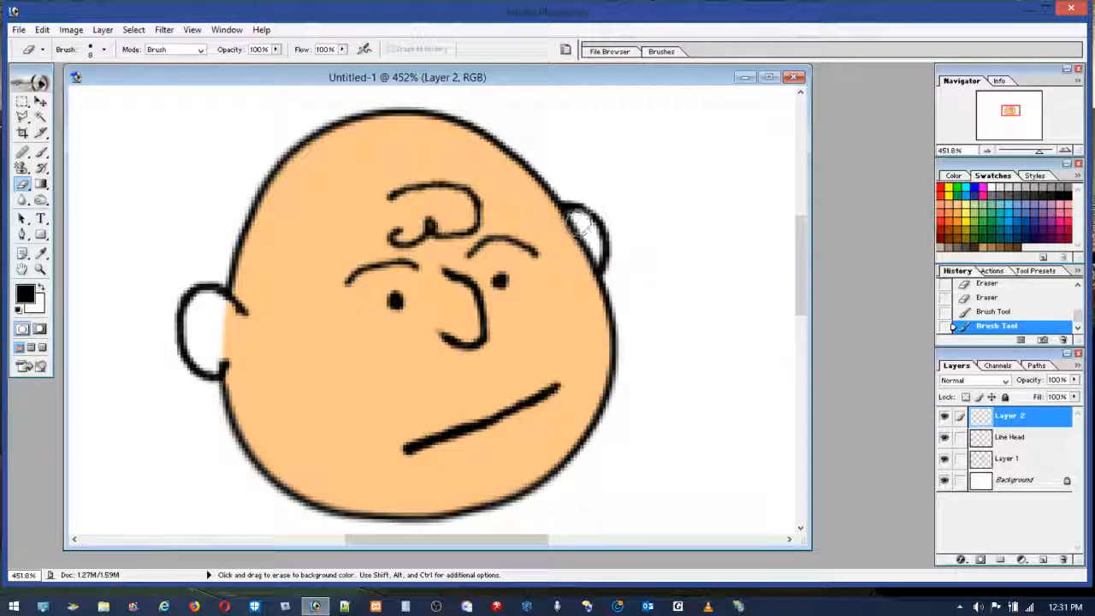
left_click_drag(578, 223, 578, 238)
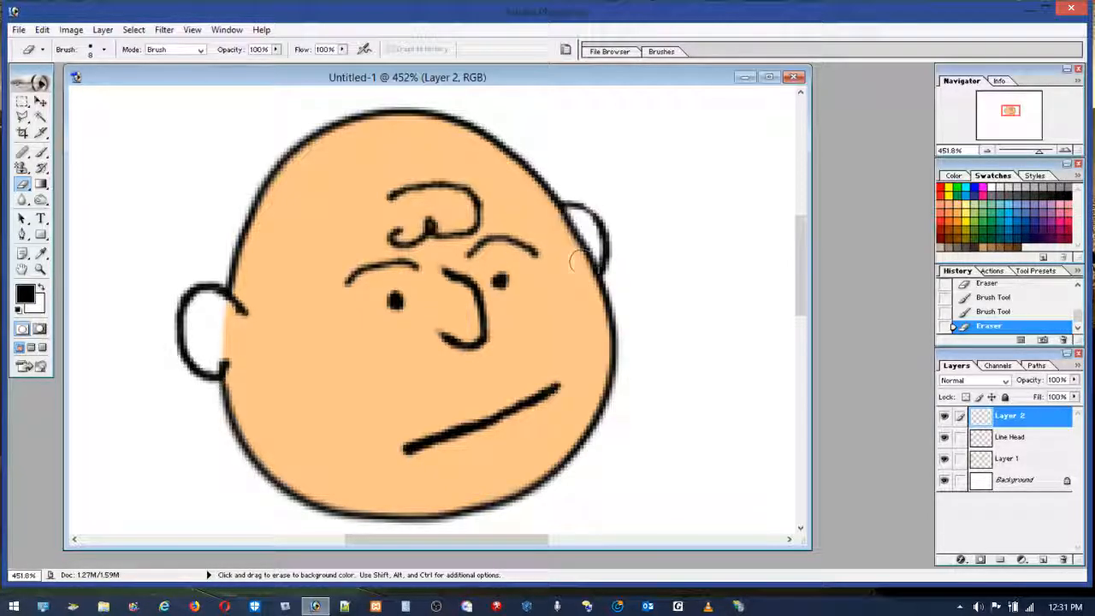
left_click(41, 152)
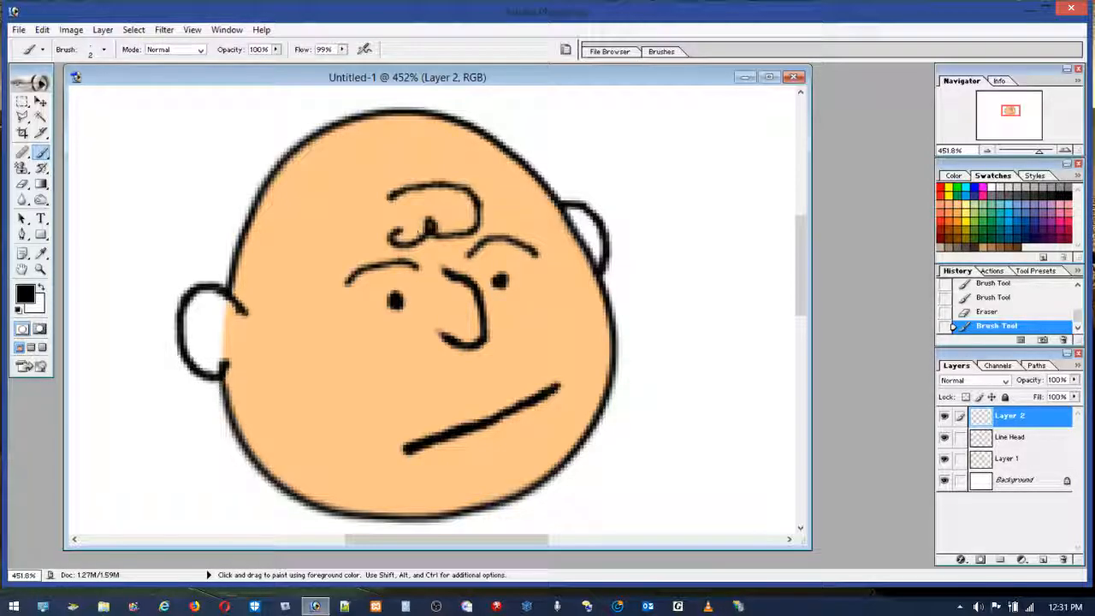
mouse_move(385, 201)
left_mouse_down()
mouse_move(452, 182)
mouse_move(475, 203)
mouse_move(465, 234)
mouse_move(434, 235)
mouse_move(429, 224)
mouse_move(396, 232)
left_mouse_up()
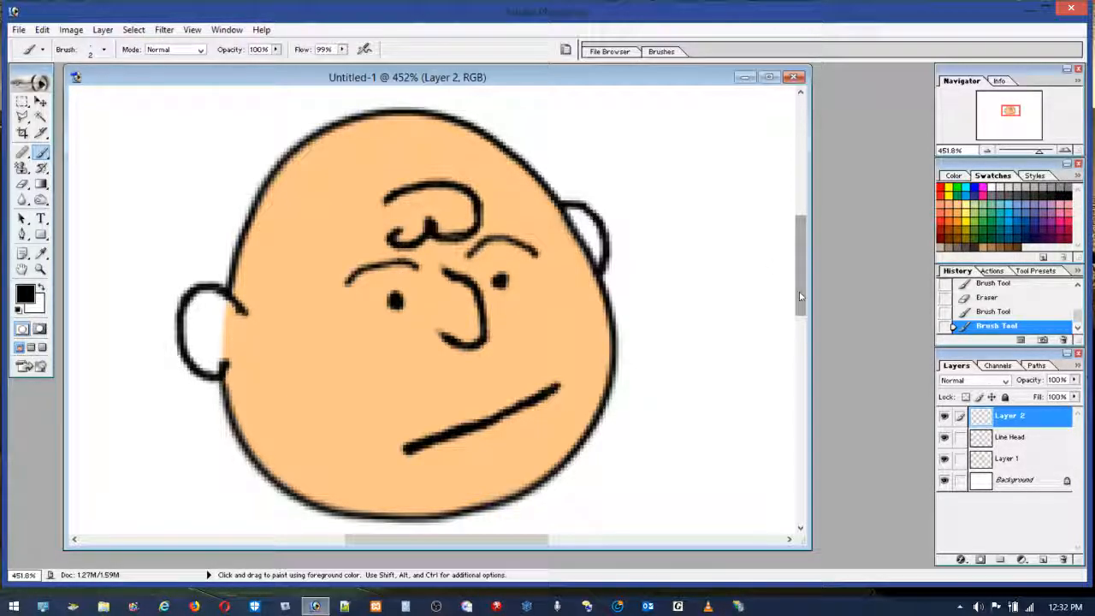
Sample the head's peach colour and fill both ears with it on Layer 1 using a 12 px Brush.
left_click(1029, 461)
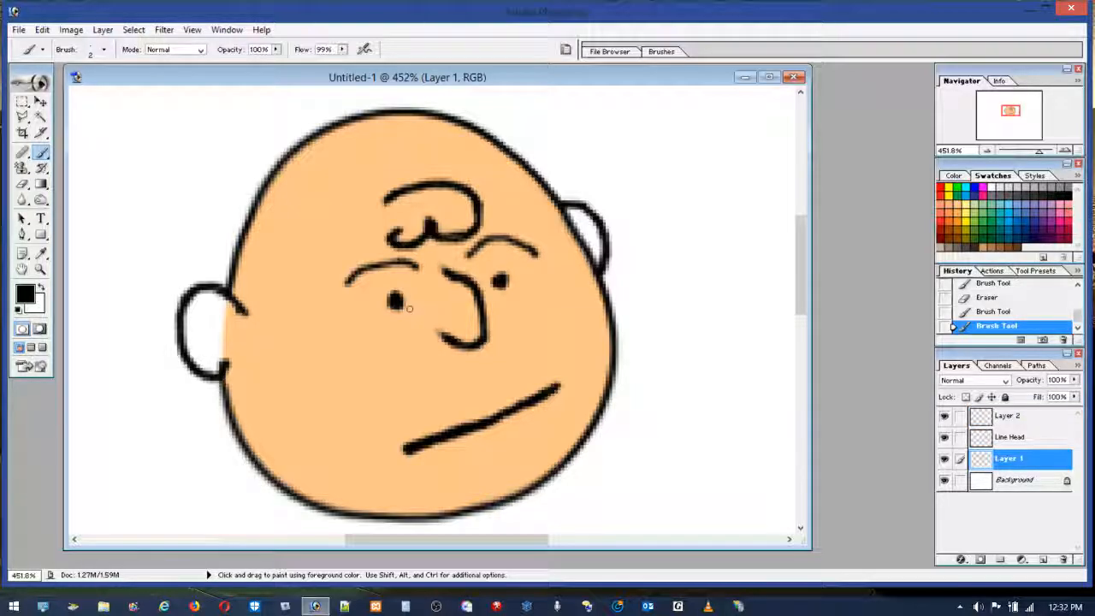
left_click(41, 253)
left_click(298, 318)
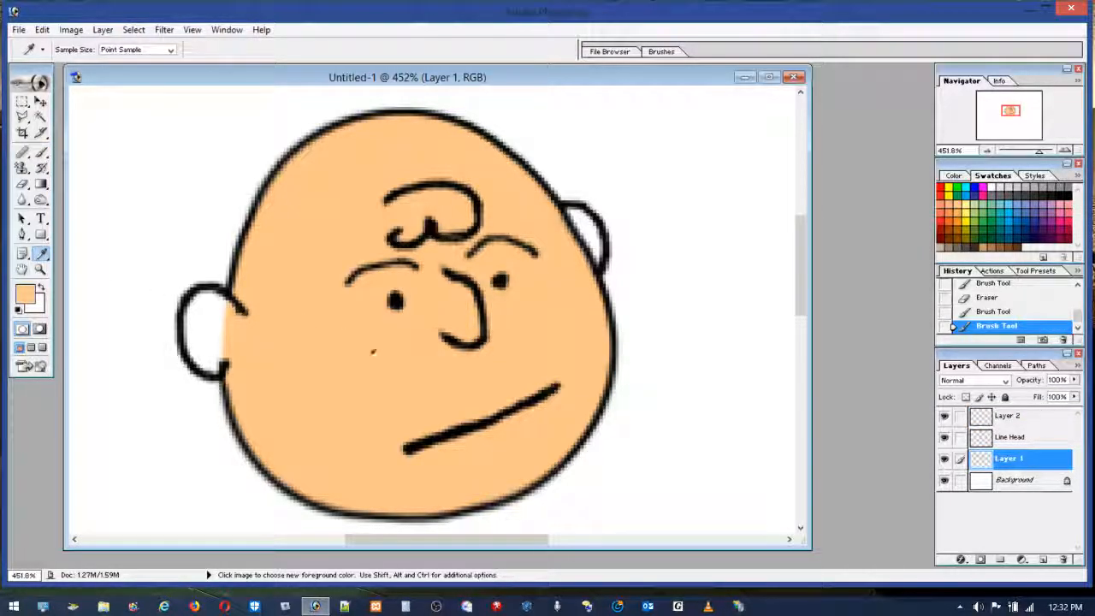
left_click(42, 153)
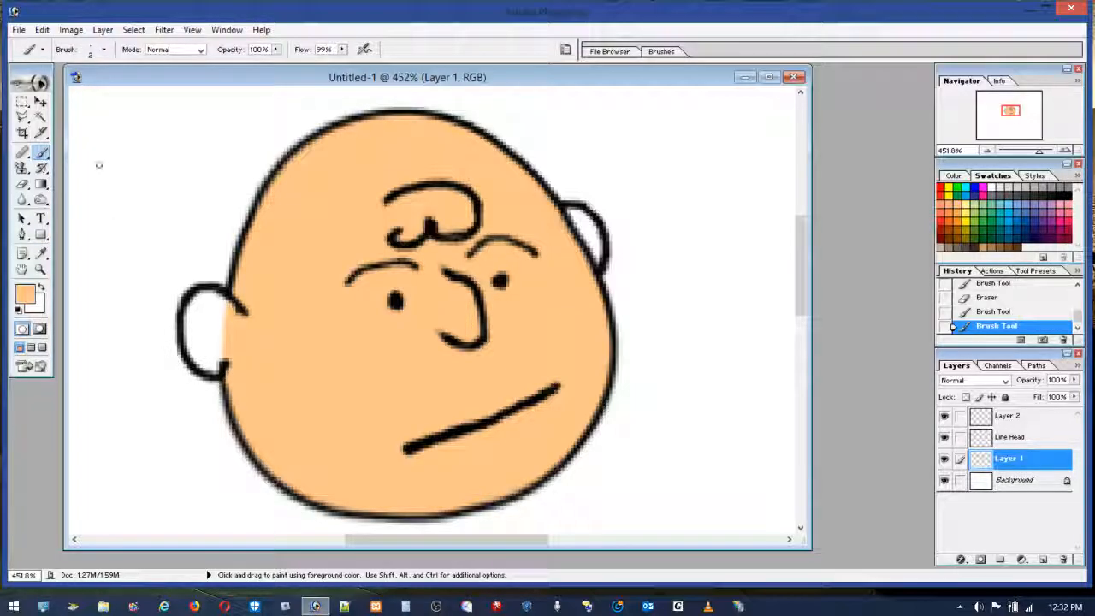
left_click(104, 48)
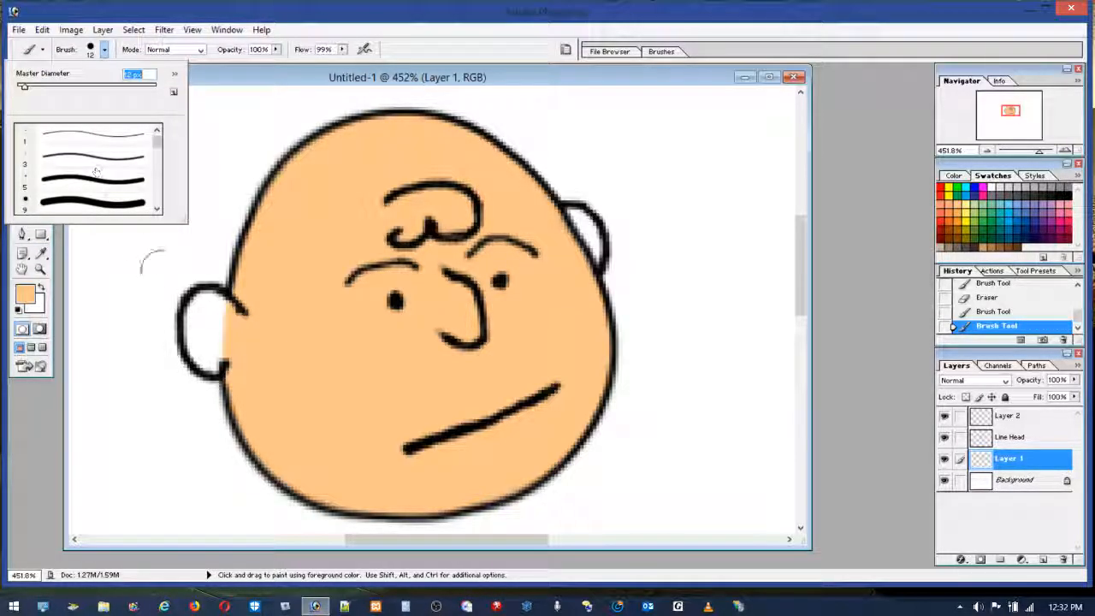
left_click_drag(211, 311, 205, 351)
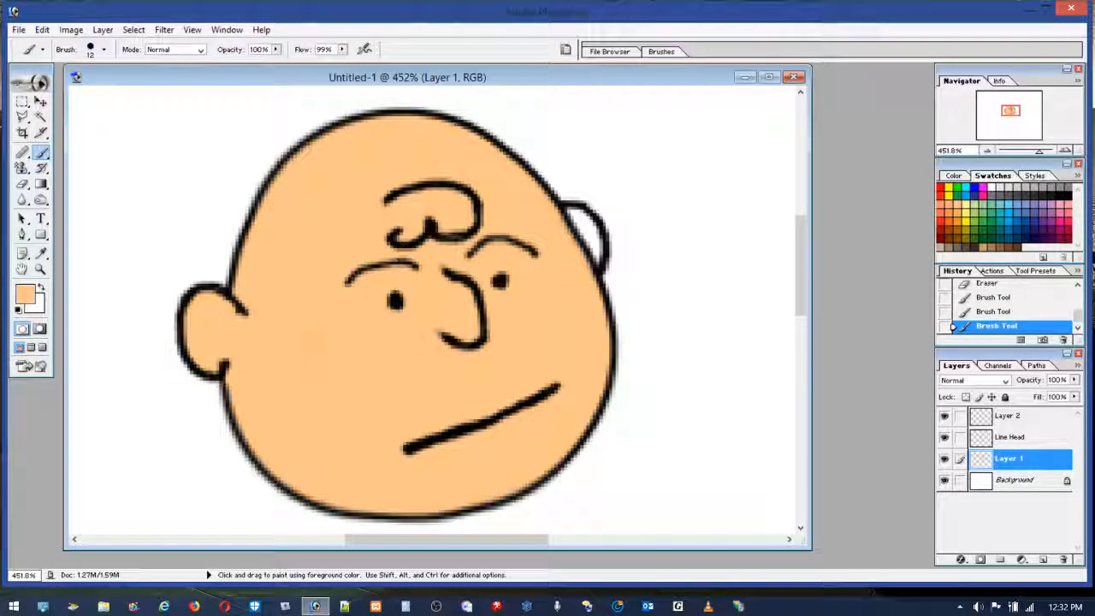
mouse_move(558, 231)
left_mouse_down()
mouse_move(580, 228)
mouse_move(576, 259)
left_mouse_up()
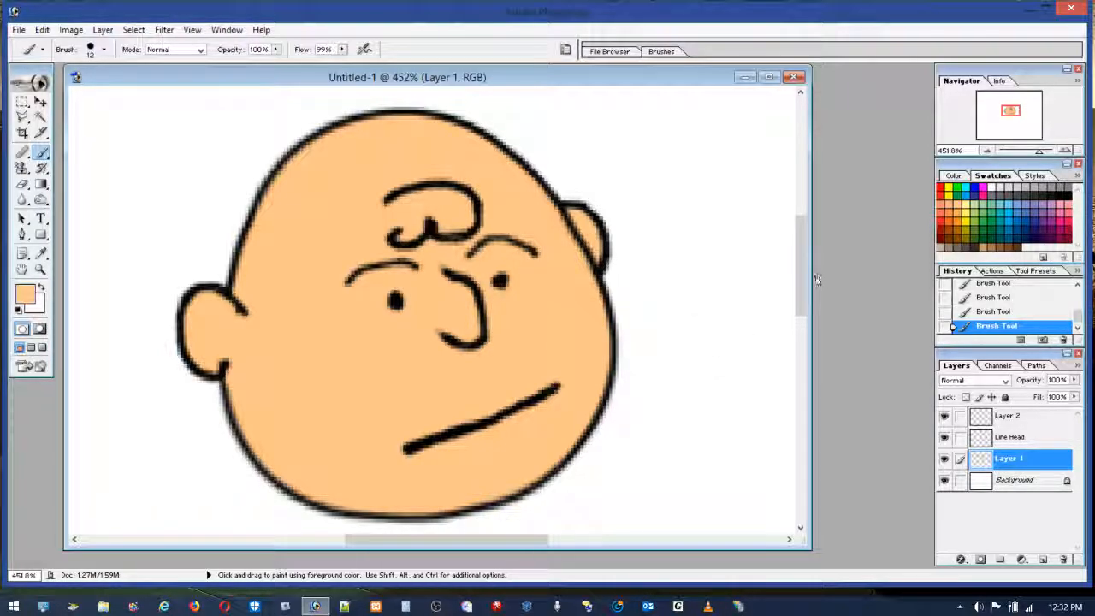
View the image at 100% and merge Layer 2 down into the Line Head layer.
double_click(40, 270)
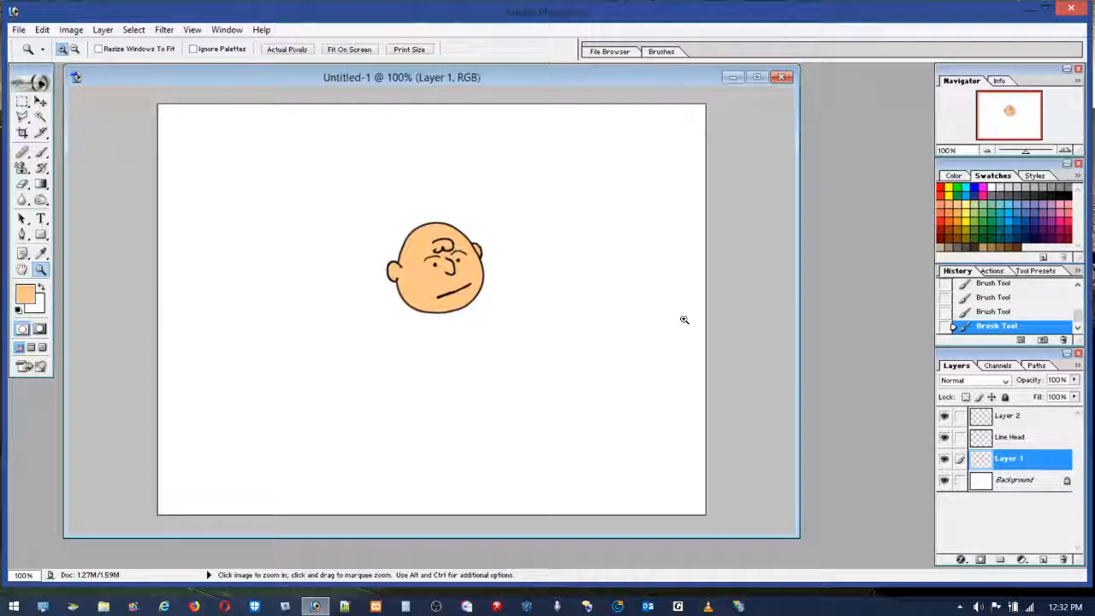
left_click(42, 29)
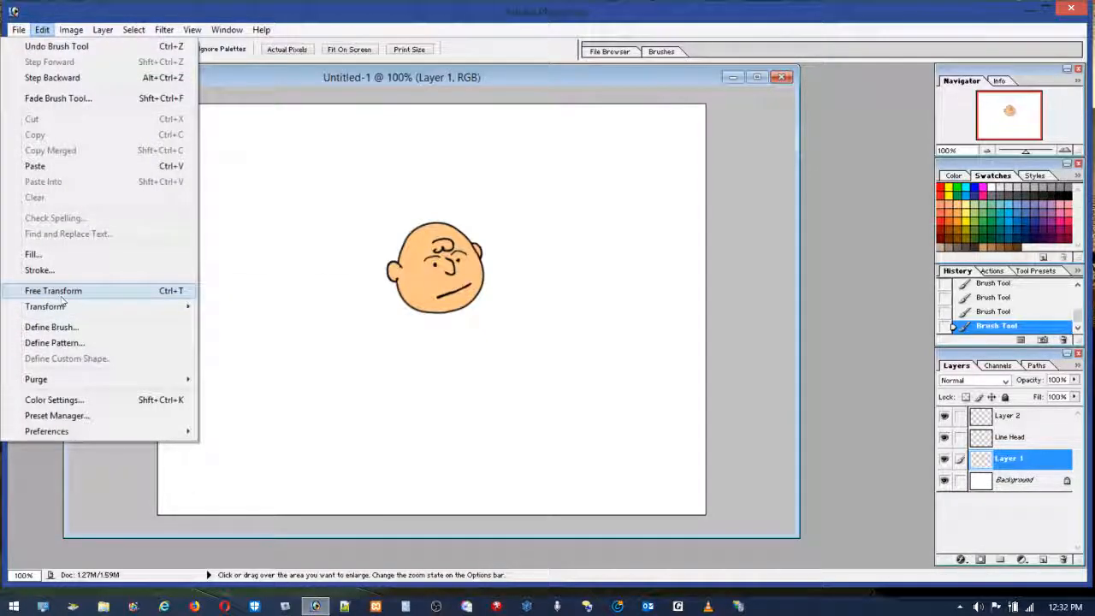
mouse_move(44, 306)
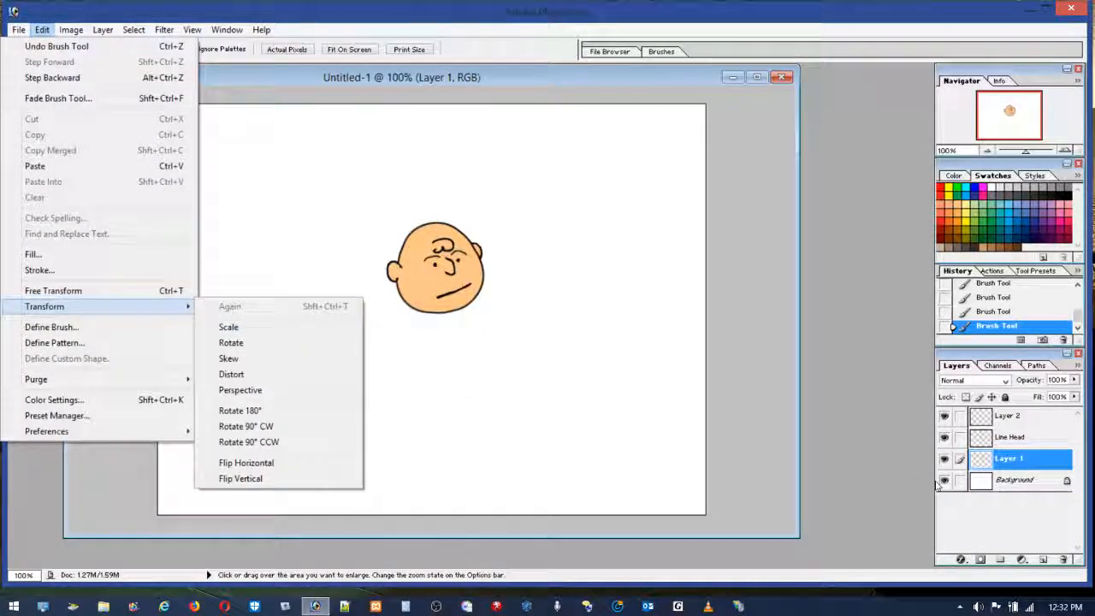
left_click(1007, 419)
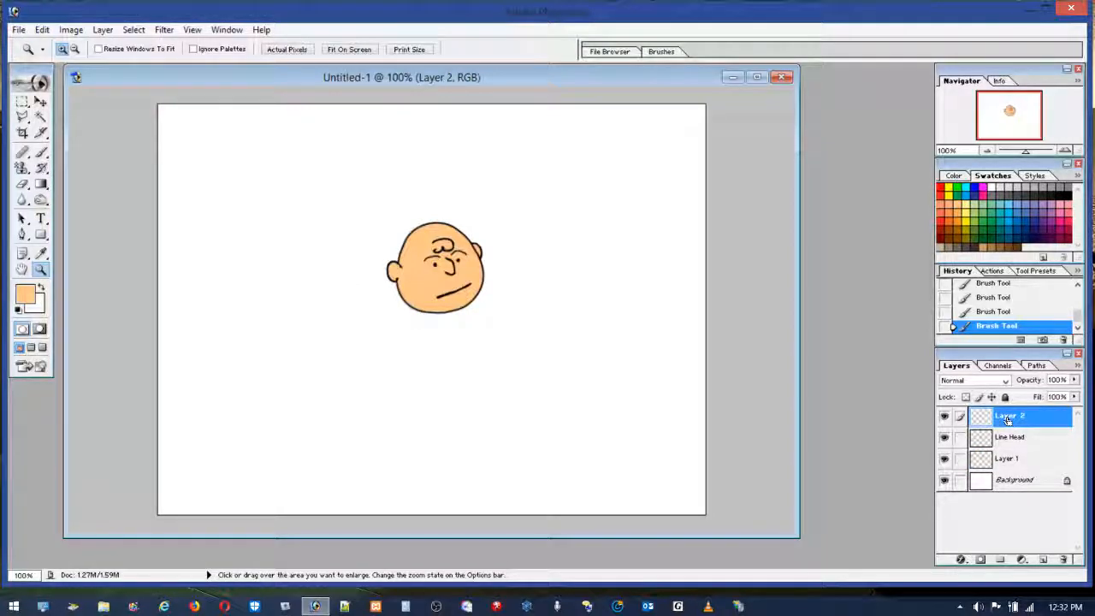
key("ctrl+e")
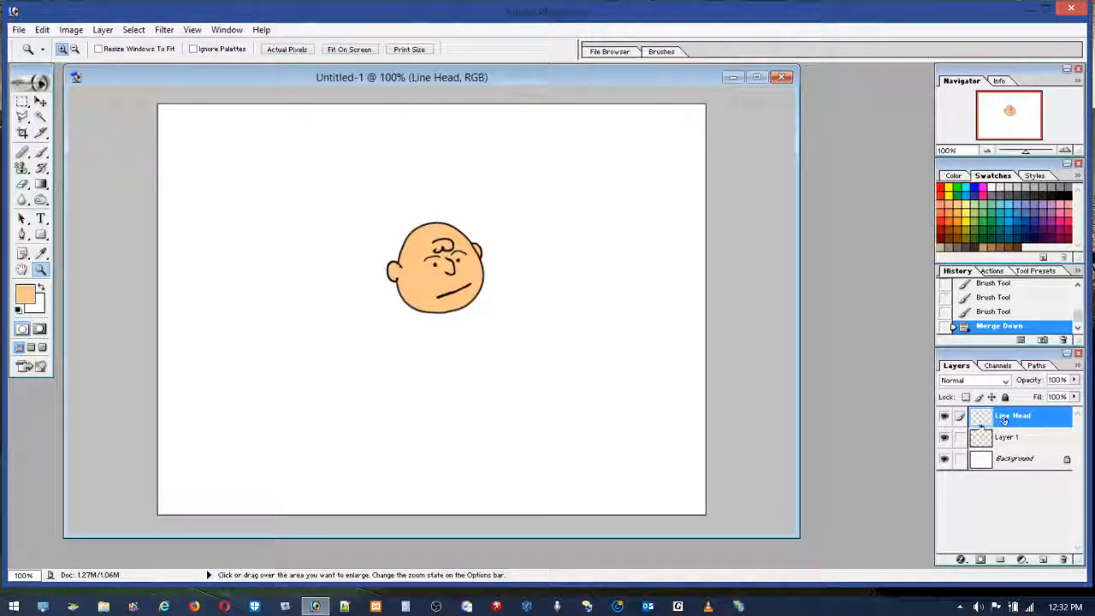
Free Transform the Line Head layer, narrowing it from its left side to 92.8% width, and inspect the head up close.
left_click(42, 29)
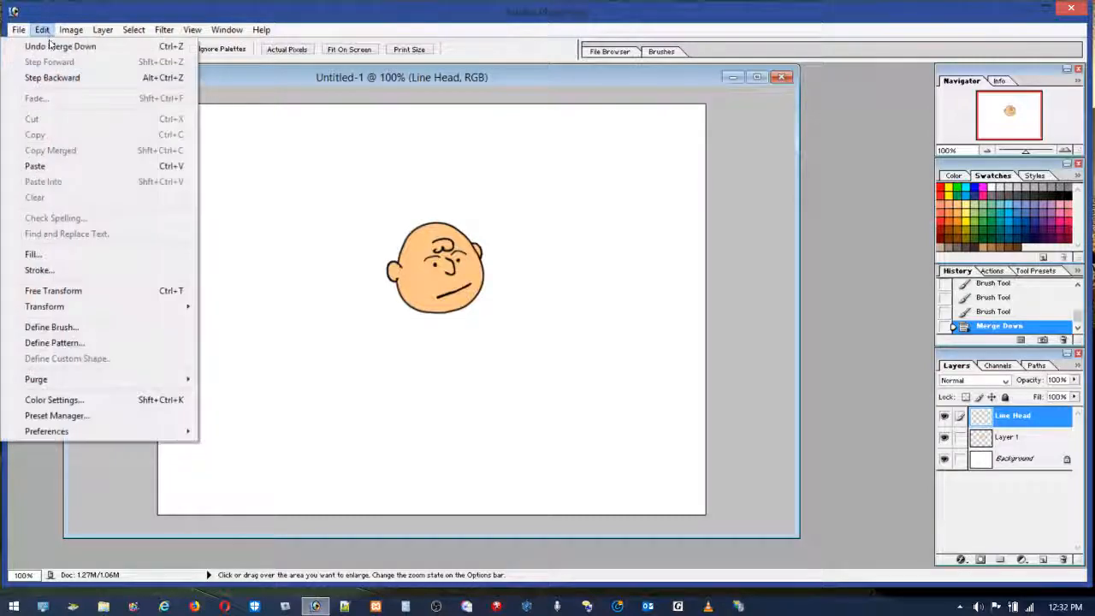
left_click(47, 292)
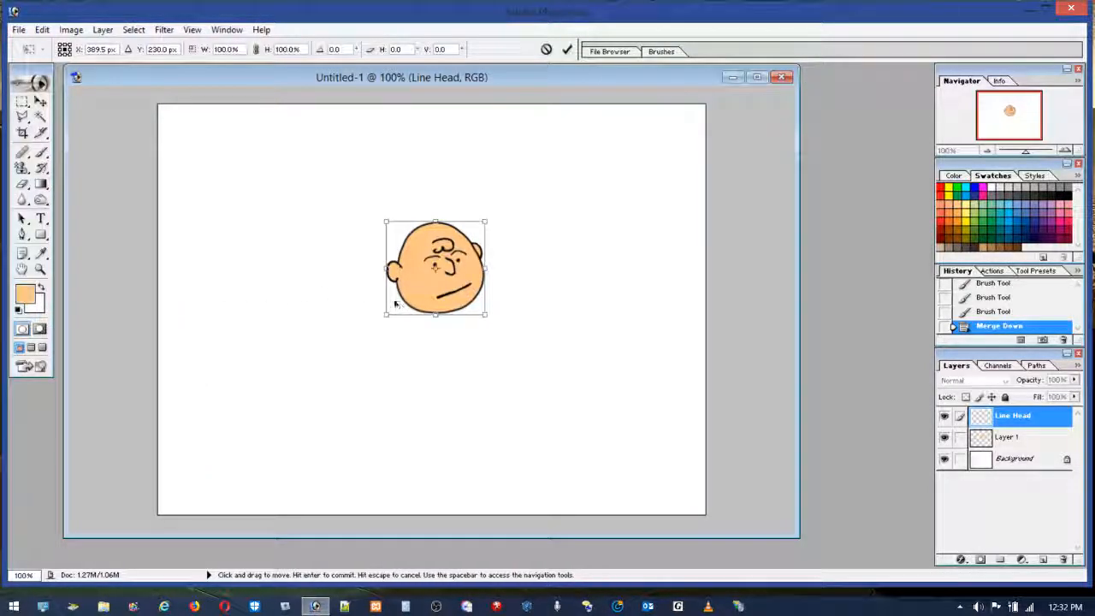
left_click_drag(387, 270, 392, 270)
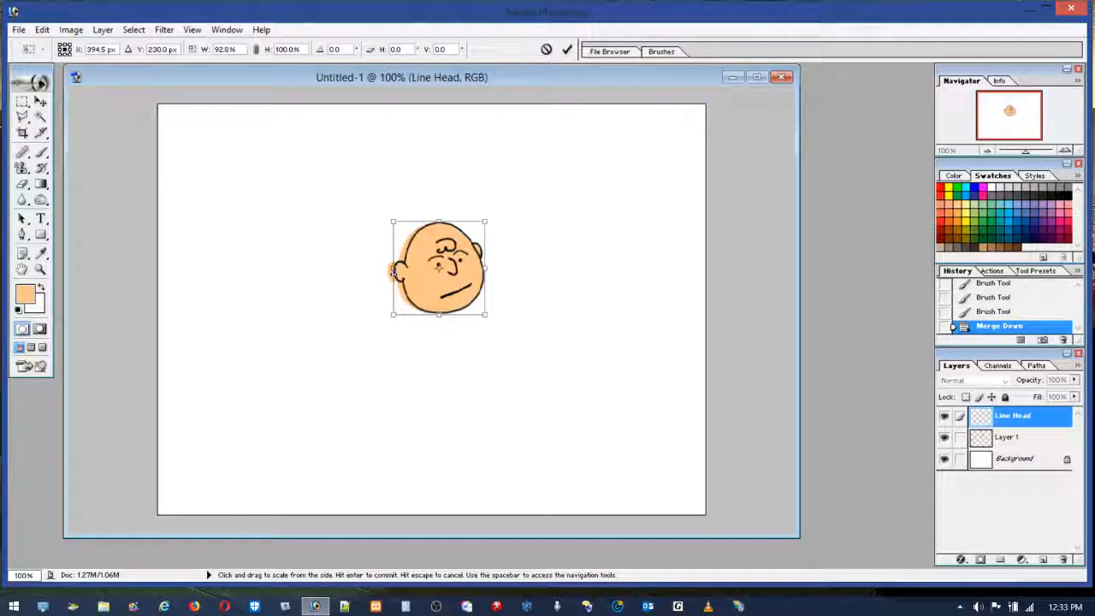
key("Return")
key("z")
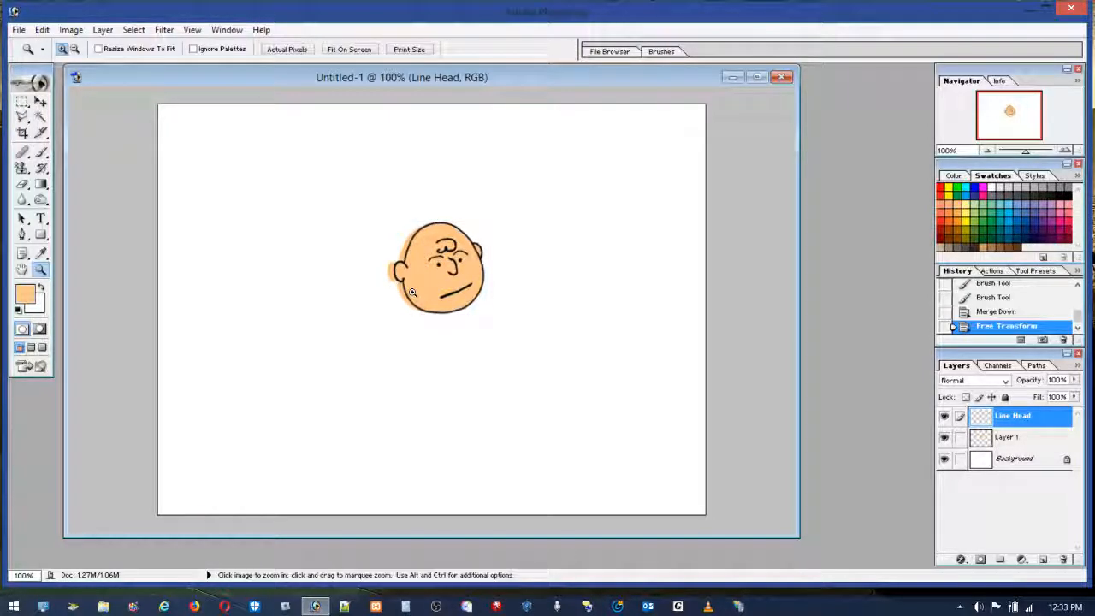
left_click_drag(357, 198, 537, 357)
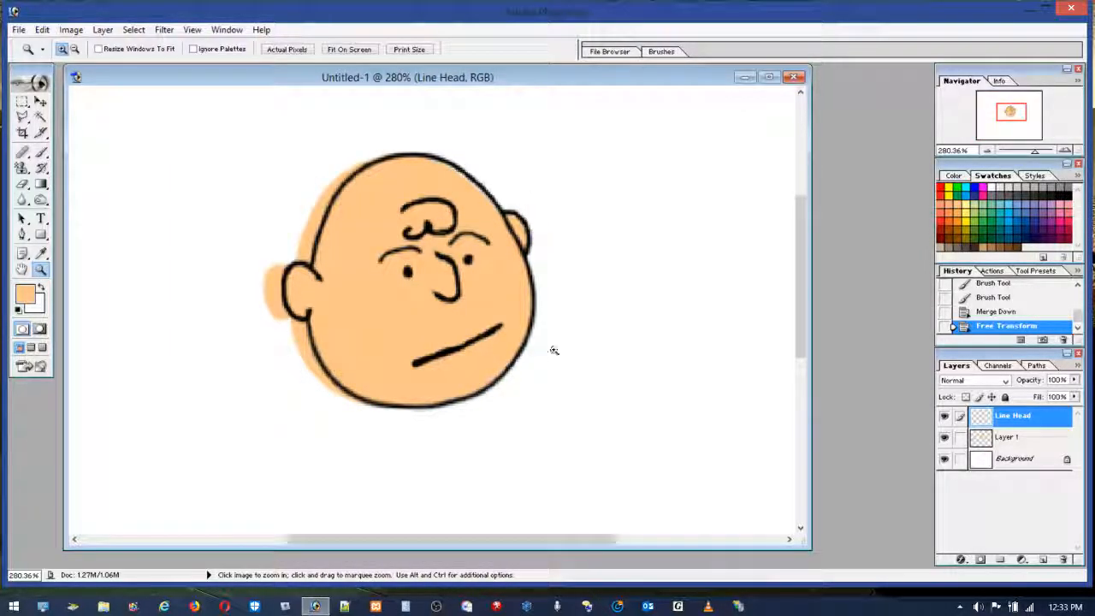
Erase the excess peach fill outside the left side of the head and left ear on Layer 1 with the 8 px Eraser.
left_click(22, 183)
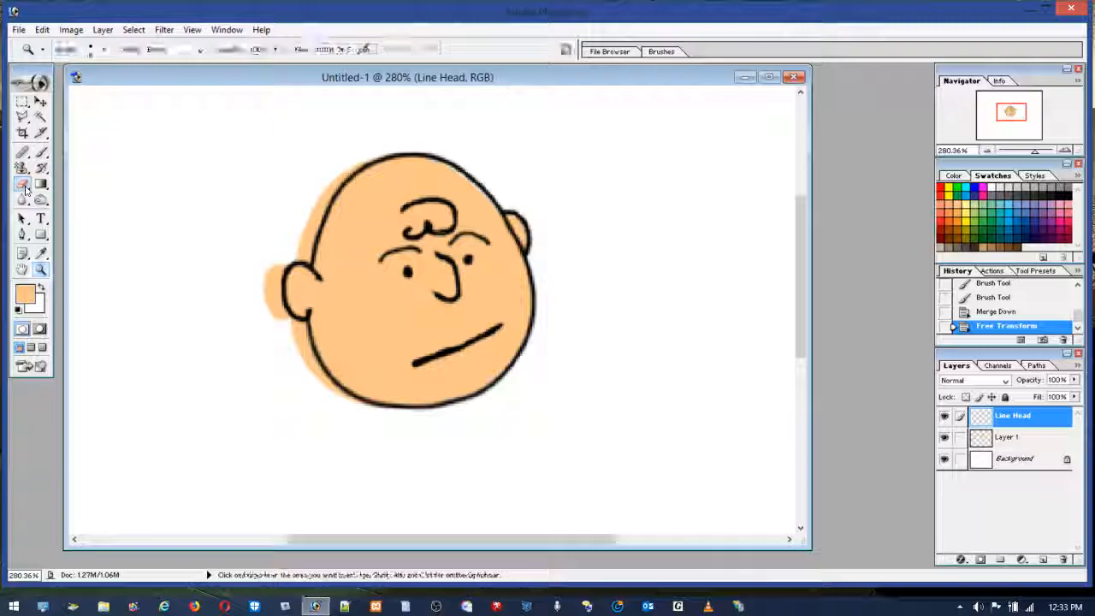
mouse_move(306, 188)
left_mouse_down()
mouse_move(323, 181)
mouse_move(309, 225)
left_mouse_up()
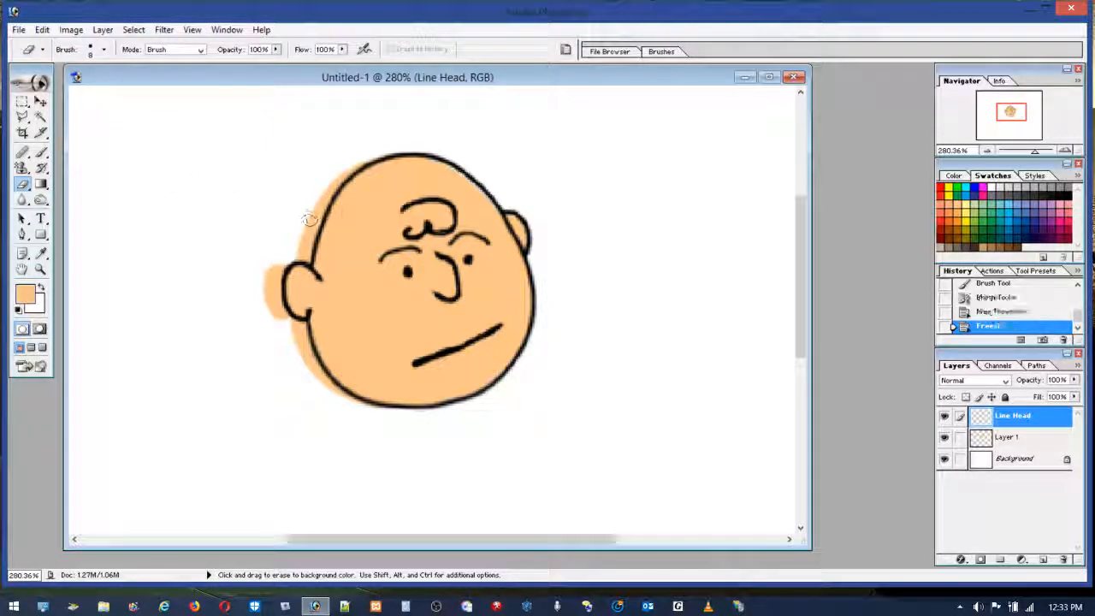
left_click(1007, 437)
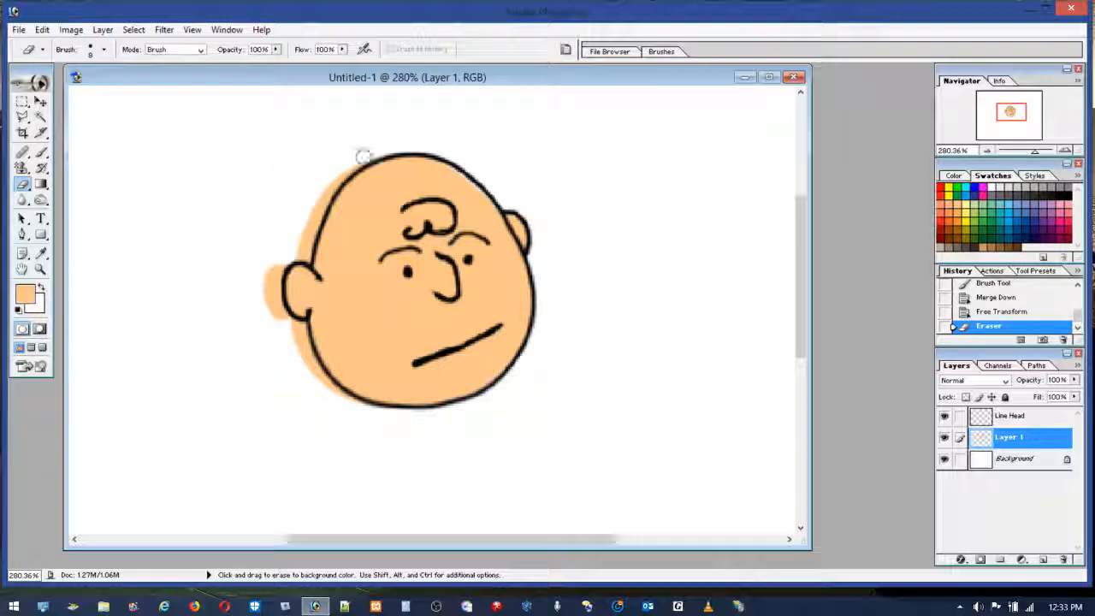
mouse_move(349, 165)
left_mouse_down()
mouse_move(320, 196)
mouse_move(304, 258)
left_mouse_up()
mouse_move(276, 264)
left_mouse_down()
mouse_move(278, 315)
mouse_move(266, 269)
left_mouse_up()
mouse_move(267, 321)
left_mouse_down()
mouse_move(293, 317)
mouse_move(315, 370)
mouse_move(378, 418)
mouse_move(314, 378)
mouse_move(291, 342)
mouse_move(291, 355)
left_mouse_up()
Touch up the peach fill inside the chin and left ear on Layer 1 with the 12 px Brush.
left_click(41, 153)
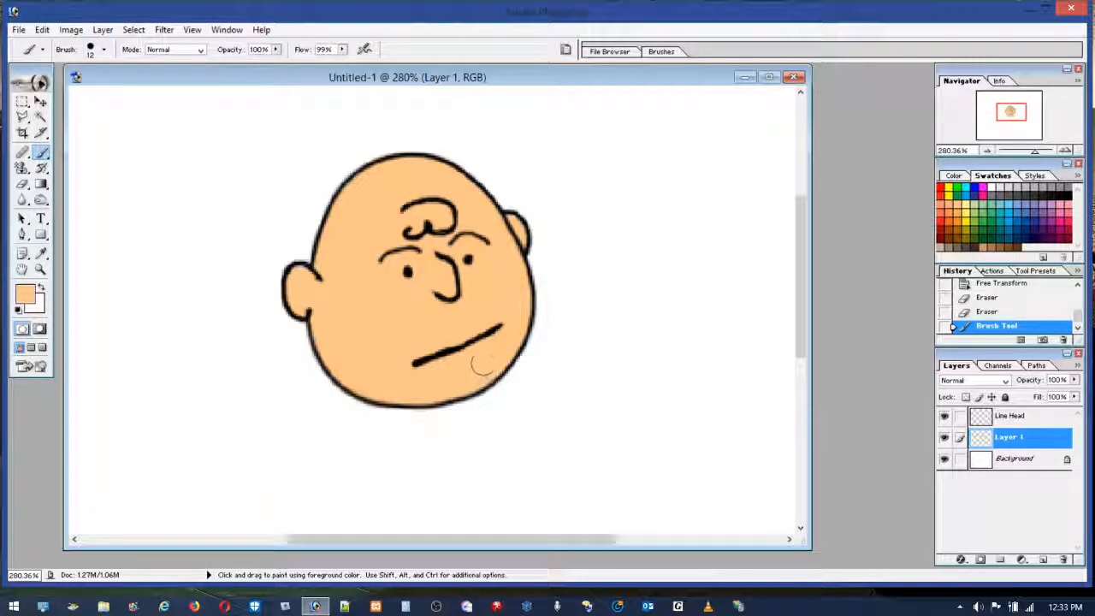
left_click_drag(450, 384, 420, 390)
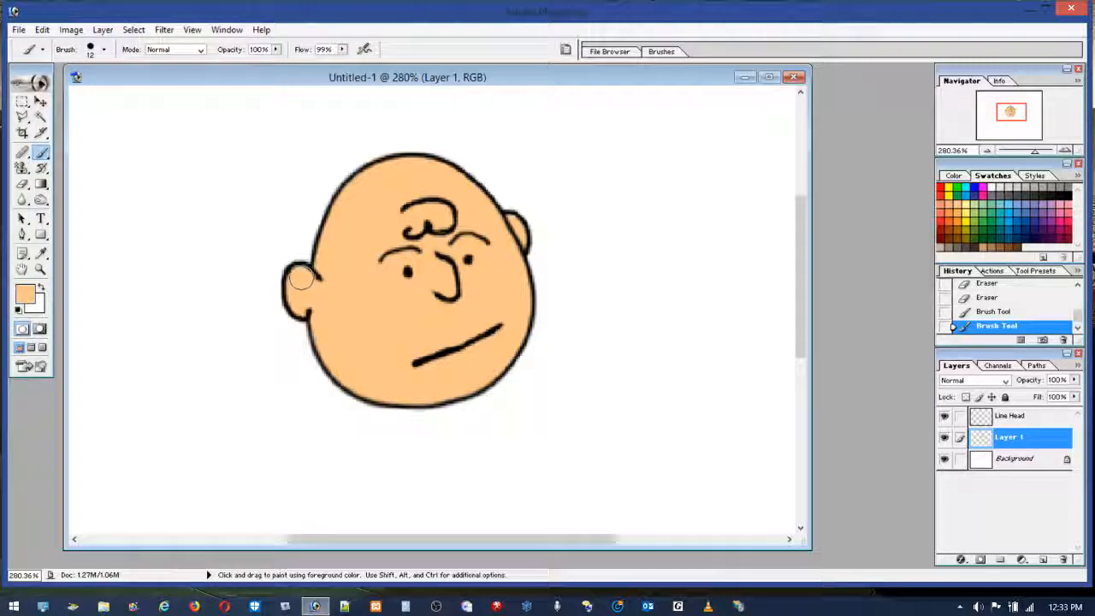
left_click_drag(300, 291, 299, 272)
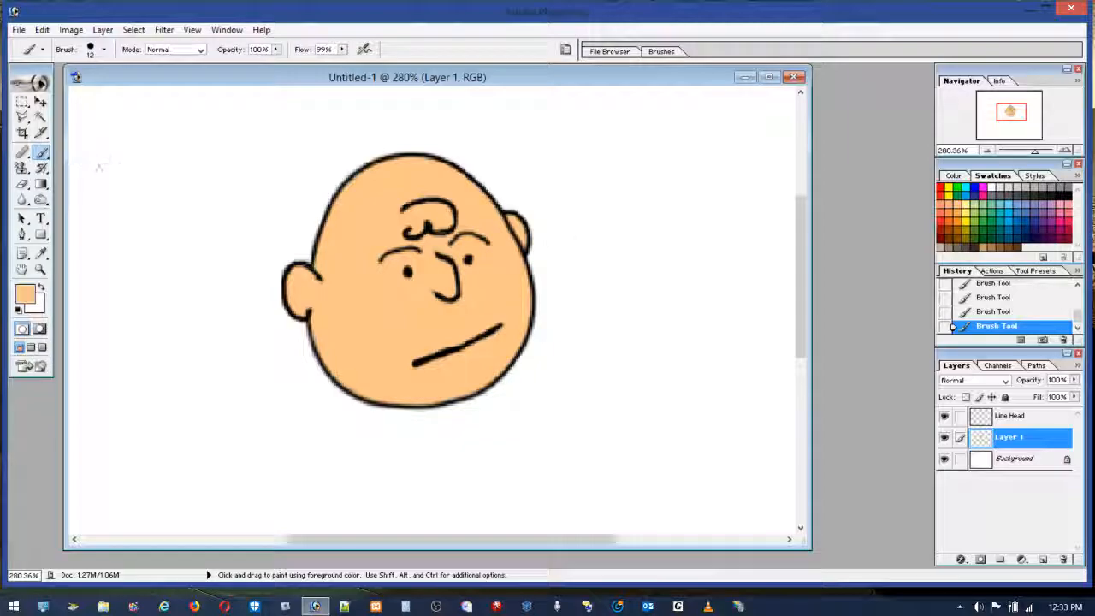
Thicken both eyebrows on the Line Head layer with a black 2 px Brush.
left_click(1013, 416)
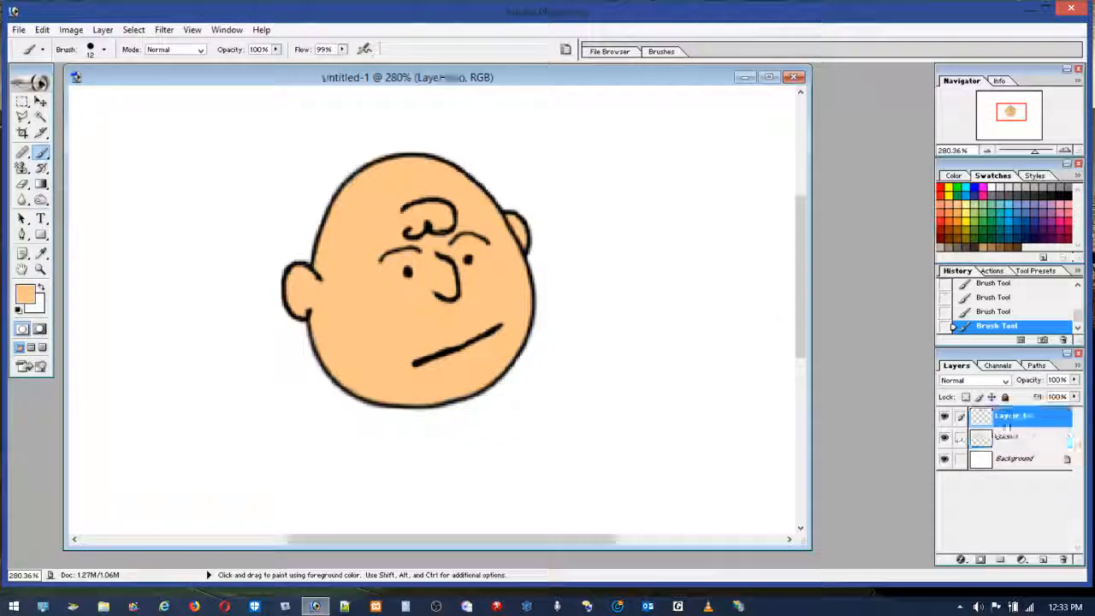
left_click(91, 52)
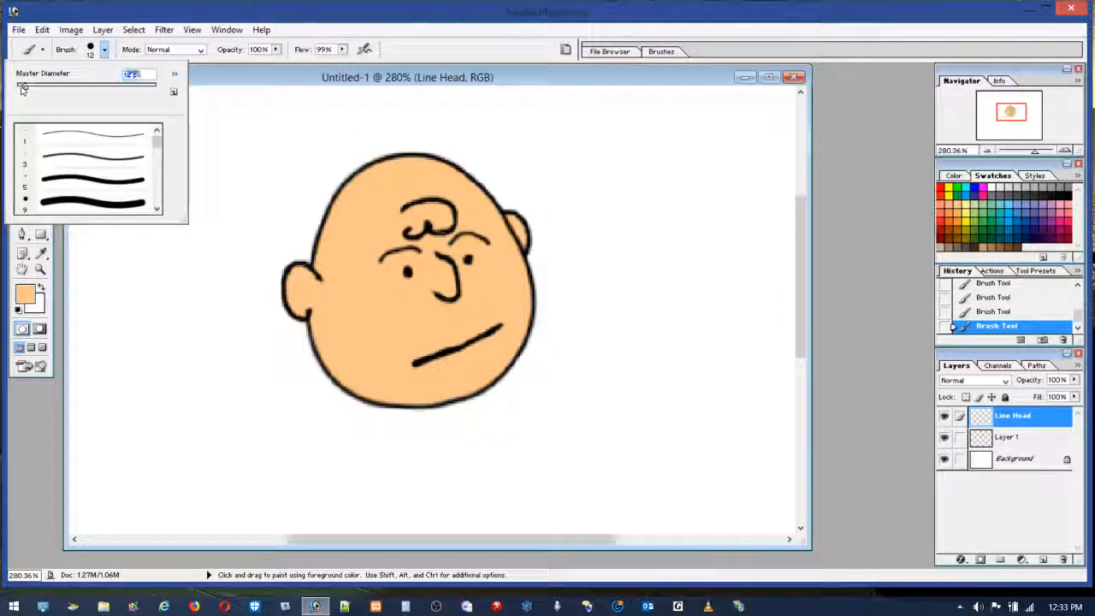
left_click_drag(18, 89, 17, 90)
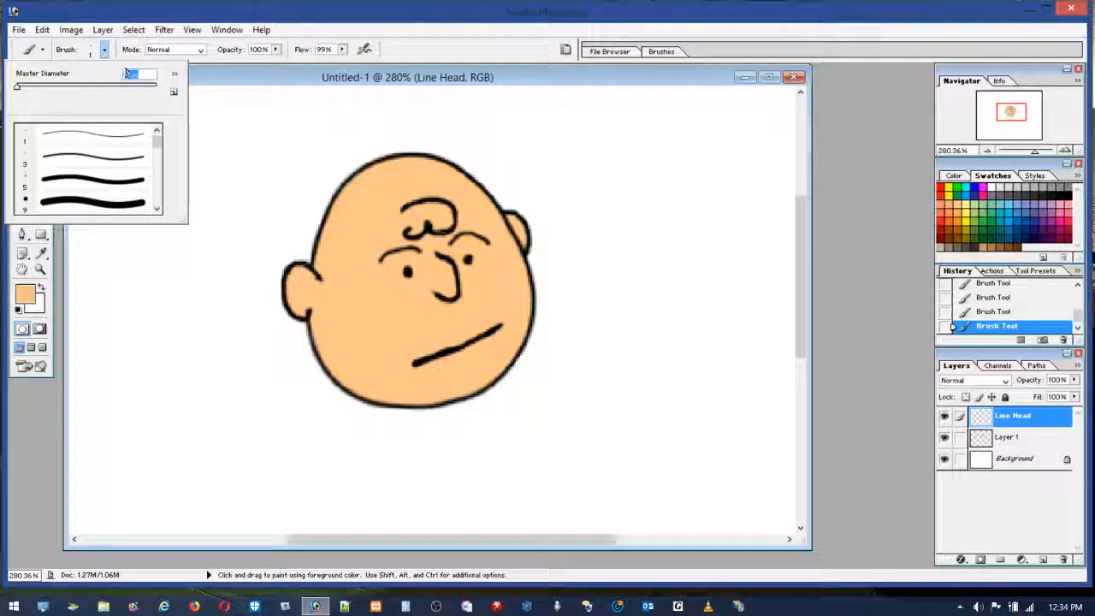
type("2")
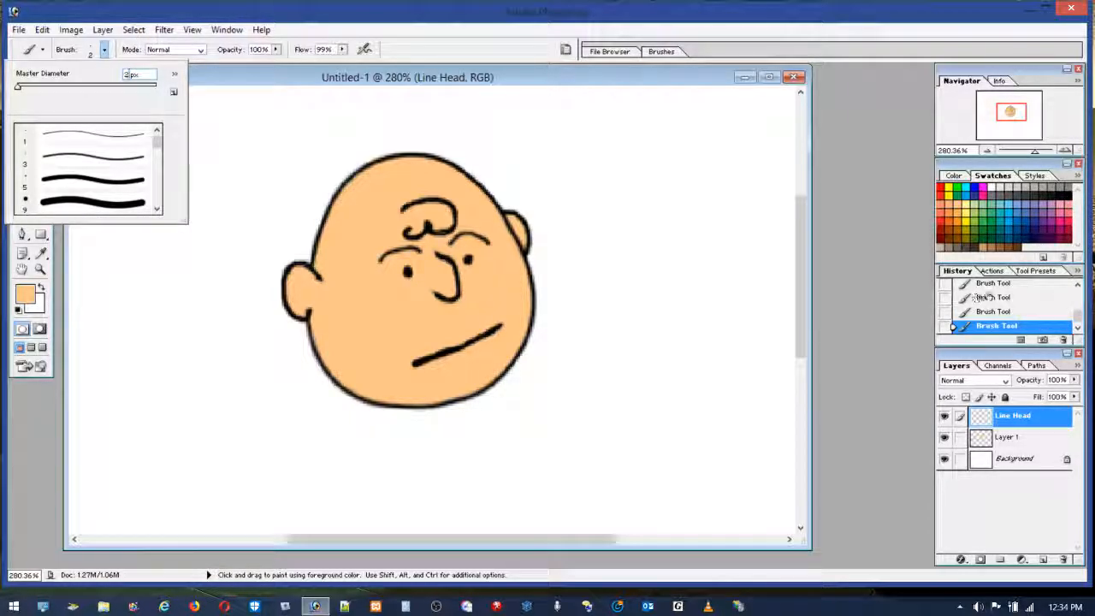
left_click(1066, 196)
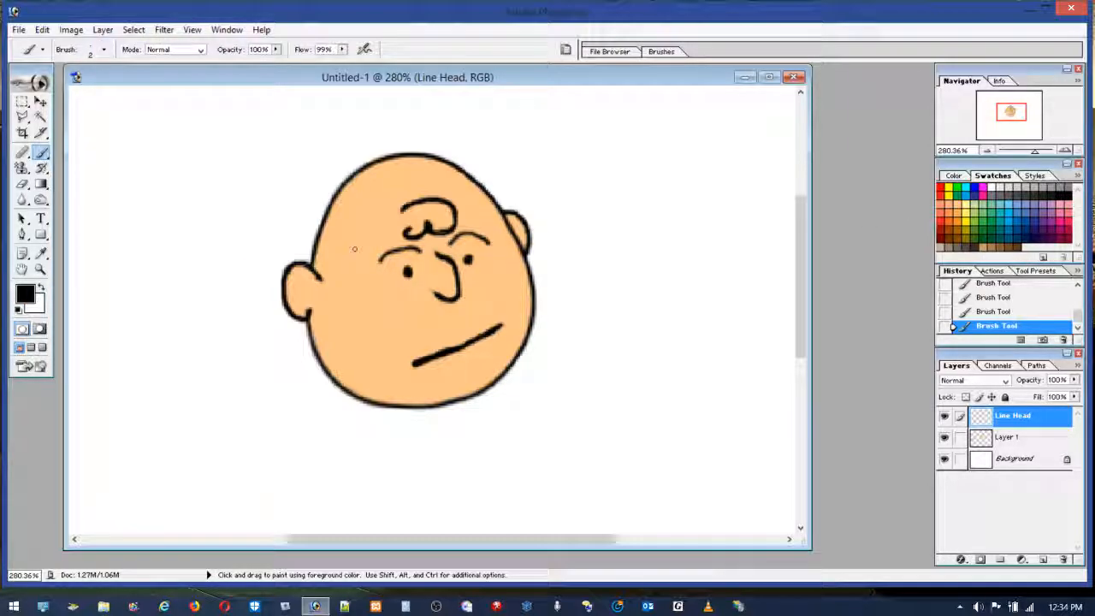
key("z")
left_click_drag(304, 147, 460, 278)
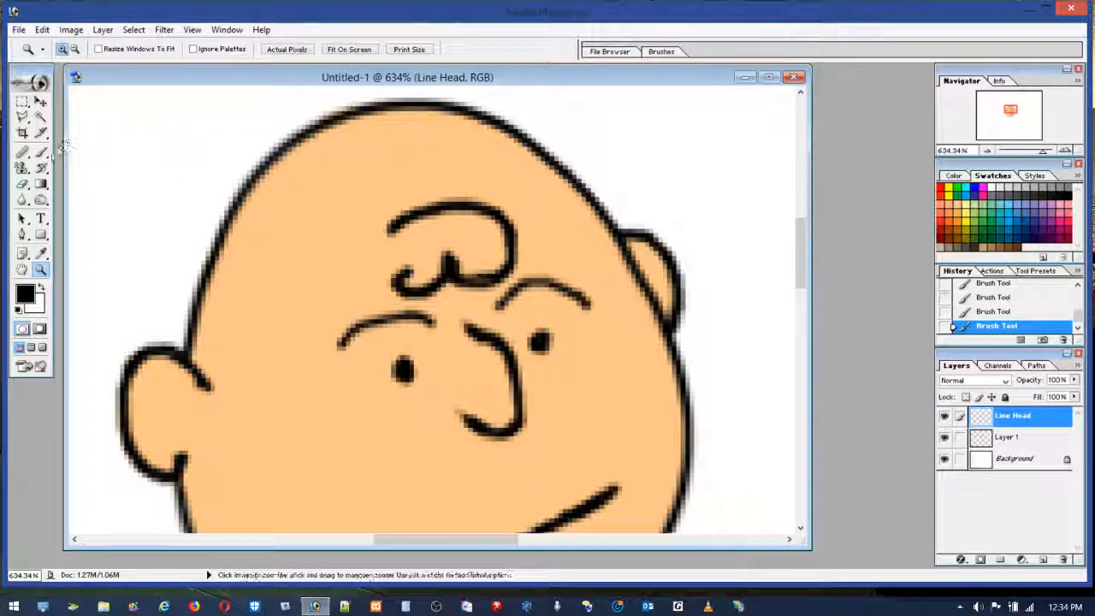
key("b")
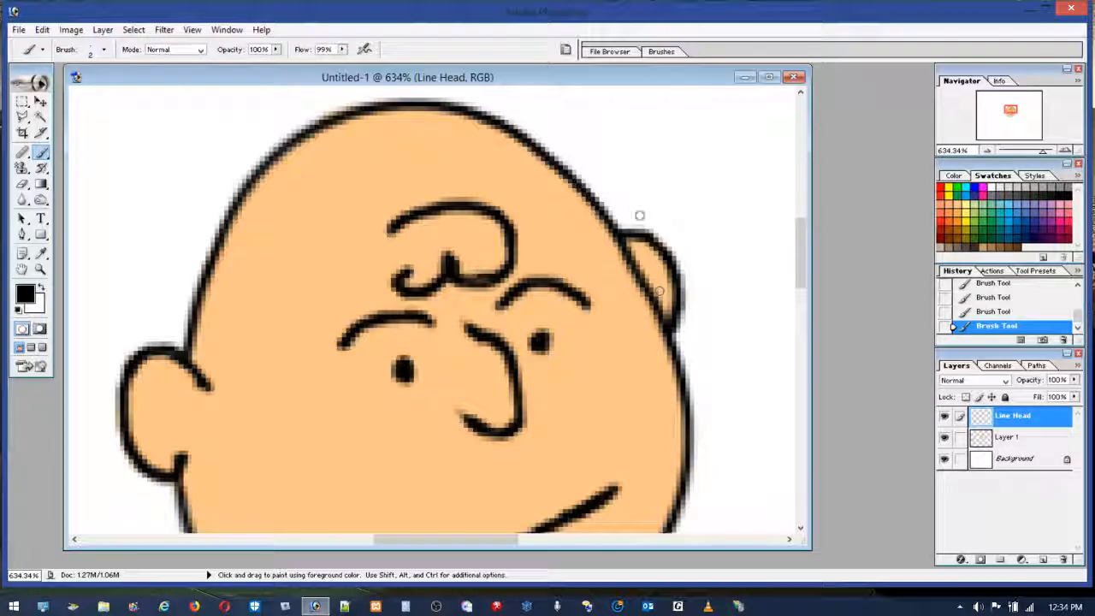
Draw two short vertical neck lines below the chin with the 2 px black Brush.
double_click(41, 268)
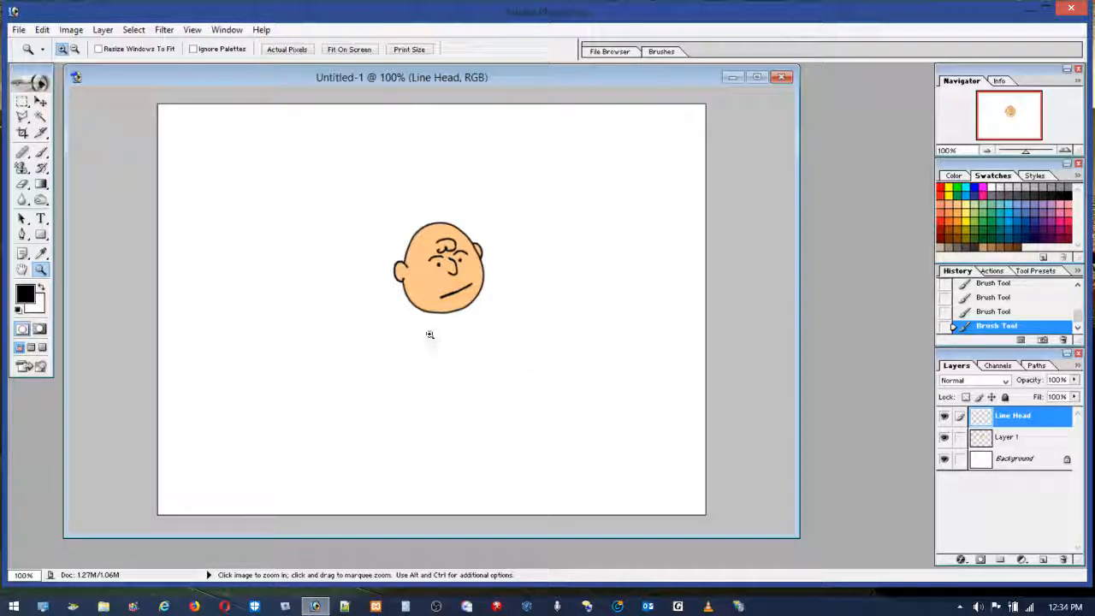
left_click_drag(382, 219, 417, 263)
left_click_drag(277, 143, 506, 377)
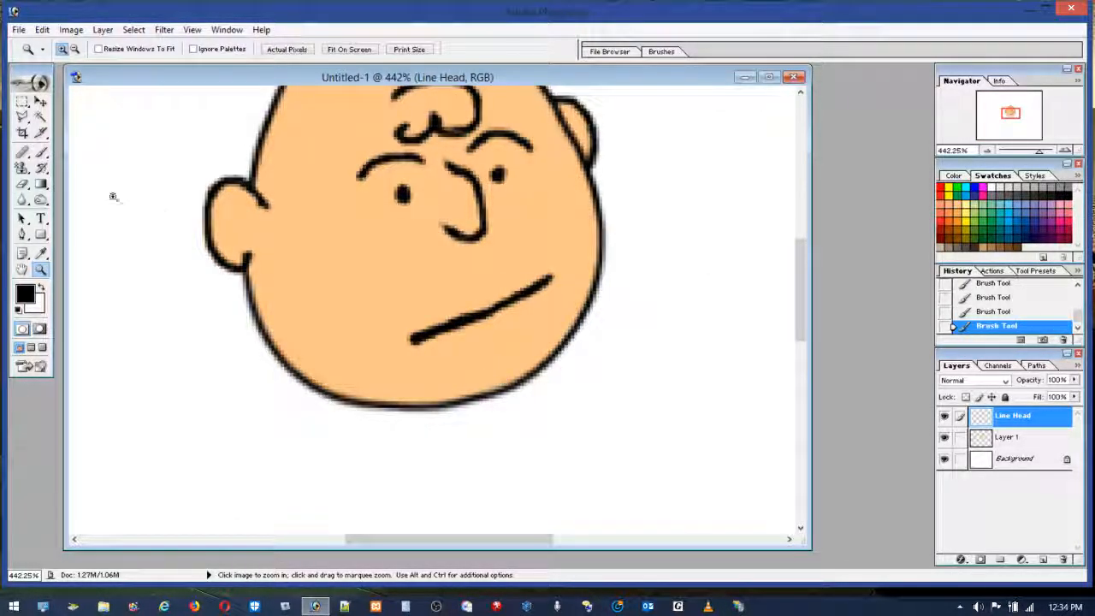
left_click(41, 152)
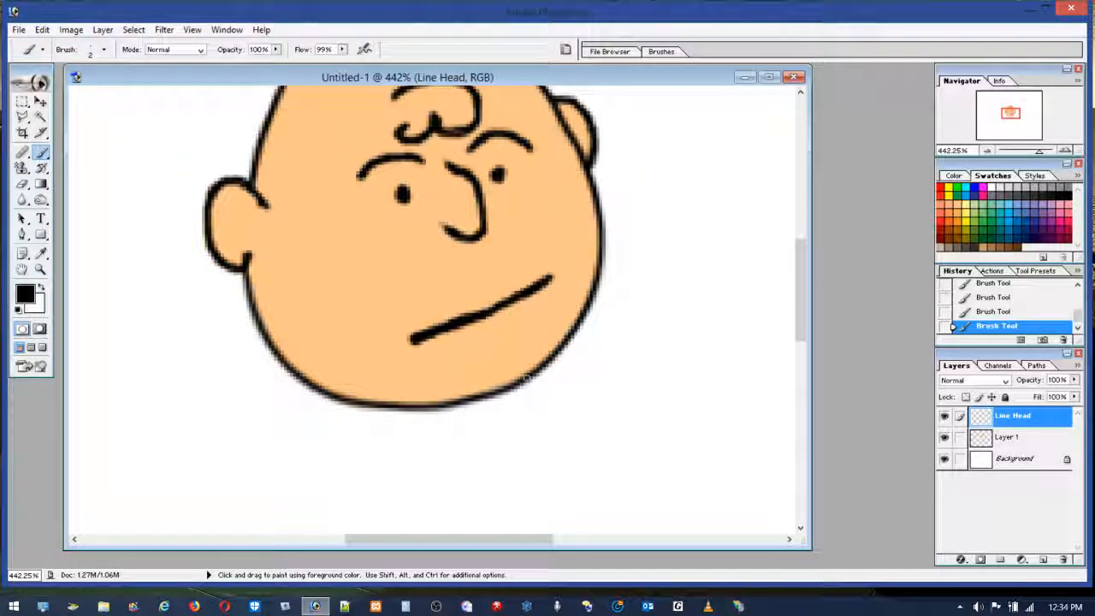
left_click_drag(526, 378, 528, 422)
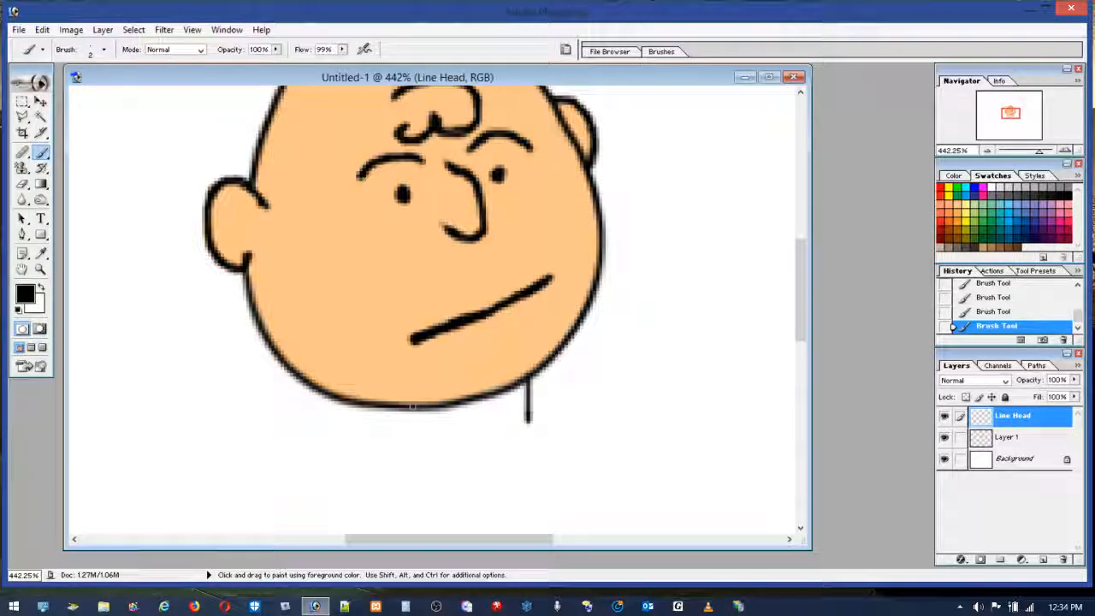
mouse_move(411, 410)
left_mouse_down()
mouse_move(412, 439)
mouse_move(413, 419)
left_mouse_up()
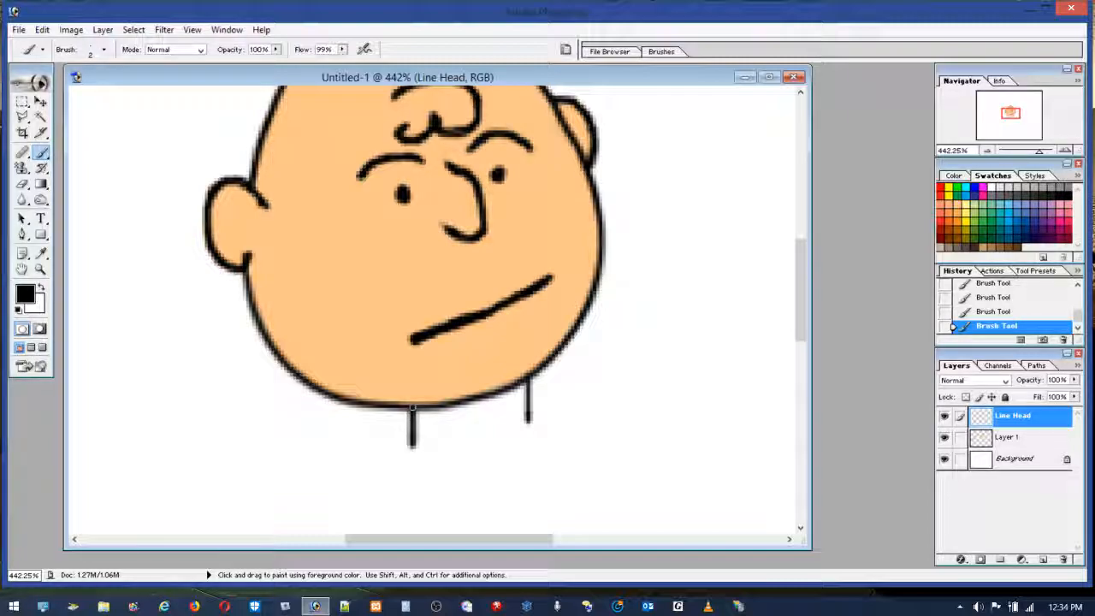
left_click_drag(801, 315, 800, 348)
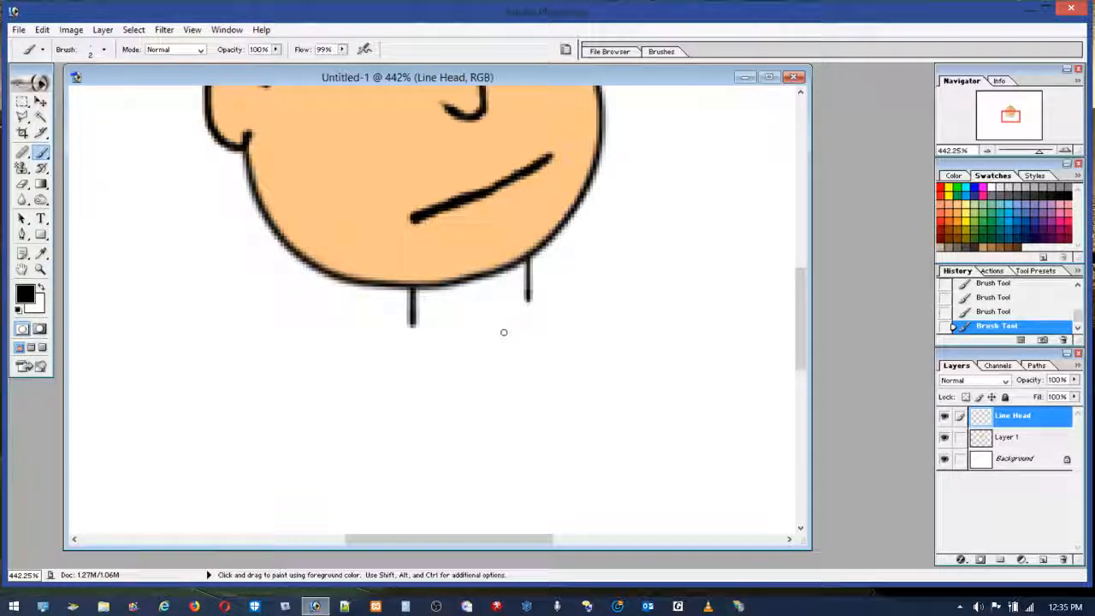
left_click_drag(504, 335, 528, 303)
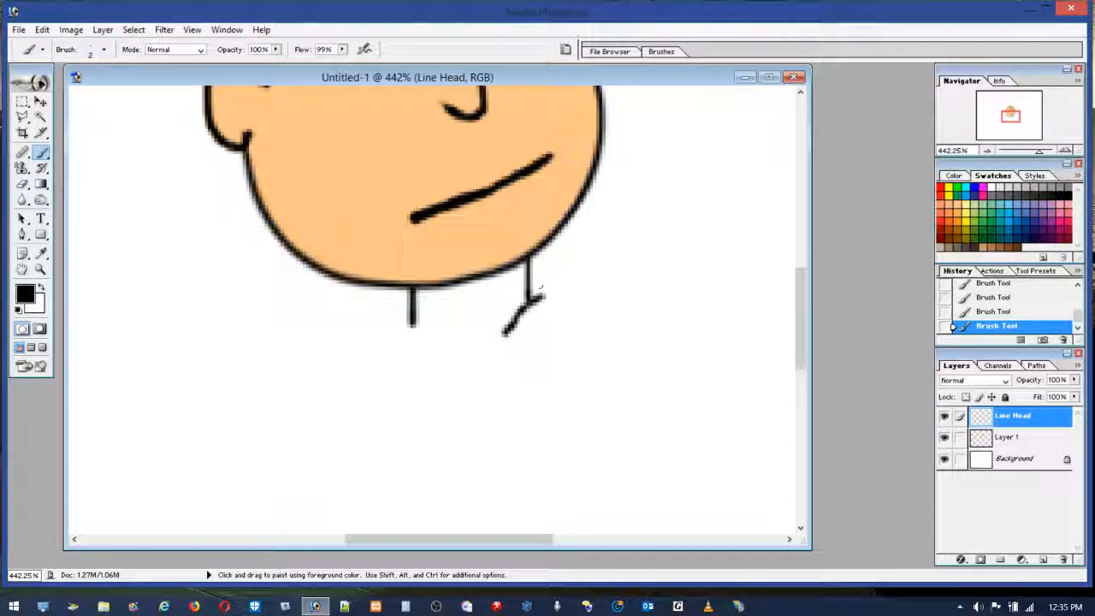
left_click(43, 29)
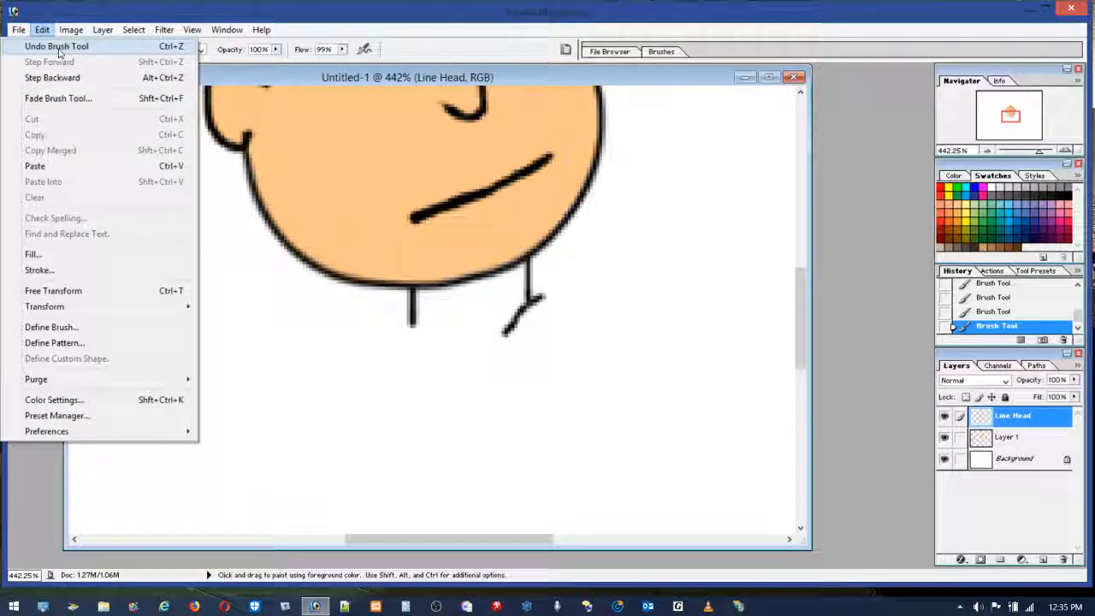
left_click(56, 46)
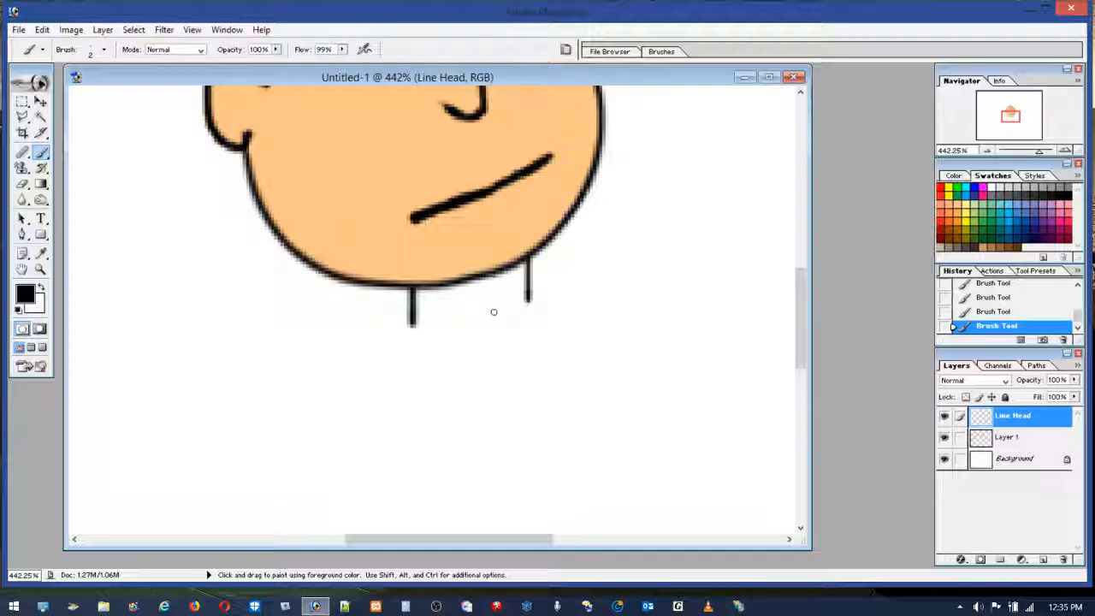
Draw the right collar flap over the right neck line, and erase the part of the neck line inside it.
mouse_move(497, 317)
left_mouse_down()
mouse_move(547, 279)
mouse_move(565, 296)
left_mouse_up()
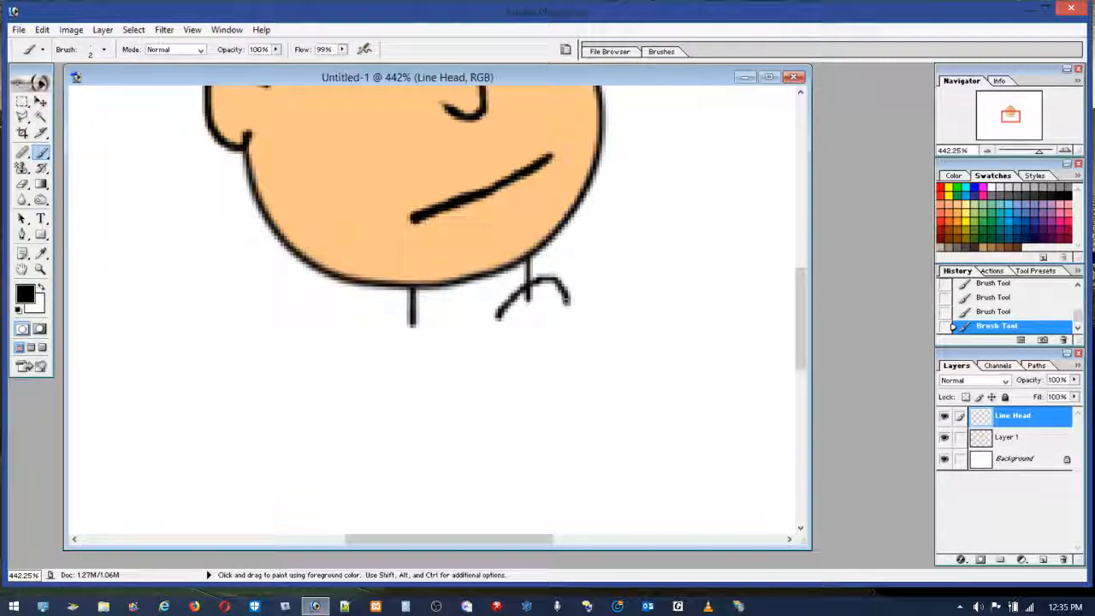
mouse_move(565, 298)
left_mouse_down()
mouse_move(563, 340)
mouse_move(515, 319)
left_mouse_up()
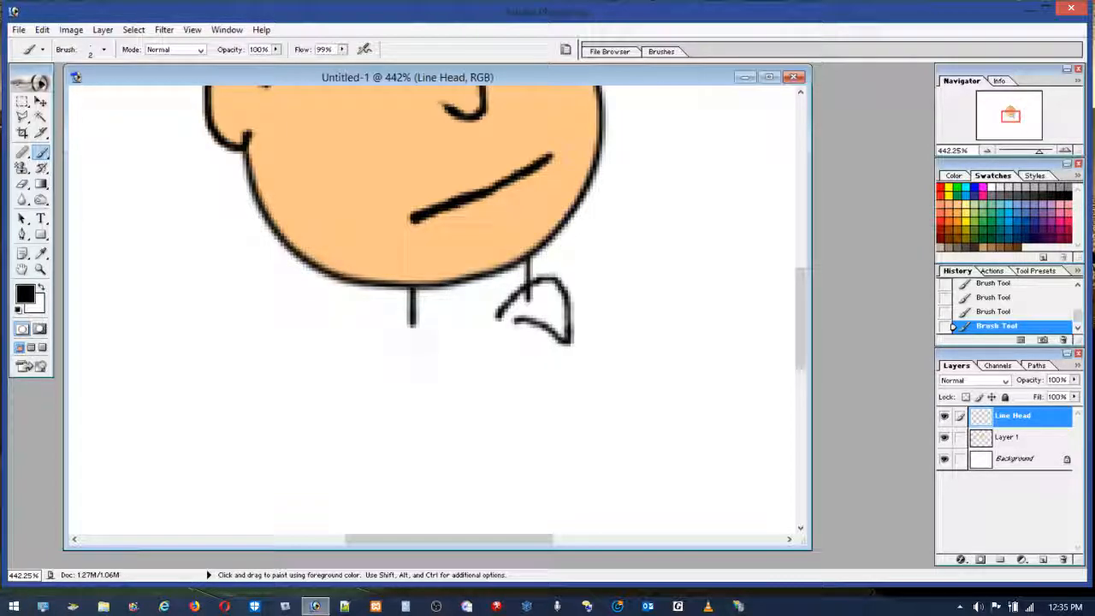
left_click(26, 186)
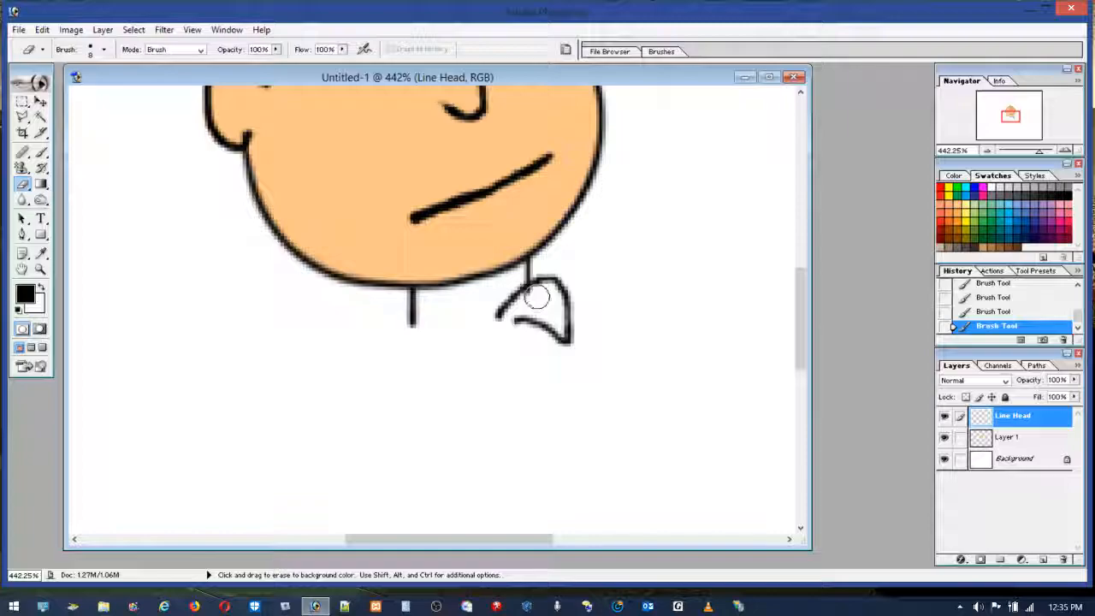
left_click_drag(566, 335, 558, 351)
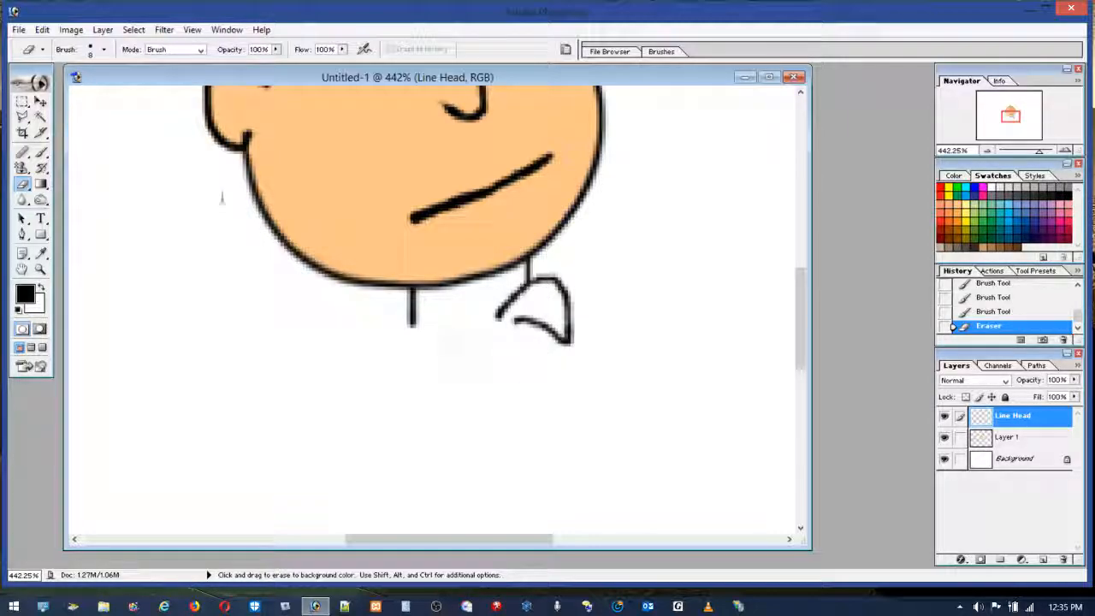
Draw the larger left collar flap from the left neck line across to the right flap with the 2 px Brush.
key("b")
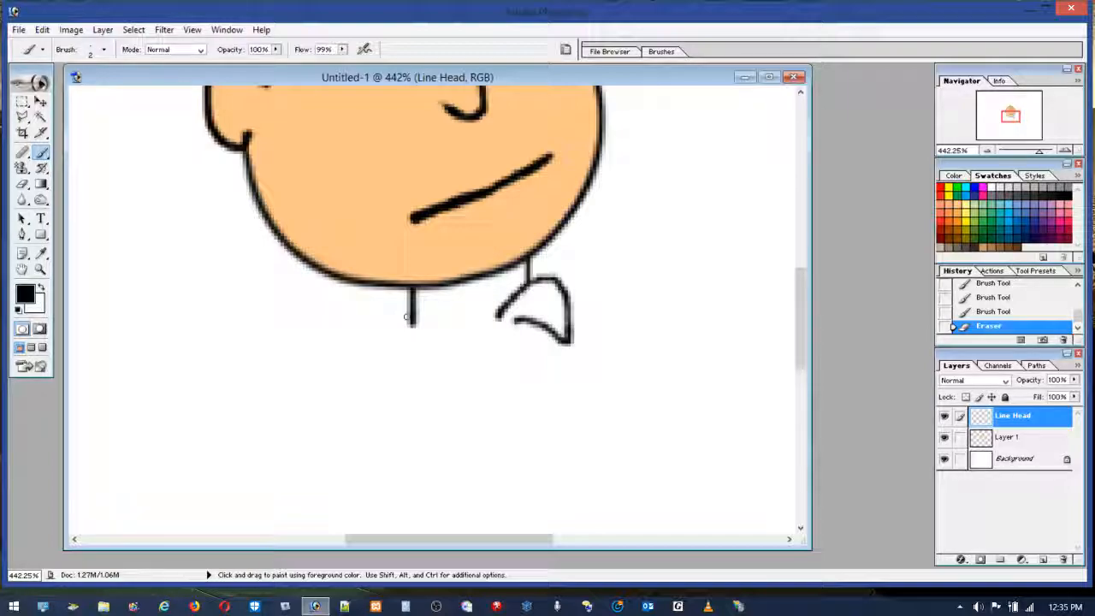
mouse_move(408, 305)
left_mouse_down()
mouse_move(375, 315)
mouse_move(374, 351)
mouse_move(450, 381)
mouse_move(474, 406)
mouse_move(495, 348)
mouse_move(485, 384)
left_mouse_up()
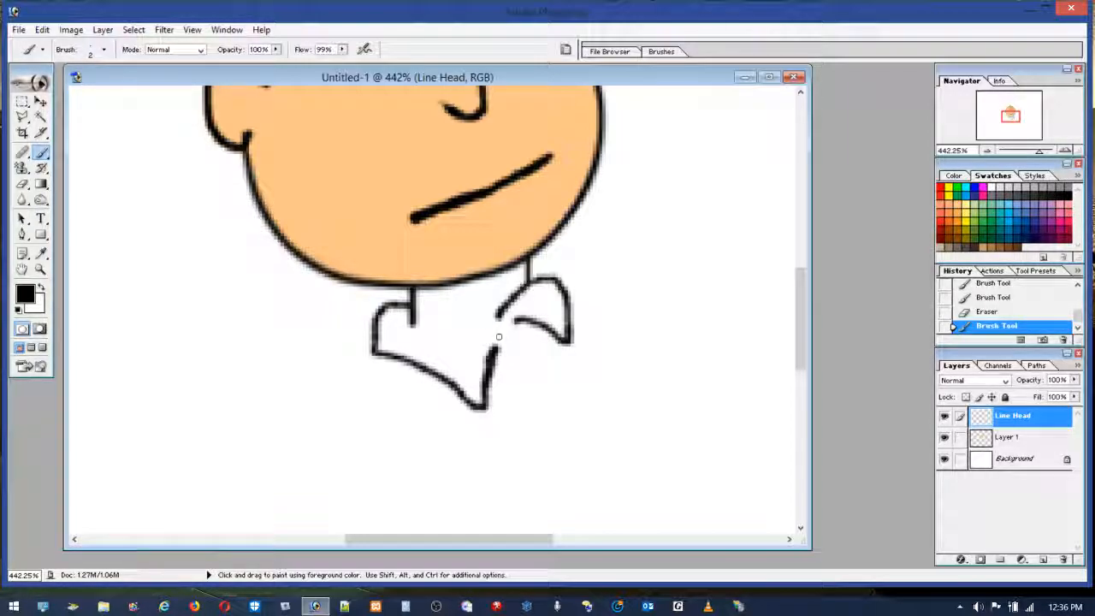
mouse_move(411, 306)
left_mouse_down()
mouse_move(505, 342)
mouse_move(510, 309)
left_mouse_up()
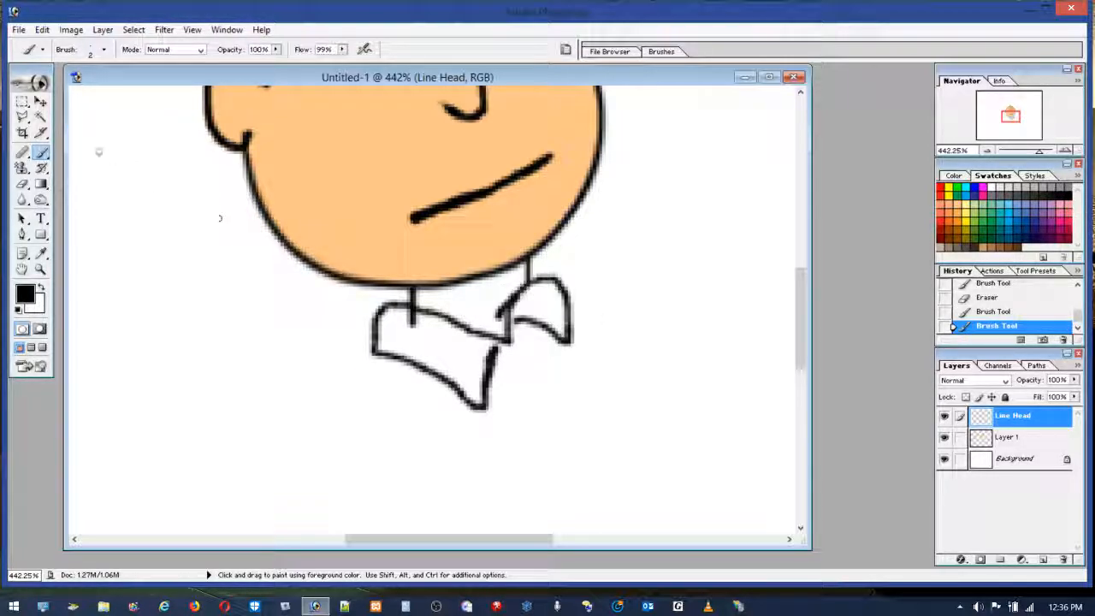
Select the right collar flap on the Line Head layer with the Polygonal Lasso and switch to the Move tool.
key("l")
left_click(521, 351)
left_click(490, 314)
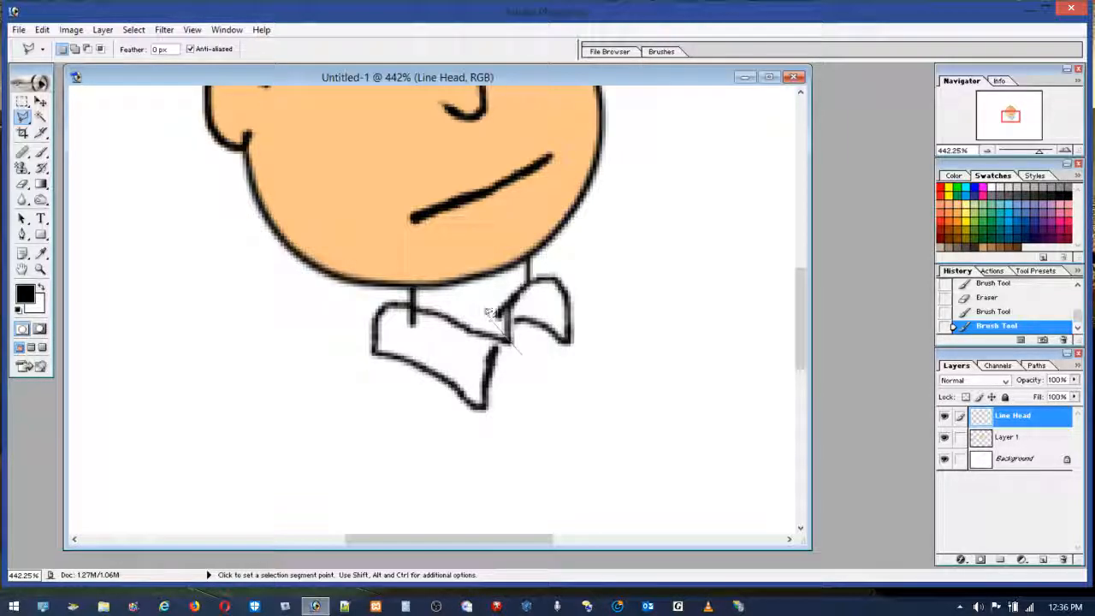
left_click(531, 267)
left_click(582, 270)
double_click(568, 360)
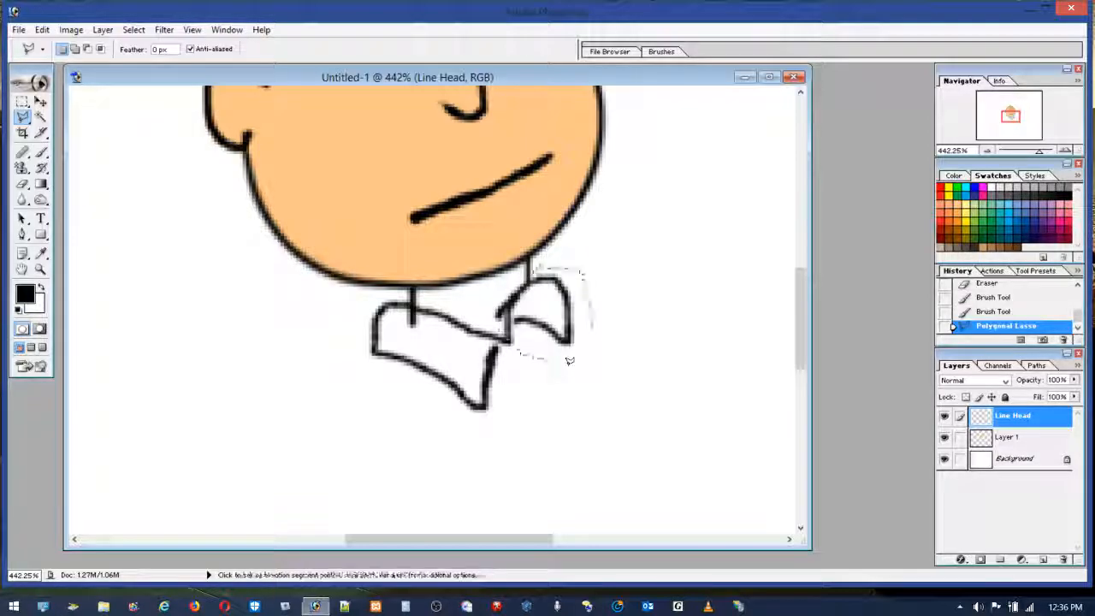
left_click(43, 102)
left_click_drag(533, 314, 534, 323)
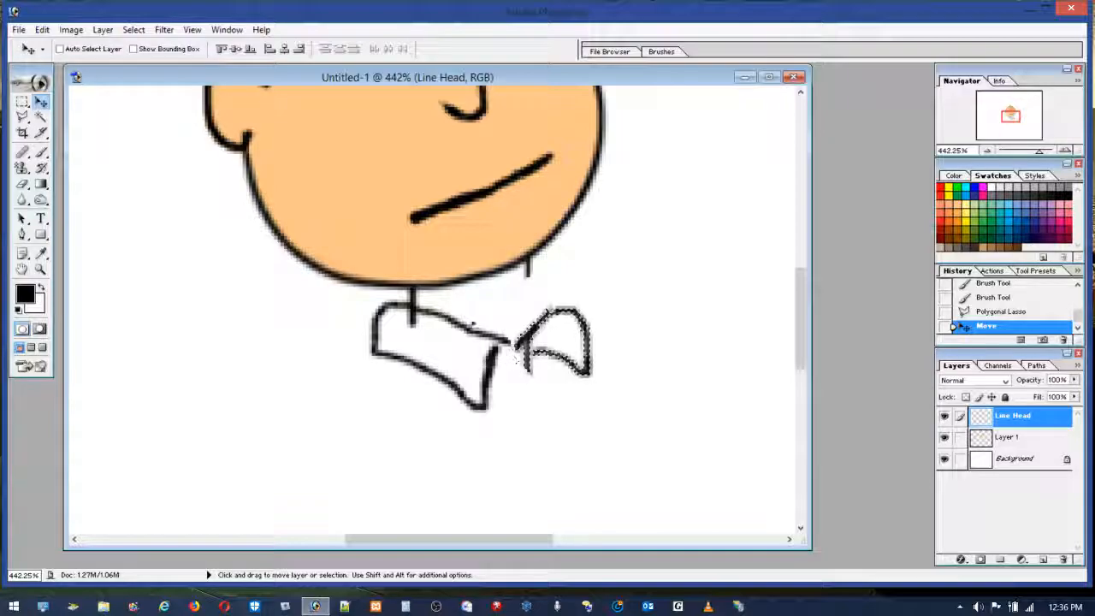
left_click(43, 30)
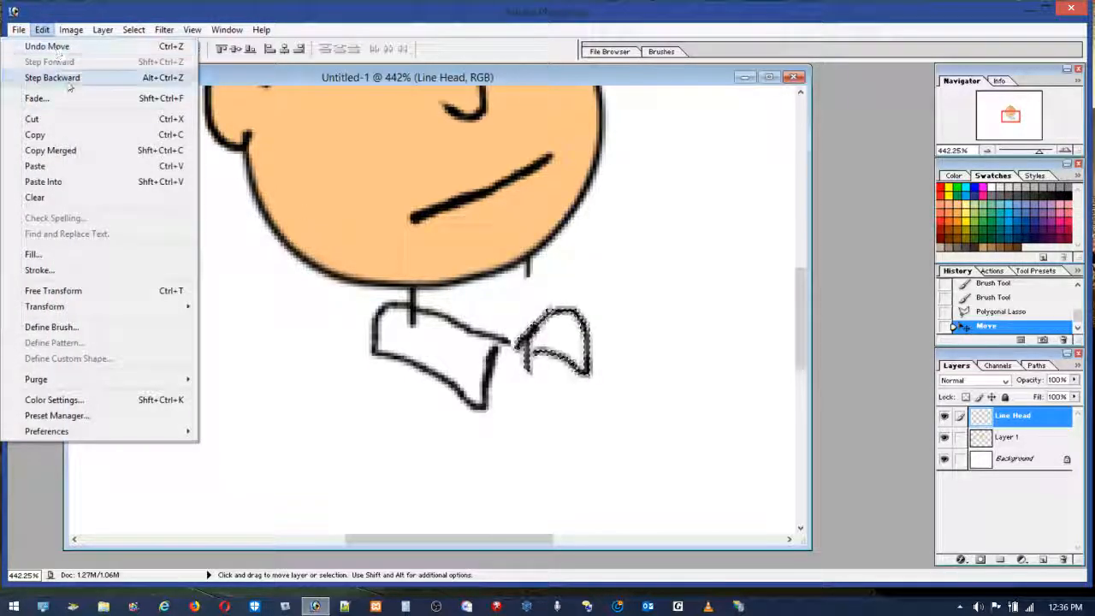
left_click(51, 77)
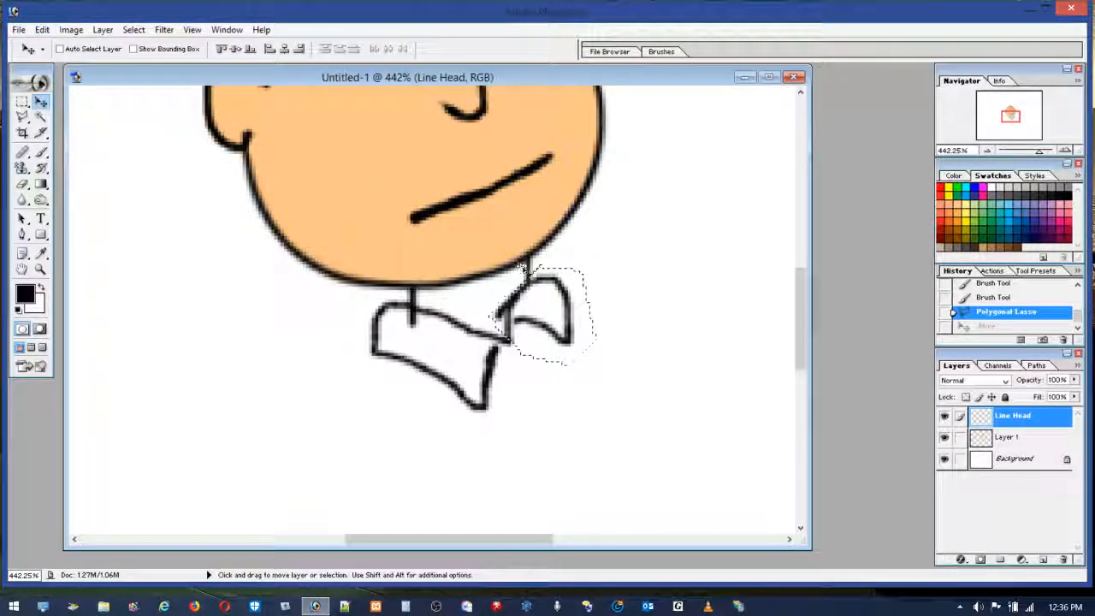
Move the selected collar flap to the right, clear of the neck and the left flap.
mouse_move(545, 307)
left_mouse_down()
mouse_move(646, 305)
mouse_move(639, 317)
left_mouse_up()
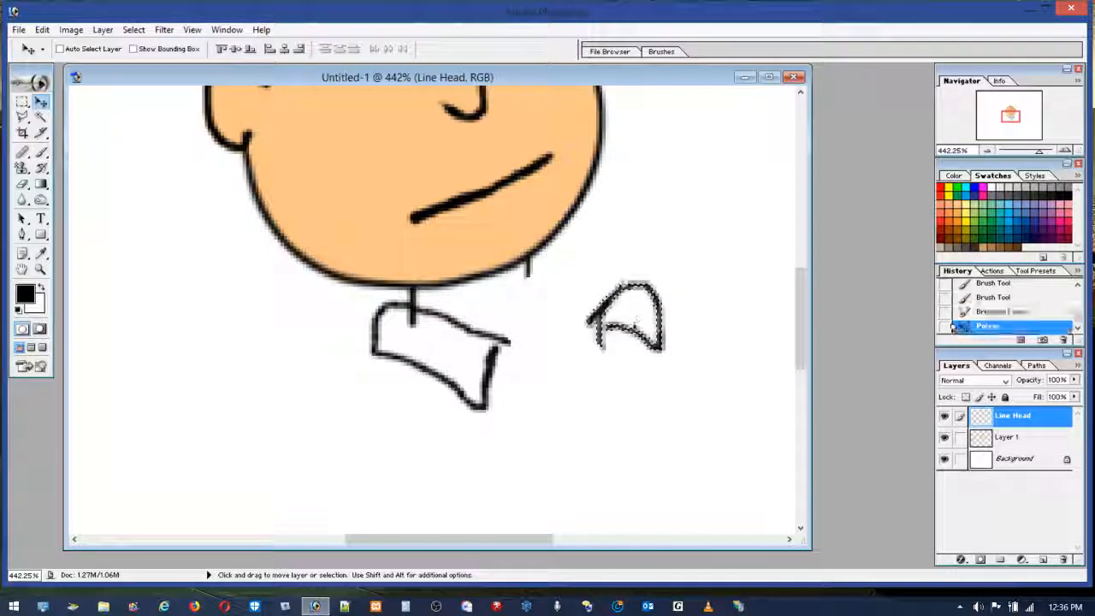
Select the left collar flap on the Line Head layer with the Rectangular Marquee, delete it and clear the selection.
key("m")
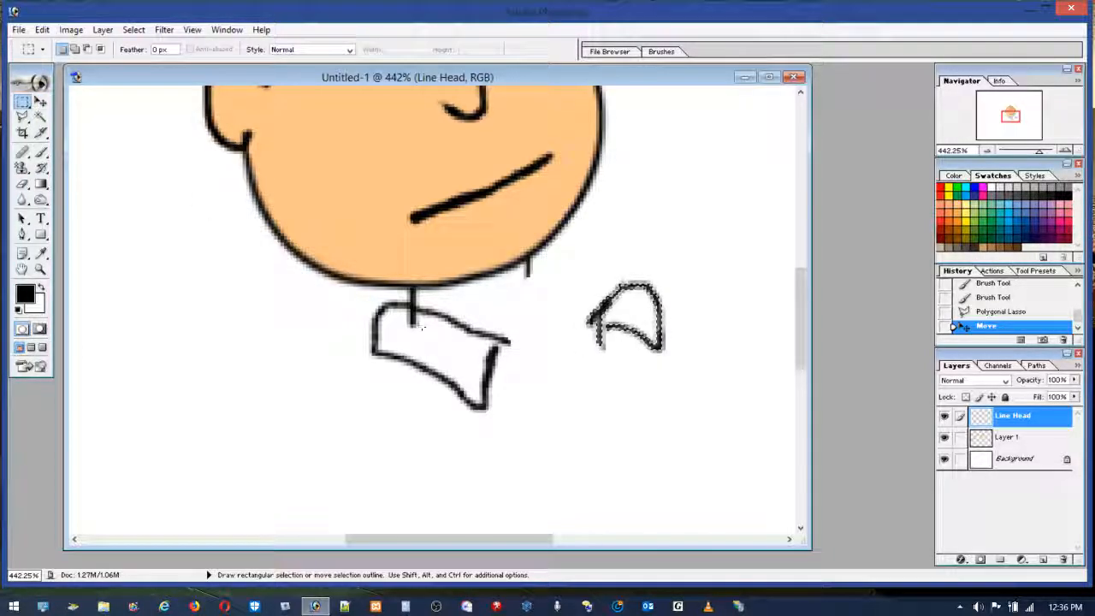
mouse_move(363, 298)
left_mouse_down()
mouse_move(488, 391)
mouse_move(518, 437)
left_mouse_up()
key("Delete")
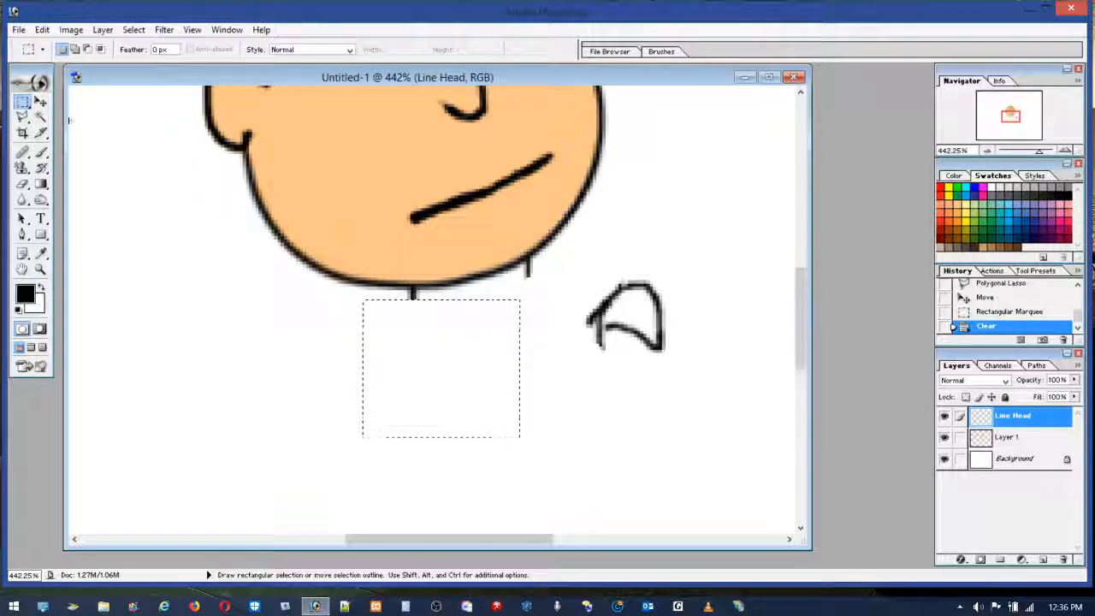
left_click(39, 156)
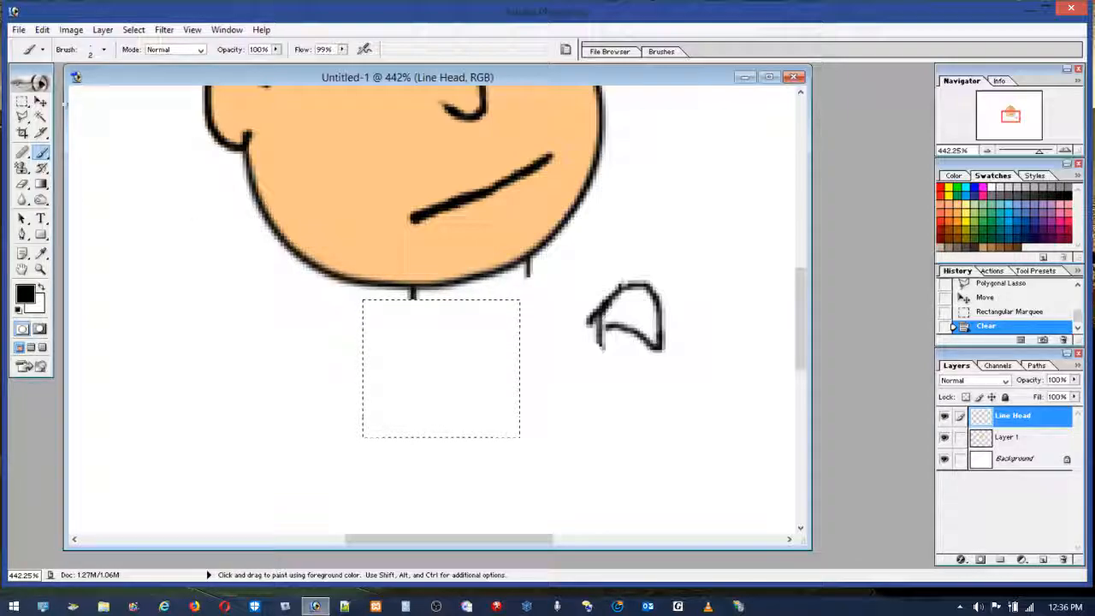
left_click(21, 102)
left_click(140, 126)
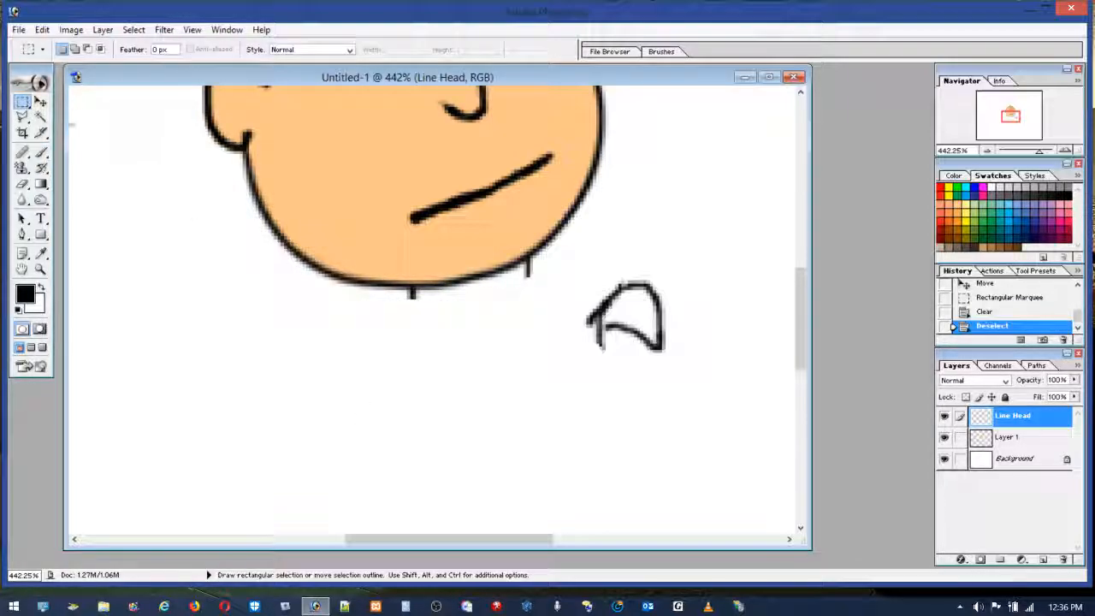
Extend the left neck line downward with the 2 px Brush.
left_click(40, 153)
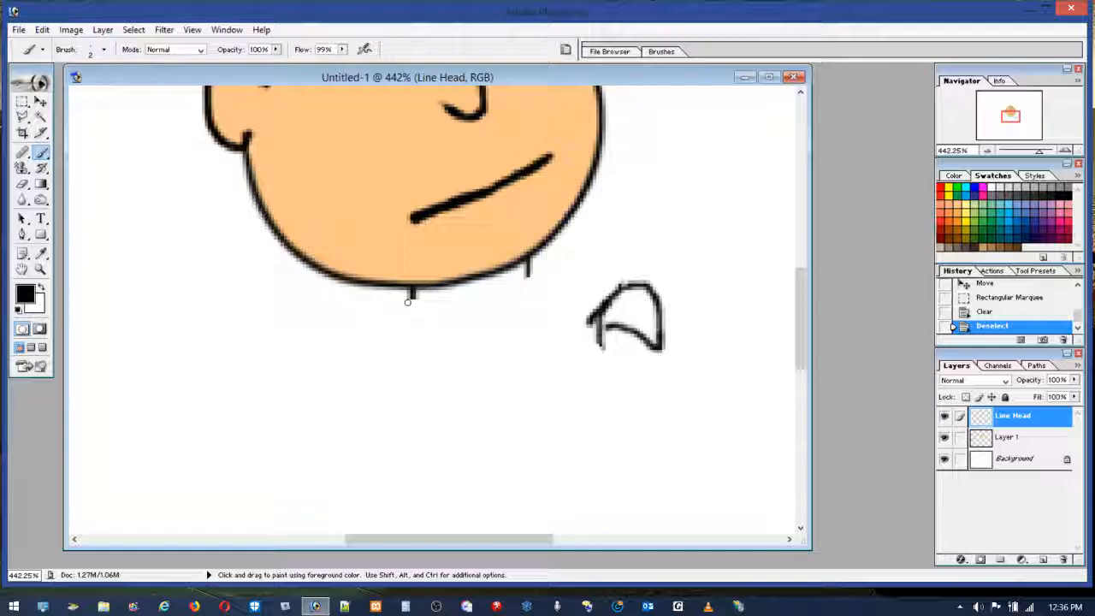
left_click_drag(411, 291, 412, 316)
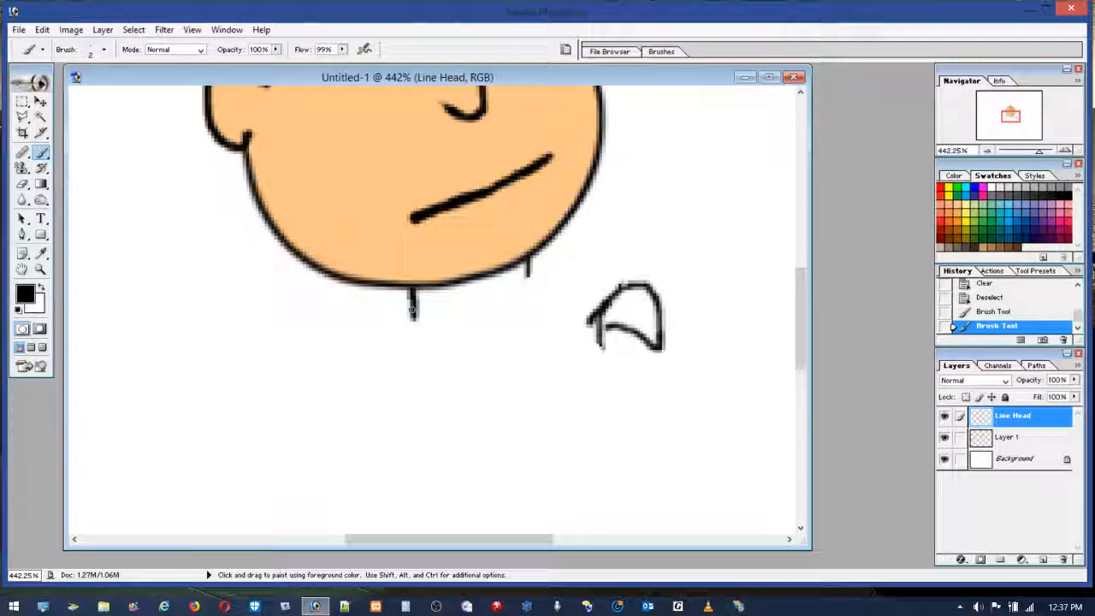
left_click_drag(402, 316, 395, 327)
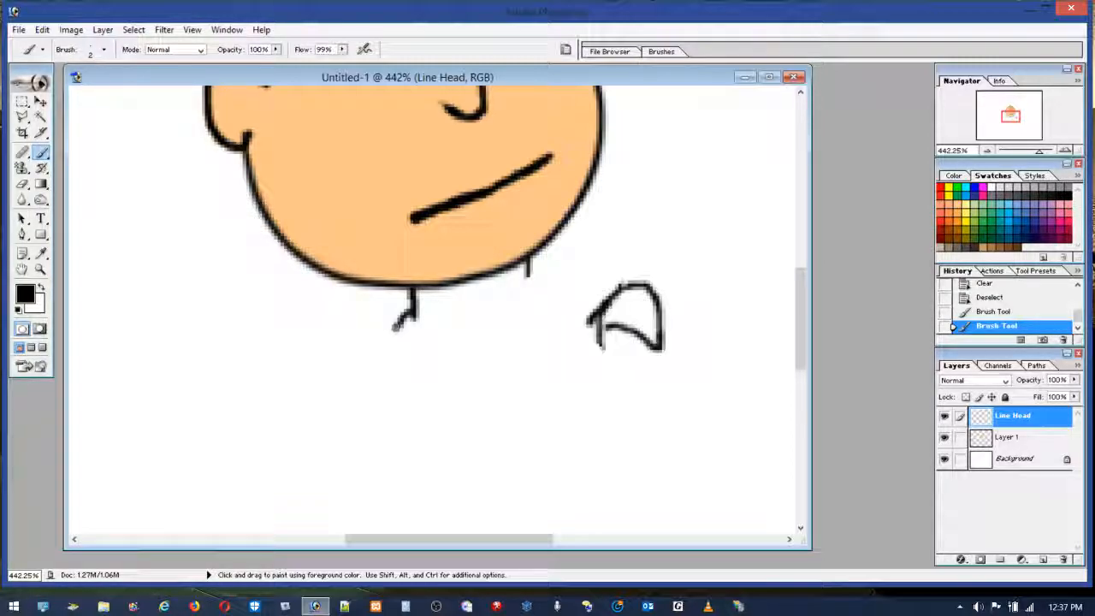
mouse_move(440, 355)
left_mouse_down()
mouse_move(504, 384)
mouse_move(529, 335)
left_mouse_up()
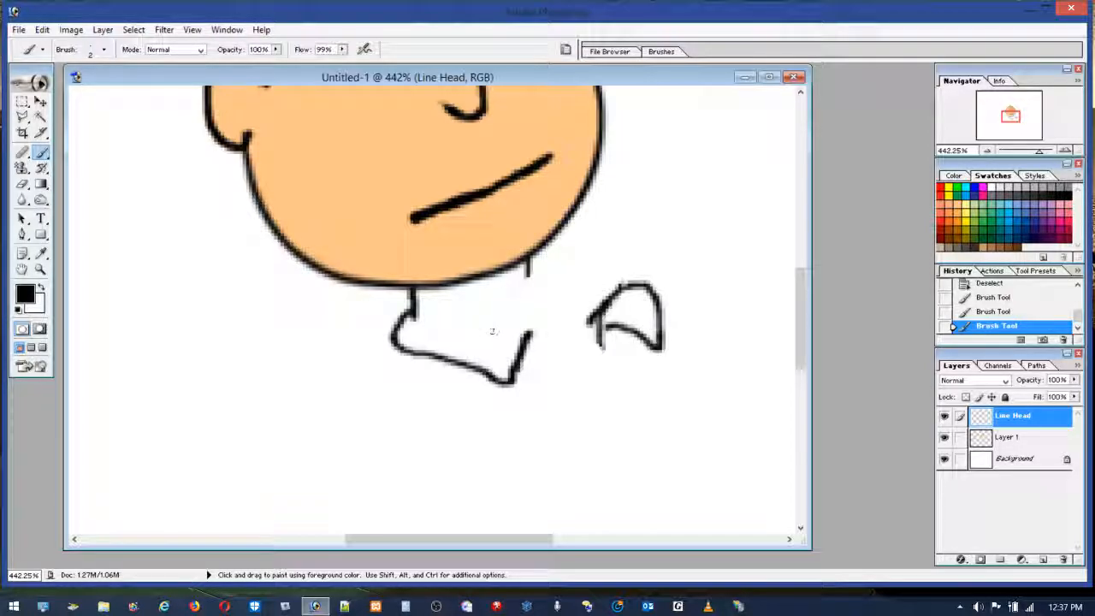
left_click(42, 30)
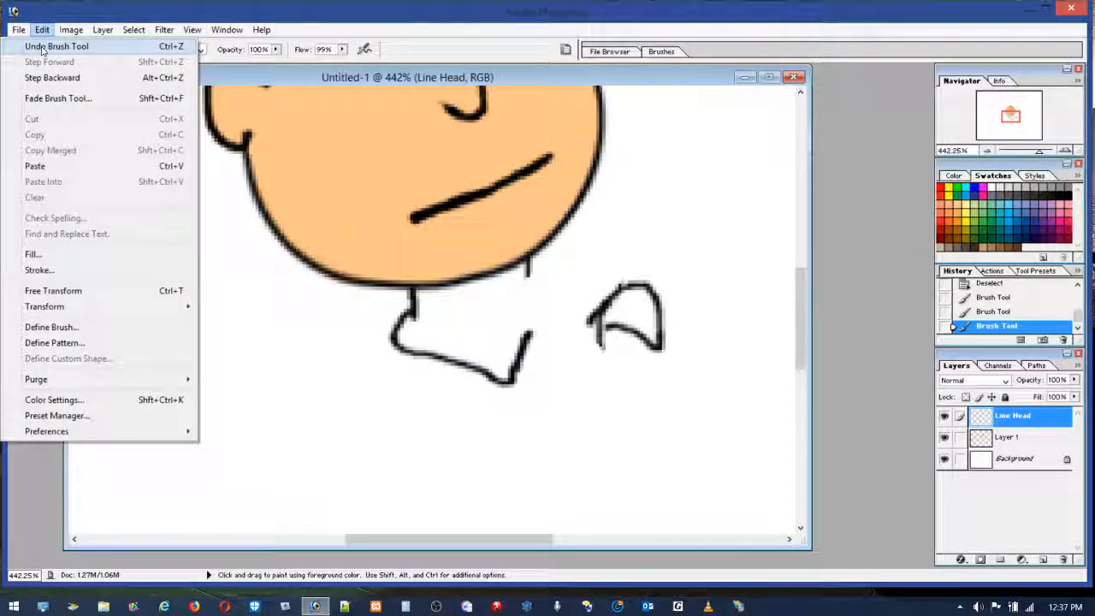
left_click(51, 44)
Draw a closed left collar flap from the end of the left neck line, and extend the right neck line down to the collar notch.
left_click_drag(412, 313, 397, 333)
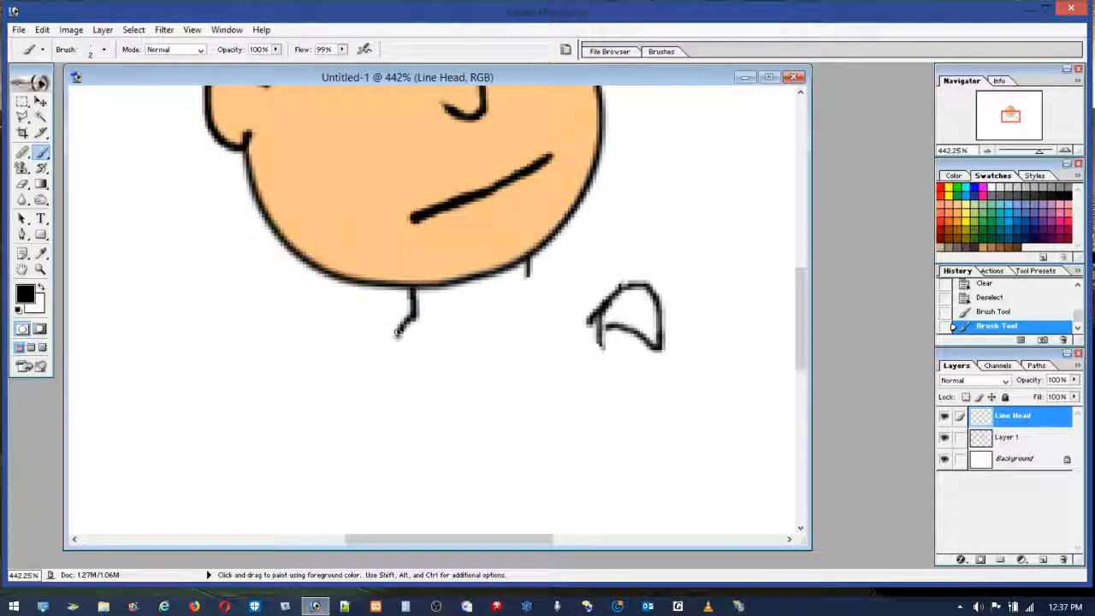
mouse_move(453, 362)
left_mouse_down()
mouse_move(494, 377)
mouse_move(505, 324)
mouse_move(523, 341)
mouse_move(499, 323)
mouse_move(434, 319)
left_mouse_up()
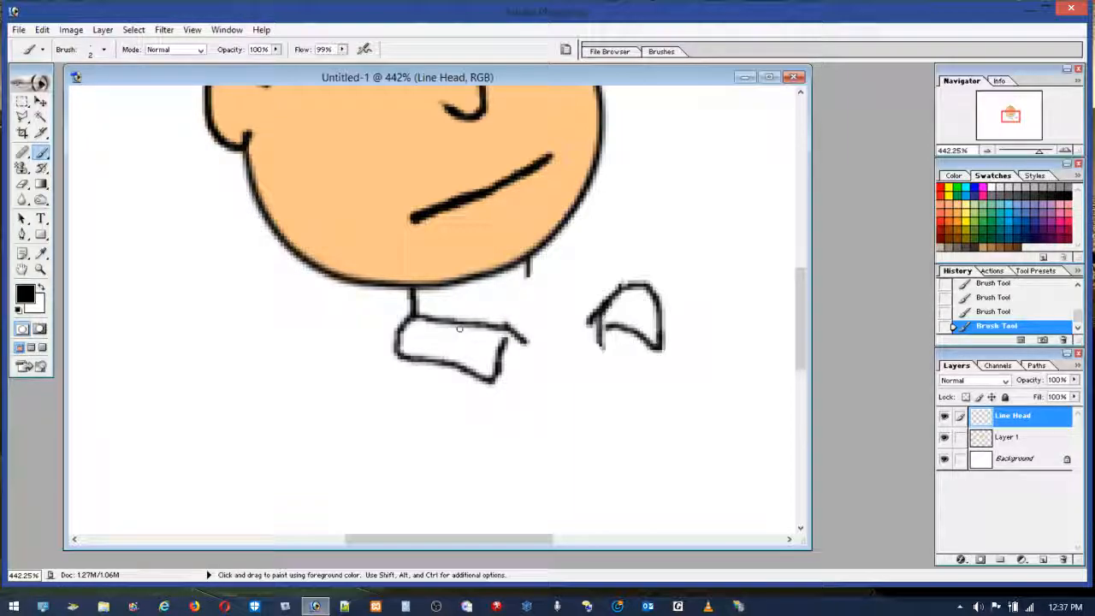
left_click_drag(527, 313, 527, 342)
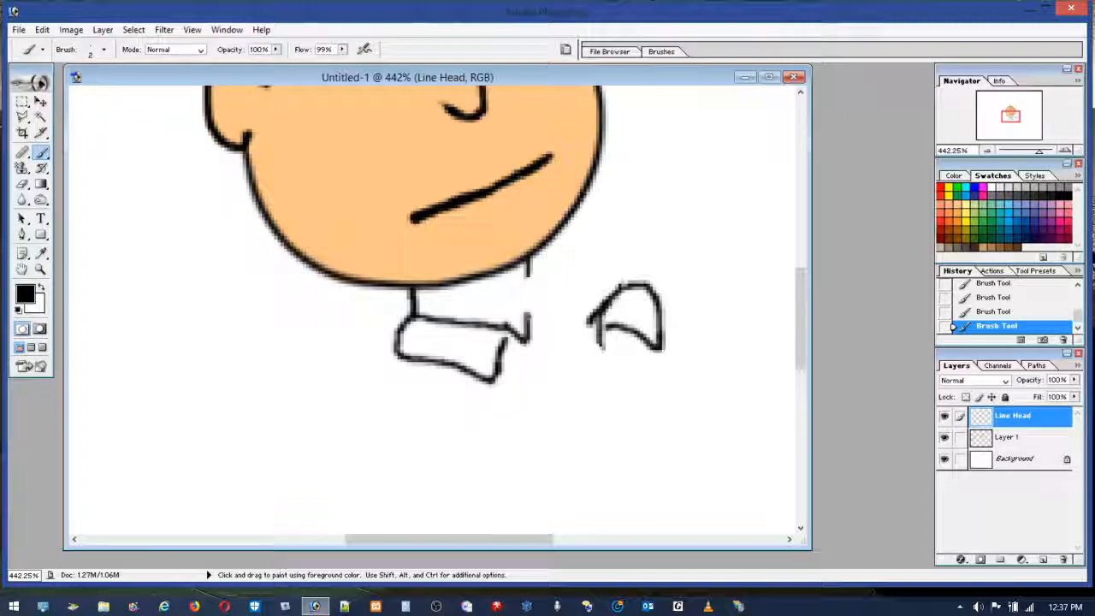
left_click_drag(526, 313, 527, 289)
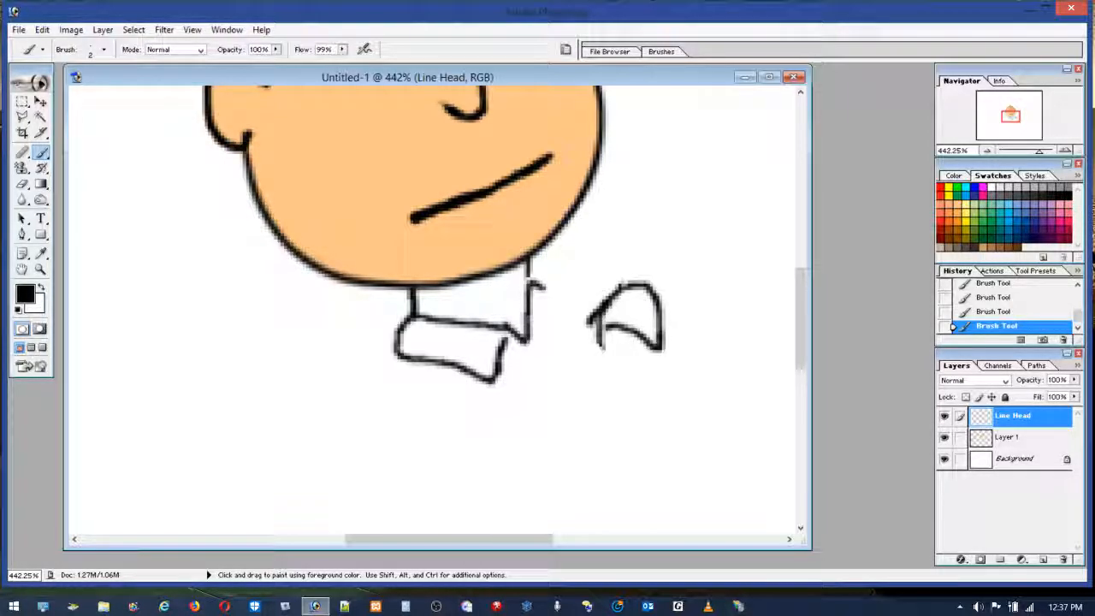
Delete the old right collar flap standing apart from the neck with a rectangular selection, and clear the selection.
key("m")
left_click_drag(673, 339, 728, 387)
key("Delete")
left_click_drag(613, 331, 616, 330)
left_click(610, 237)
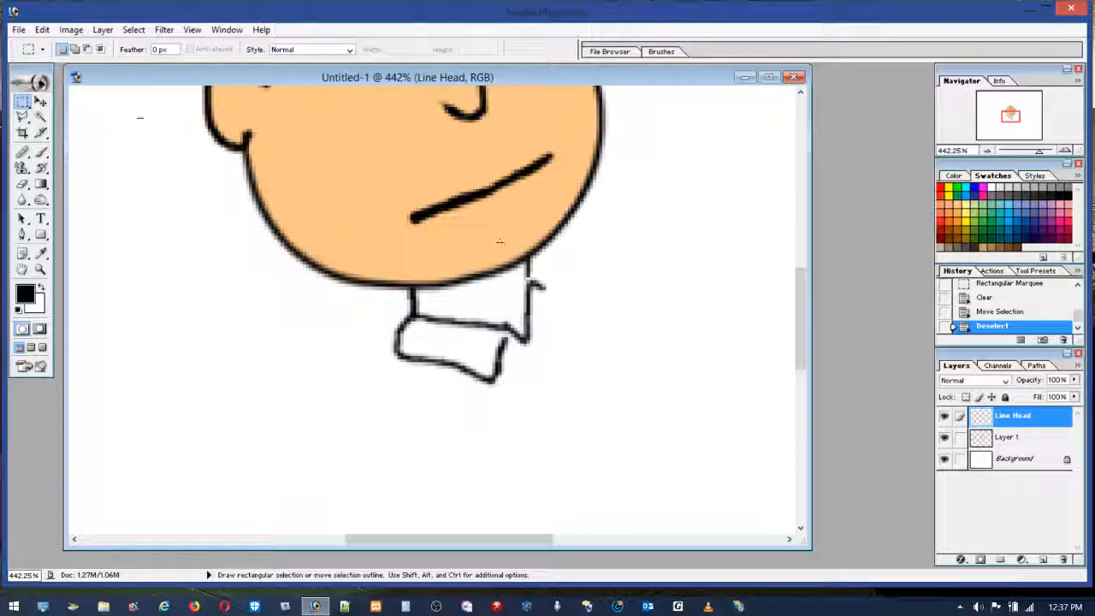
Draw a new pointed right collar flap beside the right neck line, and erase the excess thickness along its outer edge.
left_click(40, 154)
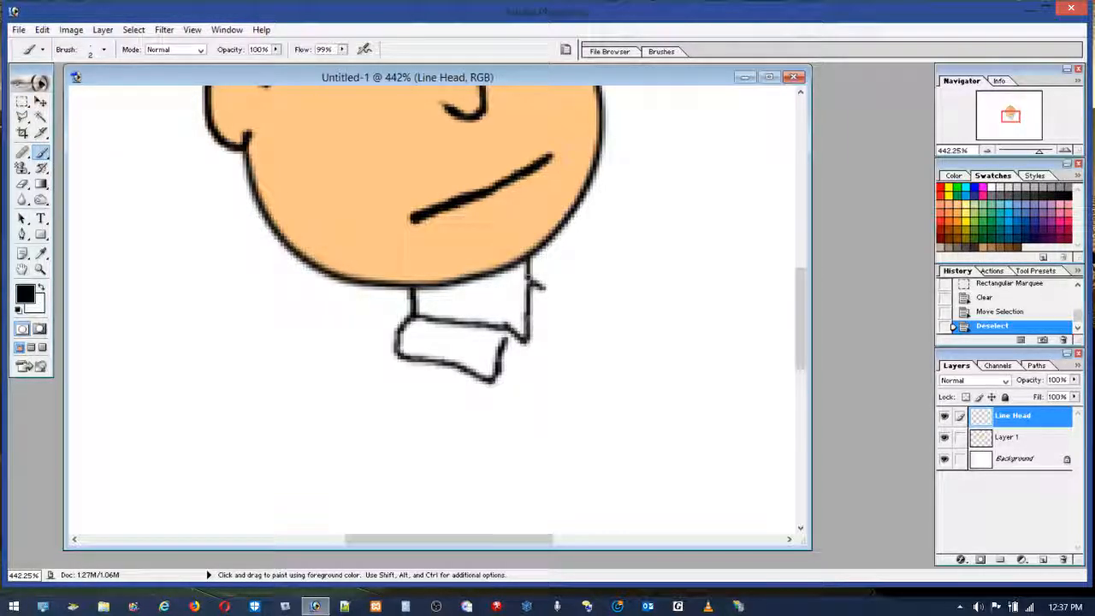
left_click_drag(532, 282, 573, 303)
left_click_drag(577, 342, 582, 354)
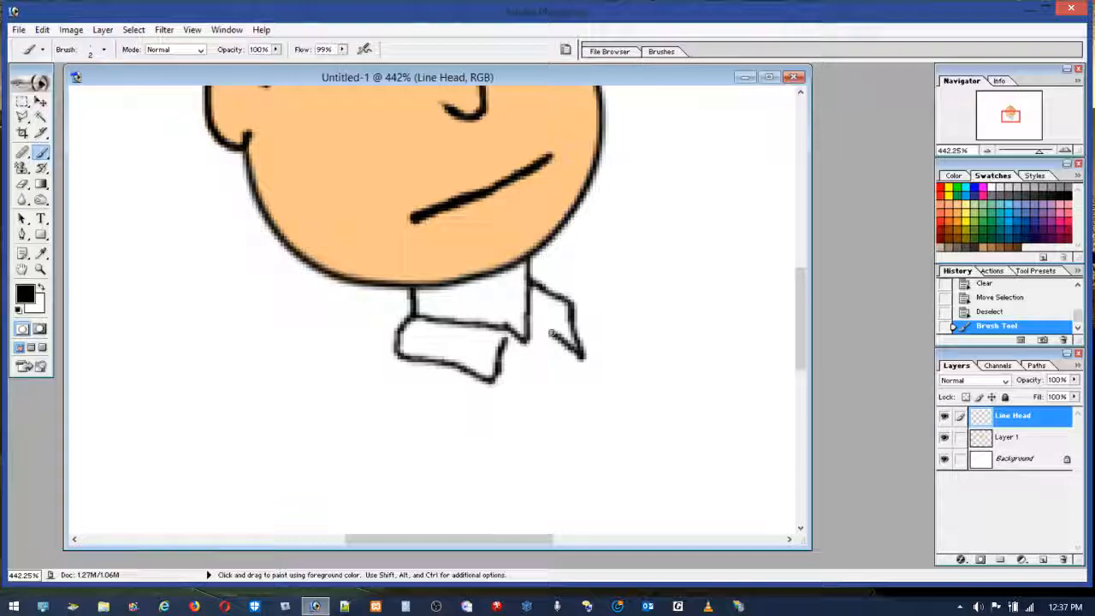
left_click_drag(539, 329, 560, 336)
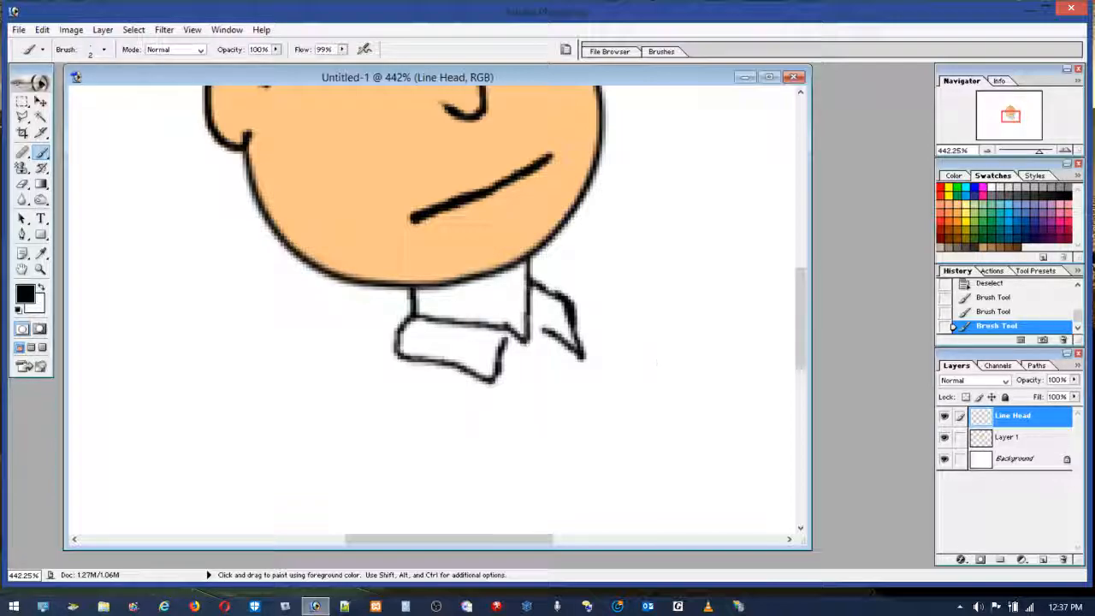
left_click(23, 184)
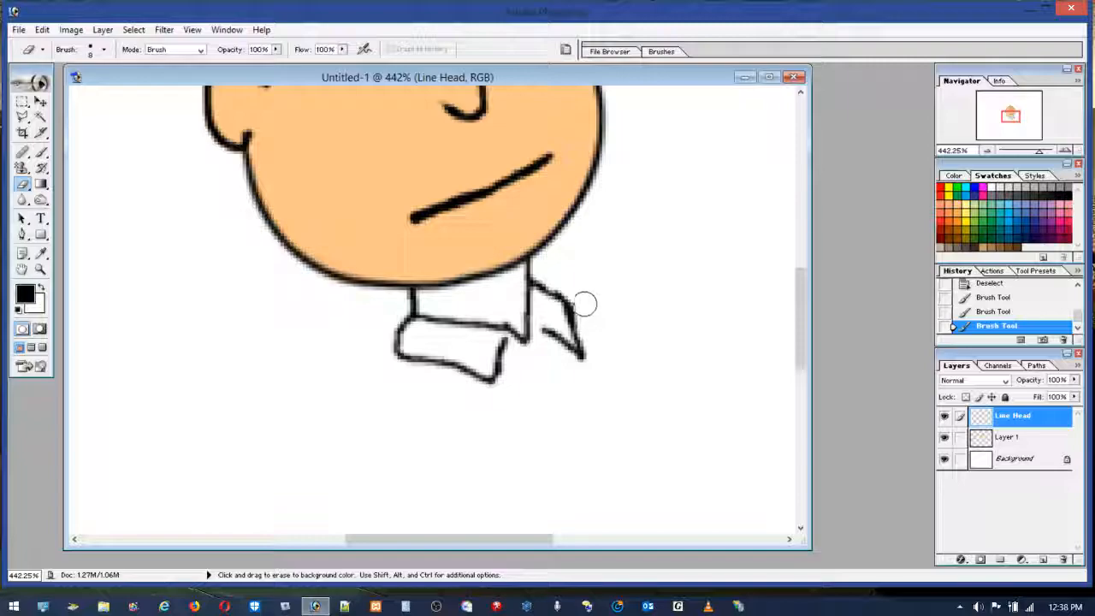
left_click_drag(583, 301, 561, 278)
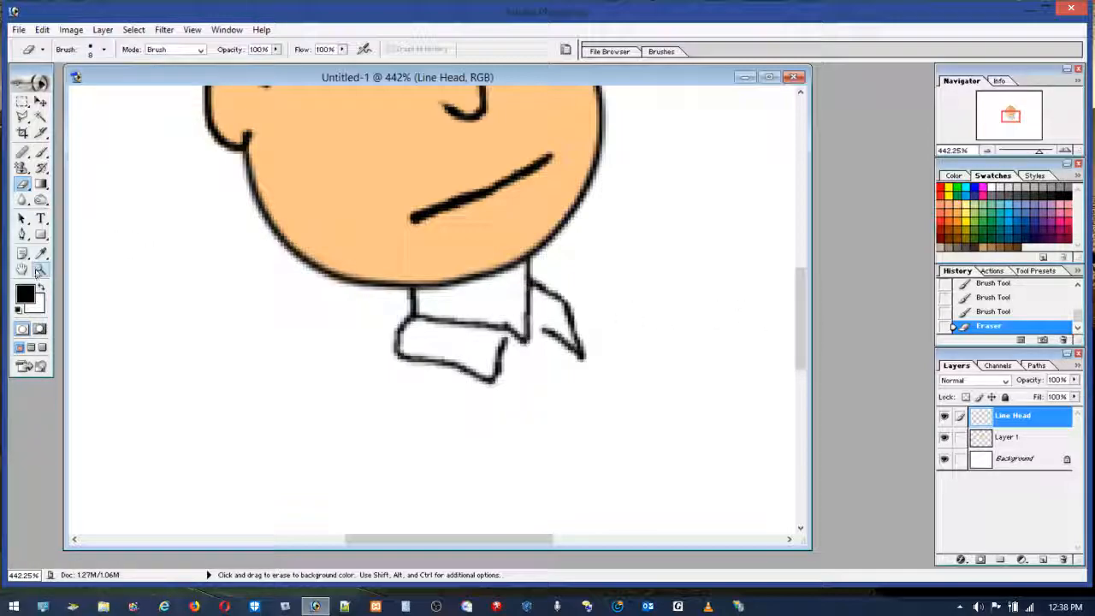
Paint a curved outer edge and a rounded, thicker tip onto the right collar flap with the 2 px Brush.
double_click(41, 268)
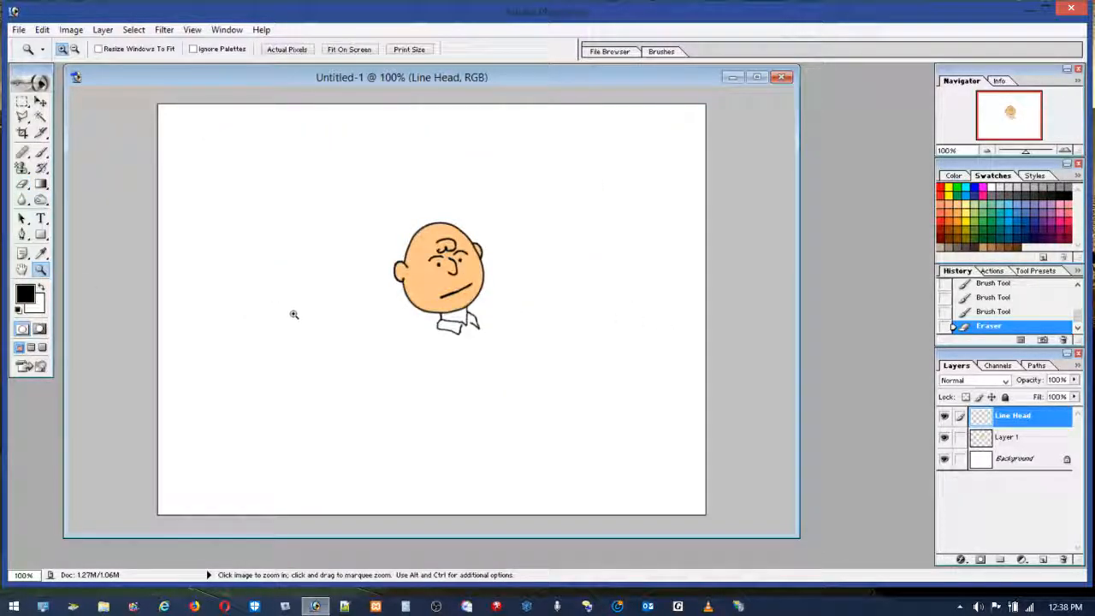
left_click_drag(412, 301, 524, 349)
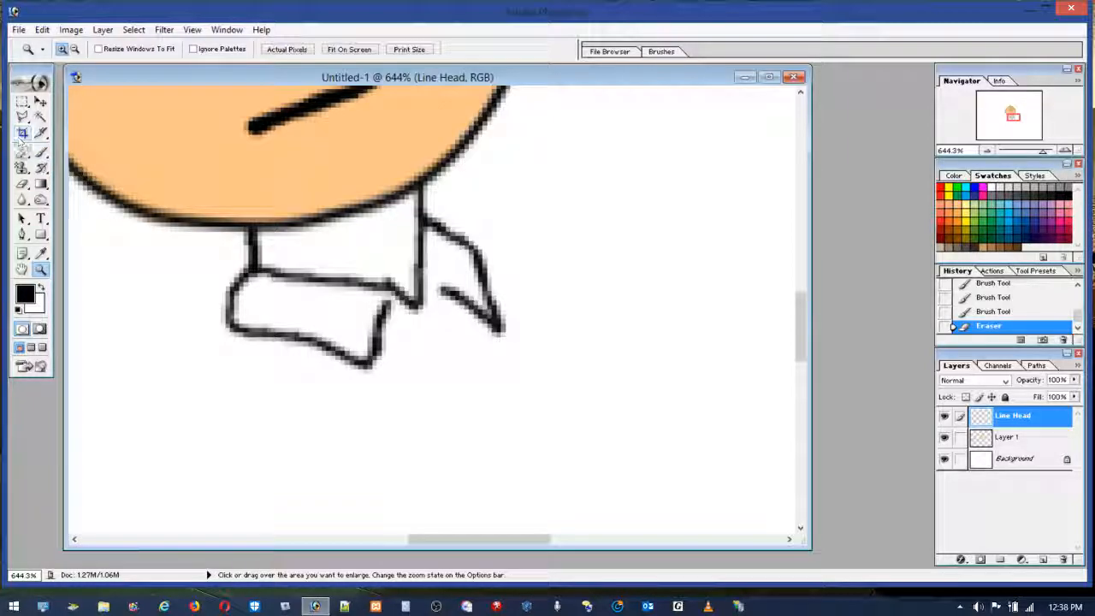
key("b")
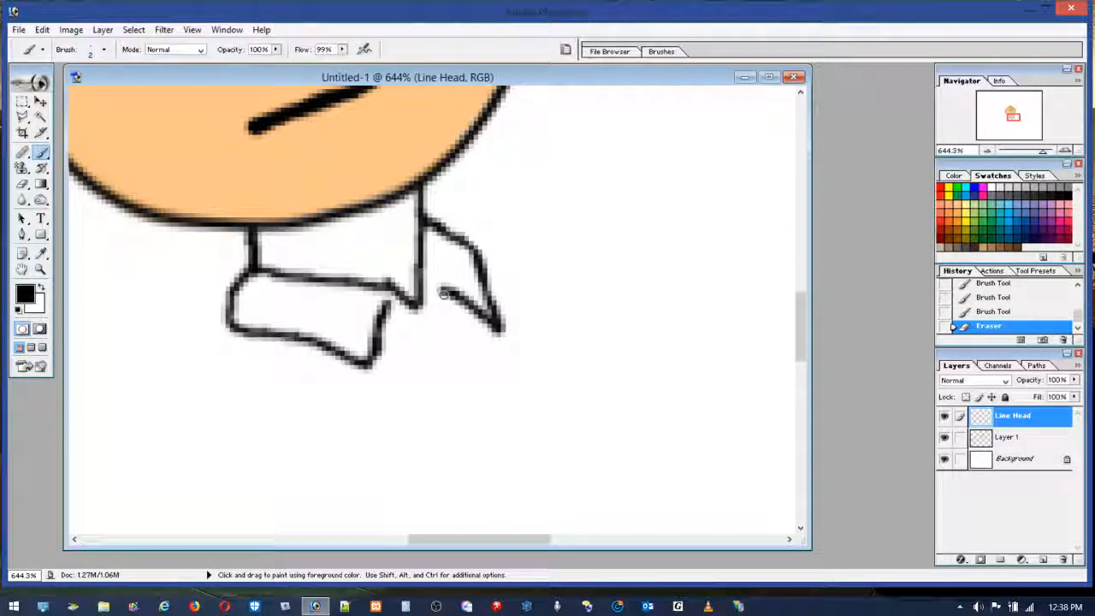
mouse_move(444, 293)
left_mouse_down()
mouse_move(483, 325)
mouse_move(507, 322)
mouse_move(498, 304)
left_mouse_up()
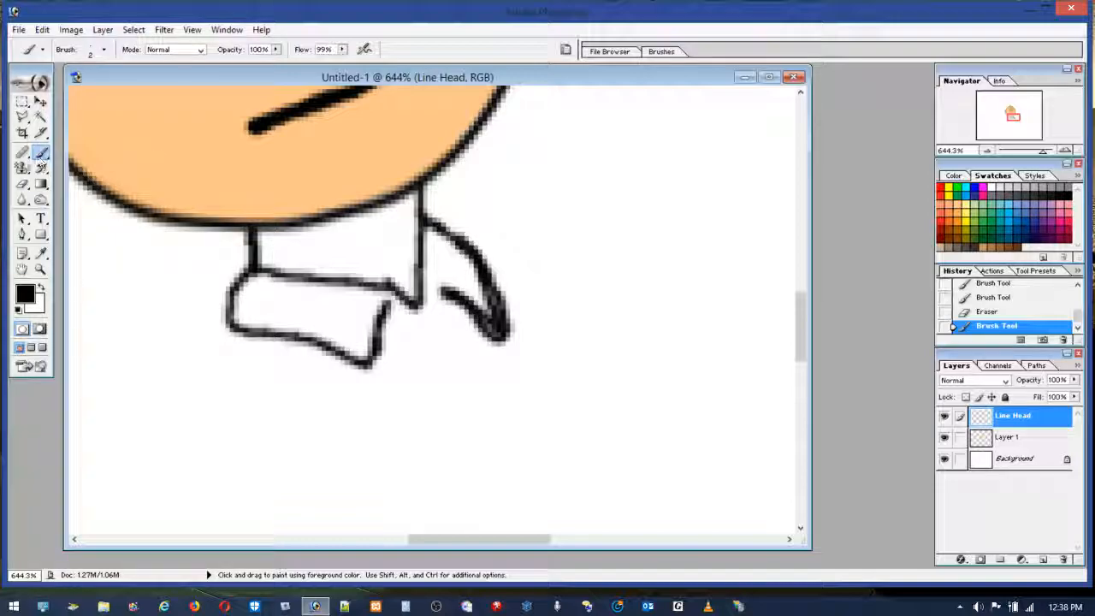
Set the Eraser to 5 px and trim the inside of the right collar flap's thickened edge and tip.
left_click(22, 183)
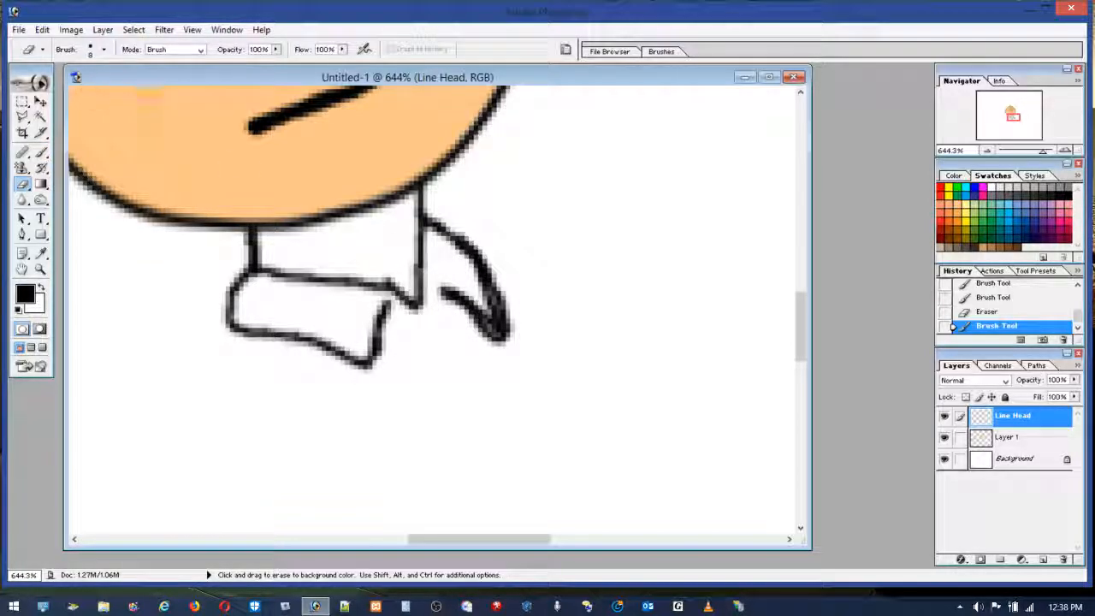
left_click(103, 49)
left_click_drag(20, 88, 18, 87)
left_click_drag(491, 314, 440, 251)
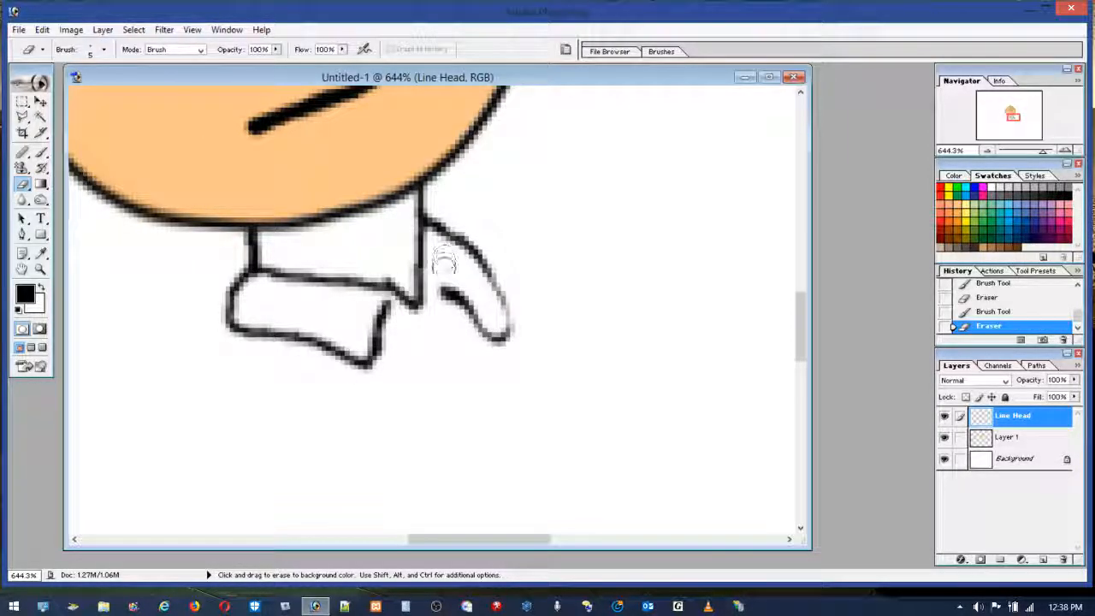
Retouch the thinned outer edge, tip and inner line of the right collar flap with the 2 px Brush.
left_click(41, 151)
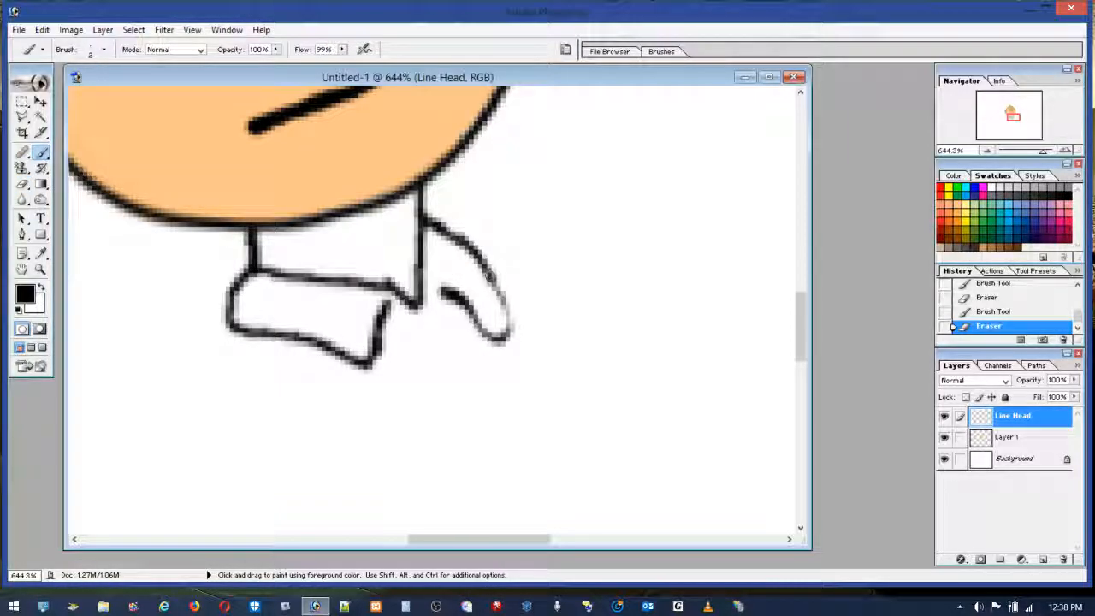
mouse_move(502, 308)
left_mouse_down()
mouse_move(501, 335)
mouse_move(477, 330)
left_mouse_up()
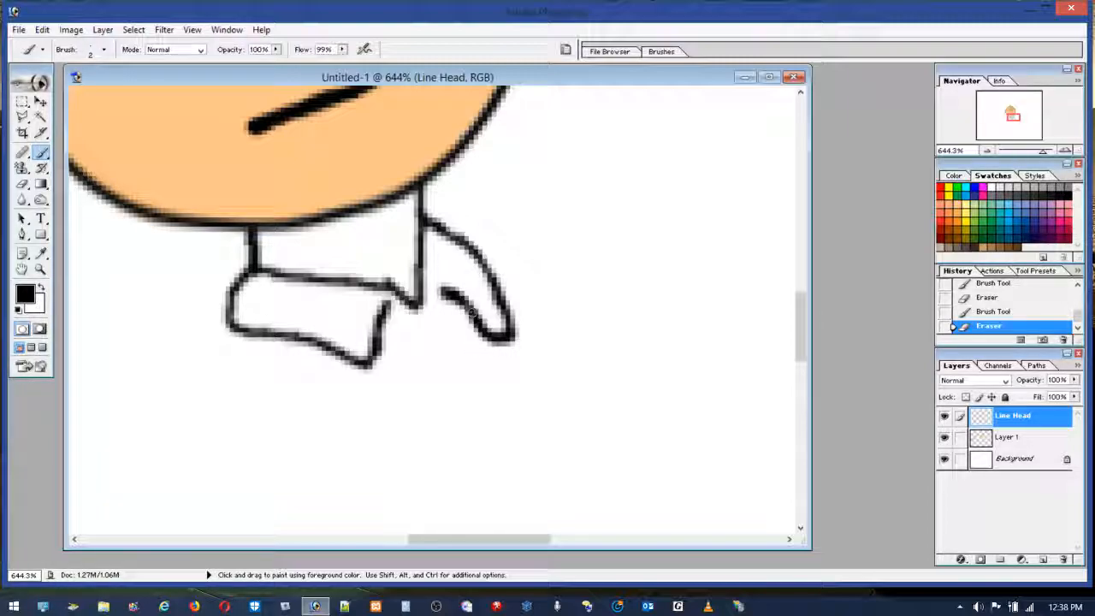
left_click_drag(452, 294, 448, 299)
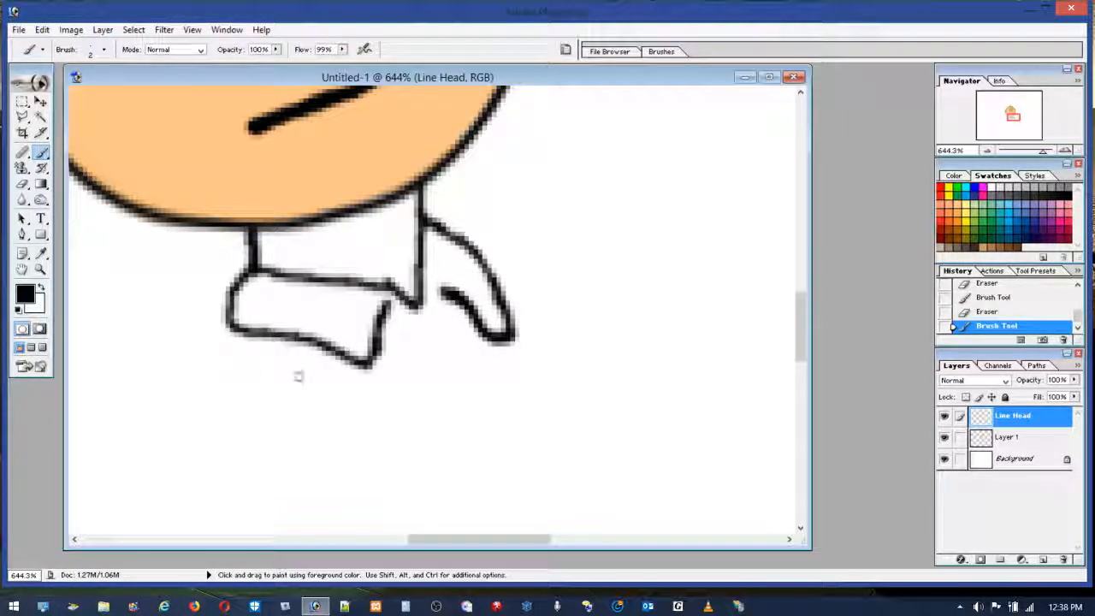
Redraw the left collar flap's bottom edge slightly lower with a deeper point, and erase the old edge above it.
double_click(41, 271)
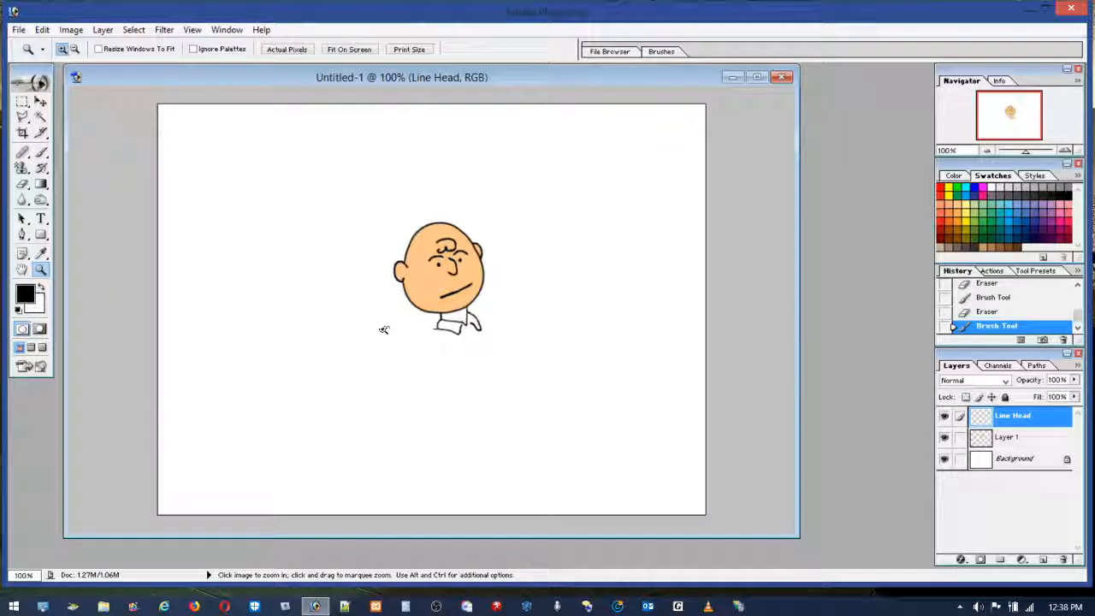
left_click_drag(435, 335, 492, 358)
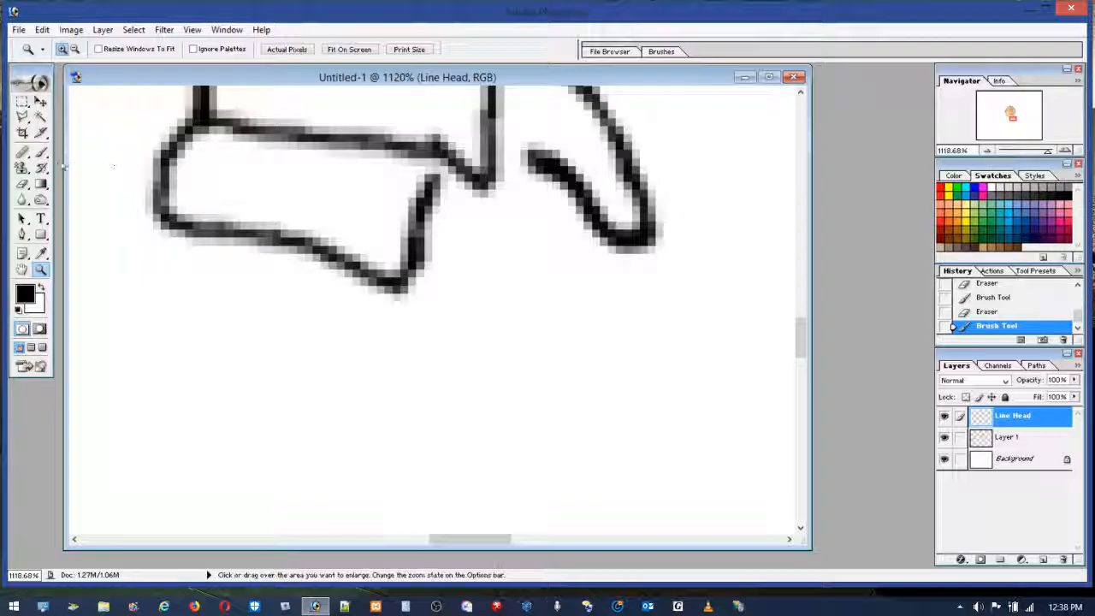
key("b")
mouse_move(201, 227)
left_mouse_down()
mouse_move(372, 304)
mouse_move(396, 295)
mouse_move(411, 265)
mouse_move(404, 255)
mouse_move(401, 299)
mouse_move(376, 313)
mouse_move(349, 295)
left_mouse_up()
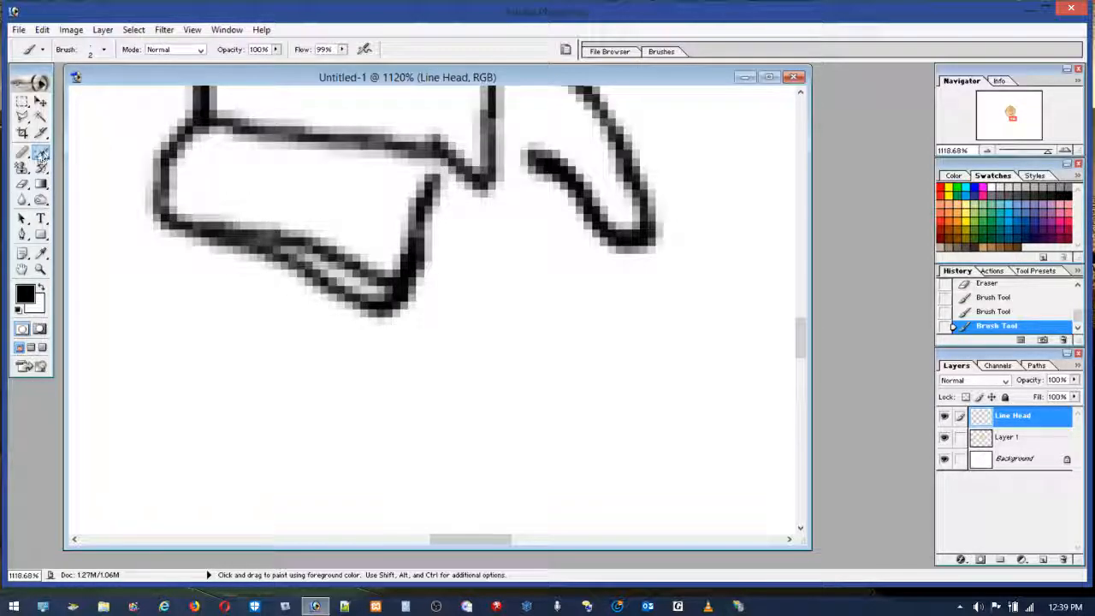
left_click(23, 184)
mouse_move(230, 212)
left_mouse_down()
mouse_move(337, 250)
mouse_move(358, 275)
mouse_move(376, 272)
mouse_move(376, 224)
left_mouse_up()
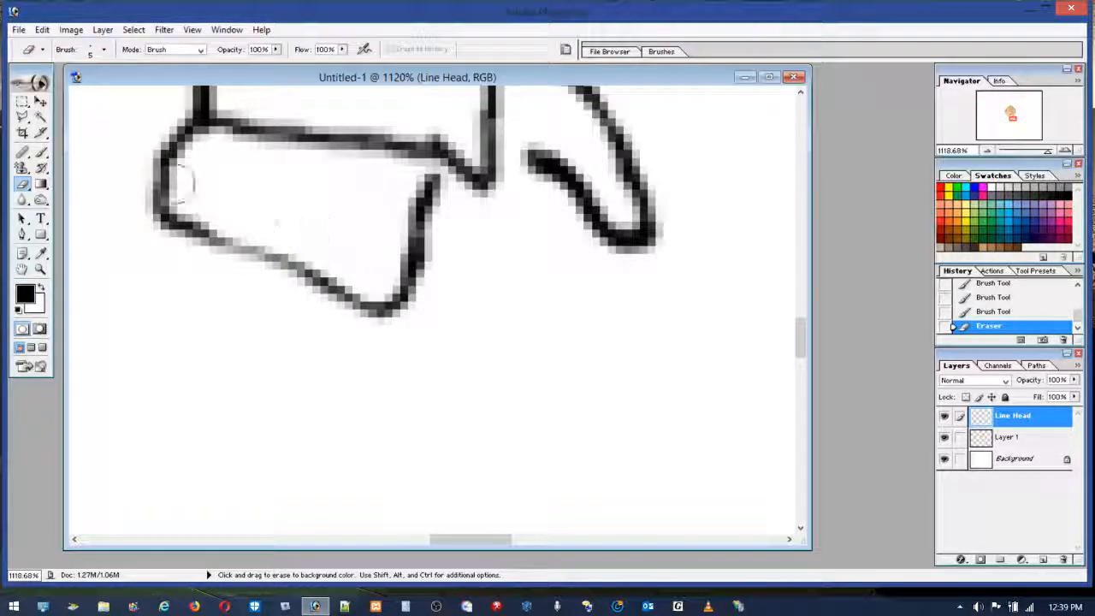
Reinforce the faded bottom edge and the top edge of the left collar flap with the 2 px Brush.
left_click(40, 152)
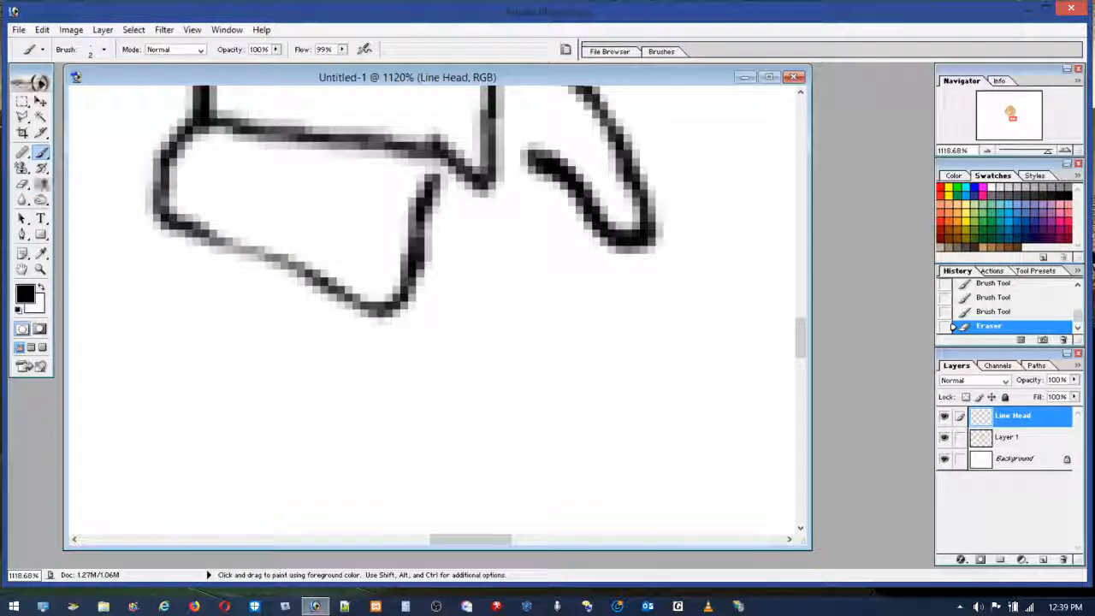
double_click(39, 270)
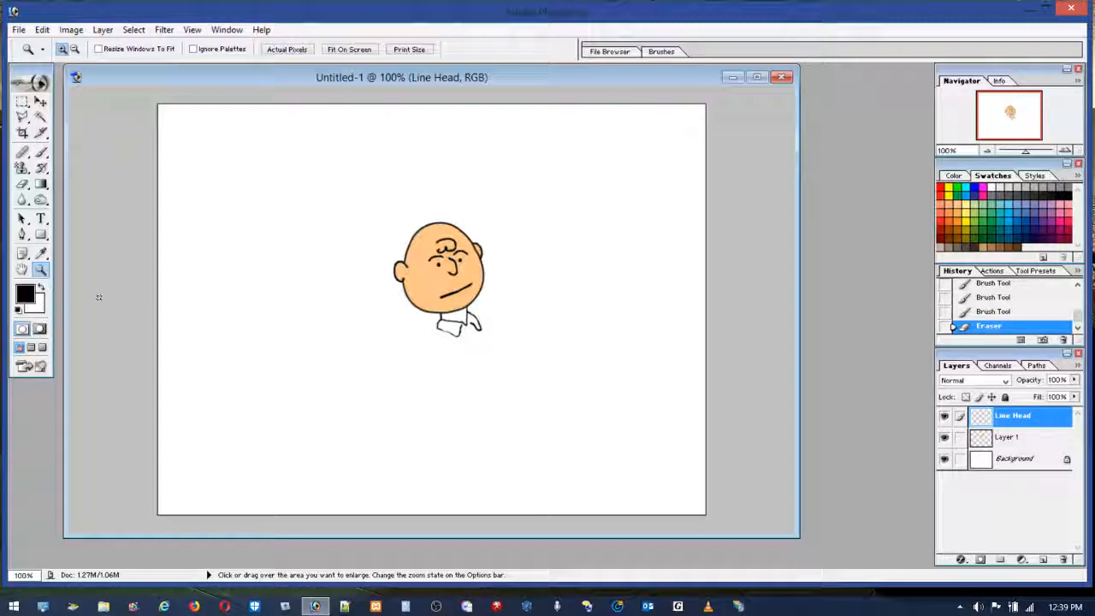
left_click_drag(415, 291, 511, 364)
left_click(40, 152)
mouse_move(280, 291)
left_mouse_down()
mouse_move(322, 346)
mouse_move(409, 377)
mouse_move(428, 314)
mouse_move(459, 308)
mouse_move(377, 279)
left_mouse_up()
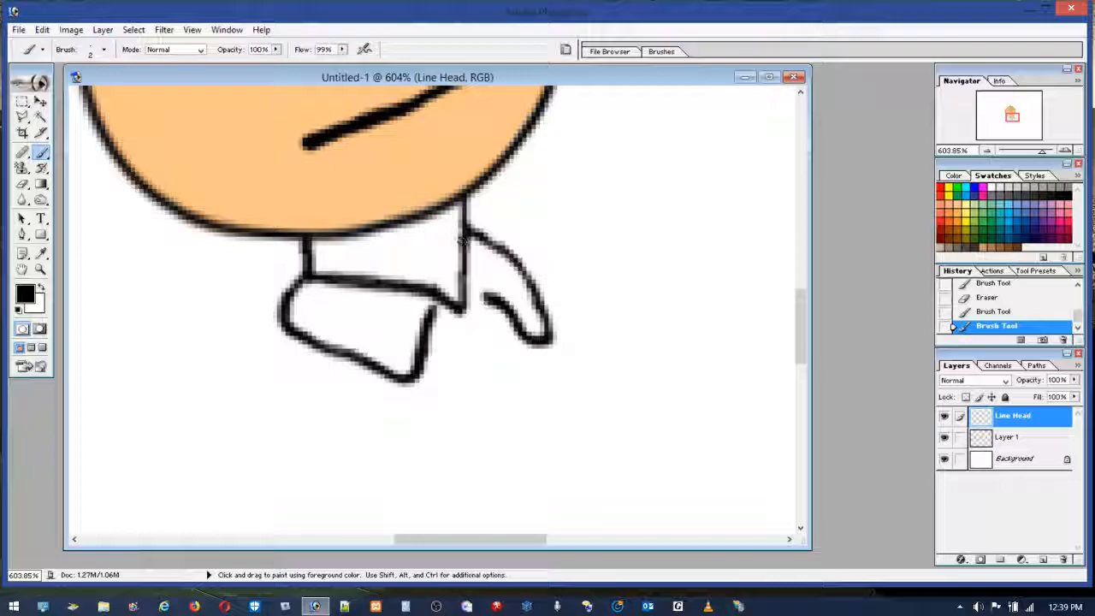
Retouch the neck lines with the 2 px Brush: thicken the right line's base, erase and redraw its upper part, and darken the left line.
left_click_drag(465, 301, 466, 261)
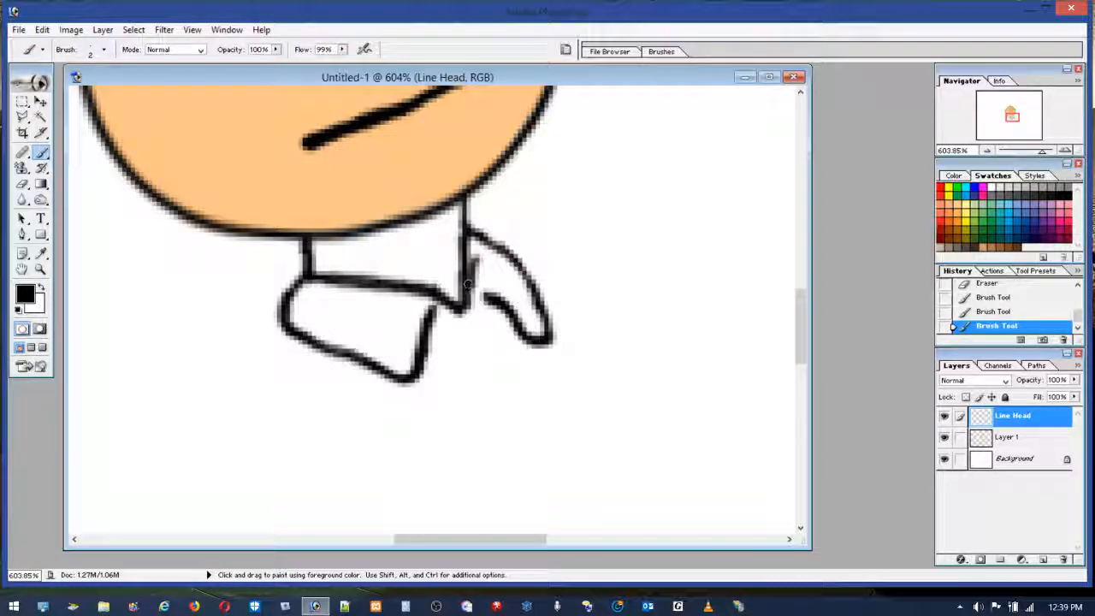
left_click_drag(469, 284, 464, 304)
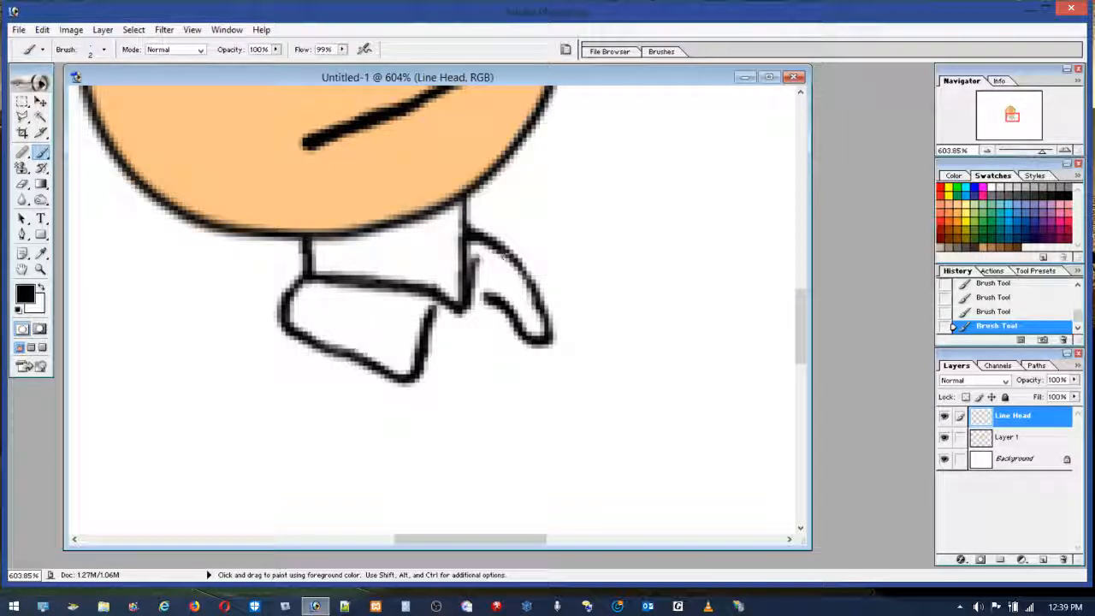
left_click(22, 183)
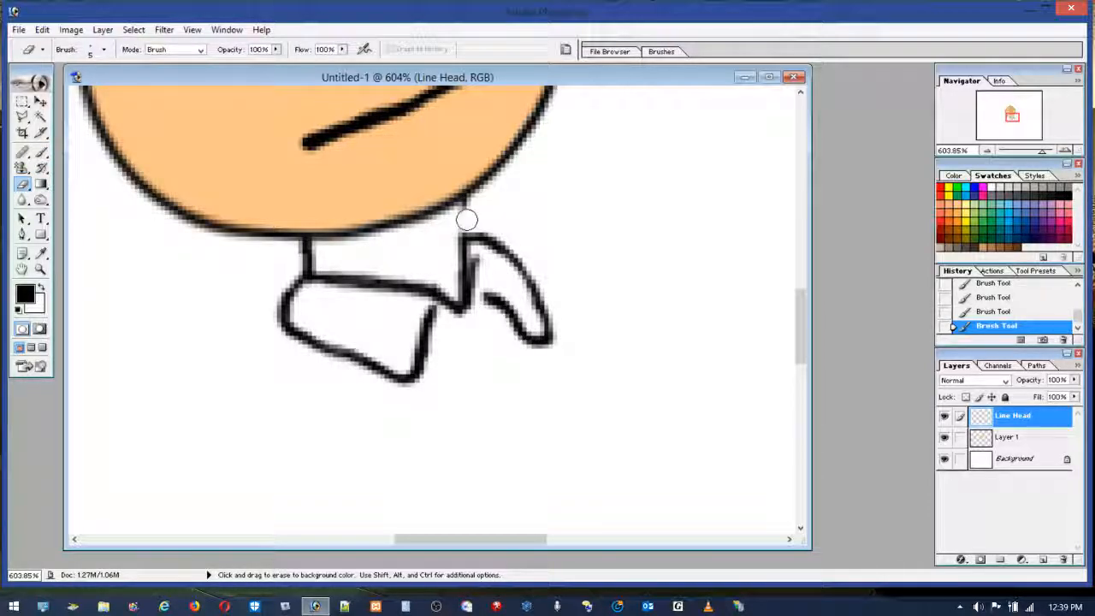
left_click(41, 153)
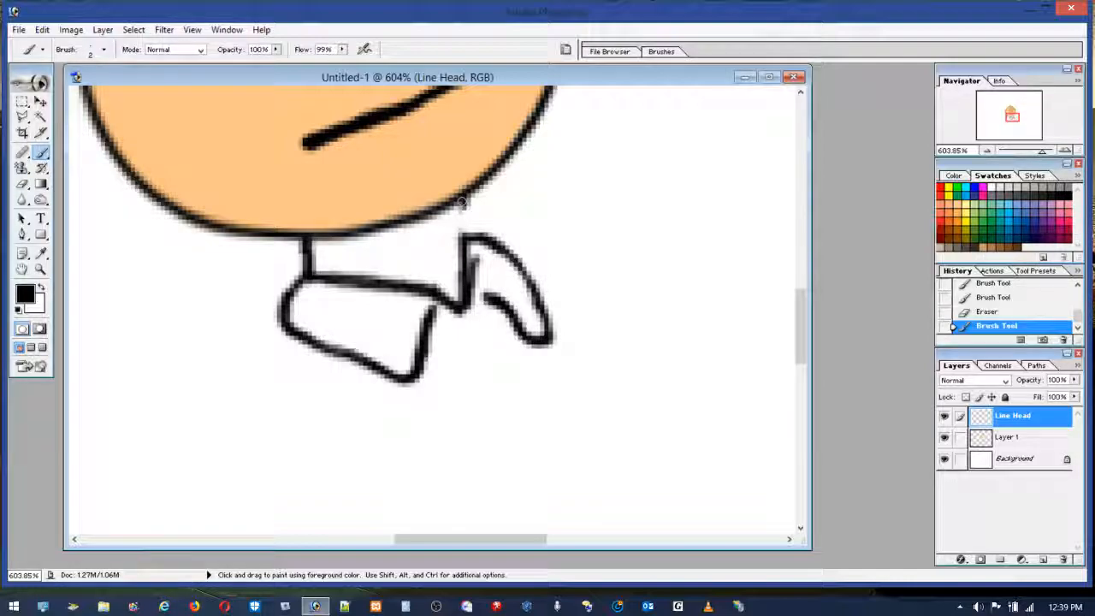
left_click_drag(467, 250, 471, 280)
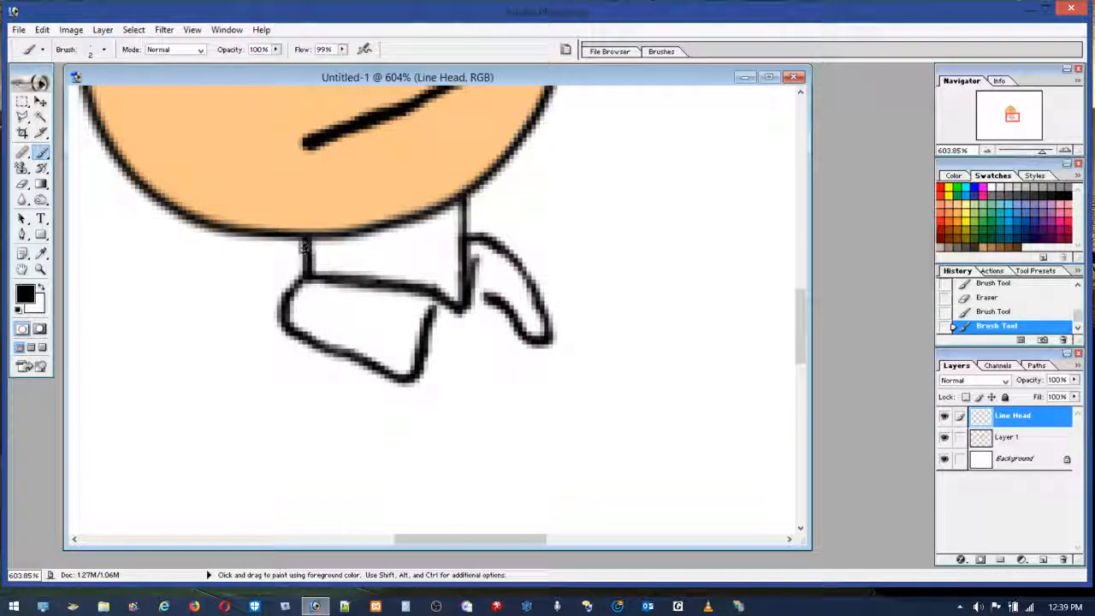
left_click_drag(306, 242, 305, 278)
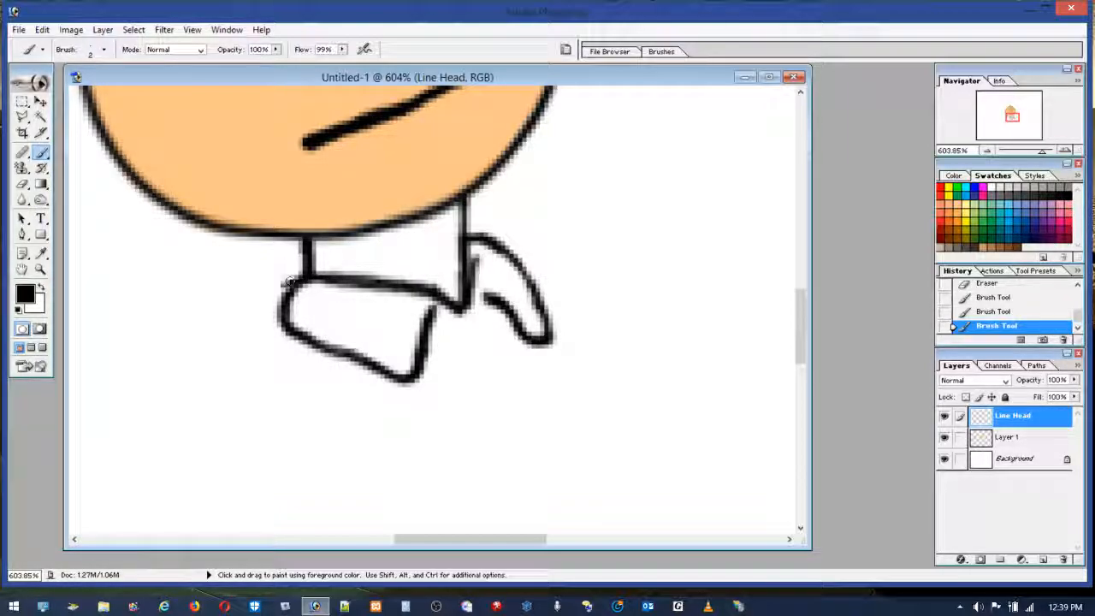
Redraw the left collar flap's rounded outer end farther out and erase the old edge inside it.
left_click_drag(268, 308, 287, 328)
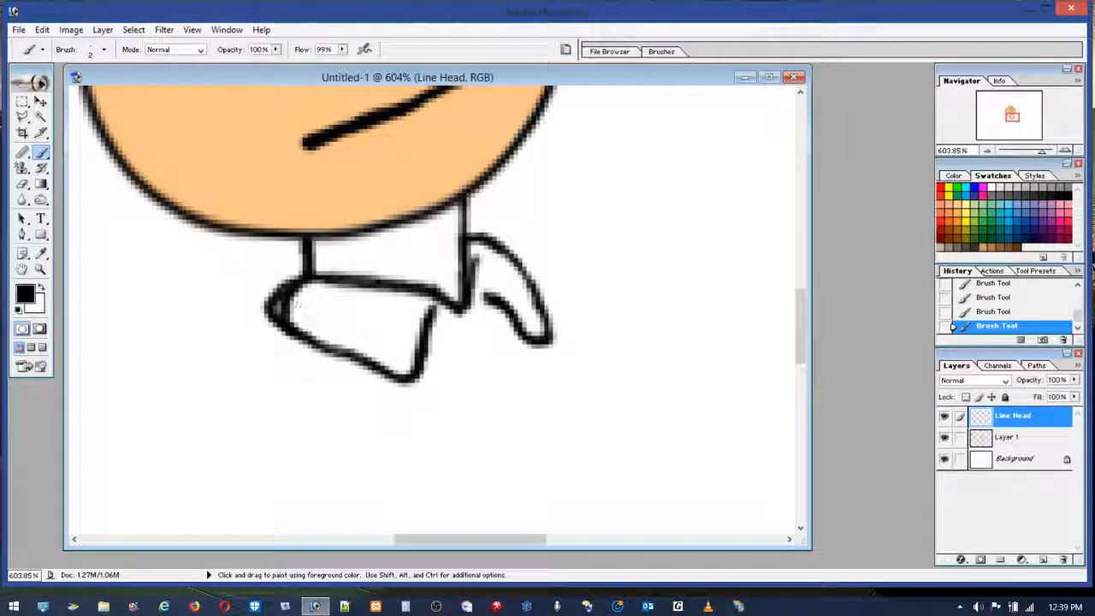
key("e")
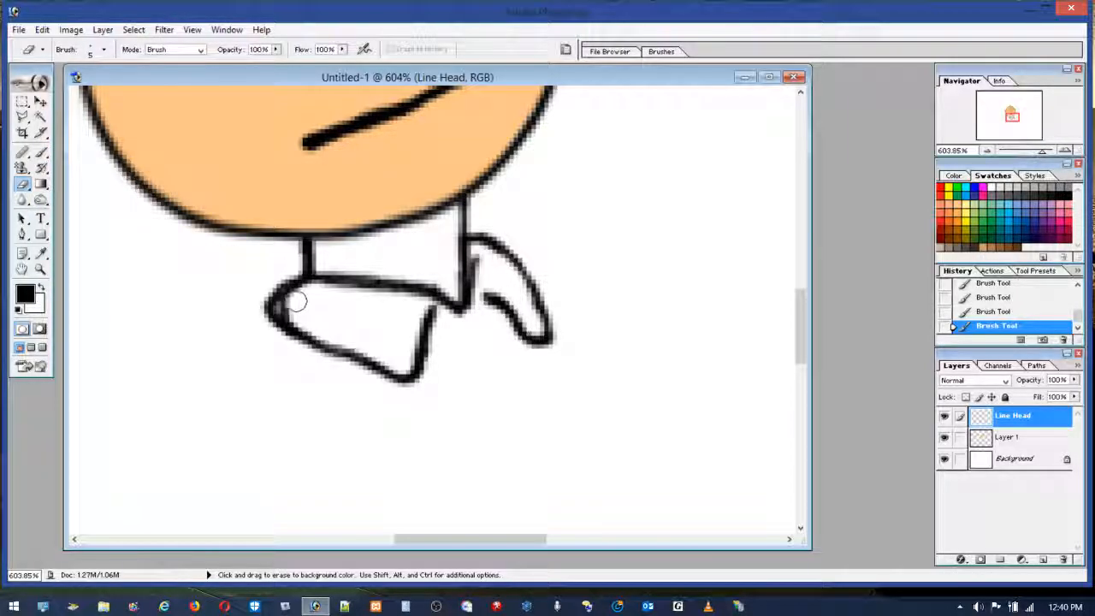
left_click_drag(299, 297, 329, 304)
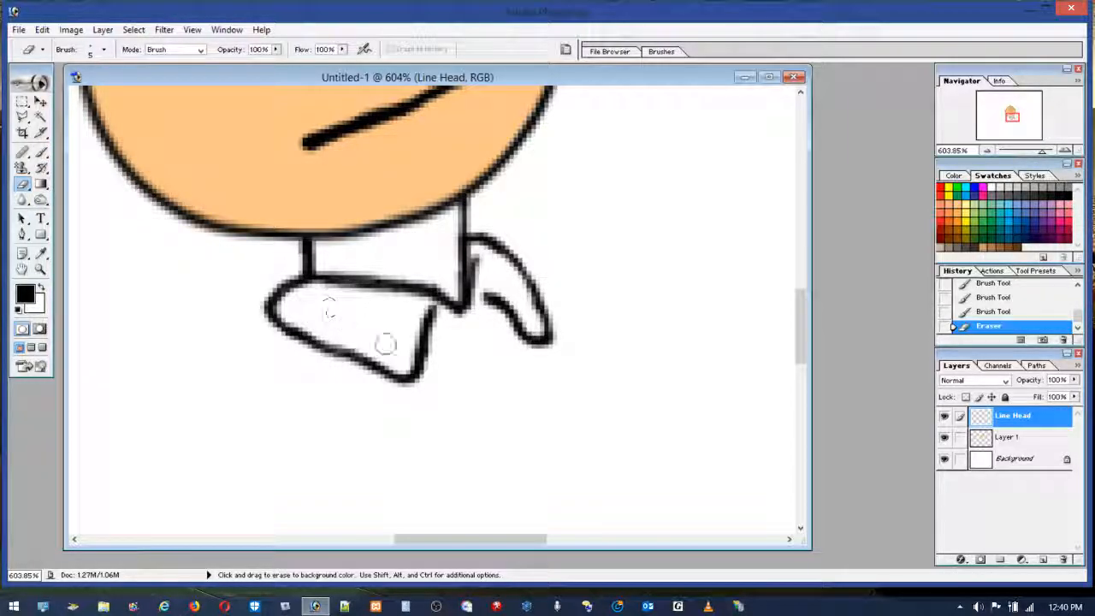
Create a new layer directly above Layer 1.
double_click(41, 269)
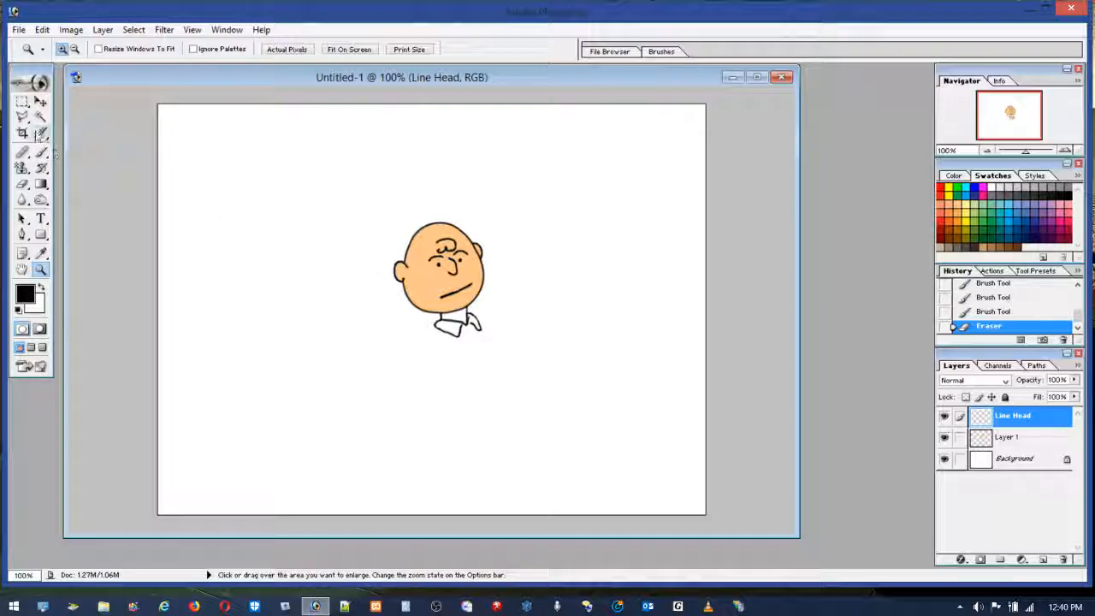
left_click(23, 117)
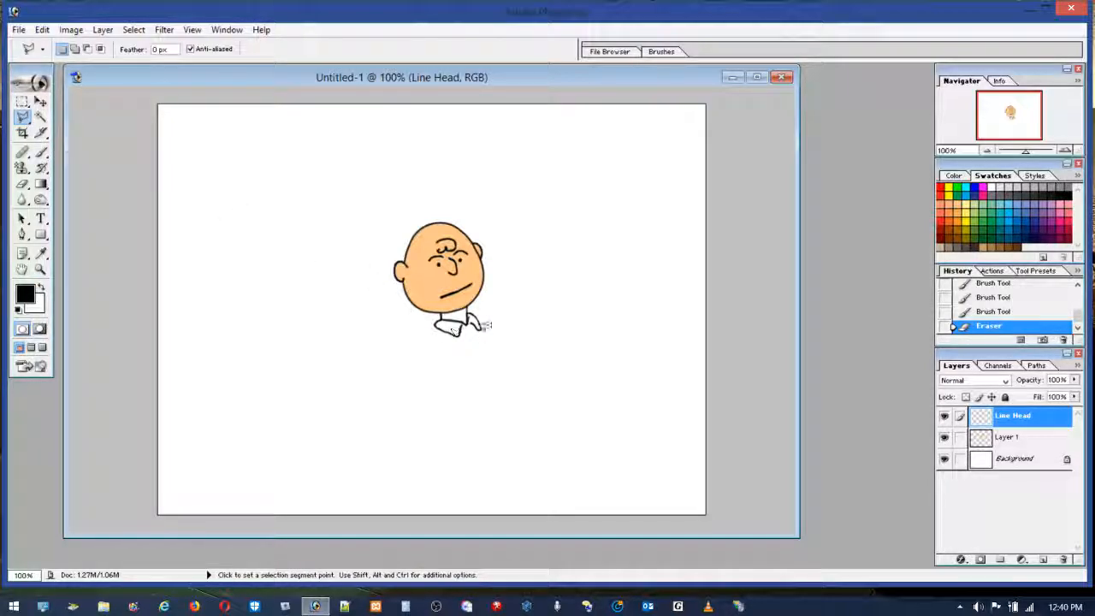
left_click(1014, 441)
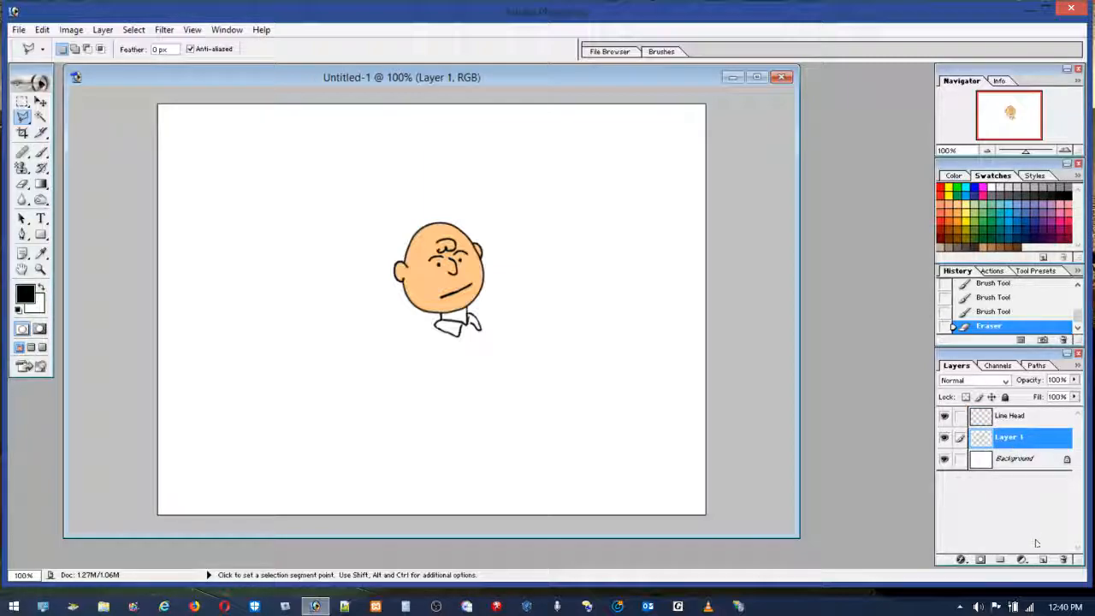
left_click(1042, 558)
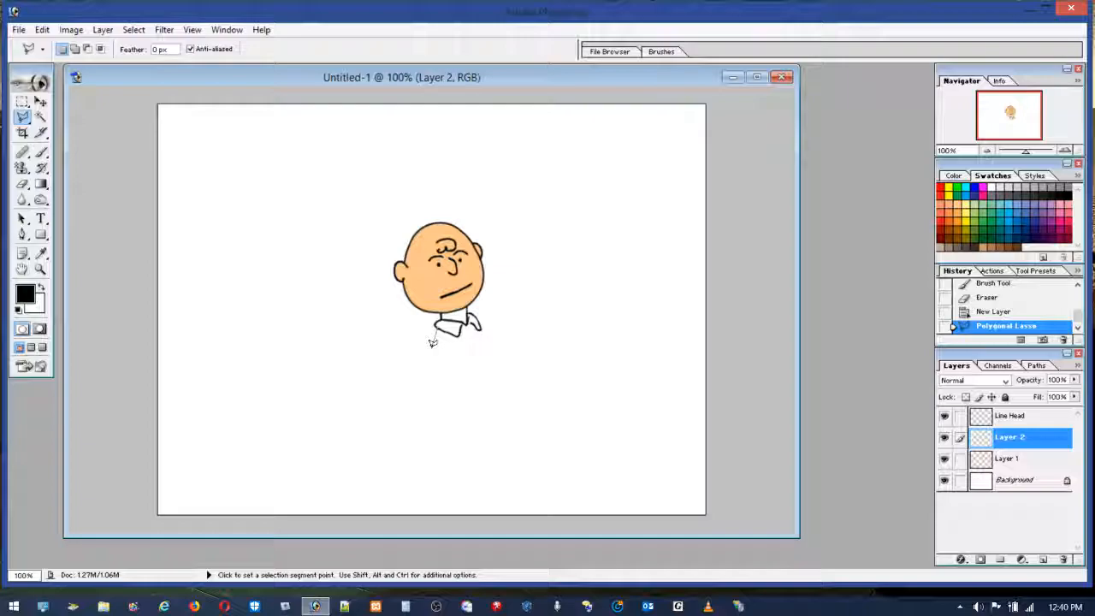
Outline the shirt body below the collar with the Polygonal Lasso and close the selection loosely around the head.
left_click(423, 401)
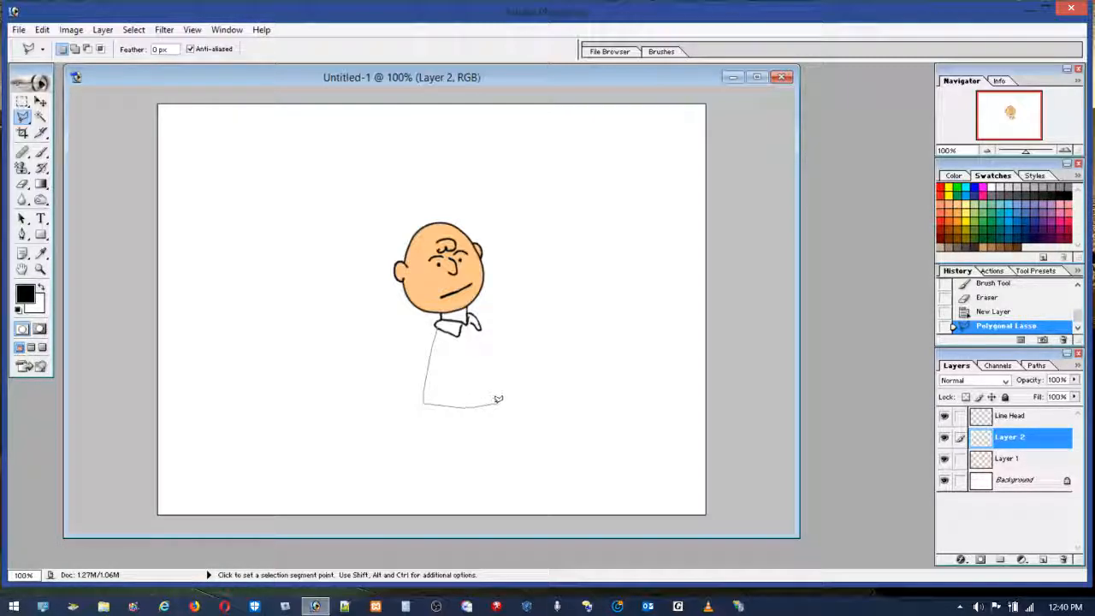
left_click(504, 399)
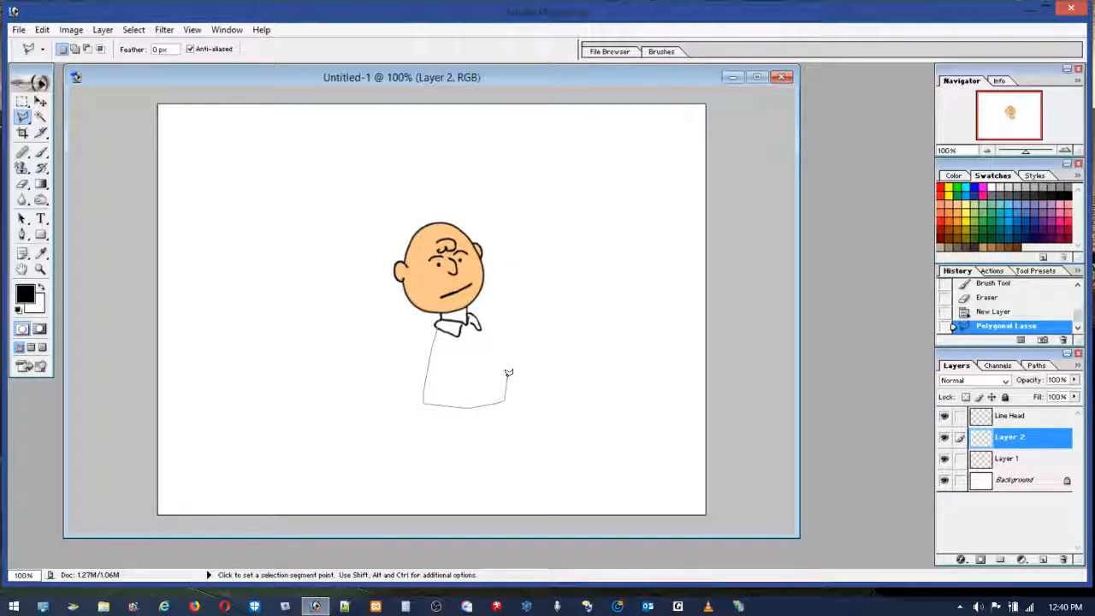
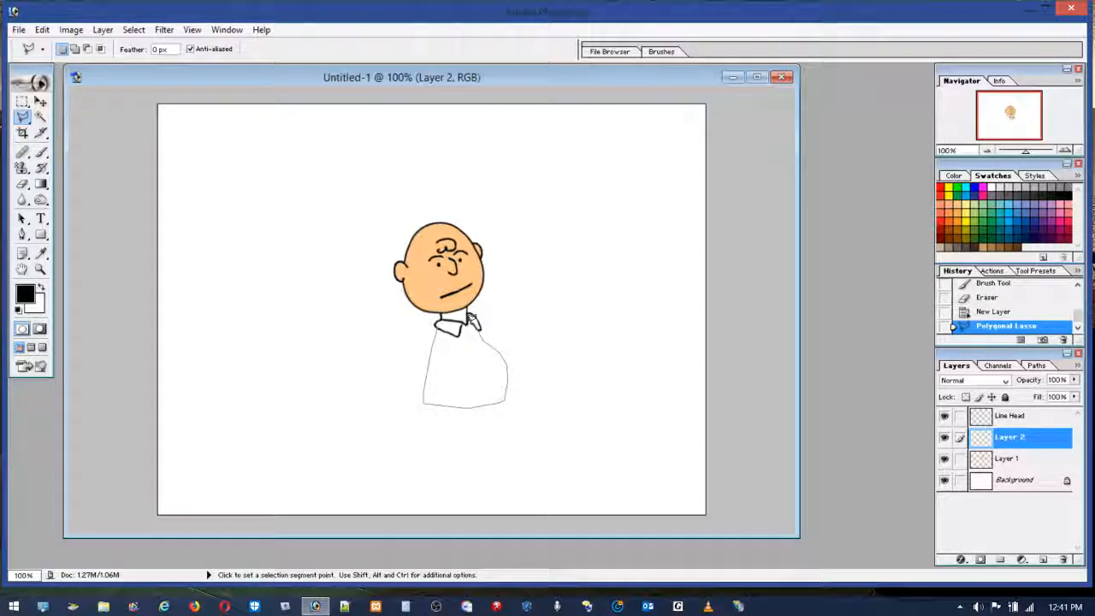
left_click(473, 307)
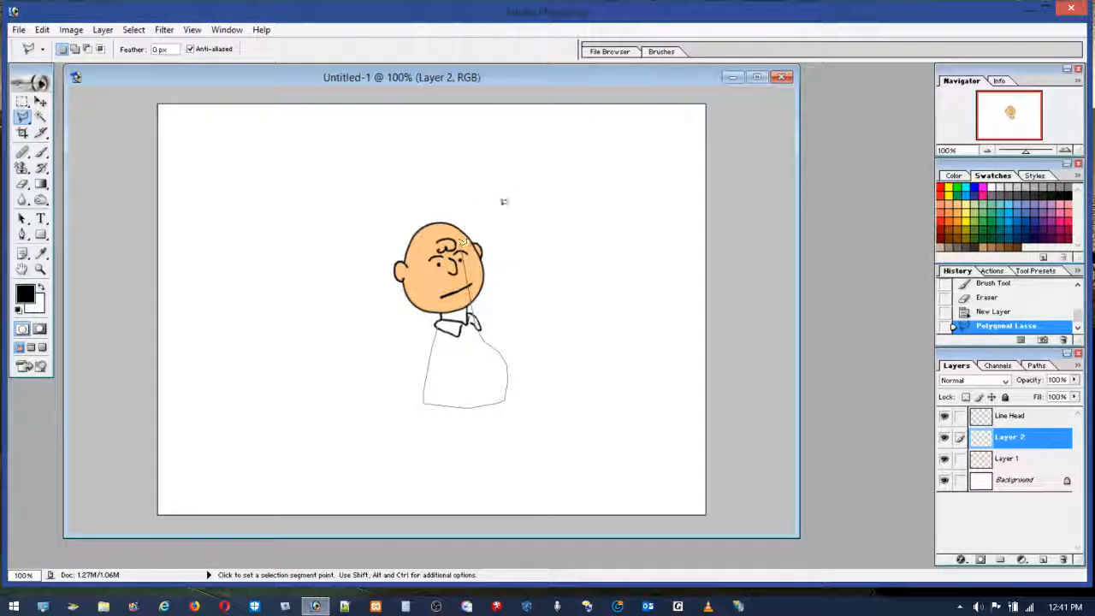
left_click(523, 200)
left_click(355, 160)
left_click(314, 305)
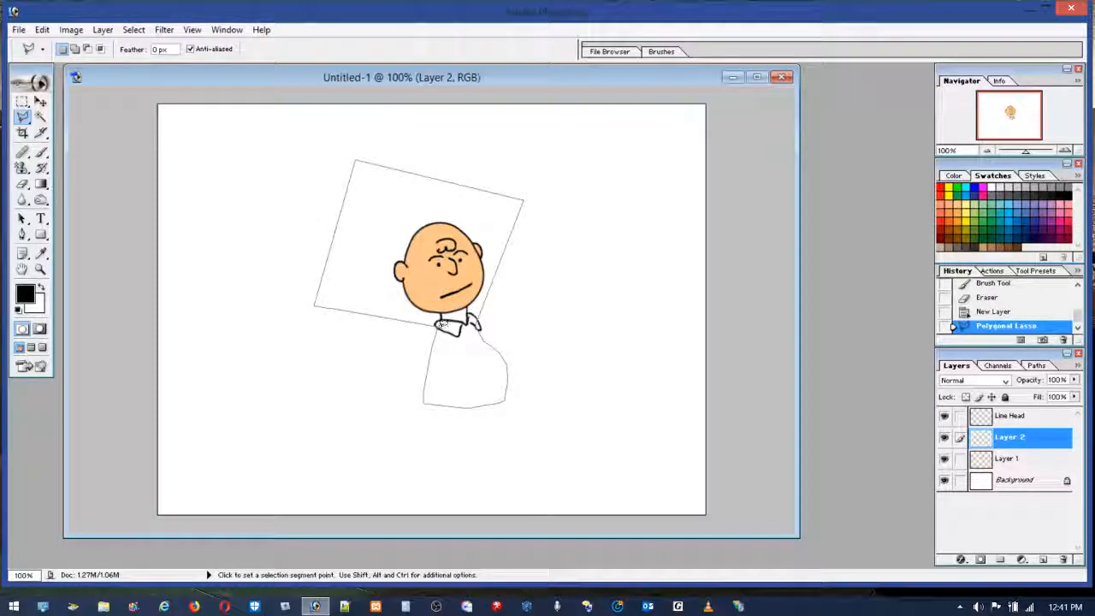
double_click(441, 322)
key("ctrl+d")
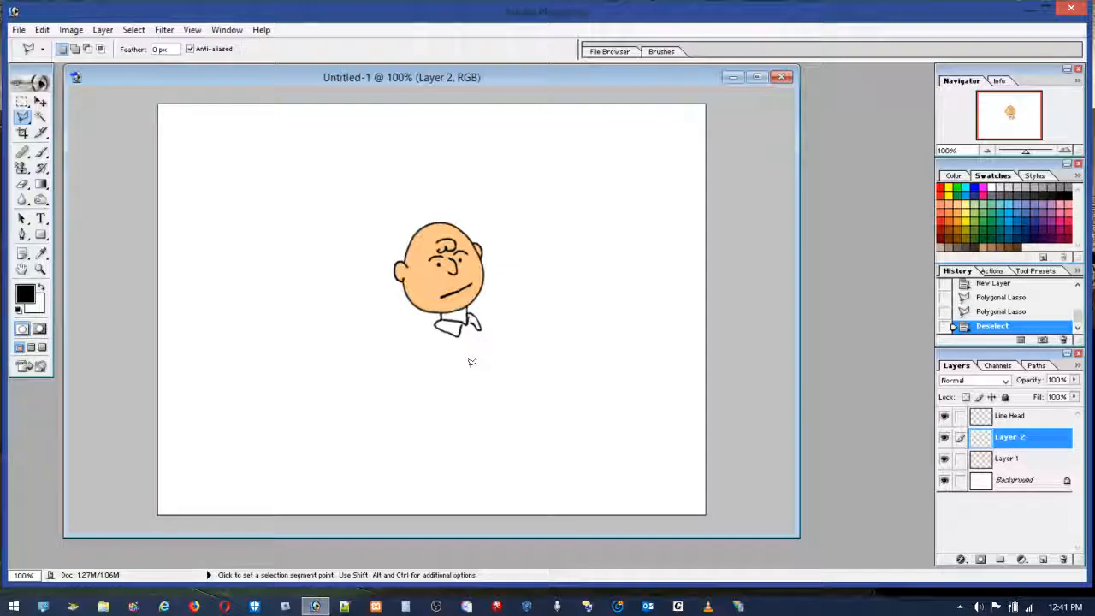
left_click(42, 29)
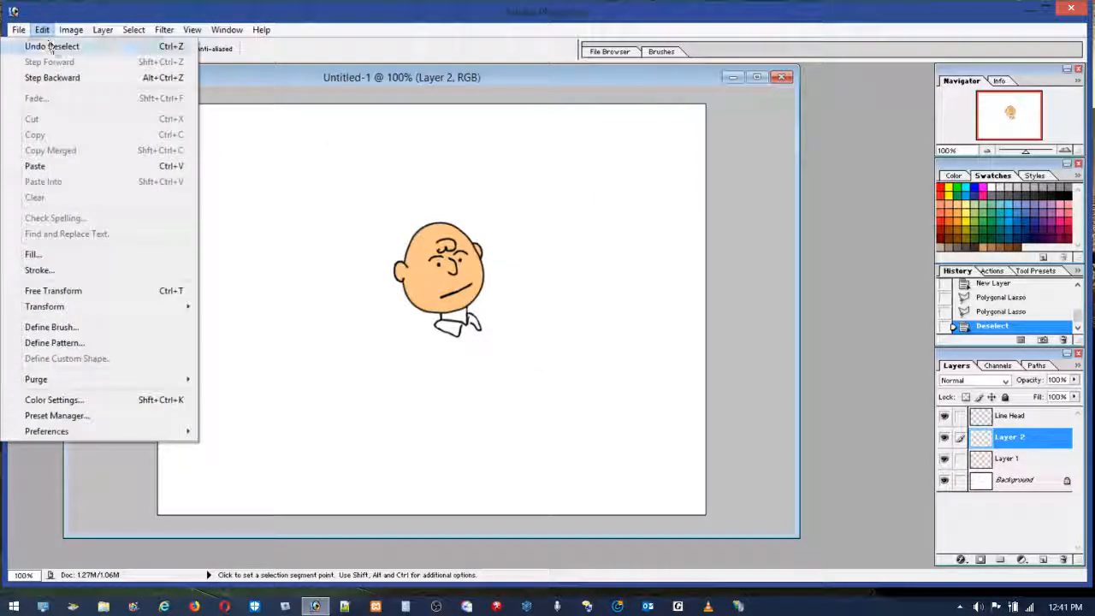
left_click(53, 48)
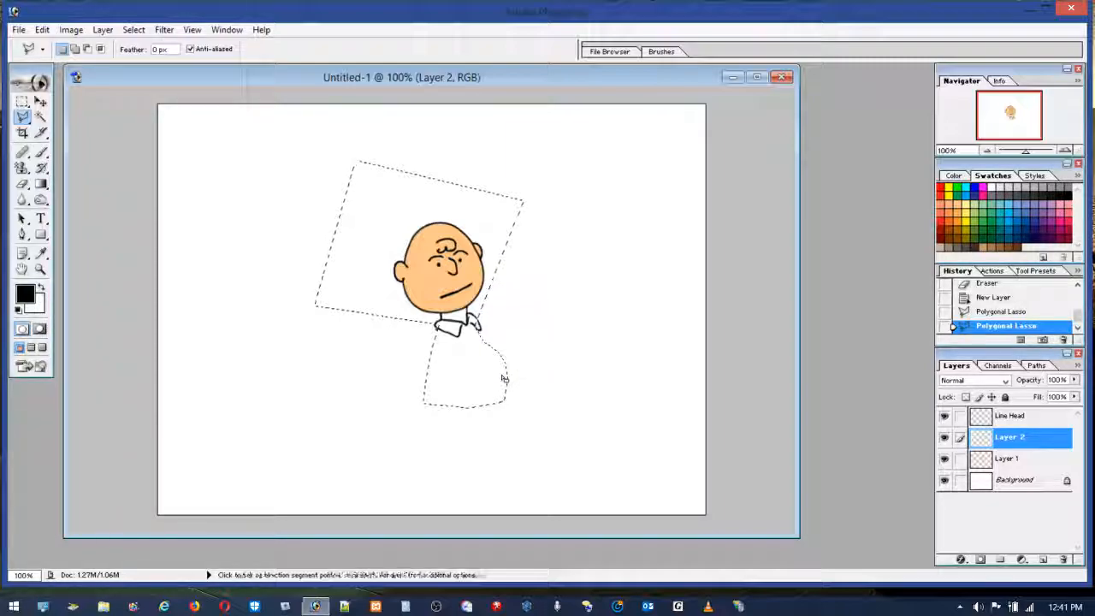
Subtract a sliver along the shirt's right shoulder from the selection with the Polygonal Lasso to flatten its bulge into a smoother curve.
left_click(40, 269)
left_click_drag(351, 267, 562, 459)
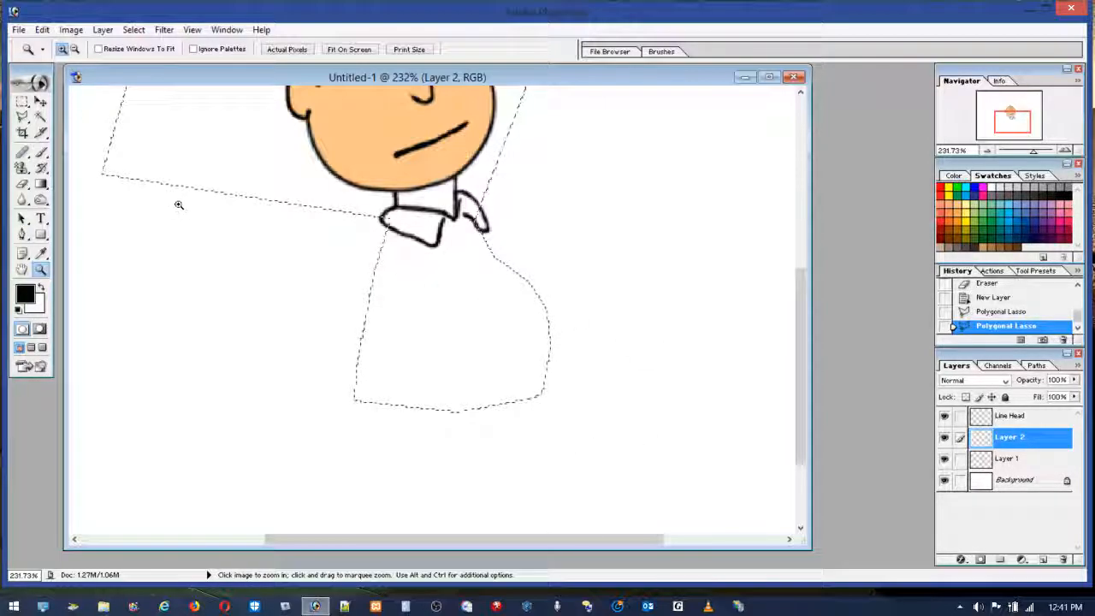
left_click(22, 116)
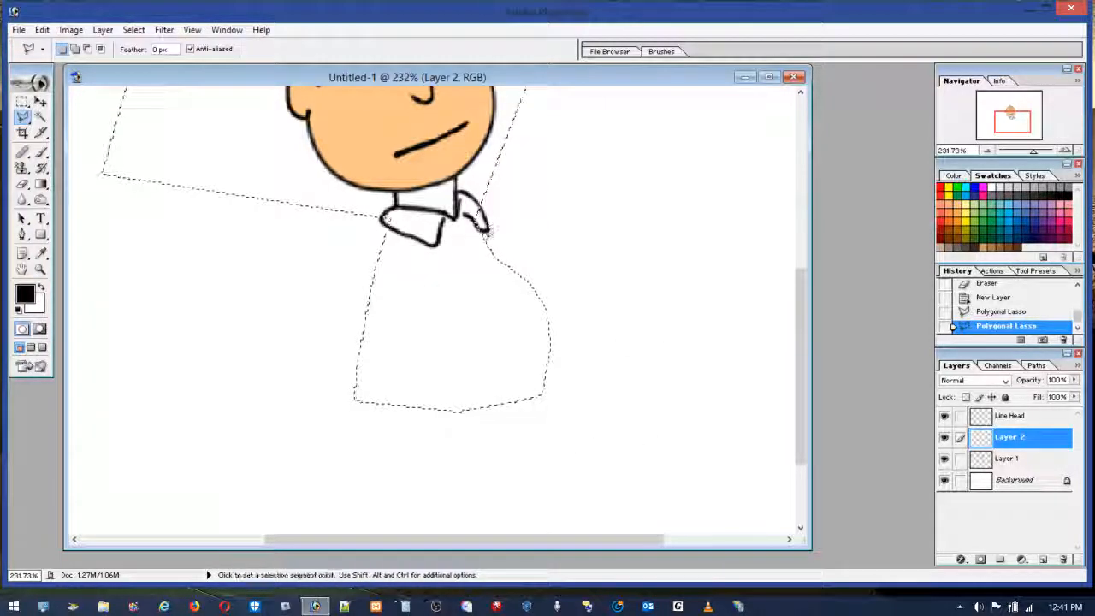
key("alt")
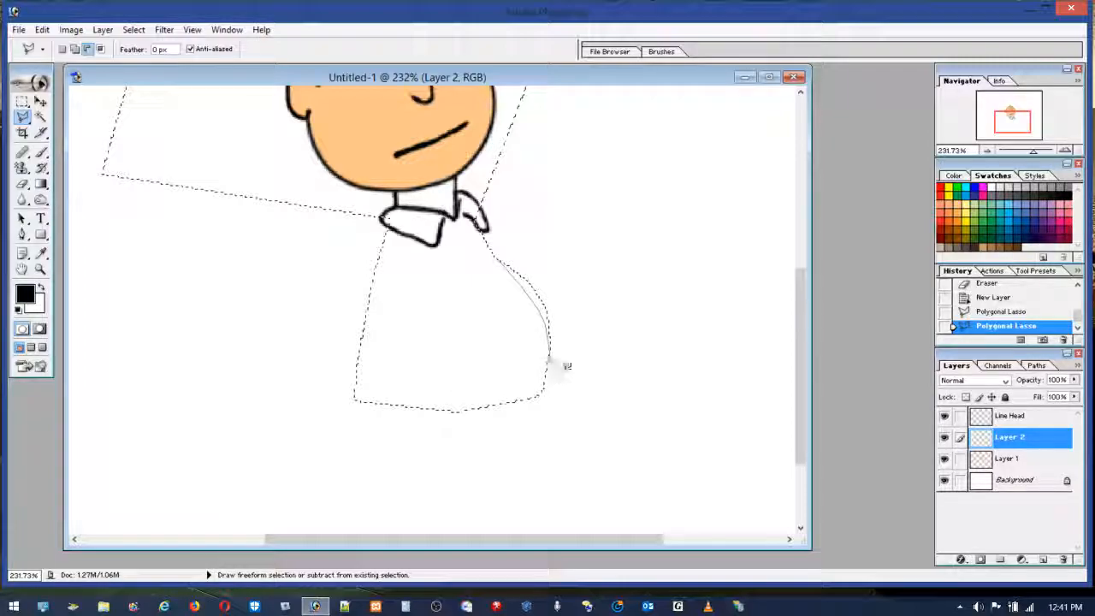
left_click(520, 213, "alt")
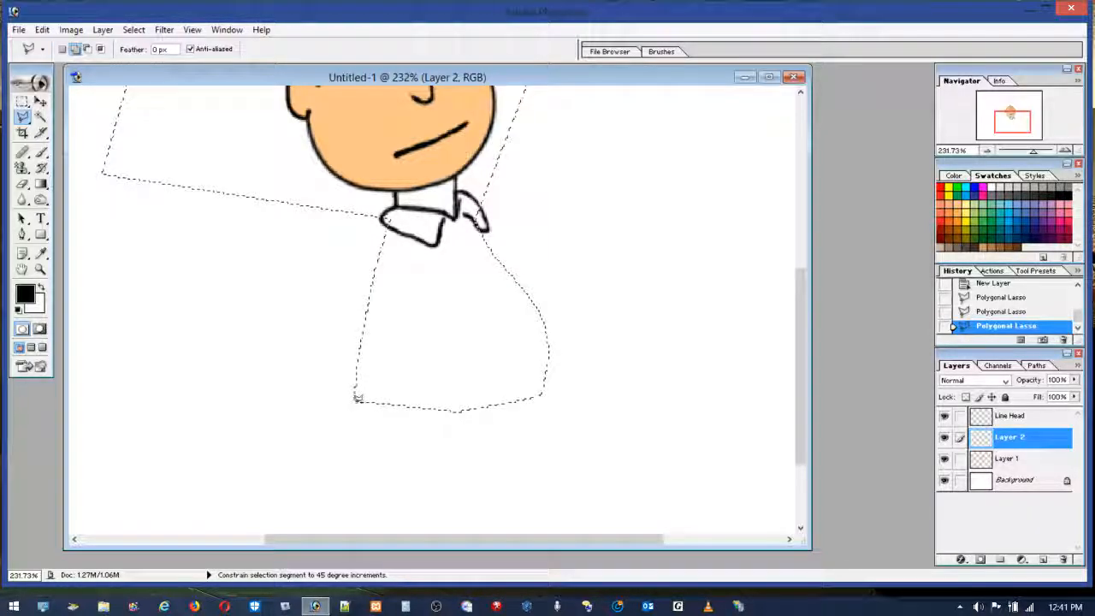
Add a thin curved strip along the shirt's bottom hem to the selection with the Polygonal Lasso.
left_click(355, 401, "shift")
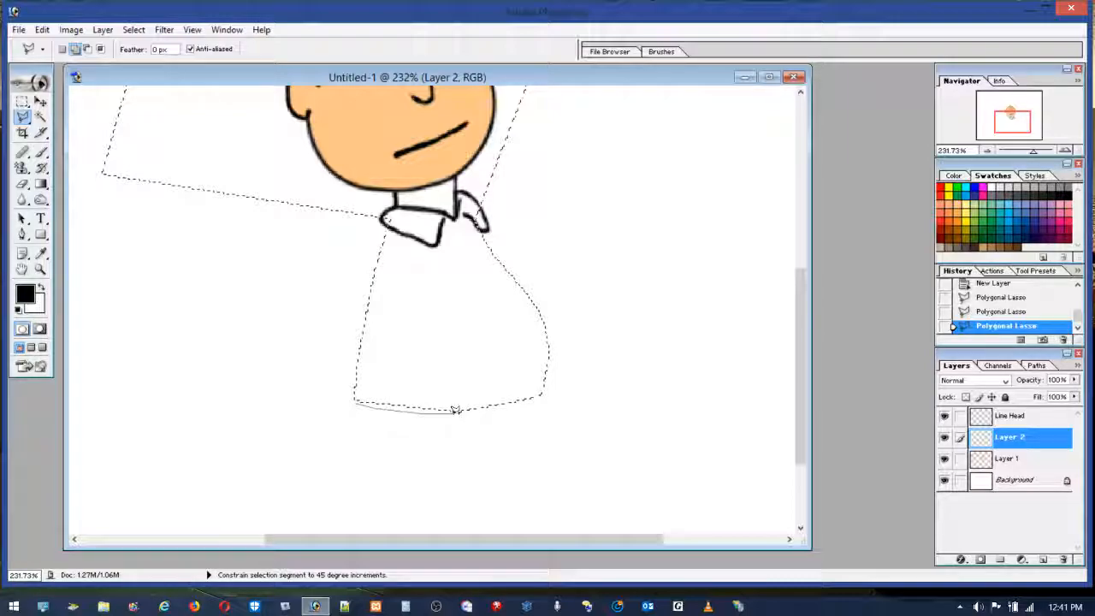
left_click(539, 394)
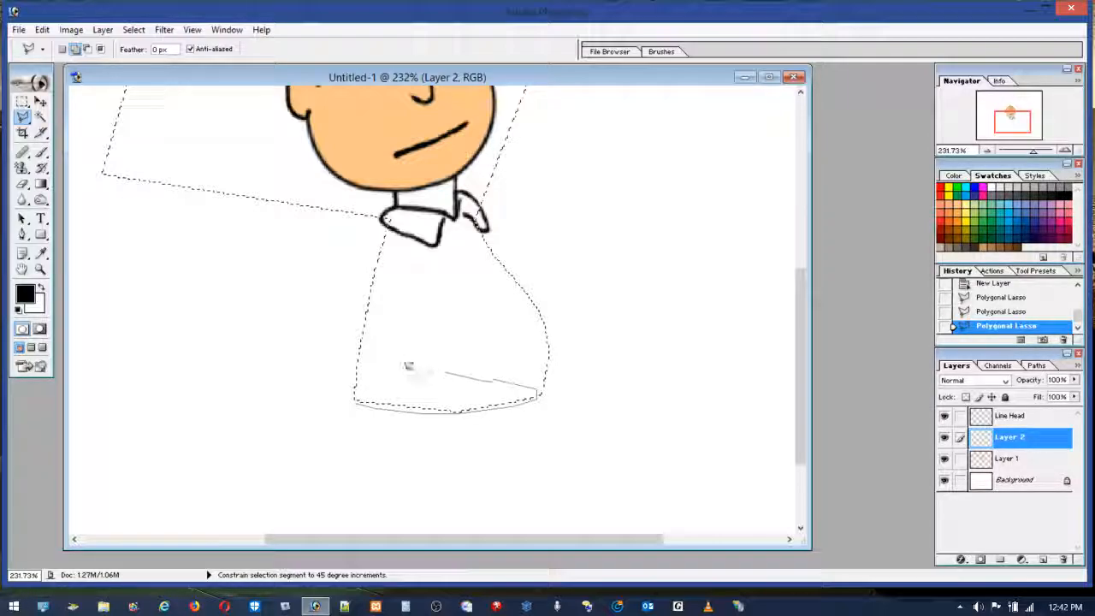
left_click(356, 389)
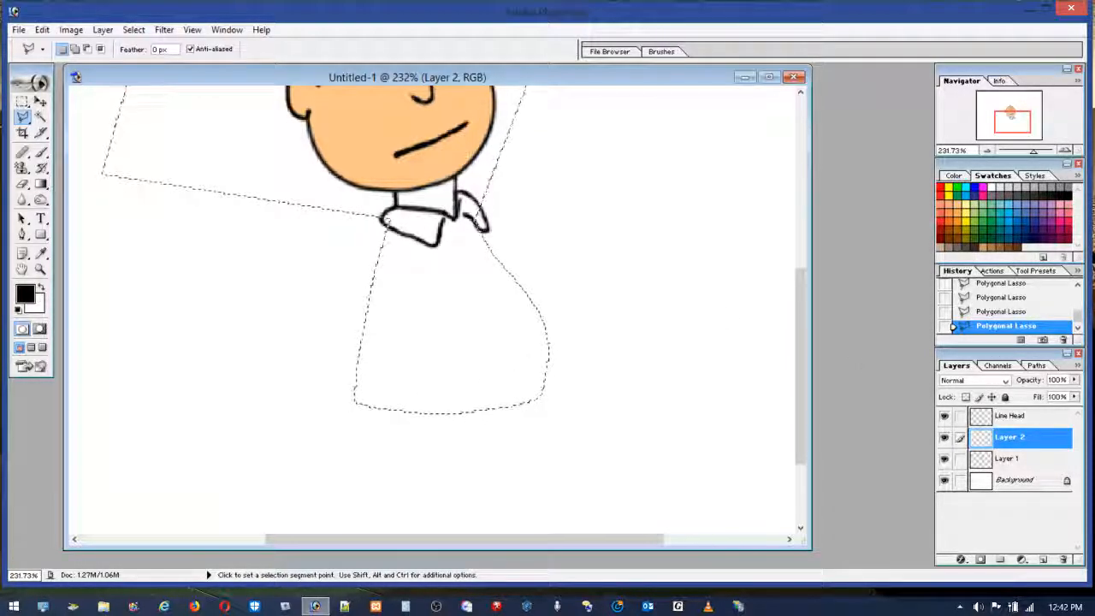
Paint the selected shirt body solid yellow on Layer 2 with a 42 px Brush.
left_click(968, 216)
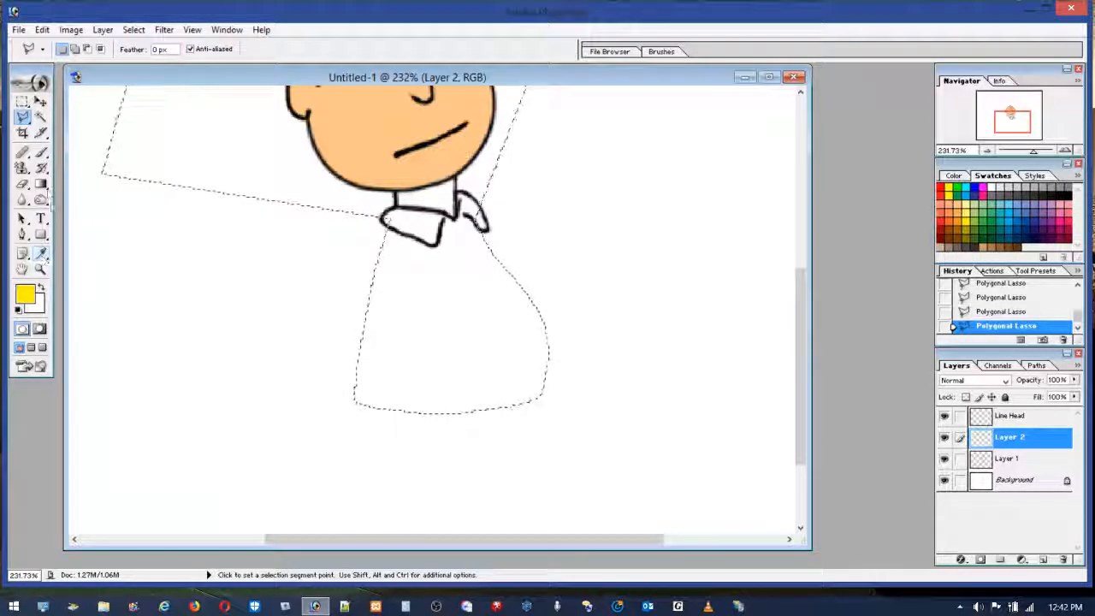
left_click(41, 153)
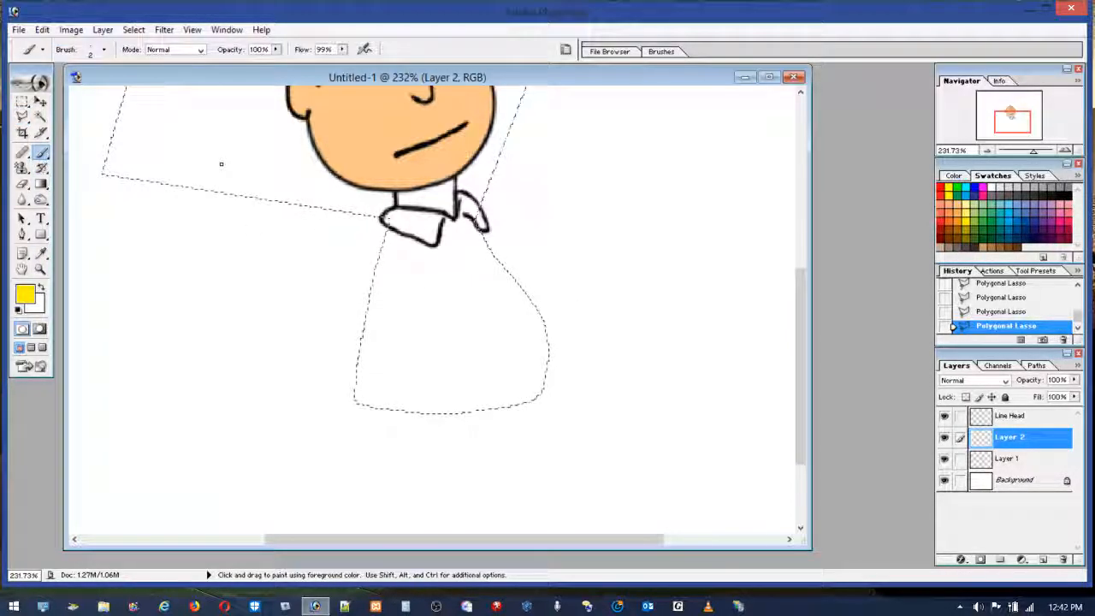
left_click(91, 52)
left_click_drag(17, 86, 59, 86)
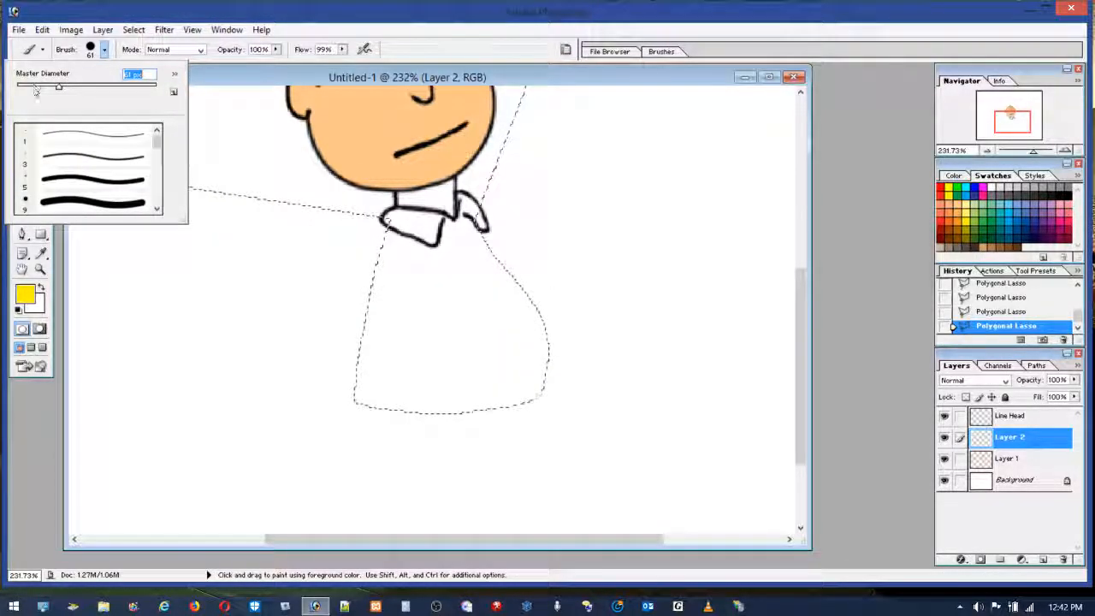
left_click(425, 262)
mouse_move(425, 262)
left_mouse_down()
mouse_move(418, 248)
mouse_move(408, 257)
left_mouse_up()
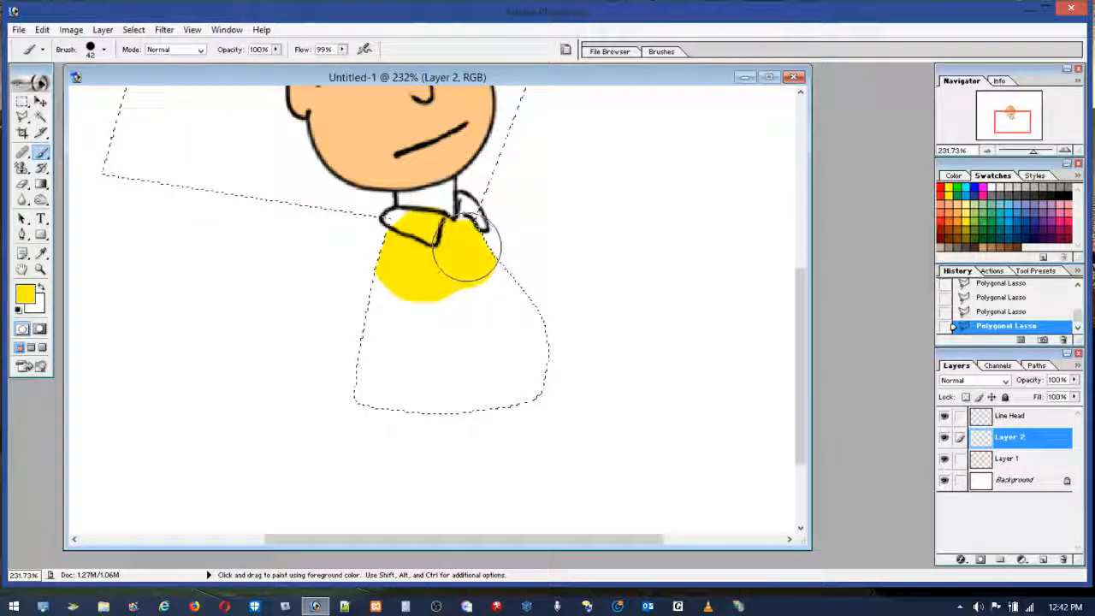
left_click_drag(483, 257, 386, 283)
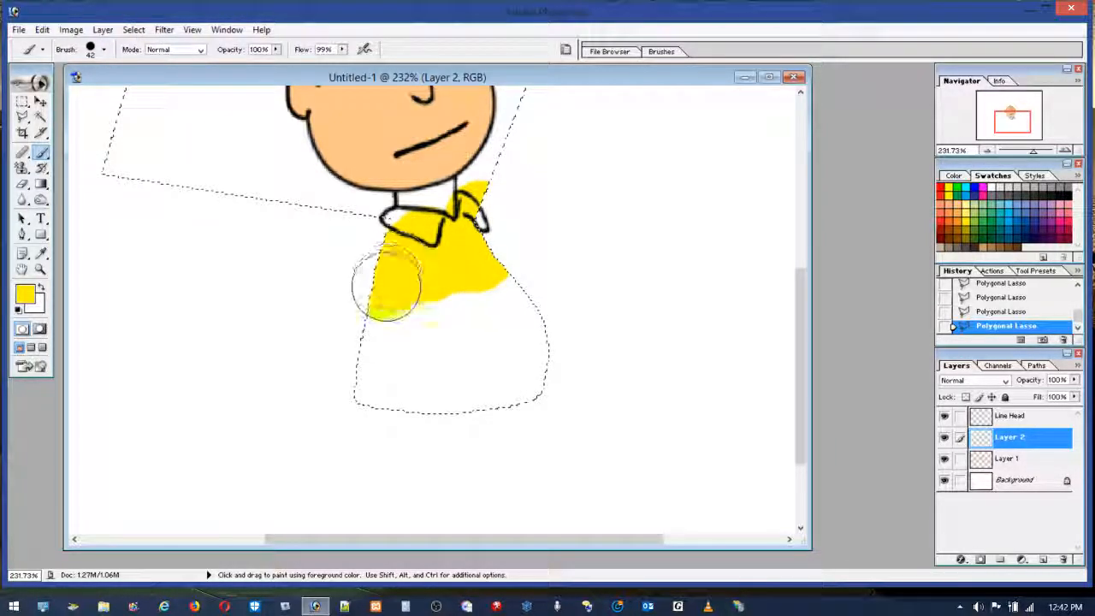
left_click_drag(376, 384, 503, 400)
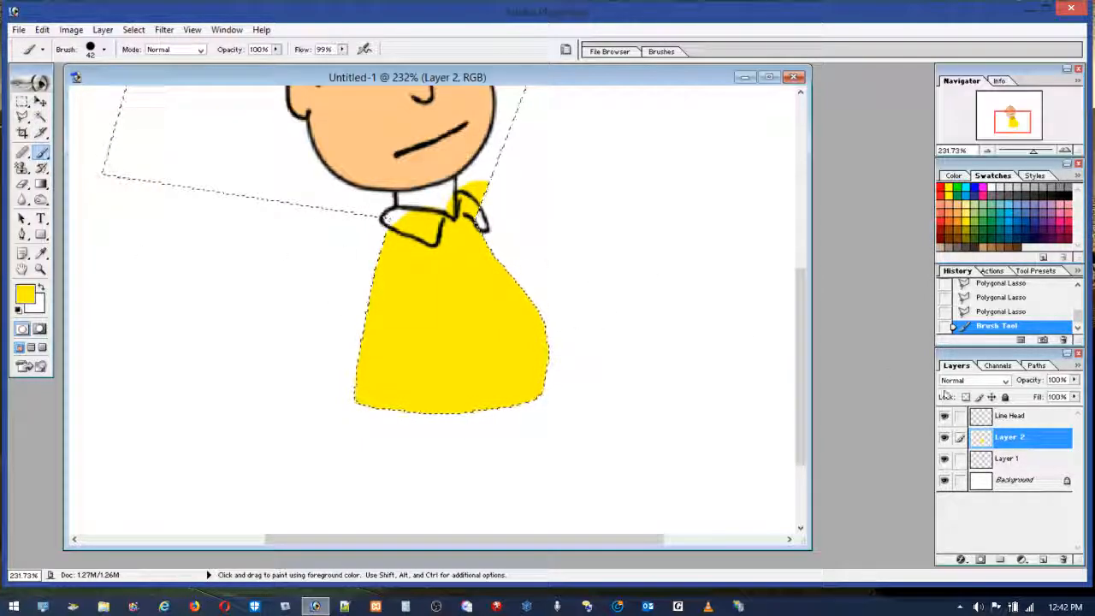
Create a new layer above Line Head and apply a centred black Stroke along the shirt selection's edge.
left_click(1011, 415)
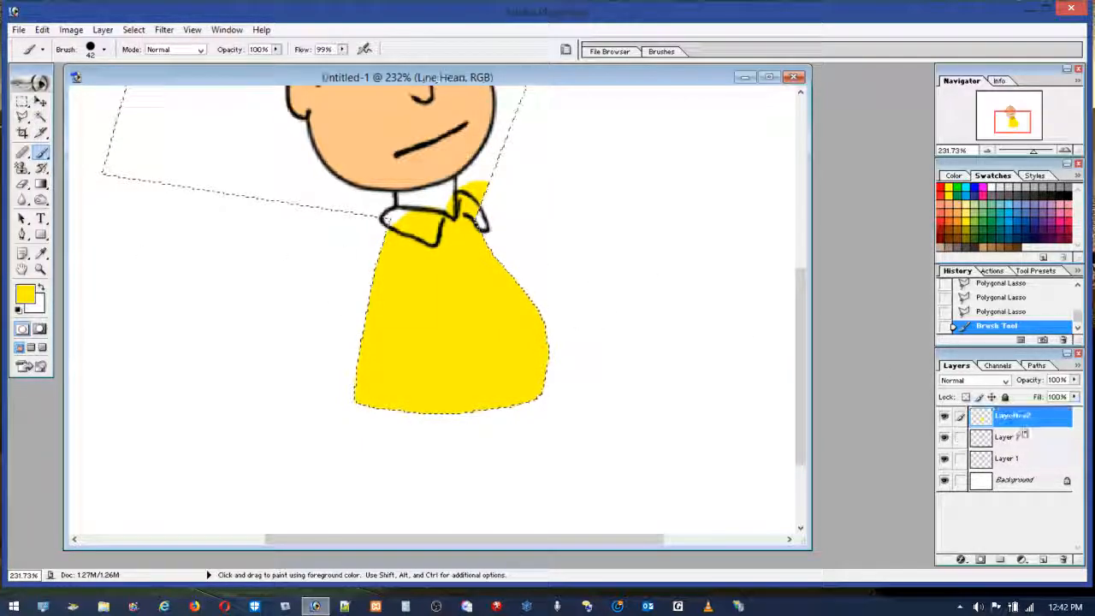
left_click(1043, 559)
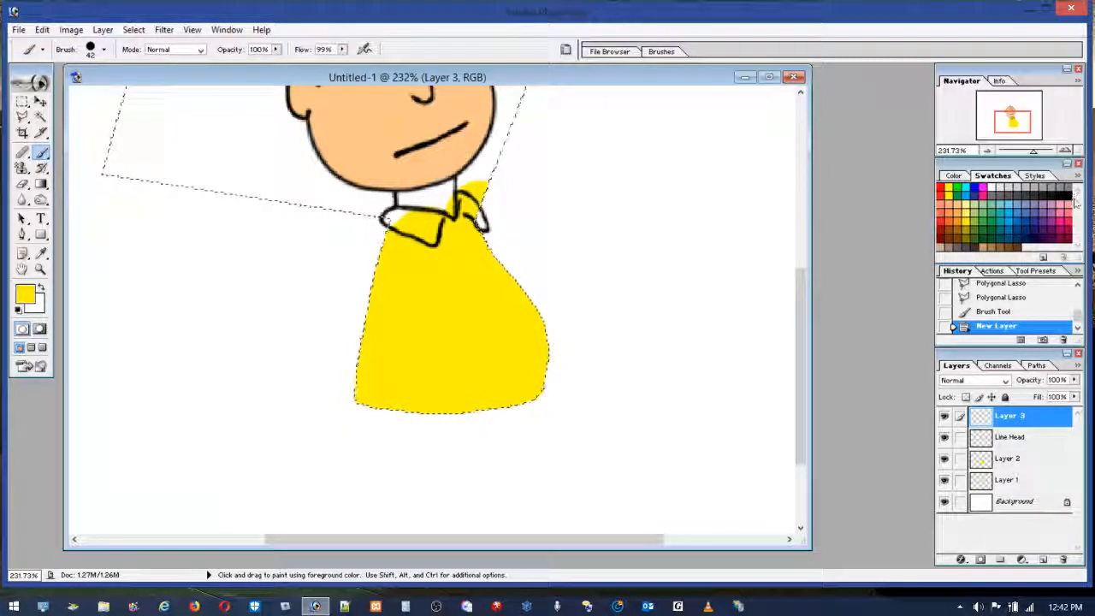
left_click(1068, 192)
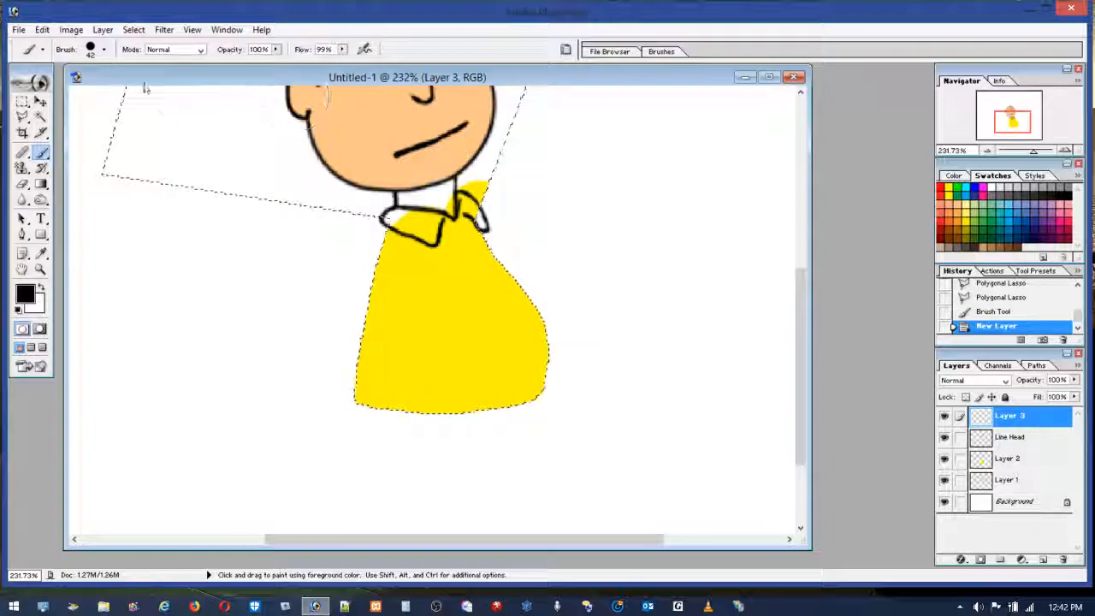
left_click(42, 29)
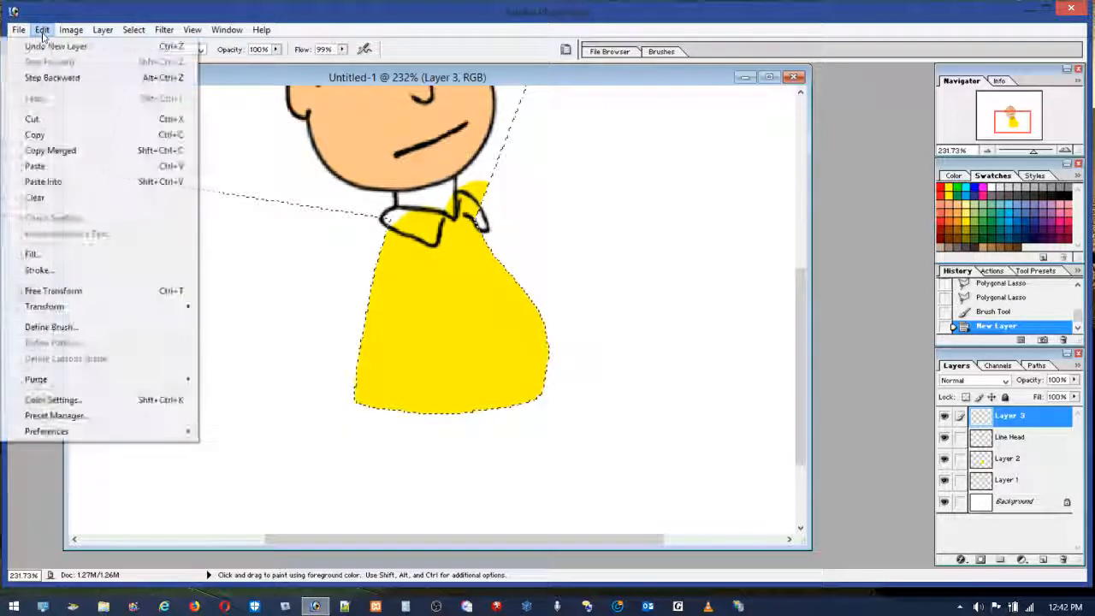
left_click(39, 270)
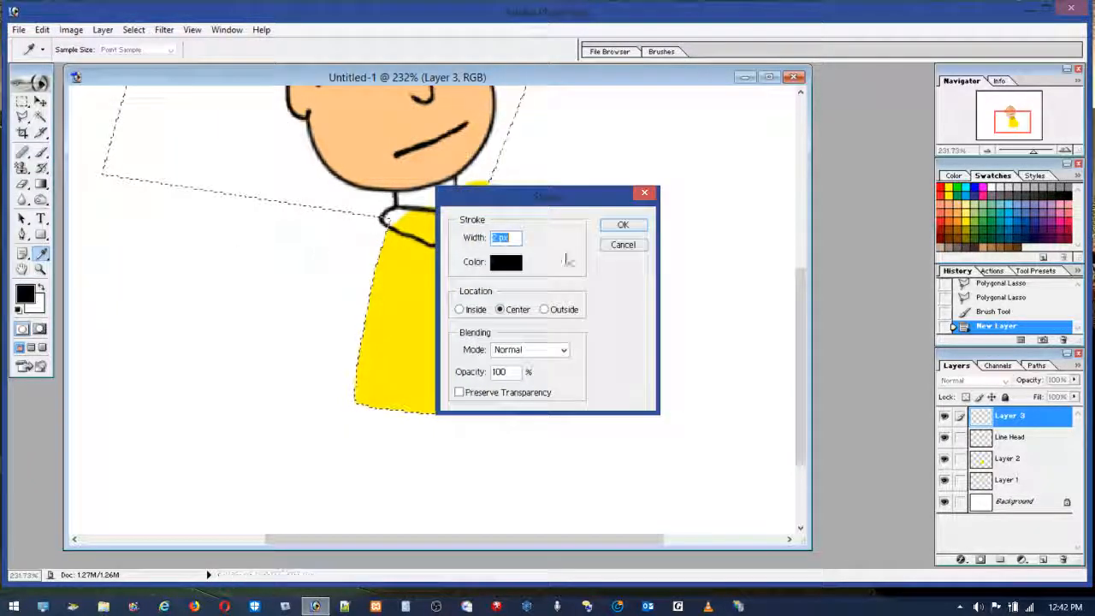
left_click(622, 226)
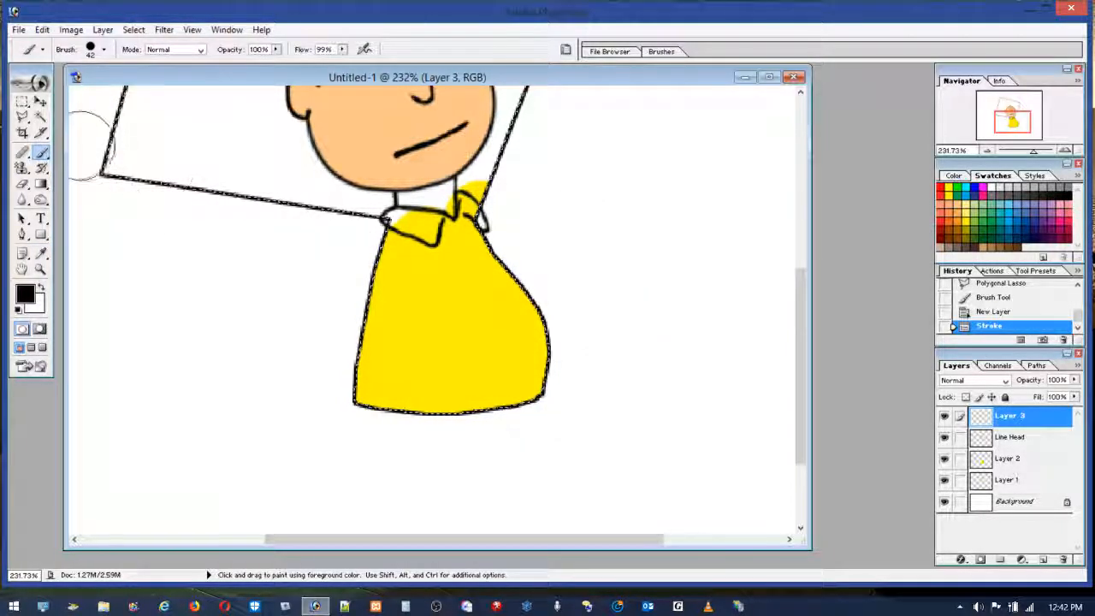
Select the stray outline around the head with combined rectangular marquees, avoiding the shirt body, and delete it from Layer 3.
key("m")
left_click(359, 168)
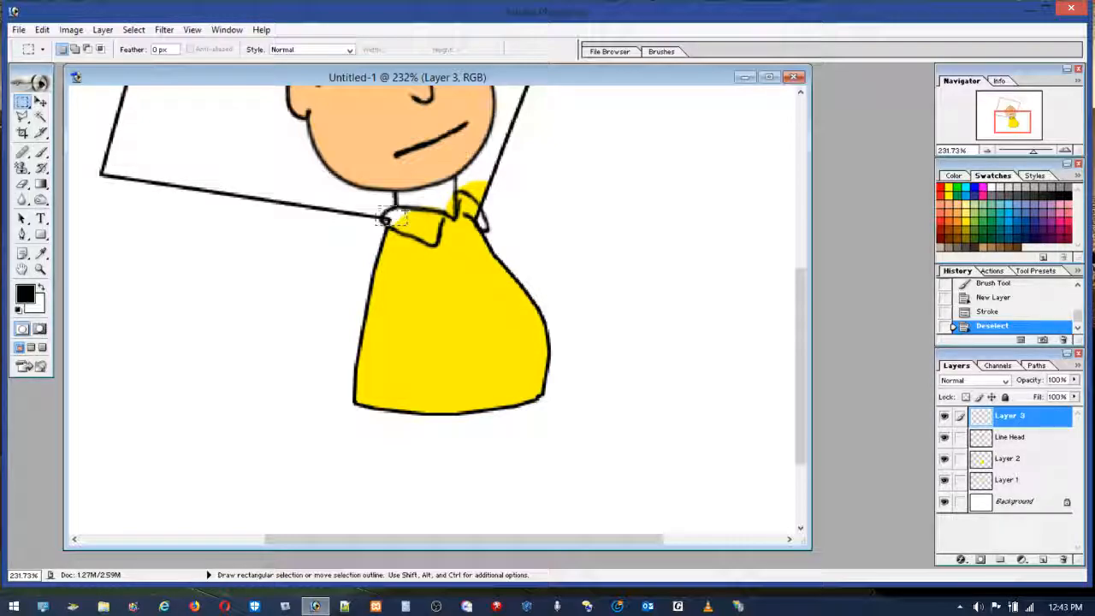
left_click_drag(408, 205, 408, 206)
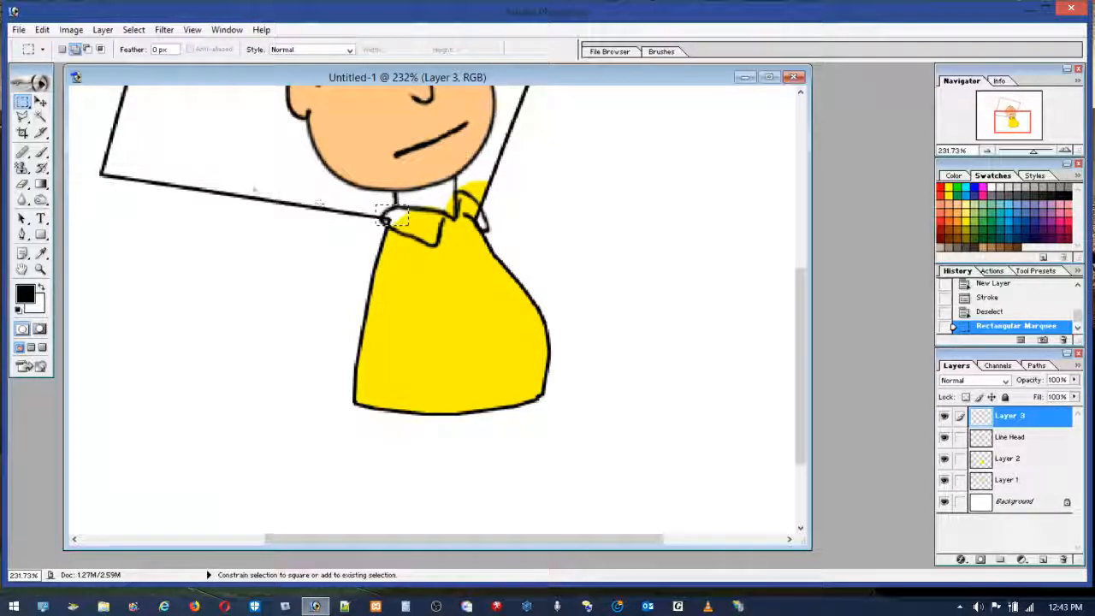
left_click_drag(79, 163, 393, 218)
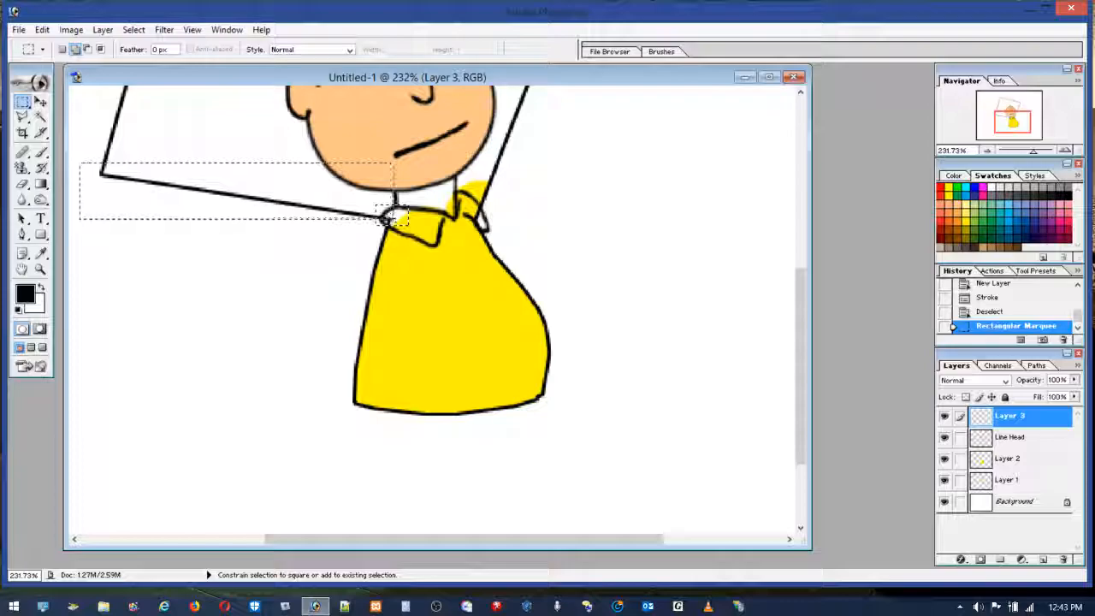
left_click_drag(474, 223, 566, 169)
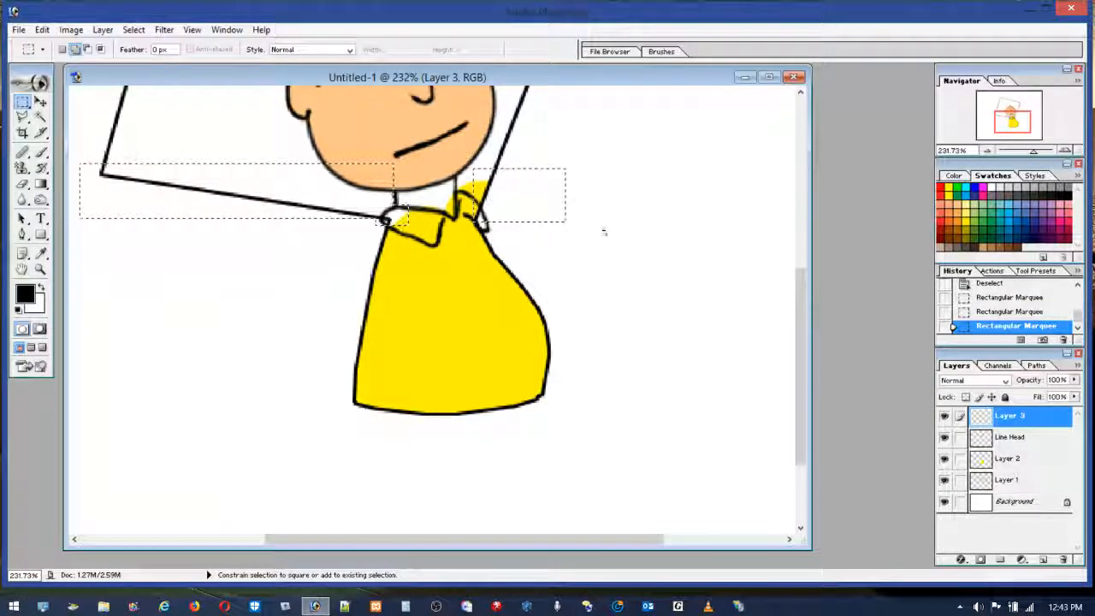
scroll(624, 291, "down", 3)
scroll(618, 317, "up", 10)
scroll(617, 321, "down", 5)
left_click_drag(800, 372, 795, 271)
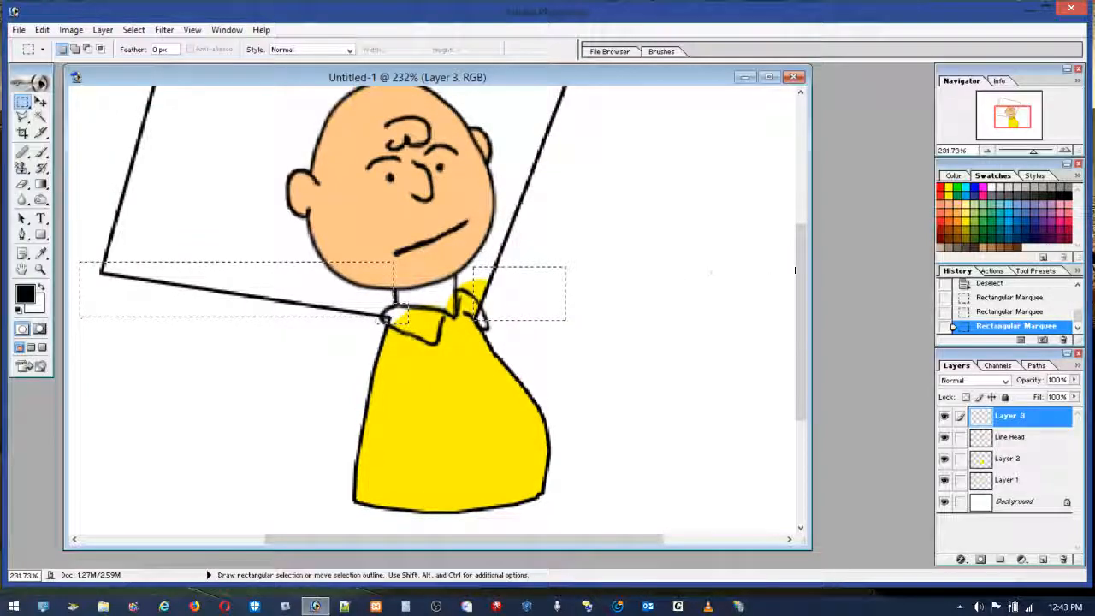
left_click(1023, 155)
key("shift")
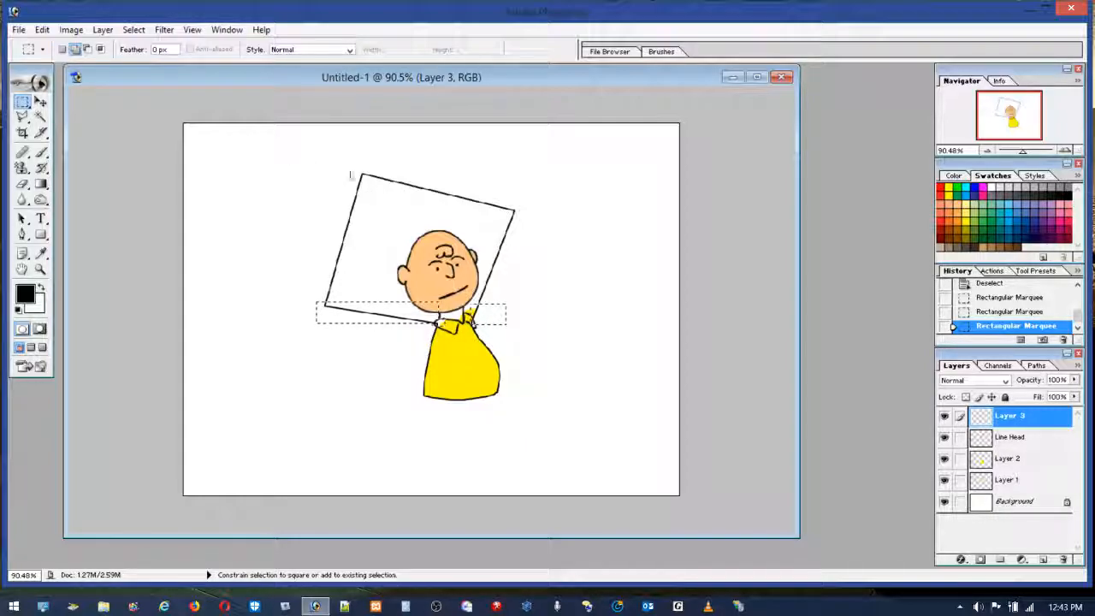
right_click(503, 276)
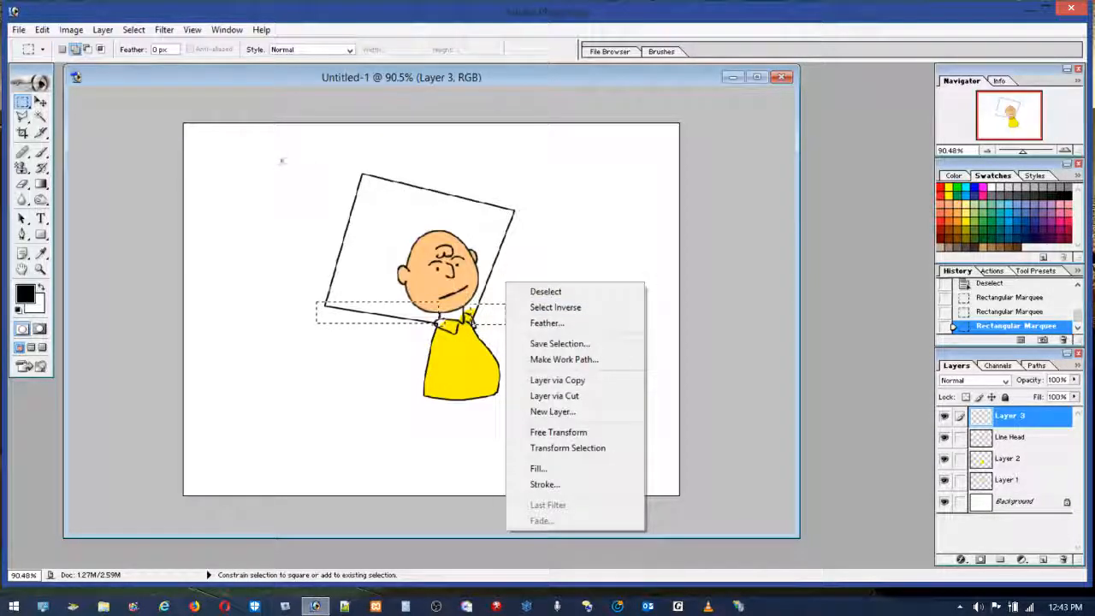
key("Escape")
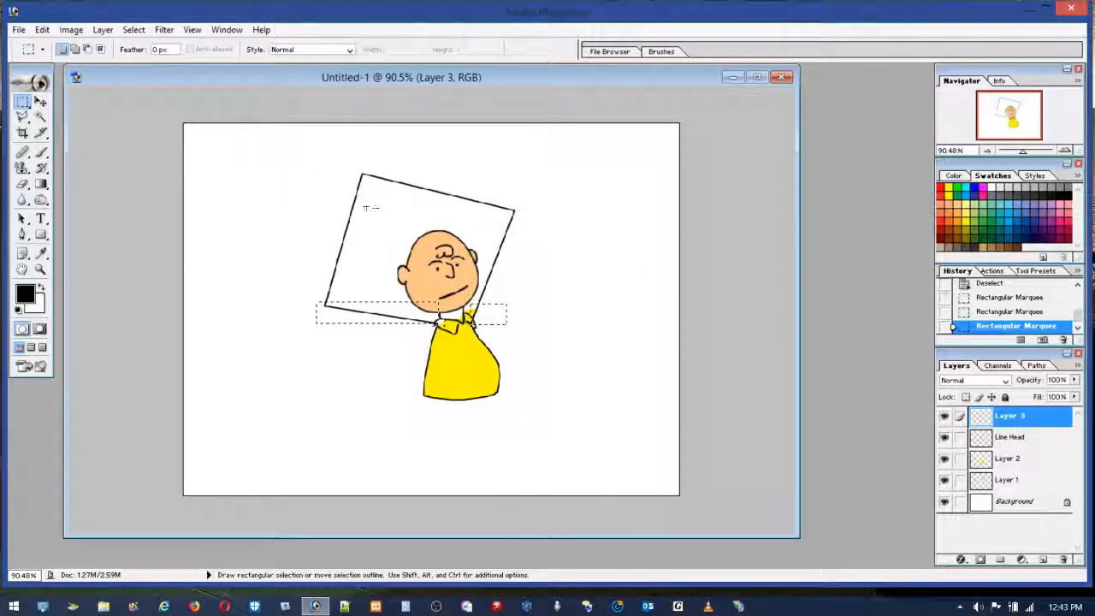
key("shift")
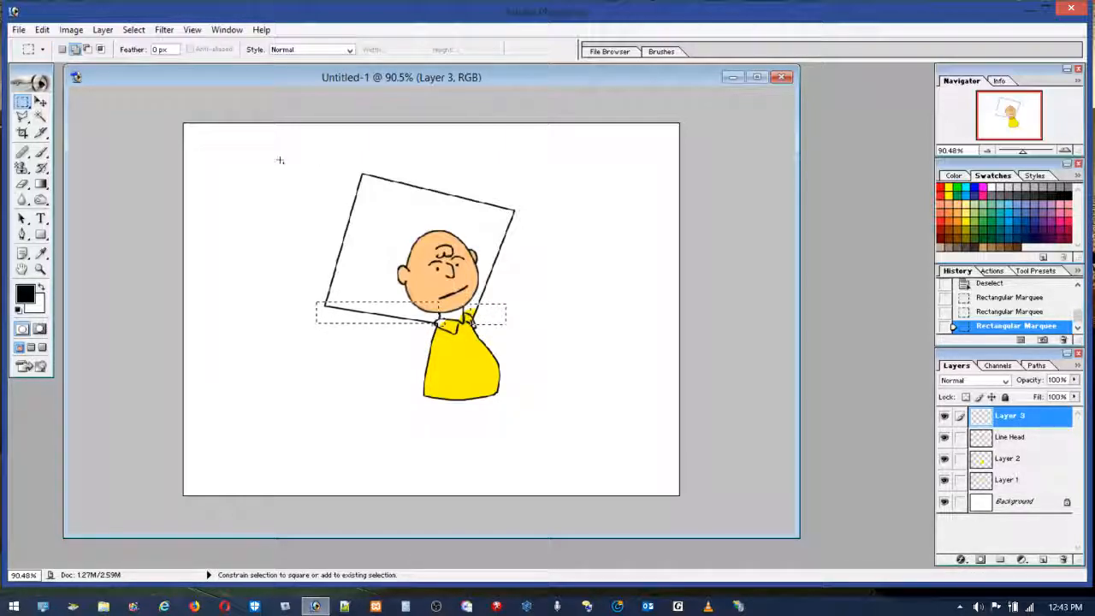
left_click_drag(280, 159, 529, 310, "shift")
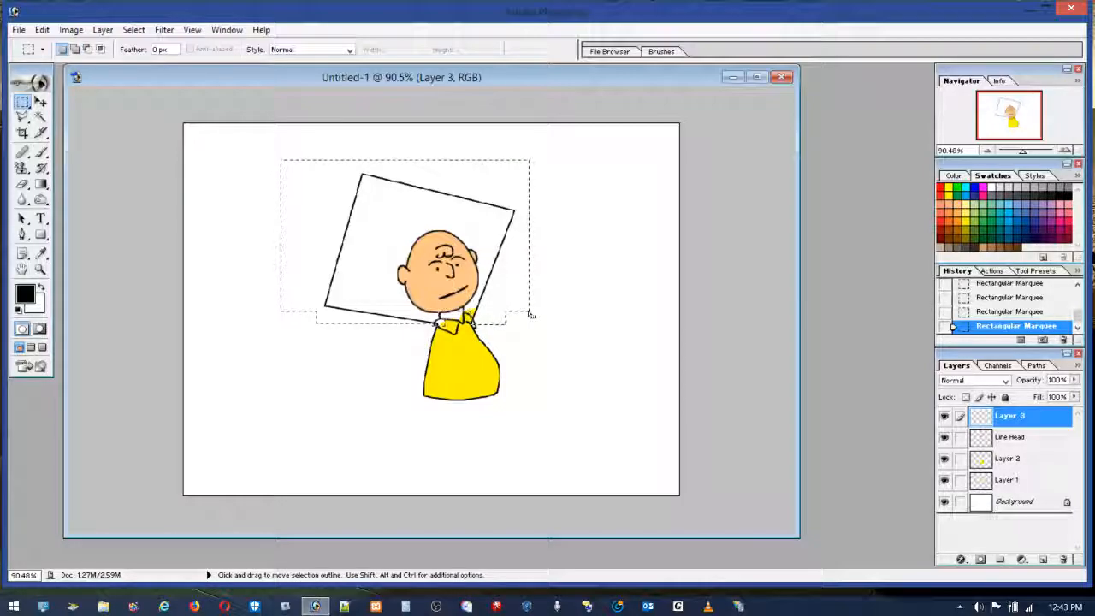
key("Delete")
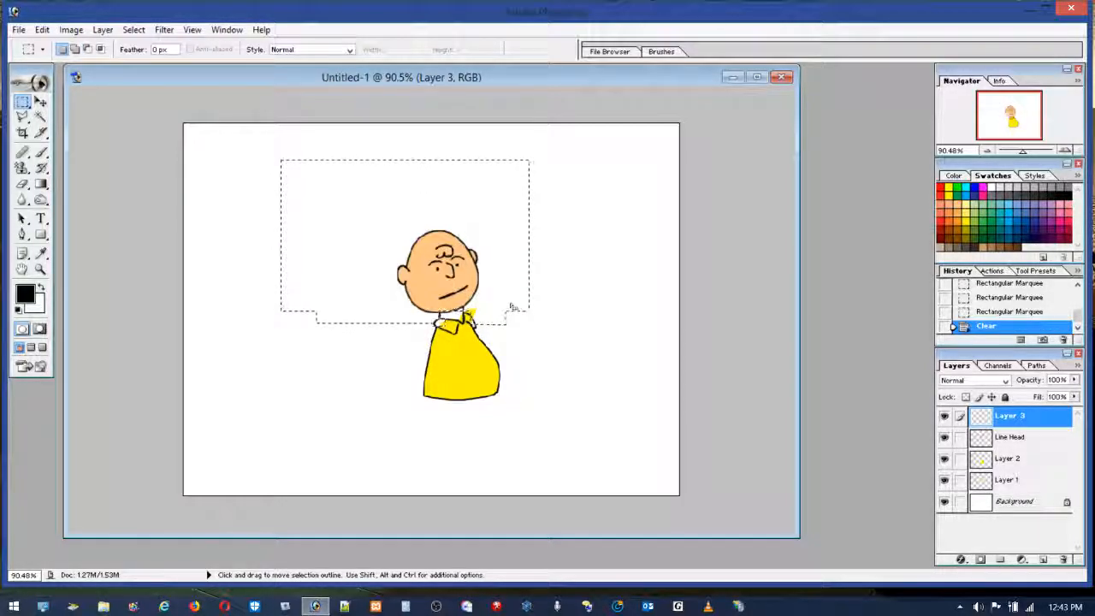
Deselect the cleared area around the head.
key("z")
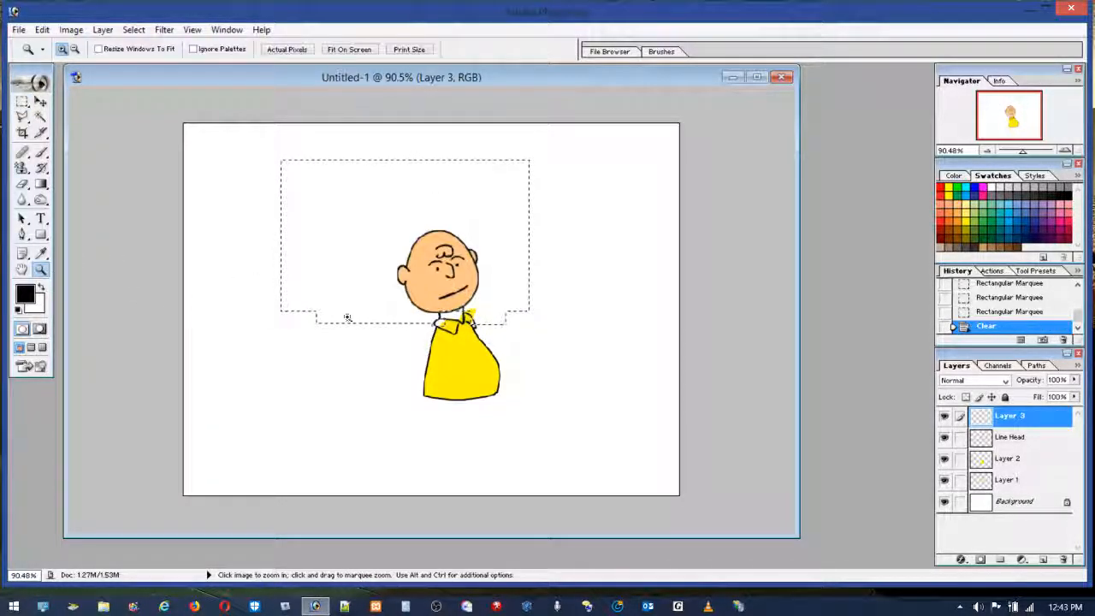
left_click_drag(194, 130, 657, 475)
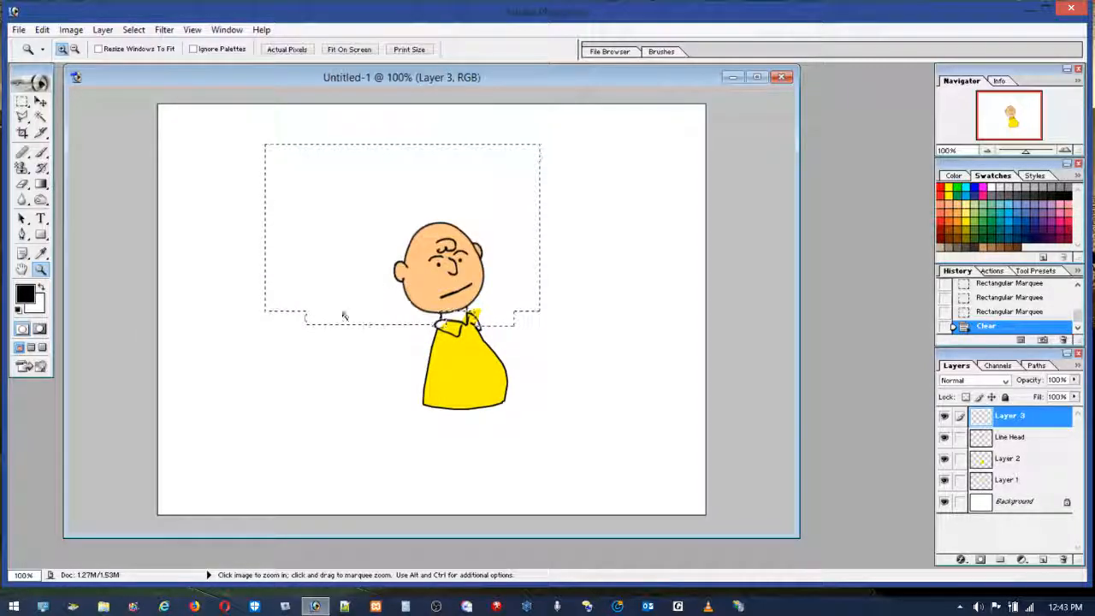
key("m")
left_click(672, 170)
key("ctrl+d")
Set the Brush diameter to 12 px and sample the shirt's yellow as the foreground colour, ready to paint at the collar.
left_click(40, 270)
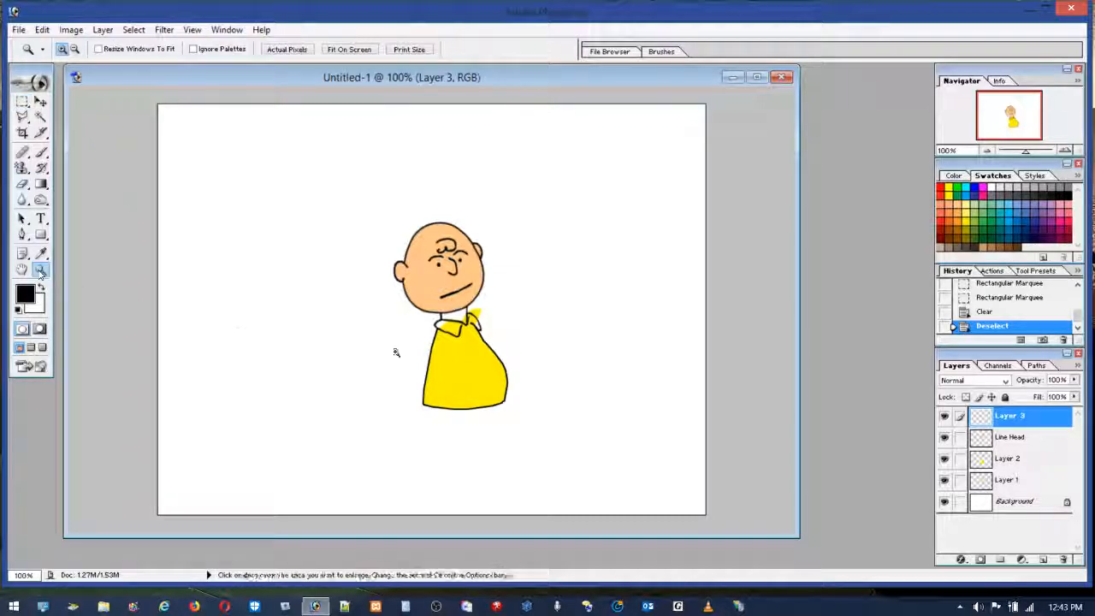
left_click_drag(386, 293, 548, 373)
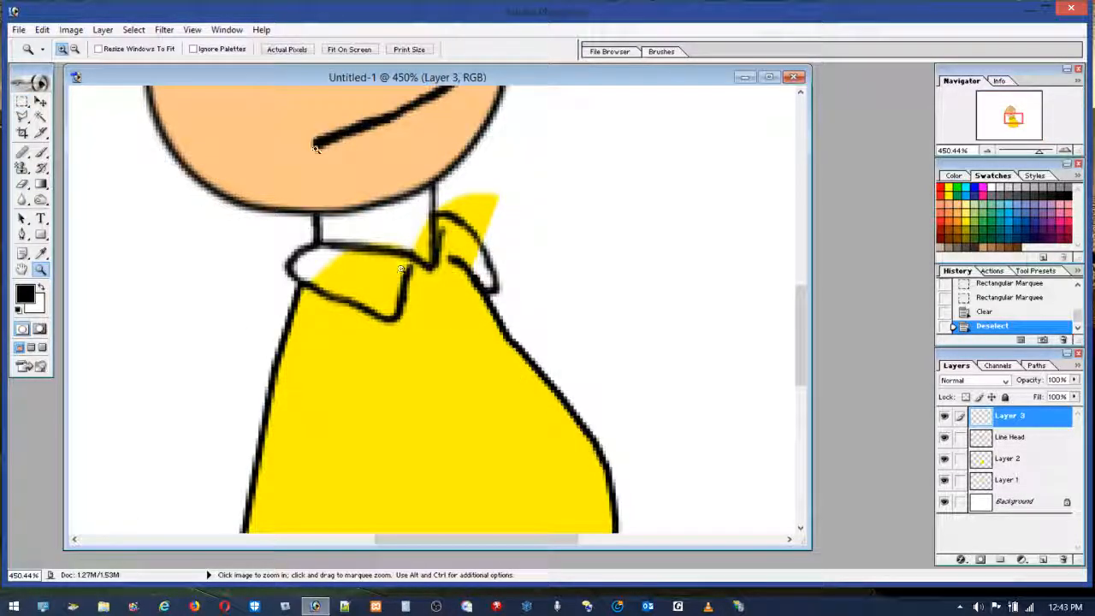
left_click(41, 154)
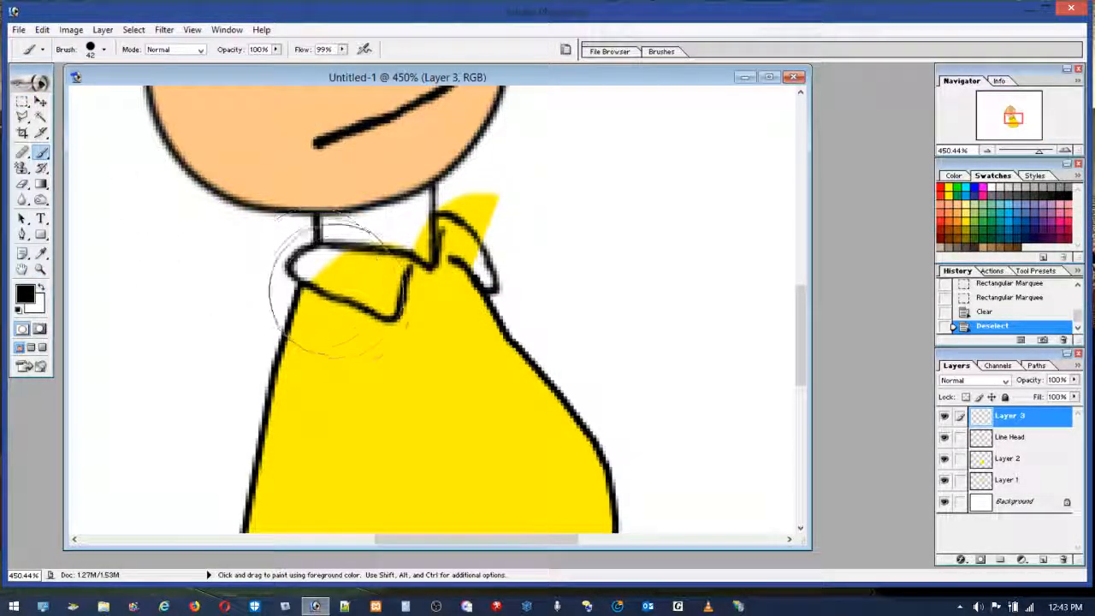
left_click(104, 48)
left_click_drag(45, 86, 23, 87)
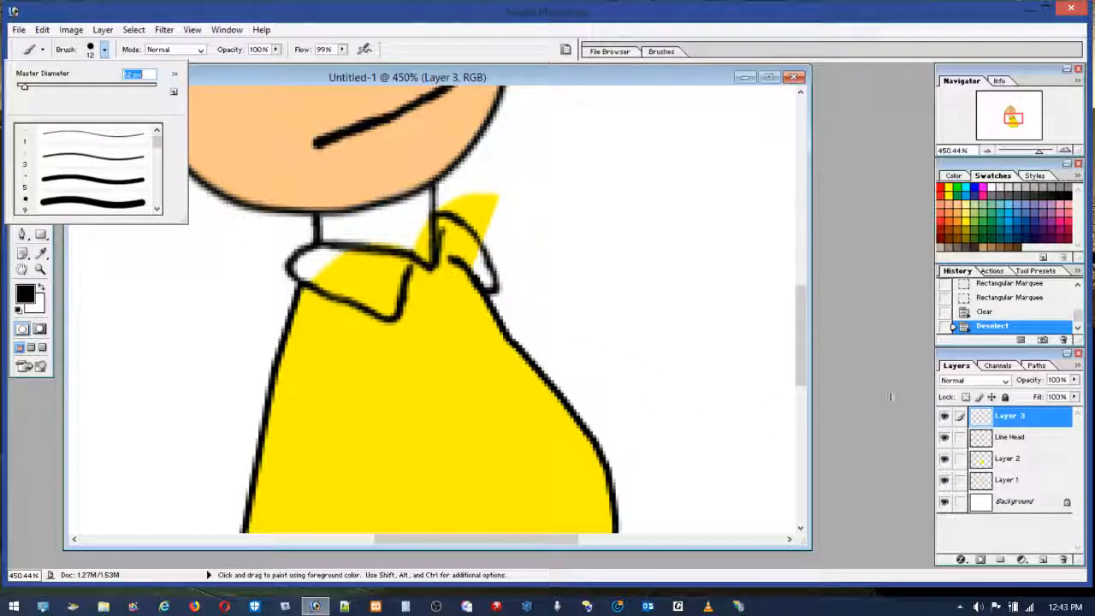
left_click(41, 253)
left_click(415, 362)
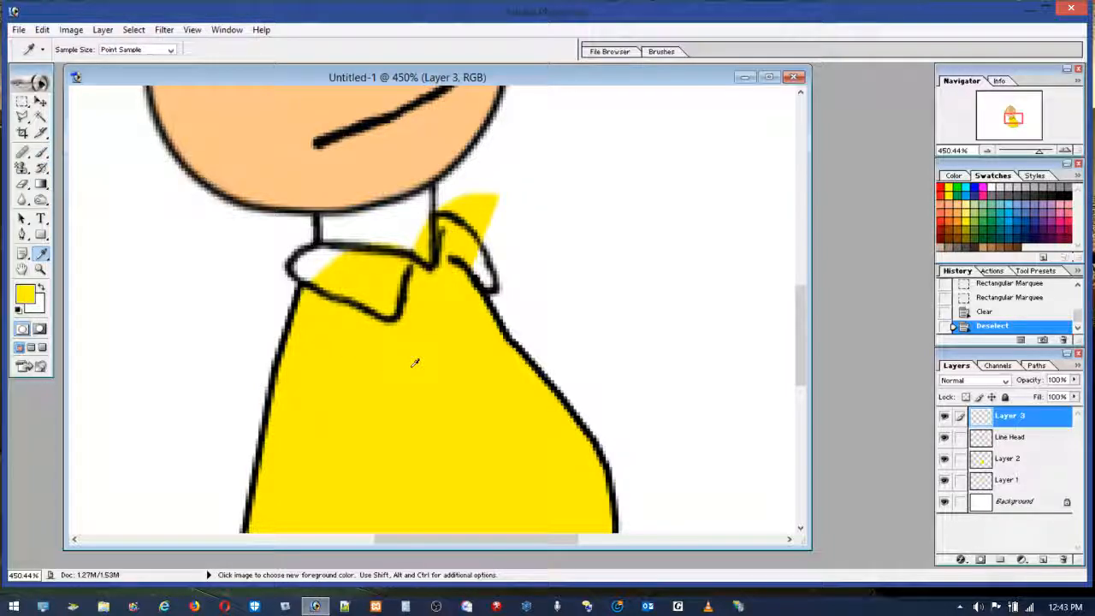
left_click(40, 152)
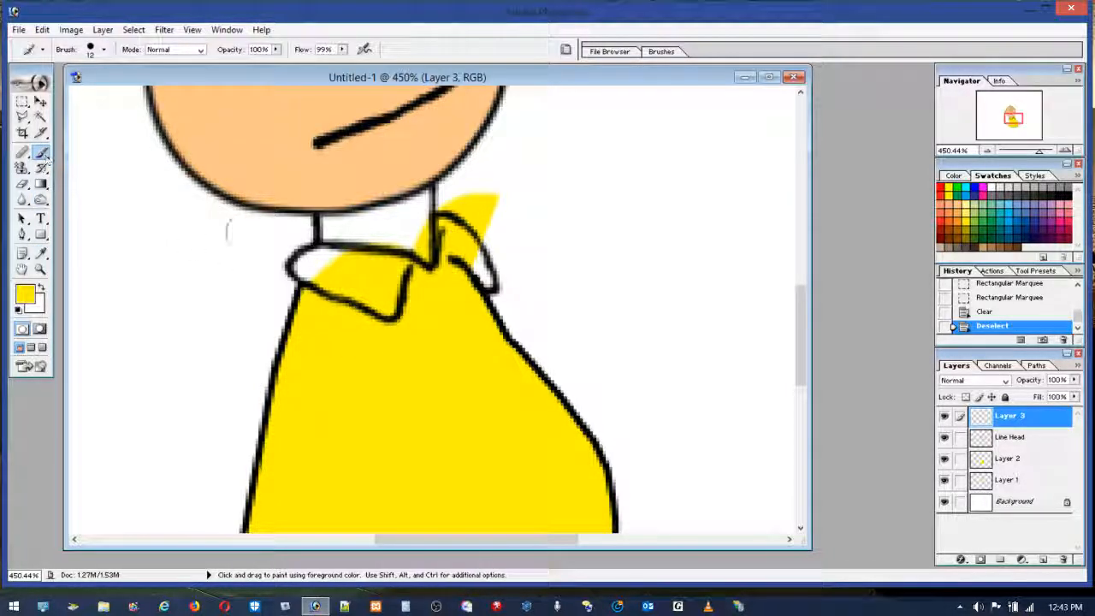
left_click_drag(310, 270, 381, 265)
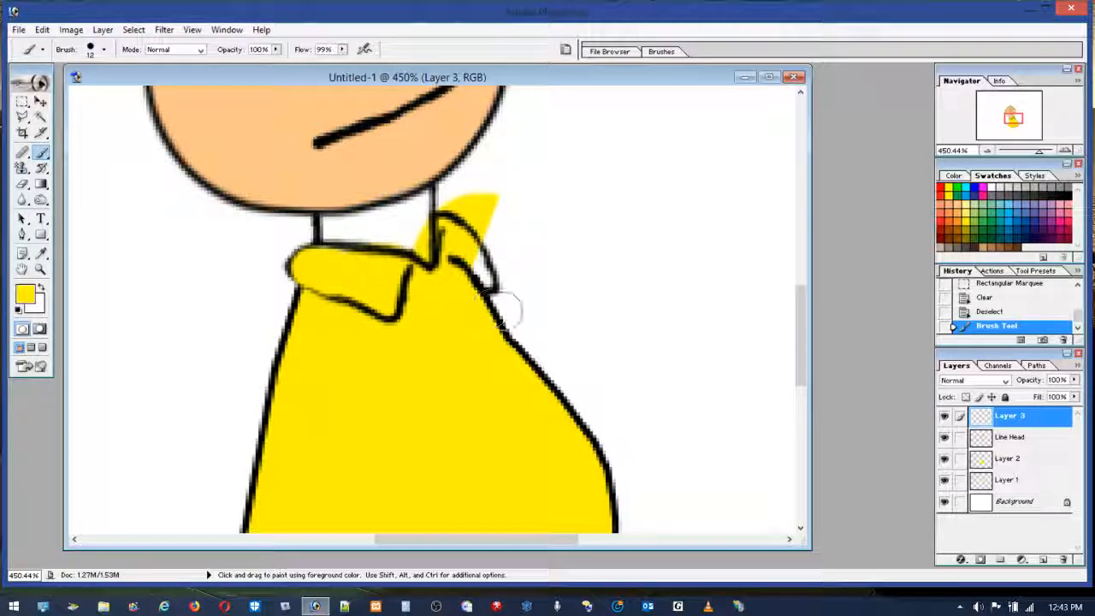
left_click(42, 29)
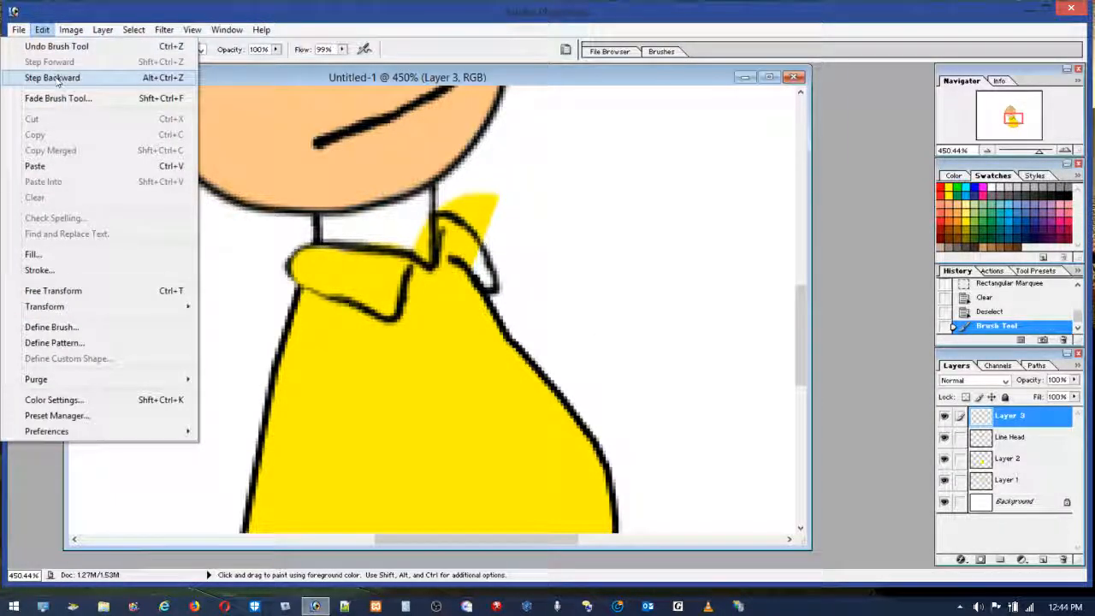
left_click(53, 77)
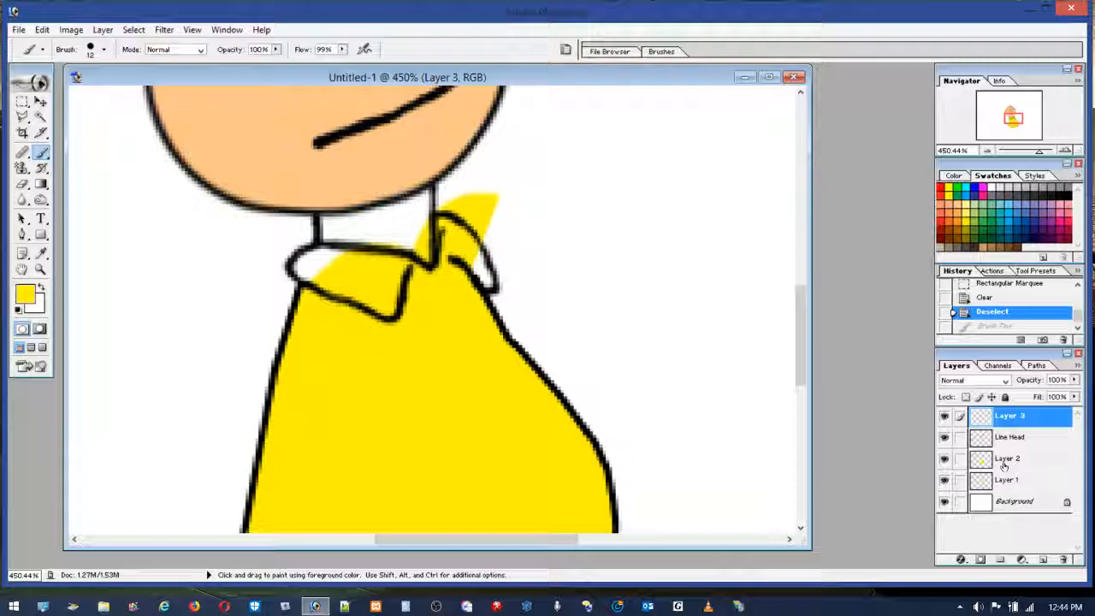
Paint the remaining white parts inside both collar flaps yellow on Layer 2.
left_click(1004, 465)
left_click_drag(332, 266, 309, 264)
left_click(478, 256)
Rename Layer 2 as Yellow and Layer 1 as Skin.
double_click(1020, 460)
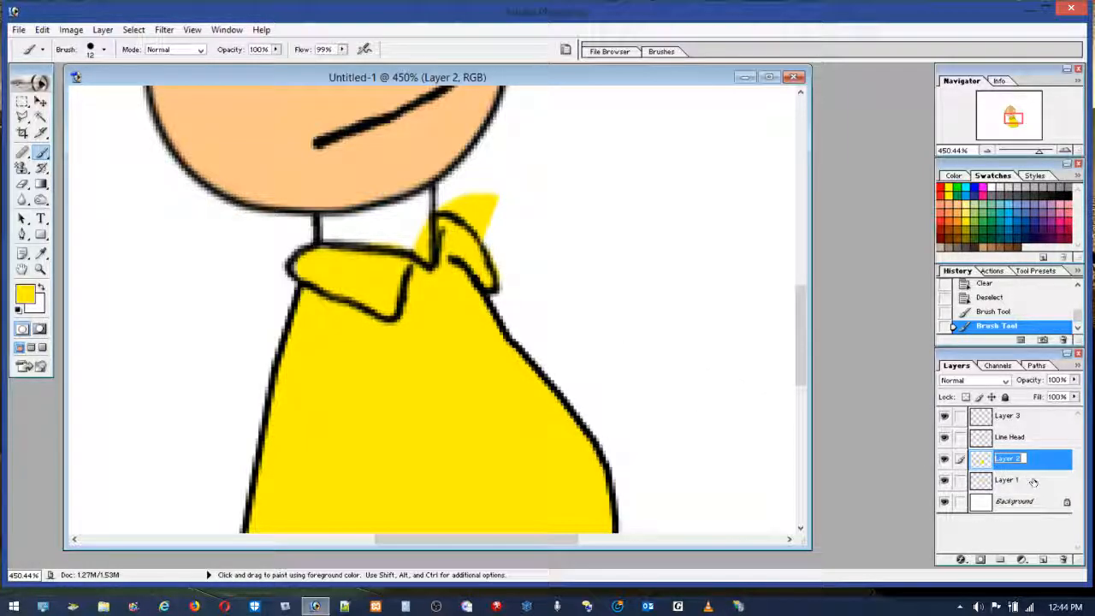
type("Ye")
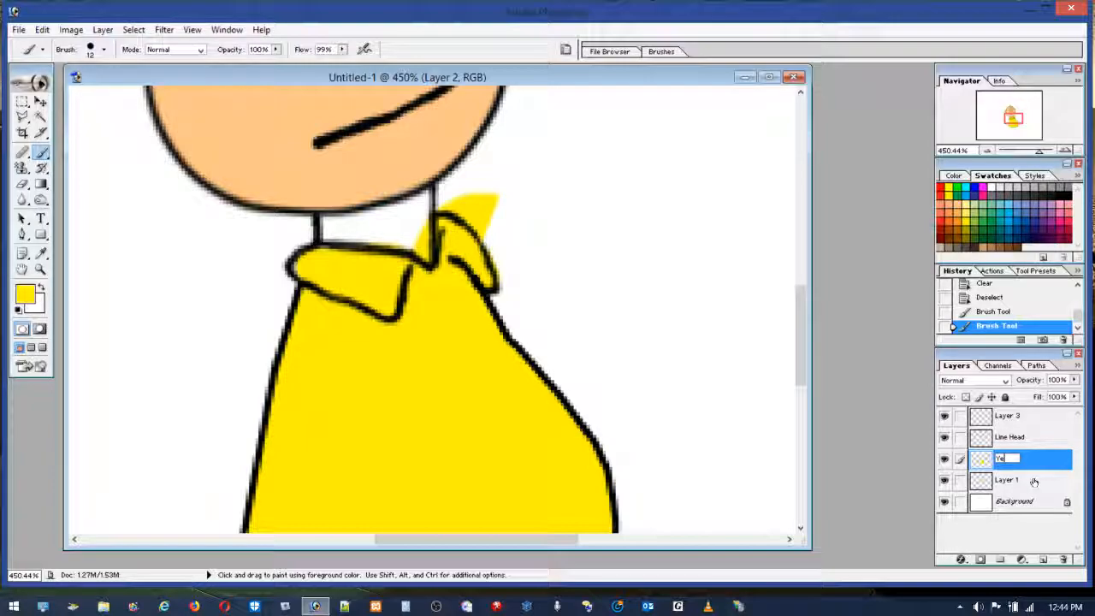
type("llow")
key("Return")
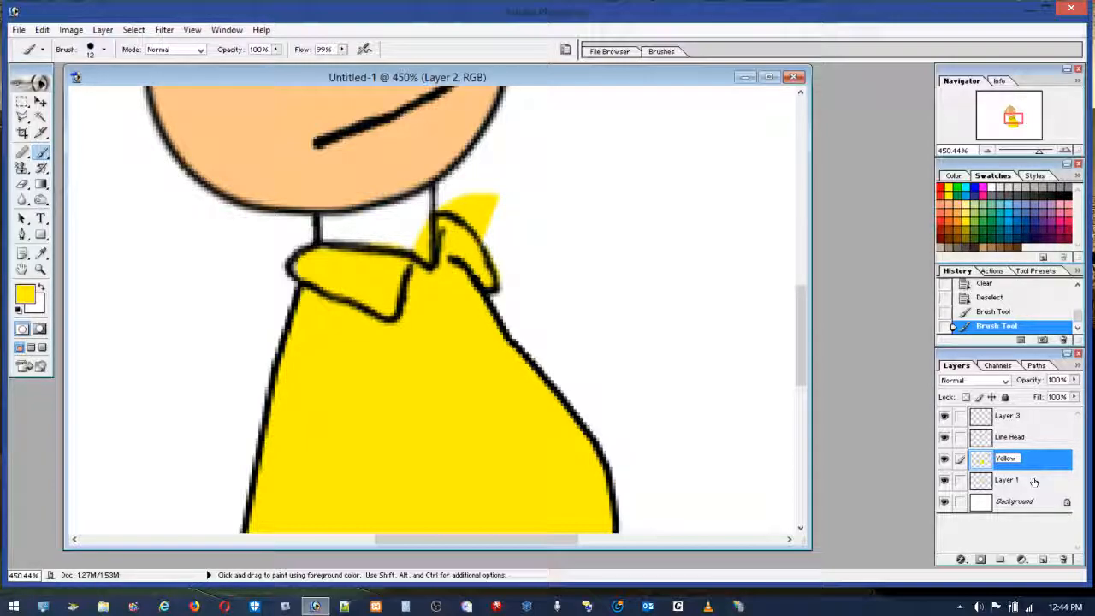
double_click(1016, 478)
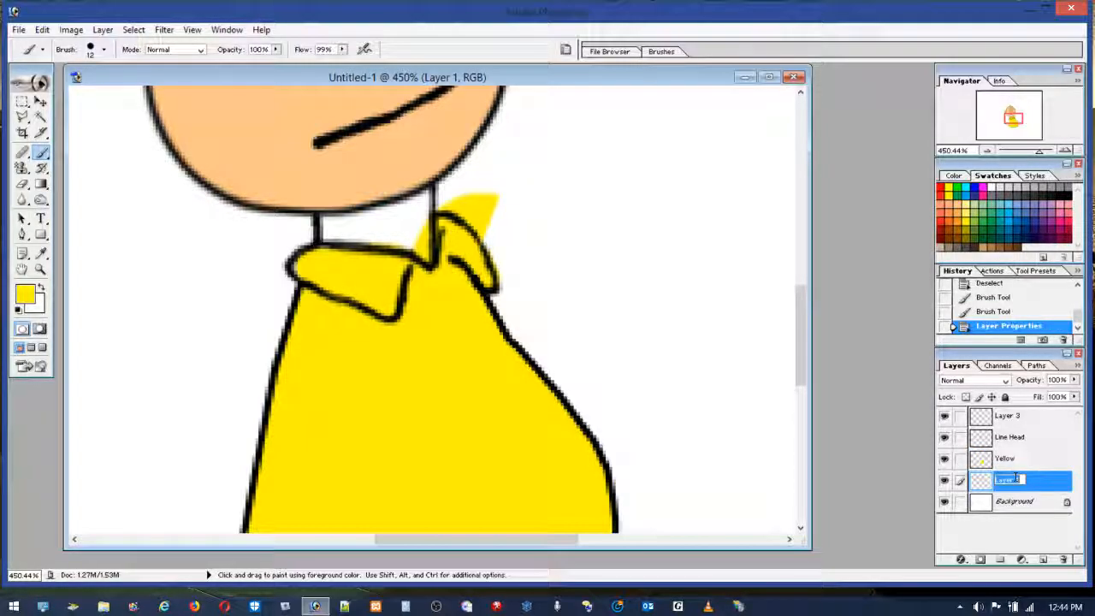
type("Skin")
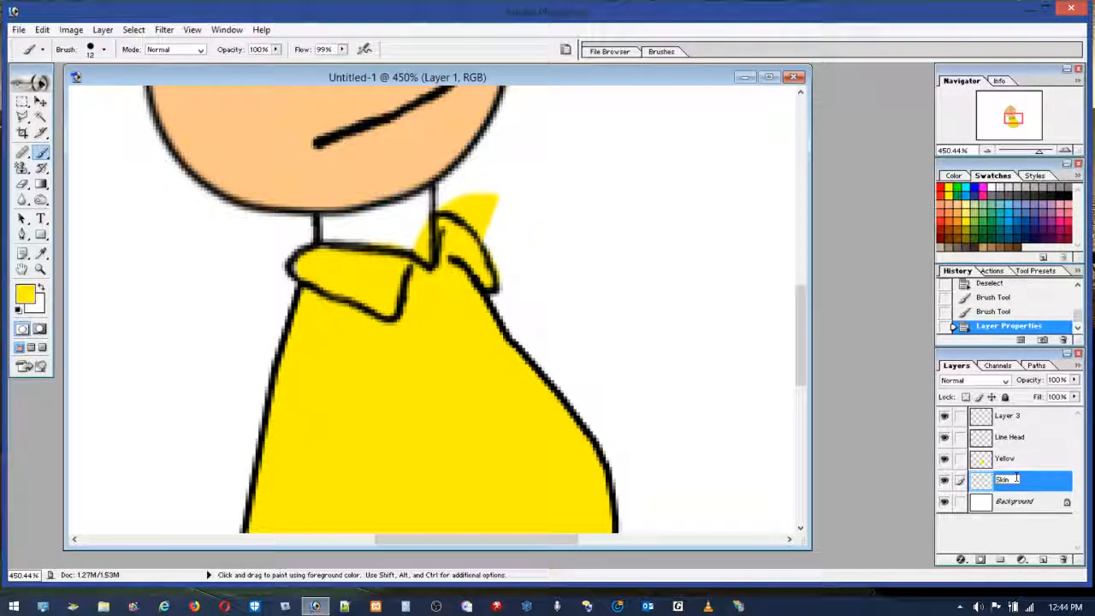
Erase the excess yellow outside the collar and inside the neck on the Yellow layer.
left_click(1011, 462)
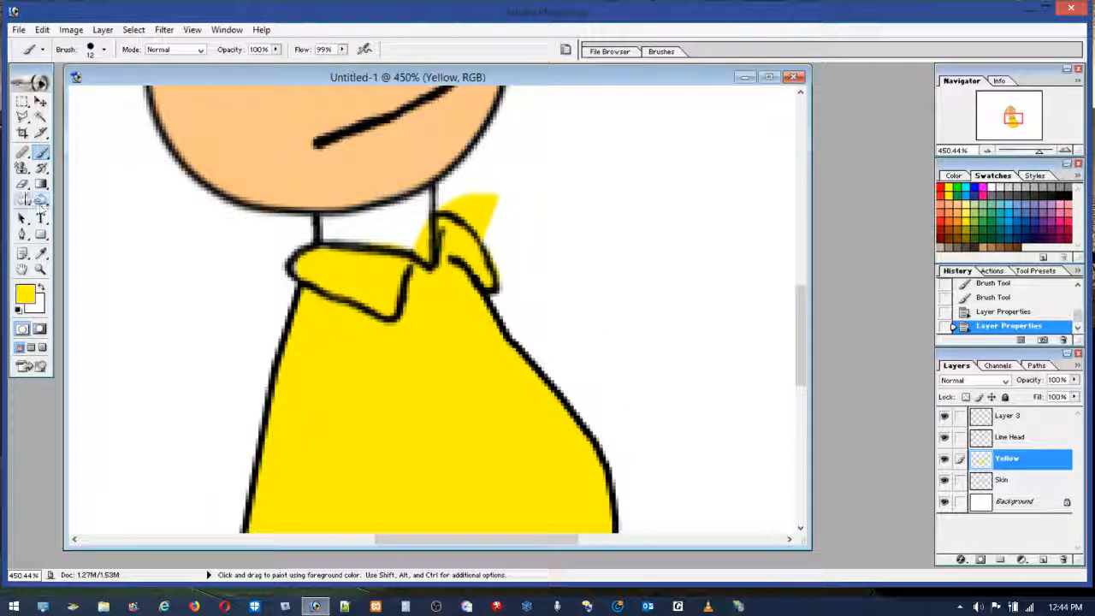
left_click(21, 157)
left_click(22, 168)
left_click(23, 184)
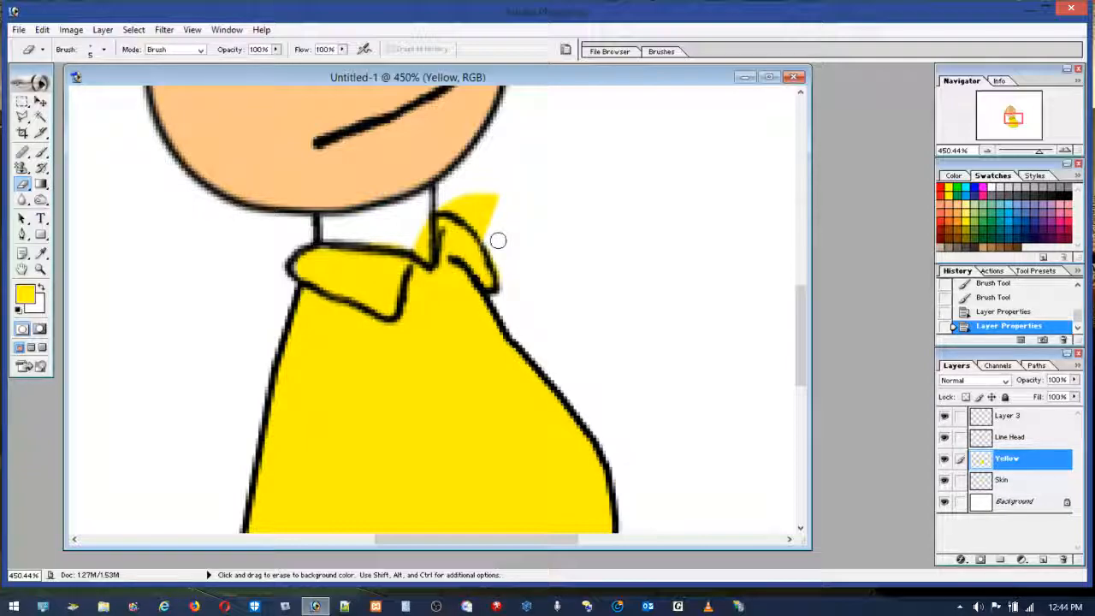
mouse_move(491, 237)
left_mouse_down()
mouse_move(436, 203)
mouse_move(463, 196)
mouse_move(493, 213)
mouse_move(468, 206)
left_mouse_up()
mouse_move(396, 210)
left_mouse_down()
mouse_move(420, 213)
mouse_move(421, 250)
left_mouse_up()
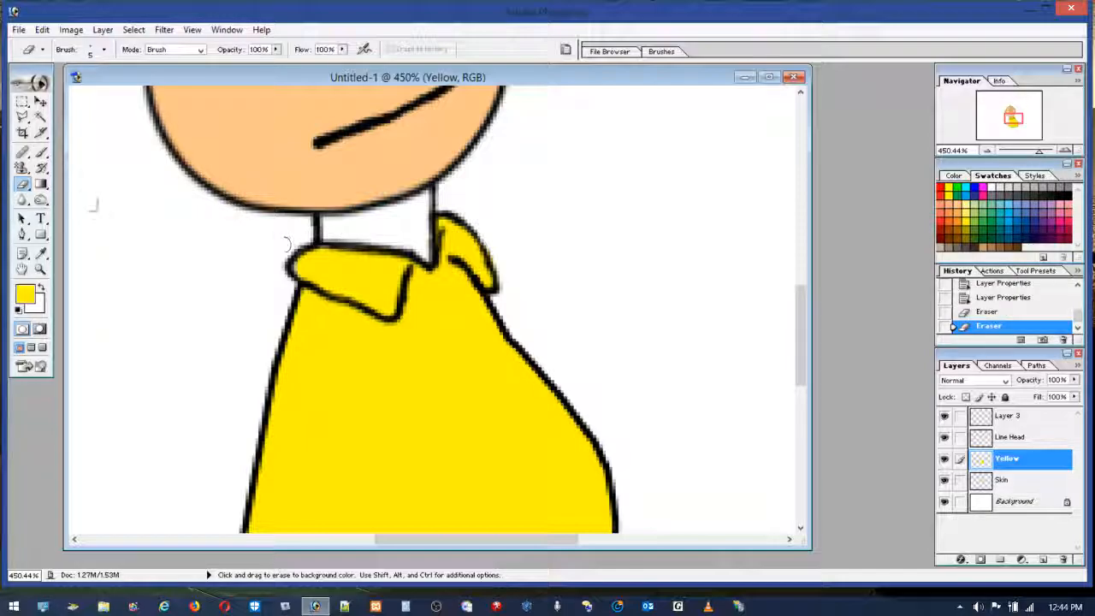
Switch from the Eraser to the Brush tool.
left_click(41, 154)
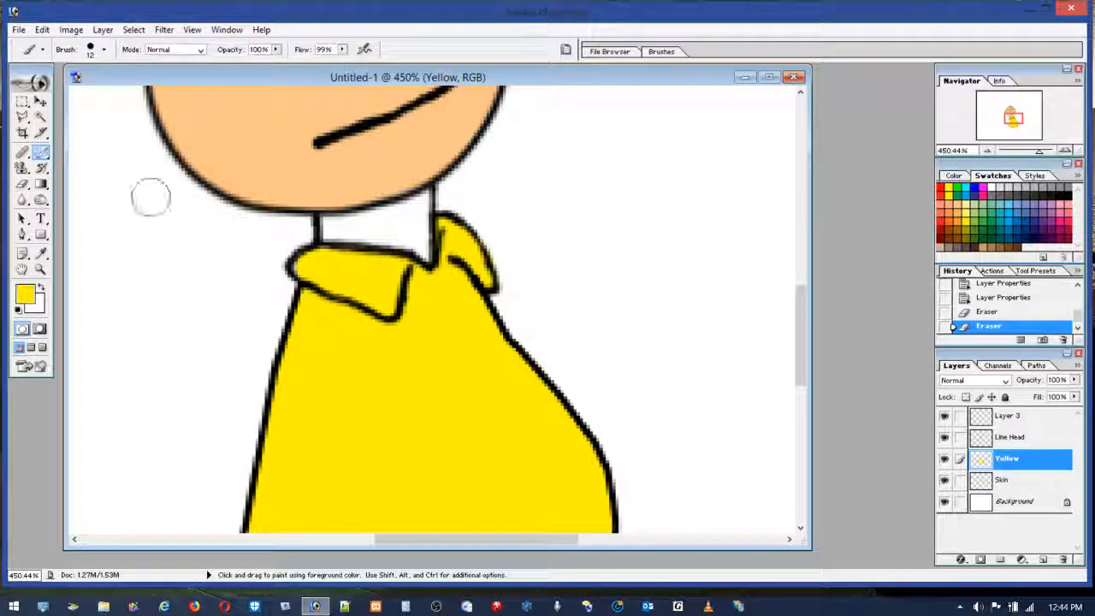
Set the brush diameter to 4 px and touch up the yellow at the shirt collar's left tip.
left_click(94, 50)
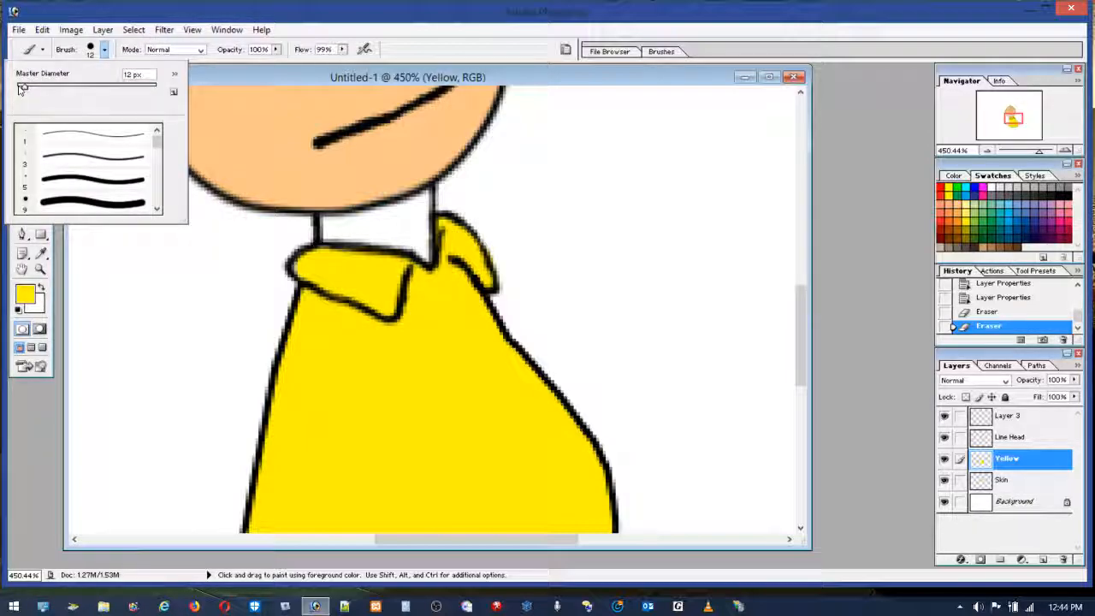
left_click_drag(22, 89, 18, 88)
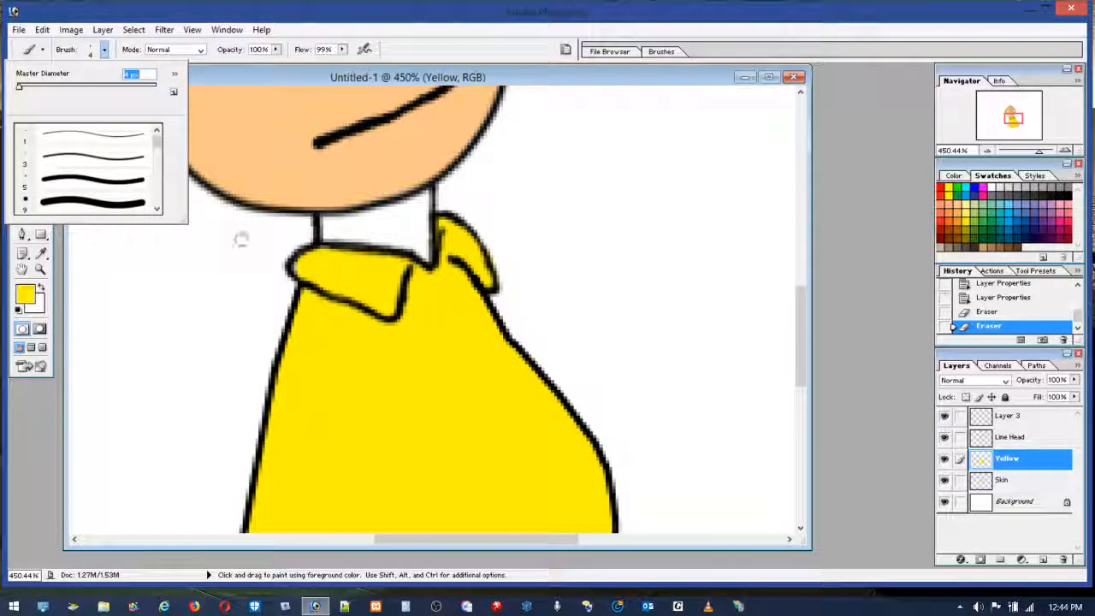
left_click_drag(301, 261, 295, 264)
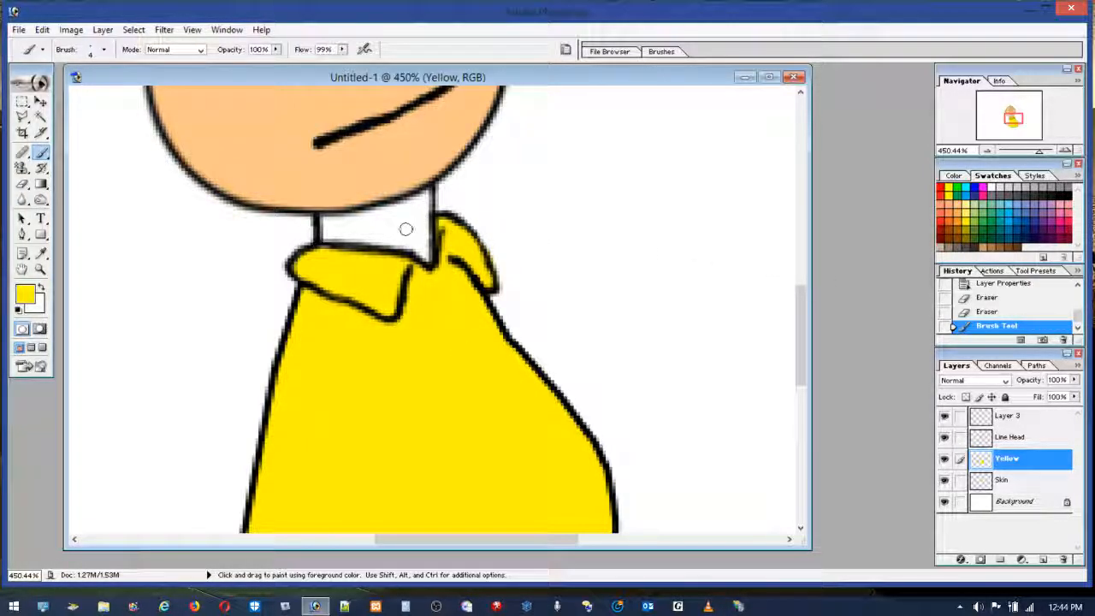
Clean up the inside of the neck outline on the Line Head layer with the Eraser.
left_click(1001, 437)
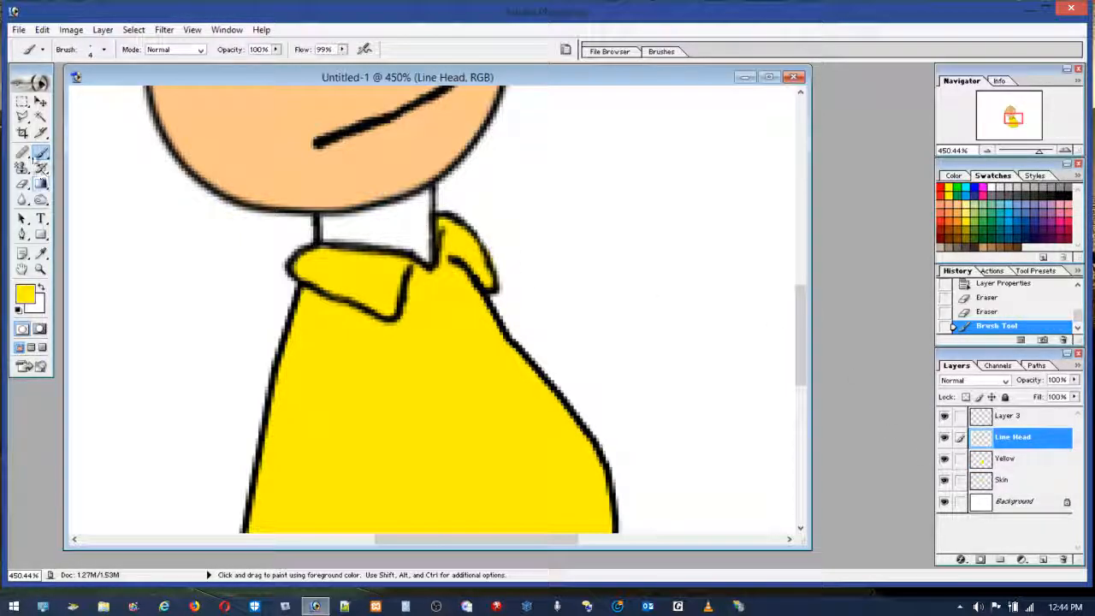
left_click(23, 184)
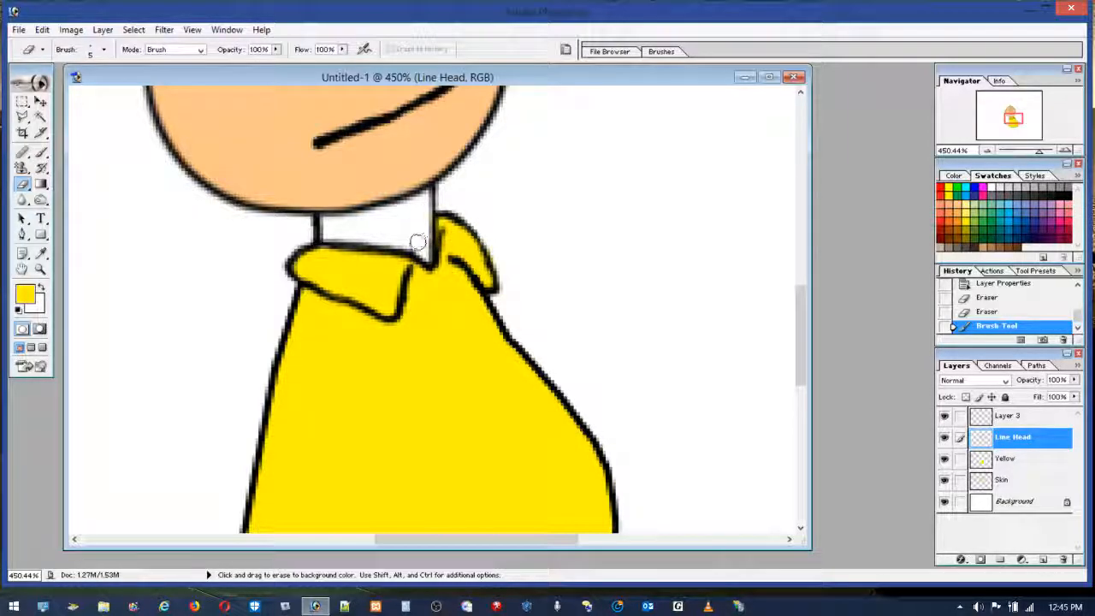
left_click_drag(414, 240, 338, 220)
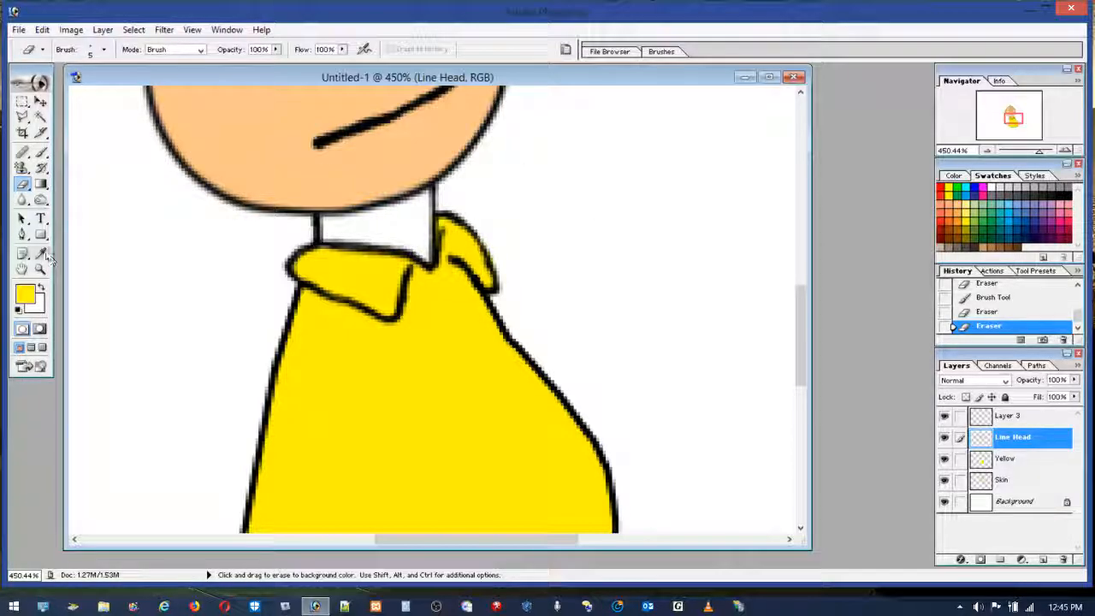
Sample the face's skin tone and paint the whole neck area with it on the Skin layer.
key("i")
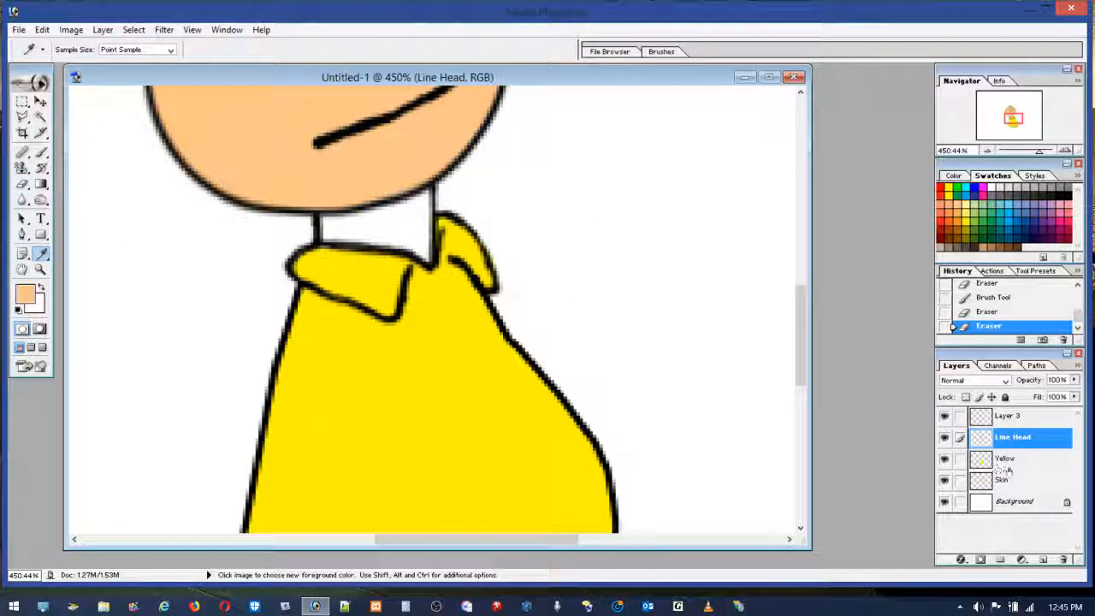
left_click(1003, 479)
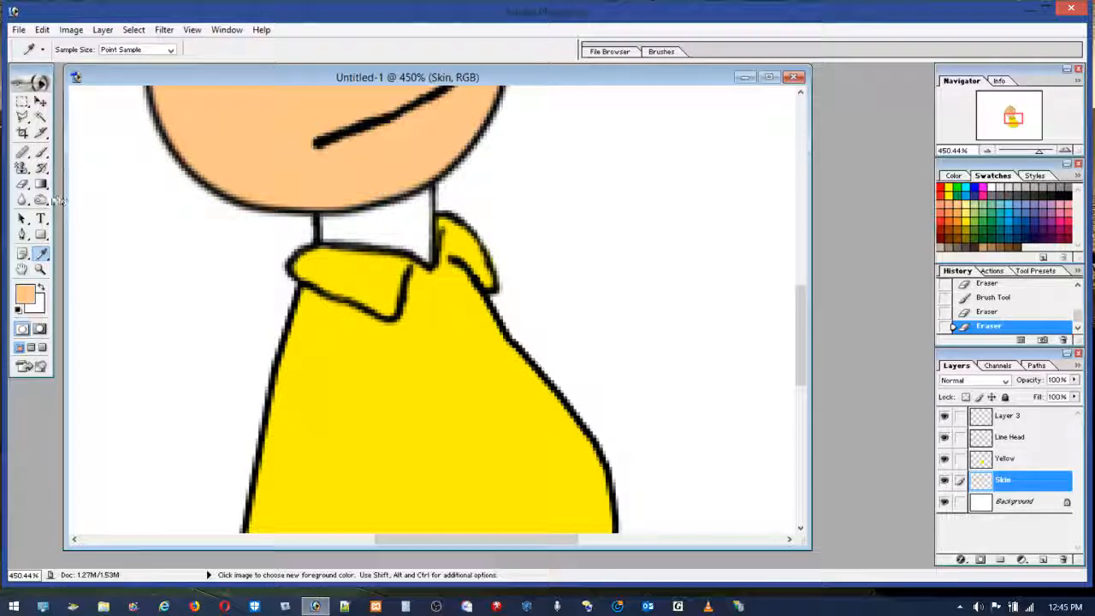
left_click(40, 154)
mouse_move(326, 220)
left_mouse_down()
mouse_move(407, 244)
mouse_move(427, 260)
mouse_move(415, 247)
mouse_move(424, 189)
mouse_move(419, 248)
left_mouse_up()
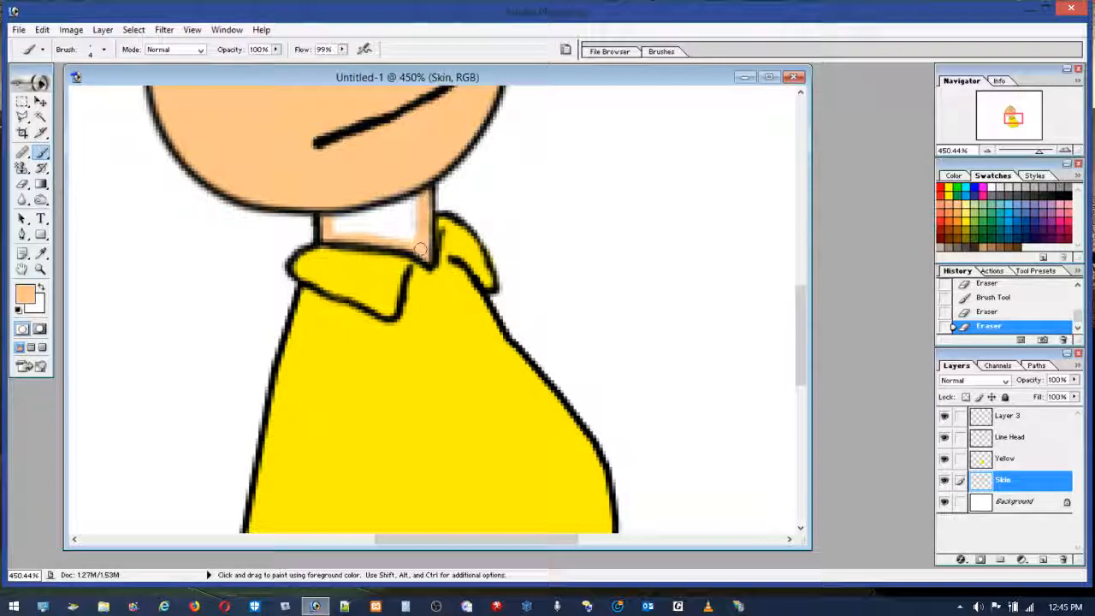
mouse_move(421, 196)
left_mouse_down()
mouse_move(425, 245)
mouse_move(391, 227)
mouse_move(337, 231)
mouse_move(415, 198)
mouse_move(341, 214)
mouse_move(368, 230)
mouse_move(403, 199)
left_mouse_up()
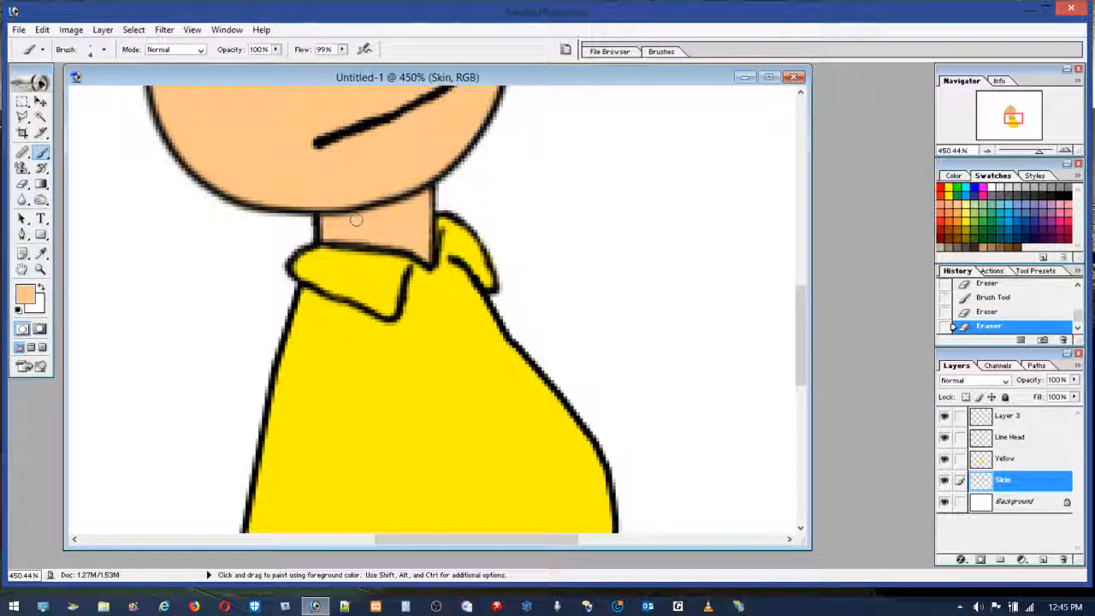
Paint a dark grey shadow under the chin on a new layer above Skin and erase any overspill on the face.
left_click(1043, 560)
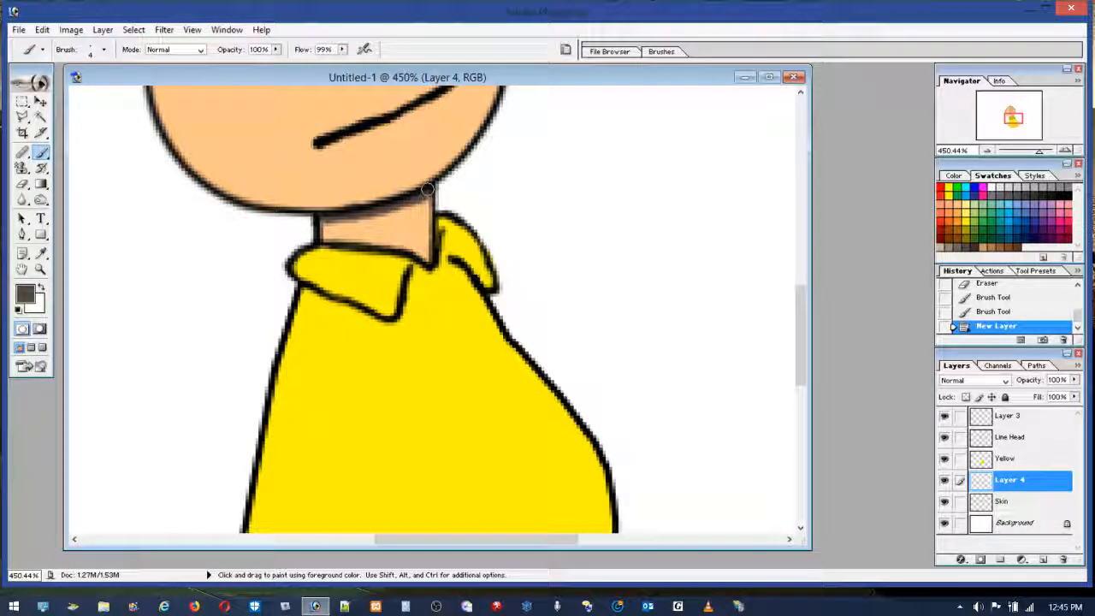
mouse_move(372, 206)
left_mouse_down()
mouse_move(321, 216)
mouse_move(403, 203)
left_mouse_up()
left_click(22, 183)
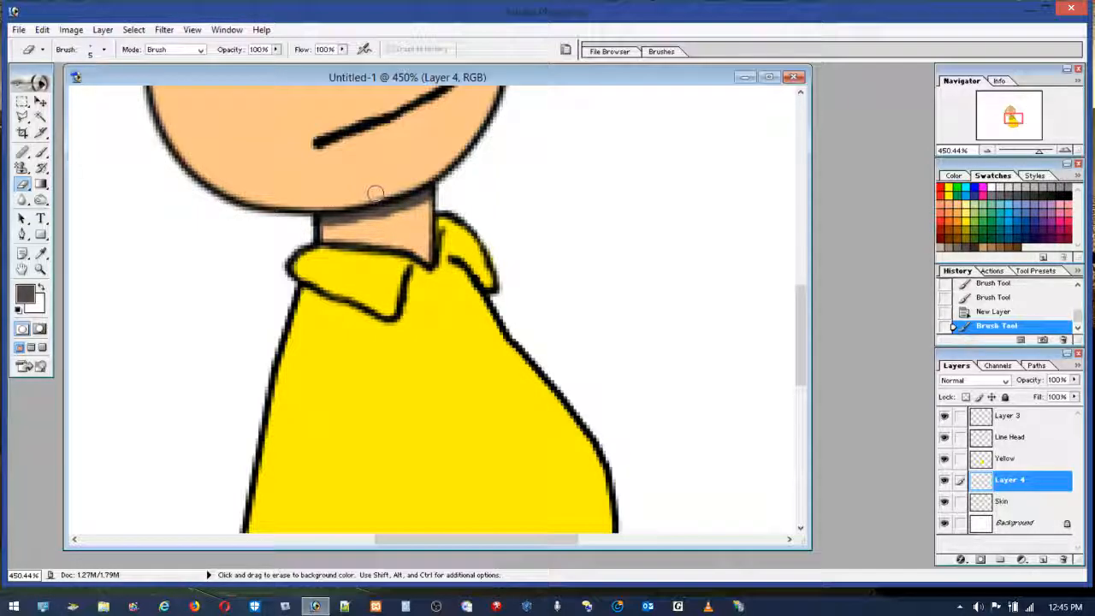
left_click_drag(390, 189, 320, 194)
Lower the neck shadow layer's opacity to 49%.
double_click(40, 268)
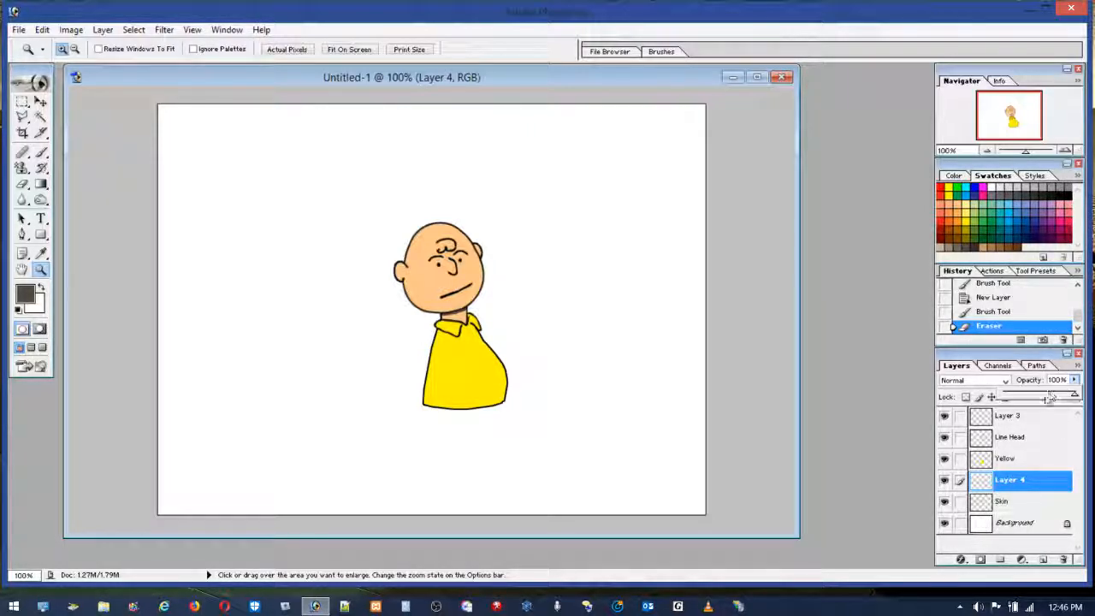
left_click(1074, 380)
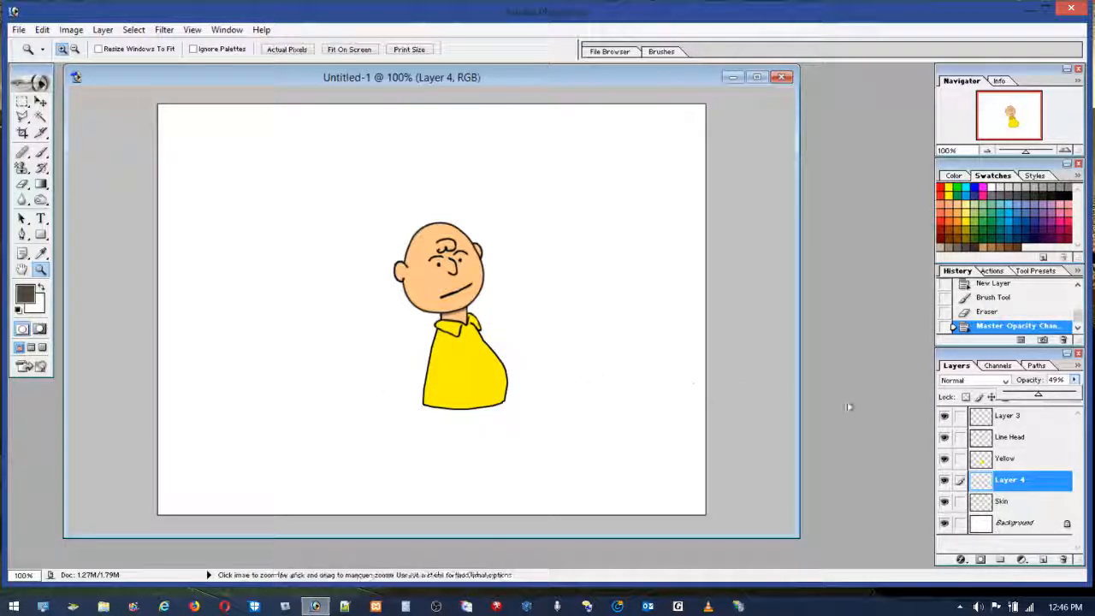
Shift the hue of the Yellow layer slightly toward orange with Hue/Saturation.
left_click(1009, 460)
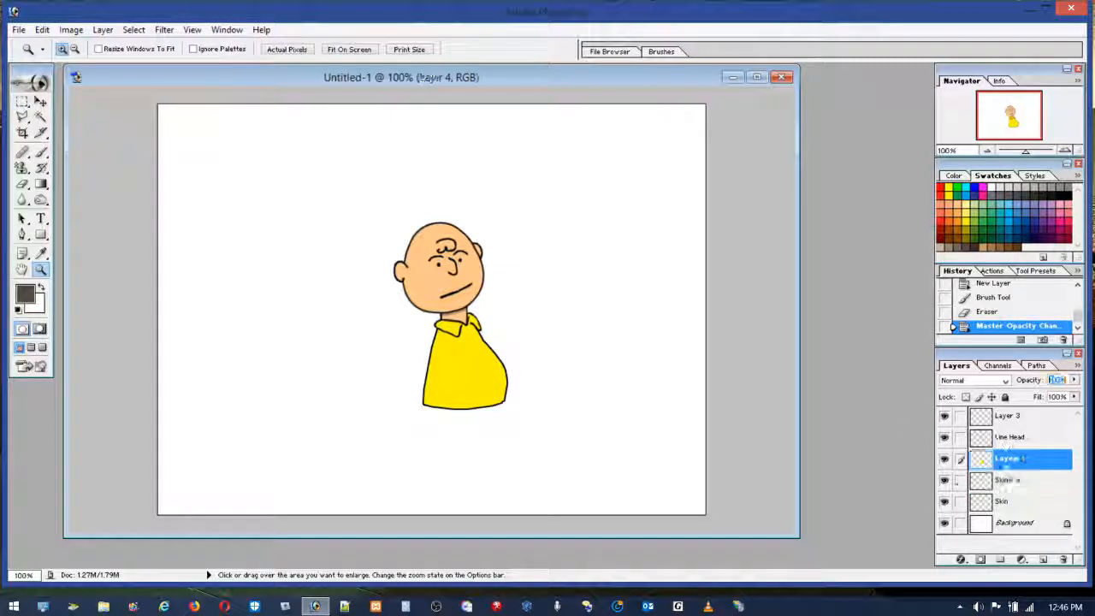
left_click(102, 29)
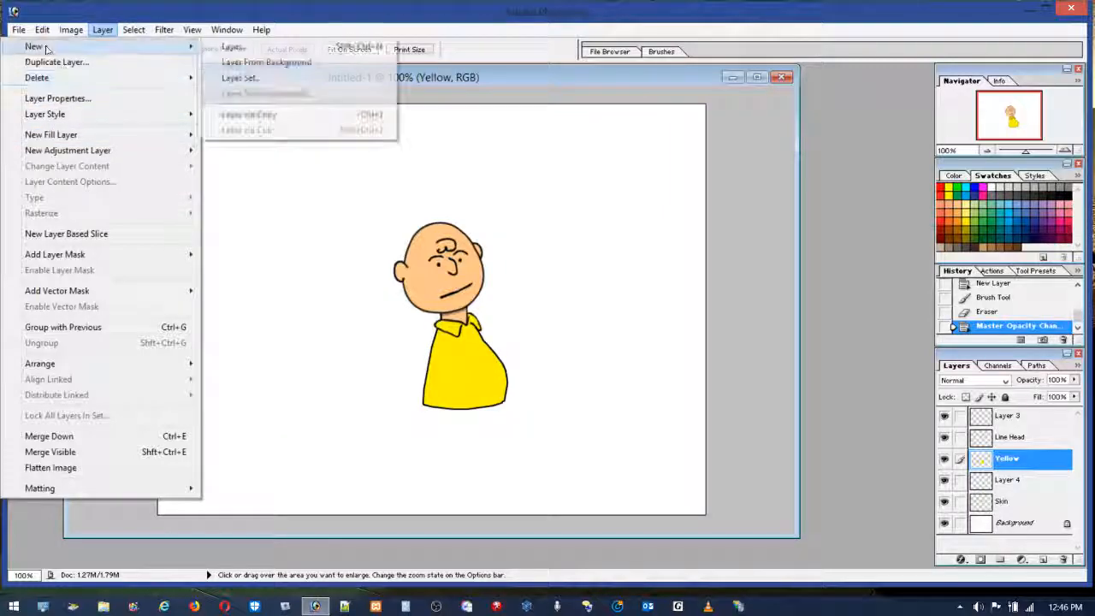
mouse_move(73, 39)
mouse_move(51, 67)
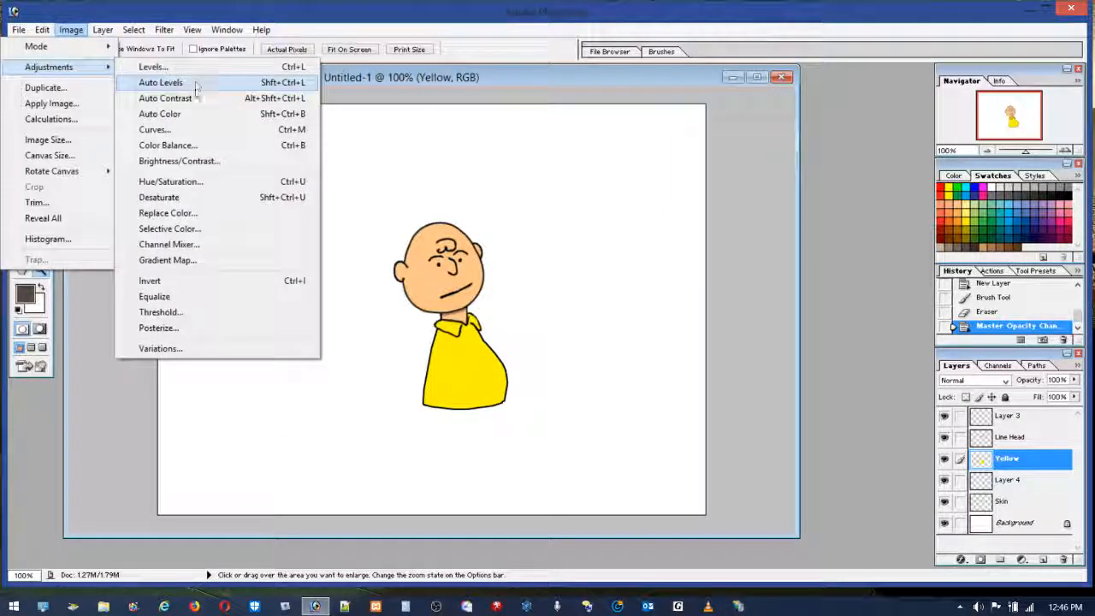
left_click(171, 181)
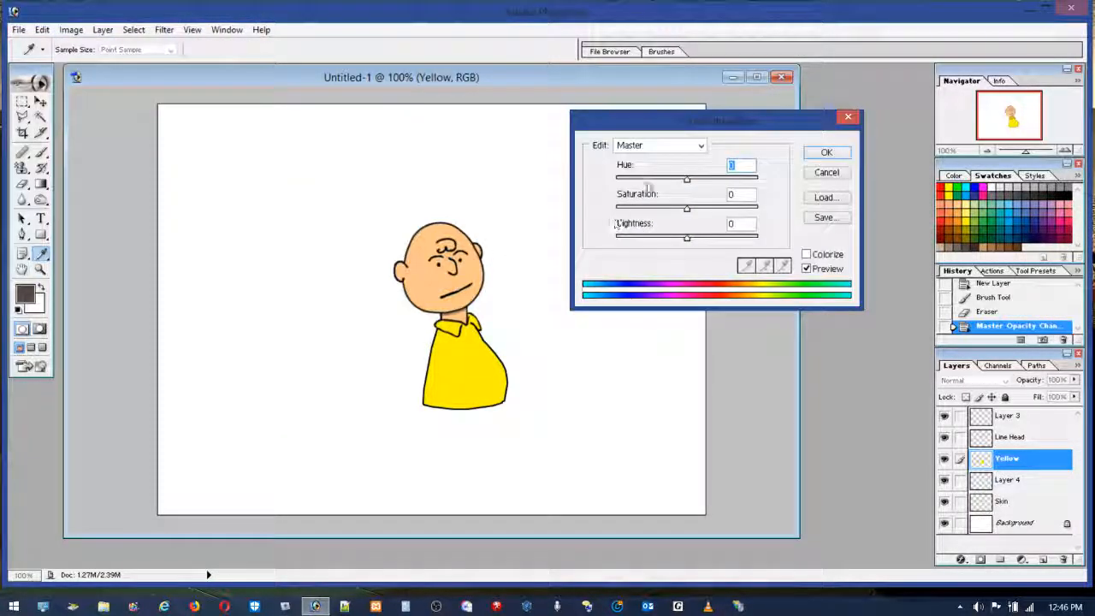
left_click_drag(688, 182, 686, 182)
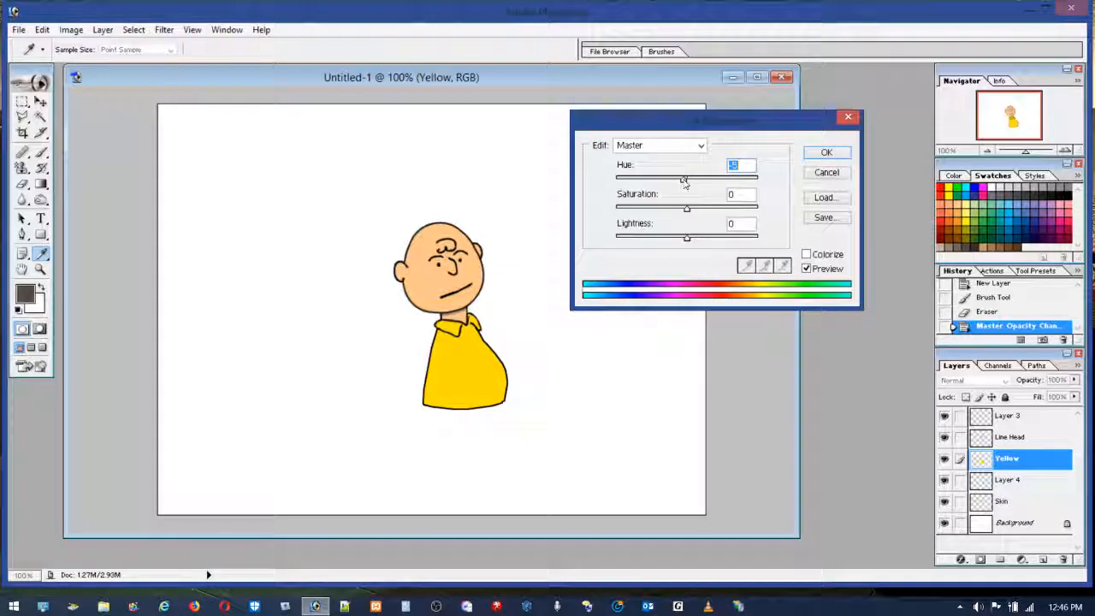
left_click(827, 155)
key("z")
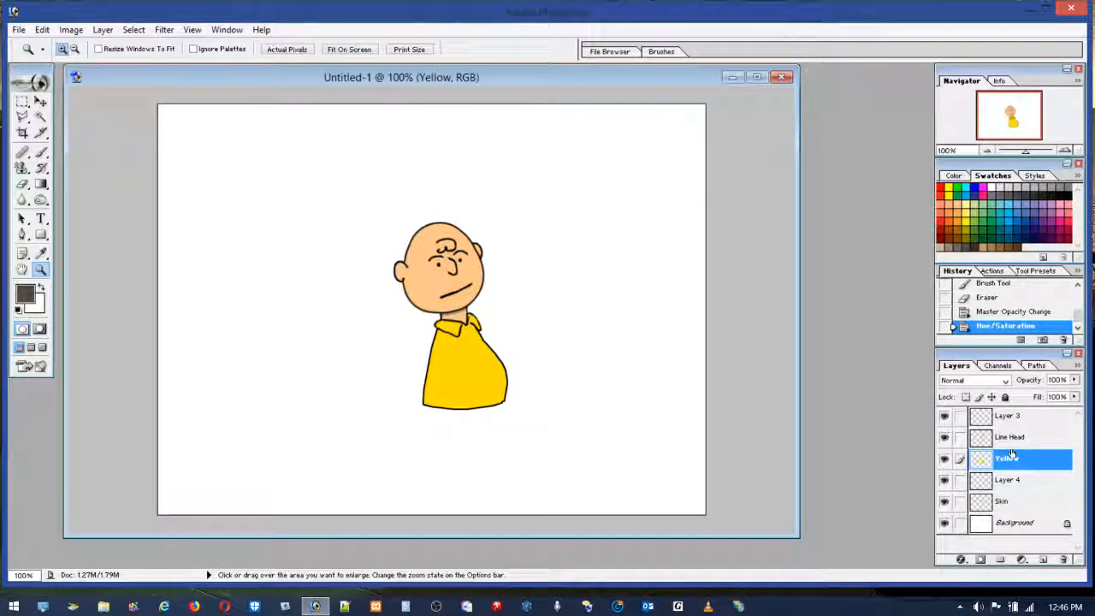
Raise the brightness of the Yellow layer to +16 with Brightness/Contrast.
left_click(71, 30)
mouse_move(51, 67)
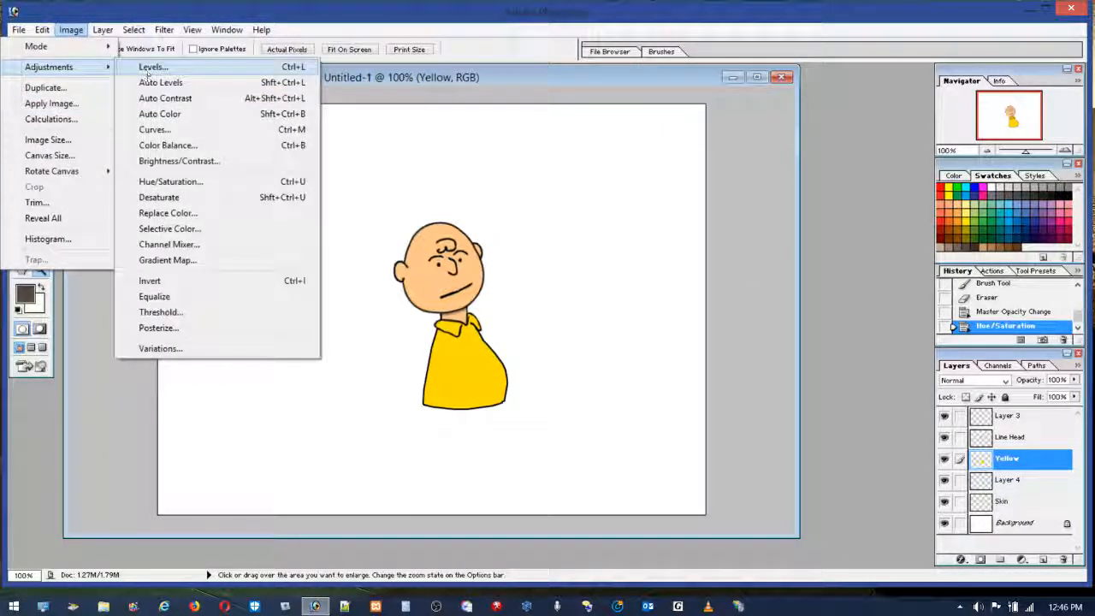
left_click(177, 163)
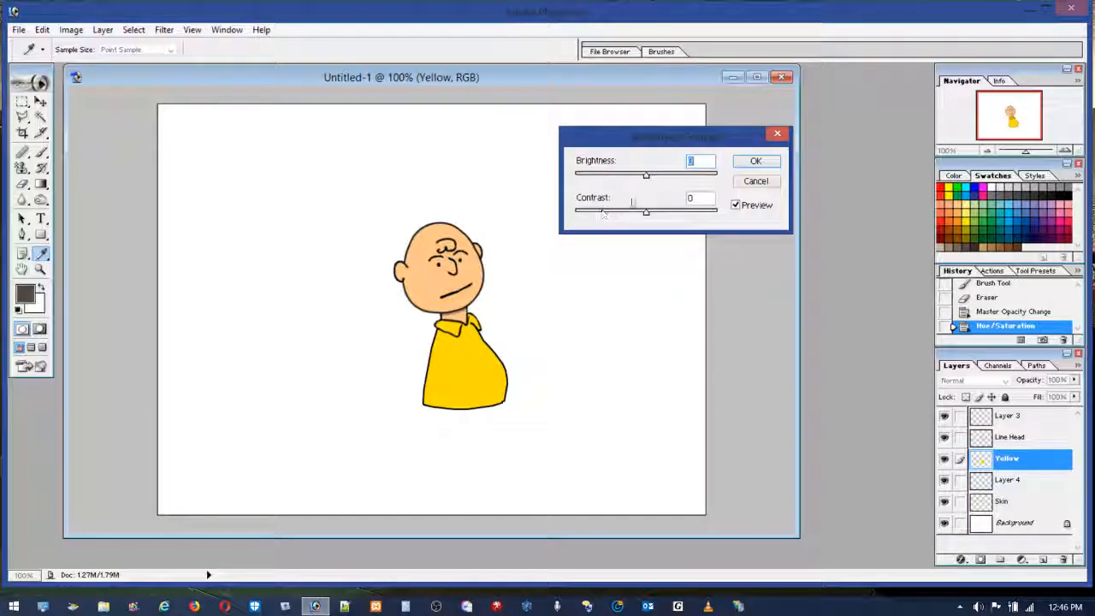
left_click_drag(655, 179, 659, 180)
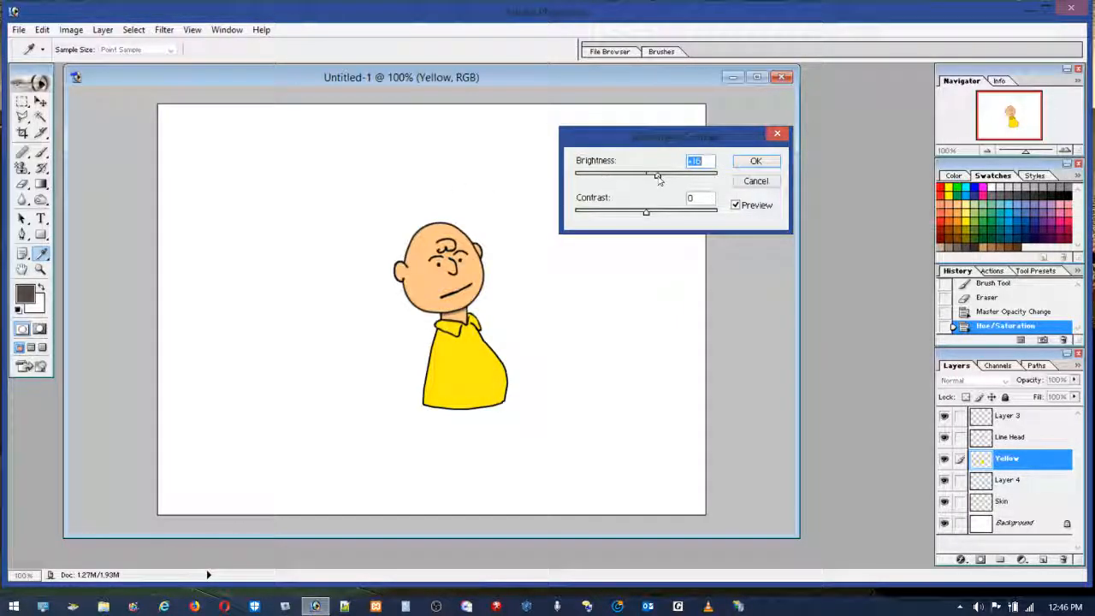
left_click(755, 161)
key("z")
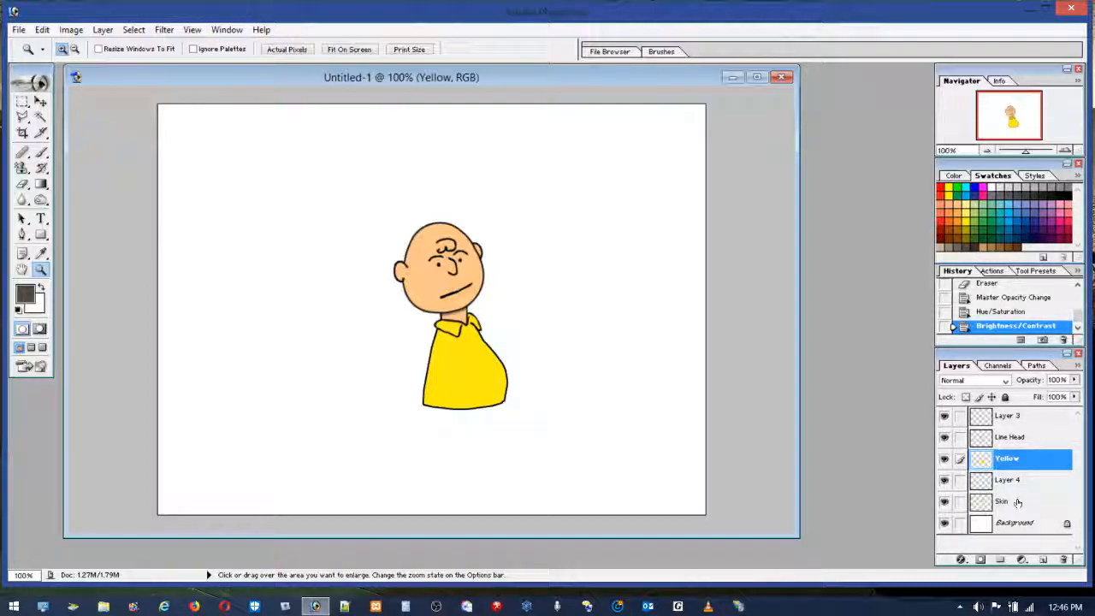
Shift the Skin layer's hue slightly toward pink and set its lightness to +16 with Hue/Saturation.
left_click(1016, 501)
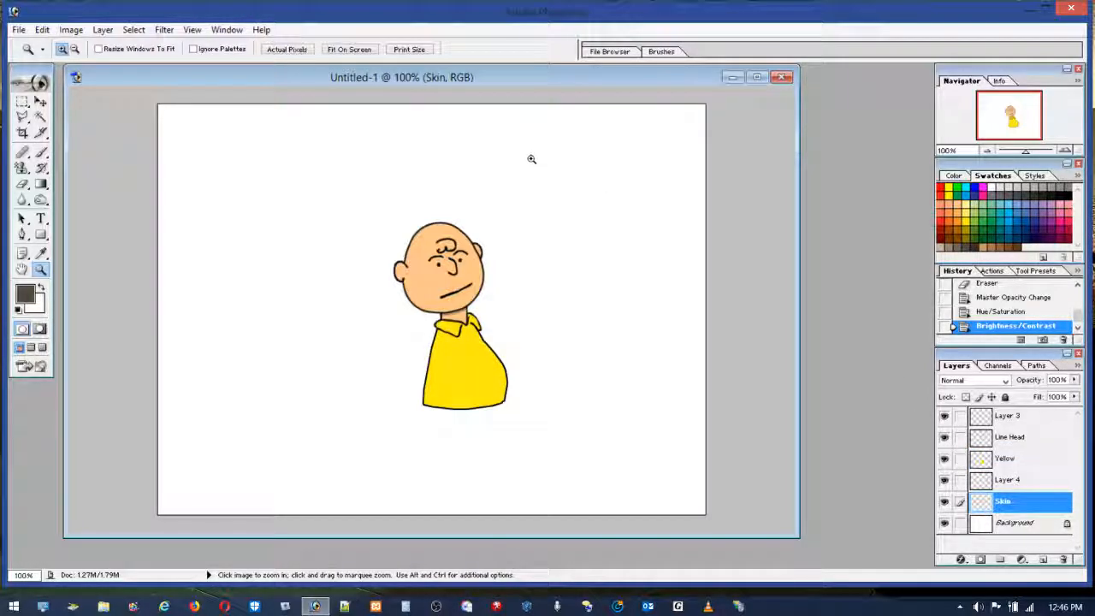
left_click(71, 30)
mouse_move(57, 68)
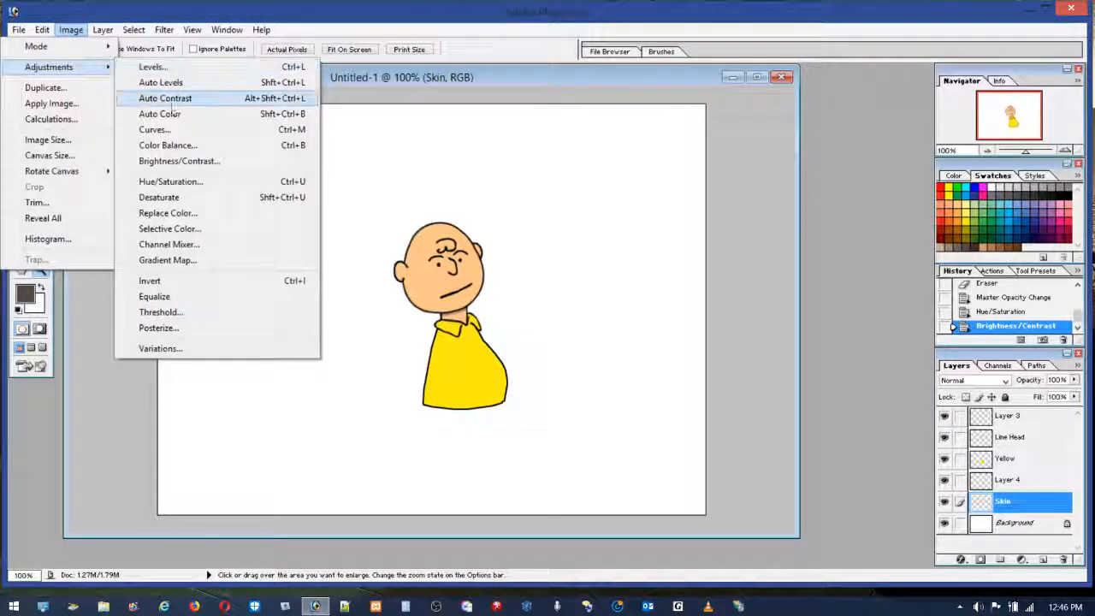
left_click(171, 181)
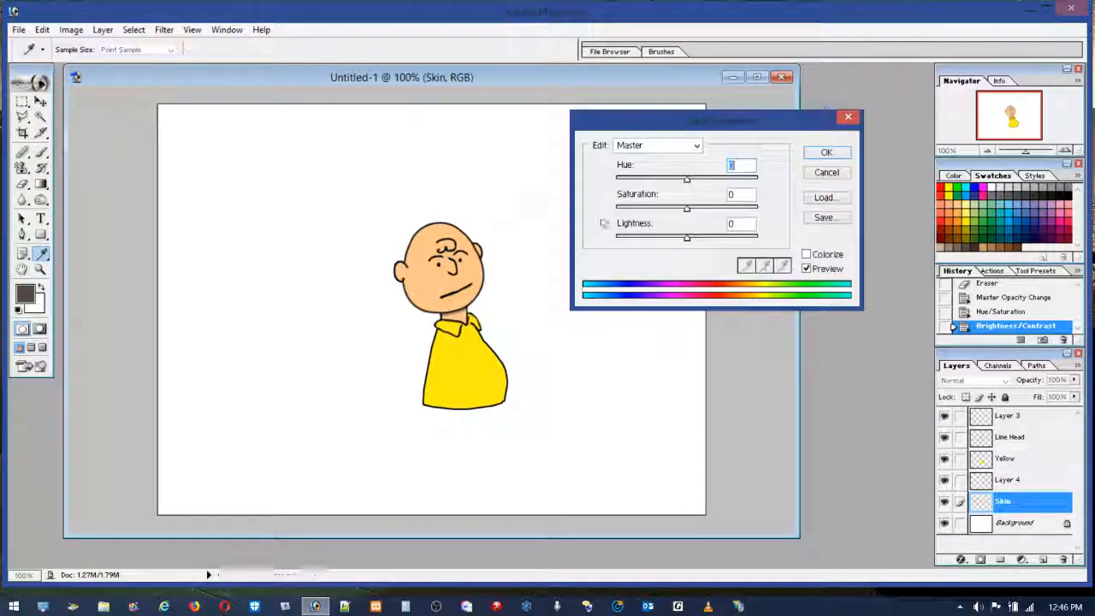
left_click_drag(681, 181, 680, 184)
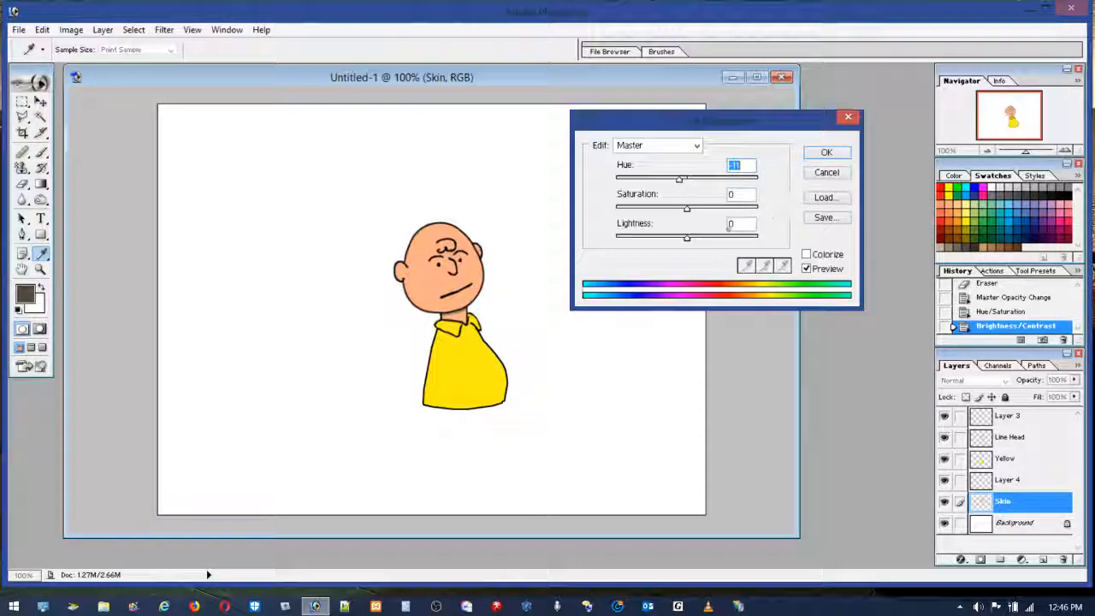
left_click_drag(689, 242, 699, 241)
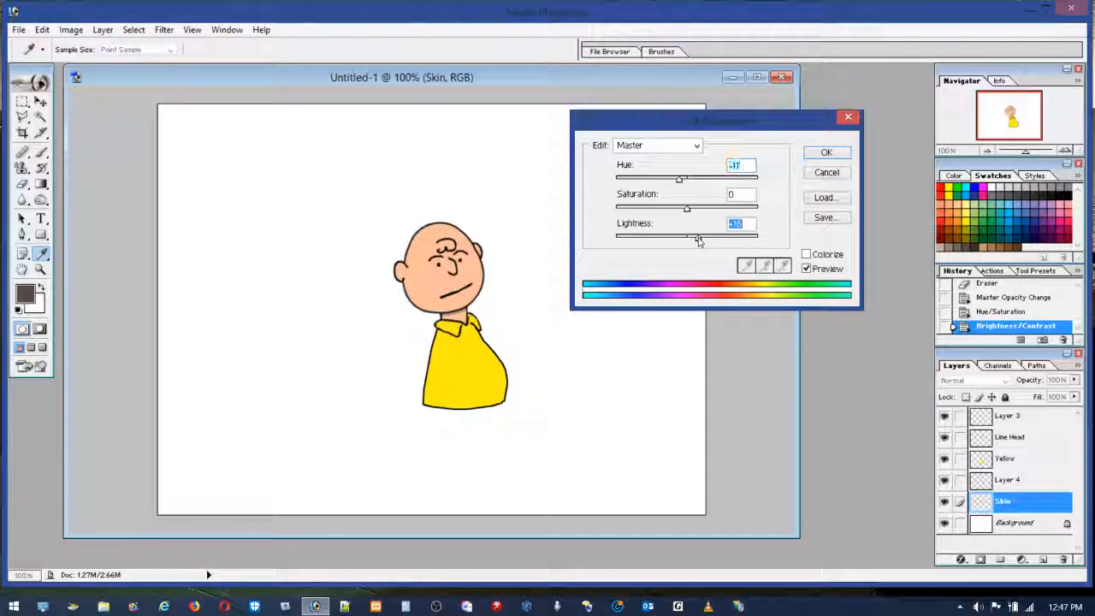
left_click(826, 153)
key("z")
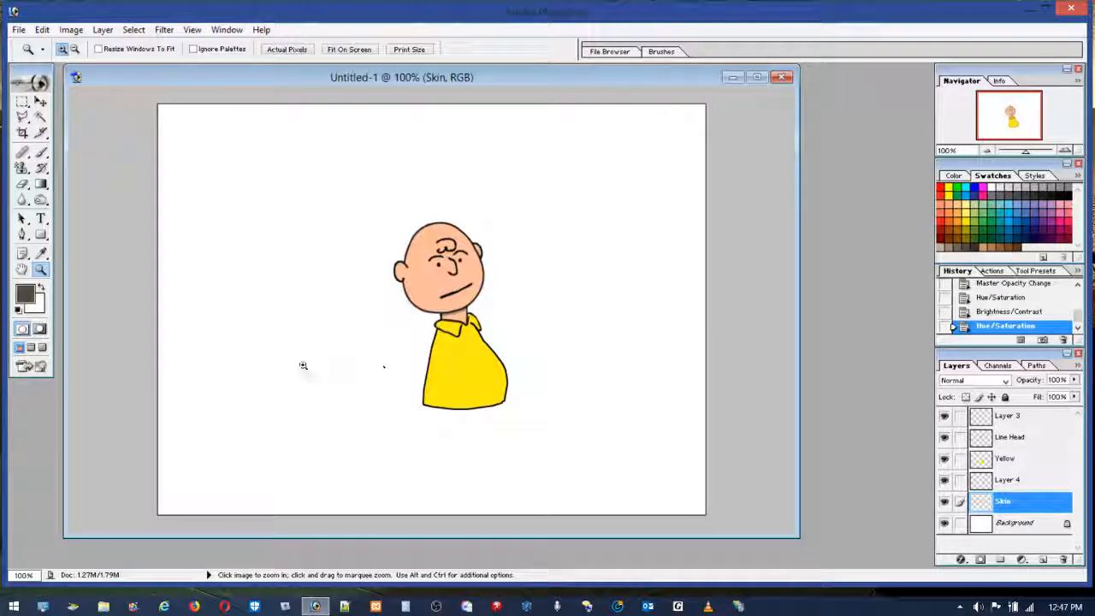
Set up a black brush with a 2 px diameter for retouching the outline near the shirt's lower-left corner.
left_click_drag(301, 321, 549, 432)
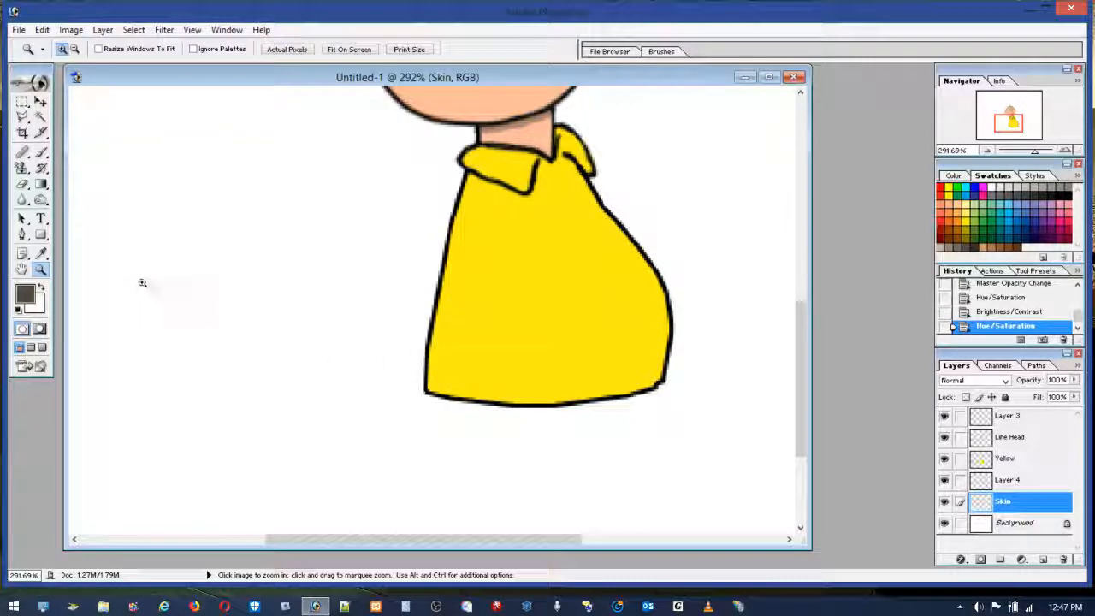
left_click_drag(358, 290, 472, 378)
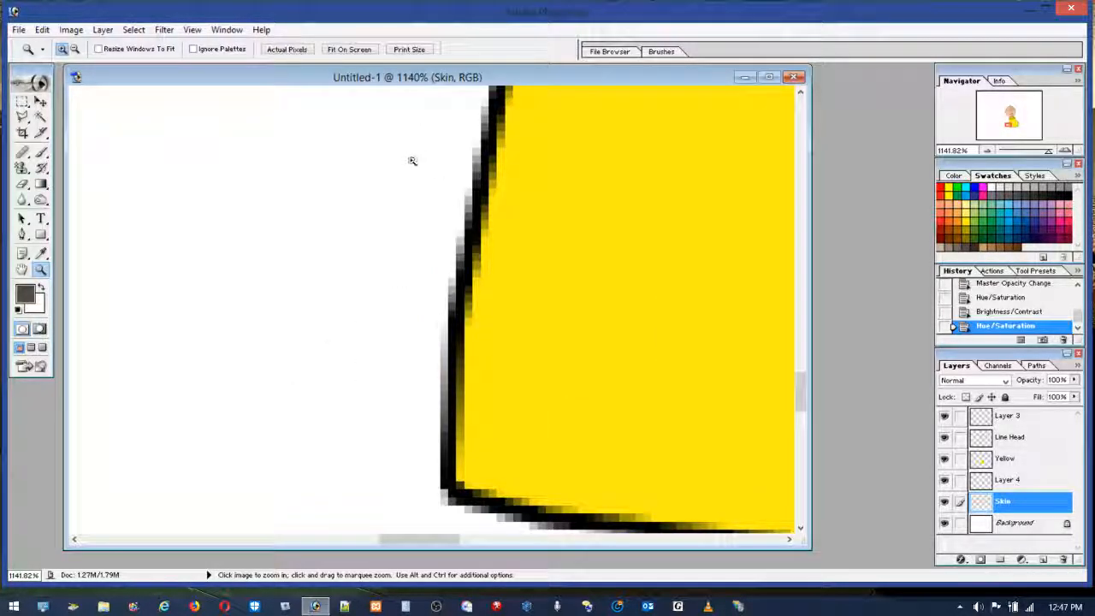
key("b")
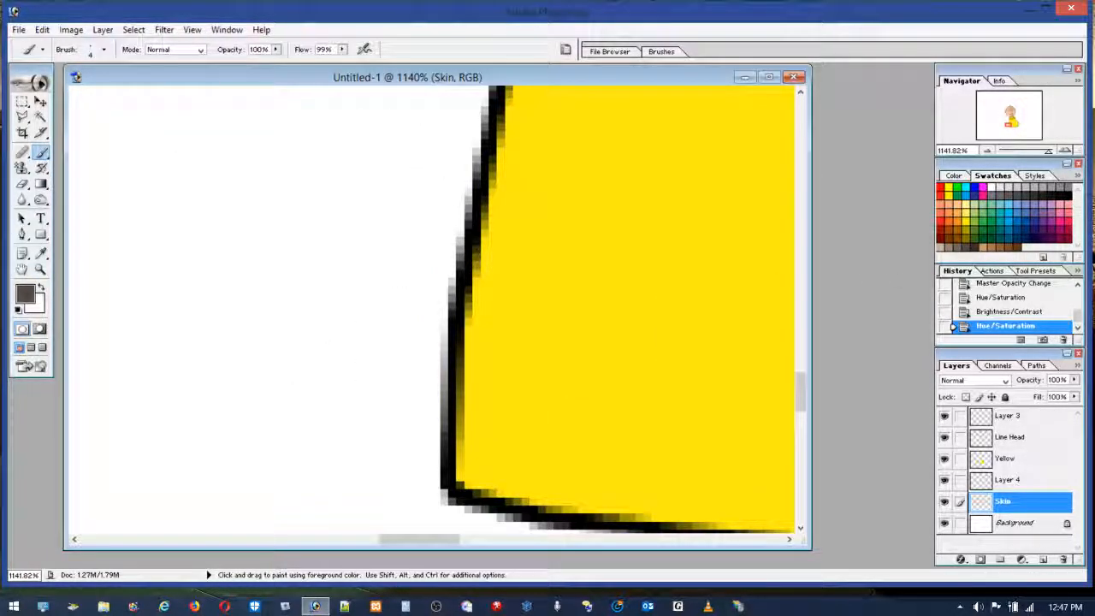
left_click(1068, 195)
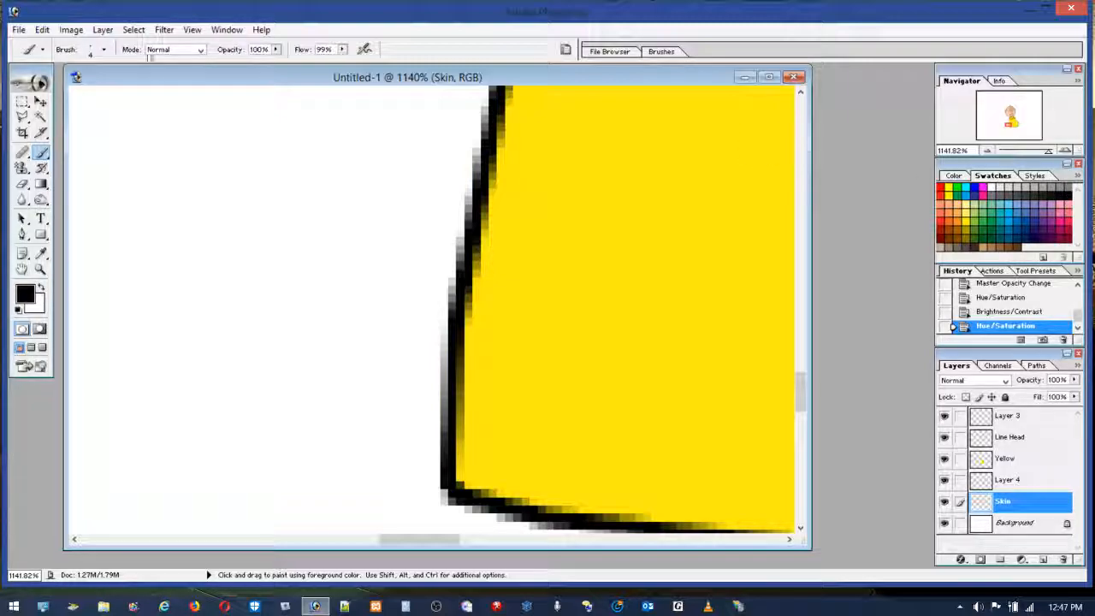
left_click(103, 49)
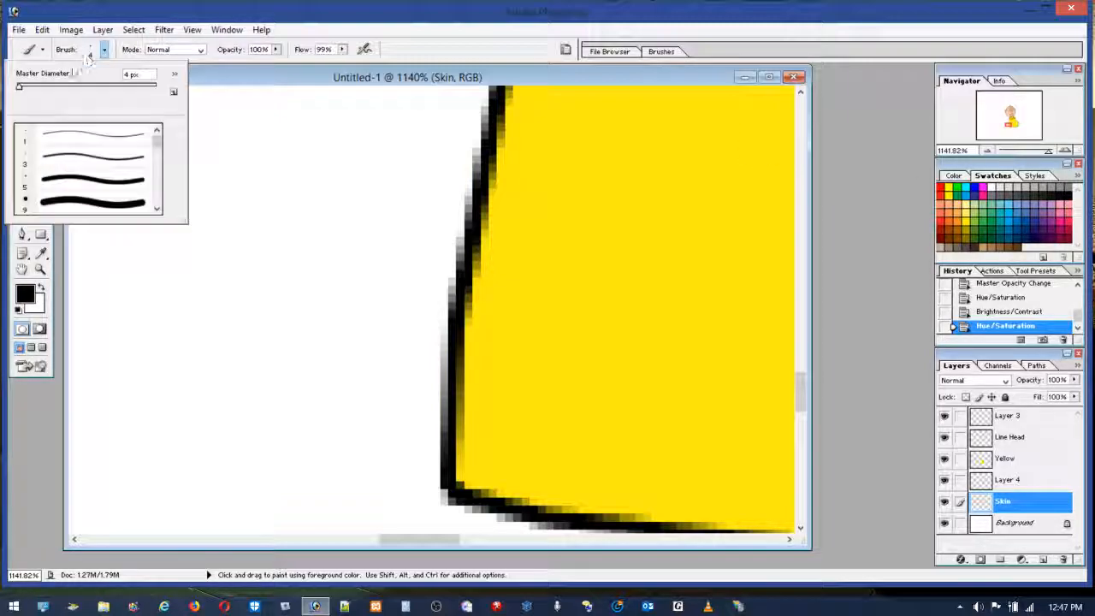
double_click(128, 74)
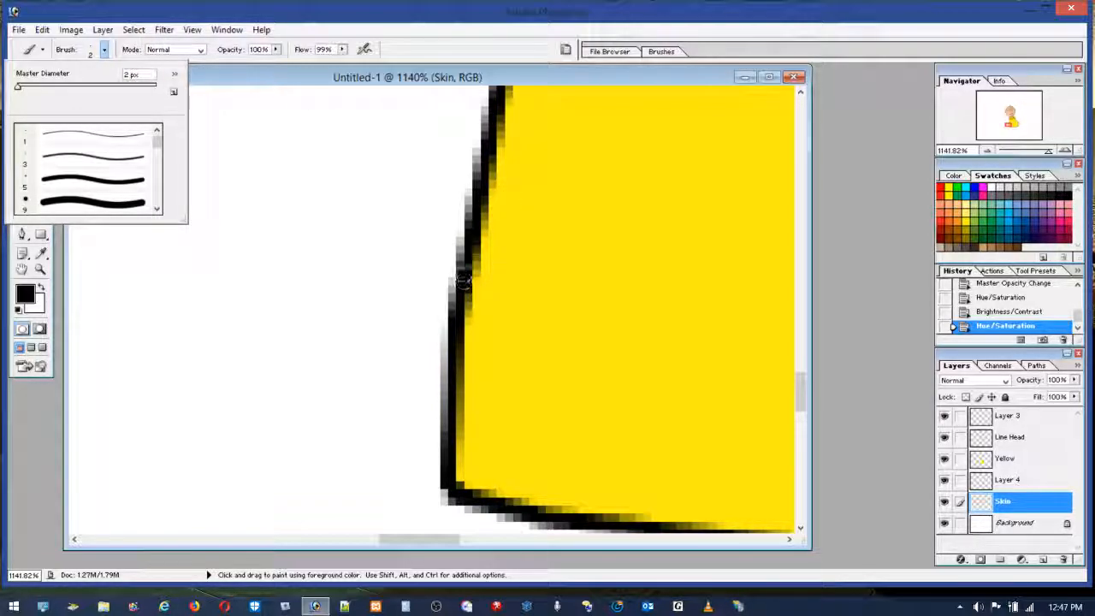
key("Return")
mouse_move(457, 340)
left_mouse_down()
mouse_move(453, 323)
mouse_move(472, 326)
left_mouse_up()
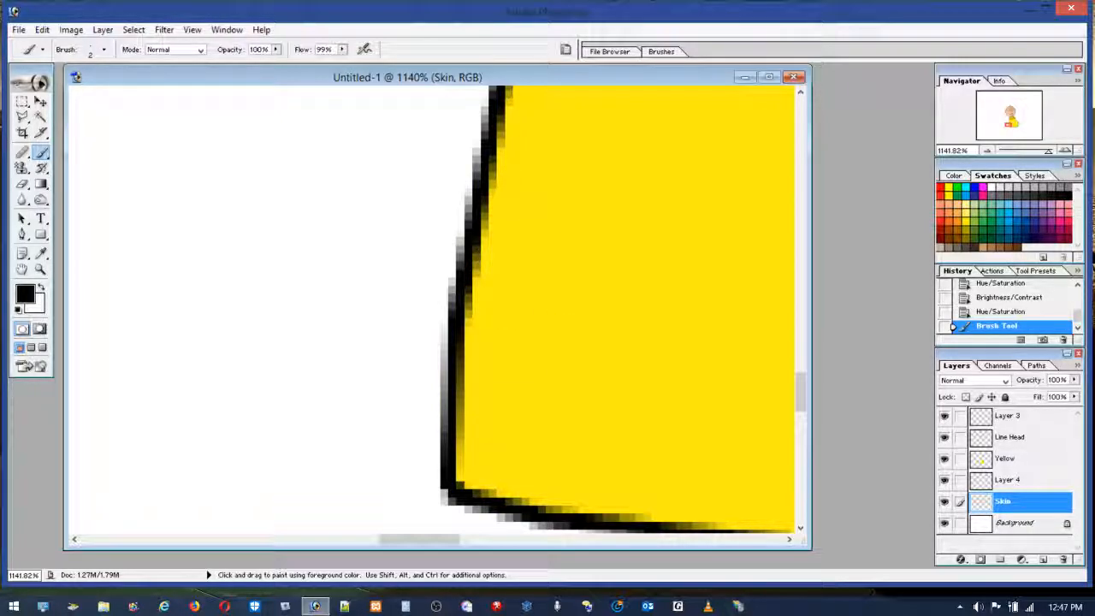
left_click(42, 30)
left_click(57, 46)
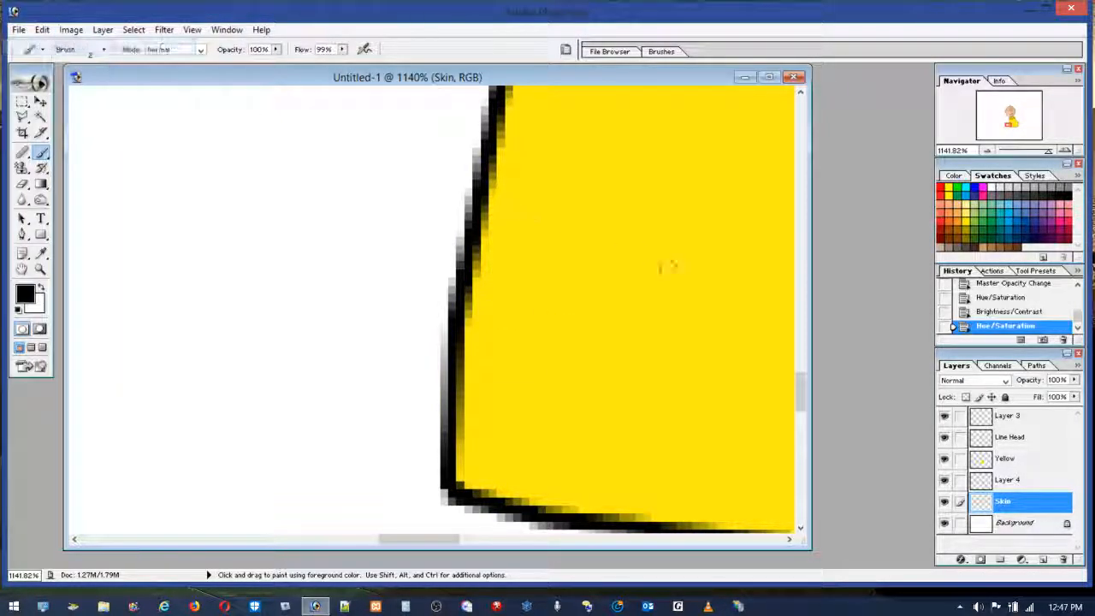
Smooth the shirt's left outline above the lower corner on Layer 3 with short black brush strokes and an eraser touch-up.
left_click(1011, 416)
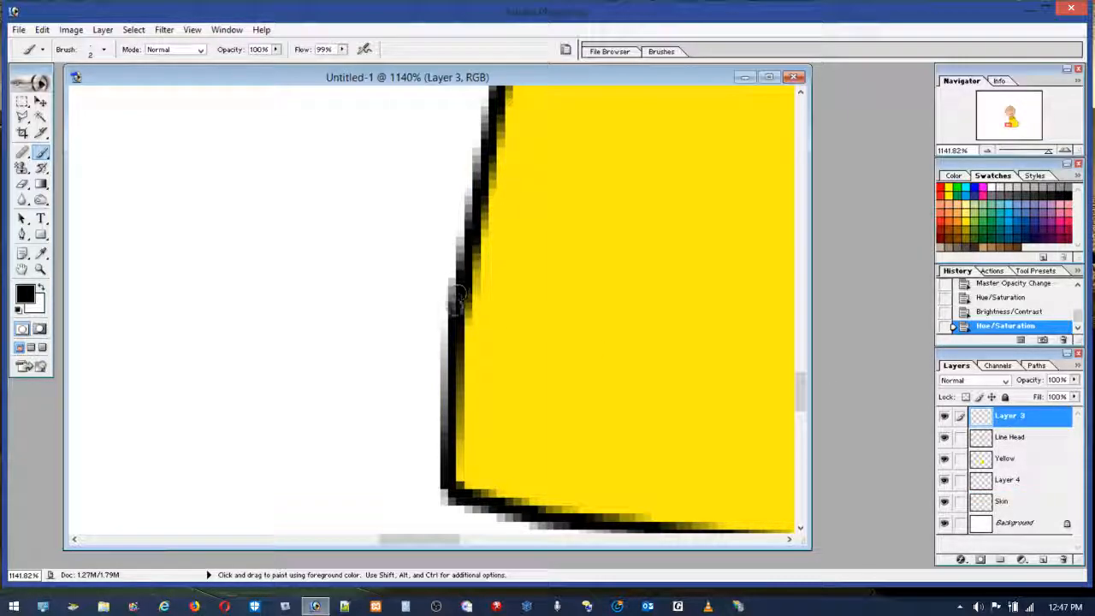
left_click_drag(454, 331, 444, 408)
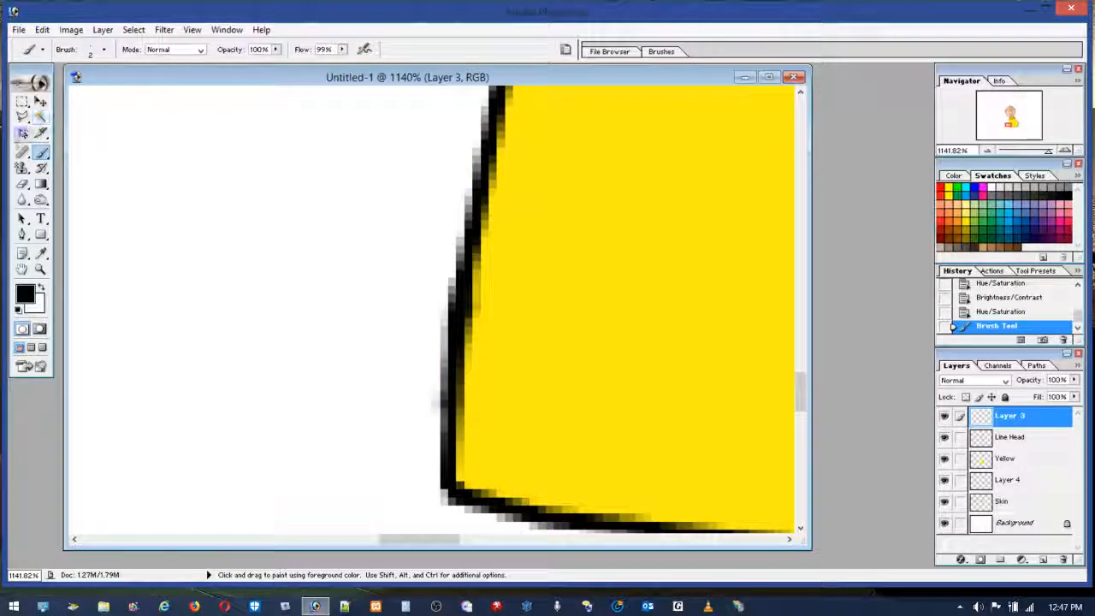
left_click(23, 184)
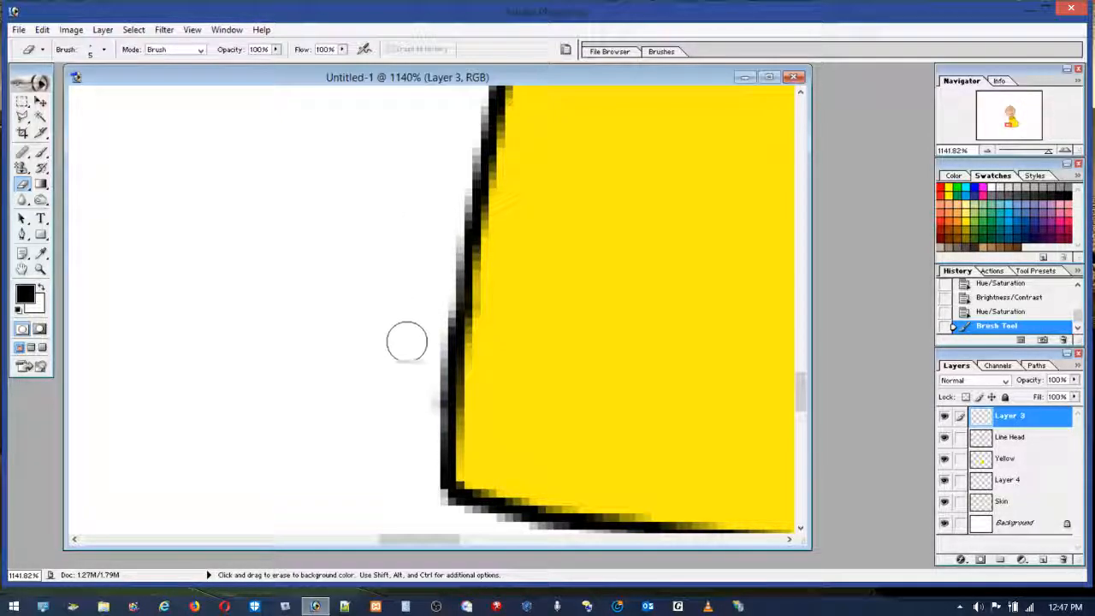
left_click_drag(405, 384, 423, 415)
left_click(41, 152)
mouse_move(466, 261)
left_mouse_down()
mouse_move(457, 377)
mouse_move(472, 419)
left_mouse_up()
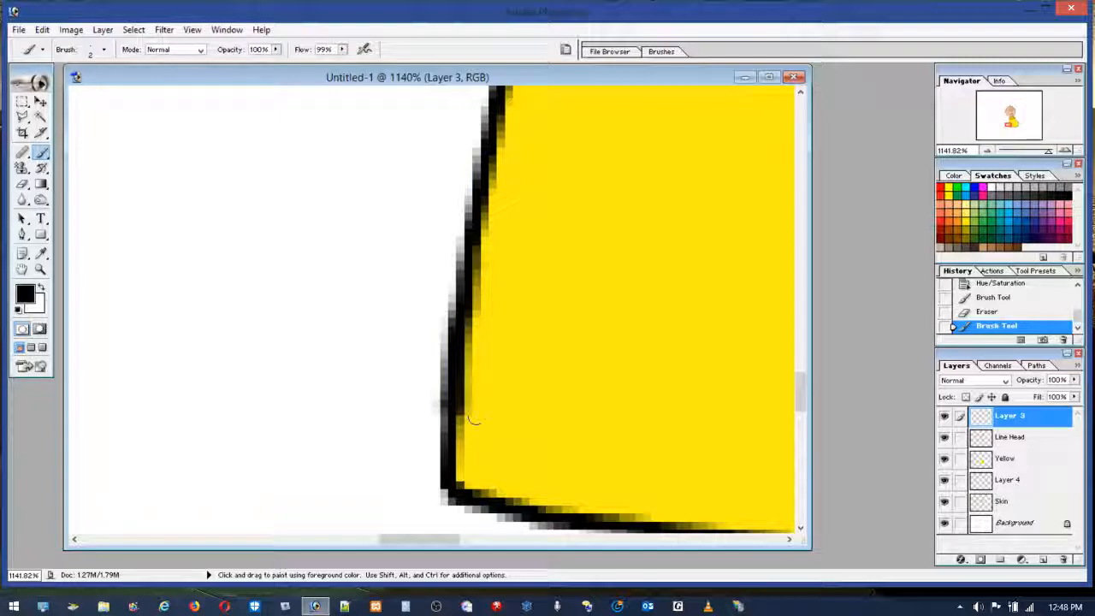
left_click(468, 250)
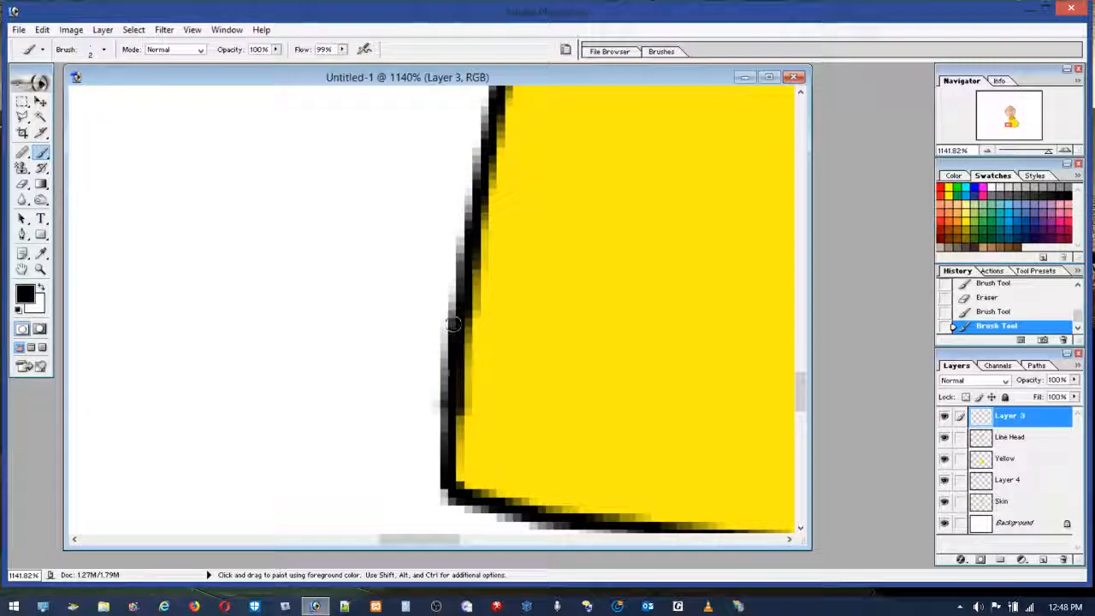
Erase the stray pixels on both sides of the shirt's left outline near the lower corner on Layer 3.
double_click(41, 270)
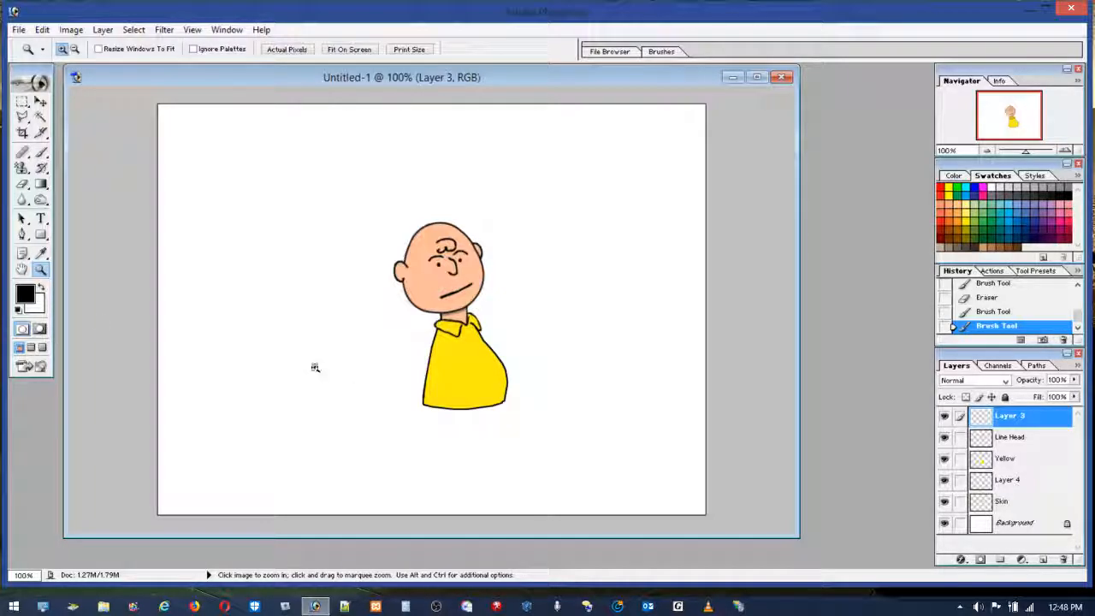
left_click_drag(379, 371, 460, 448)
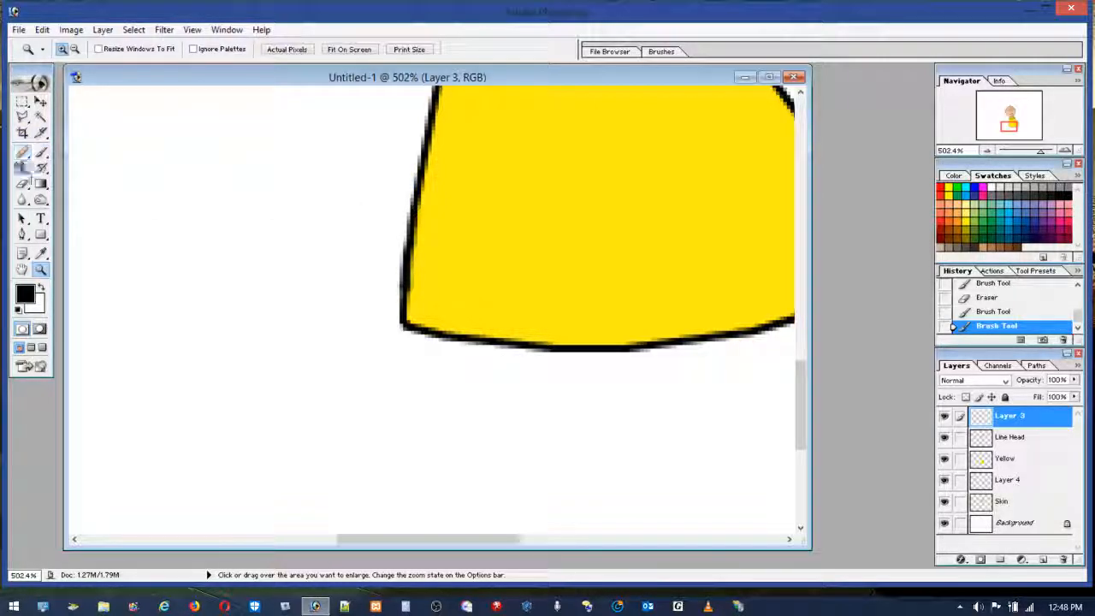
left_click(23, 183)
left_click_drag(390, 285, 383, 292)
left_click(42, 29)
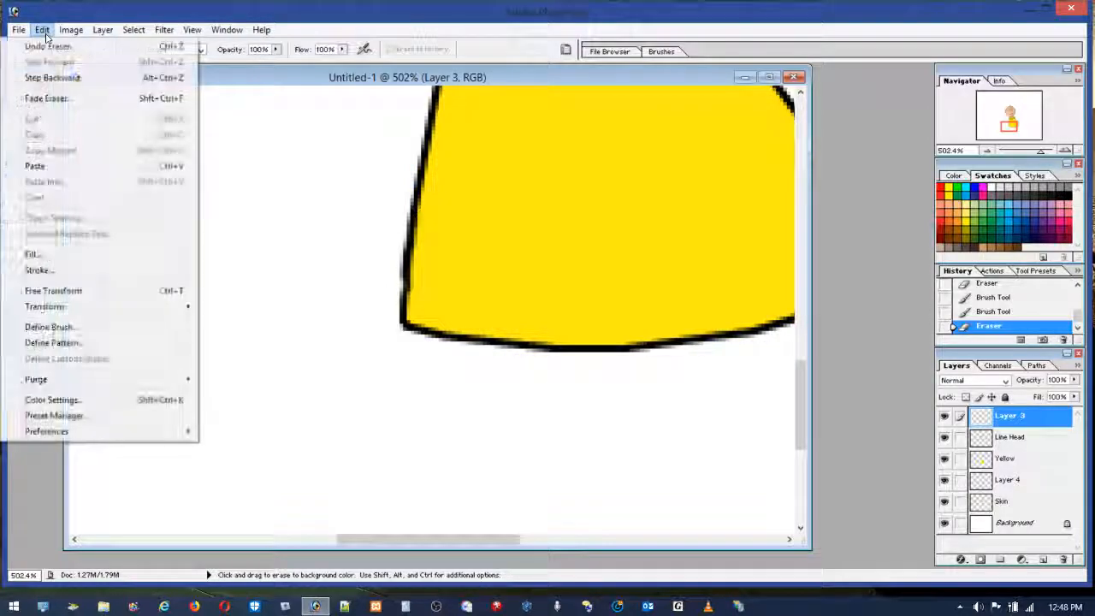
left_click(74, 43)
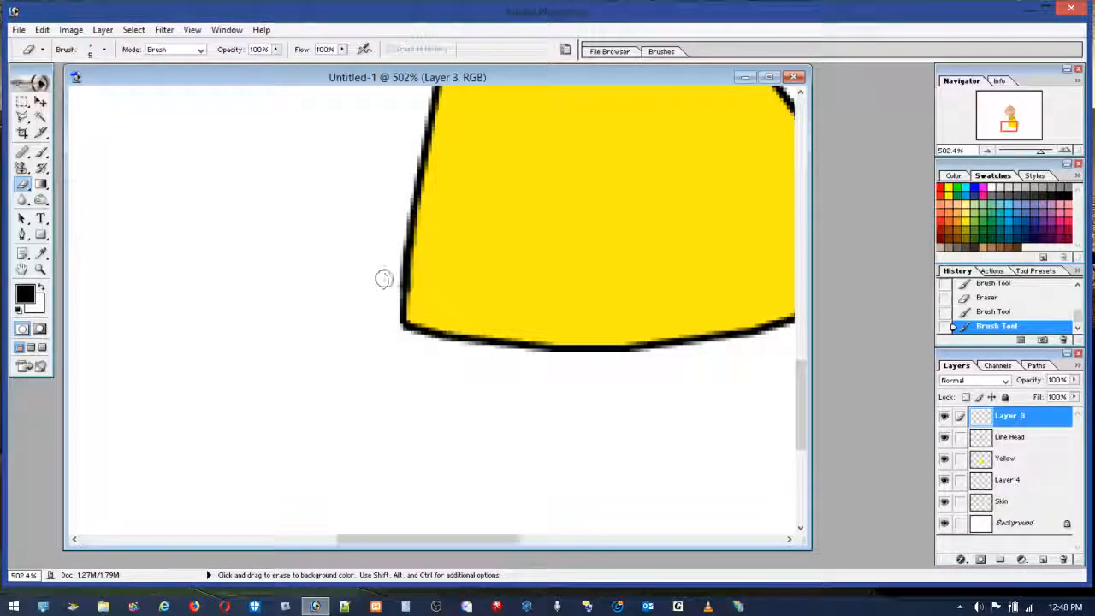
left_click_drag(389, 284, 376, 289)
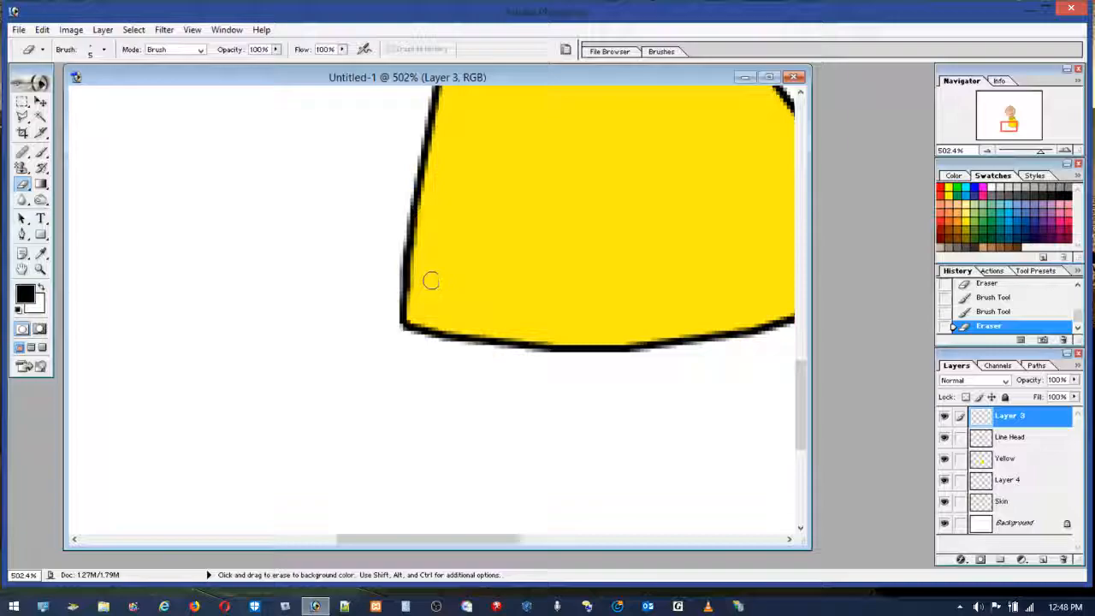
left_click_drag(420, 287, 423, 315)
left_click(42, 271)
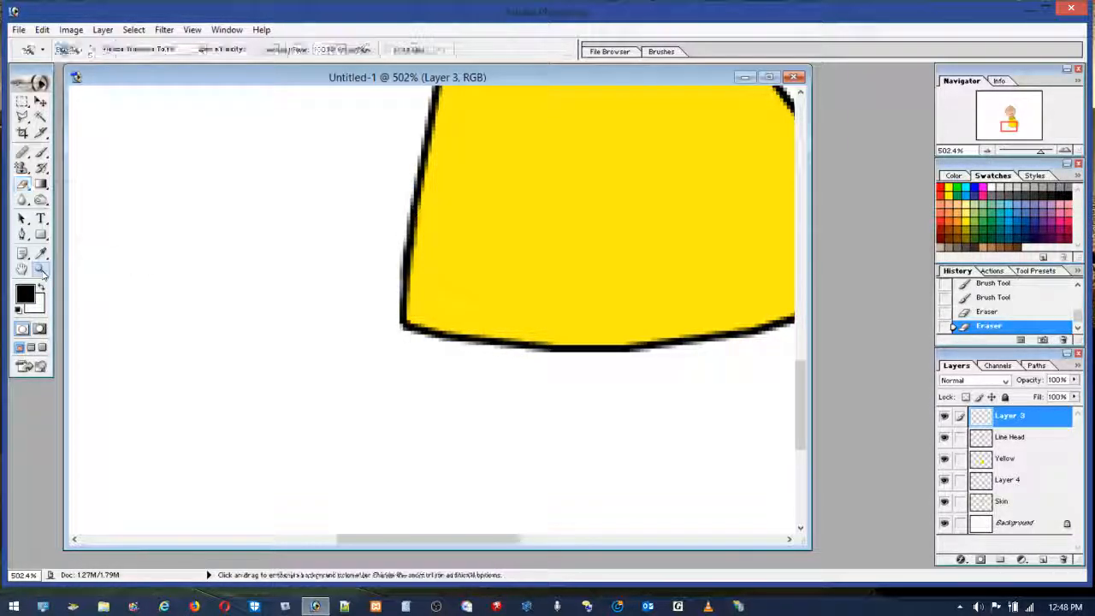
left_click(42, 271)
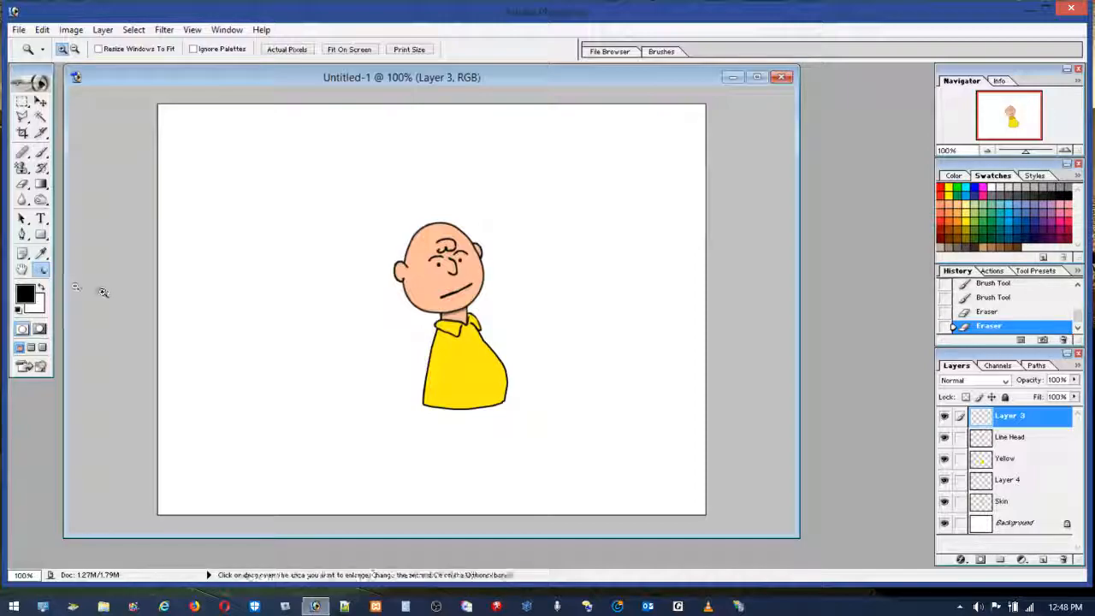
Check the shirt and neck shadow layers by toggling visibility, and rename Layer 4 as Skin Shade.
left_click_drag(491, 420, 599, 455)
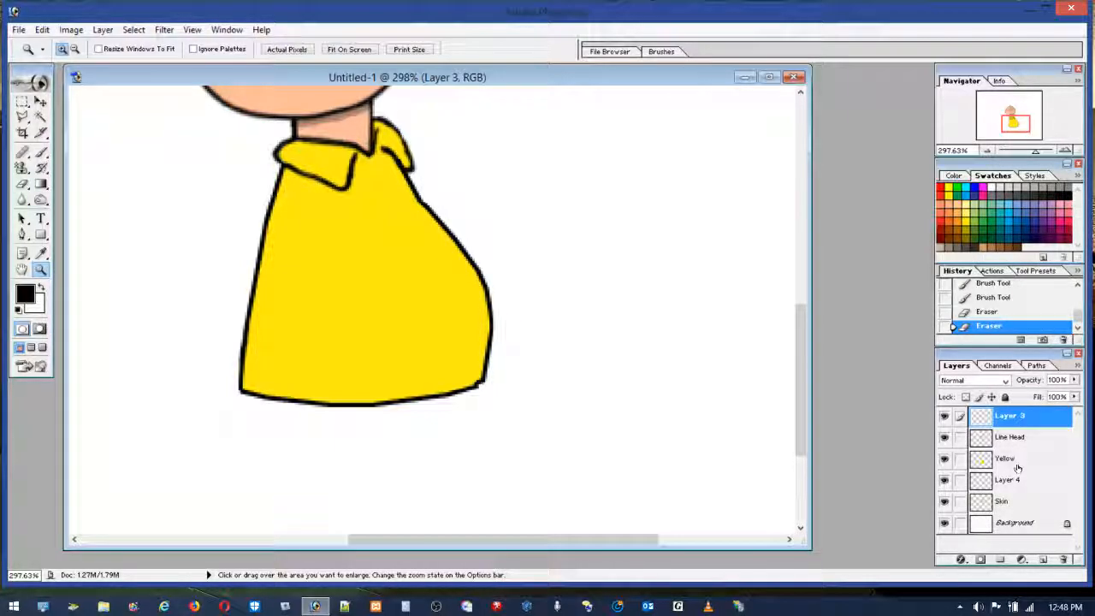
left_click(945, 460)
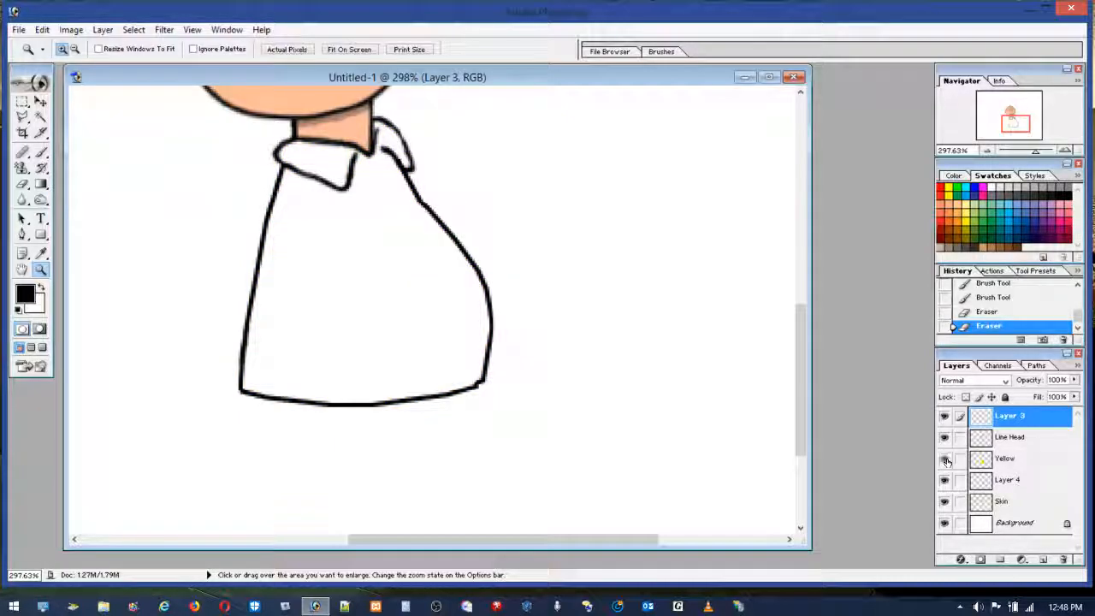
left_click(945, 460)
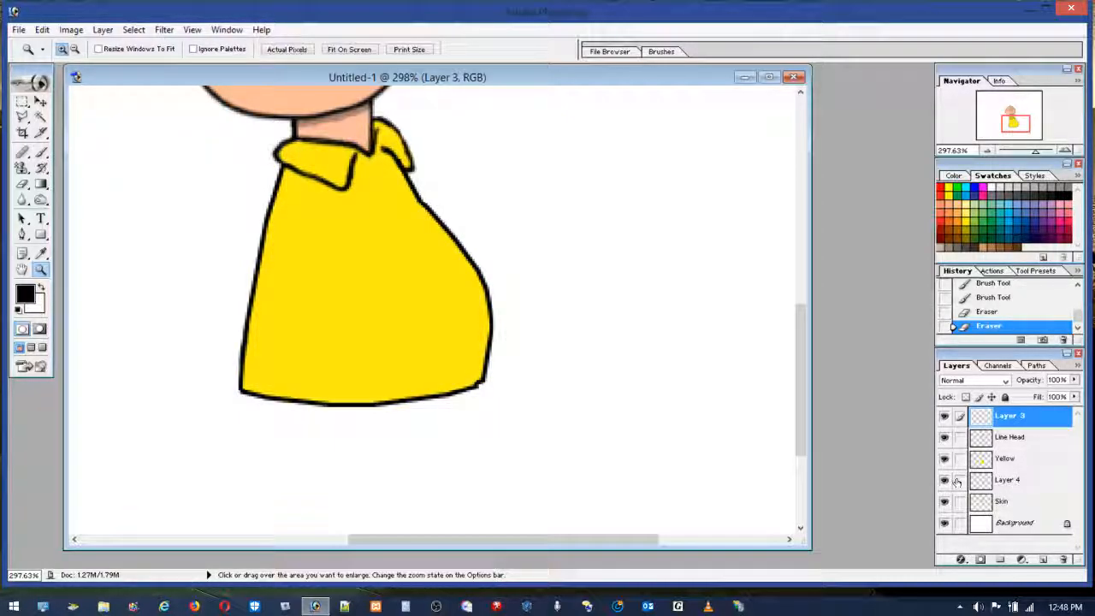
left_click(945, 481)
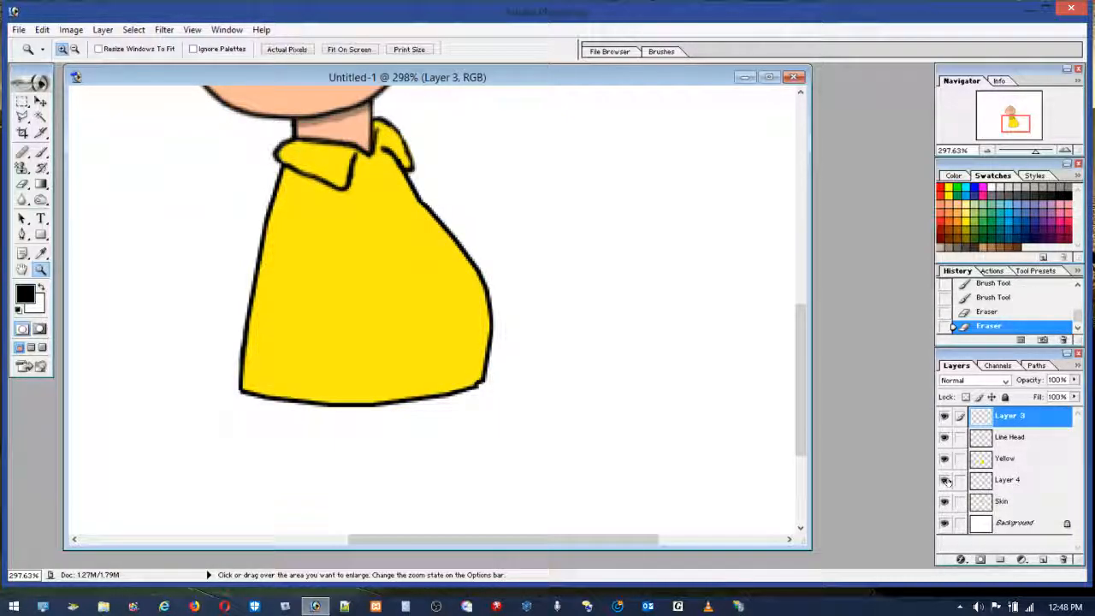
double_click(1008, 480)
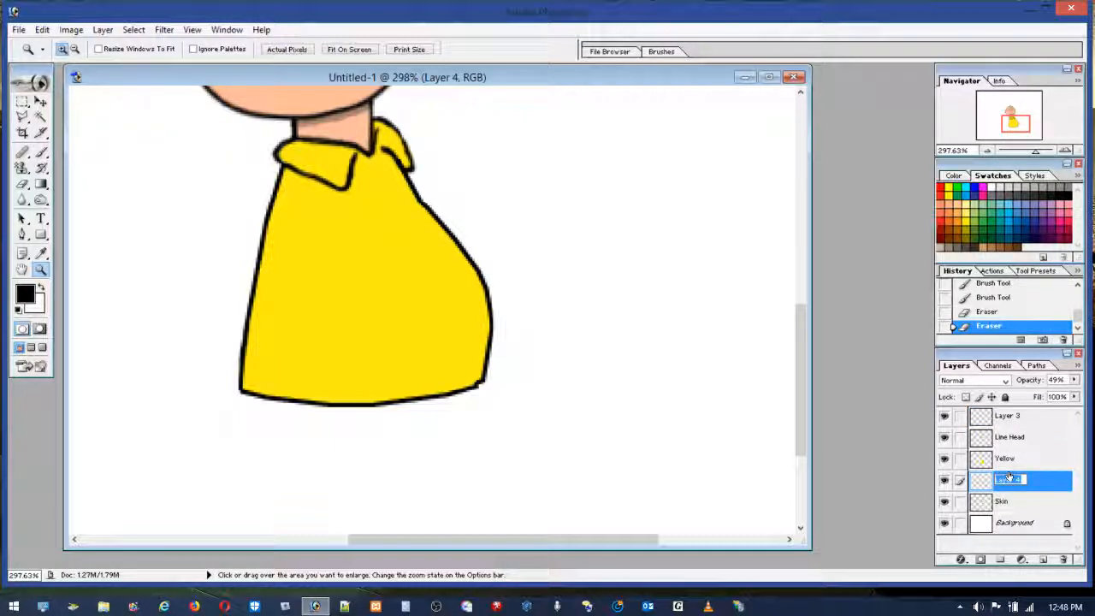
type("Sk")
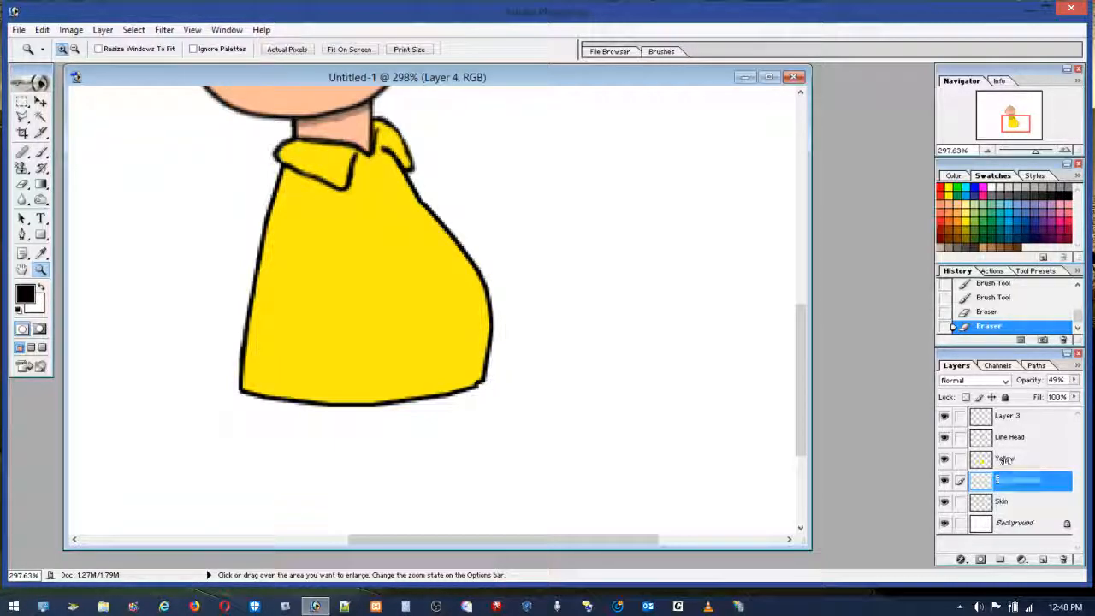
Try to outline a zigzag stripe across the lower shirt on the Yellow layer with the Polygonal Lasso.
left_click(1004, 462)
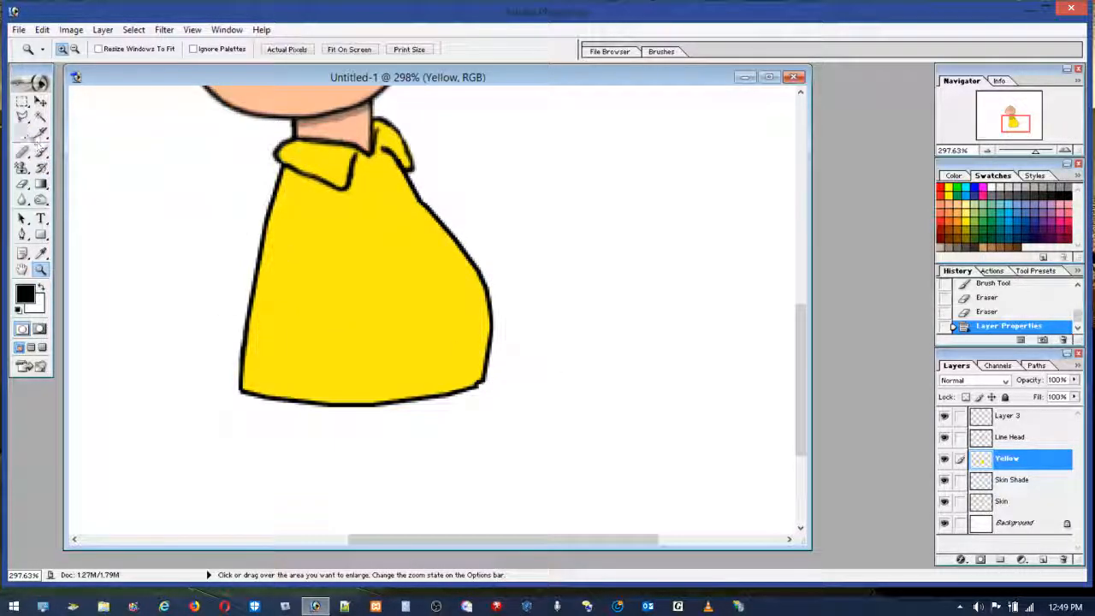
key("l")
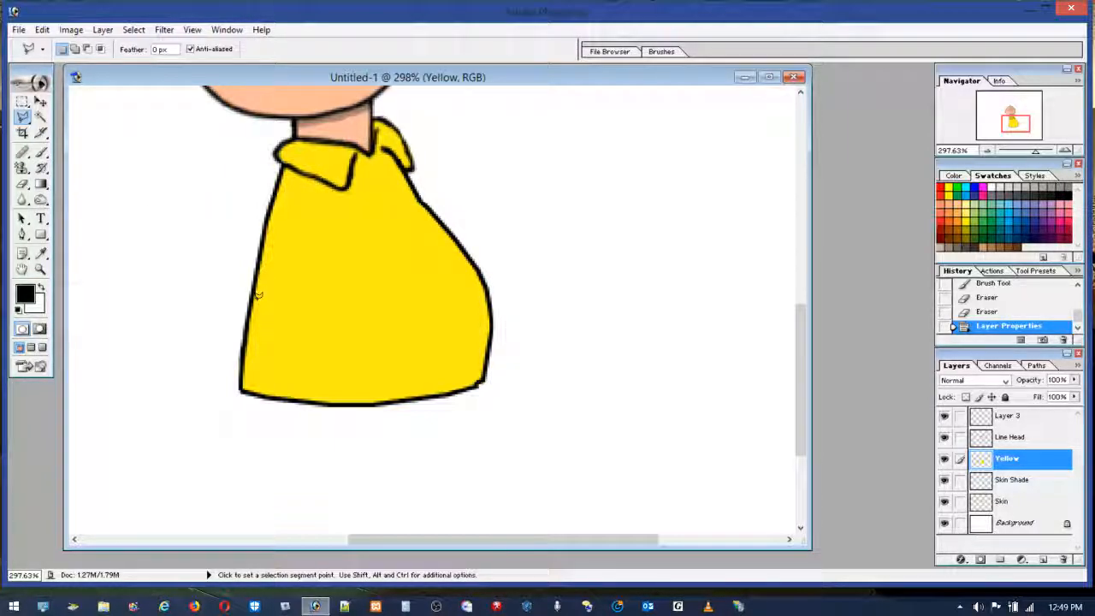
left_click(486, 323)
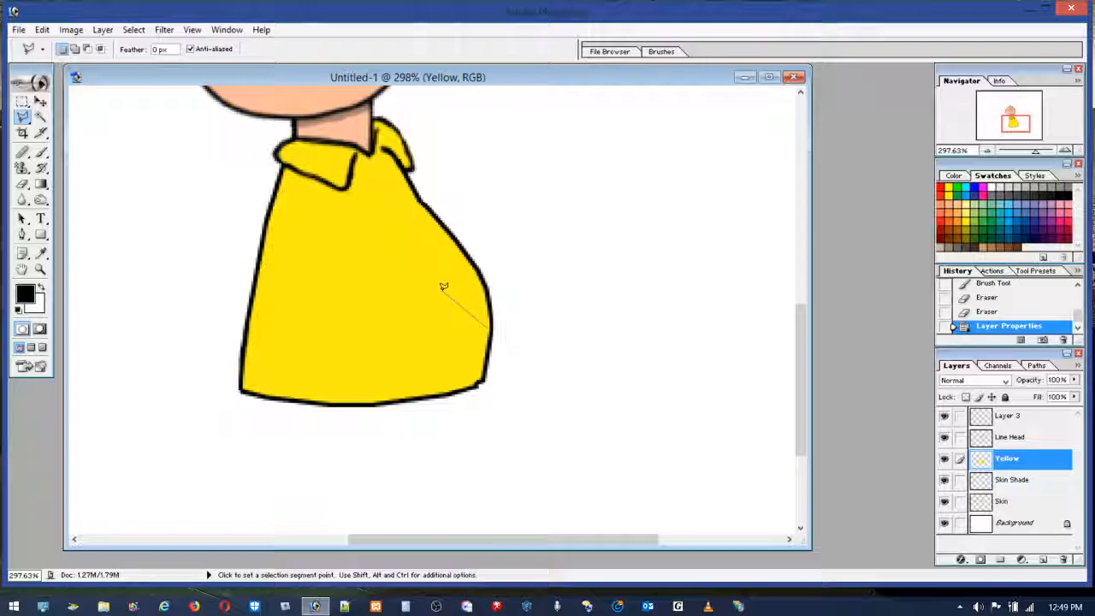
left_click(407, 347)
left_click(354, 296)
left_click(310, 342)
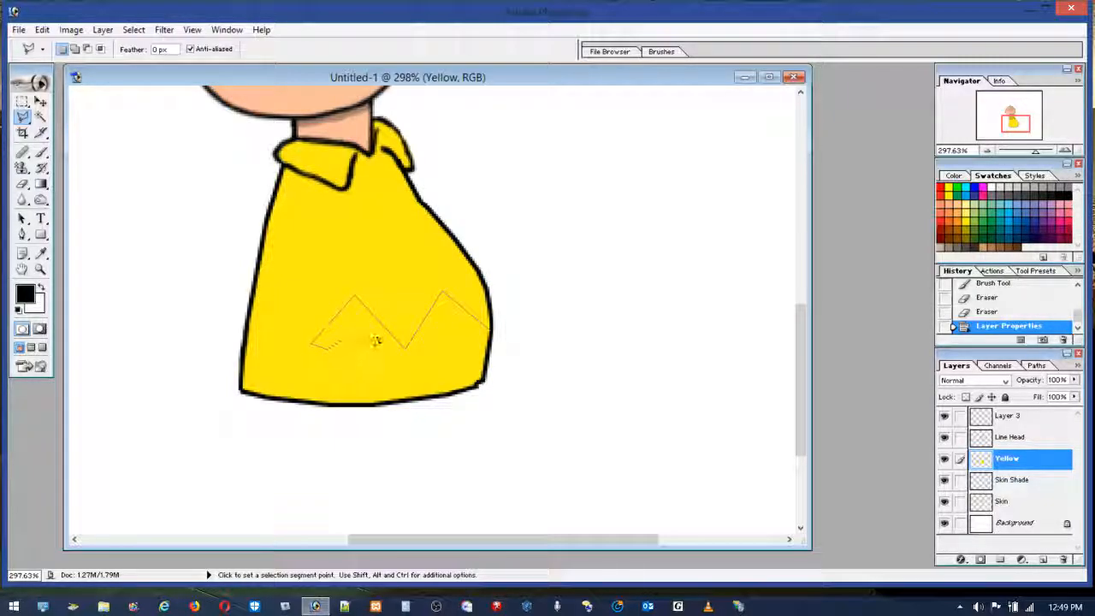
double_click(399, 336)
left_click(468, 299)
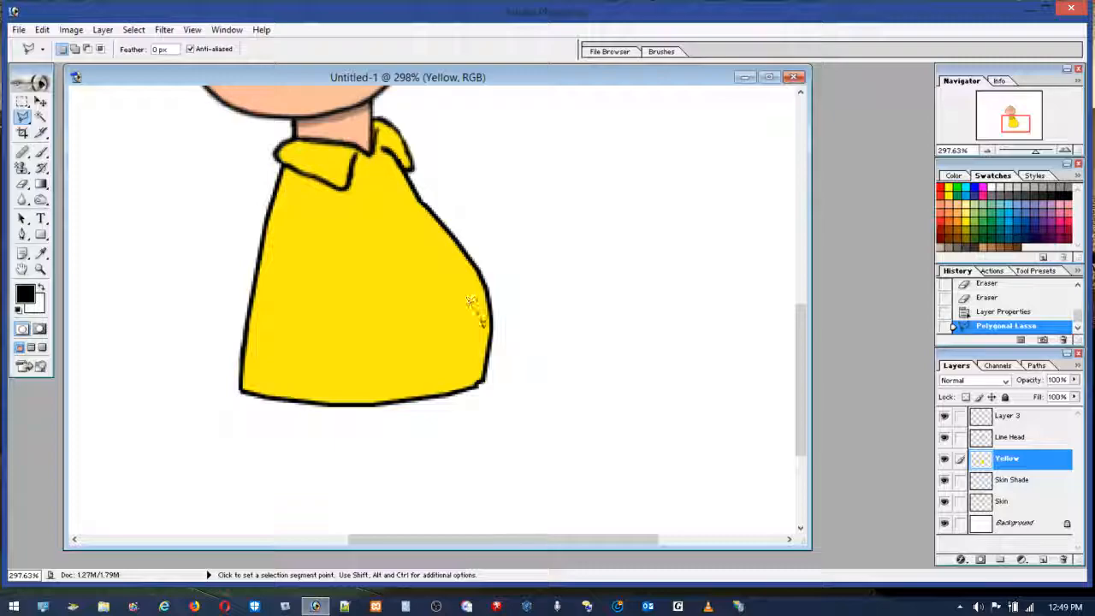
double_click(486, 340)
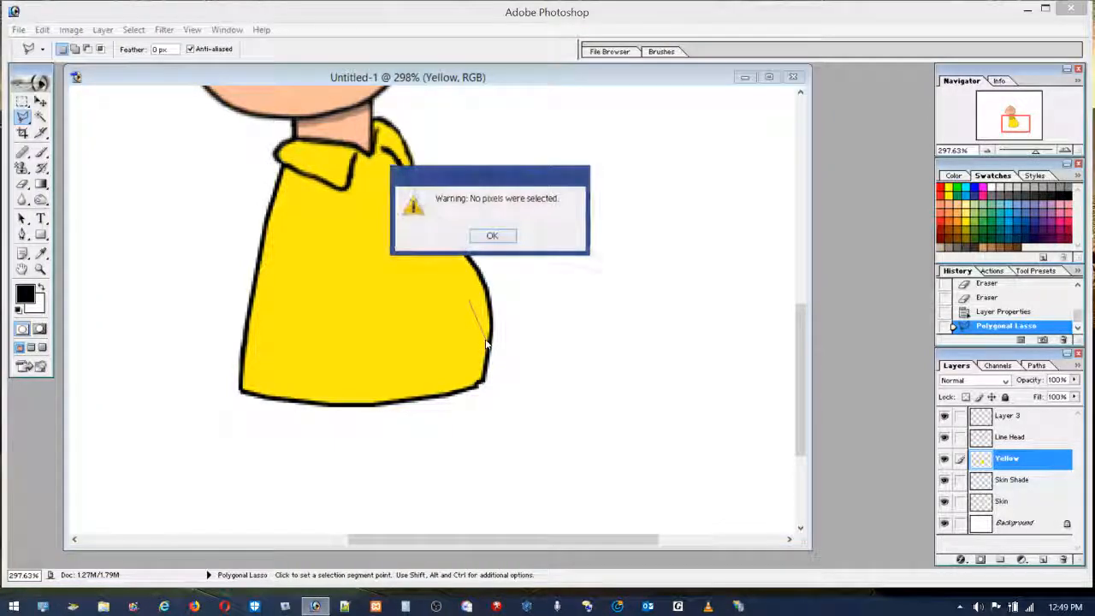
left_click(492, 236)
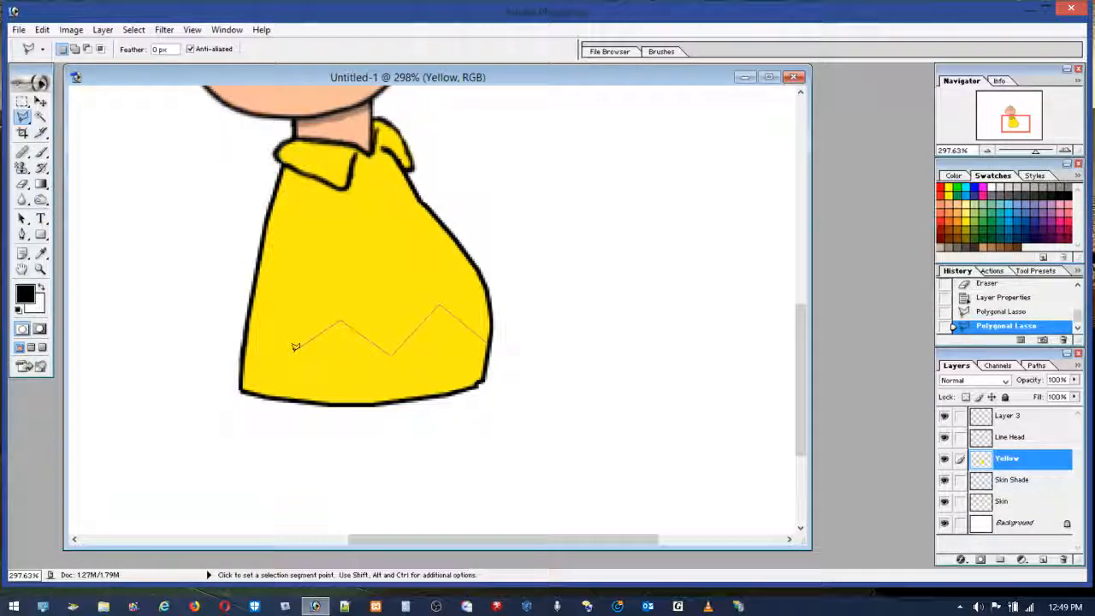
Select a zigzag band across the lower half of the shirt with the Polygonal Lasso, redoing the lower edge's middle peak.
key("BackSpace")
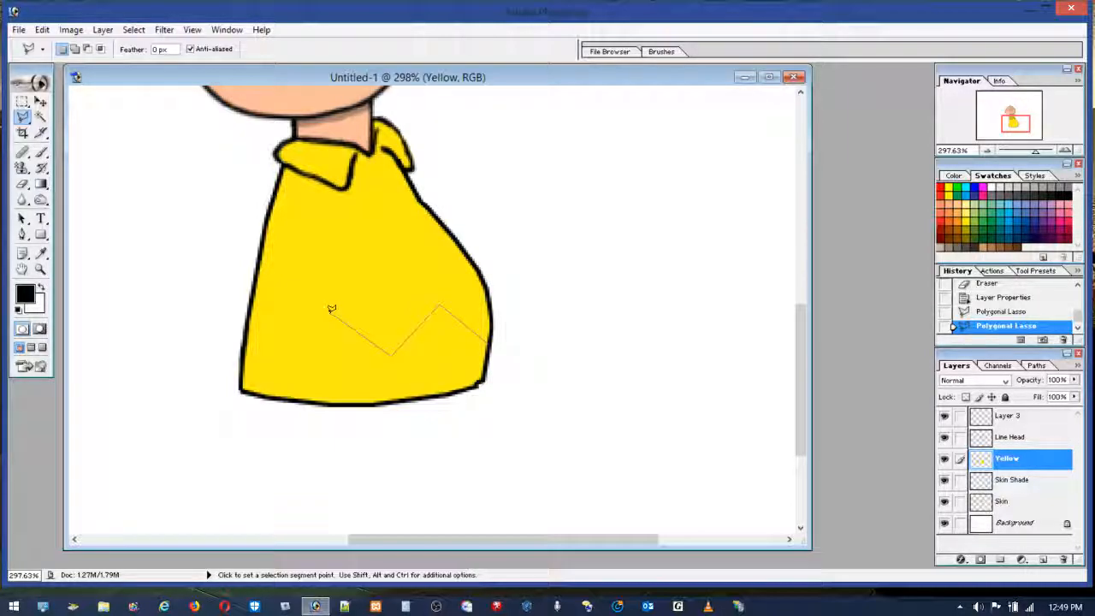
left_click(328, 315)
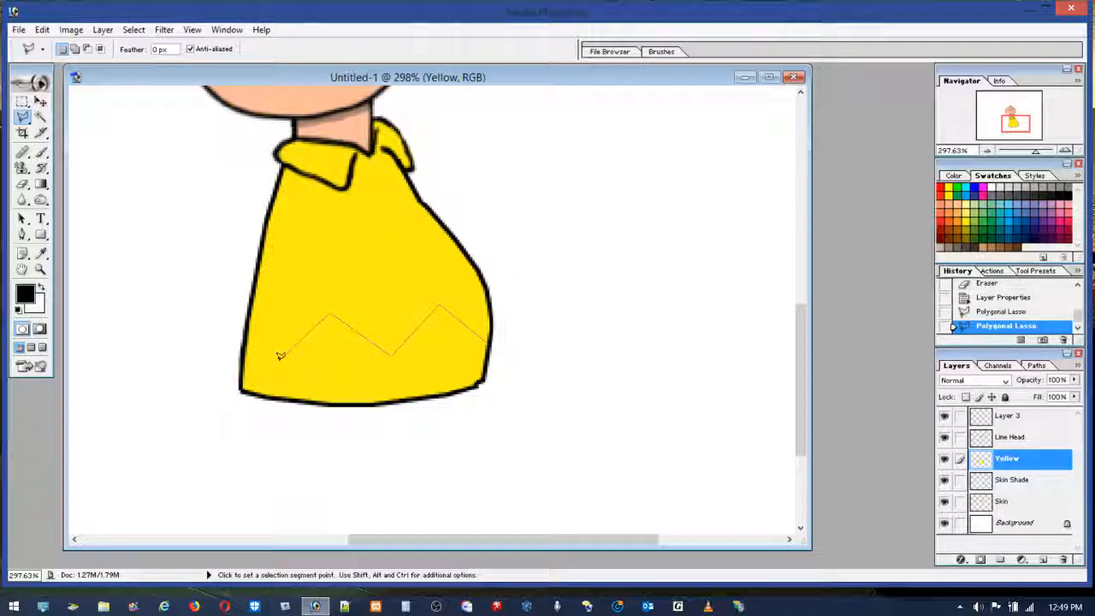
left_click(276, 356)
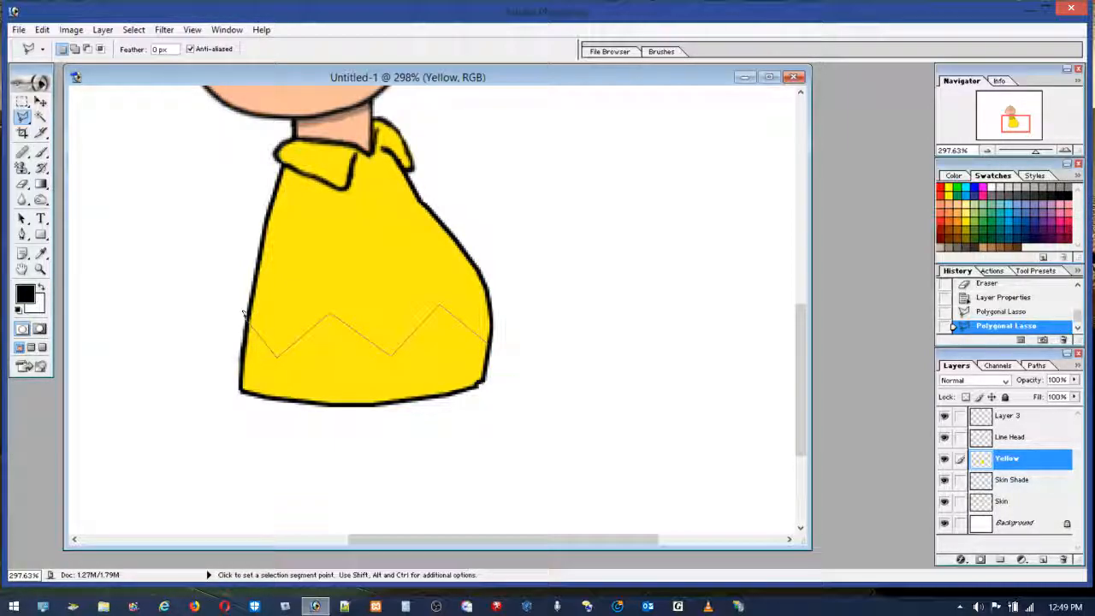
left_click(258, 252)
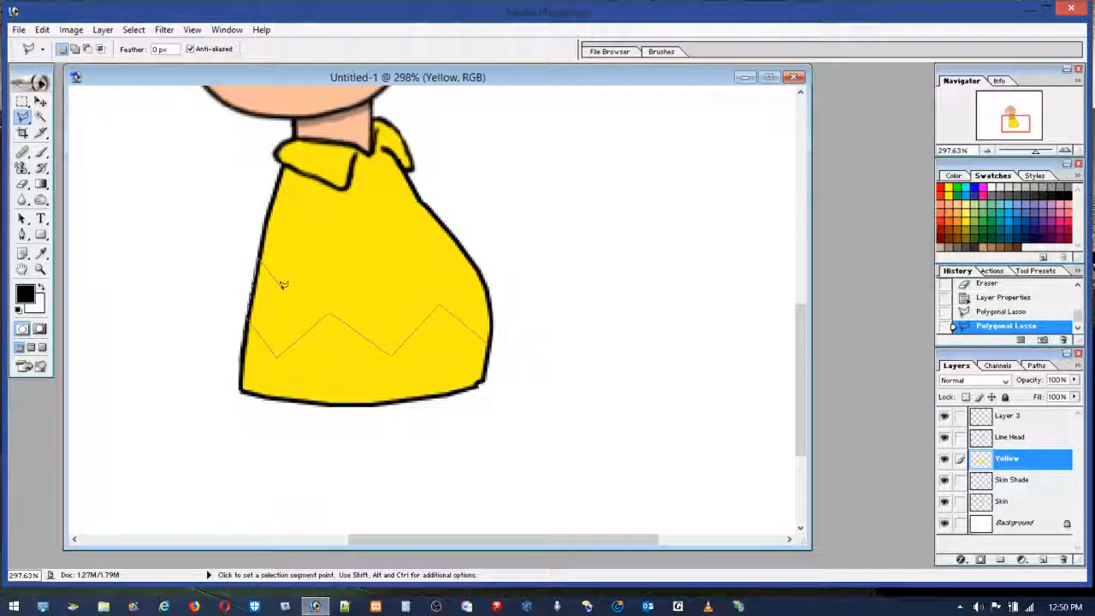
left_click(288, 291)
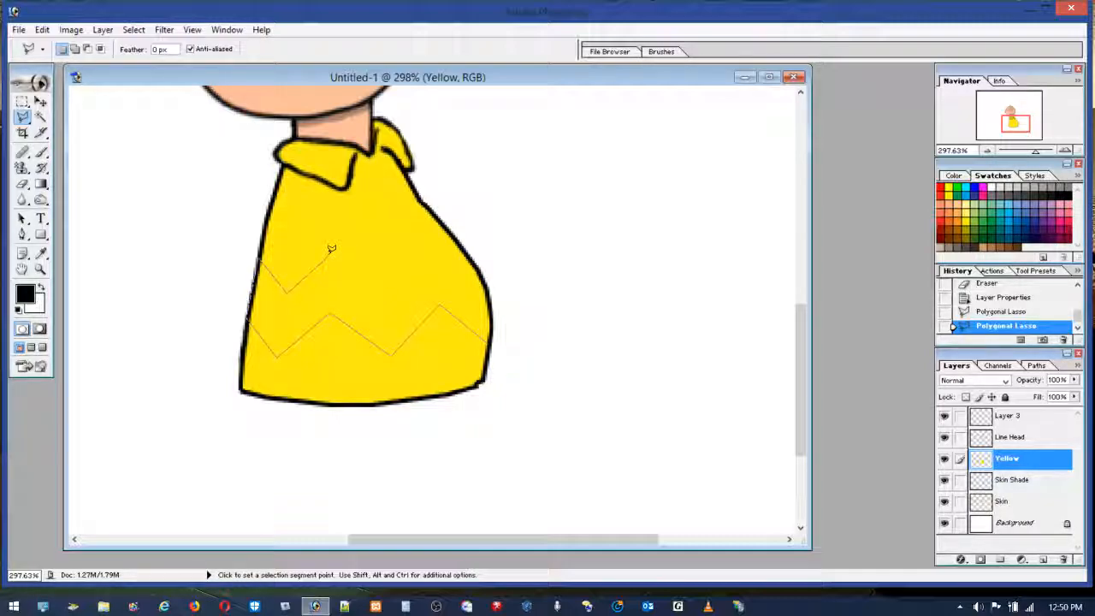
left_click(329, 254)
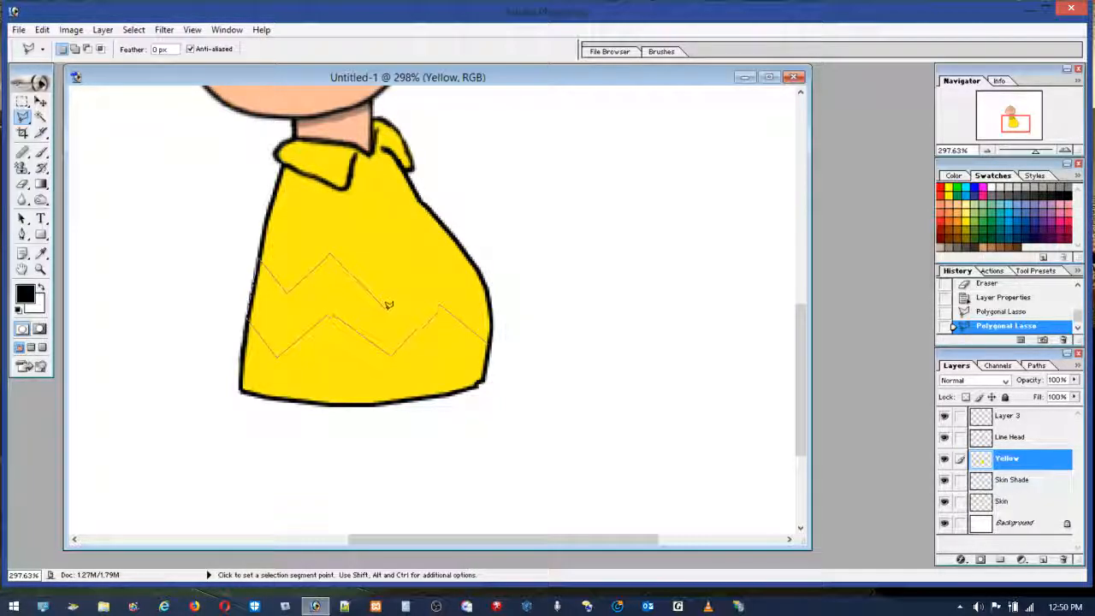
left_click(387, 295)
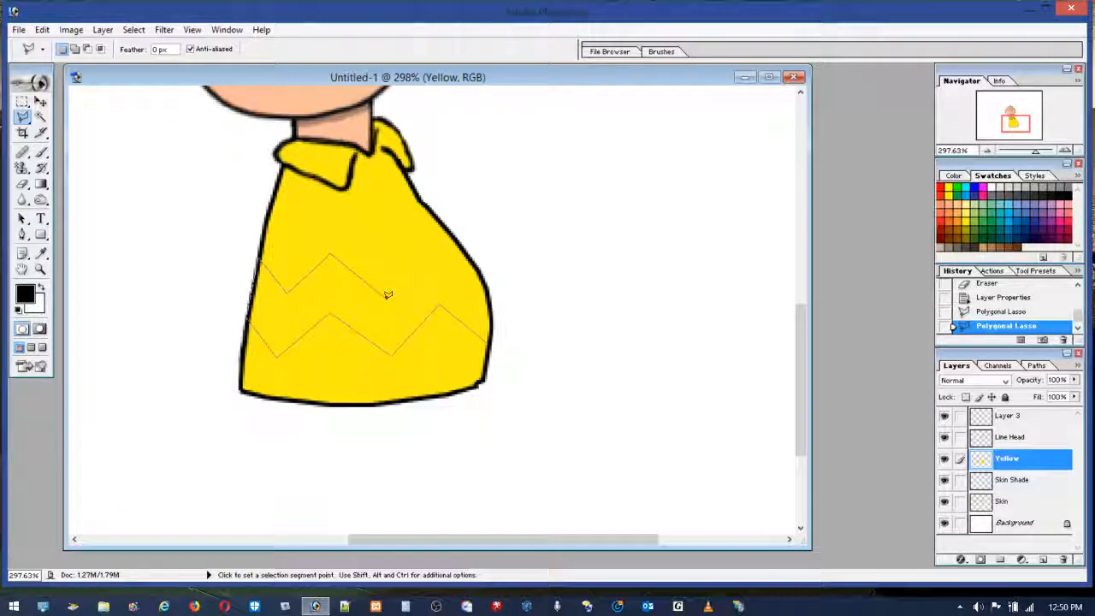
left_click(436, 246)
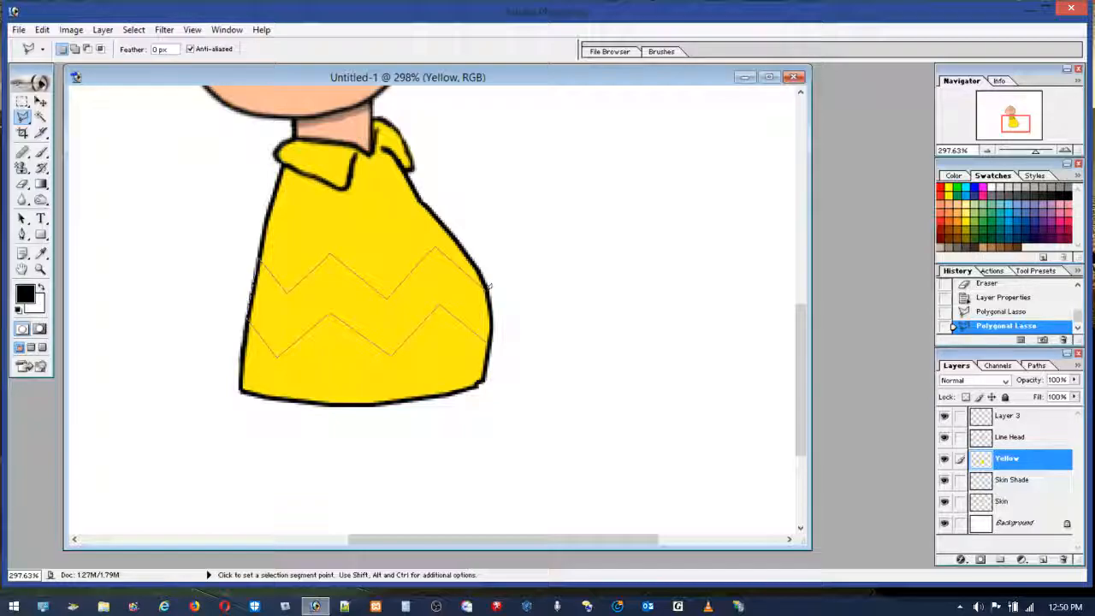
double_click(493, 340)
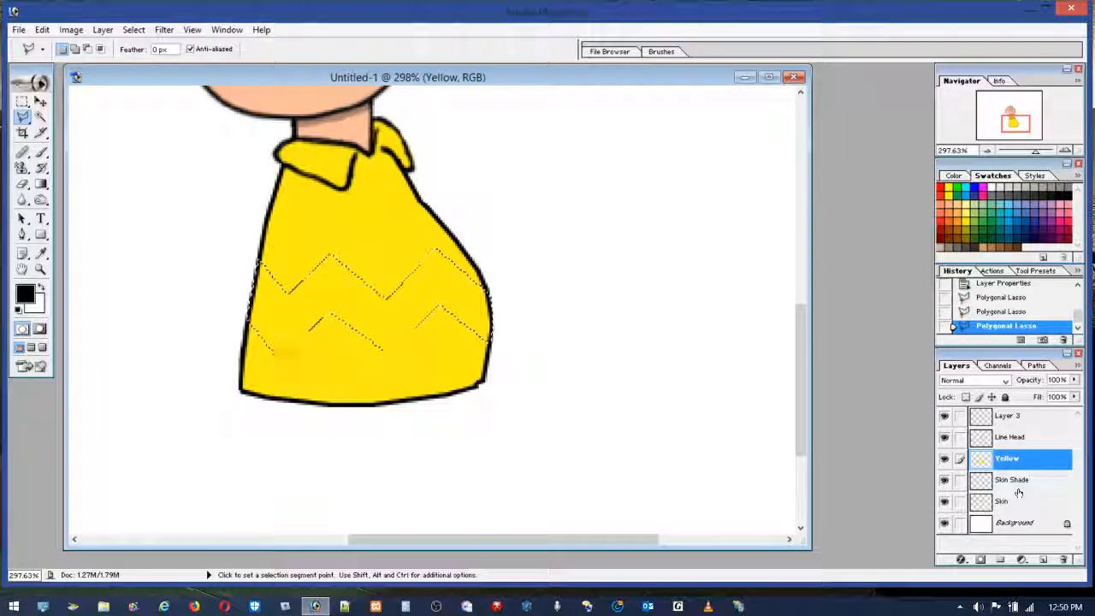
Fill the zigzag selection with the black foreground colour on a new layer above Yellow, and deselect it.
left_click(1043, 558)
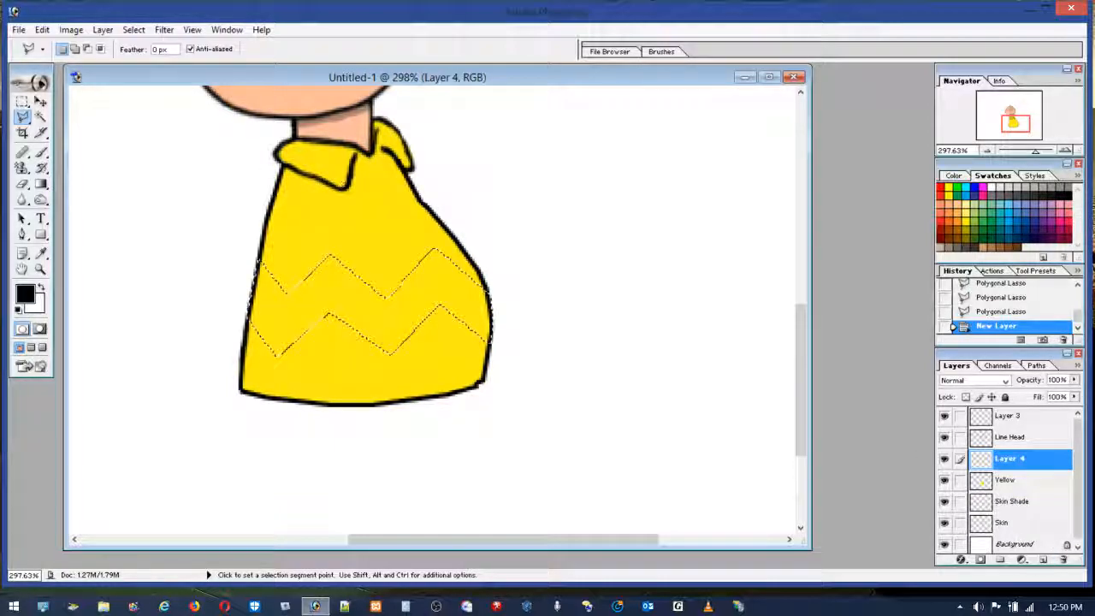
left_click(42, 29)
left_click(38, 252)
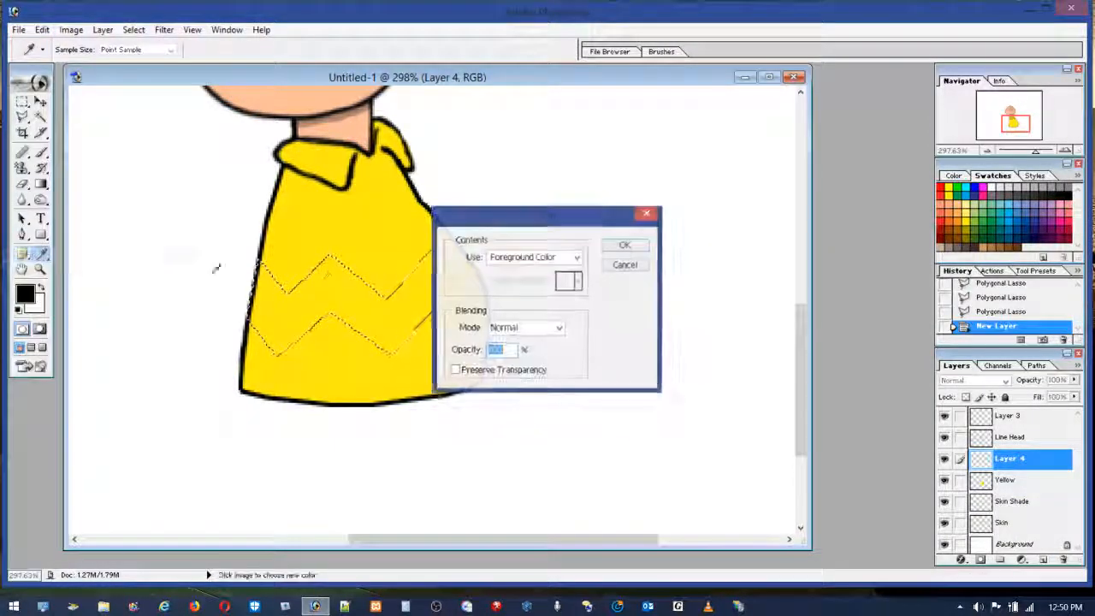
left_click(624, 245)
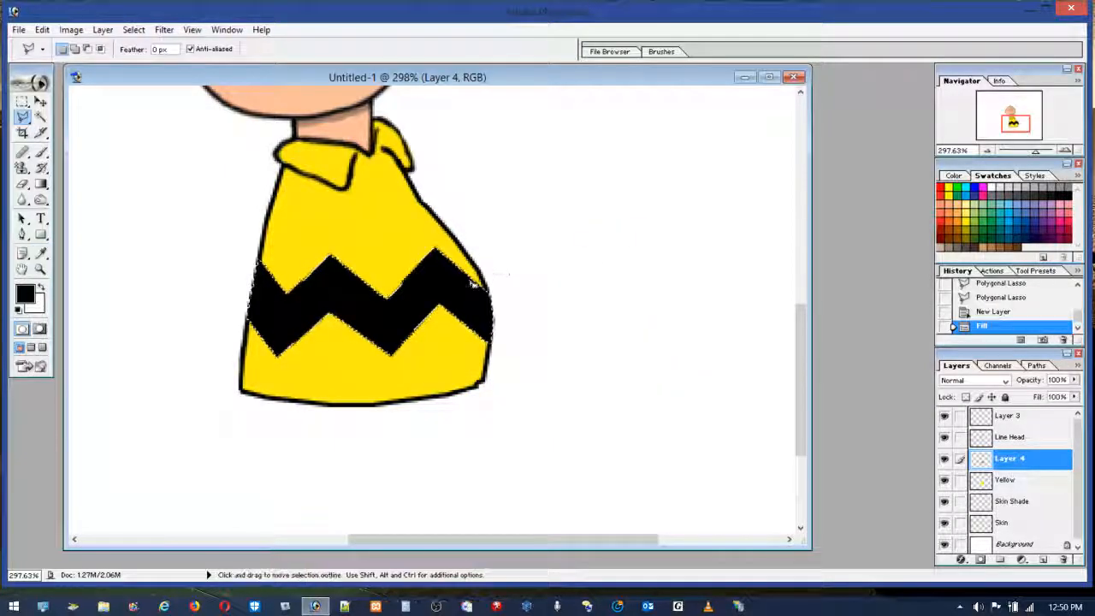
key("ctrl+d")
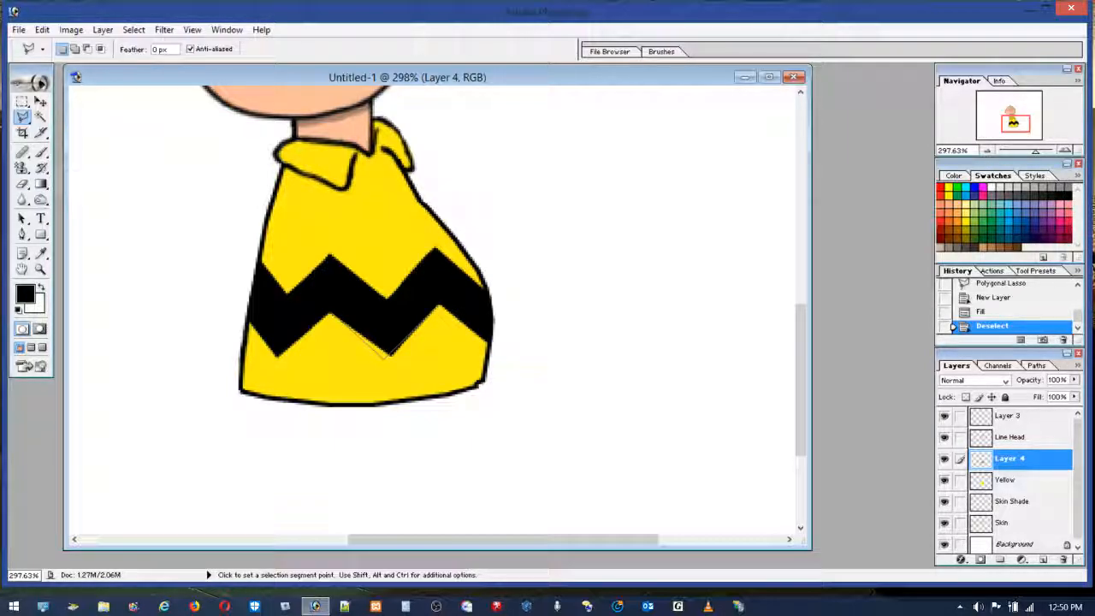
Straighten the stripe's lower edge around its middle downward point on Layer 4 by clearing a polygonal selection beneath it.
left_click(439, 306)
left_click(457, 335)
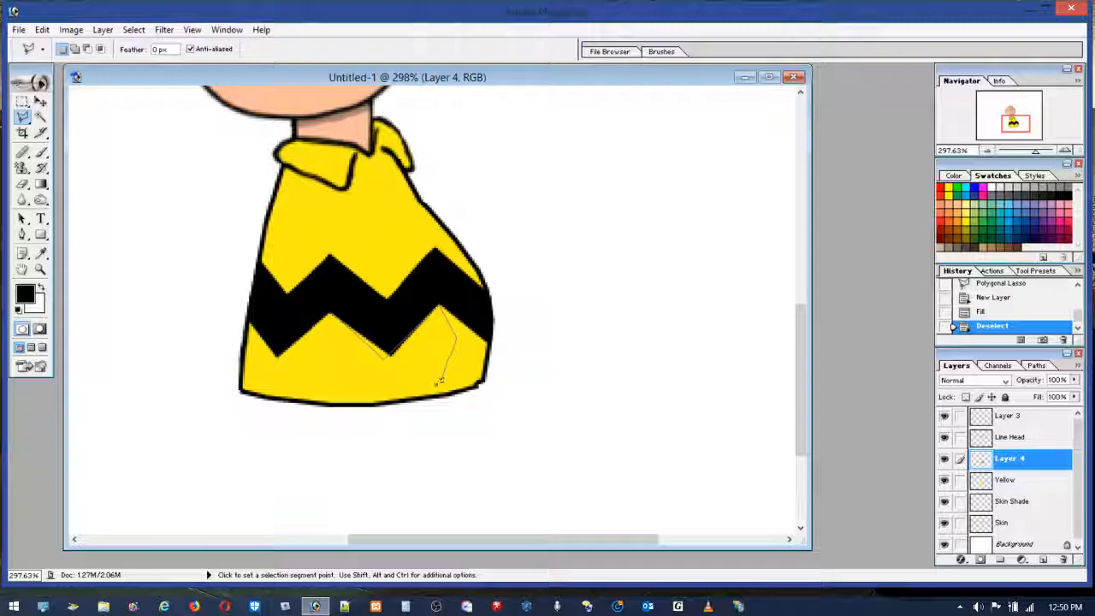
double_click(385, 381)
key("Delete")
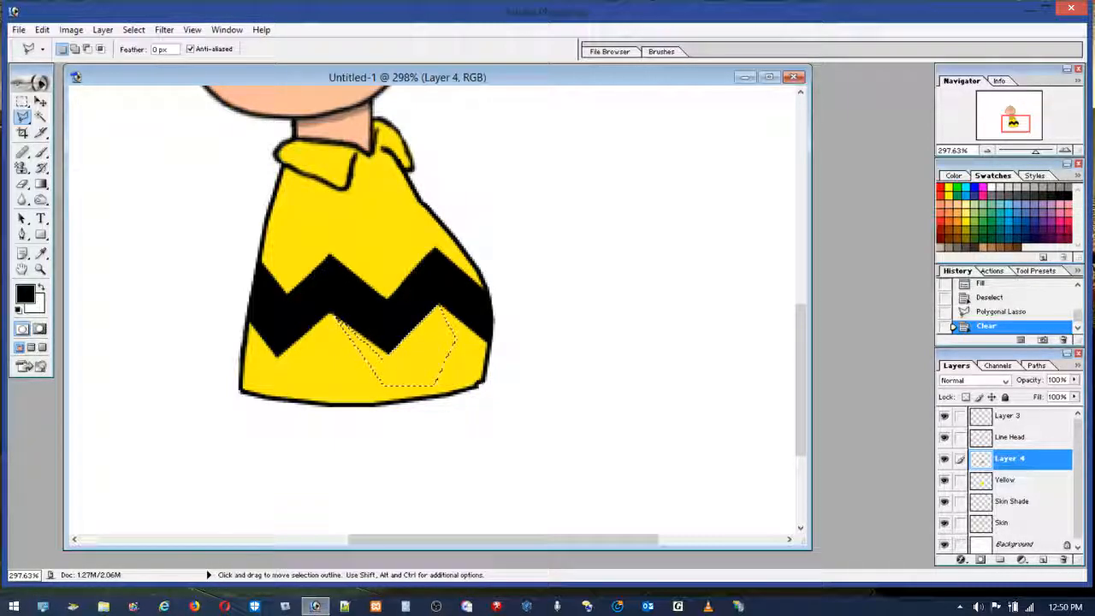
key("ctrl+d")
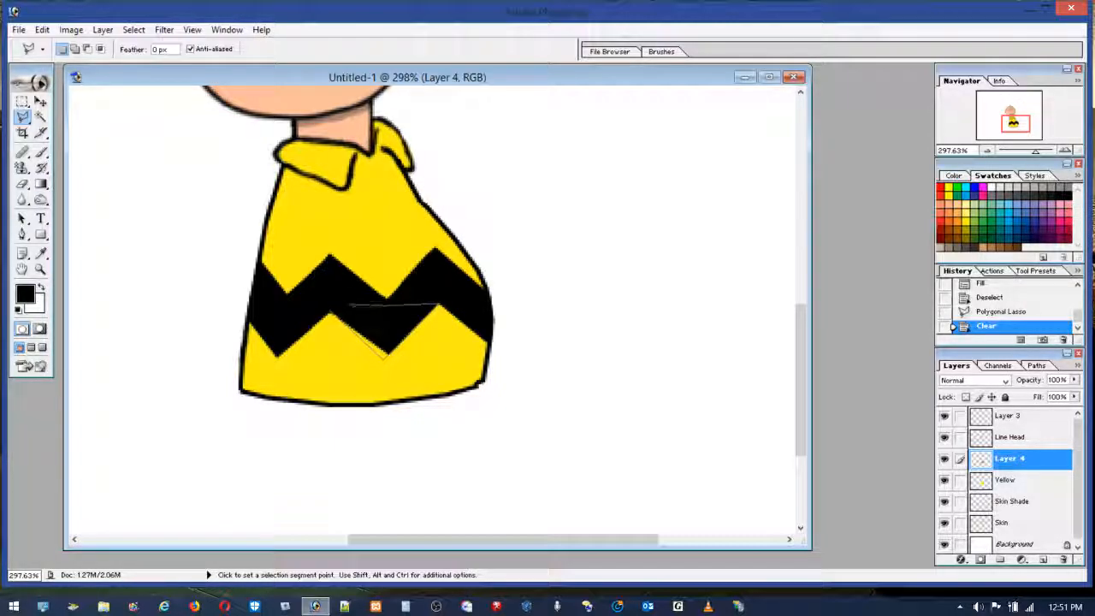
Select the stripe's lower middle point with the Polygonal Lasso and paint its left edge black with the brush.
left_click(333, 306)
key("b")
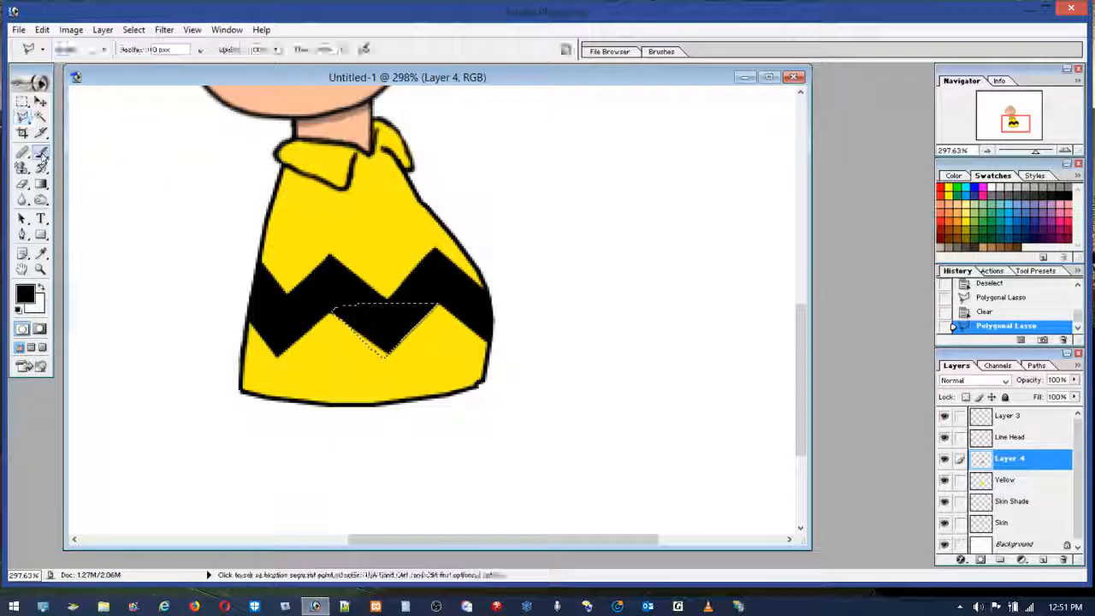
mouse_move(337, 313)
left_mouse_down()
mouse_move(379, 354)
mouse_move(366, 322)
left_mouse_up()
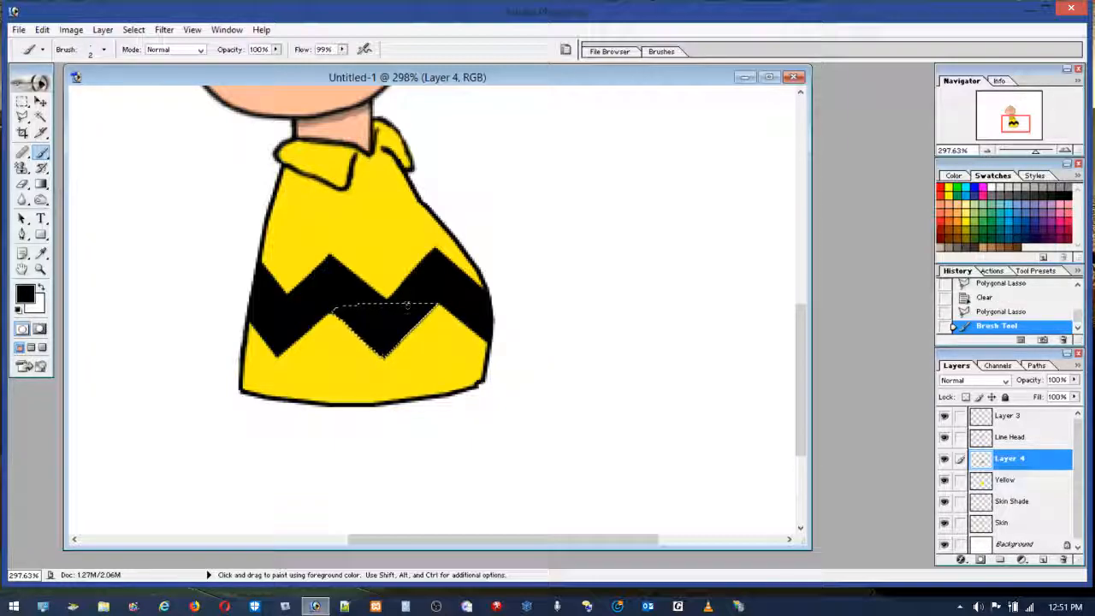
Select a triangle around the stripe's upper left peak with the Polygonal Lasso and fill it with the black foreground colour.
key("l")
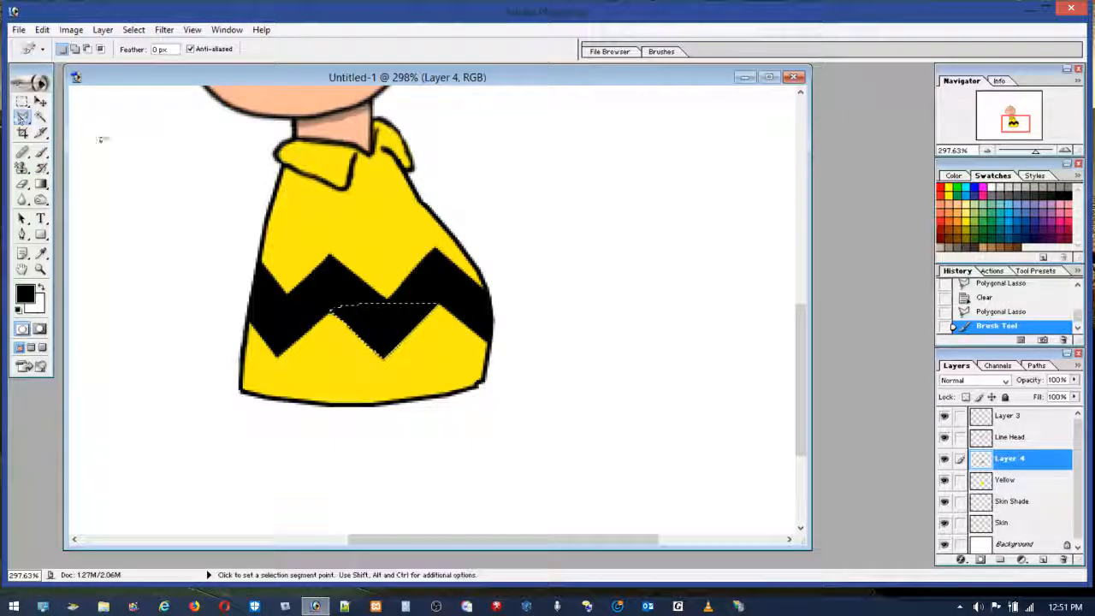
left_click(287, 293)
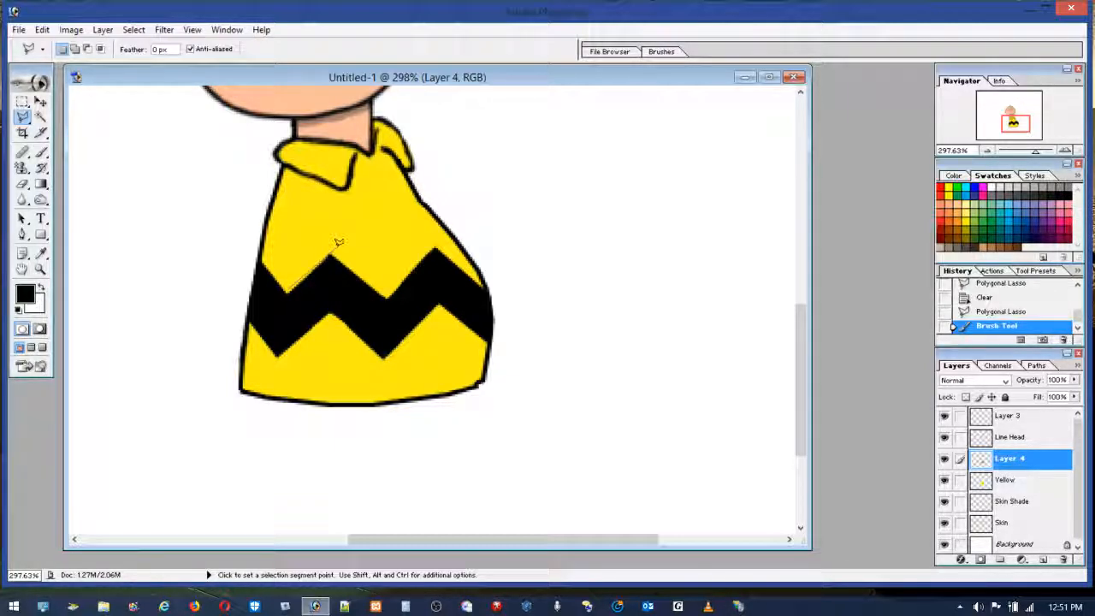
left_click(333, 252)
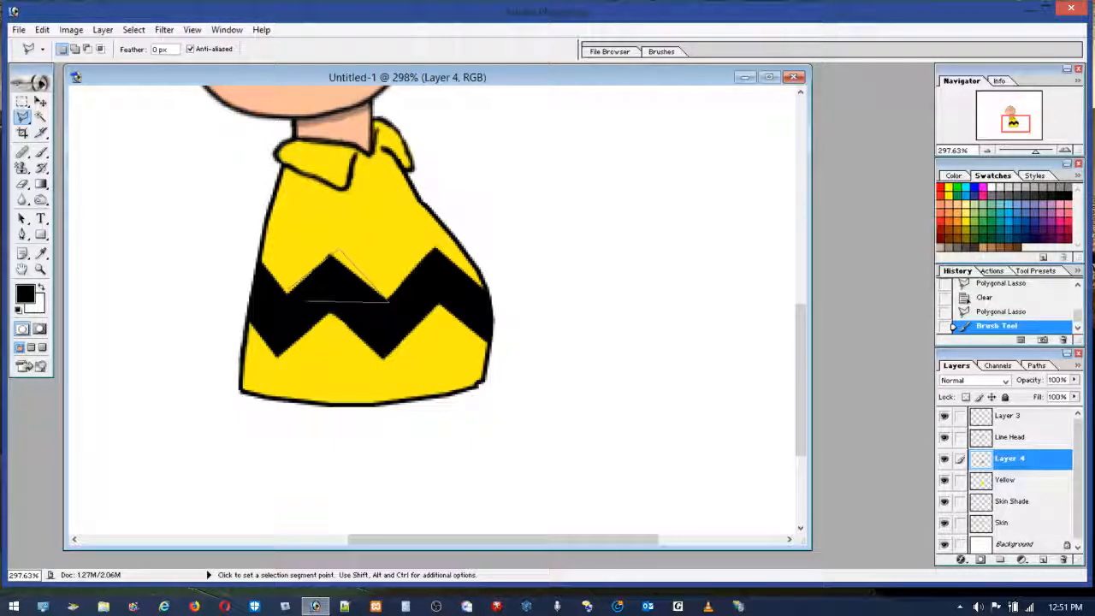
left_click(291, 301)
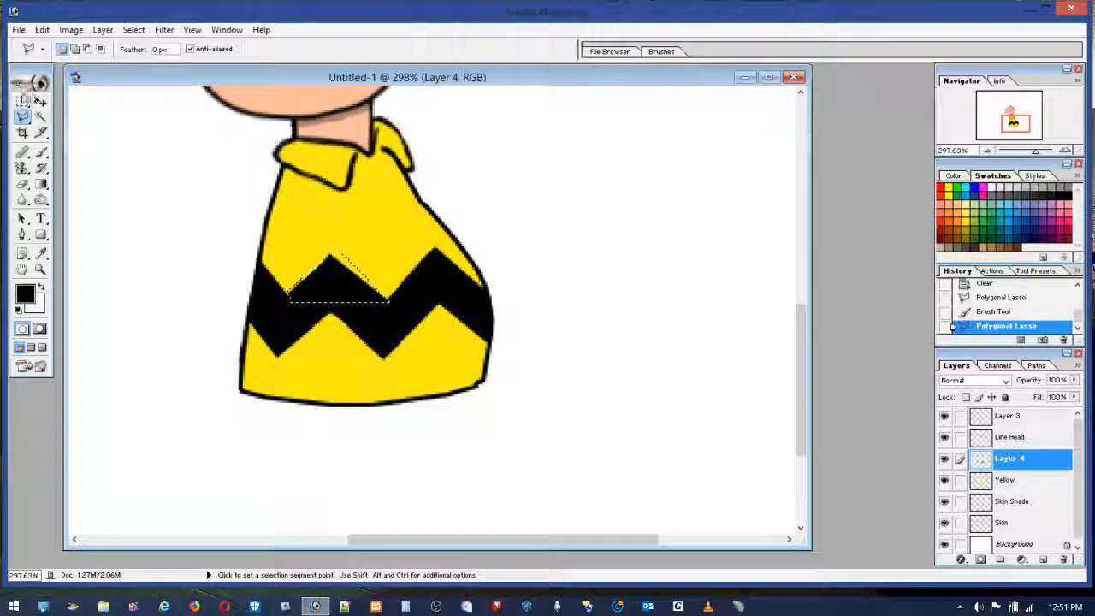
left_click(42, 29)
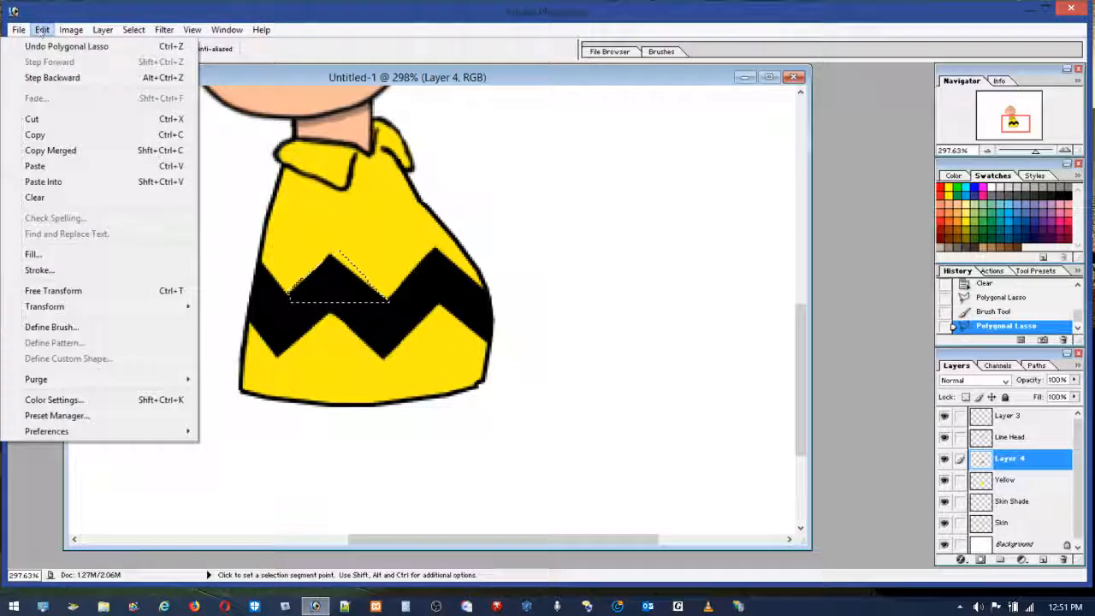
left_click(49, 253)
left_click(644, 248)
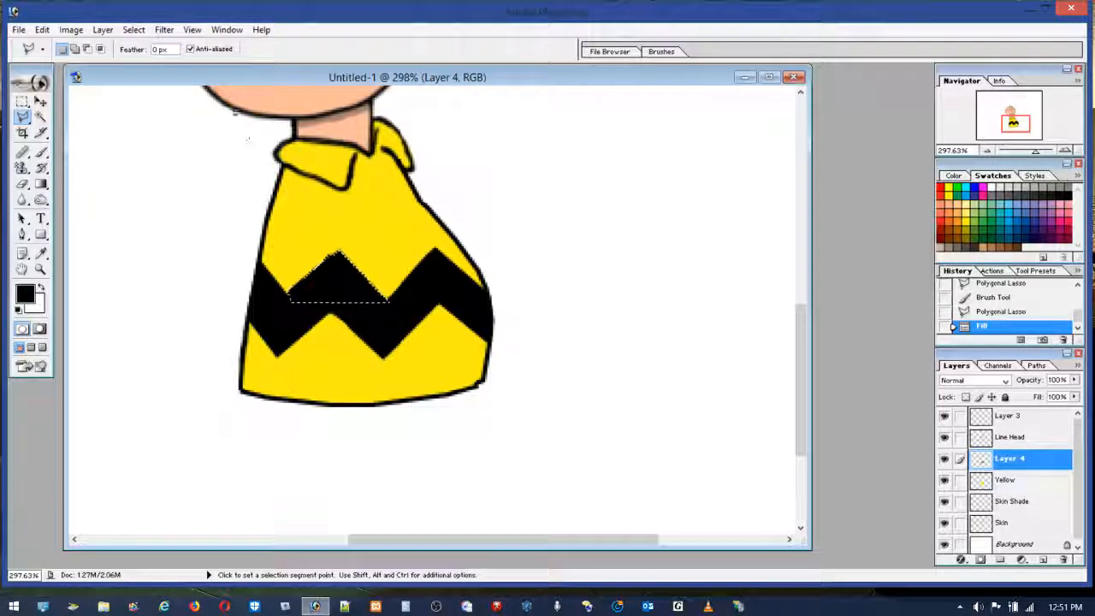
Invert the selection, erase the excess black outside the stripe's upper left peak, and deselect.
left_click(124, 29)
mouse_move(105, 30)
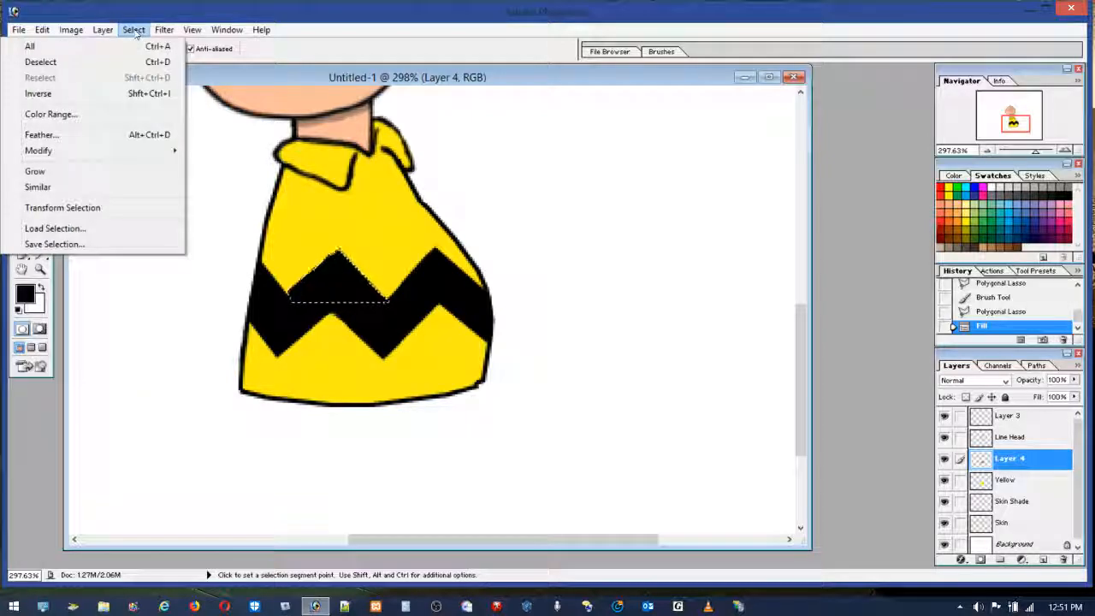
left_click(141, 92)
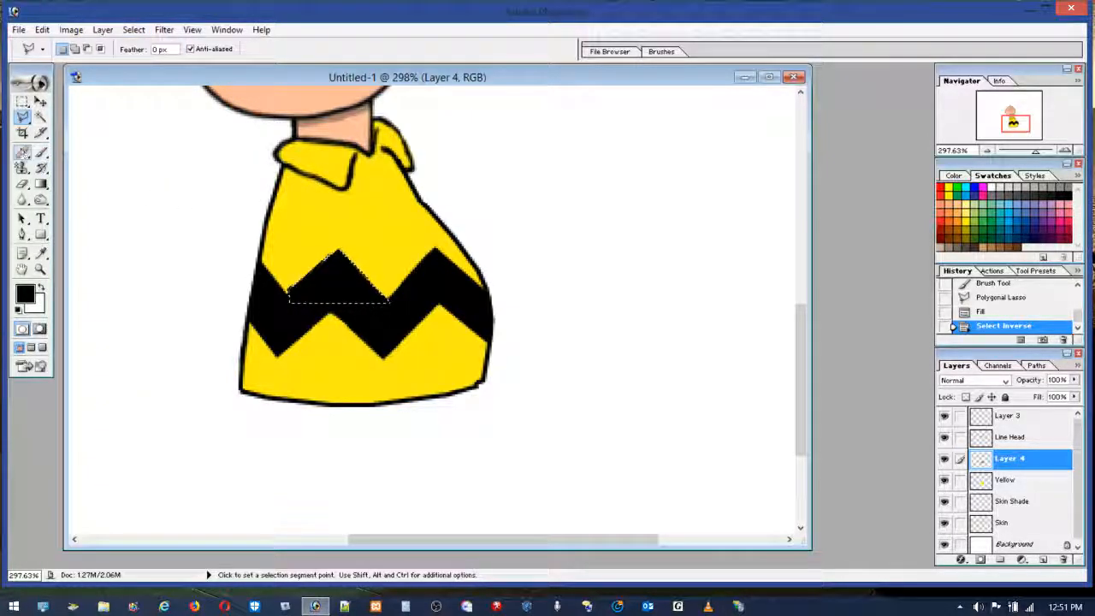
left_click(22, 183)
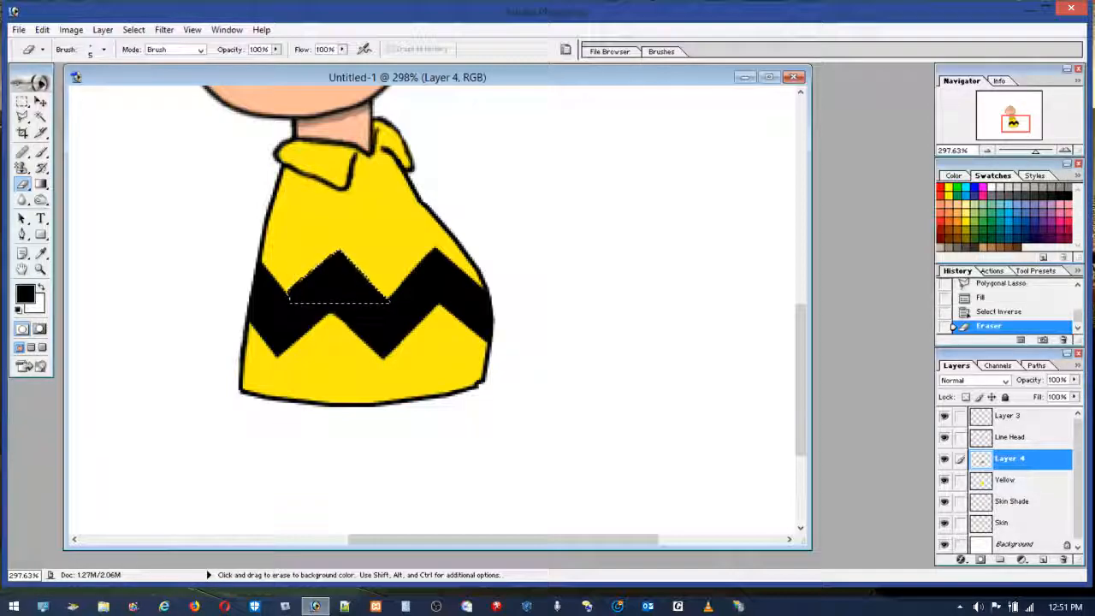
left_click(22, 101)
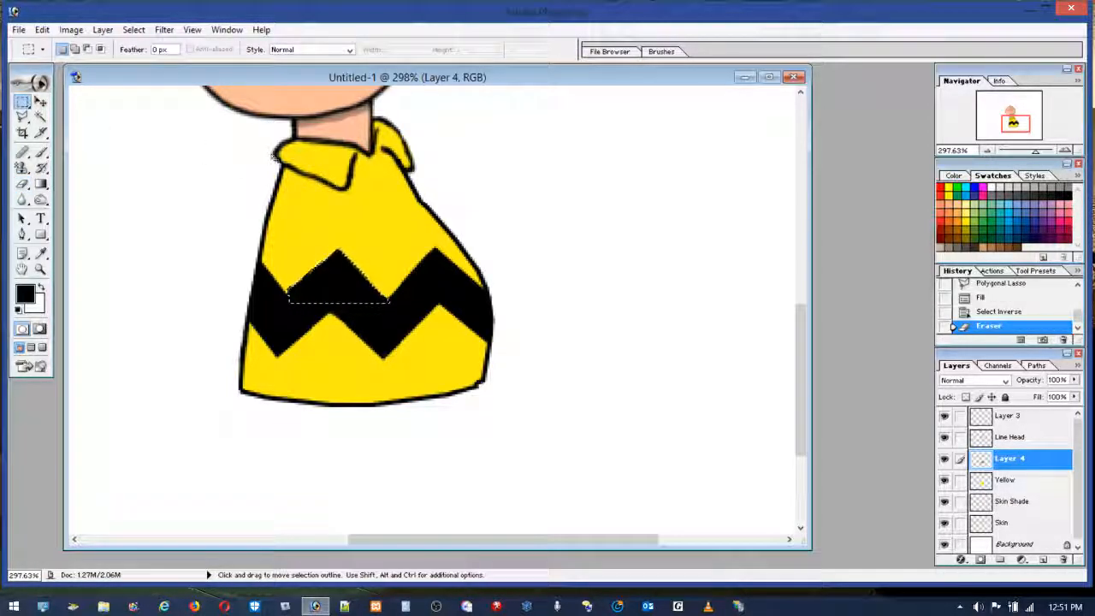
left_click(366, 208)
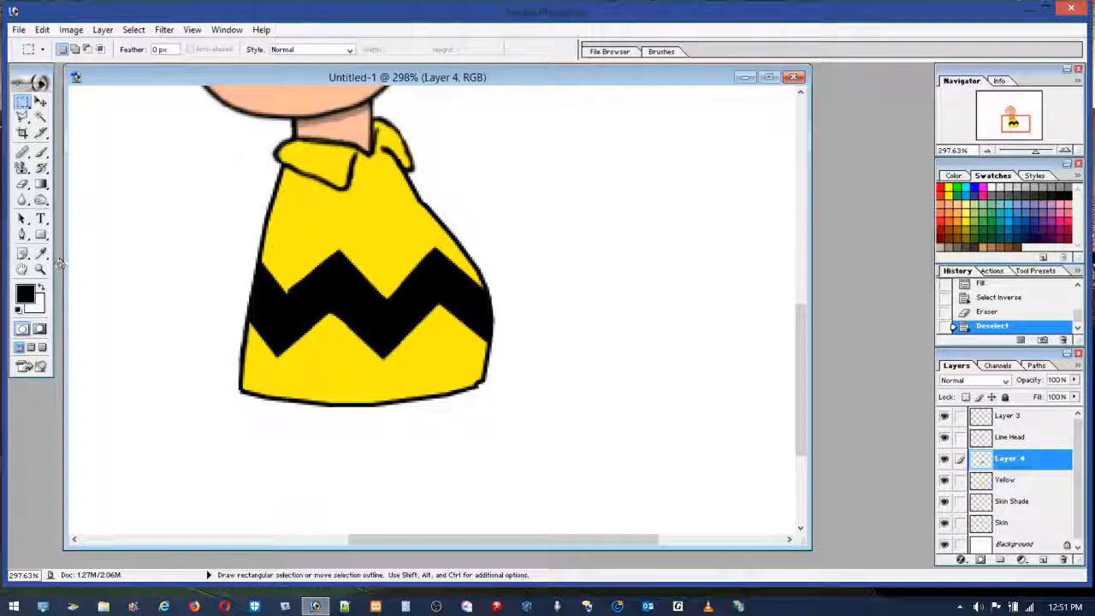
Touch up the zigzag stripe's corners and edges on Layer 4 with black brush strokes and the eraser.
key("b")
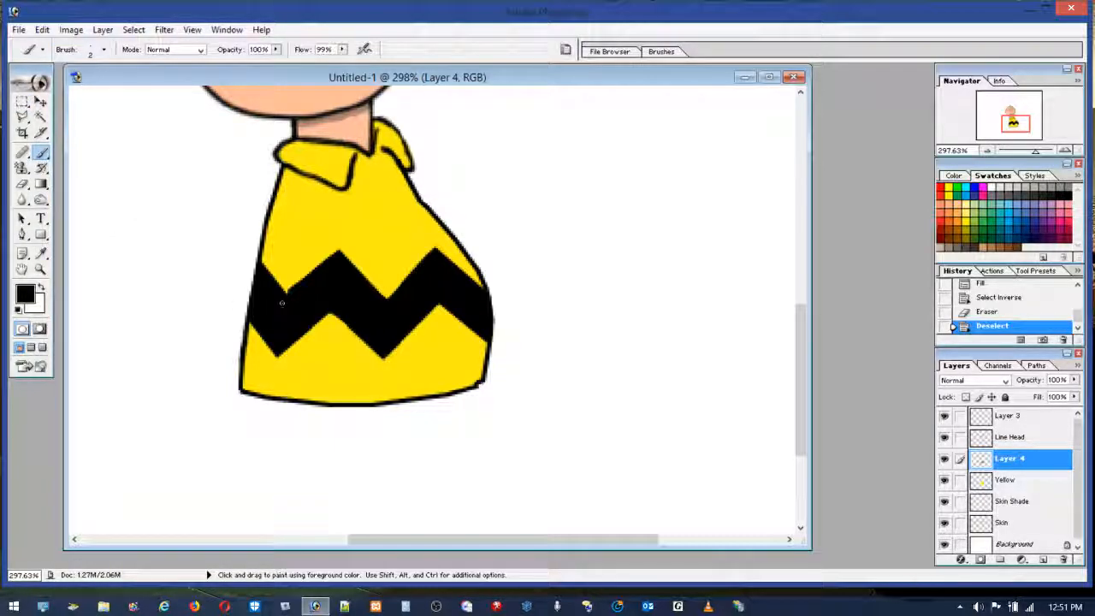
left_click(287, 291)
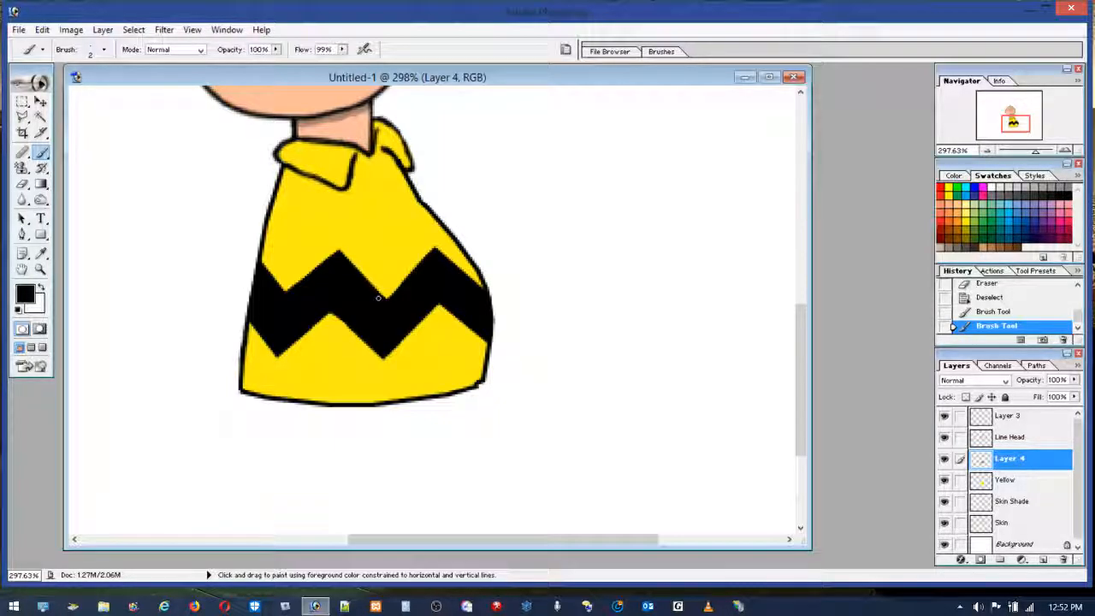
left_click_drag(432, 250, 385, 295)
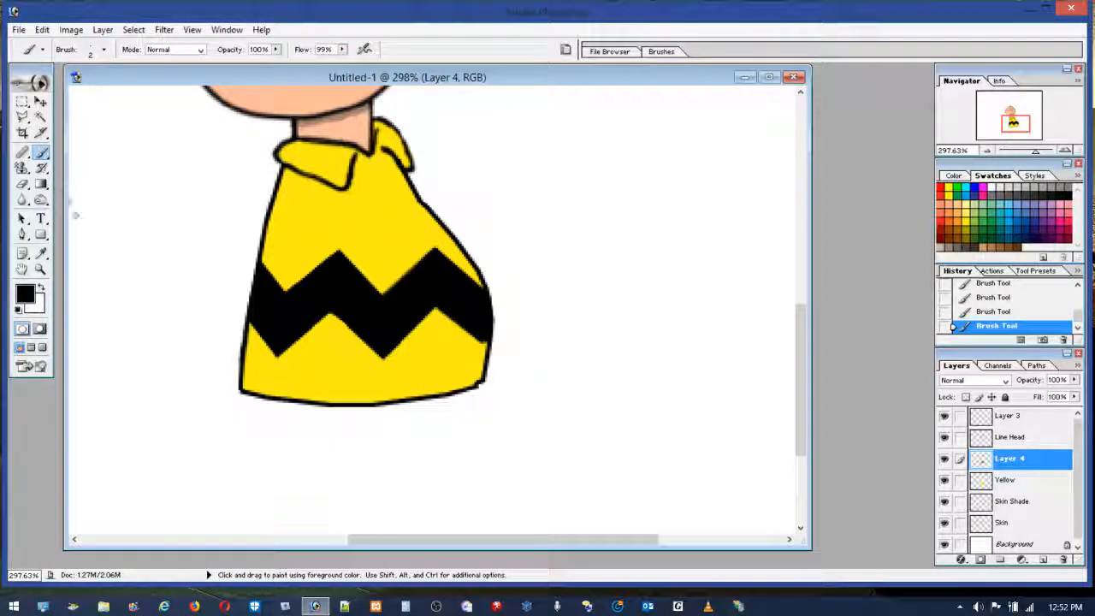
key("e")
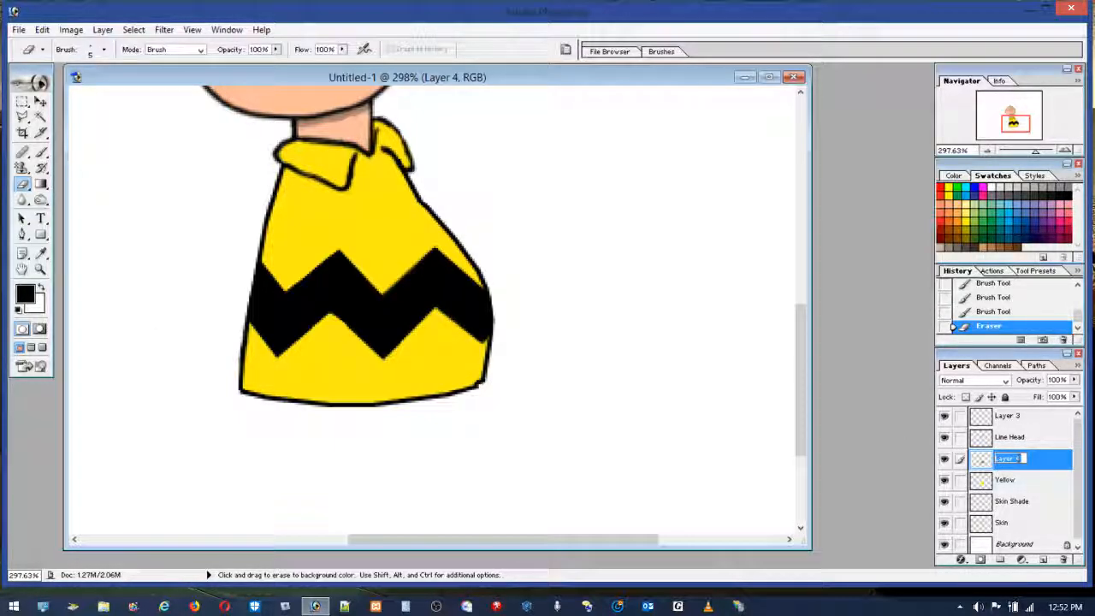
Rename Layer 4, which holds the black stripe, as Zig-Zag and make the Yellow layer active.
type("Zi")
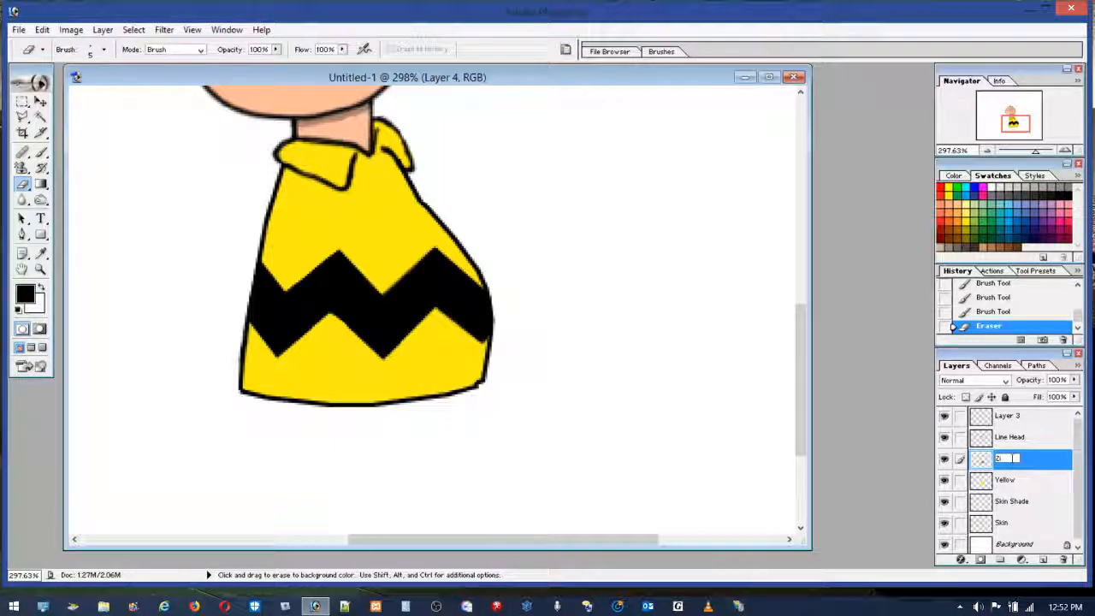
type("g-")
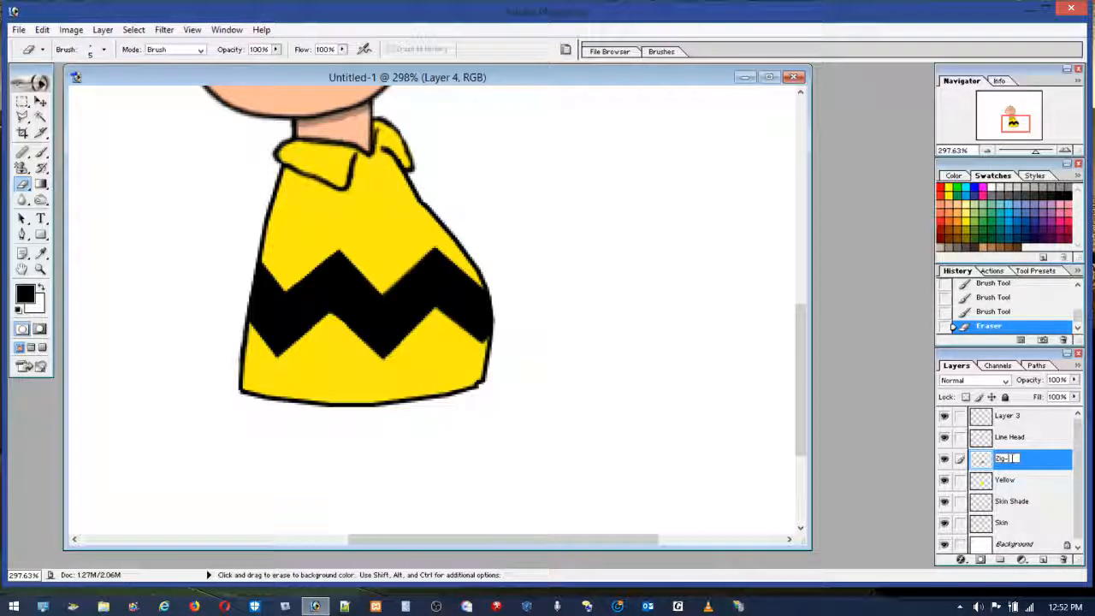
type("Zag")
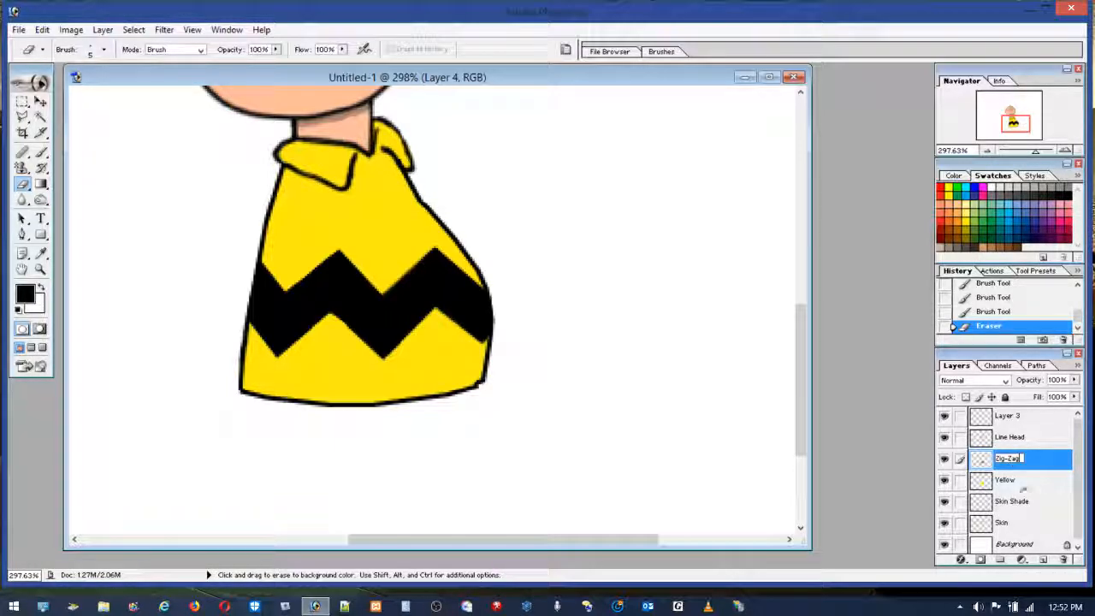
left_click(1006, 482)
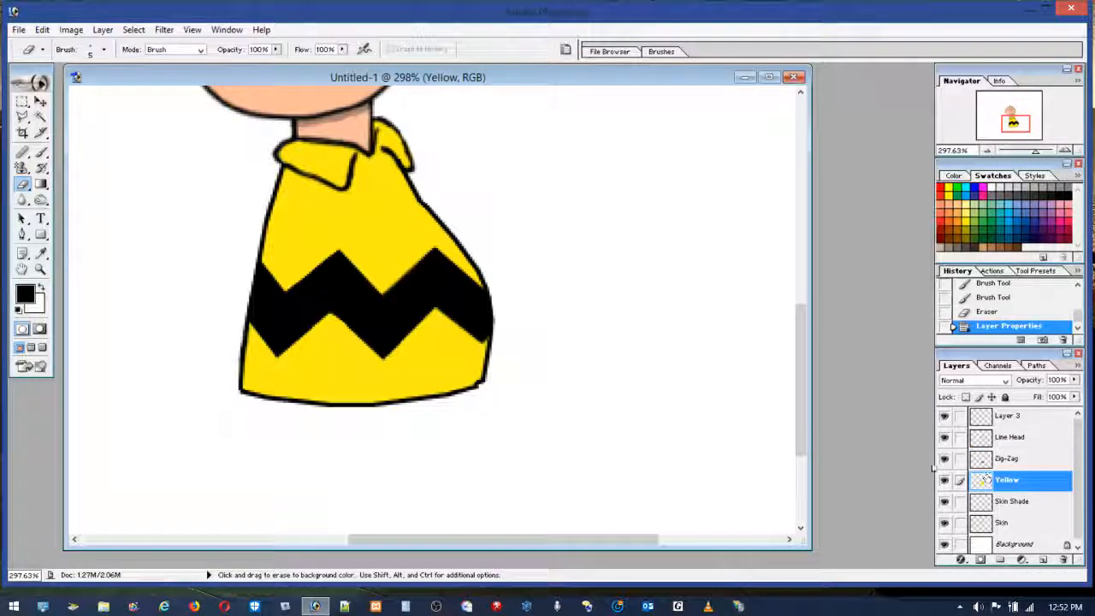
Check what Layer 3 contains by toggling its visibility, and merge it down into the Line Head layer.
double_click(40, 270)
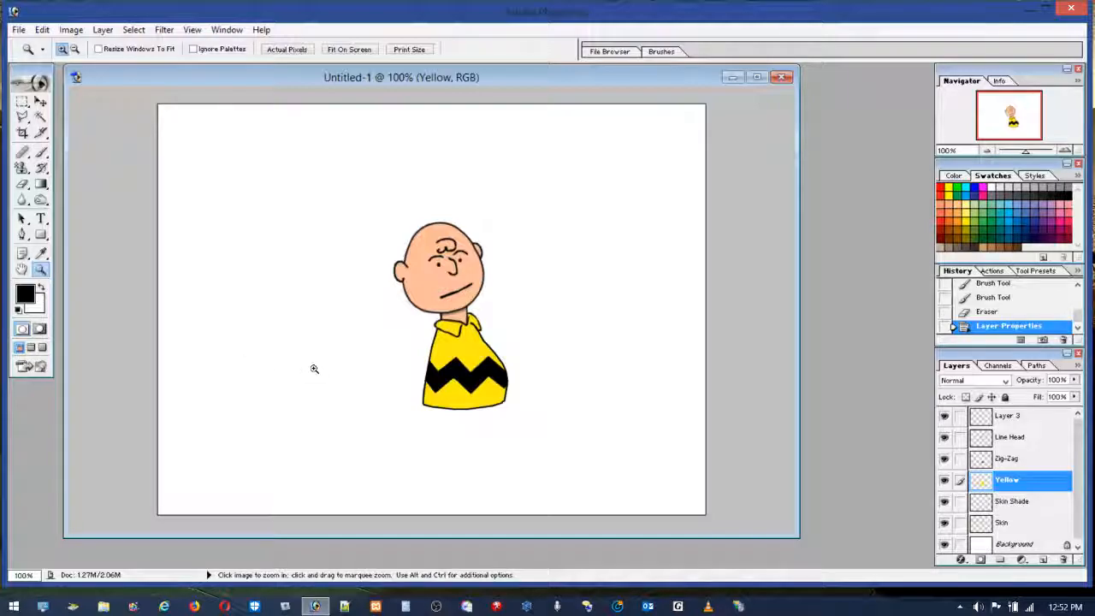
left_click_drag(301, 280, 579, 454)
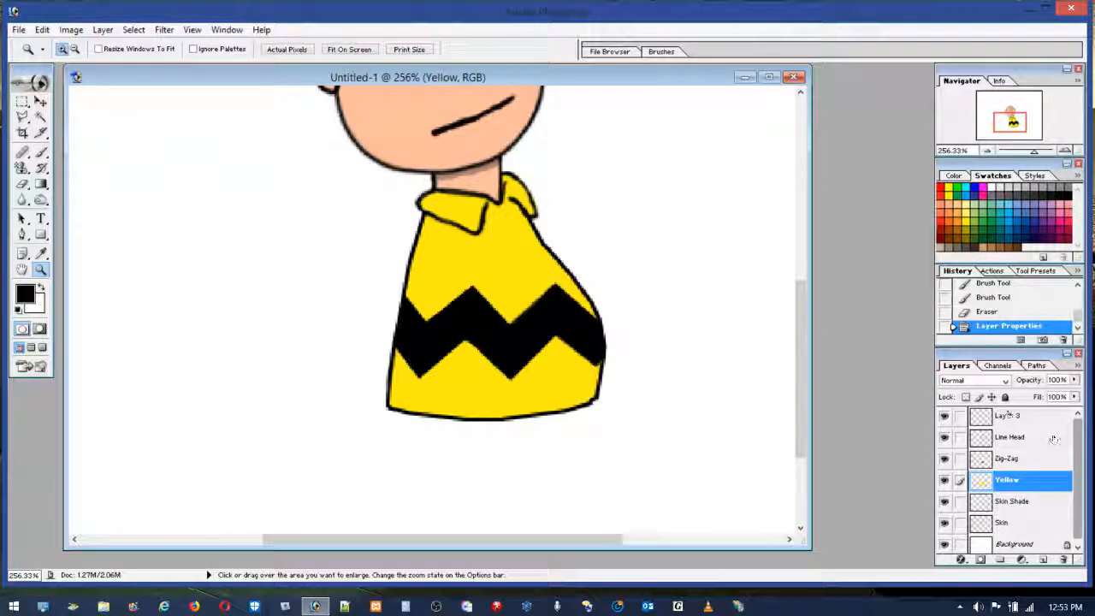
left_click(945, 417)
left_click(945, 417)
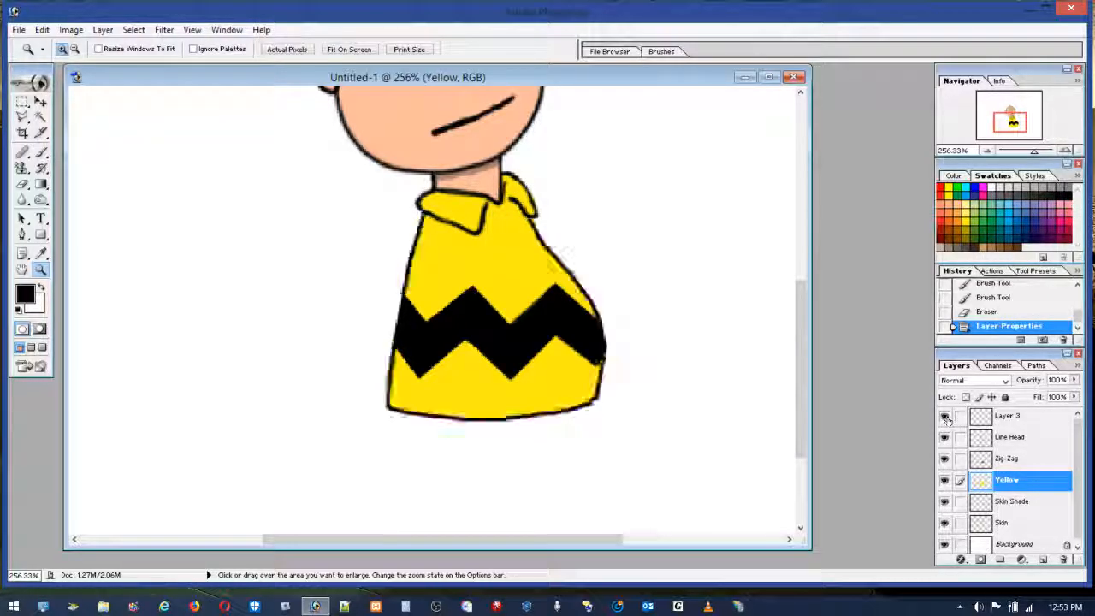
left_click(1001, 419)
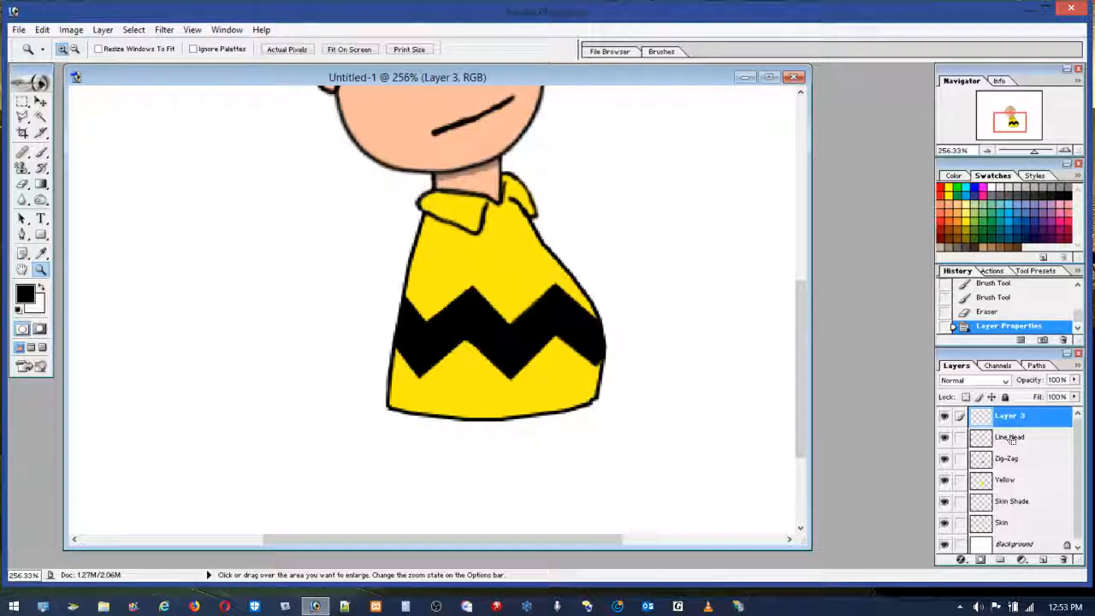
key("ctrl+e")
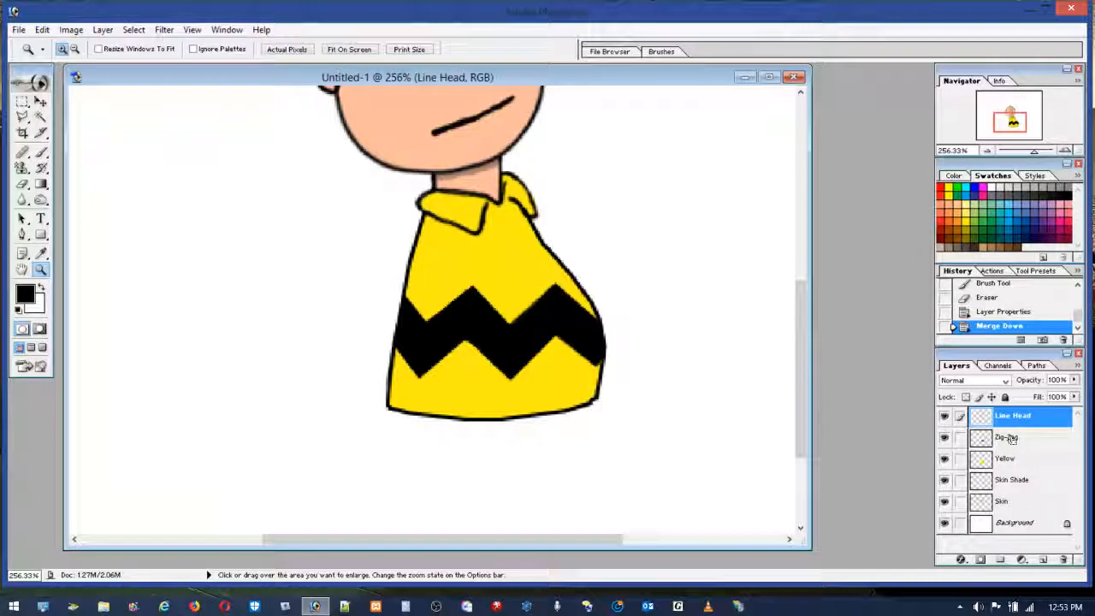
Rename the merged Line Head layer as Line Art and make the Zig-Zag layer active.
right_click(1012, 421)
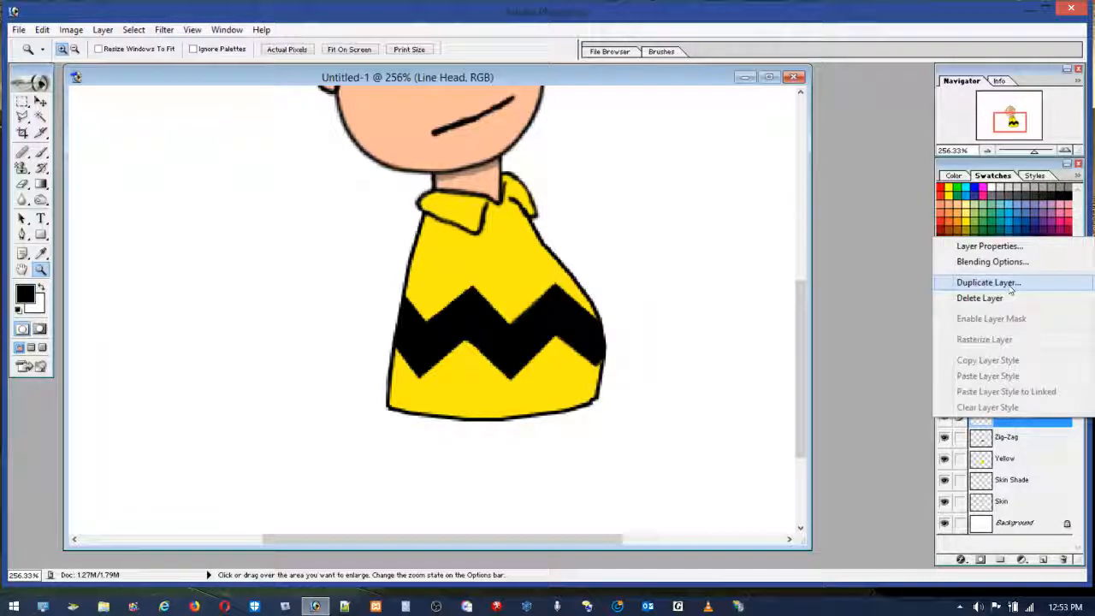
left_click(1022, 456)
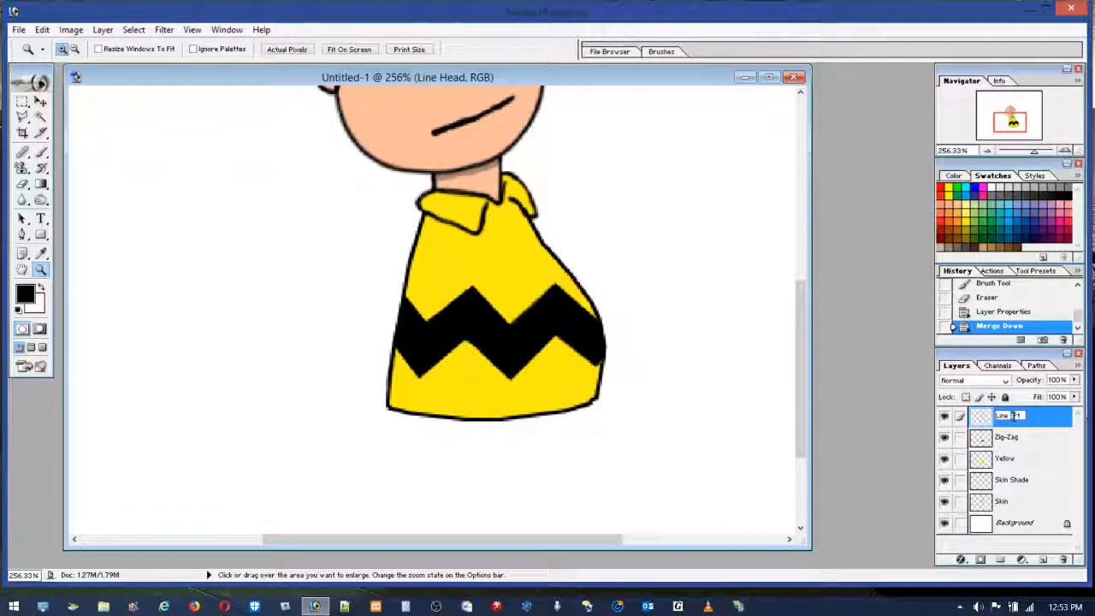
left_click(1022, 441)
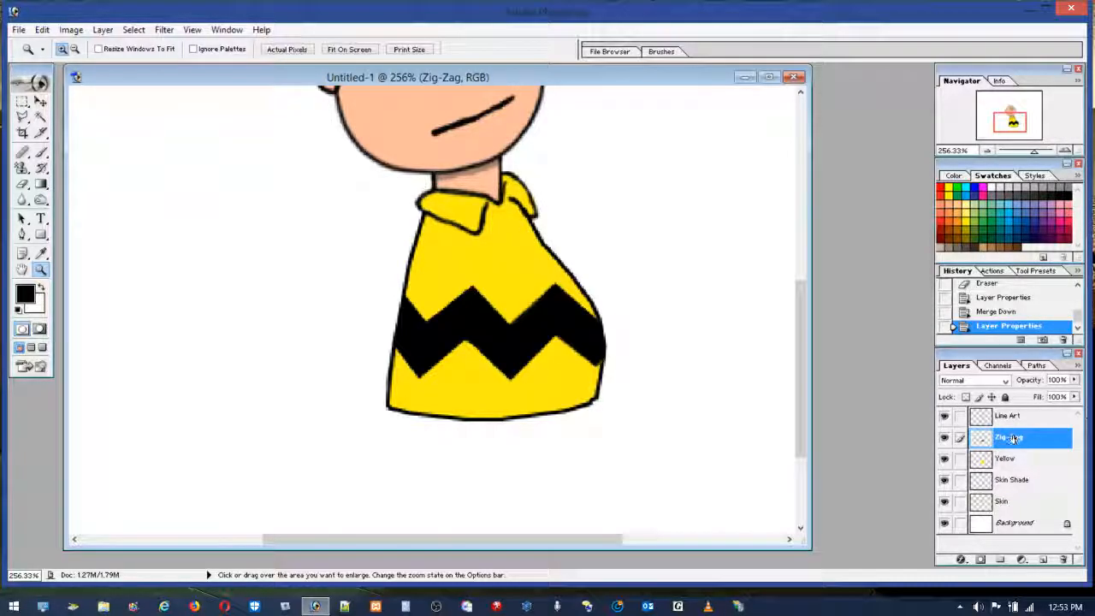
With the Move tool, pick the Zig-Zag layer from the stripe on the canvas and check it by toggling its visibility.
left_click(40, 102)
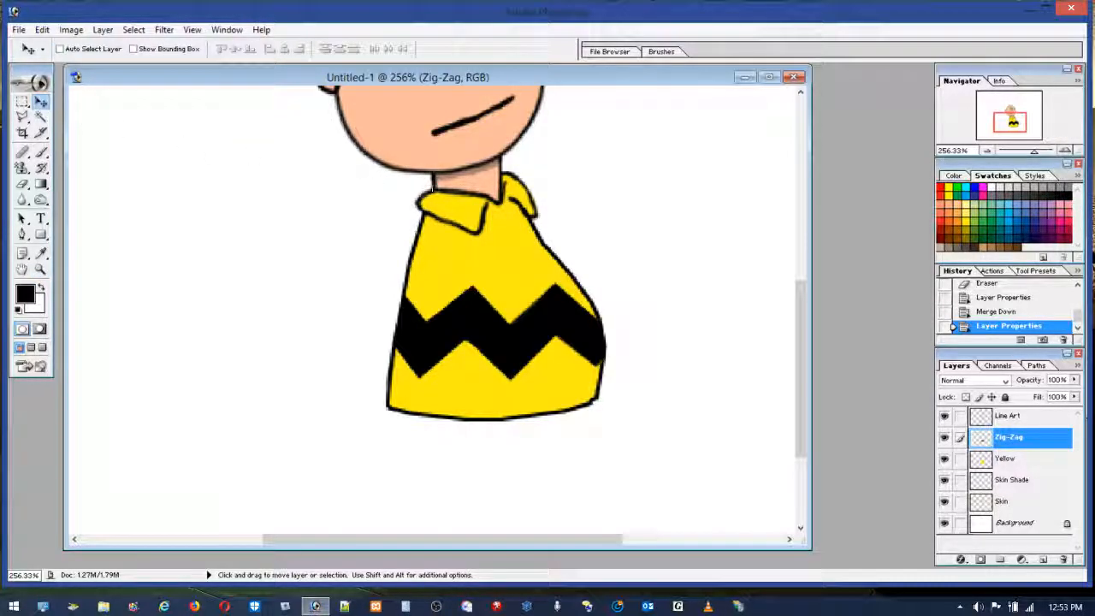
right_click(475, 175)
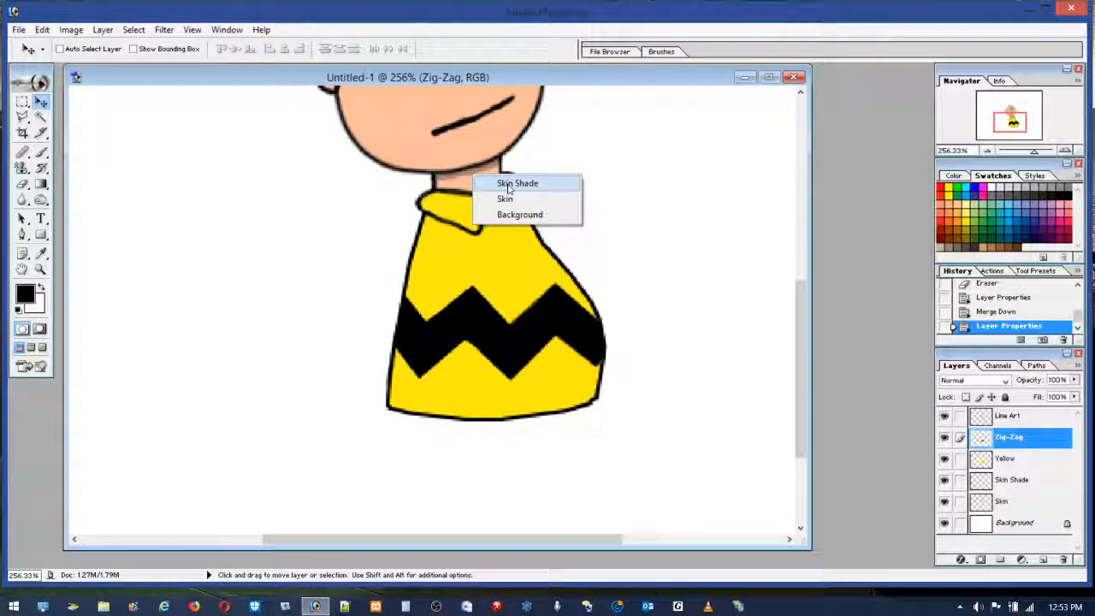
right_click(557, 313)
right_click(558, 314)
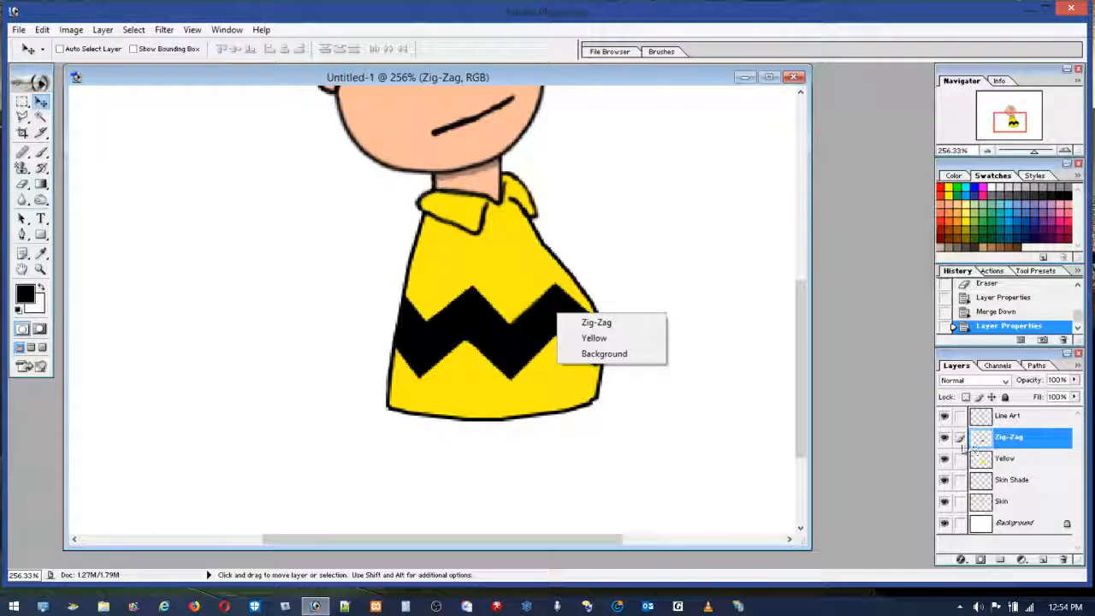
left_click(599, 322)
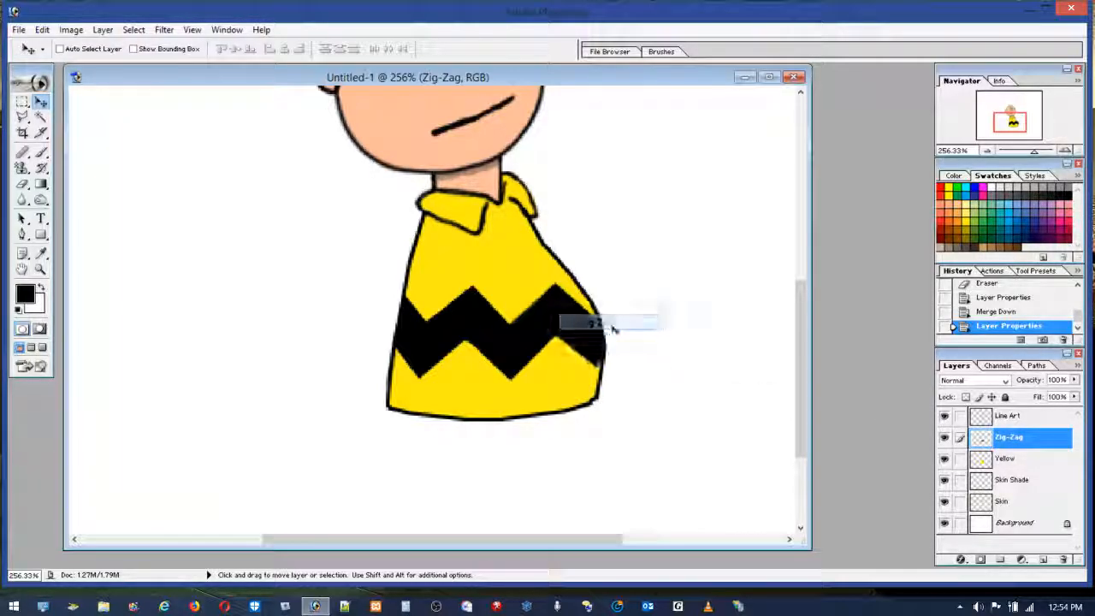
left_click(945, 438)
left_click(945, 438)
left_click(945, 438)
left_click(945, 438)
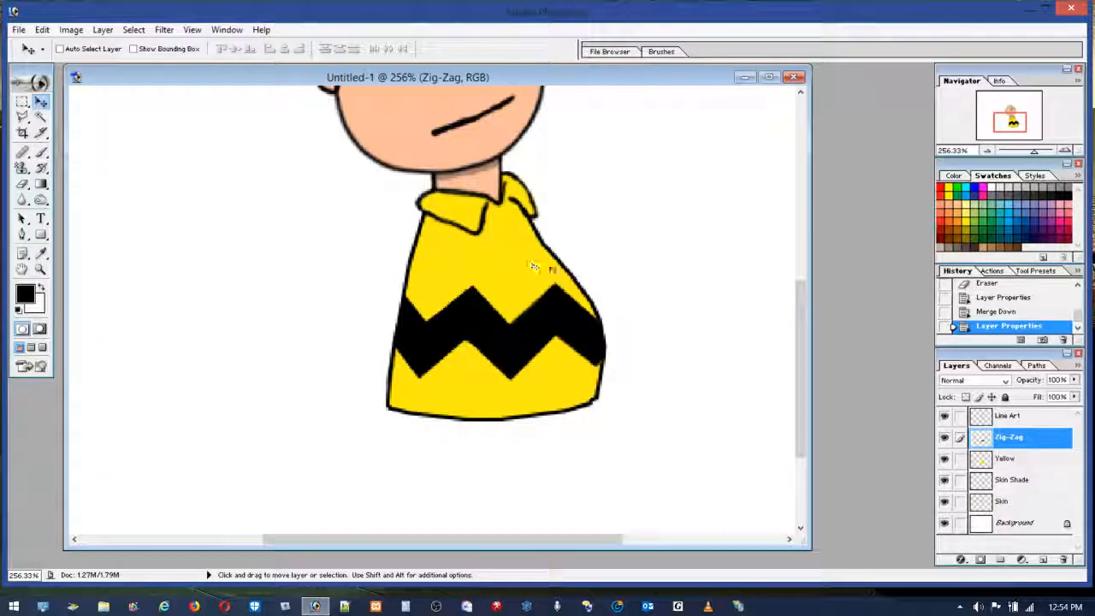
Pick the Skin layer from the boy's face on the canvas and check it by toggling its visibility.
left_click_drag(799, 299, 800, 231)
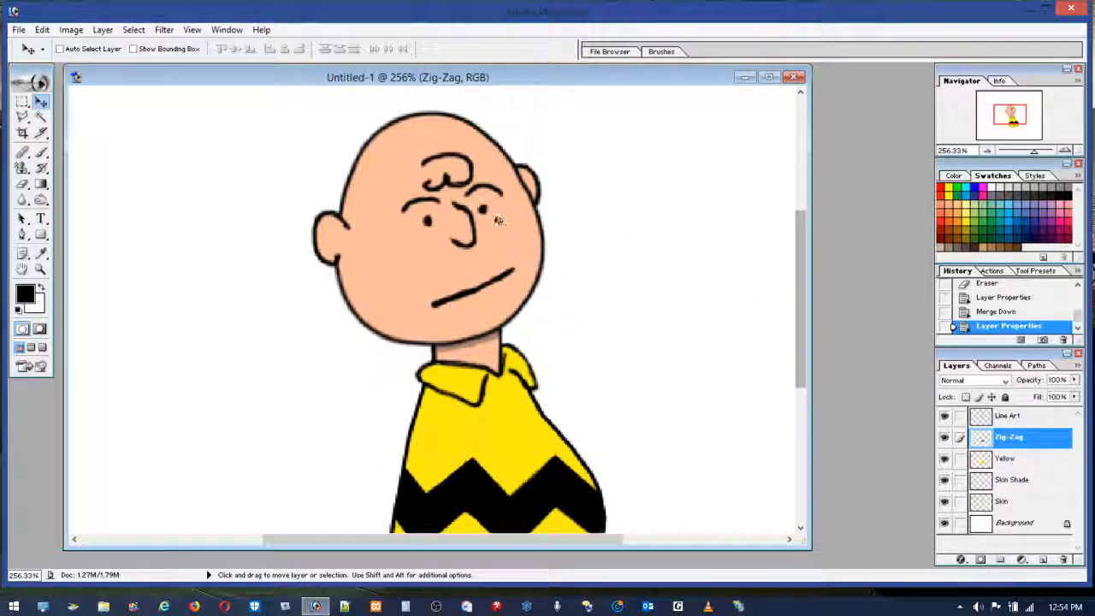
right_click(495, 220)
left_click(529, 228)
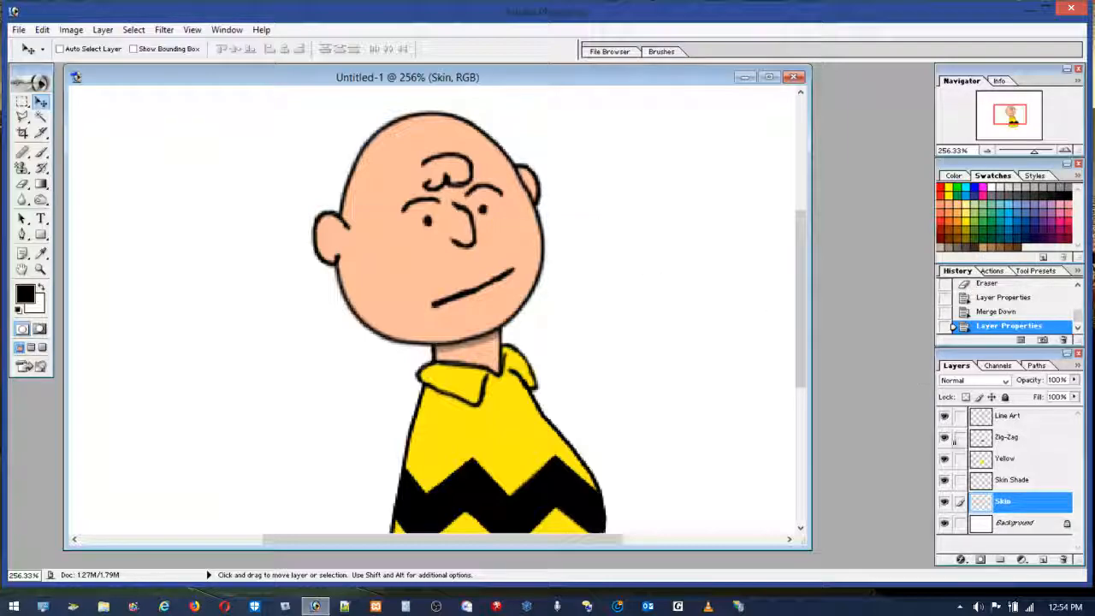
left_click(944, 501)
left_click(944, 502)
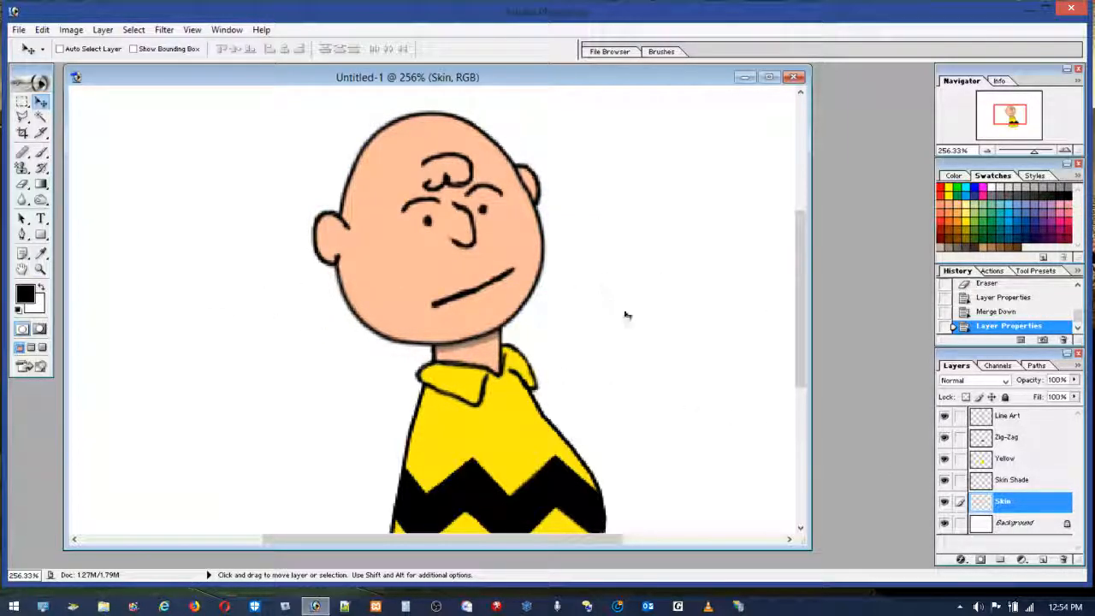
Pick the Yellow layer from the shirt area above the stripe to make it the active layer.
left_click_drag(817, 287, 811, 378)
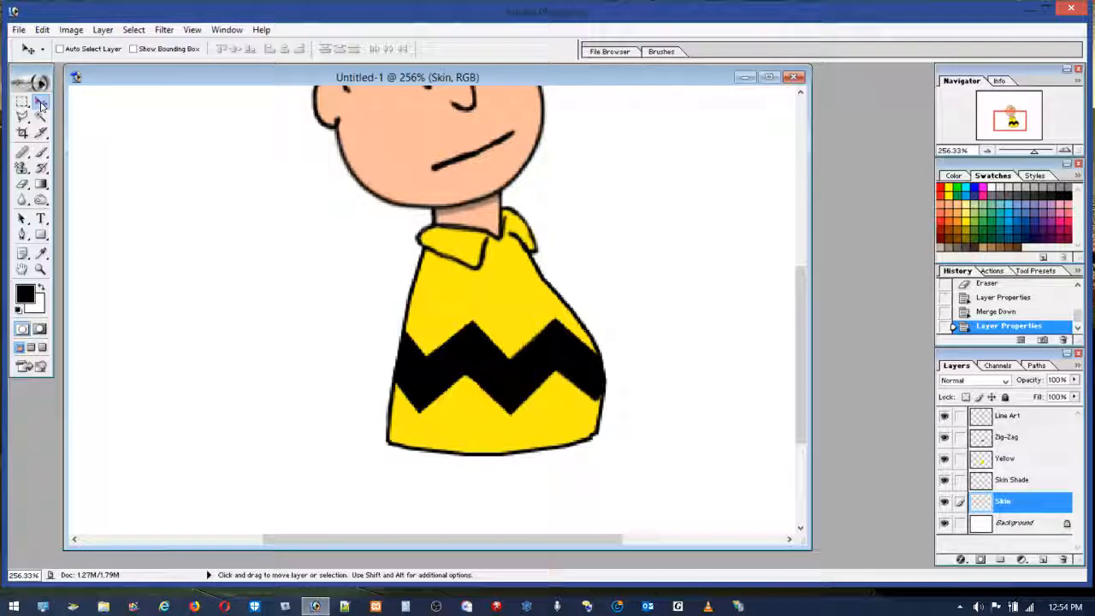
right_click(506, 296)
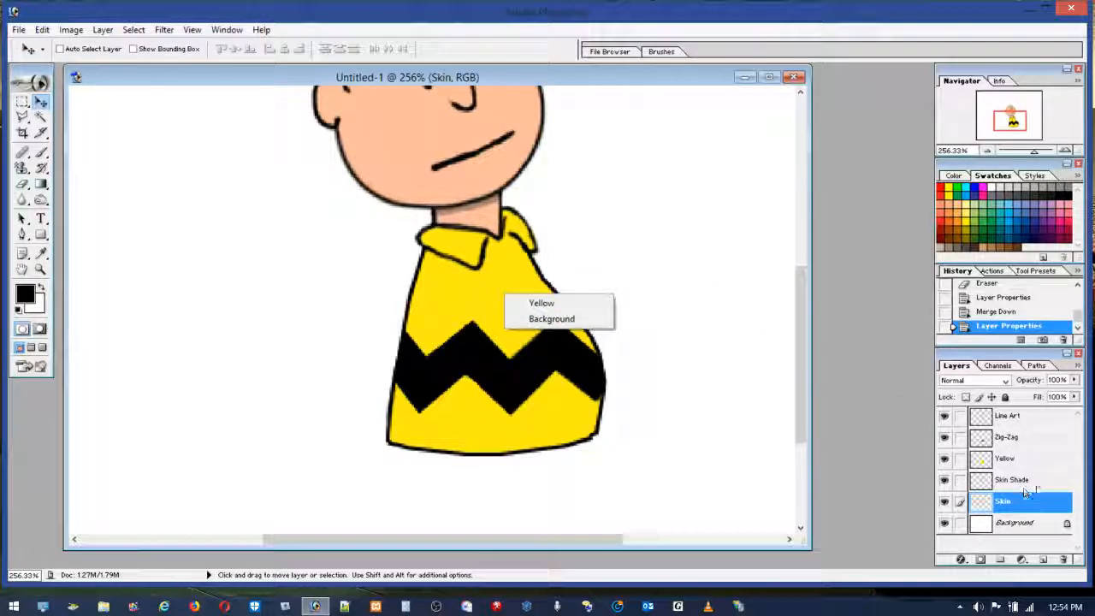
left_click(804, 412)
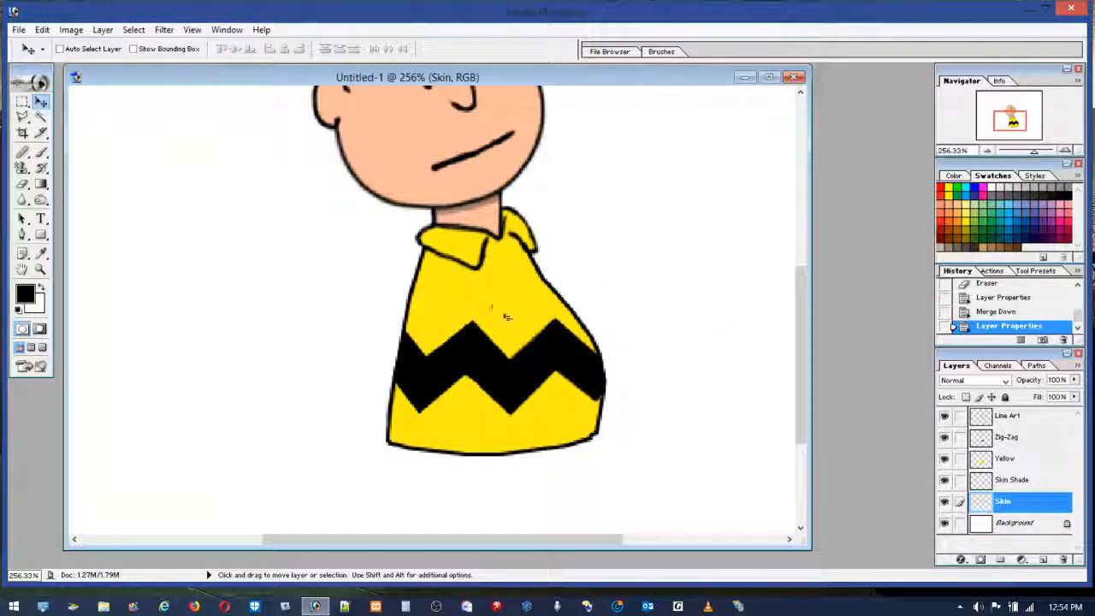
right_click(529, 295)
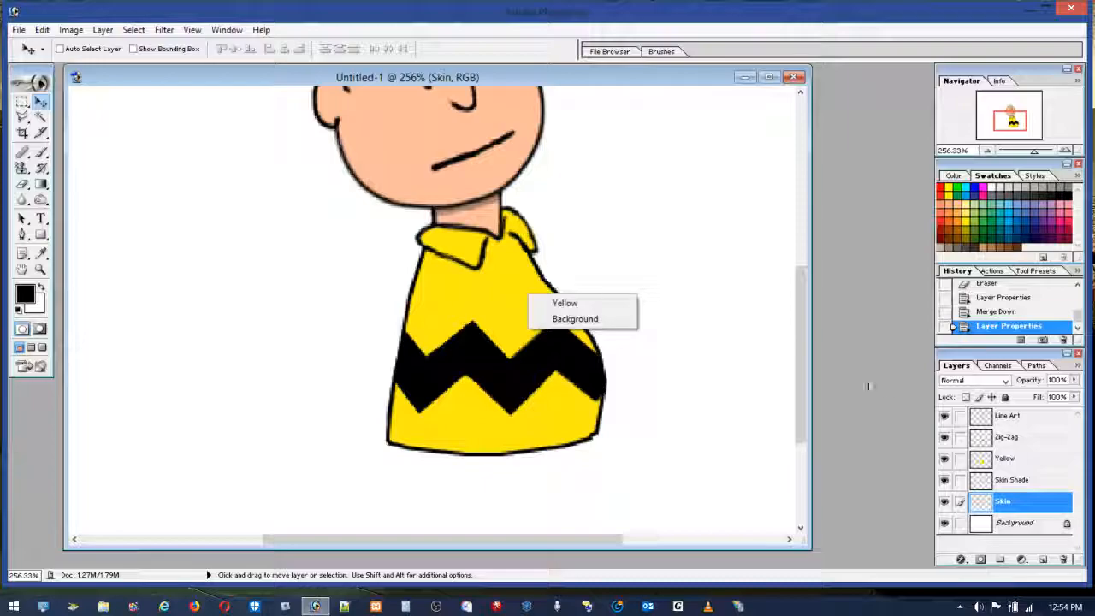
left_click(571, 304)
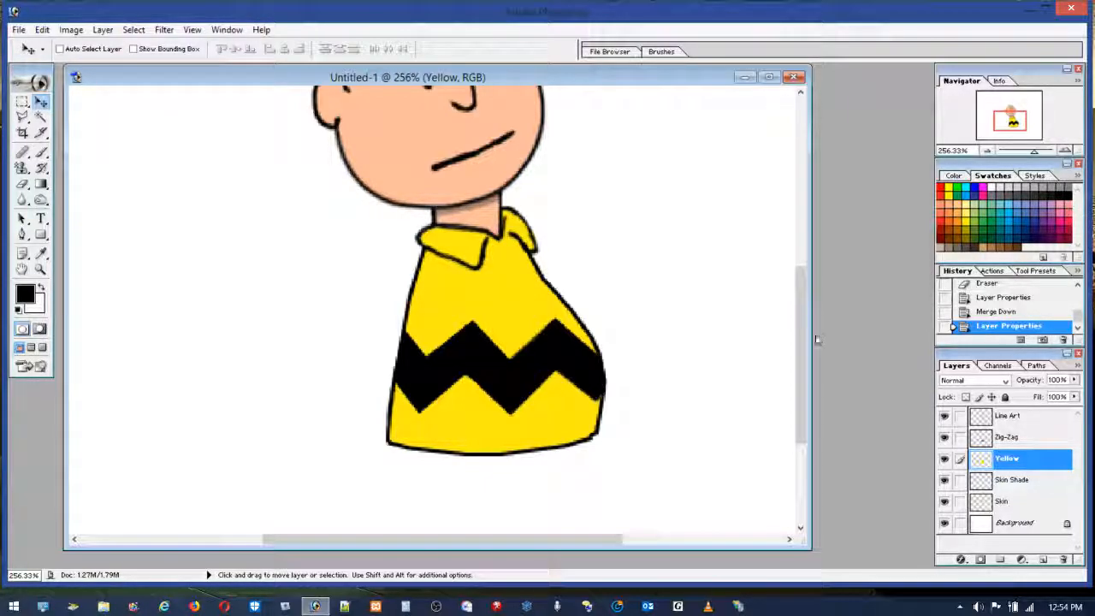
Paint a curved black test stroke in the empty area beside the boy on the Yellow layer with the soft 17 px brush.
left_click(41, 152)
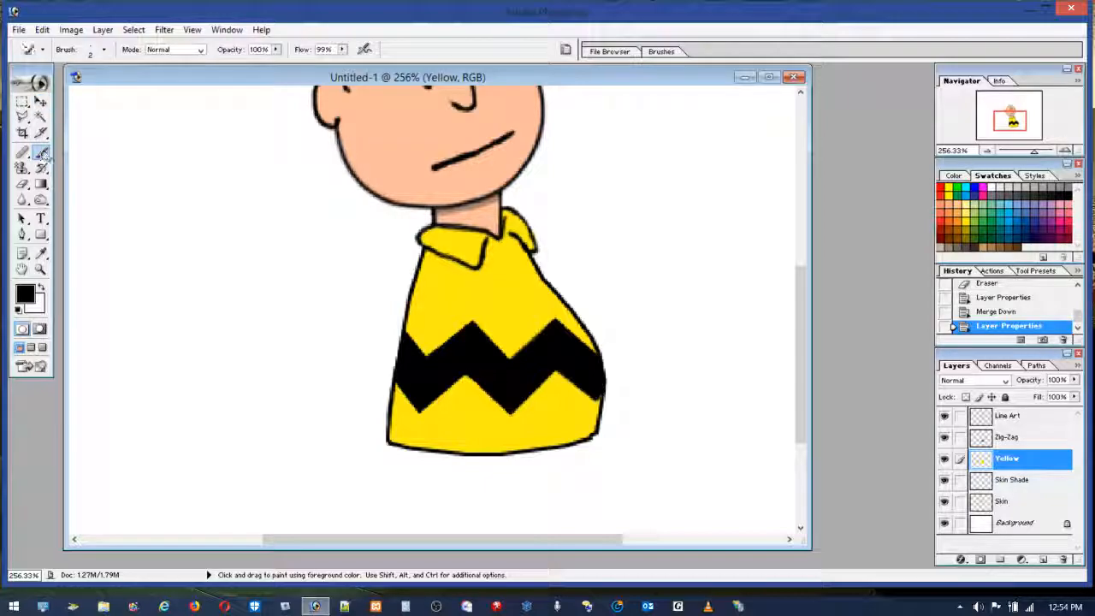
left_click(103, 50)
mouse_move(158, 154)
left_mouse_down()
mouse_move(162, 190)
mouse_move(162, 147)
left_mouse_up()
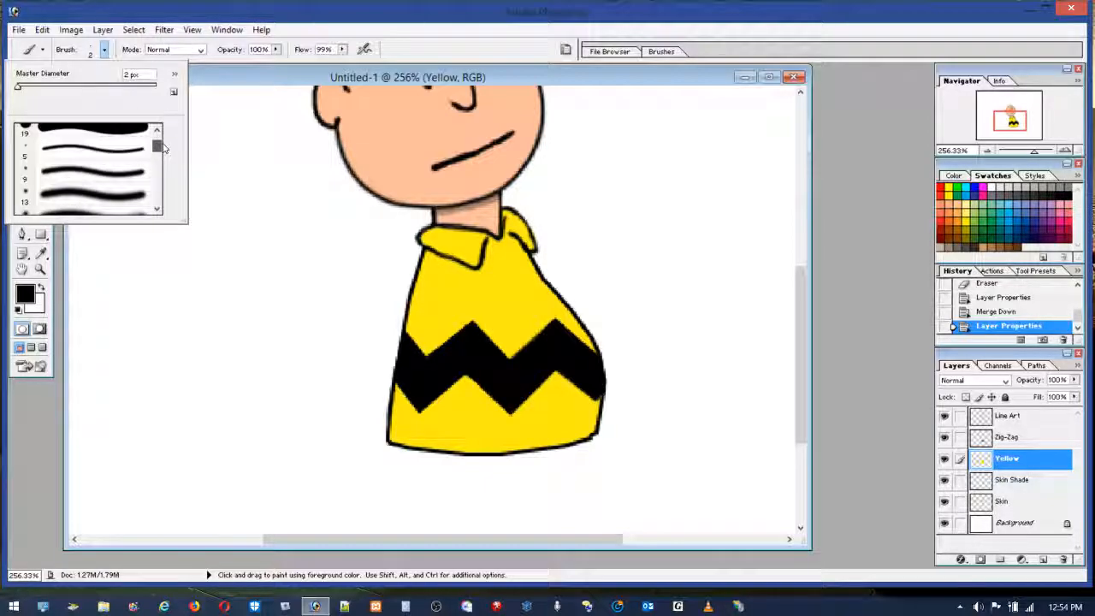
left_click(88, 210)
mouse_move(146, 268)
left_mouse_down()
mouse_move(161, 376)
mouse_move(224, 442)
left_mouse_up()
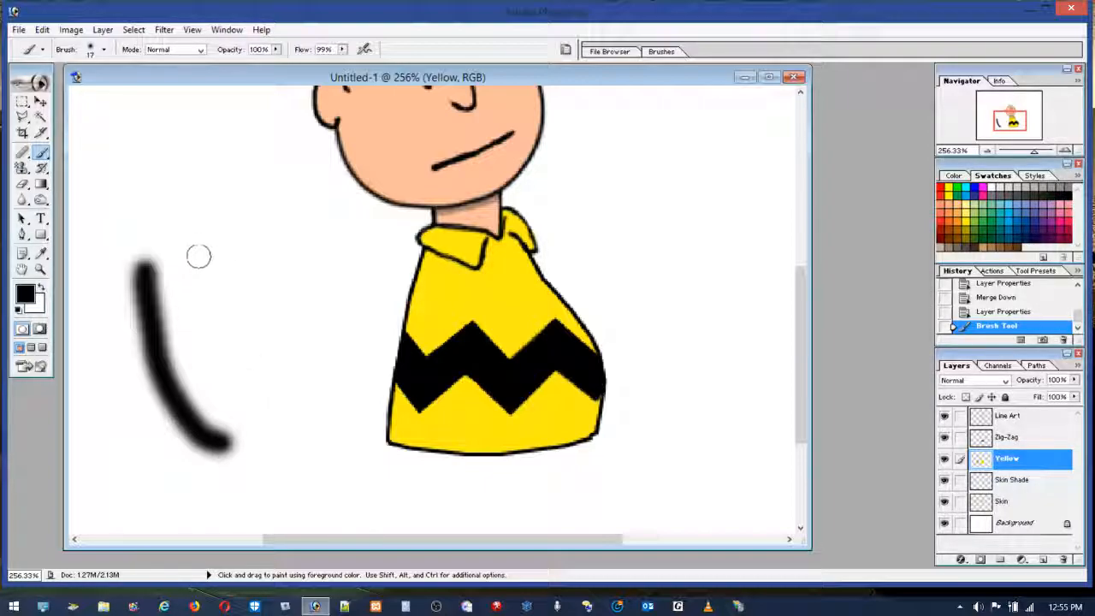
Erase the core of the black test stroke with a hard 14 px eraser, leaving its faint soft edges.
left_click(23, 184)
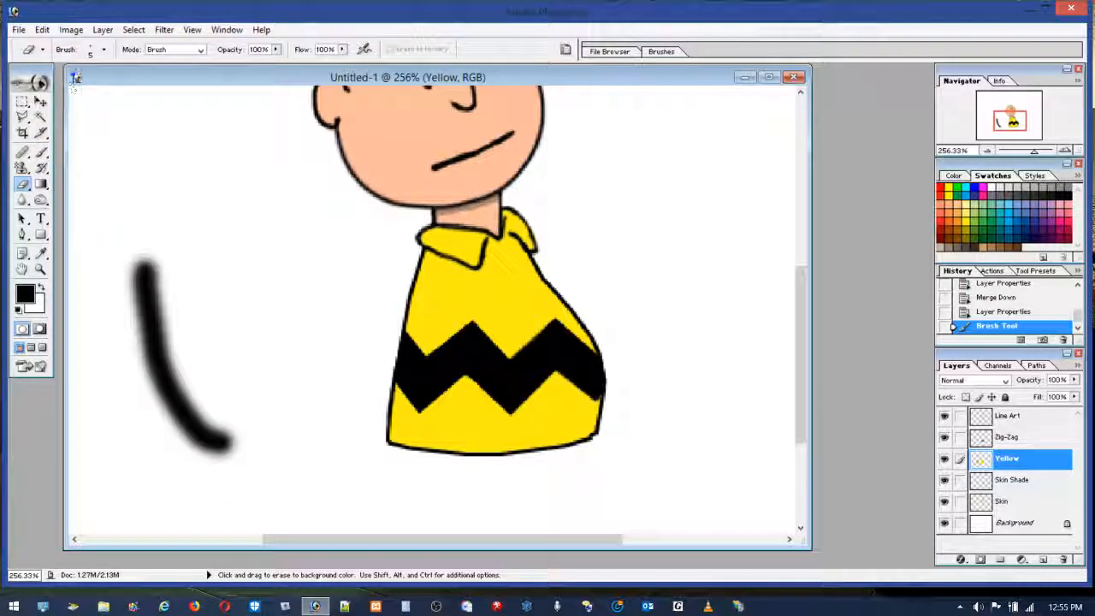
left_click(104, 49)
left_click_drag(23, 85, 26, 88)
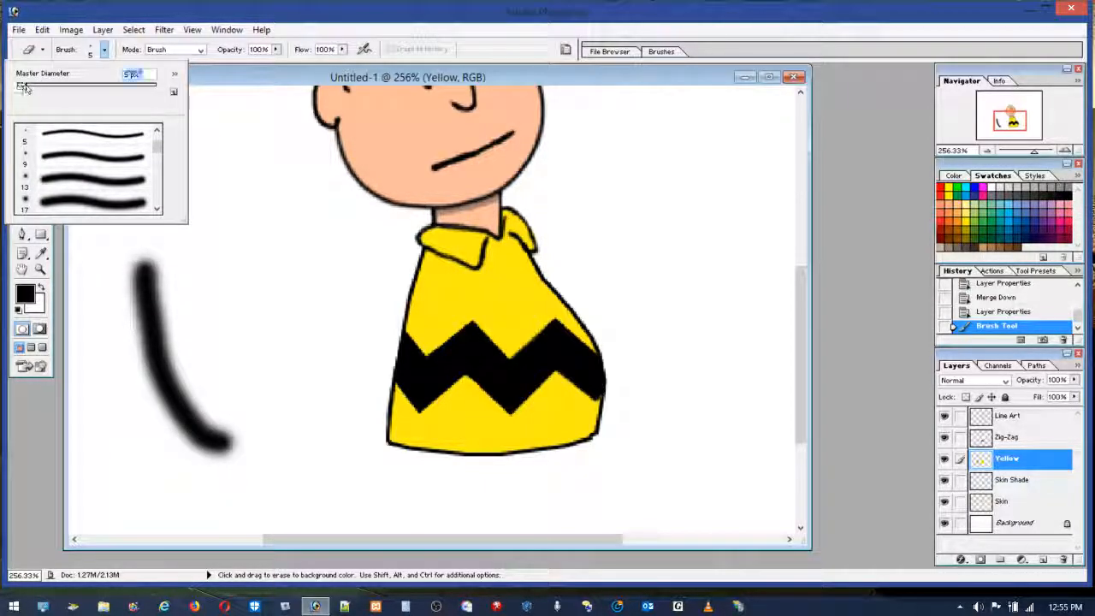
mouse_move(135, 260)
left_mouse_down()
mouse_move(141, 260)
mouse_move(145, 318)
mouse_move(174, 397)
mouse_move(229, 447)
mouse_move(166, 390)
mouse_move(139, 259)
mouse_move(142, 305)
left_mouse_up()
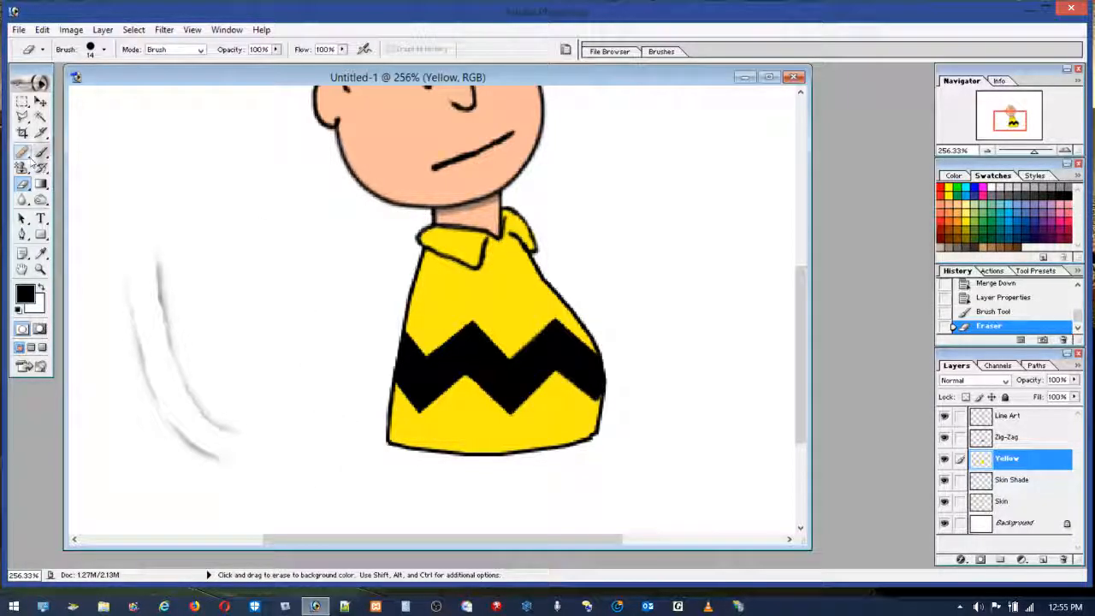
With the Move tool, check which layers lie under the leftover stroke edges and the empty area around them.
left_click(40, 100)
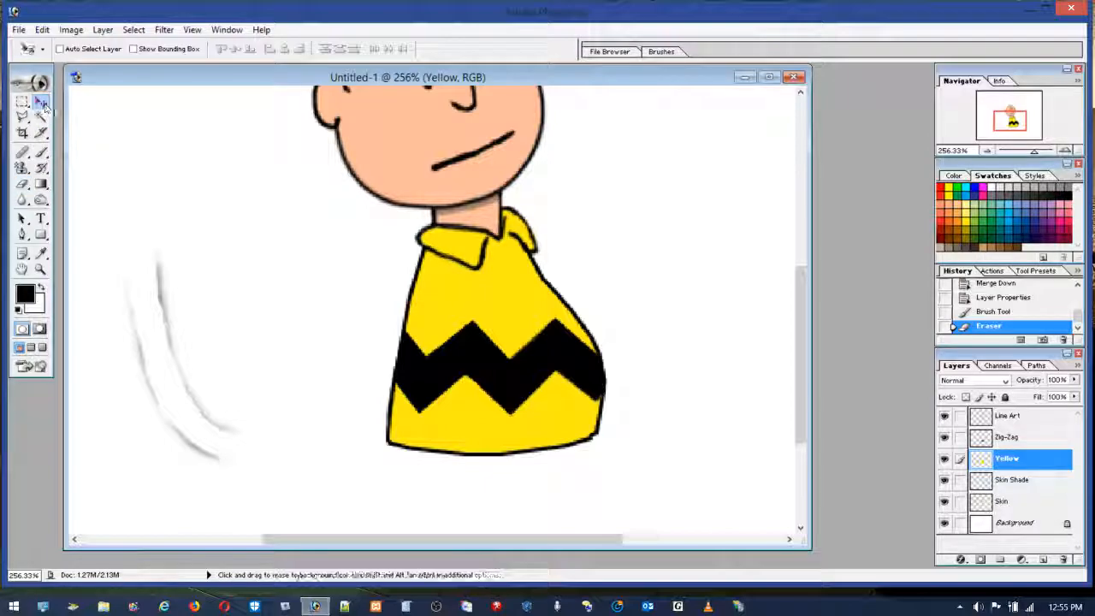
right_click(163, 300)
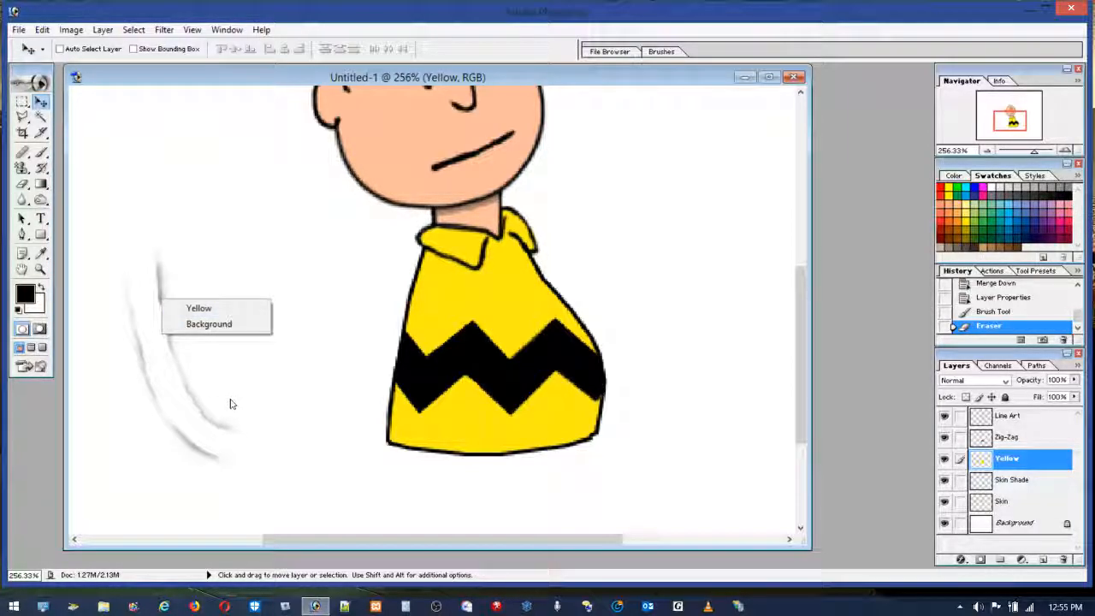
right_click(255, 378)
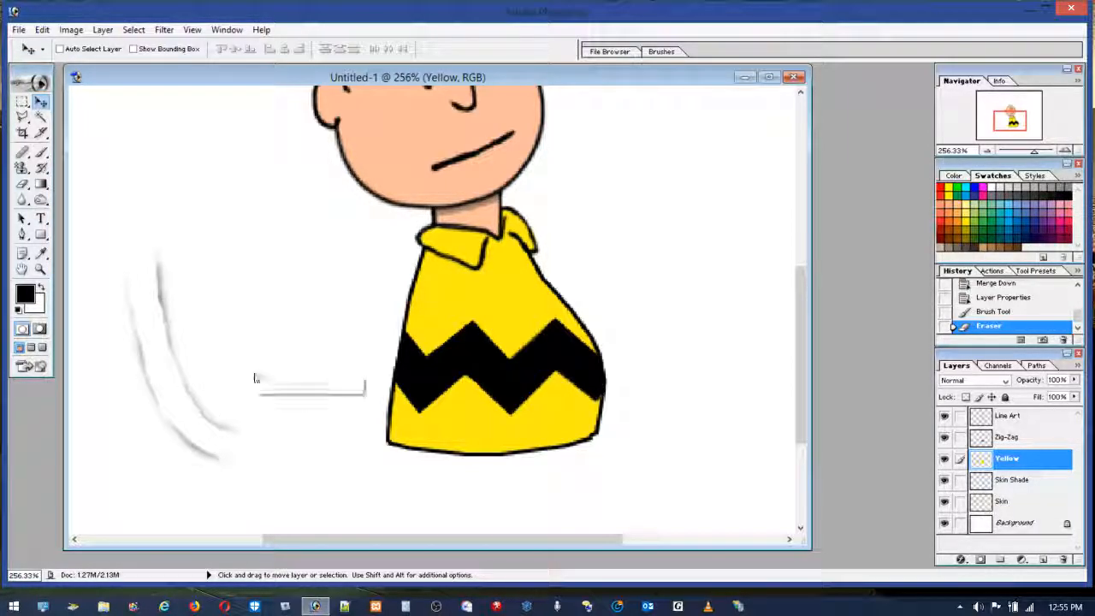
right_click(178, 357)
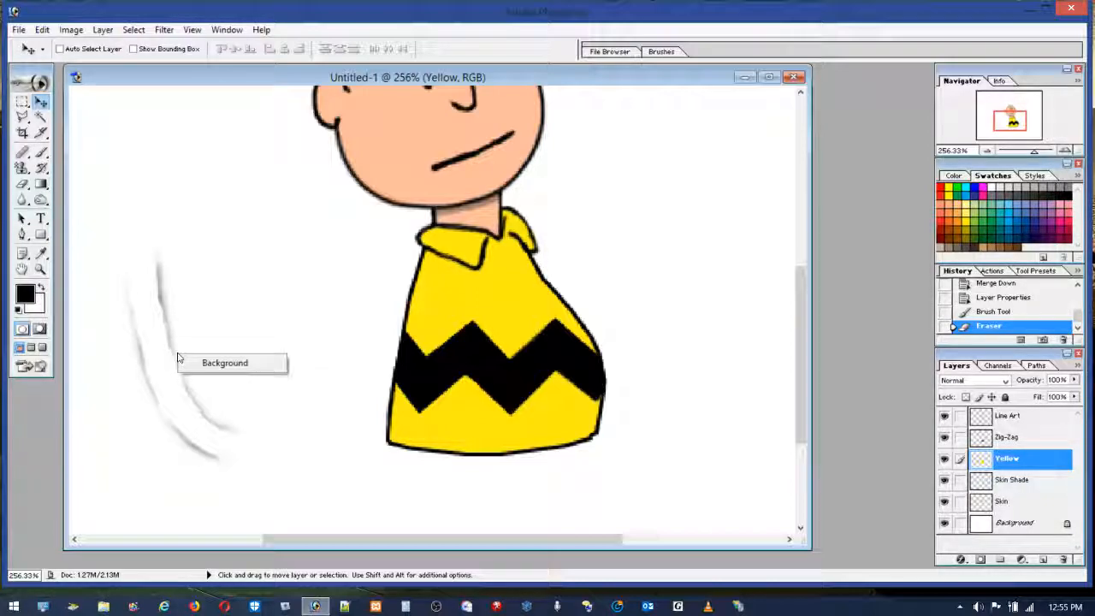
Hide the Background layer and recheck which layers lie under the leftover edges of the test stroke.
right_click(174, 358)
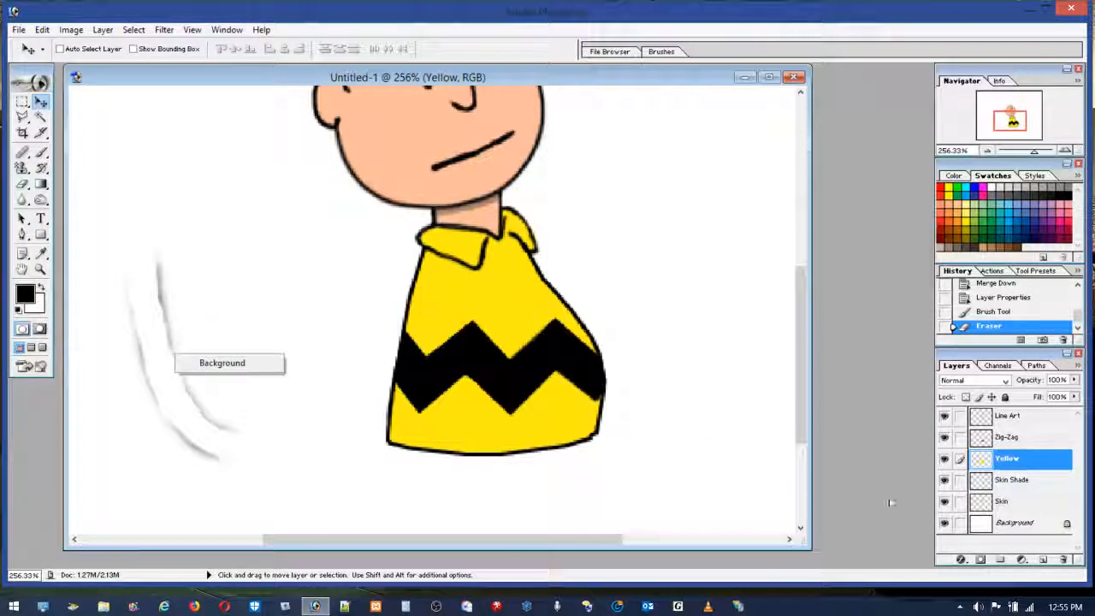
left_click(941, 529)
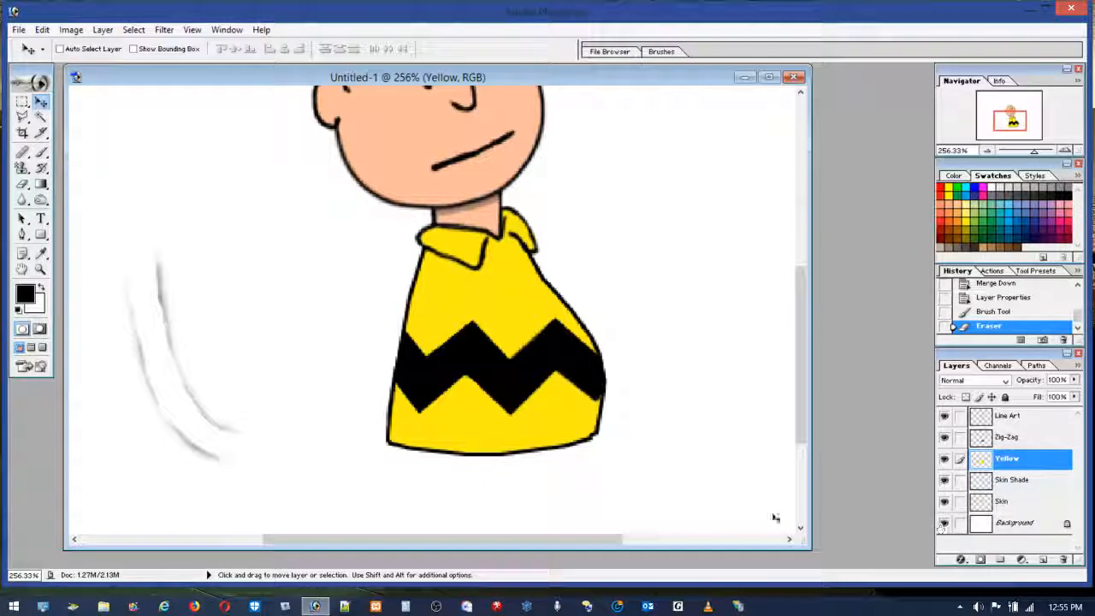
left_click(945, 524)
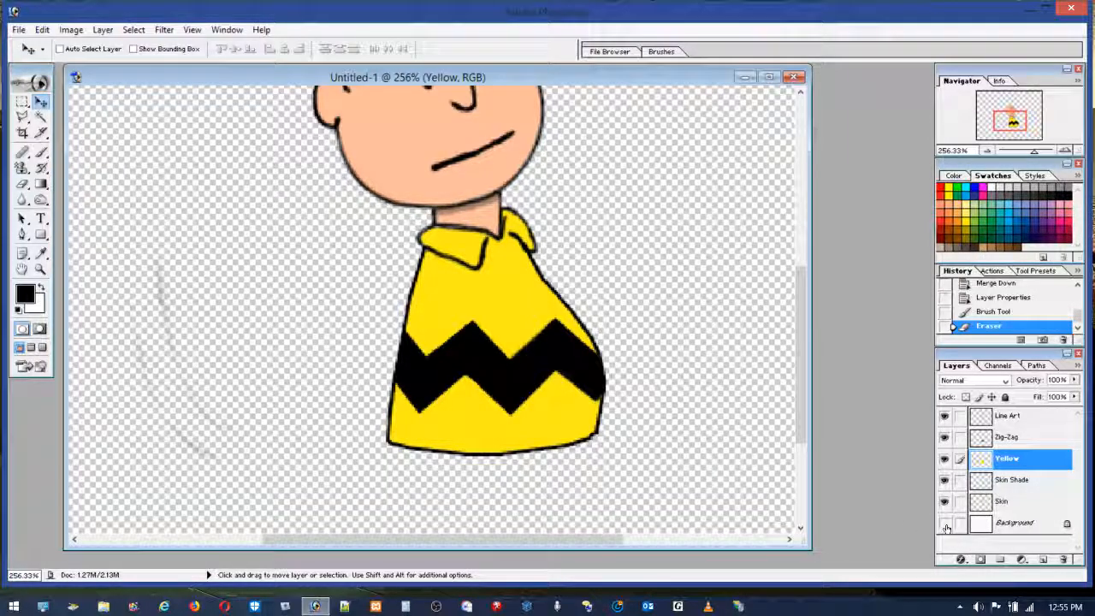
right_click(171, 346)
left_click(171, 340)
right_click(171, 339)
left_click(173, 338)
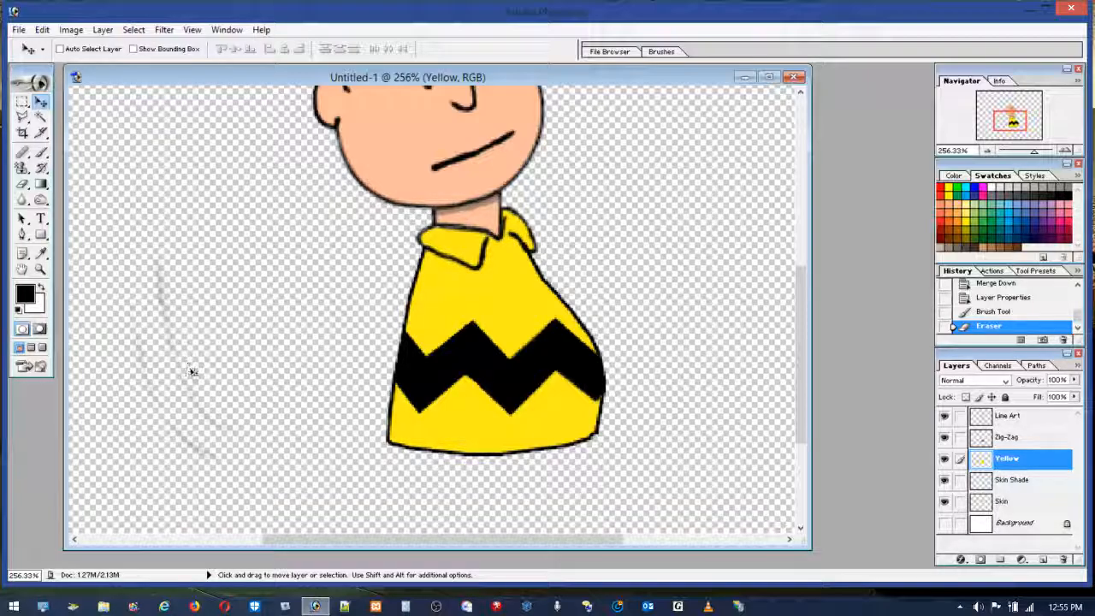
Erase the upper part of the stroke's inner leftover edge on the Yellow layer with the hard 14 px eraser.
left_click(23, 183)
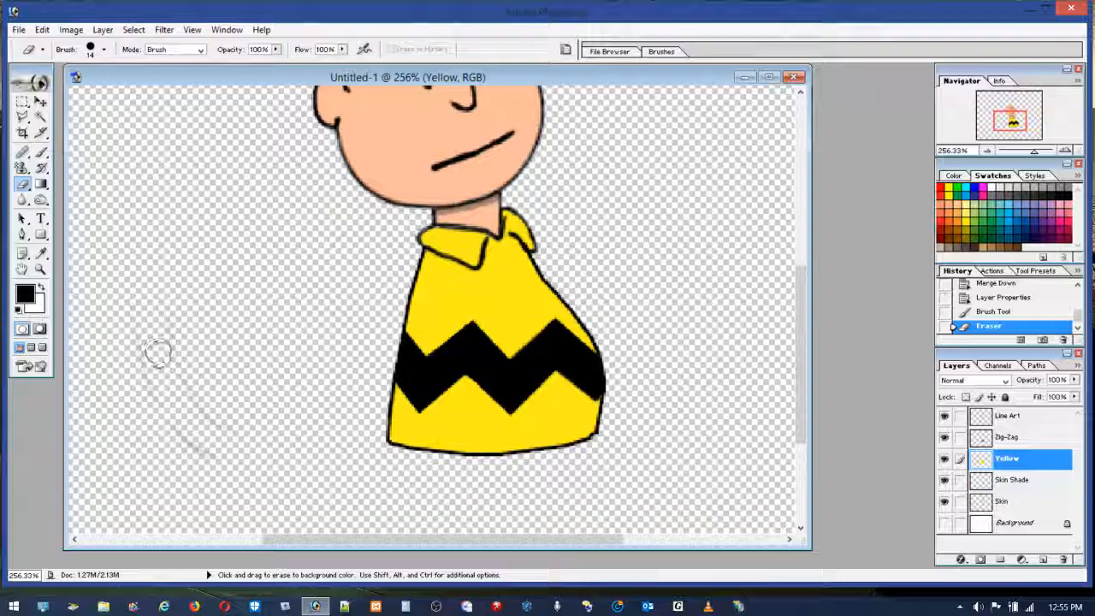
left_click_drag(152, 335, 152, 346)
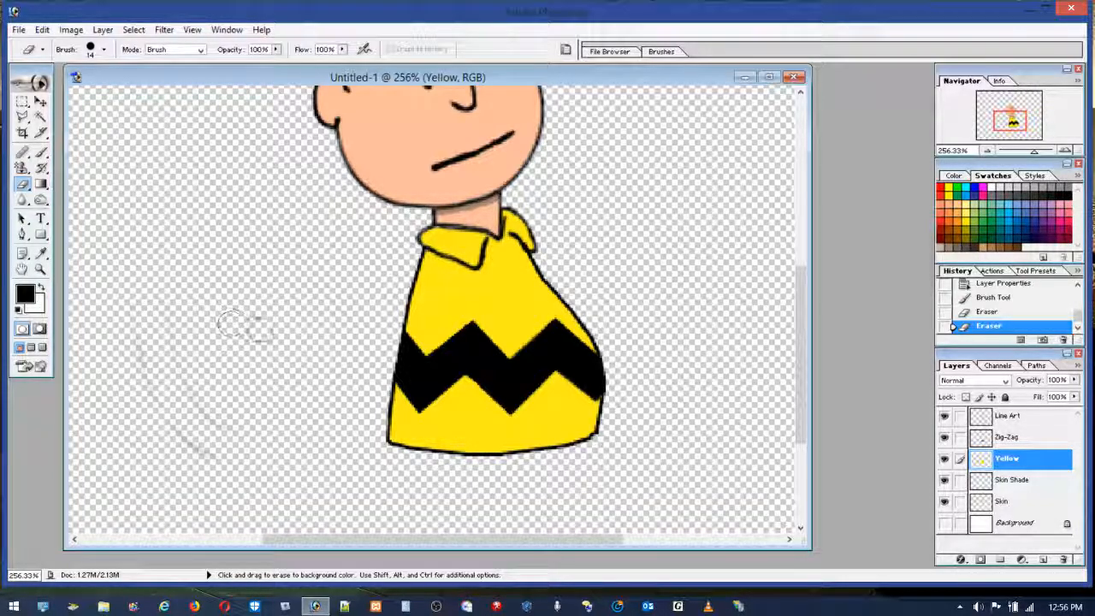
left_click(41, 153)
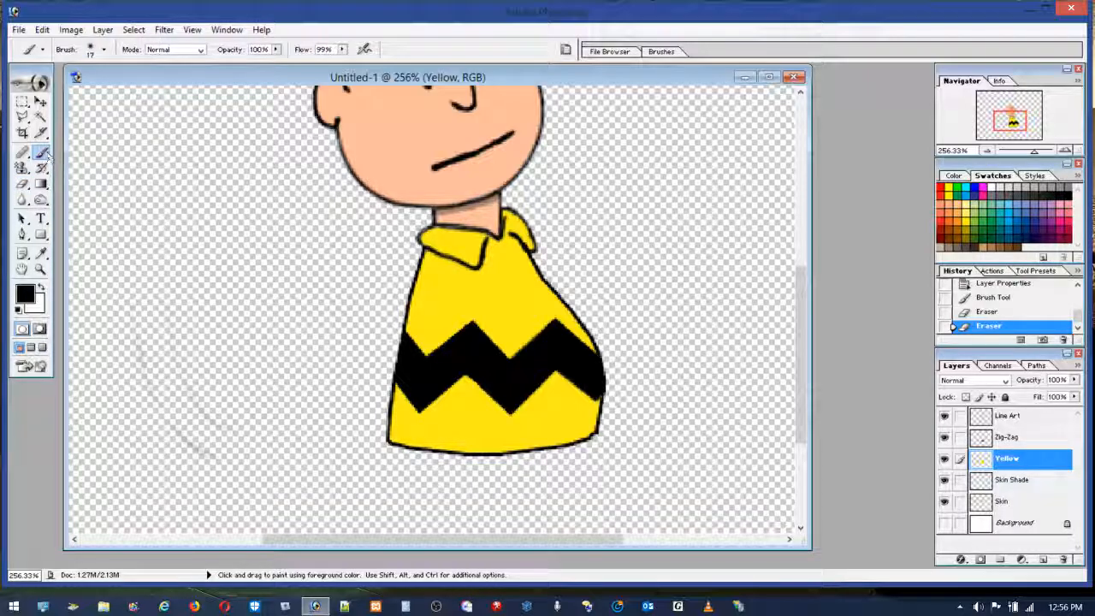
With the Move tool, pick the Yellow layer from the remaining inner stroke edge while the Background is hidden.
left_click(40, 102)
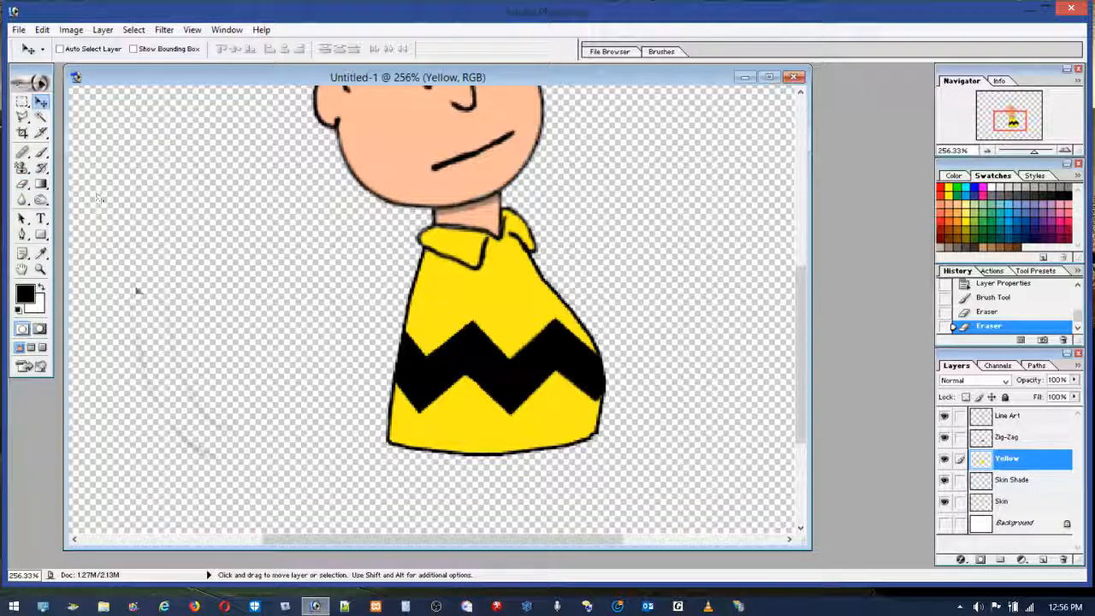
right_click(171, 341)
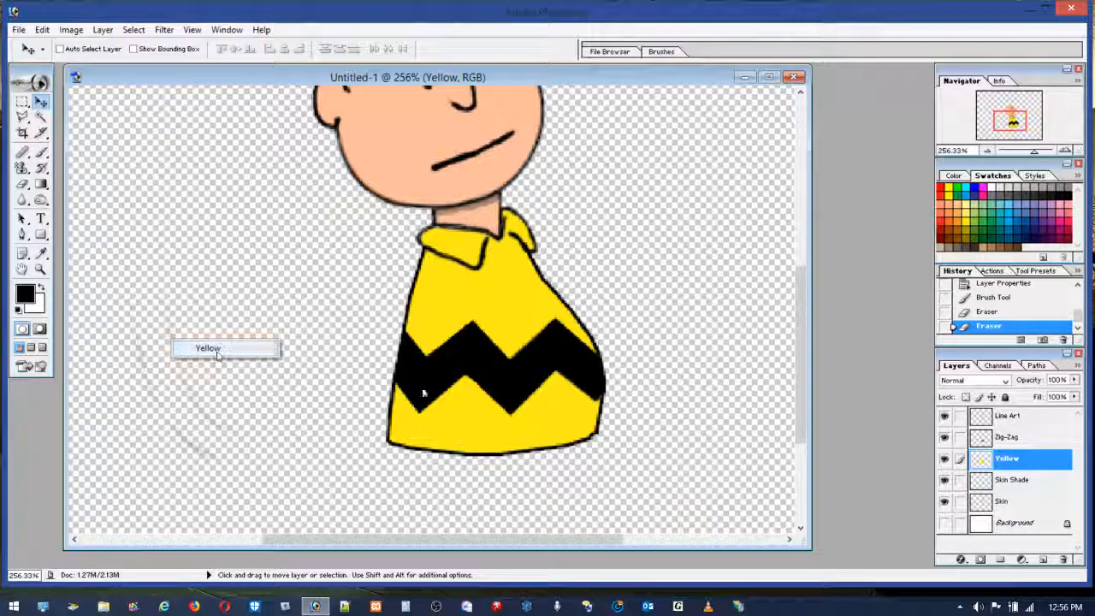
left_click(210, 348)
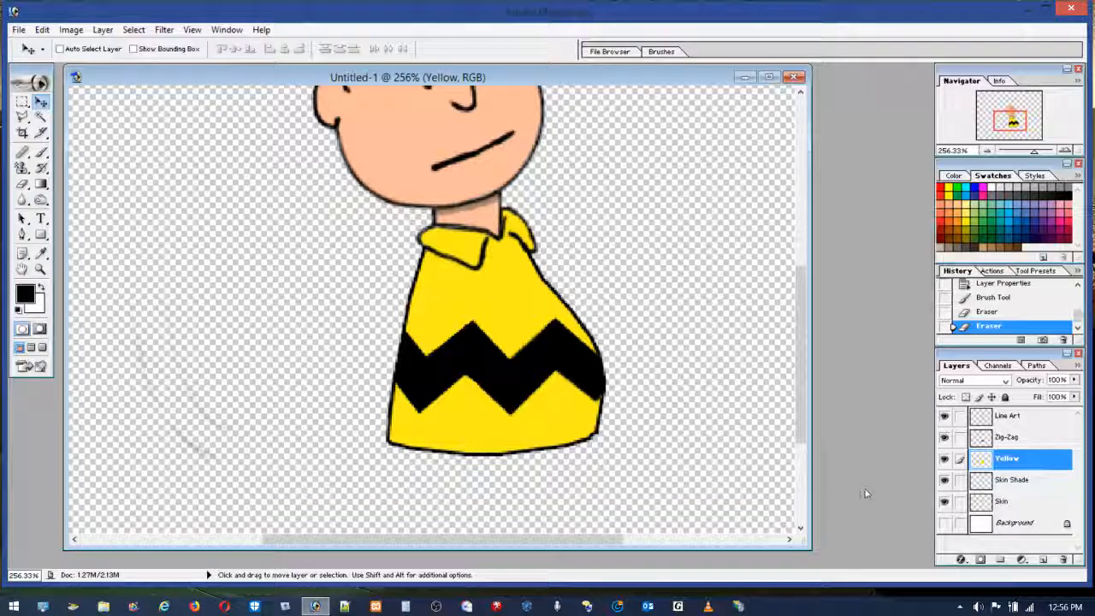
Show the Background layer again and check which layers lie under the stroke edges and the empty area beside them.
left_click(944, 523)
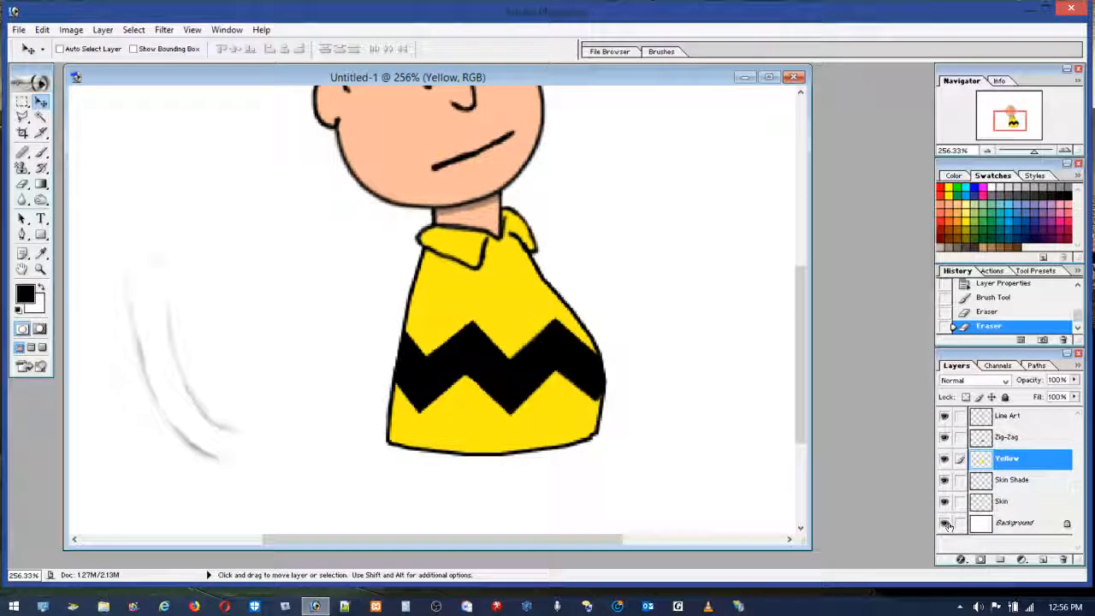
right_click(172, 343)
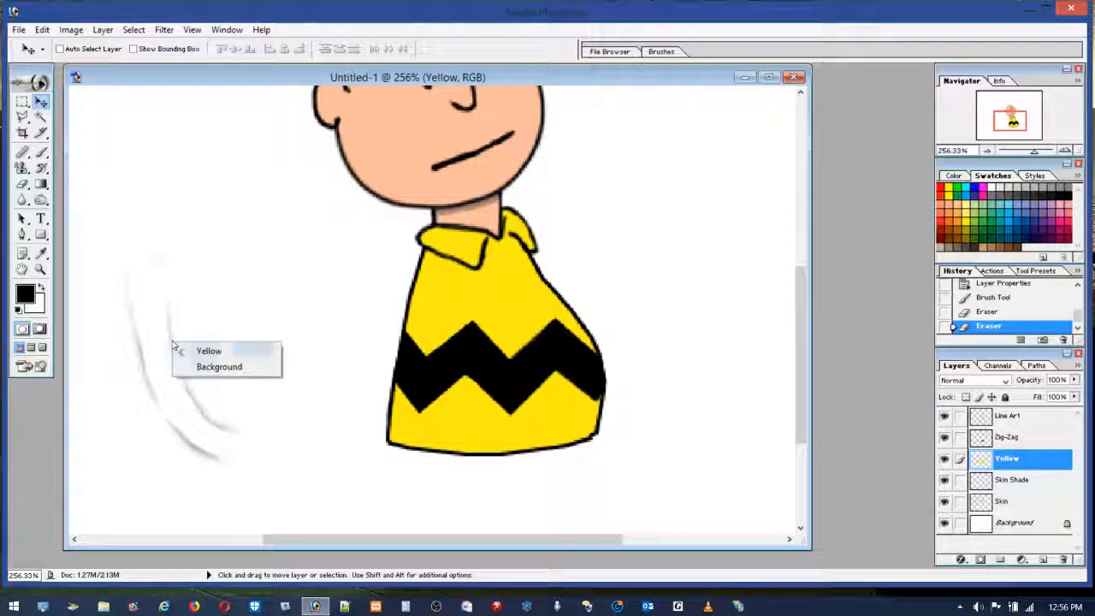
left_click(198, 348)
right_click(237, 314)
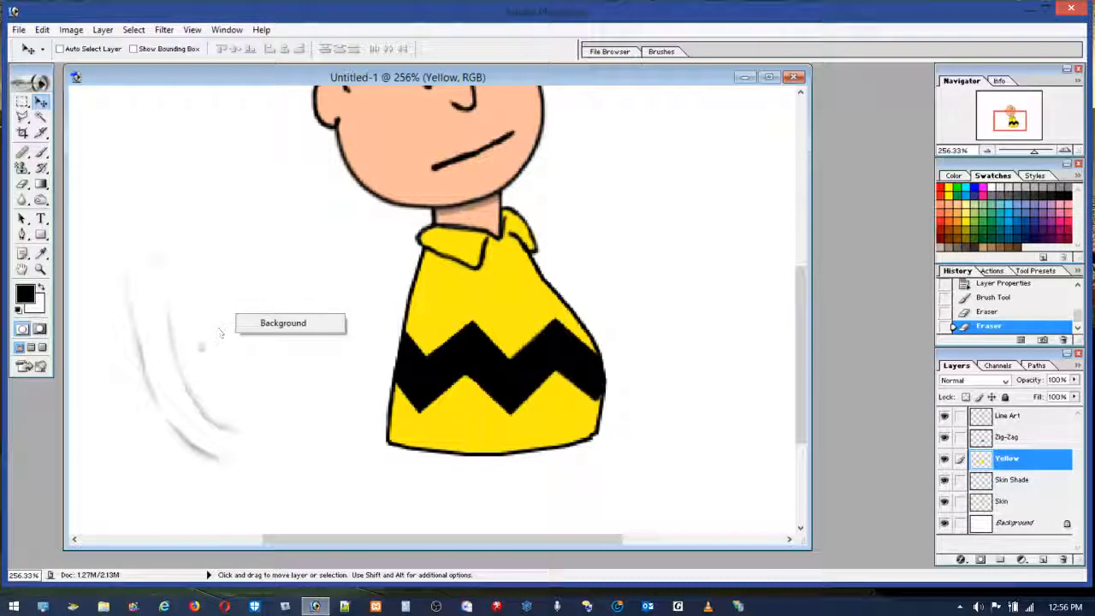
right_click(126, 286)
right_click(128, 280)
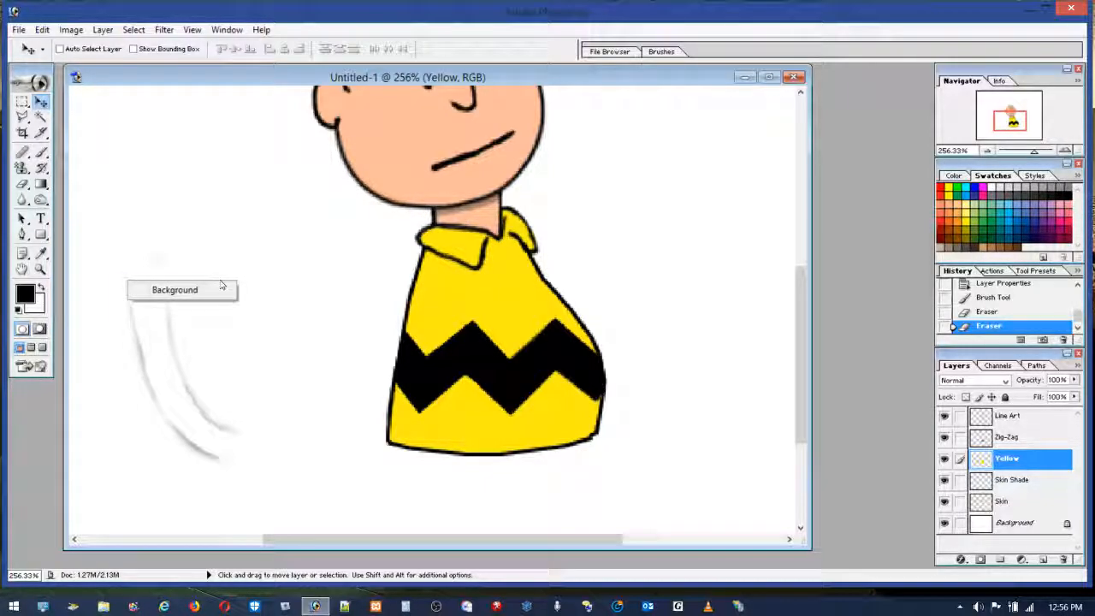
left_click(254, 239)
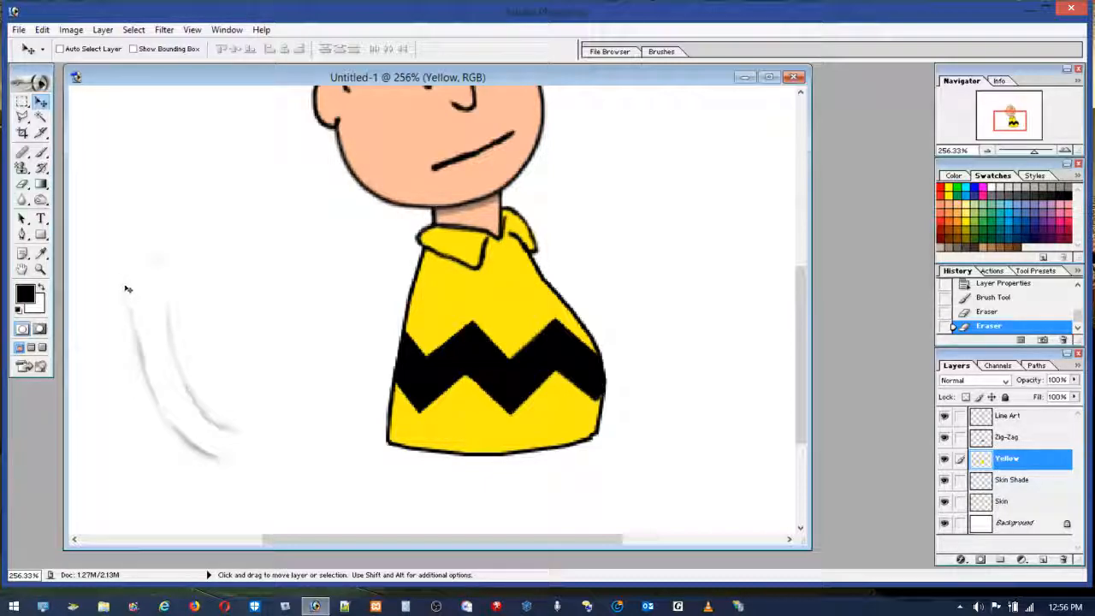
Paint a faint black dab at 5% flow and a fainter curved stroke at 2% flow beside the leftover stroke edges.
left_click(40, 153)
left_click(341, 49)
left_click_drag(248, 260, 247, 280)
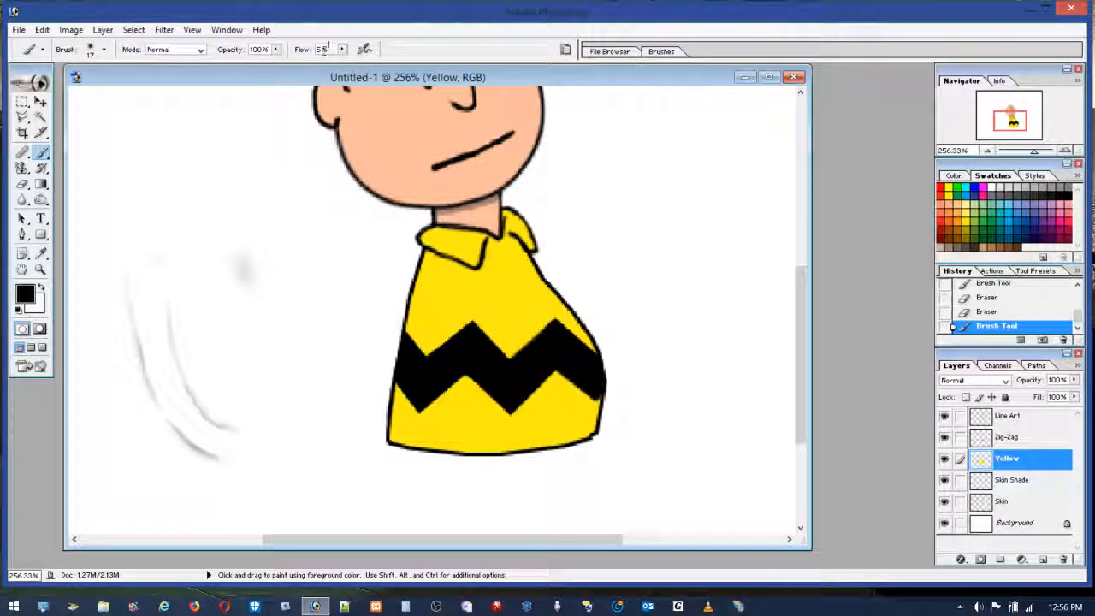
left_click(342, 49)
left_click_drag(341, 64, 339, 64)
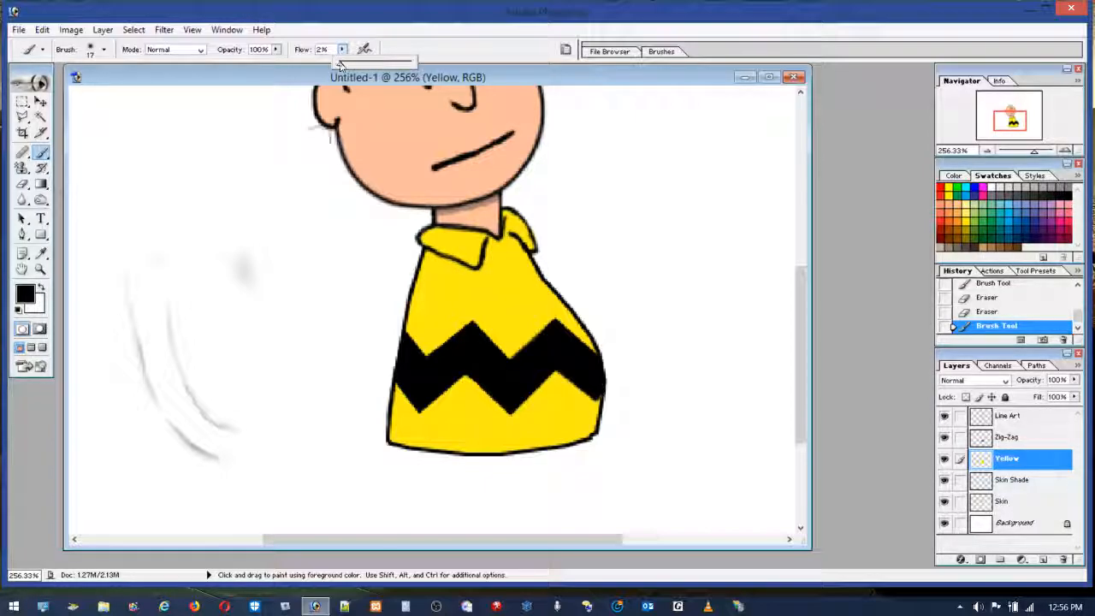
mouse_move(251, 345)
left_mouse_down()
mouse_move(236, 367)
mouse_move(260, 397)
mouse_move(310, 331)
mouse_move(311, 293)
mouse_move(293, 293)
mouse_move(272, 334)
left_mouse_up()
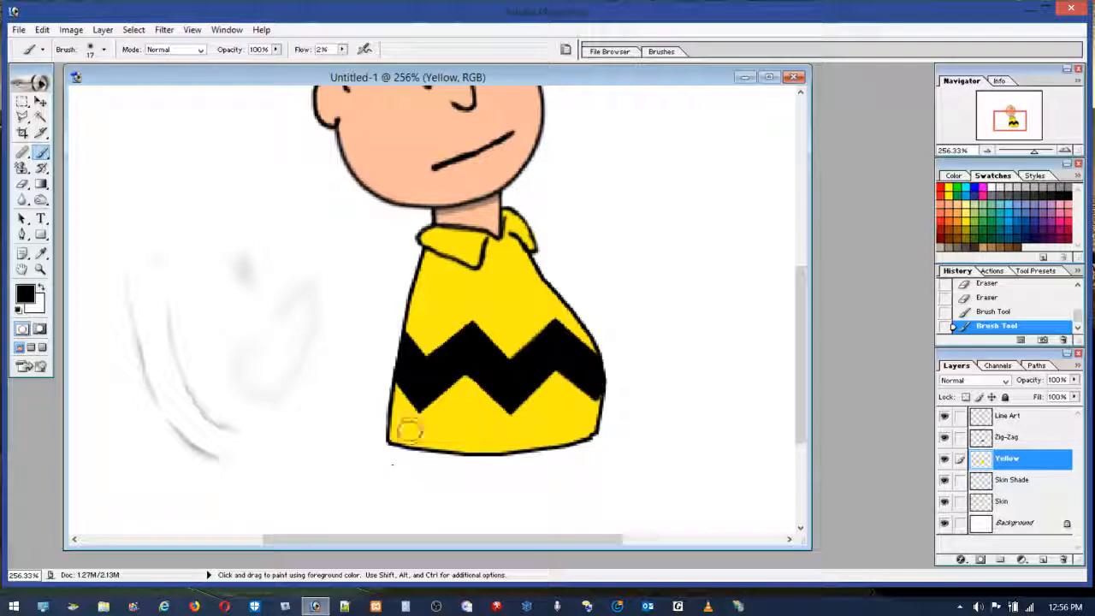
With the Move tool, check which layers lie under several points of the 2% flow stroke and under the 5% flow dab.
left_click(40, 102)
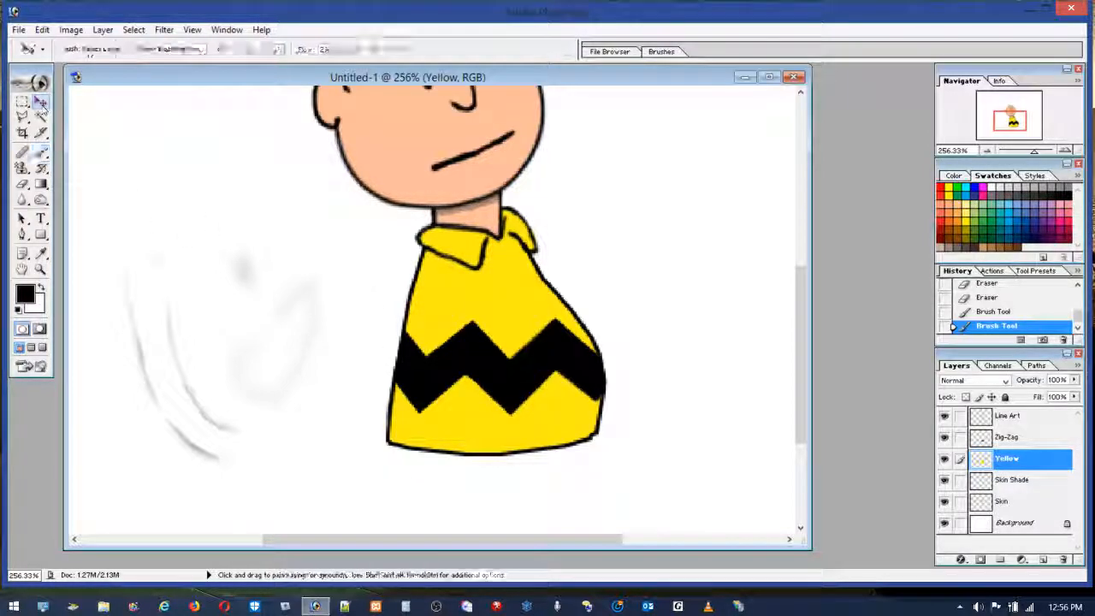
right_click(312, 325)
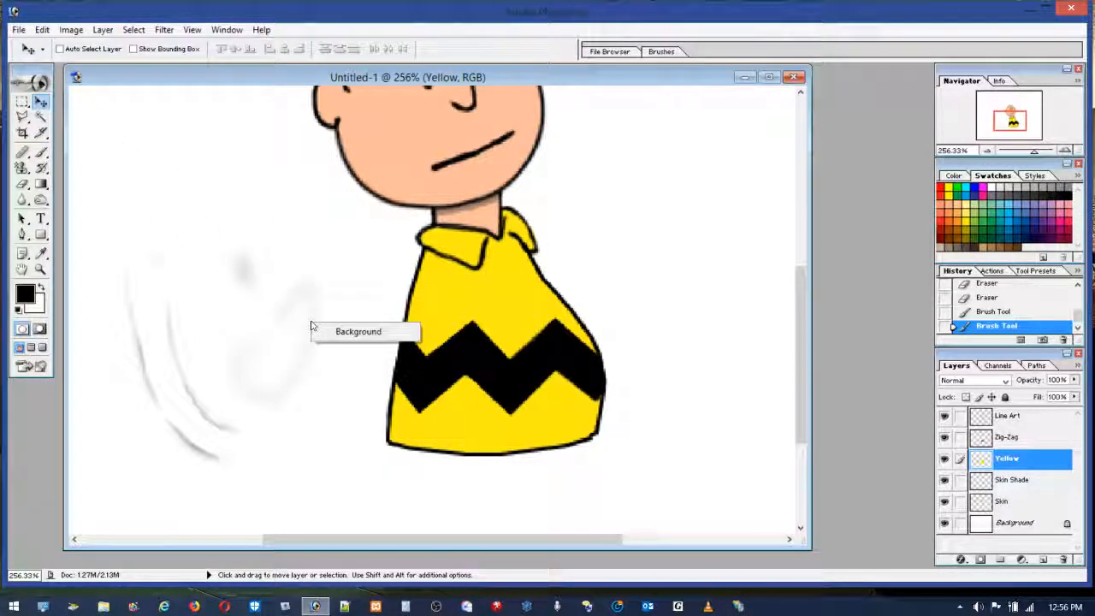
left_click(308, 294)
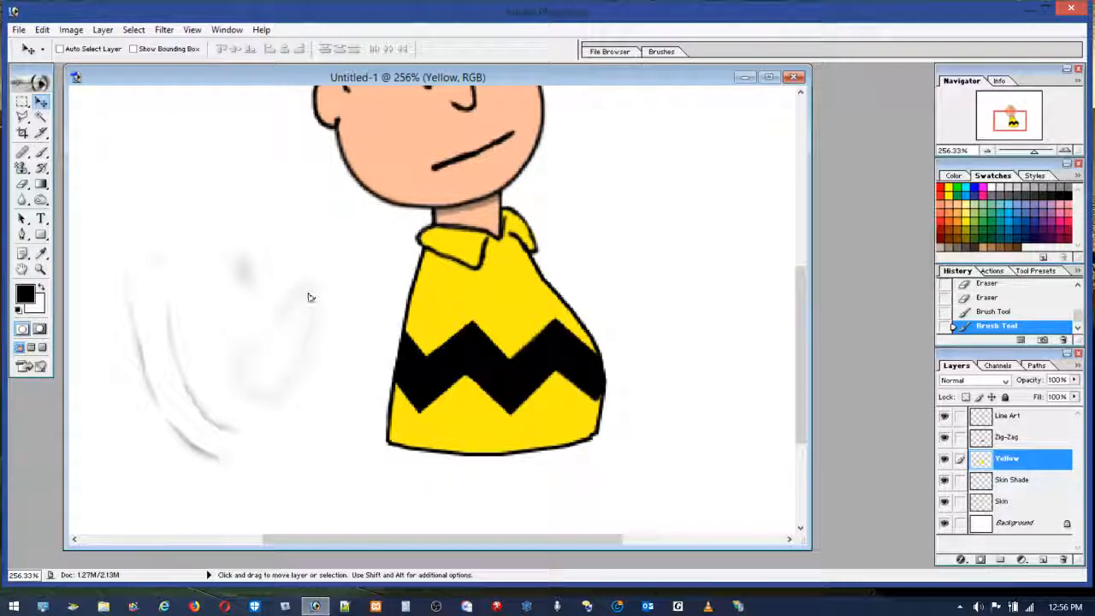
right_click(309, 295)
right_click(286, 313)
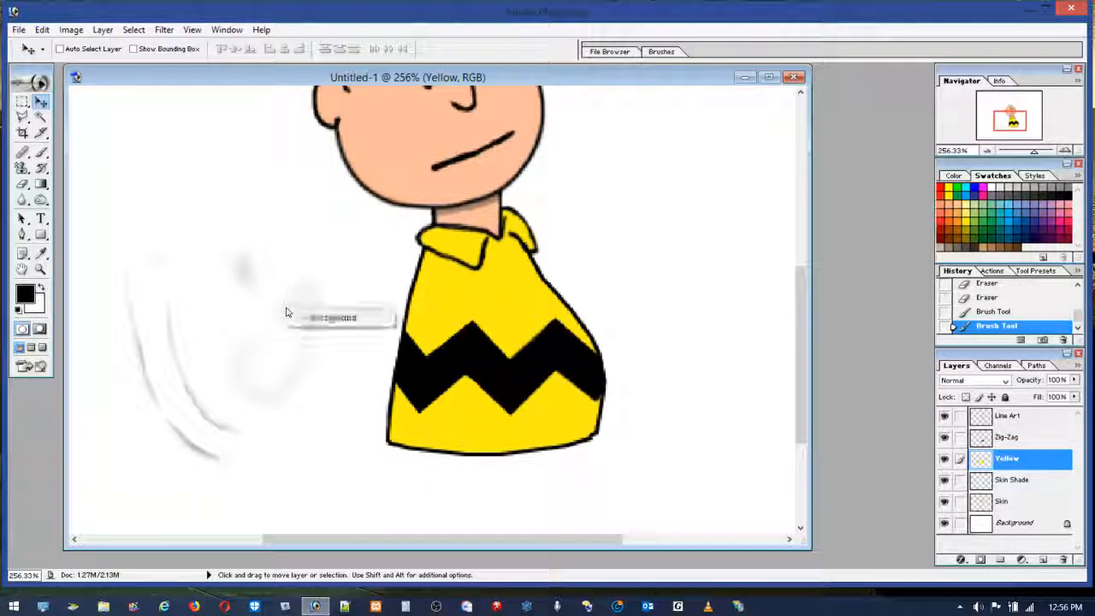
right_click(245, 361)
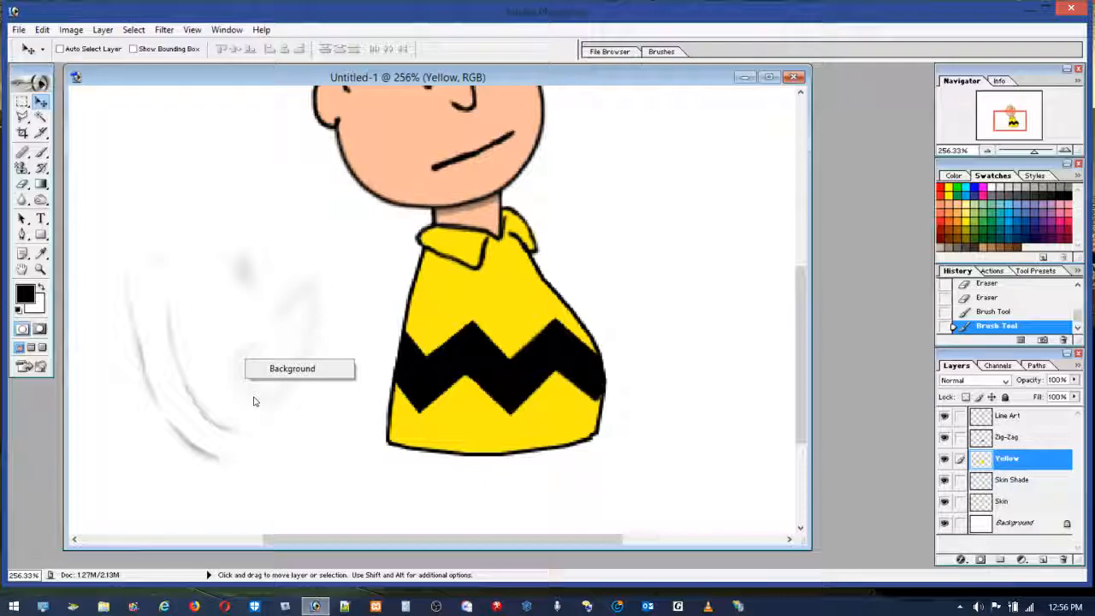
left_click(254, 396)
right_click(255, 398)
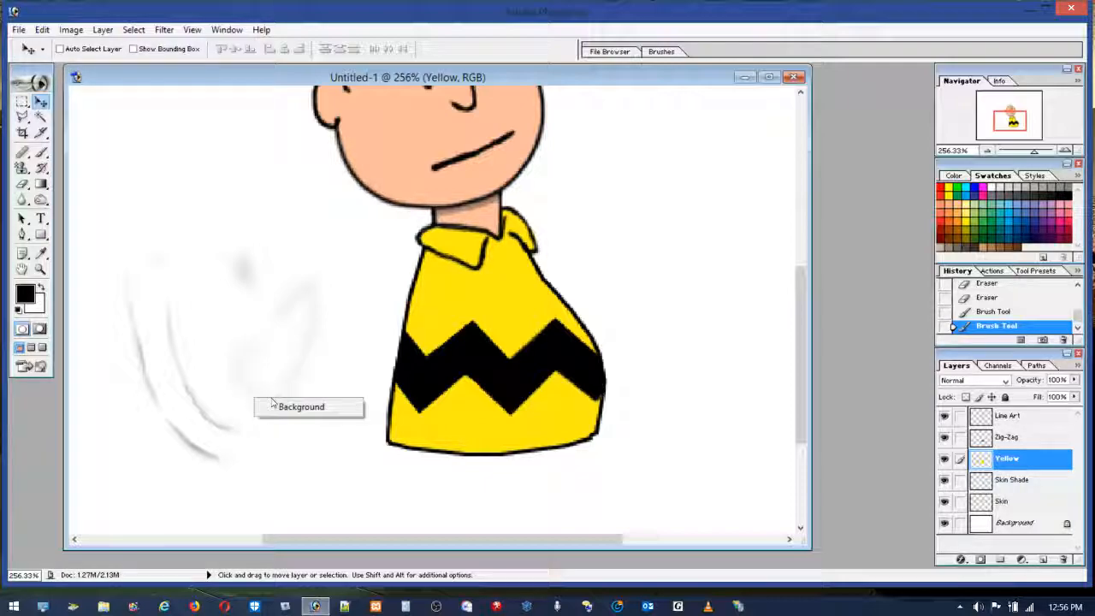
left_click(247, 272)
right_click(248, 274)
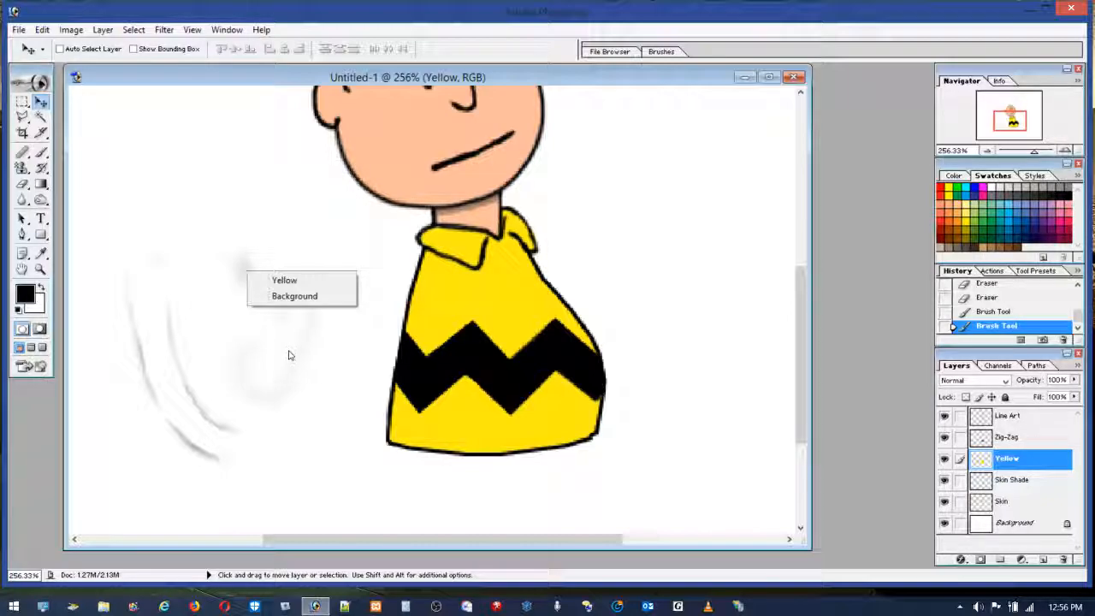
left_click(244, 305)
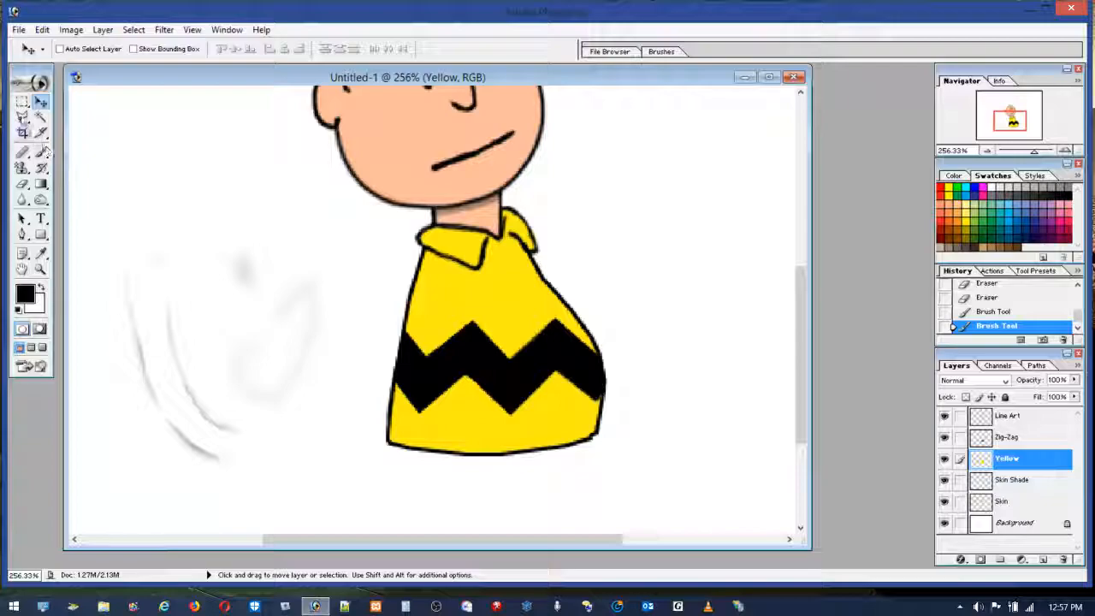
Enclose all the test marks beside the boy with the Polygonal Lasso, delete them from the Yellow layer and deselect.
key("l")
key("shift+l")
left_click(102, 195)
left_click(265, 208)
left_click(346, 289)
left_click(314, 471)
left_click(176, 497)
double_click(264, 319)
key("Delete")
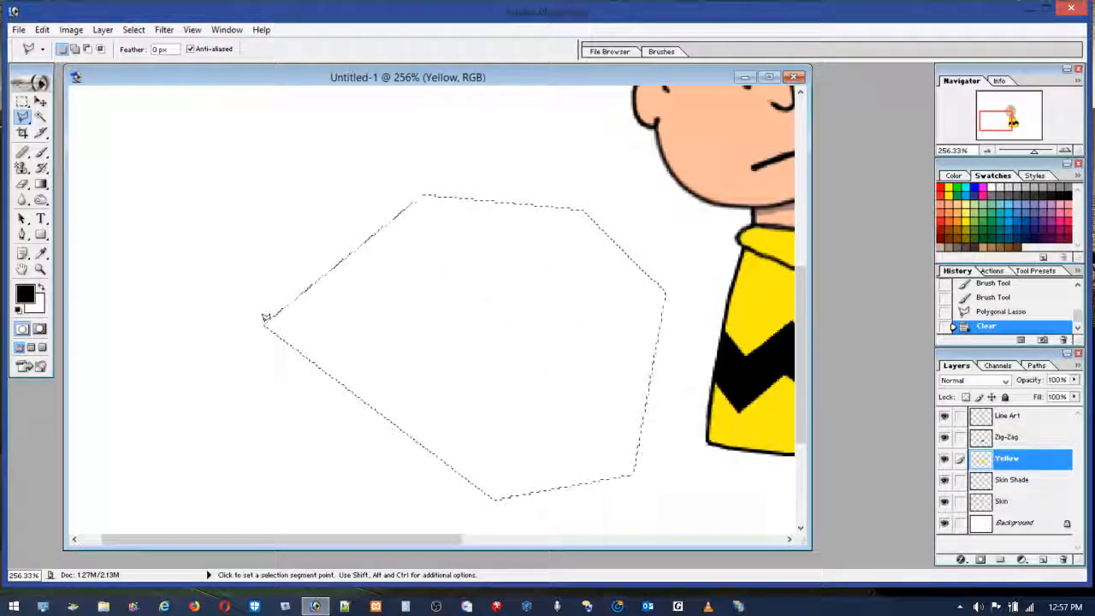
key("ctrl+d")
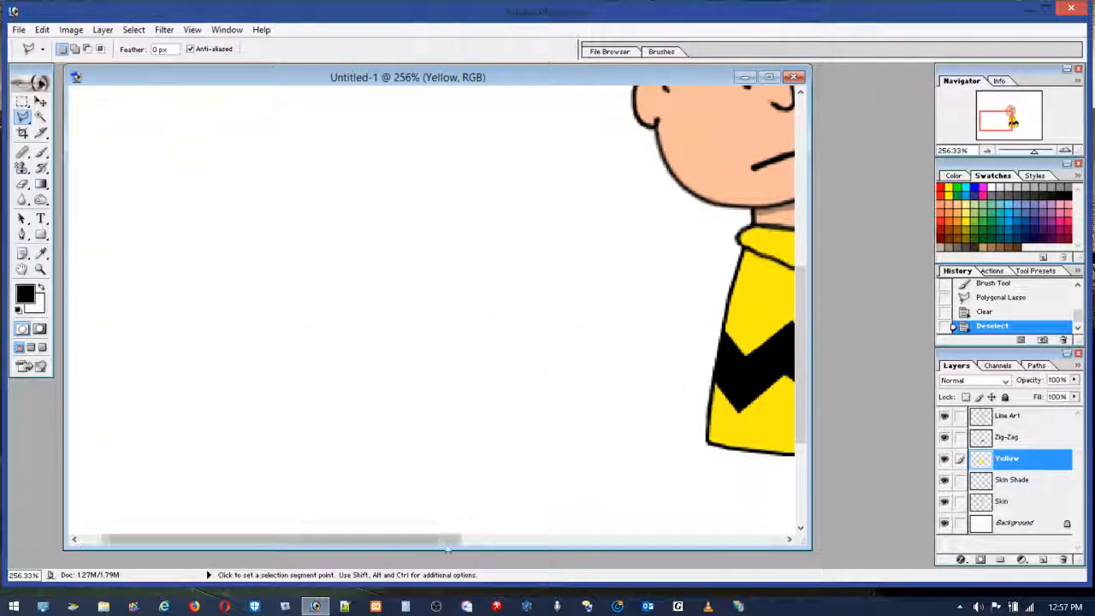
Select the shirt's left edge between collar and stripe with the Polygonal Lasso and delete that outline segment from the Line Art layer.
left_click_drag(445, 538, 652, 540)
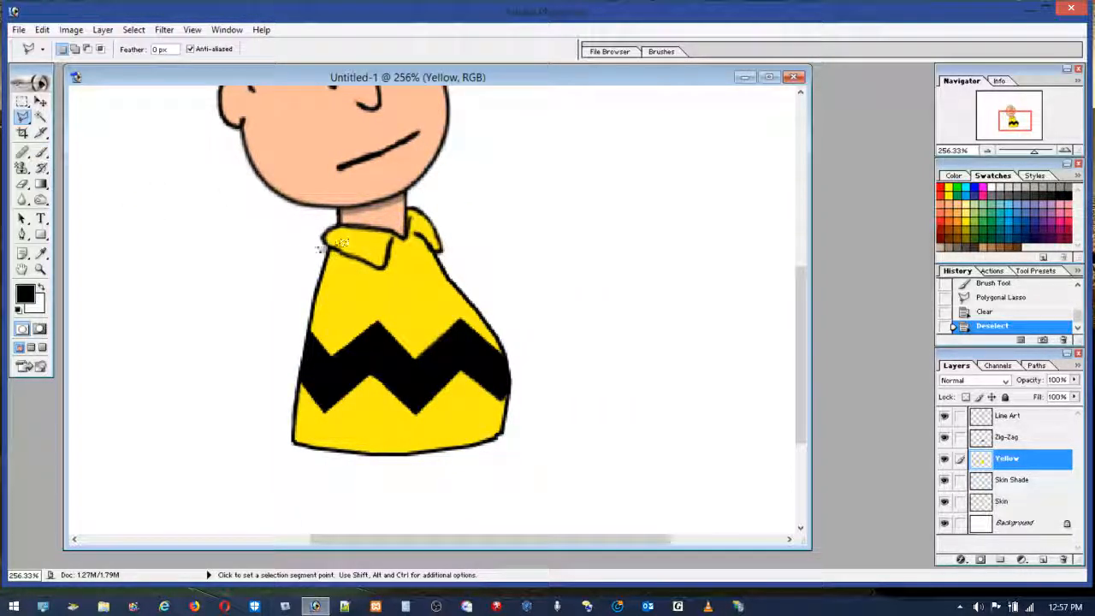
left_click(323, 258)
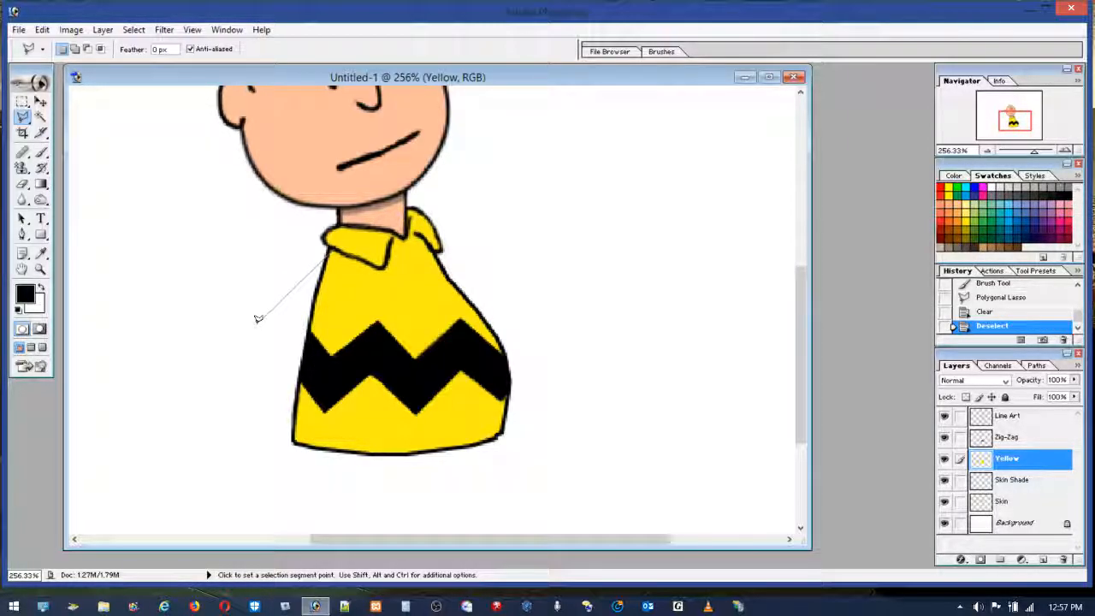
left_click(264, 315)
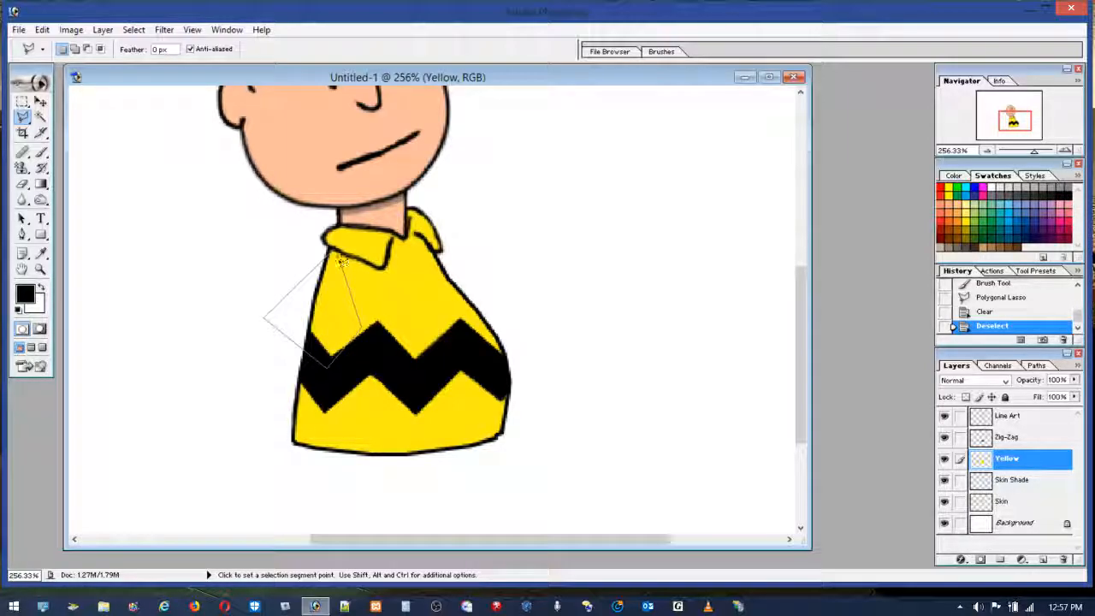
left_click(334, 252)
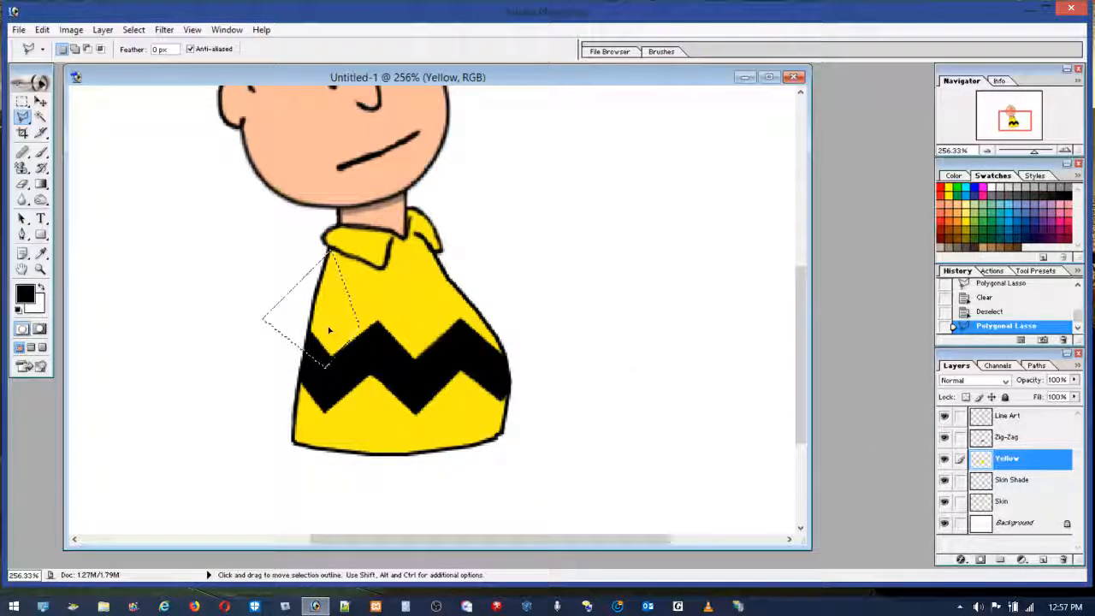
left_click_drag(330, 330, 338, 327)
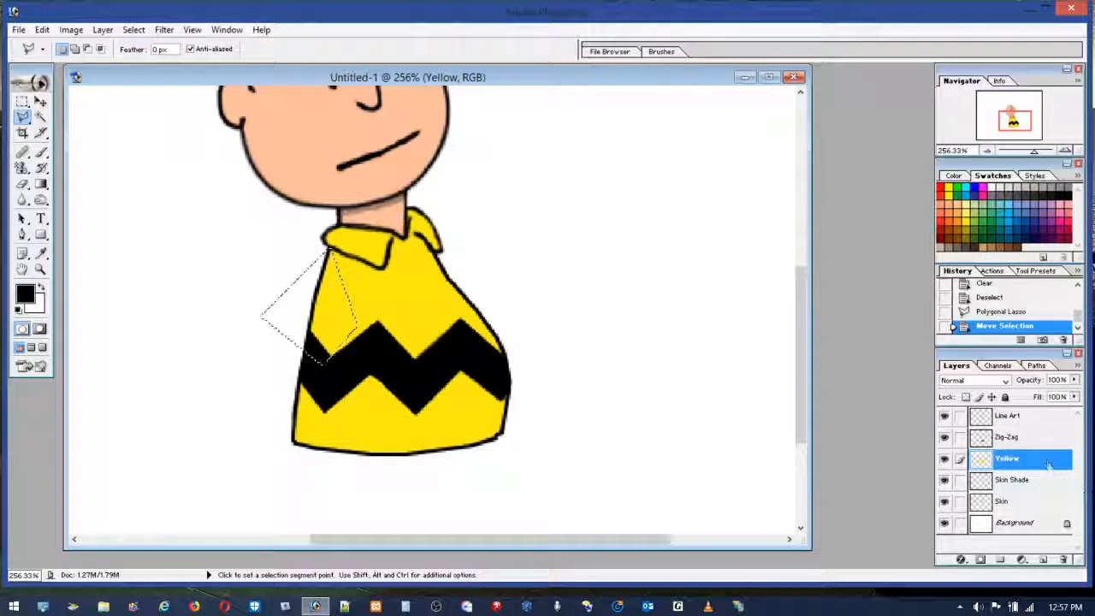
left_click(1017, 420)
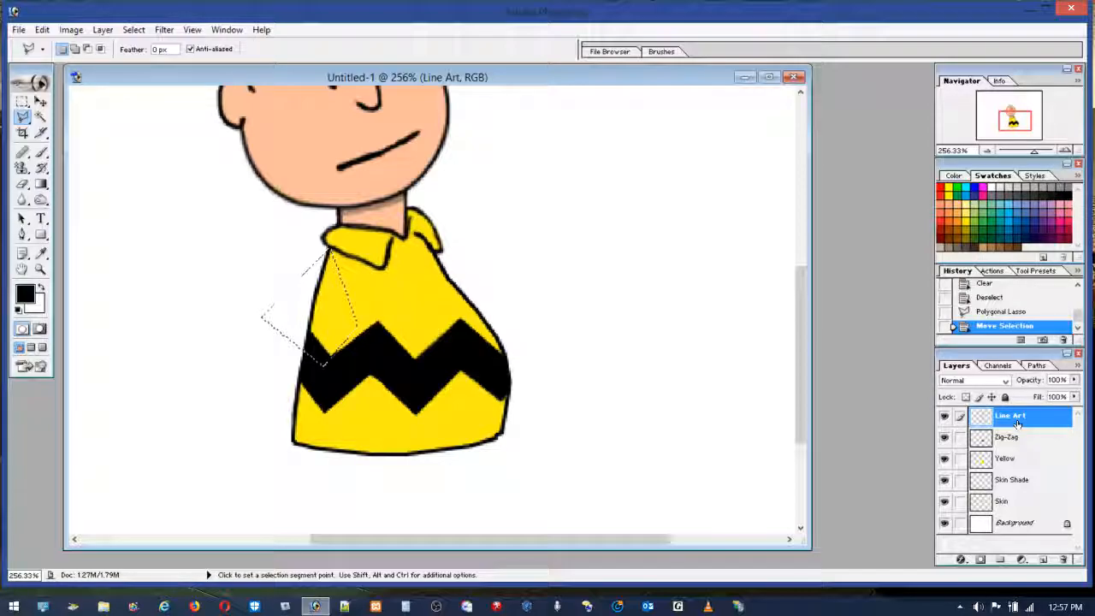
key("Delete")
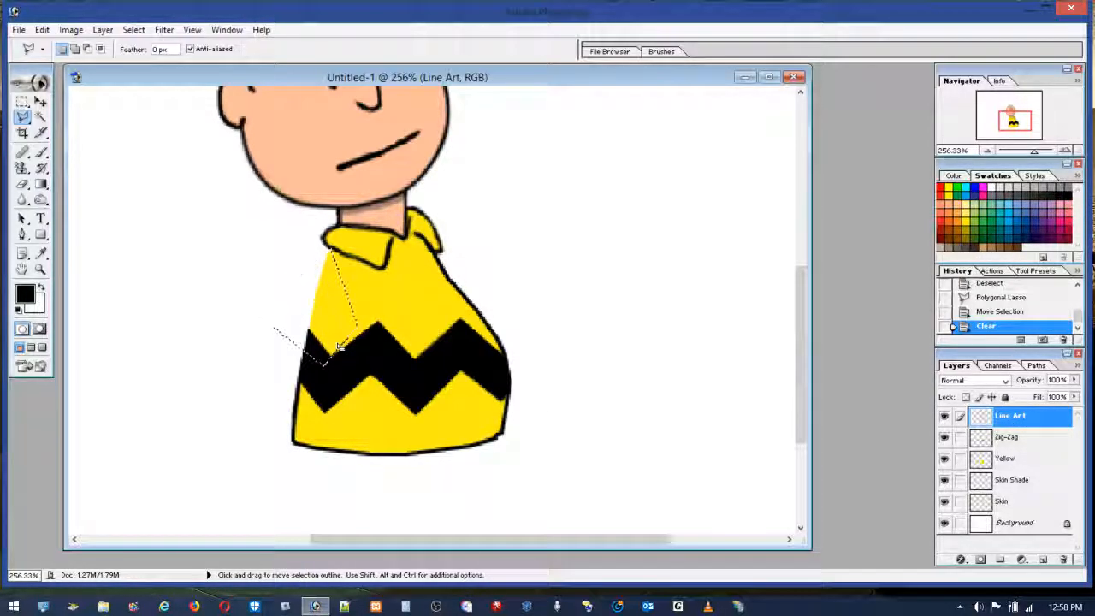
Clear the stripe inside the selection on the Zig-Zag layer, then fill the selection with yellow sampled from the shirt.
left_click(1012, 440)
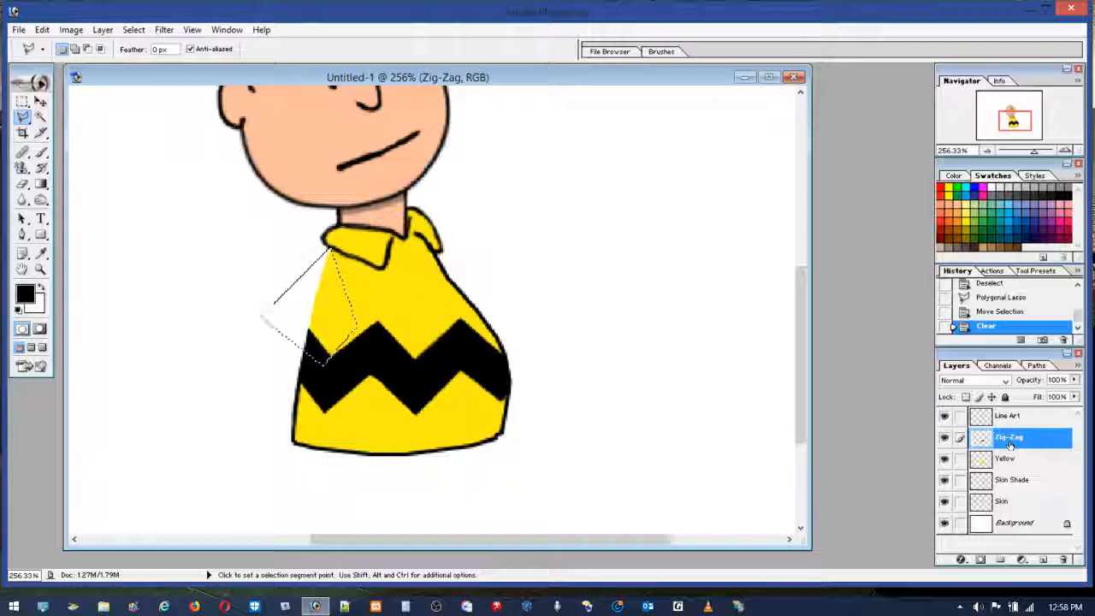
key("Delete")
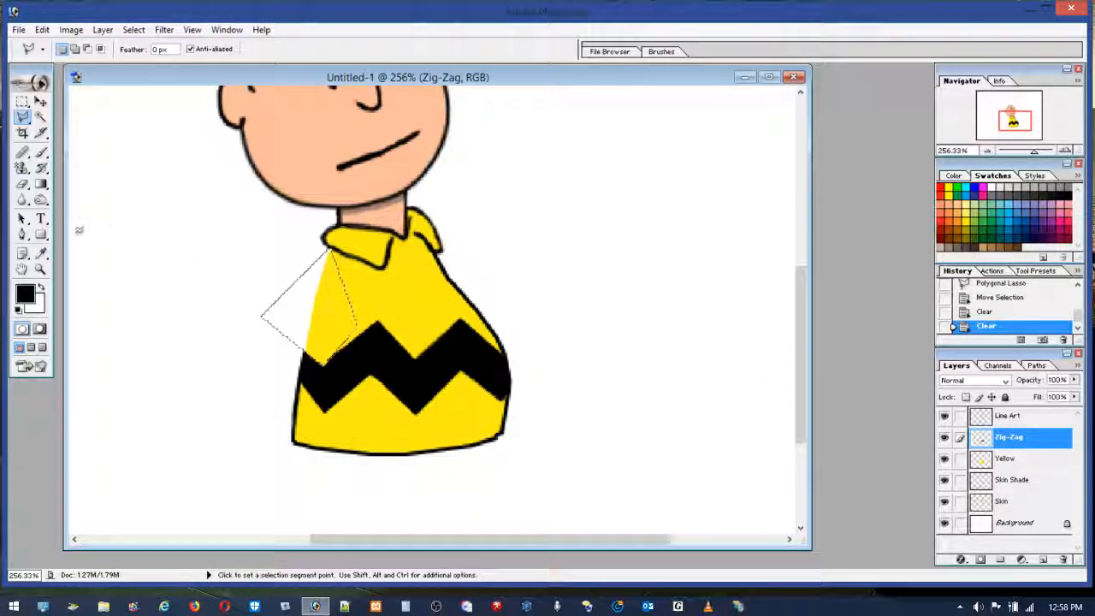
left_click(40, 253)
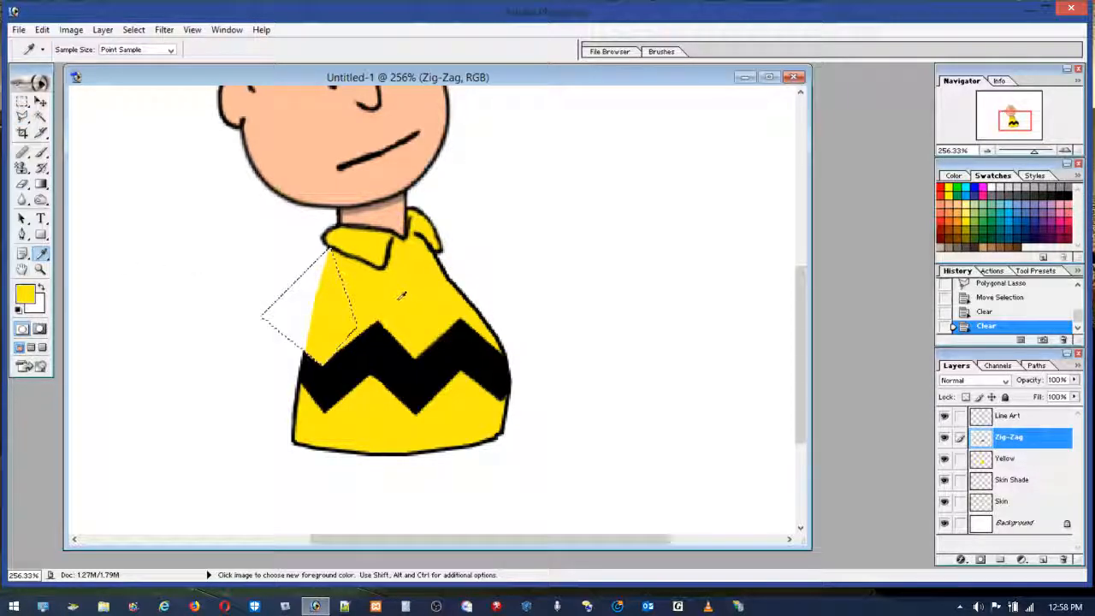
left_click(42, 30)
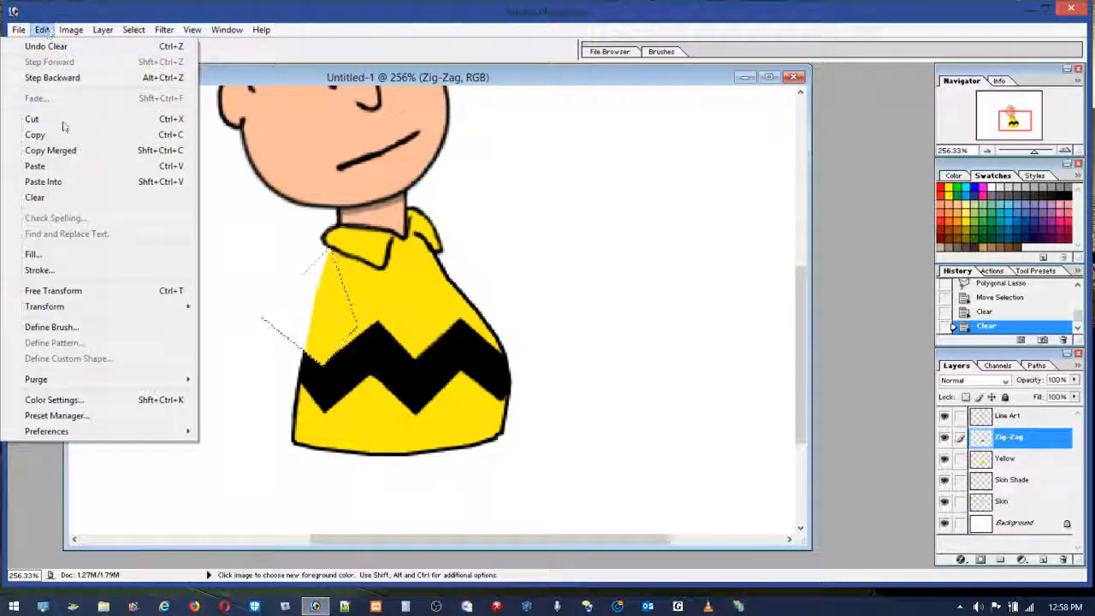
left_click(42, 254)
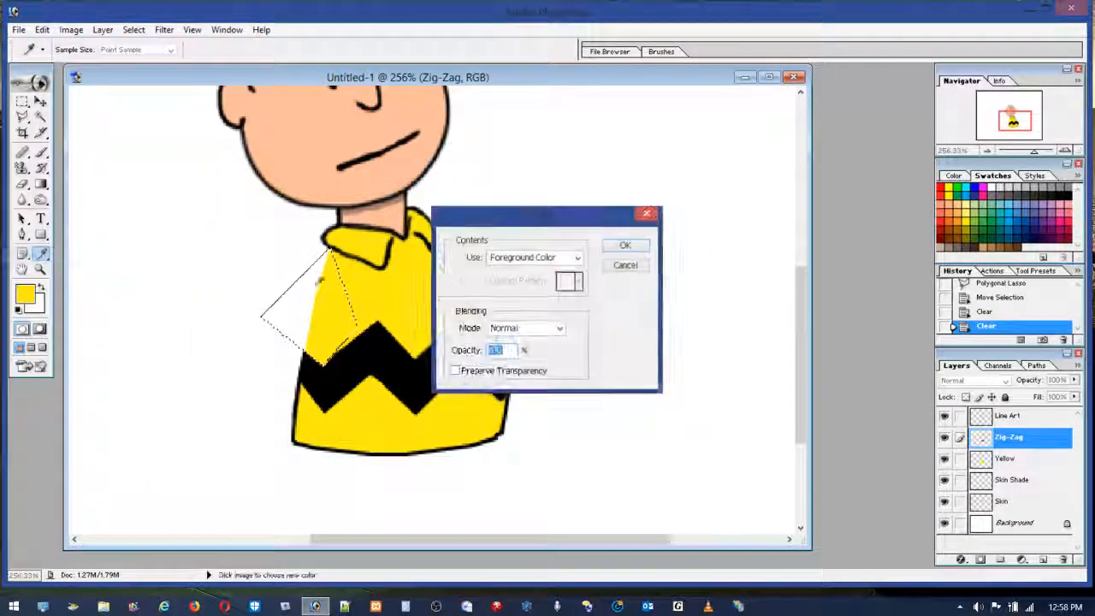
left_click(633, 243)
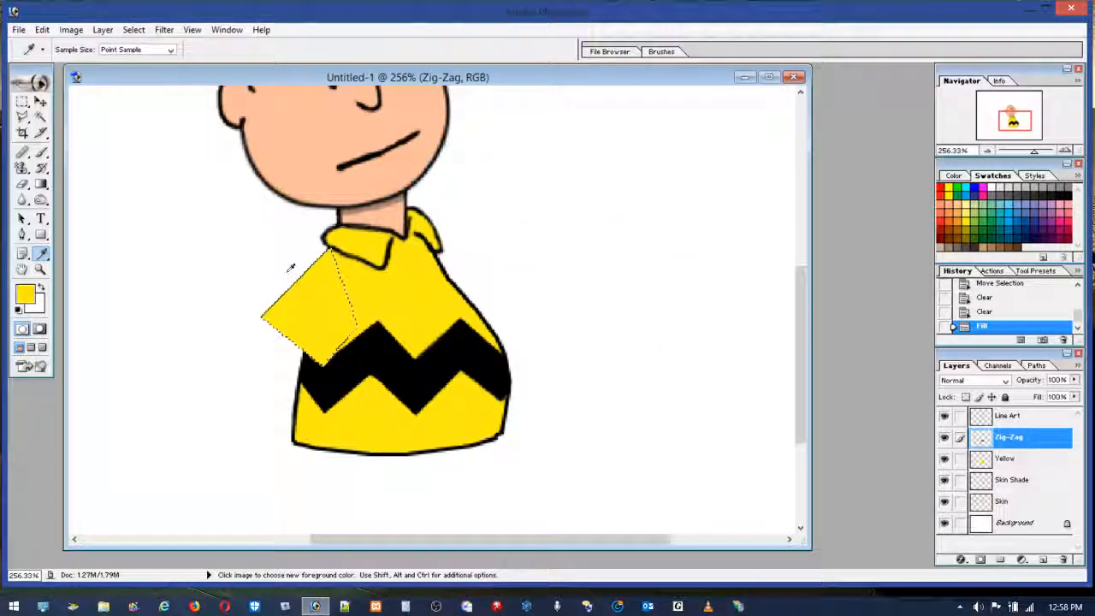
Add a new layer above Line Art and stroke the sleeve selection on it in black, centred on the edge.
left_click(42, 32)
left_click(42, 33)
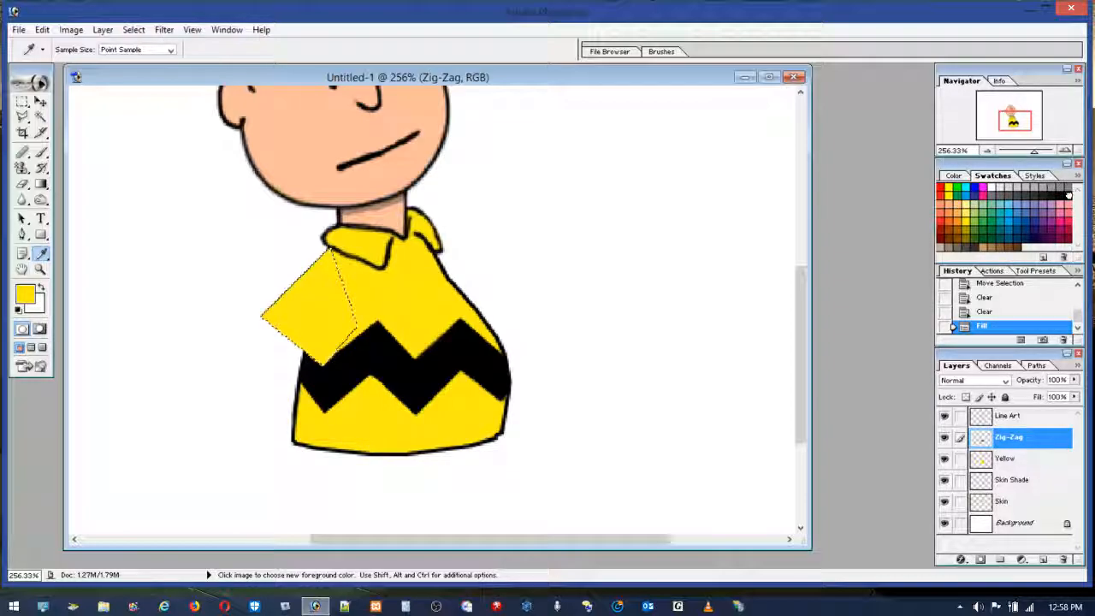
left_click(42, 29)
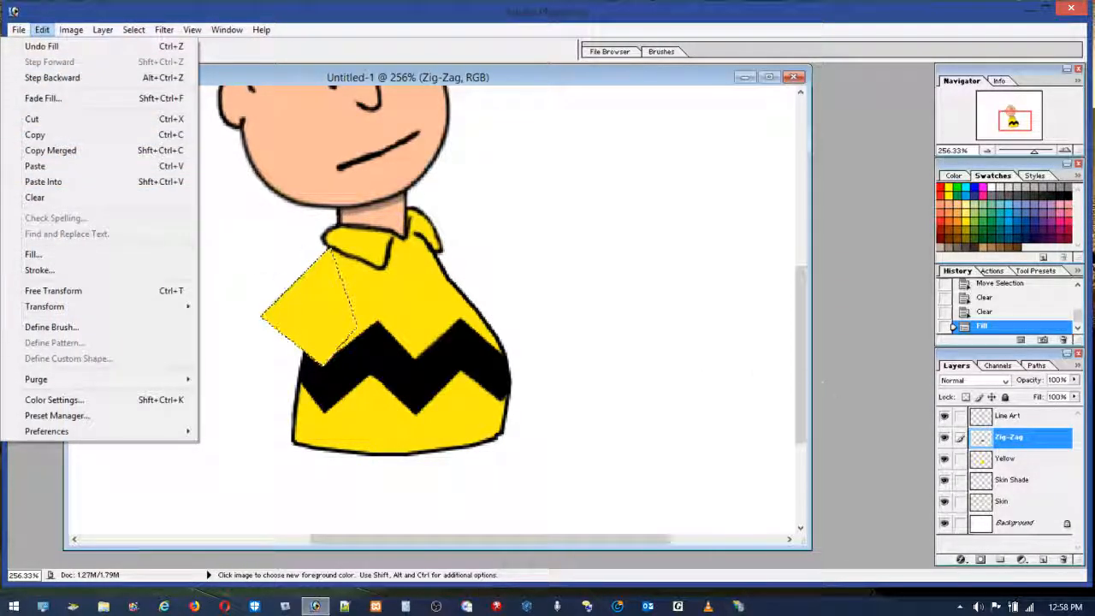
key("Escape")
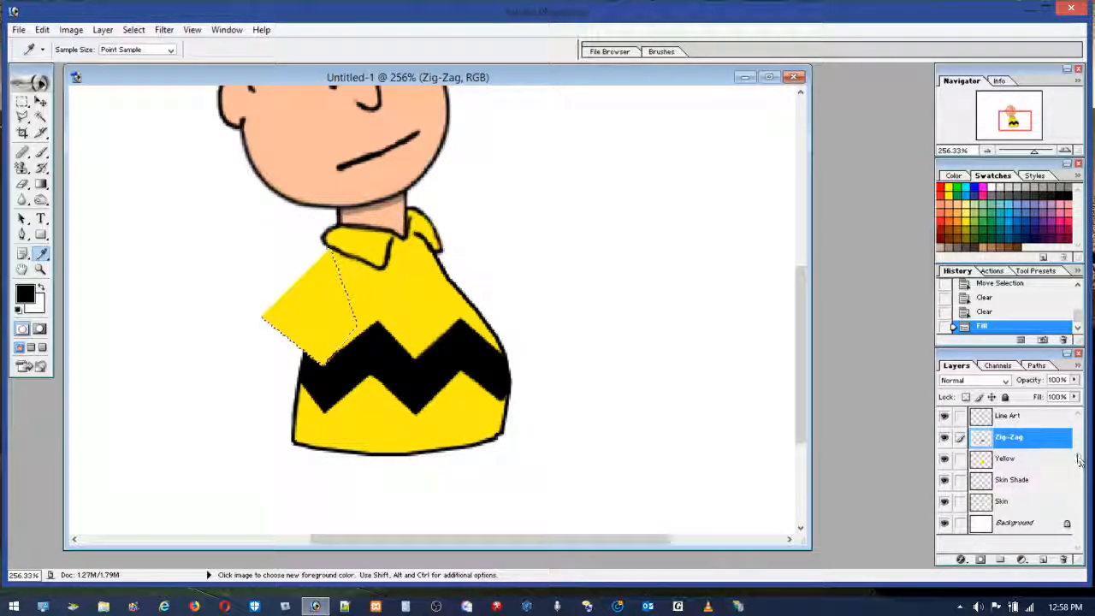
left_click(1020, 419)
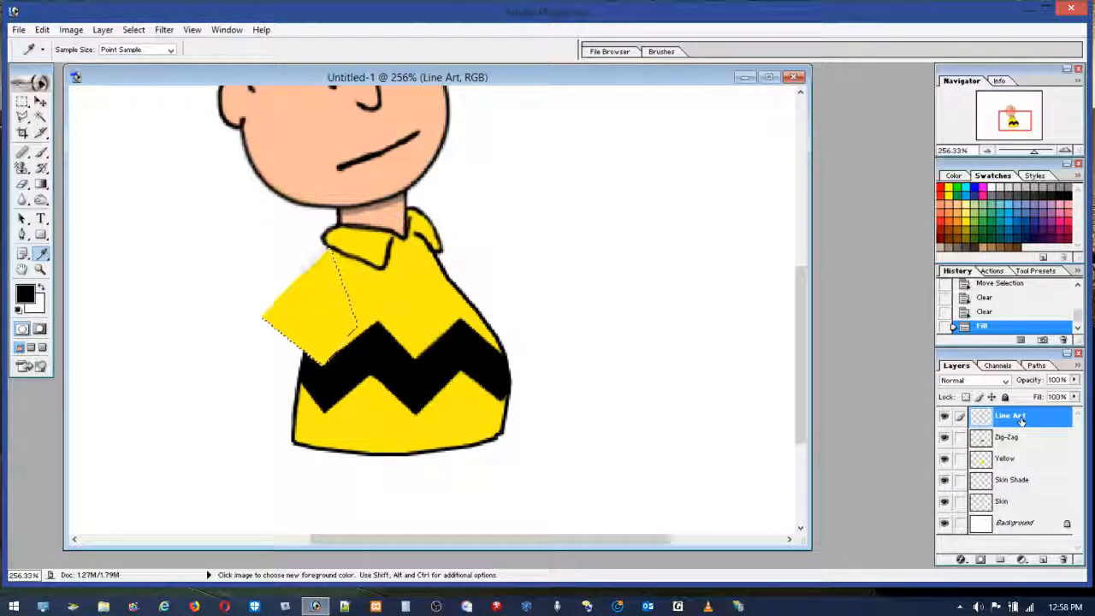
left_click(1045, 559)
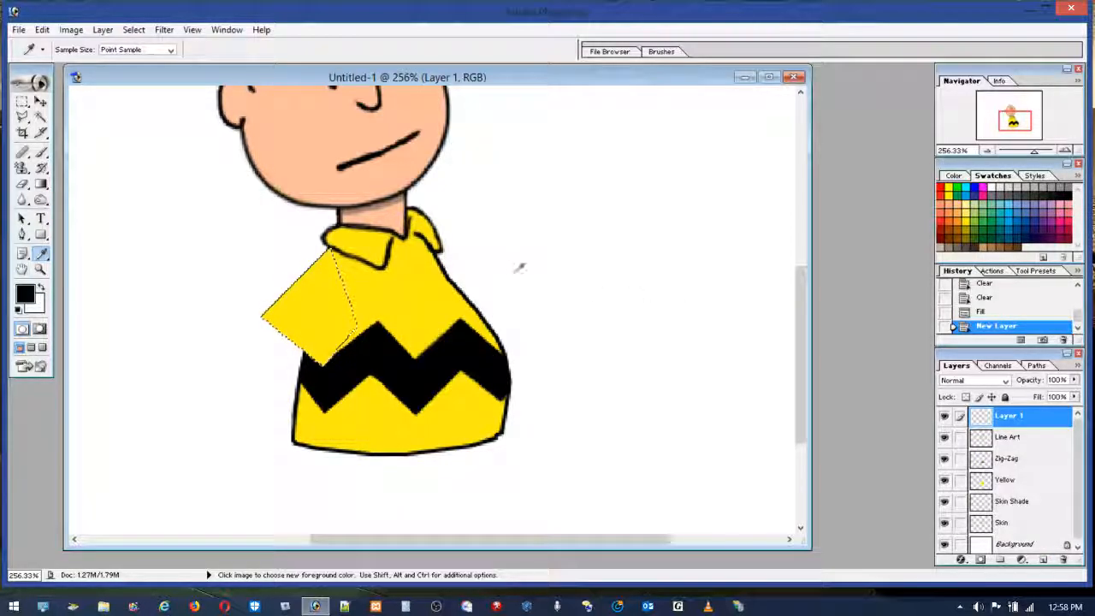
left_click(42, 29)
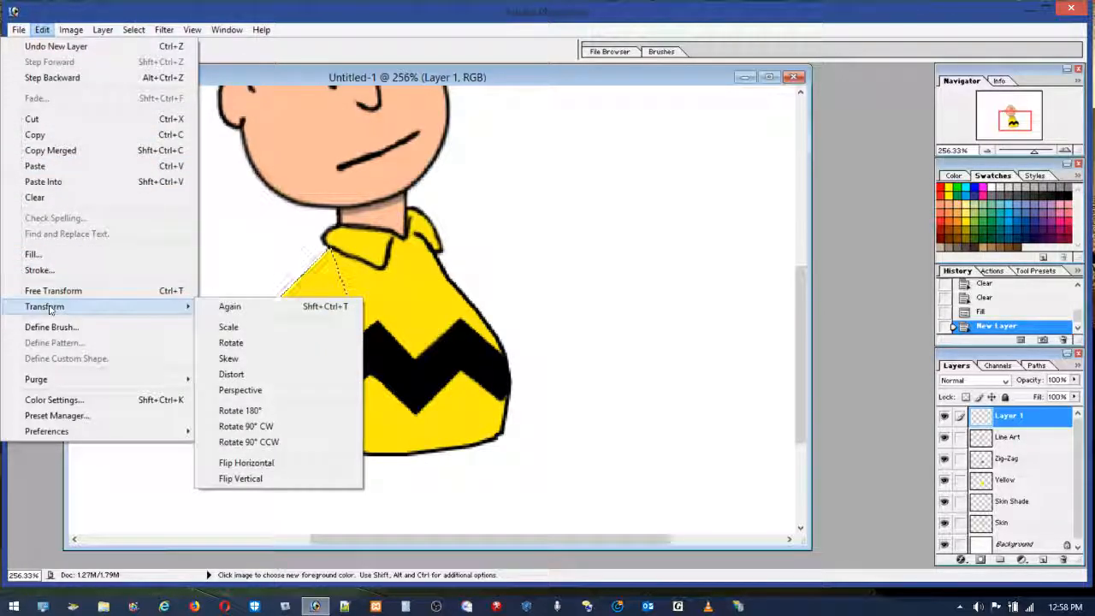
left_click(41, 272)
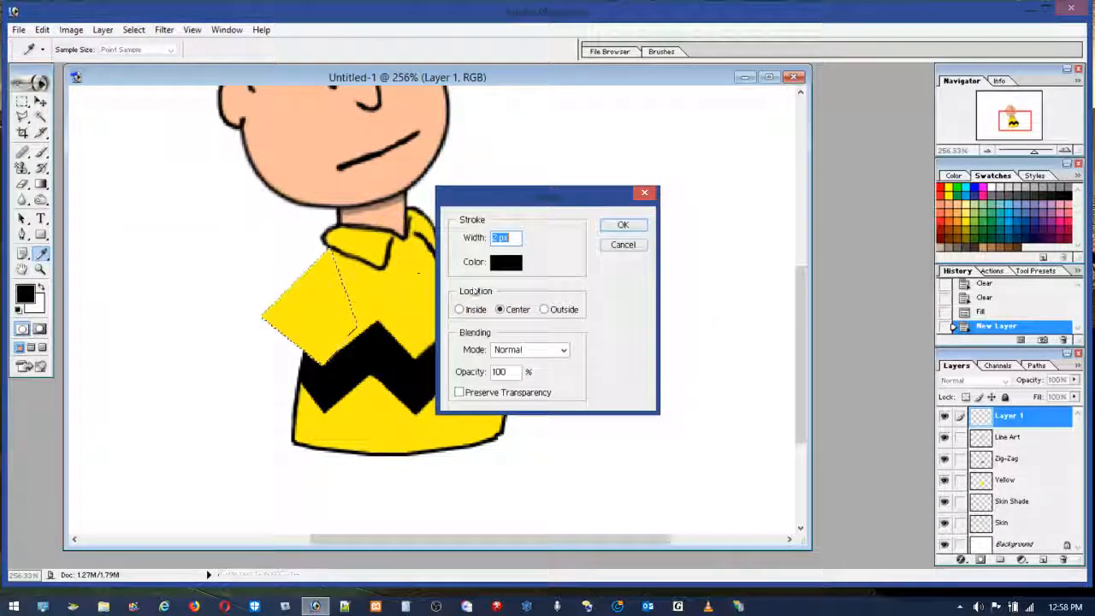
left_click(623, 225)
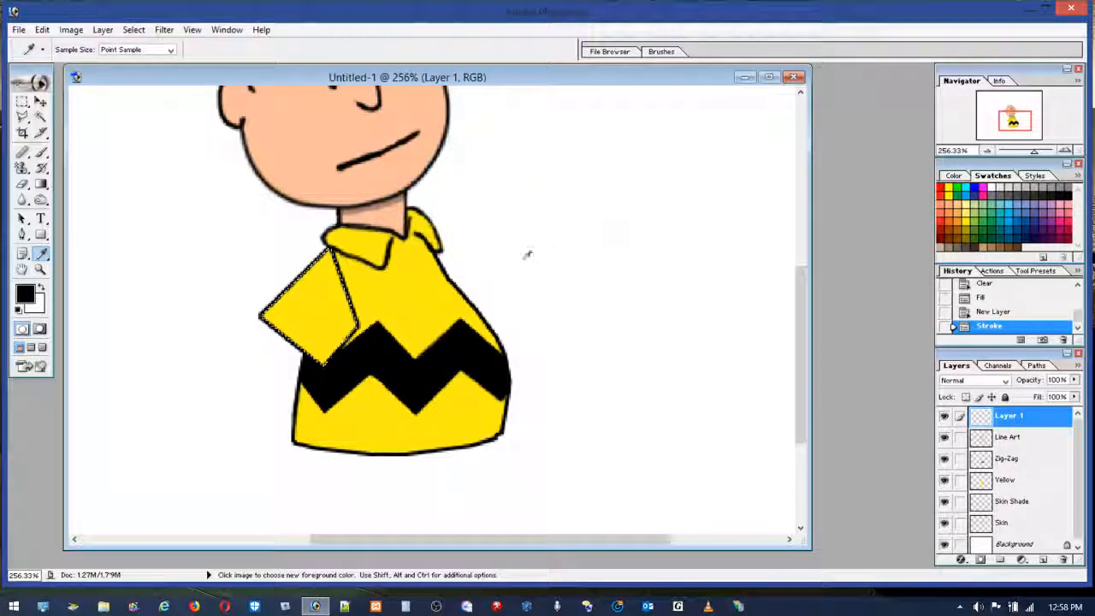
Deselect the sleeve and erase its inner outline between the collar and the stripe.
left_click(22, 101)
left_click(215, 196)
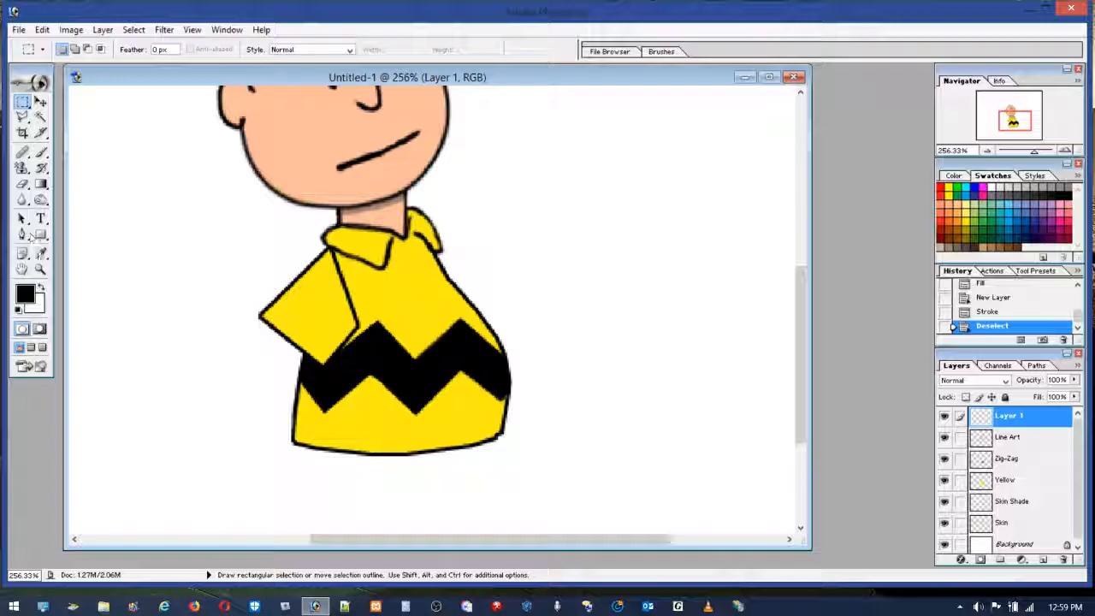
left_click(22, 184)
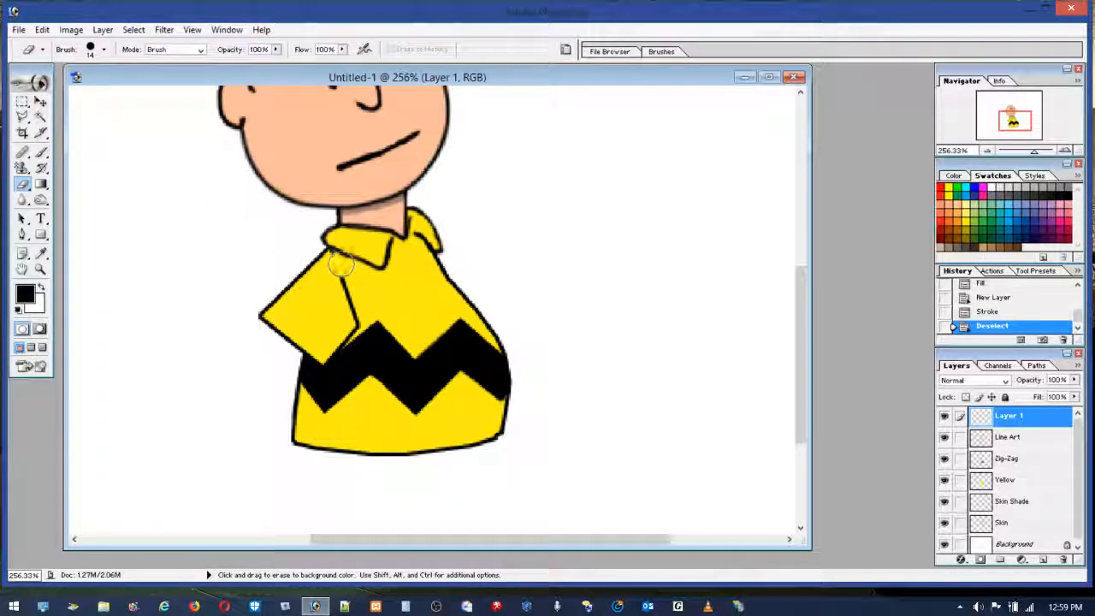
mouse_move(340, 290)
left_mouse_down()
mouse_move(358, 320)
mouse_move(351, 335)
left_mouse_up()
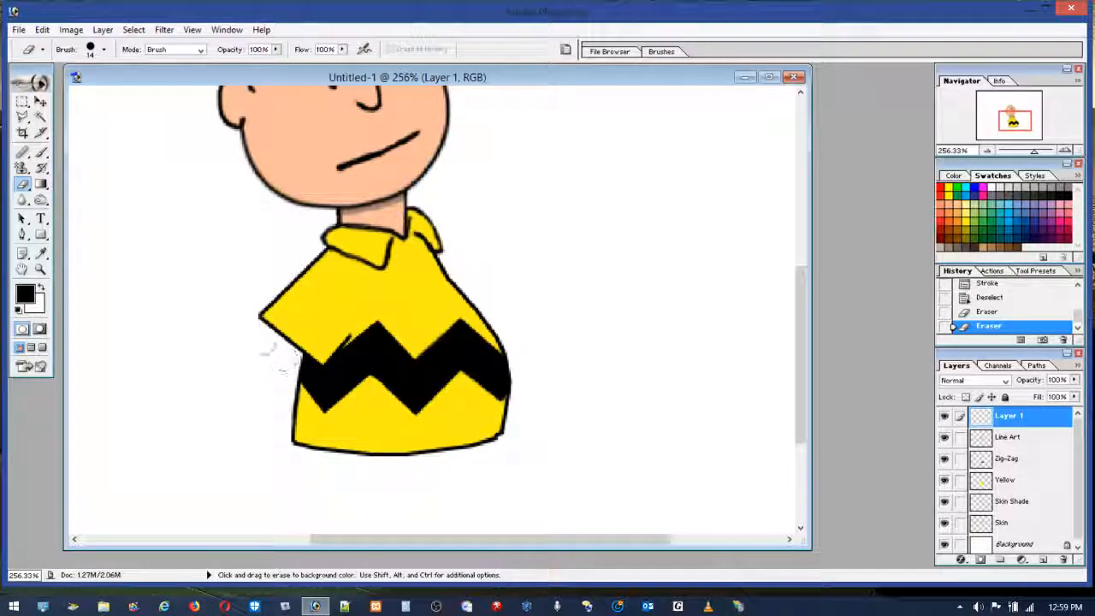
With the Brush tool, sample the skin colour near the chin and paint a 2% flow dab under the sleeve on Line Art.
left_click(41, 151)
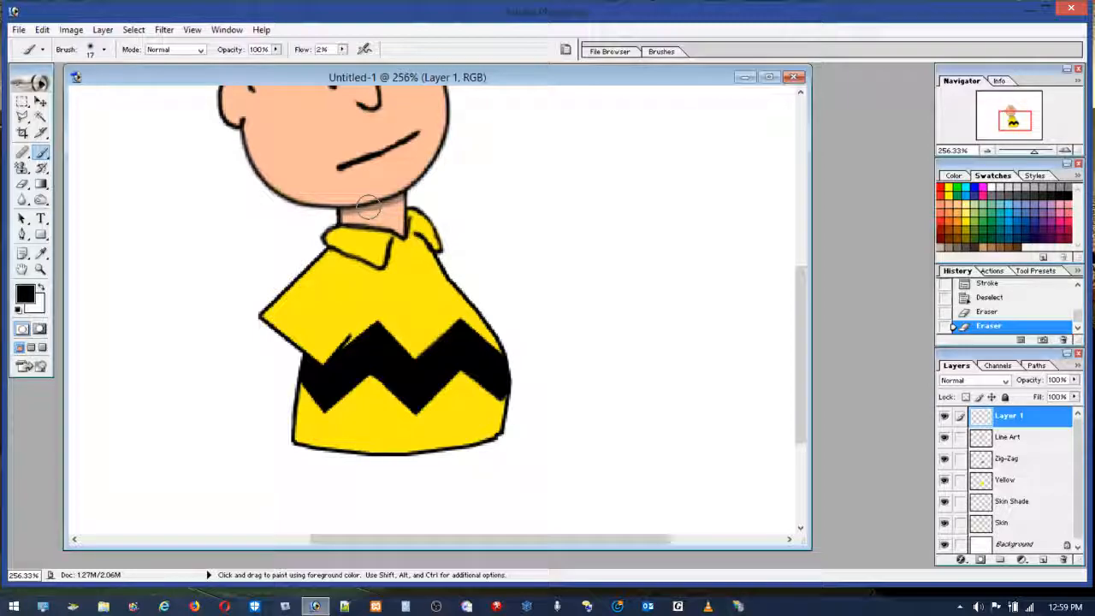
left_click(383, 185, "alt")
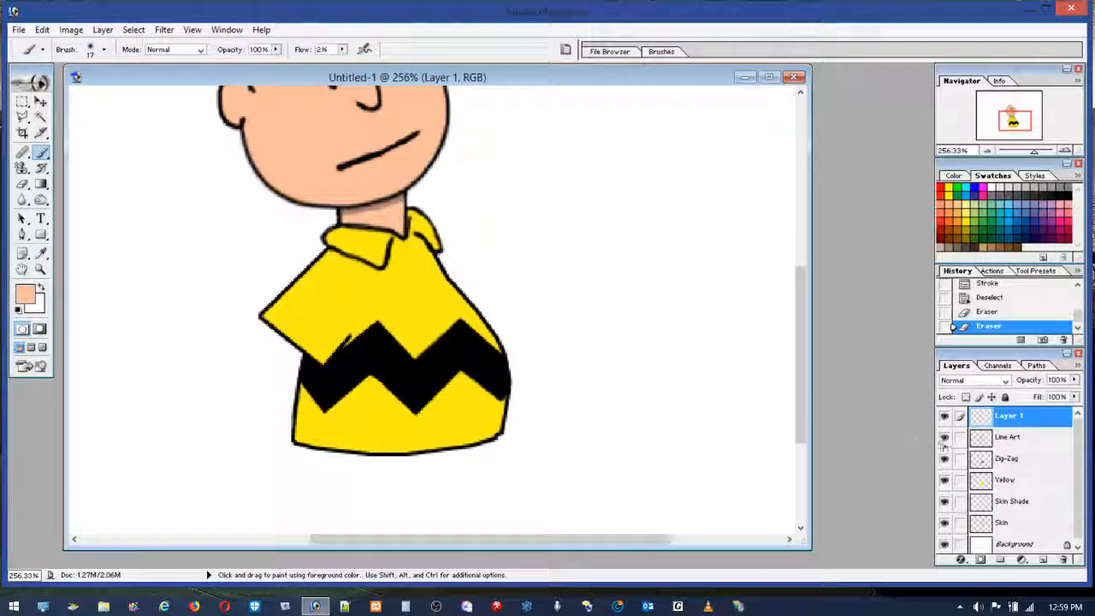
left_click(1020, 442)
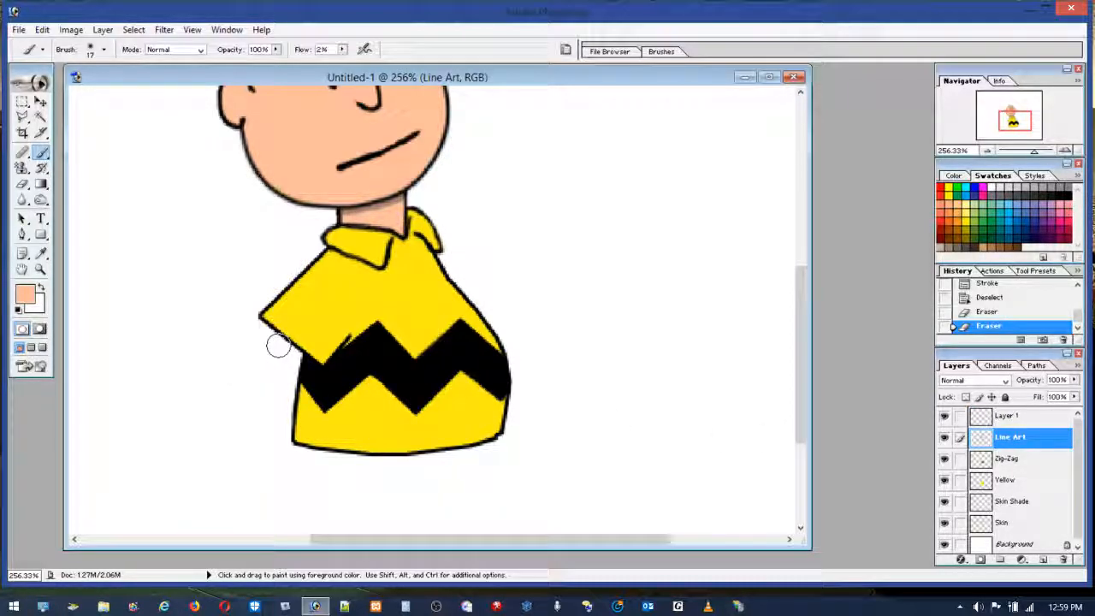
left_click_drag(278, 342, 281, 345)
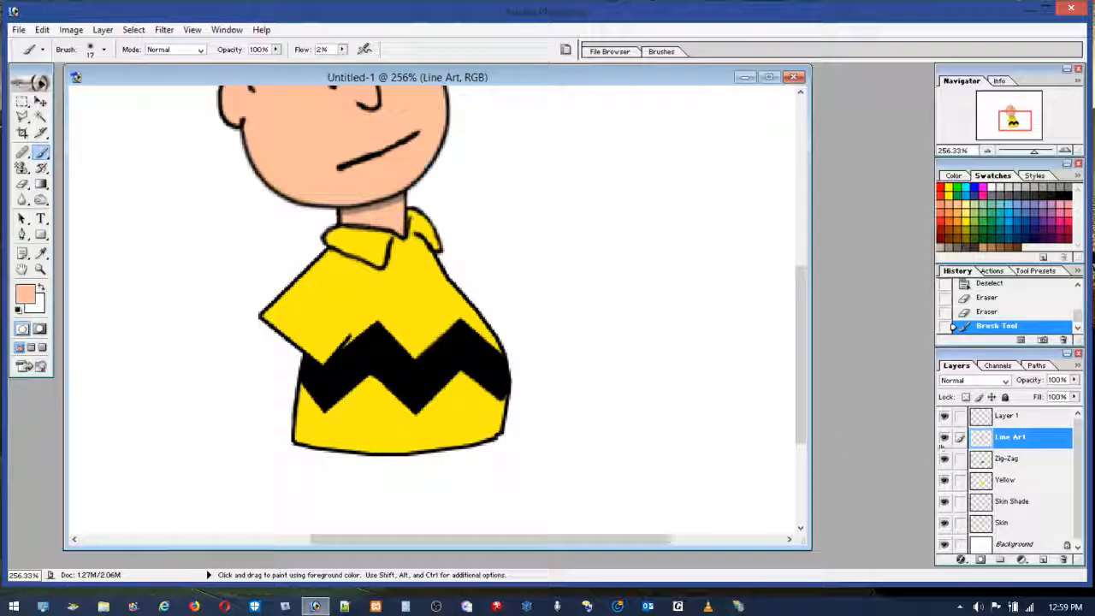
left_click(1044, 558)
mouse_move(332, 366)
left_mouse_down()
mouse_move(276, 337)
mouse_move(282, 347)
left_mouse_up()
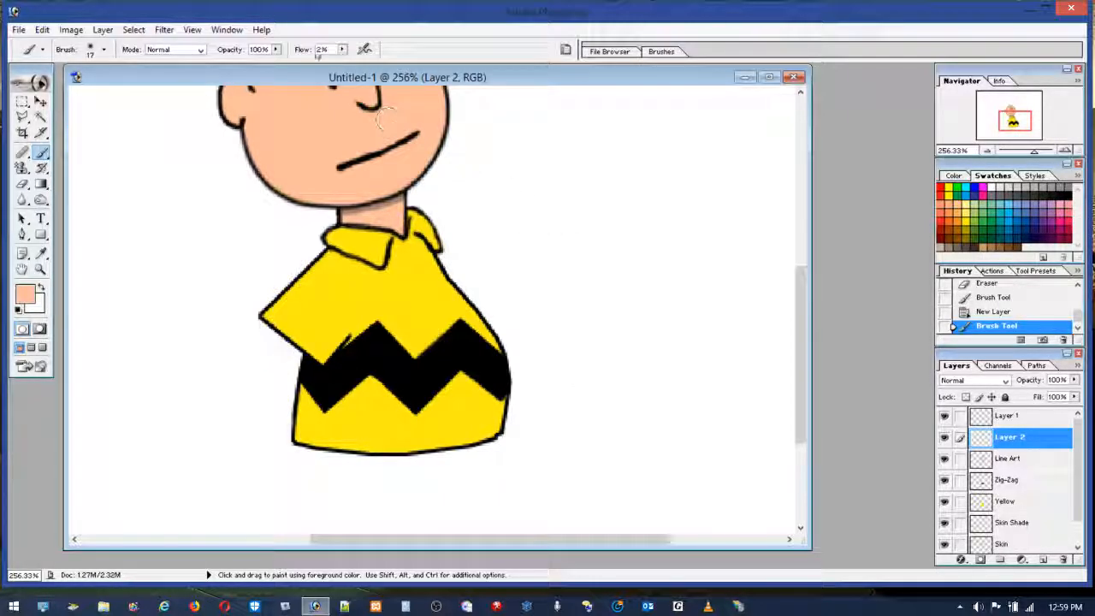
left_click(342, 48)
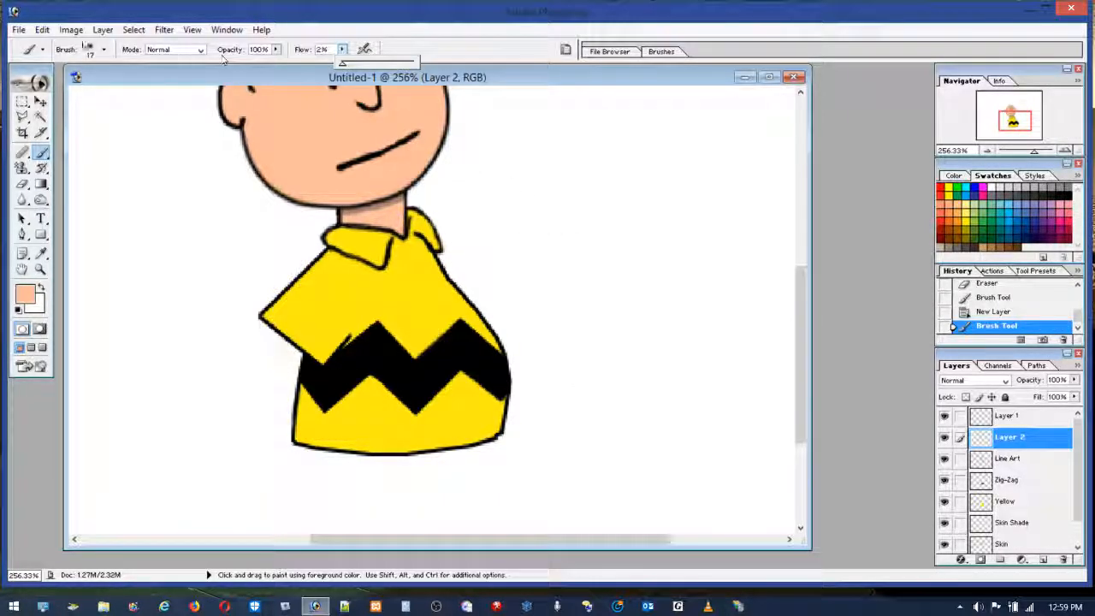
left_click(42, 29)
left_click(54, 77)
left_click(41, 29)
left_click(54, 77)
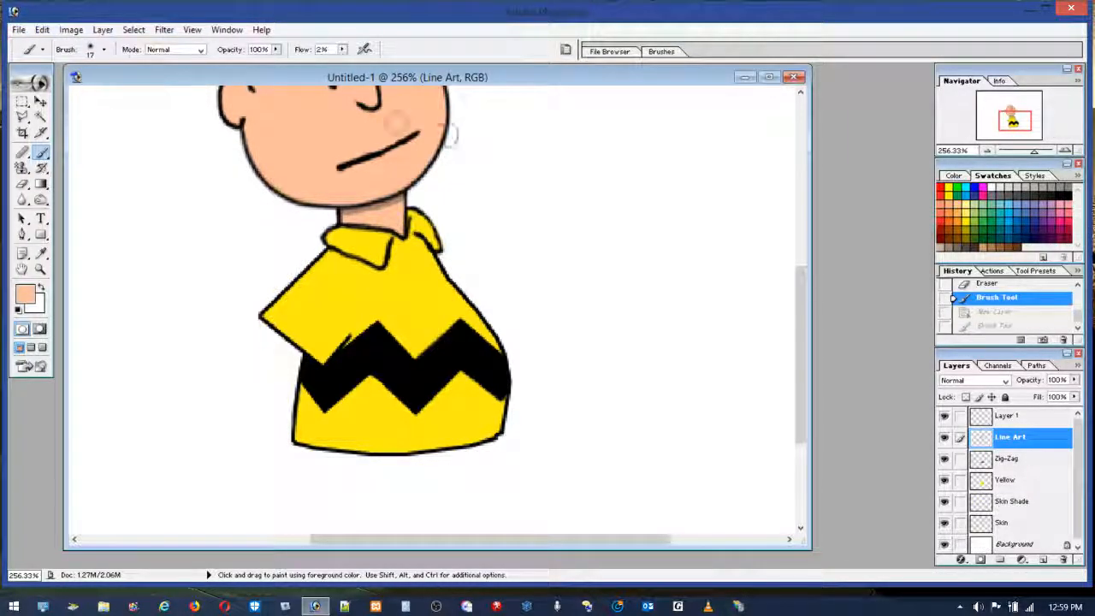
Create a new layer above Line Art and set the brush to 100% flow with a hard round 15 px tip.
left_click(1043, 560)
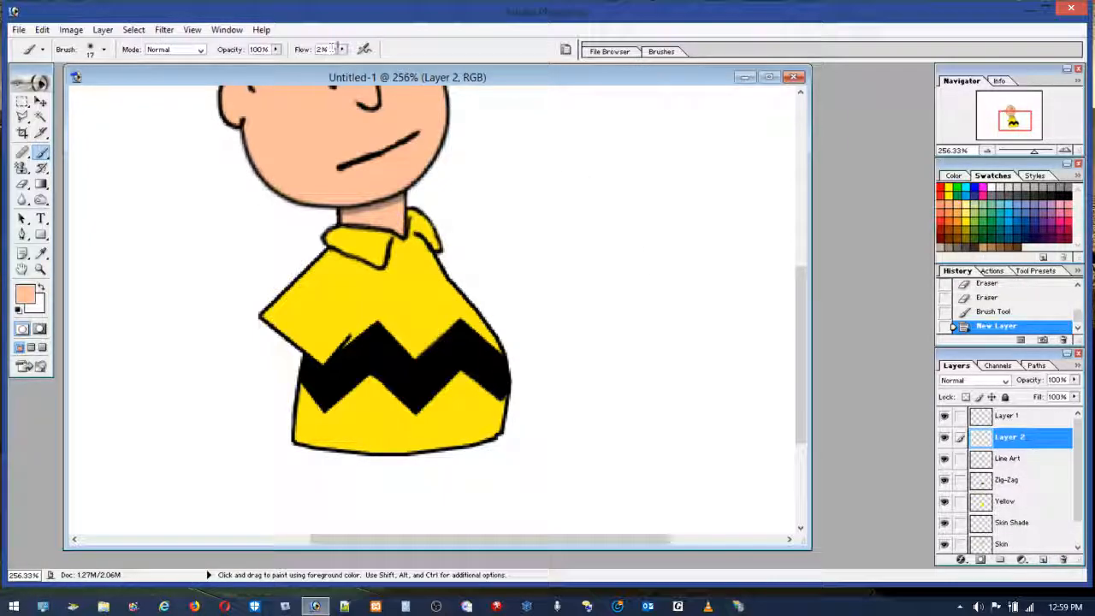
left_click_drag(379, 66, 419, 66)
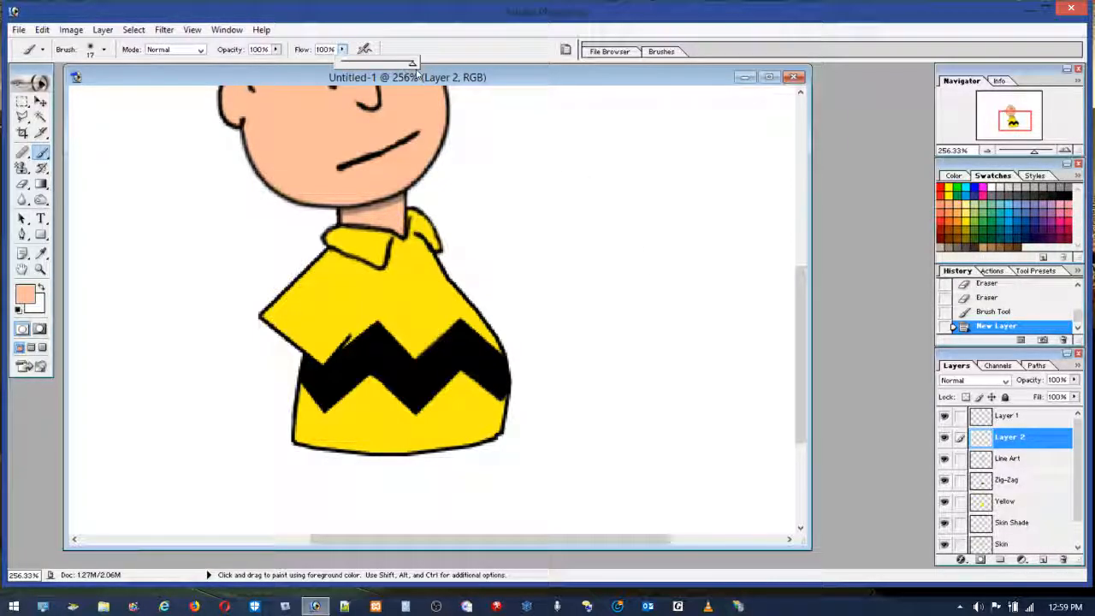
left_click(103, 49)
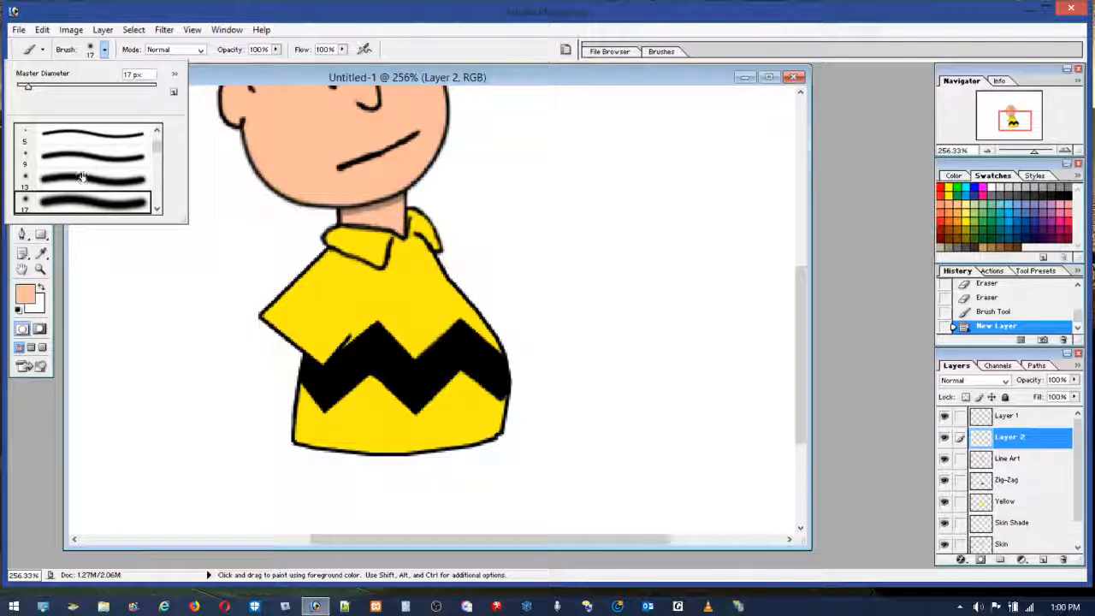
left_click_drag(155, 156, 156, 143)
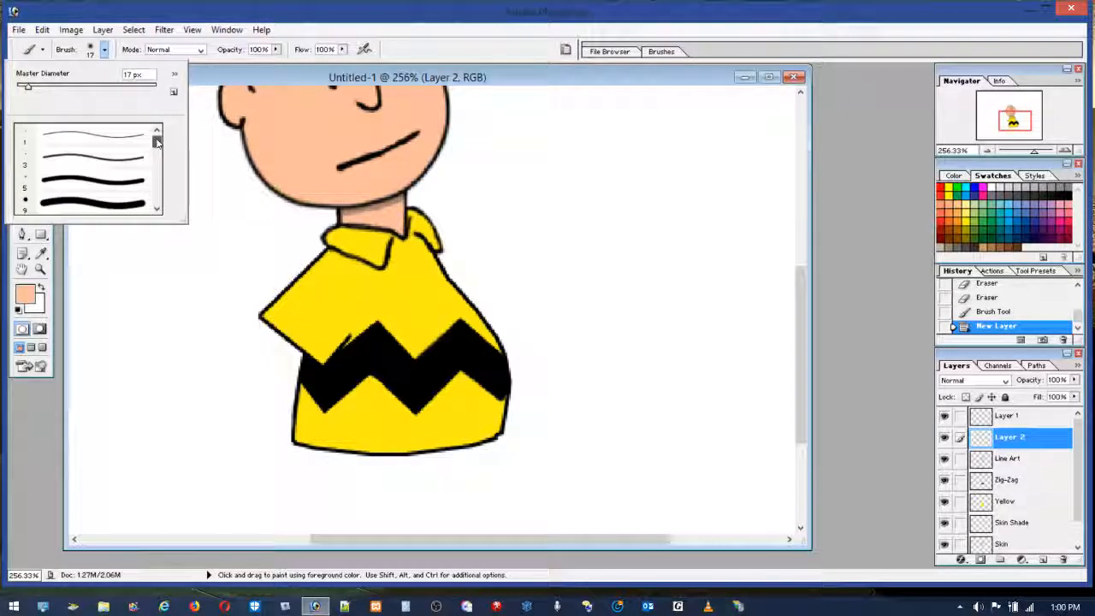
left_click(84, 209)
left_click(33, 88)
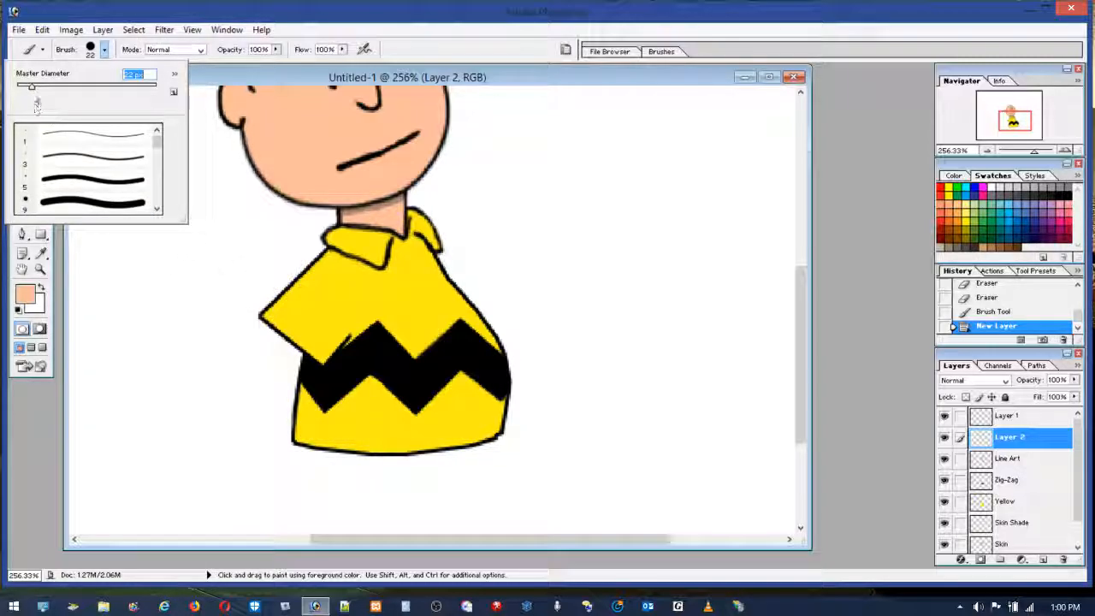
left_click_drag(30, 88, 26, 87)
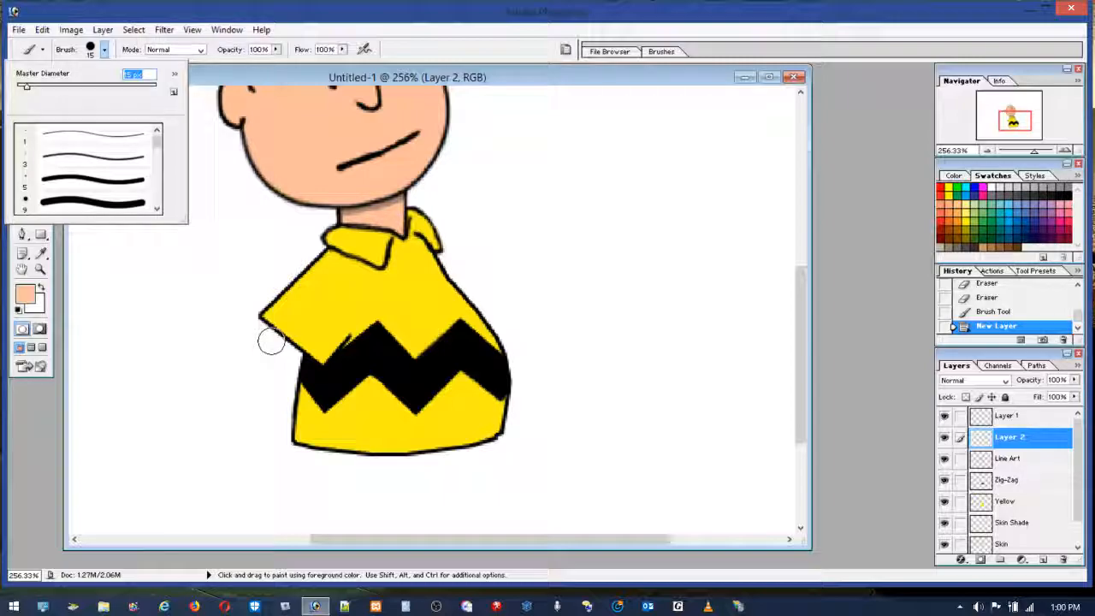
Paint a skin-coloured arm from under the sleeve opening down across the shirt's lower side.
left_click(282, 333)
mouse_move(283, 333)
left_mouse_down()
mouse_move(322, 363)
mouse_move(343, 422)
mouse_move(320, 376)
mouse_move(288, 352)
mouse_move(269, 354)
mouse_move(329, 414)
mouse_move(289, 397)
mouse_move(277, 349)
mouse_move(273, 358)
mouse_move(323, 401)
mouse_move(319, 344)
left_mouse_up()
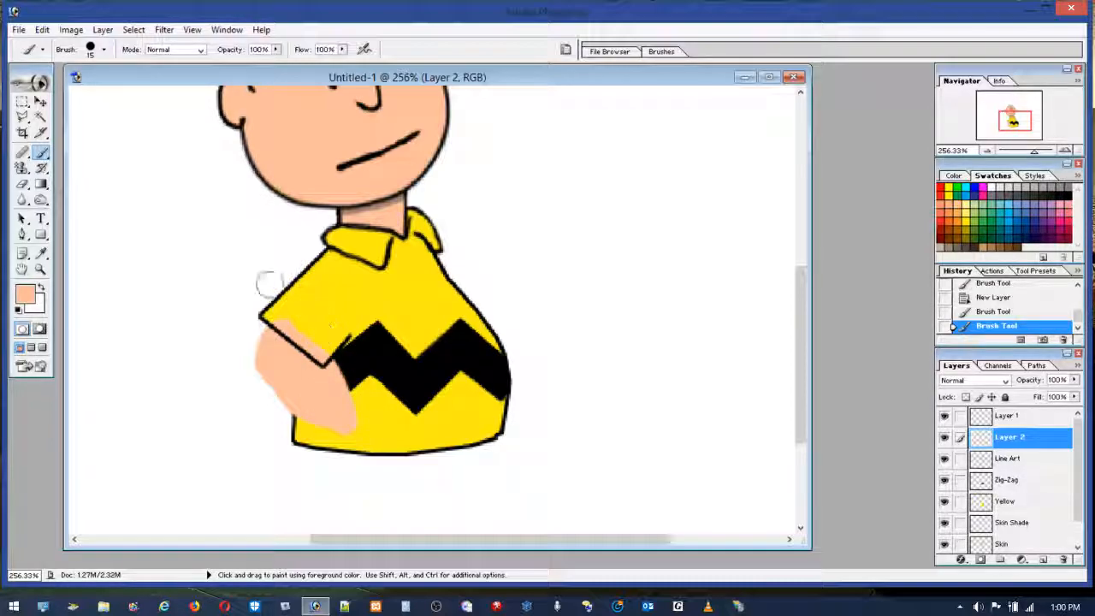
left_click(42, 30)
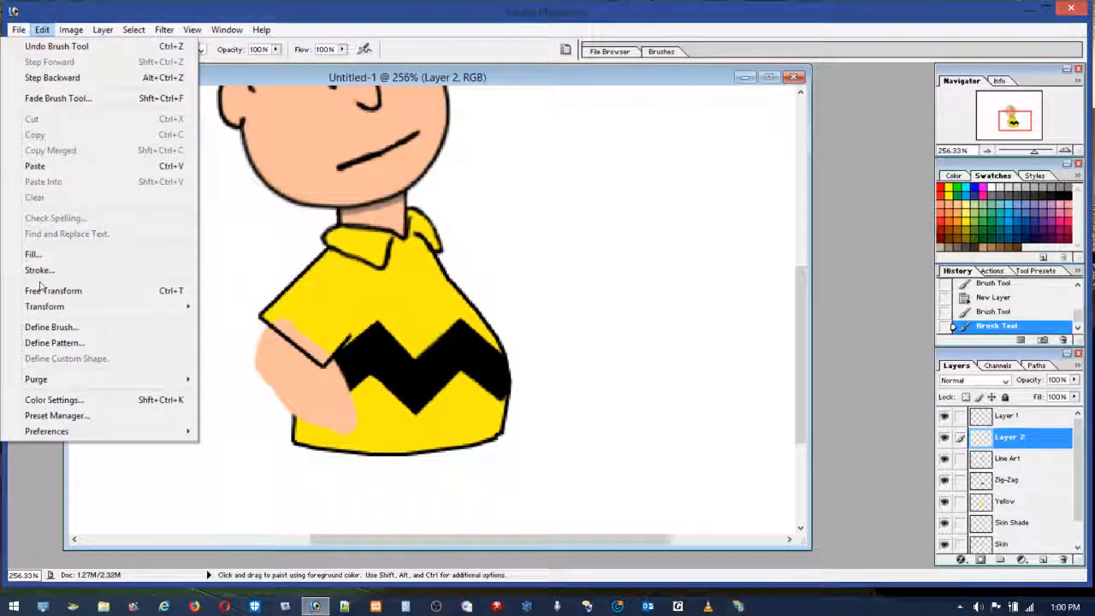
left_click(67, 15)
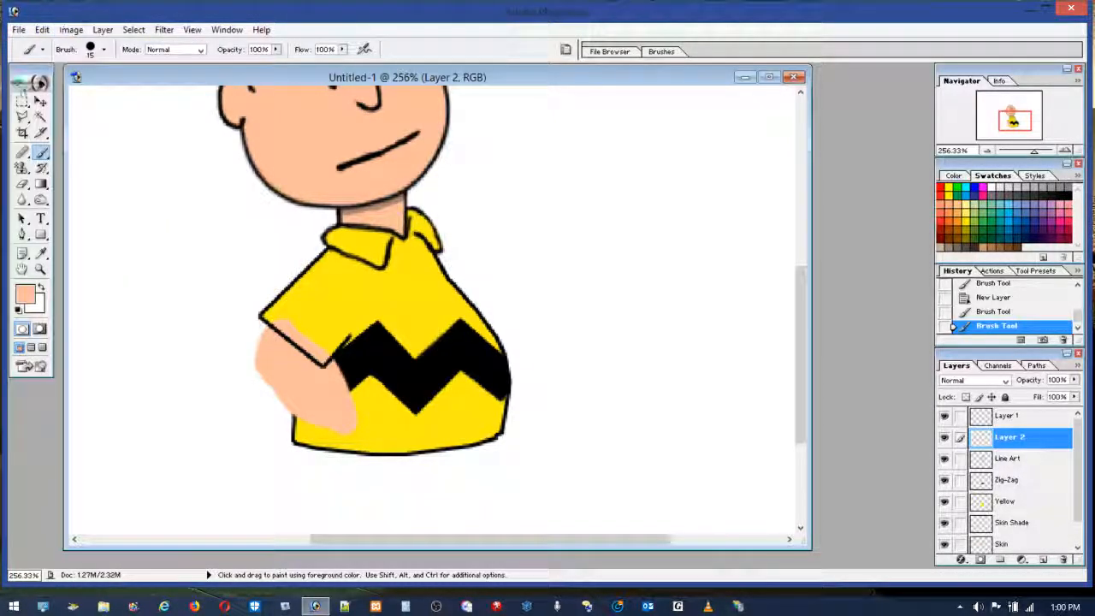
Draw a wide elliptical selection on the empty canvas beside the shirt with the Elliptical Marquee.
left_click(23, 102)
left_click(53, 115)
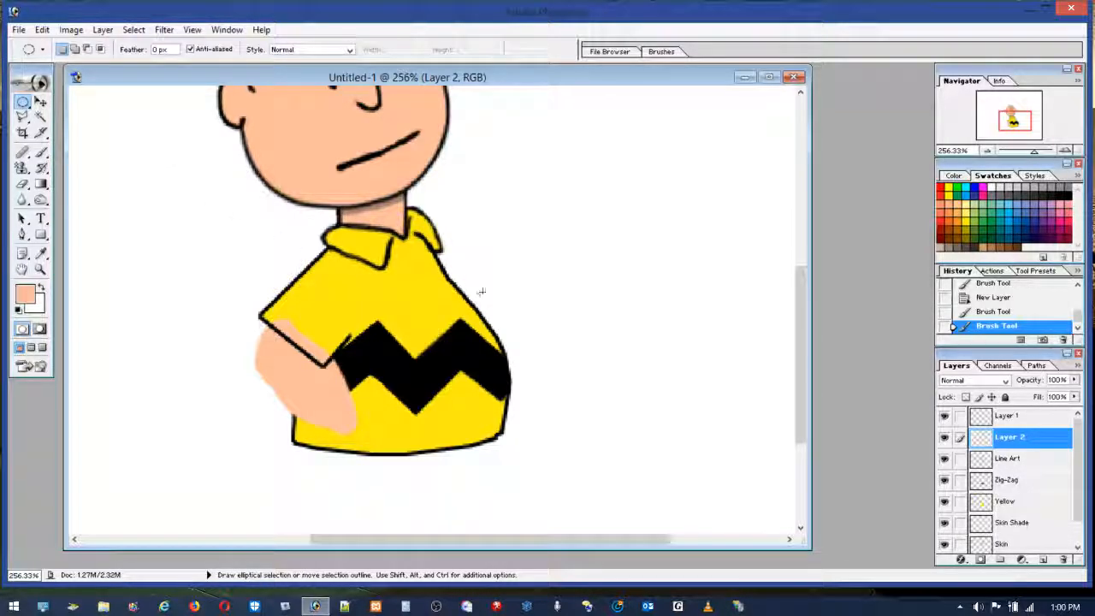
left_click_drag(616, 305, 638, 269)
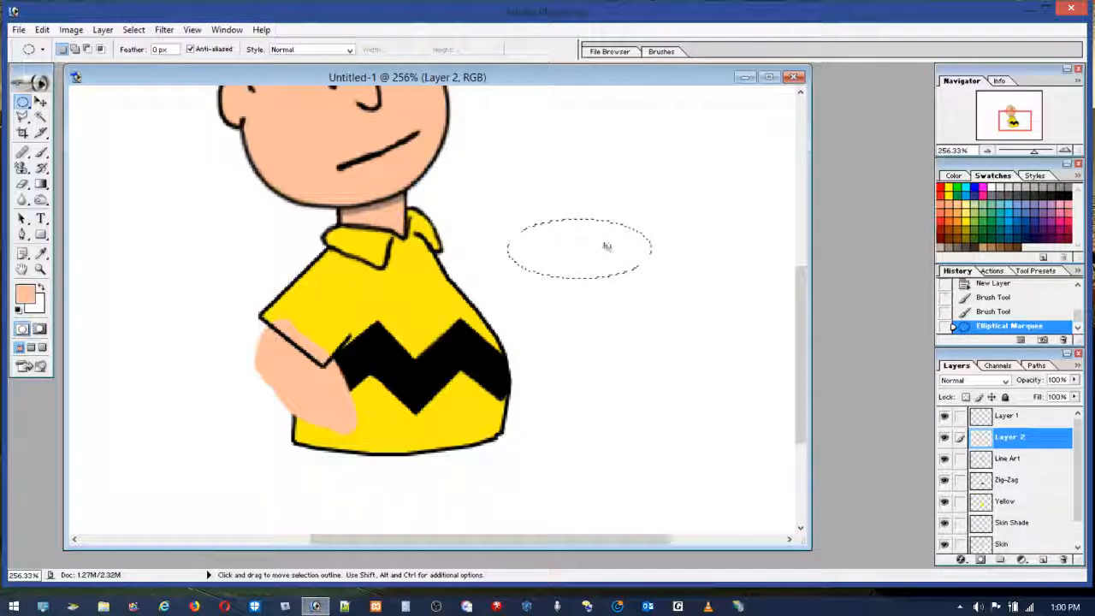
Fill the elliptical selection on Layer 2 with the skin foreground colour in Normal mode at 100% opacity.
left_click(42, 29)
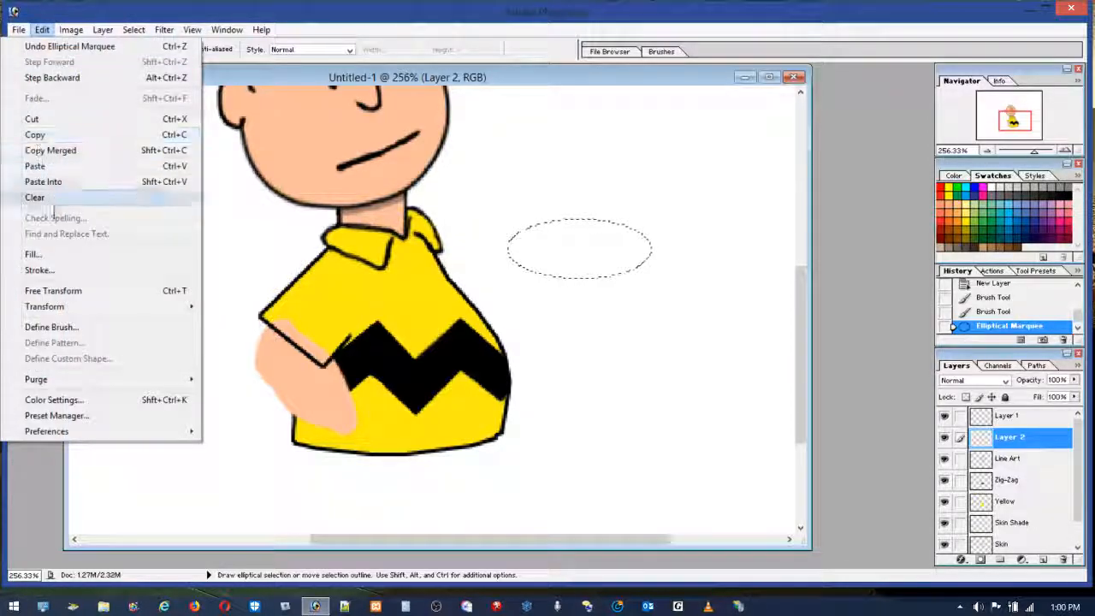
left_click(45, 254)
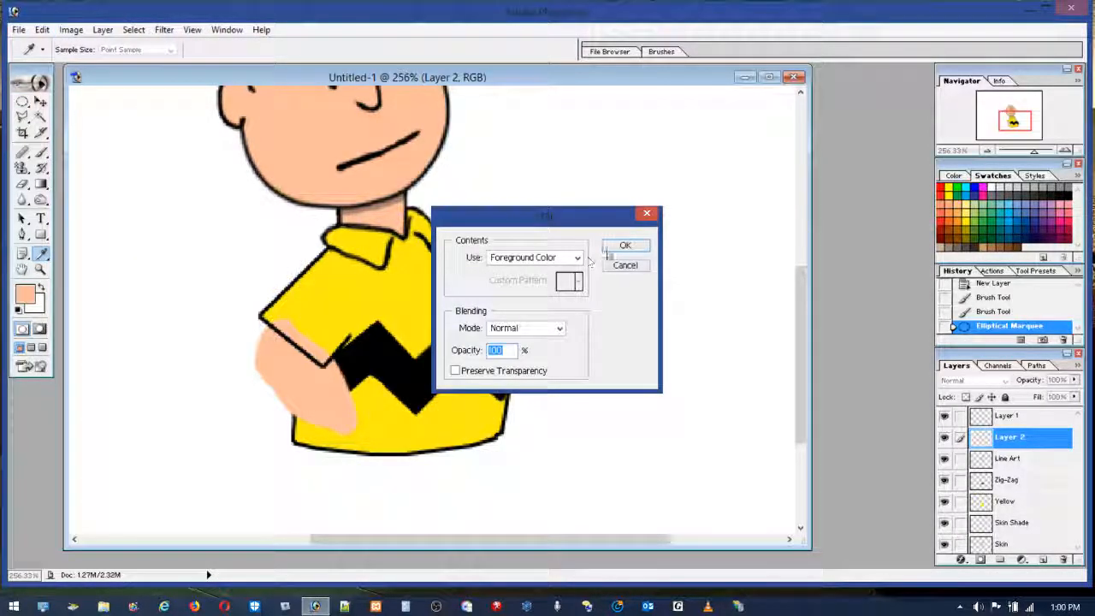
left_click(624, 245)
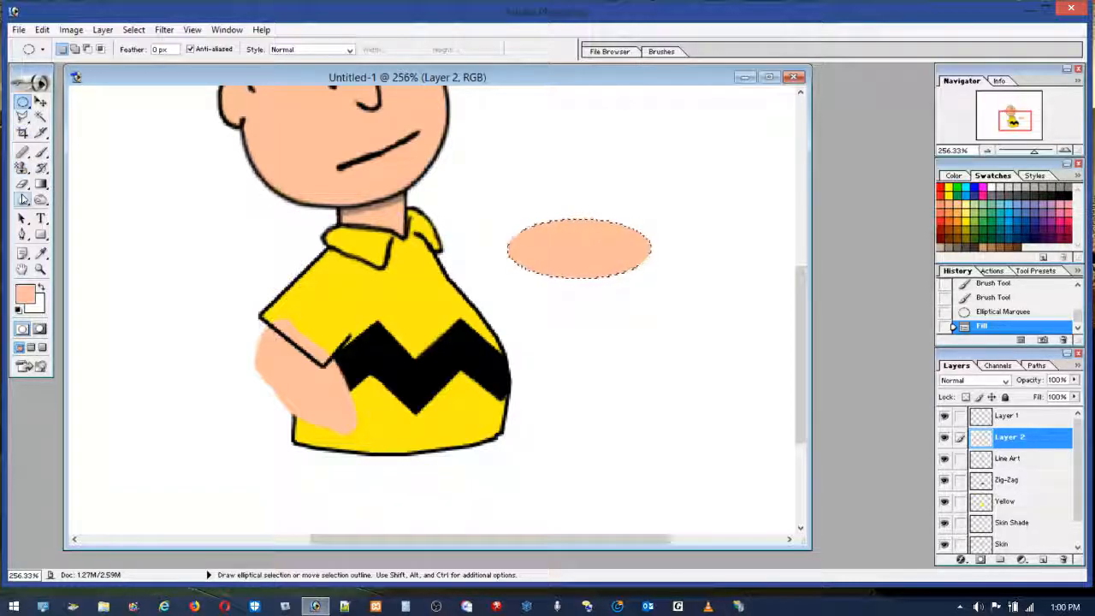
Enclose the old hand-painted arm with the Polygonal Lasso, clear it from Layer 2 and deselect.
left_click(24, 199)
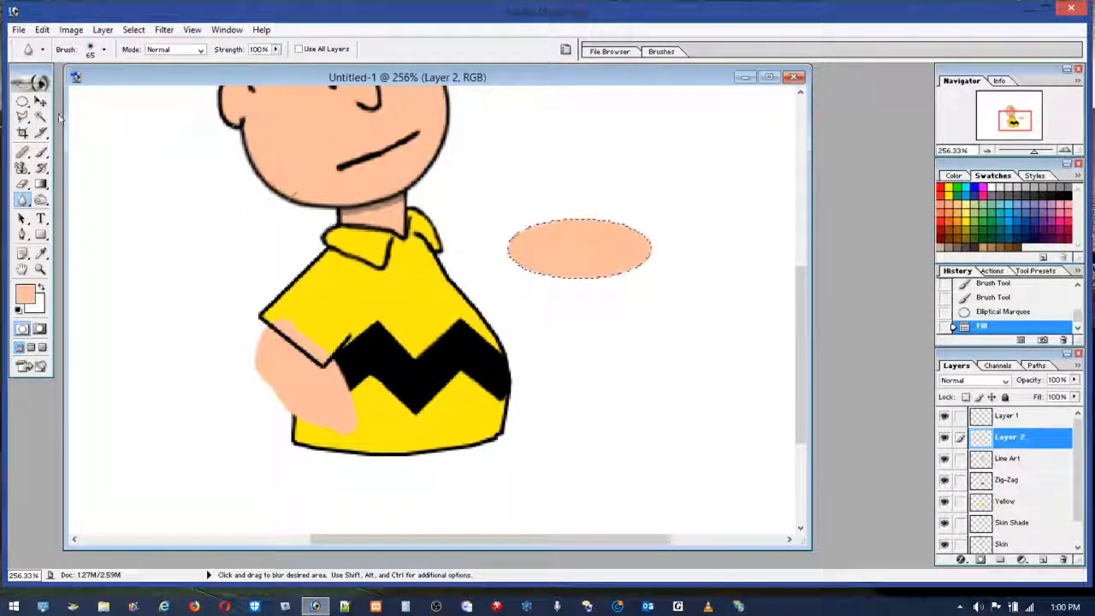
left_click(23, 117)
left_click(249, 301)
left_click(407, 451)
double_click(200, 357)
key("Delete")
key("ctrl+d")
Move the skin-coloured ellipse under the sleeve and Free Transform it to 67.7° rotation and 84.1% width as an arm.
key("v")
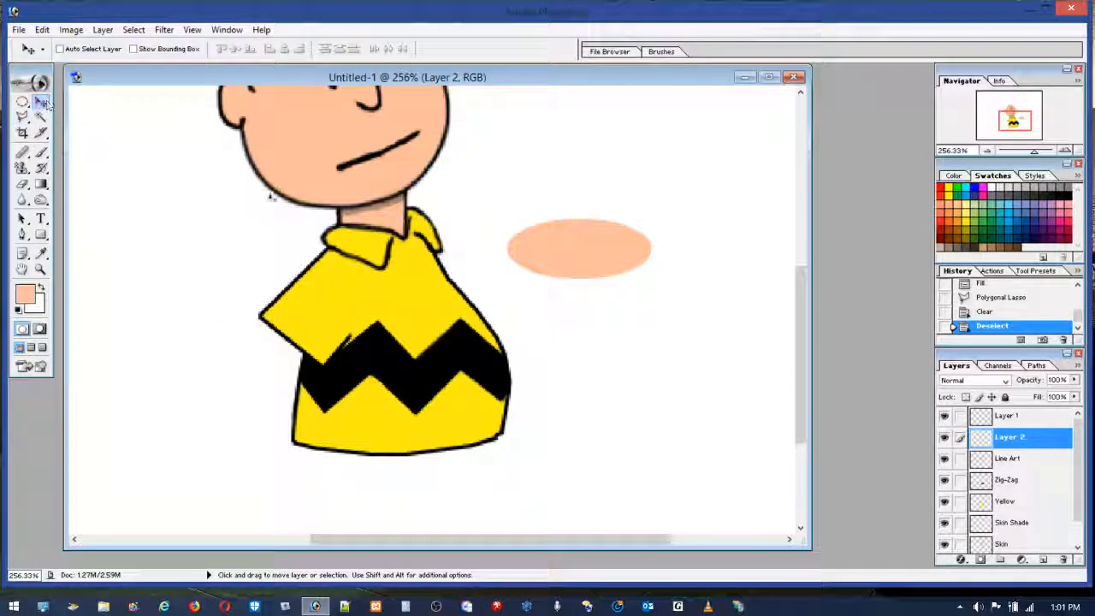
mouse_move(590, 259)
left_mouse_down()
mouse_move(399, 384)
mouse_move(335, 384)
left_mouse_up()
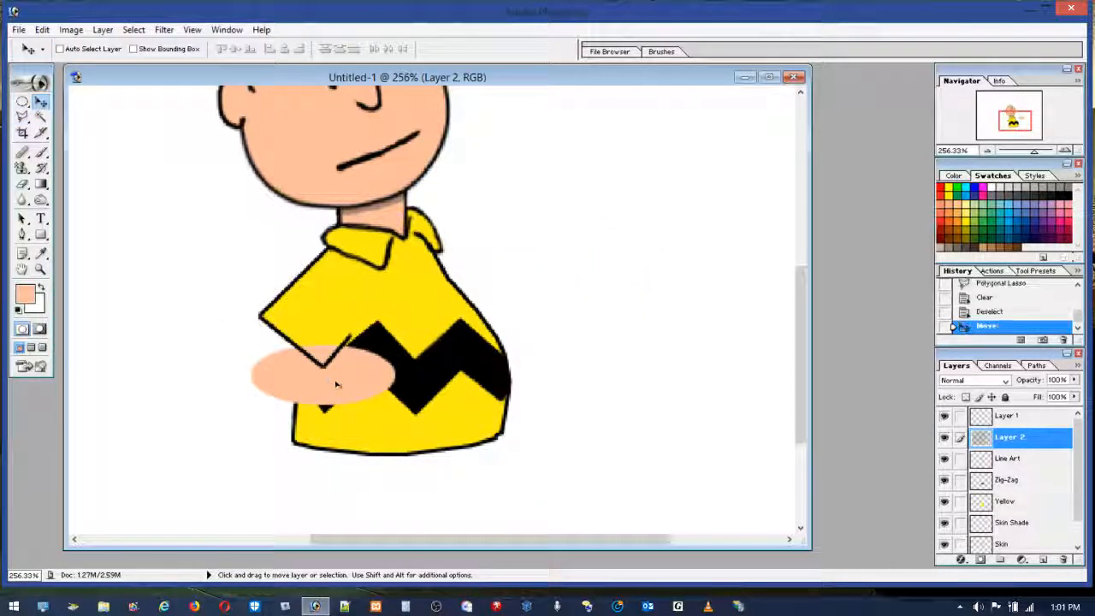
left_click(42, 29)
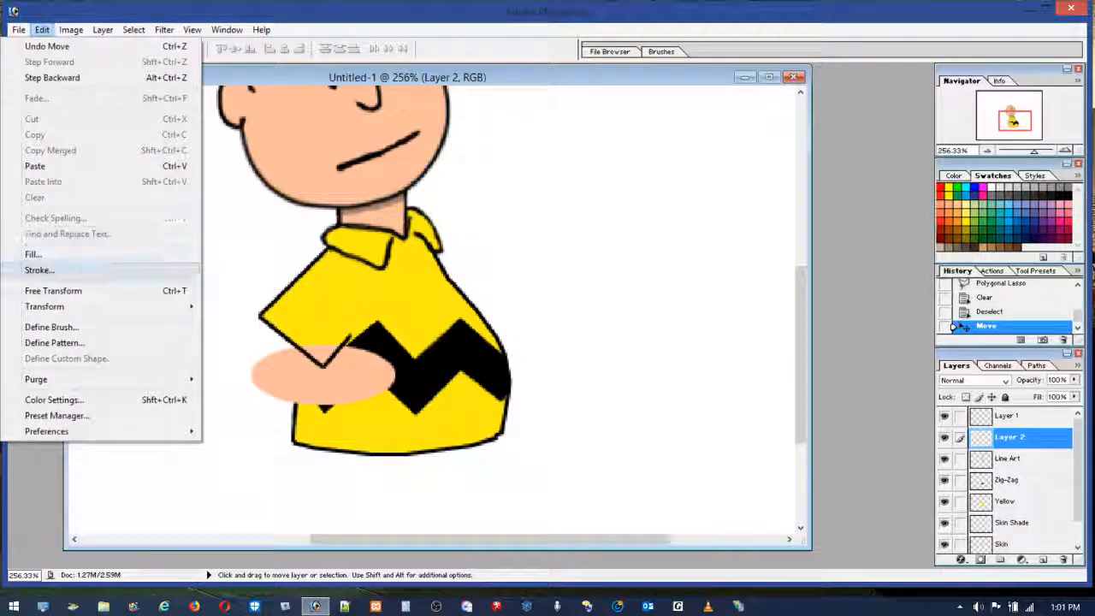
left_click(53, 289)
left_click_drag(411, 330, 319, 419)
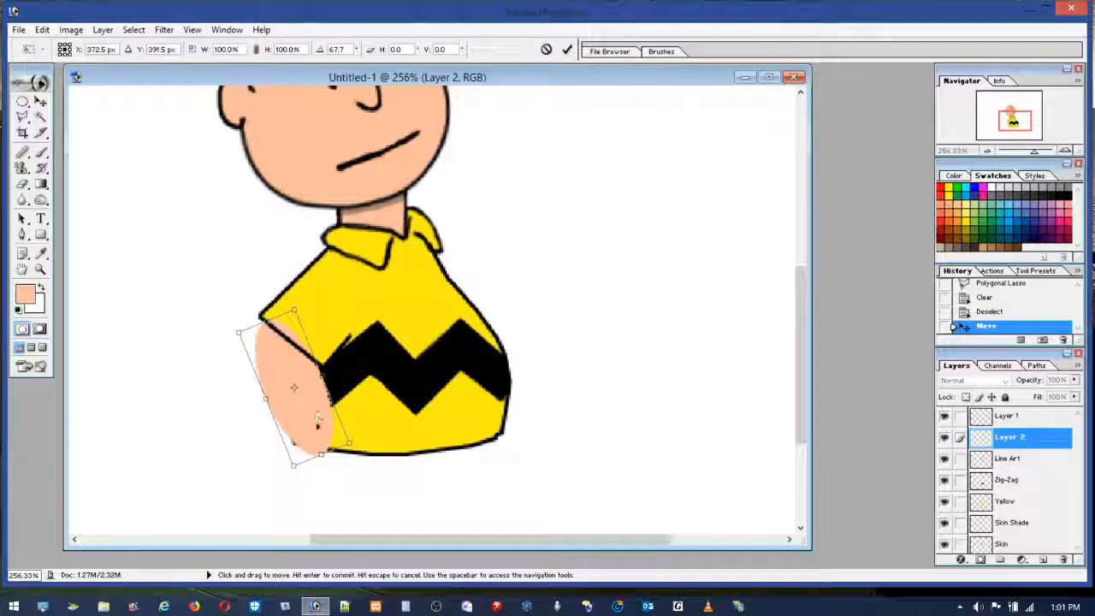
left_click_drag(318, 455, 310, 433)
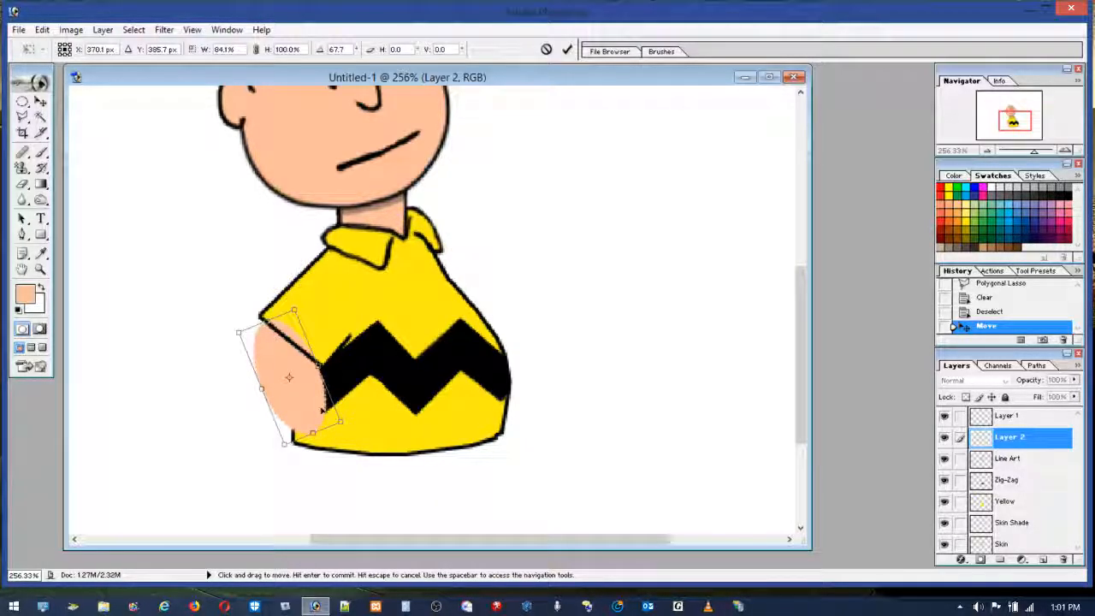
double_click(291, 360)
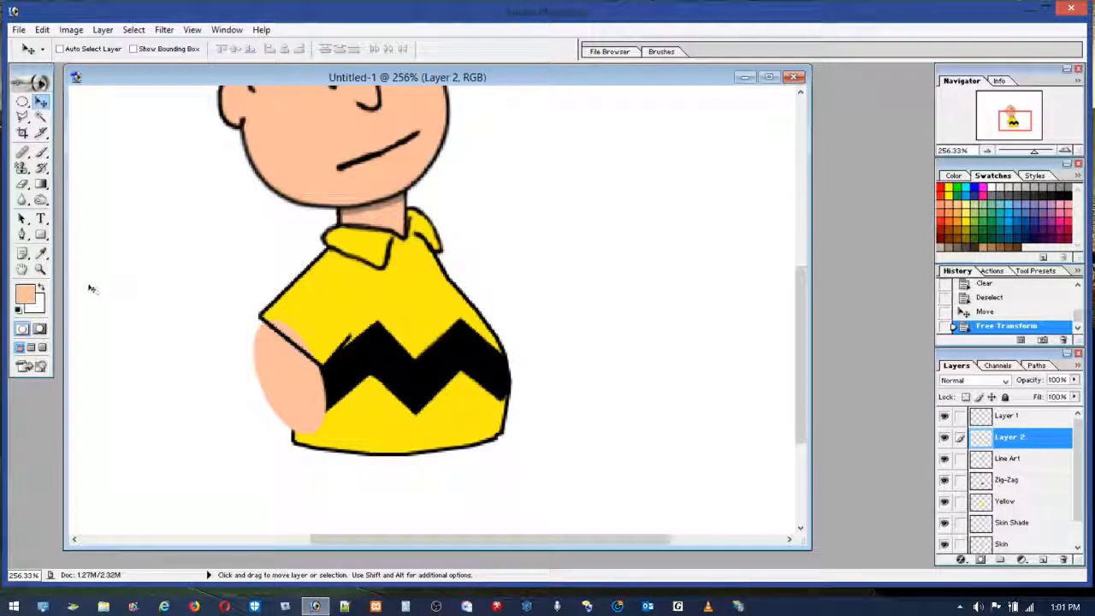
On Layer 1, lasso the sleeve's lower outline where it crosses the arm, clear it and deselect.
key("z")
mouse_move(200, 305)
left_mouse_down()
mouse_move(274, 447)
mouse_move(396, 446)
left_mouse_up()
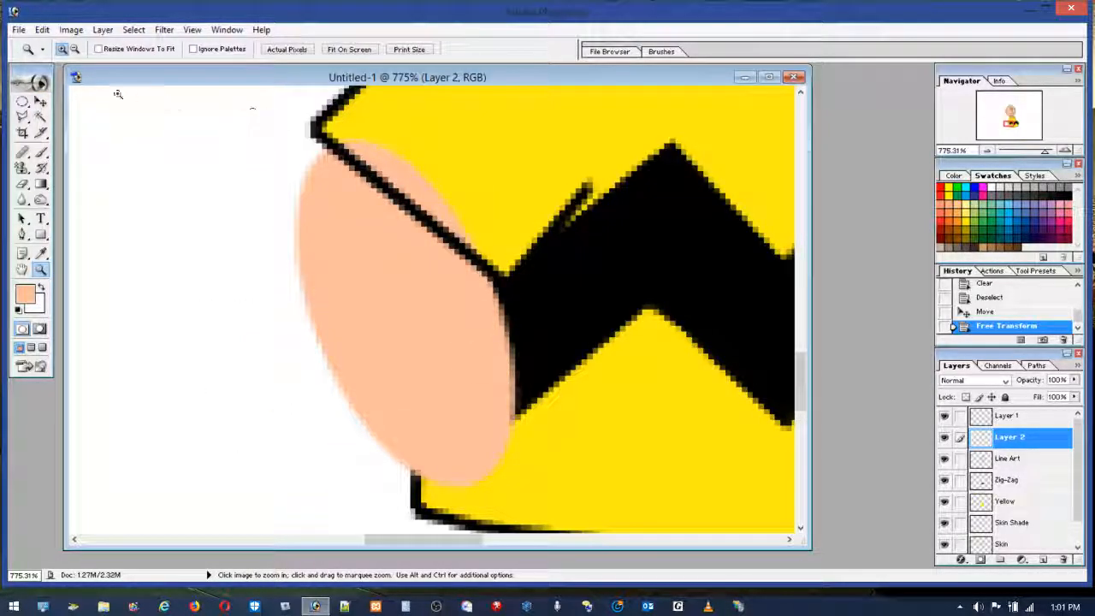
left_click(23, 117)
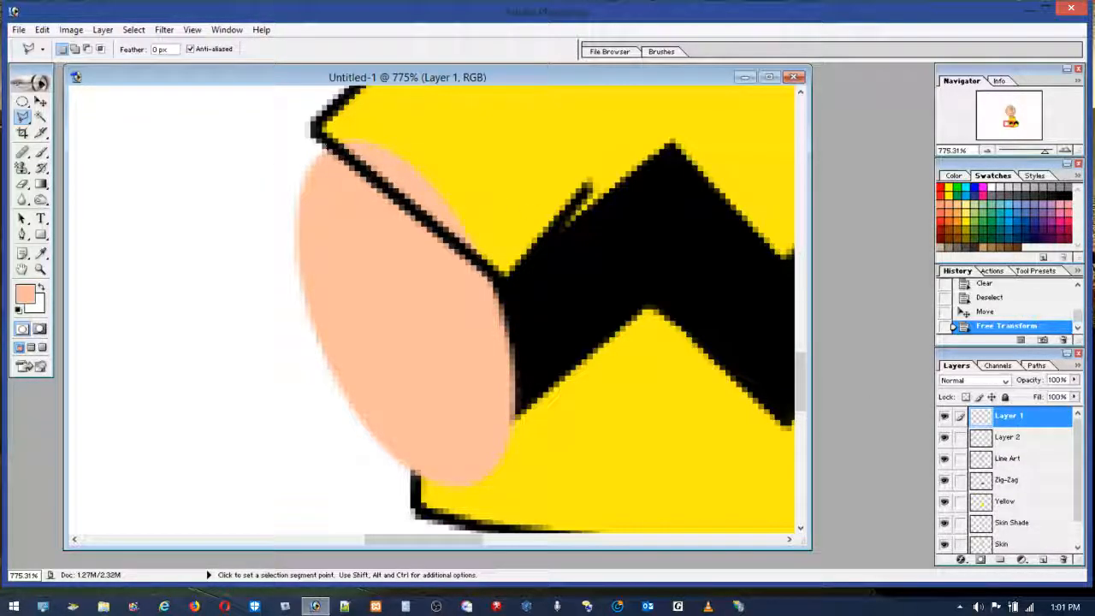
left_click(347, 149)
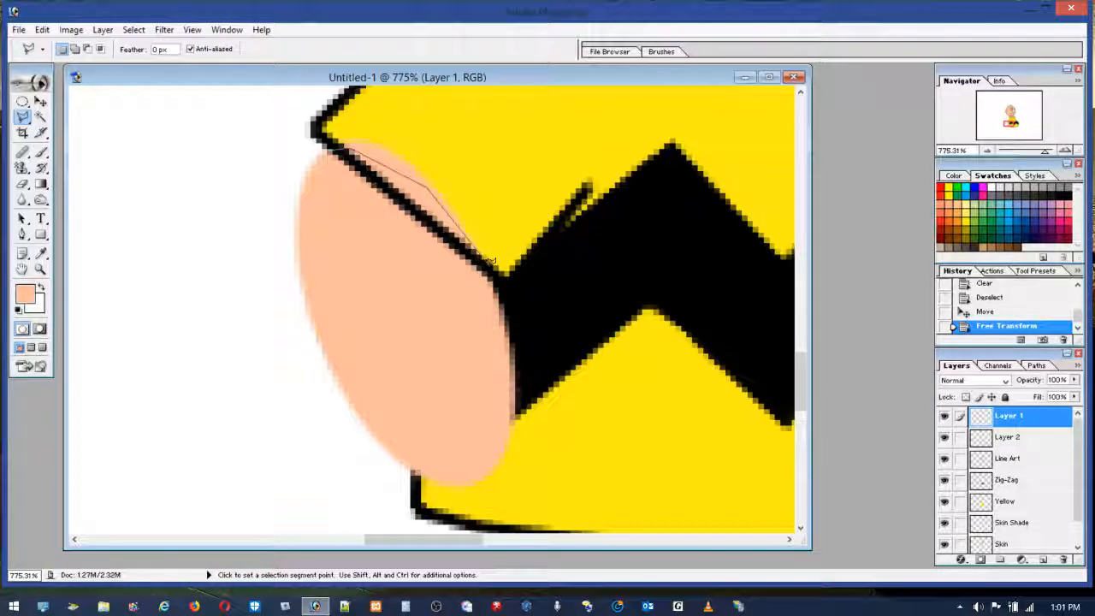
double_click(313, 200)
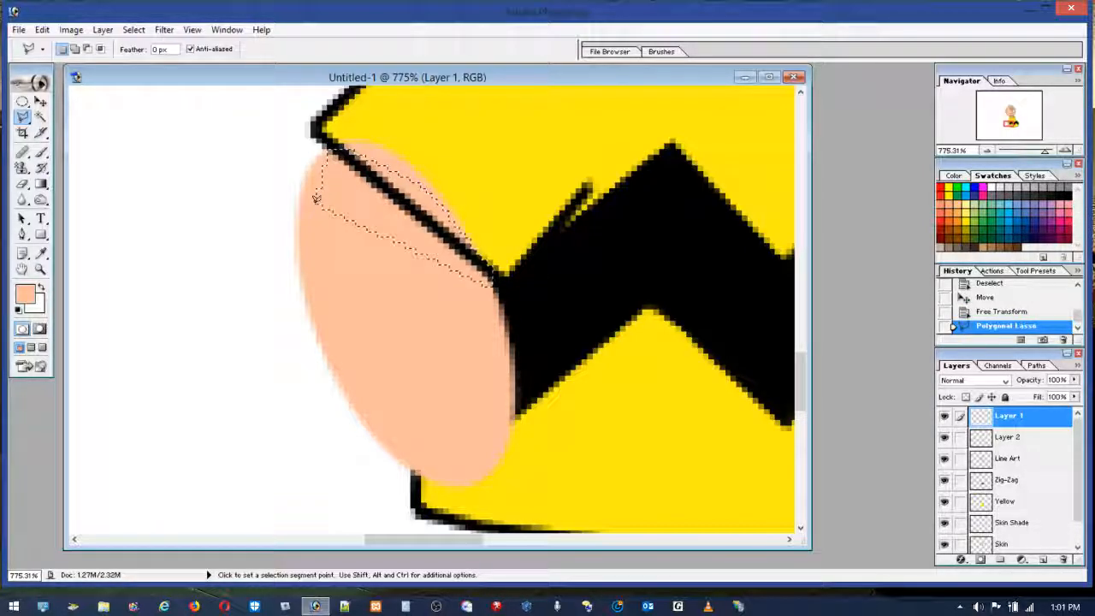
key("Delete")
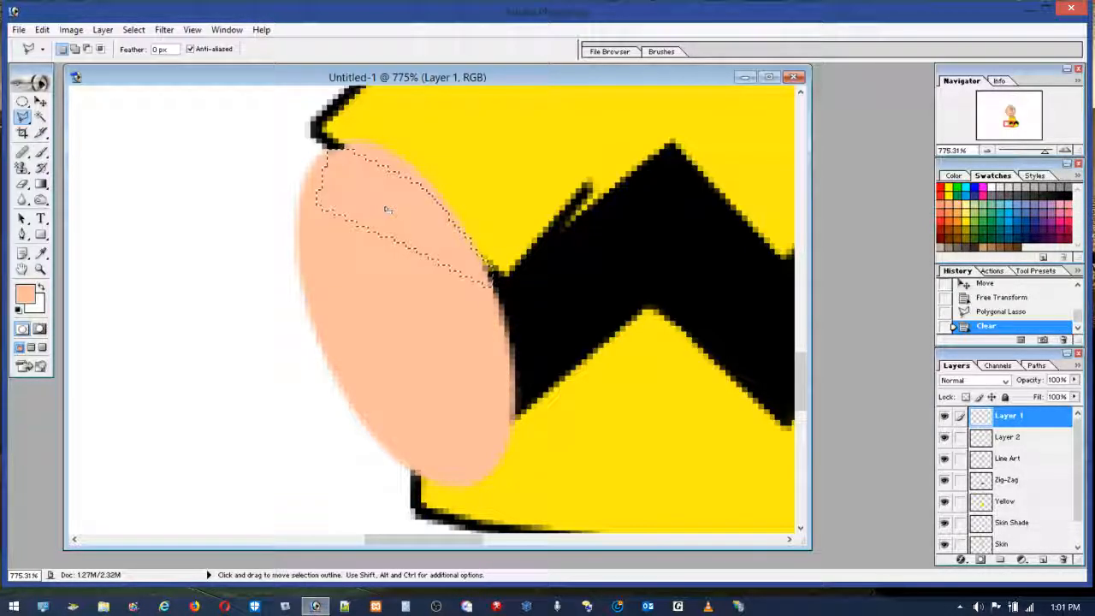
left_click(452, 180)
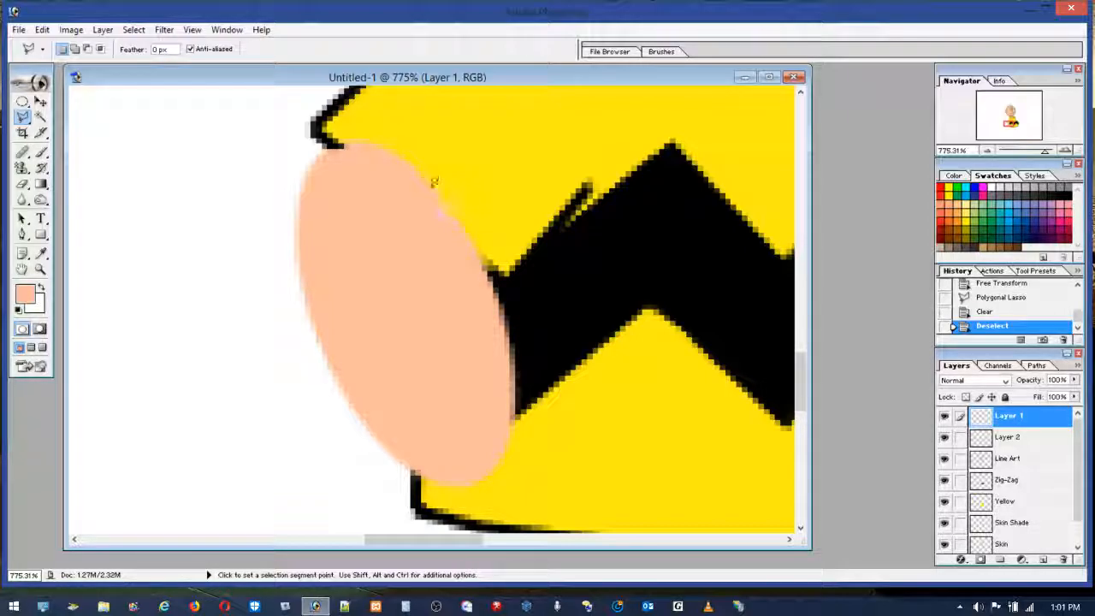
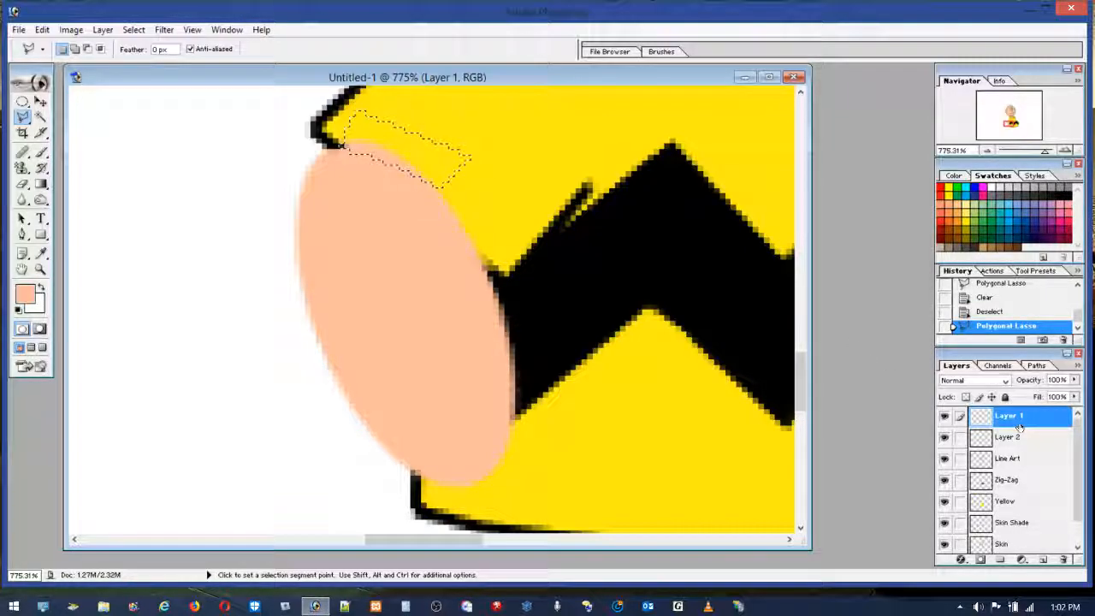
Lasso the arm's upper bulge over the sleeve, clear it from Layer 2 and deselect.
left_click(945, 416)
left_click(945, 417)
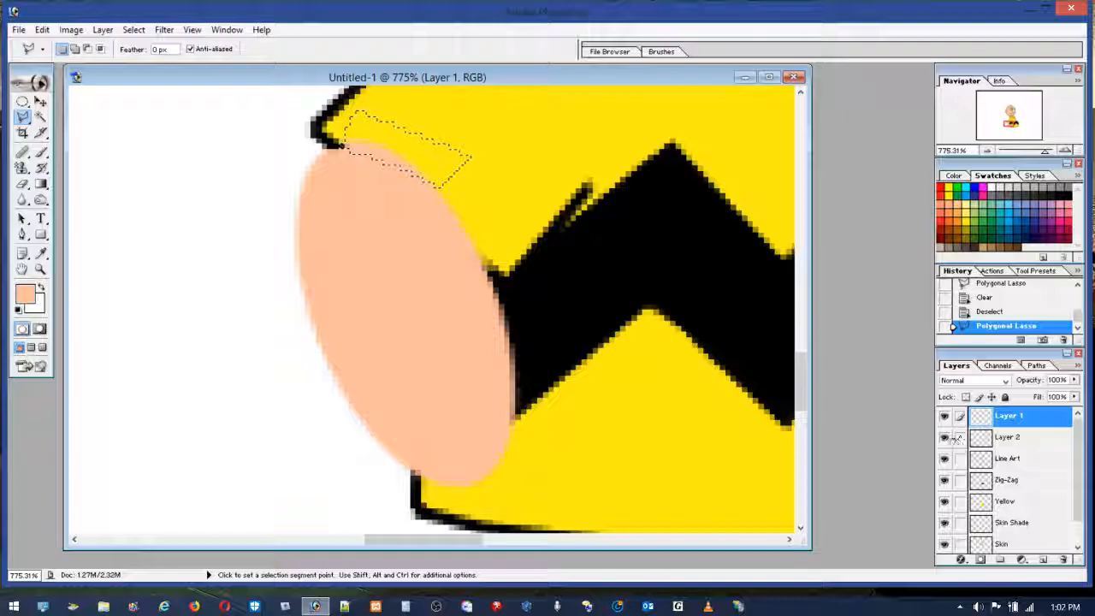
left_click(1001, 438)
key("Delete")
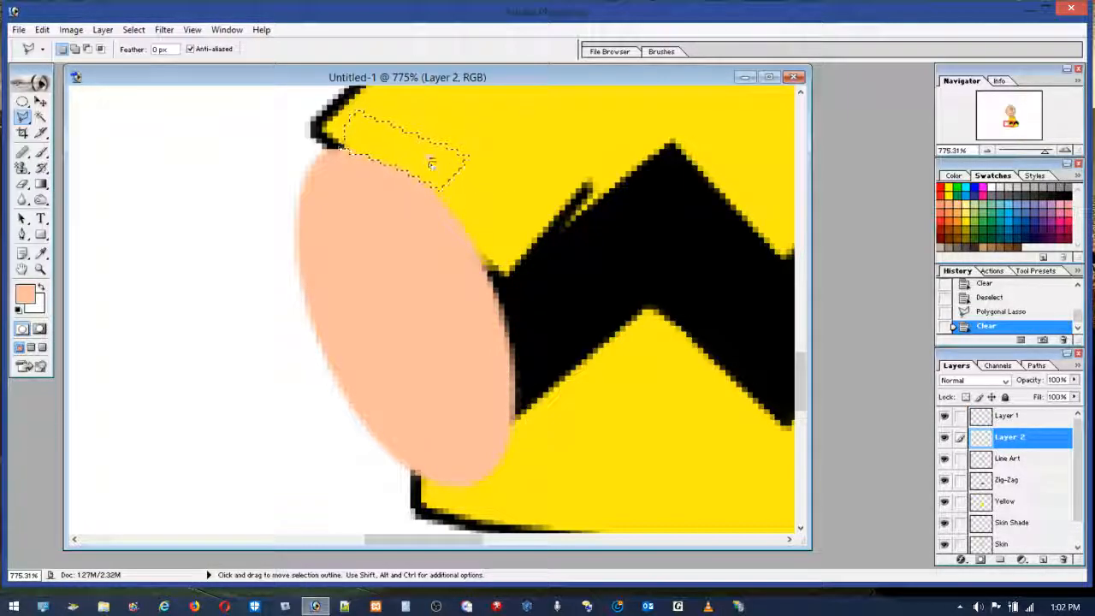
left_click(429, 109)
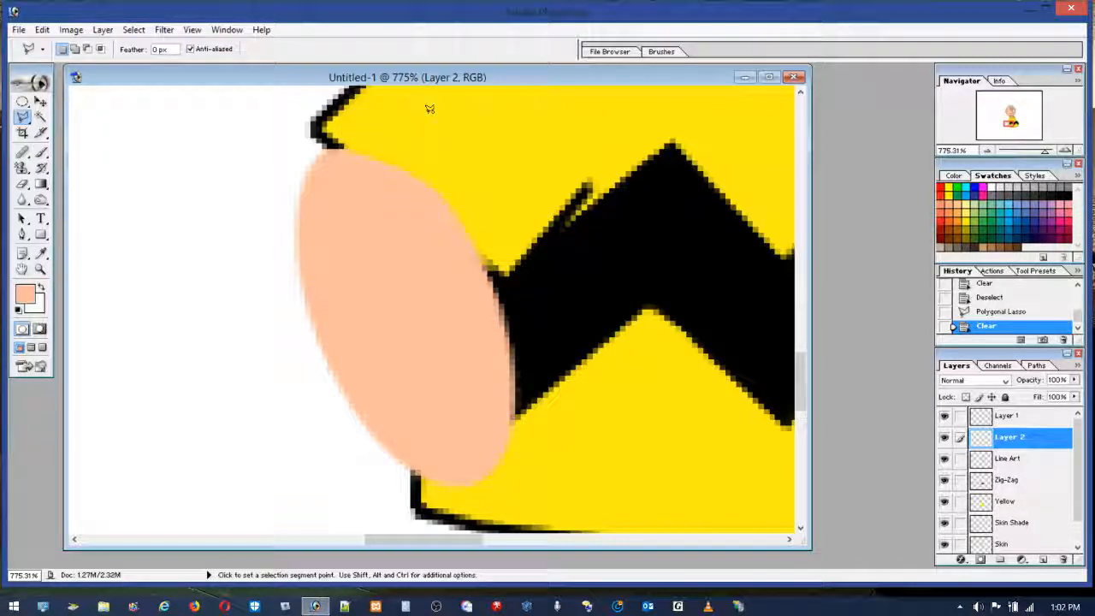
Even out the arm's inner edge with a 15 px skin dab on Layer 2 and 14 px Eraser strokes on Layer 1 and Layer 2.
left_click(40, 152)
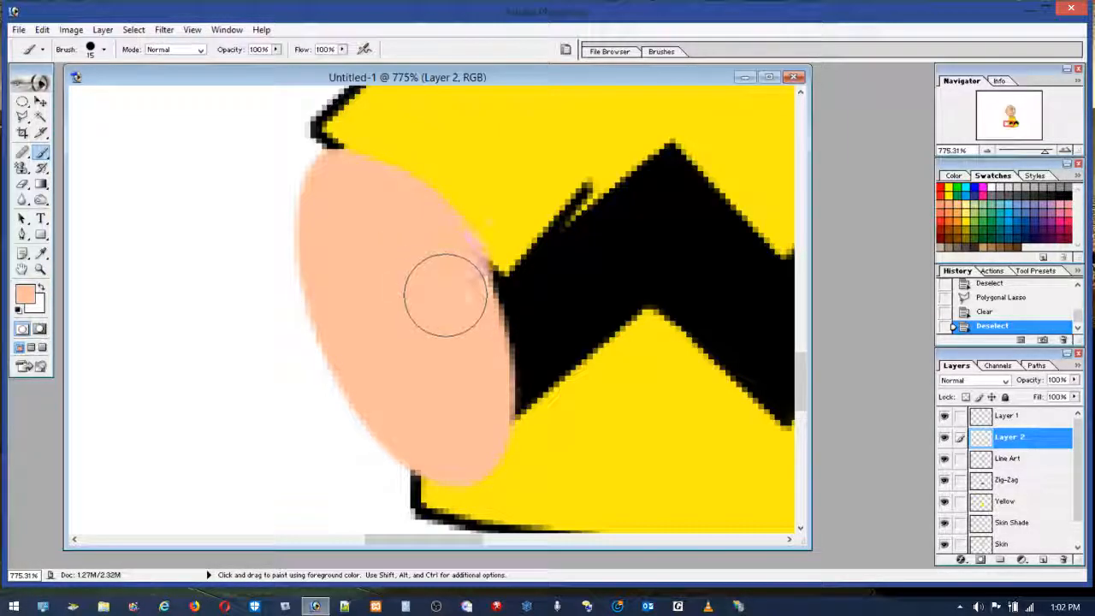
left_click(433, 248)
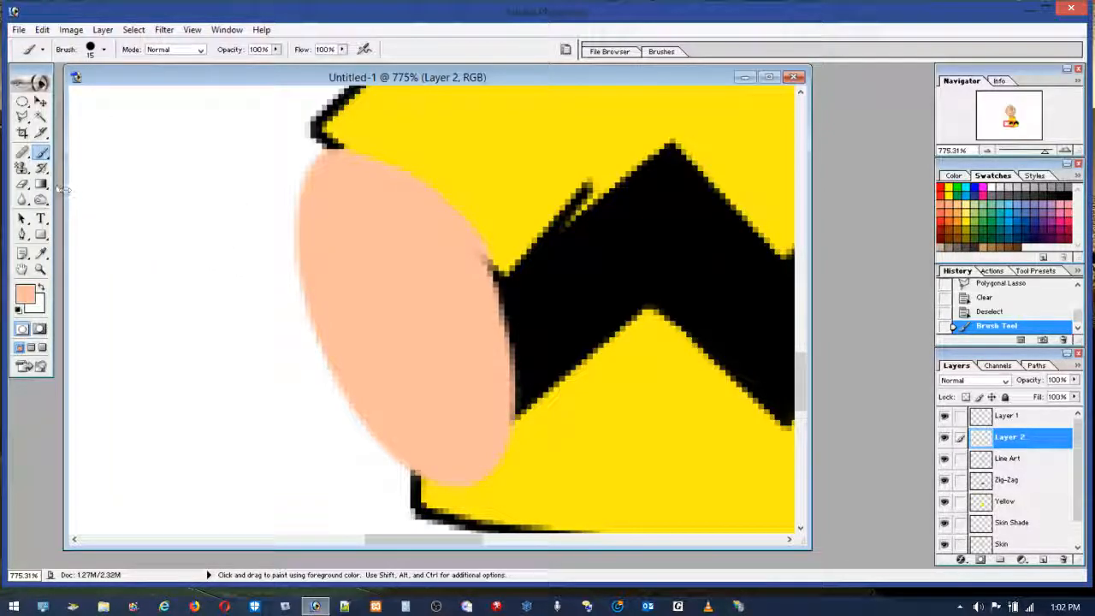
left_click(23, 185)
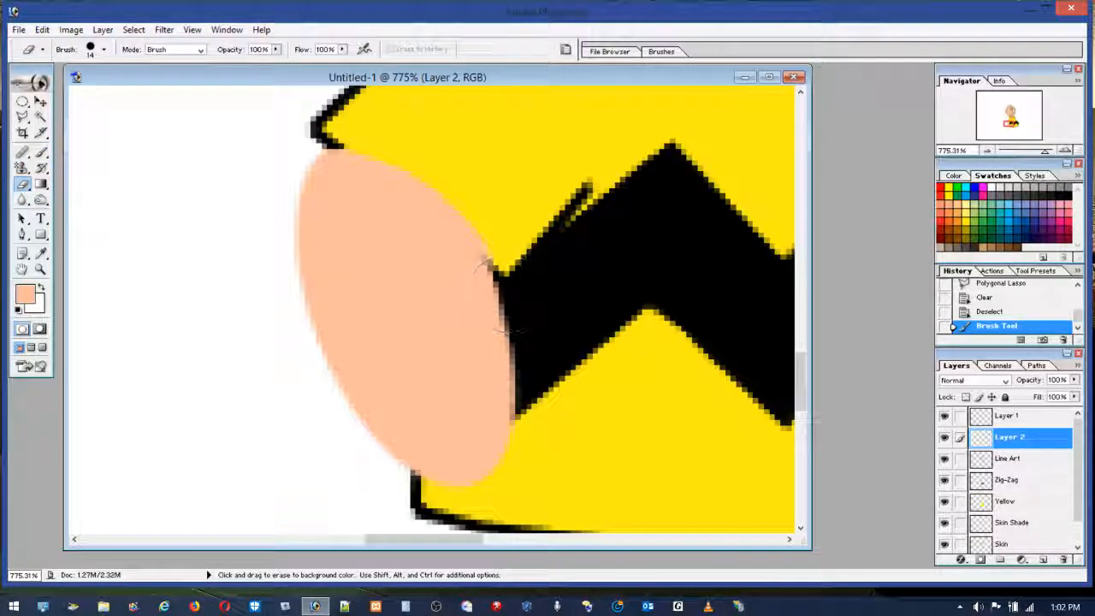
left_click(991, 416)
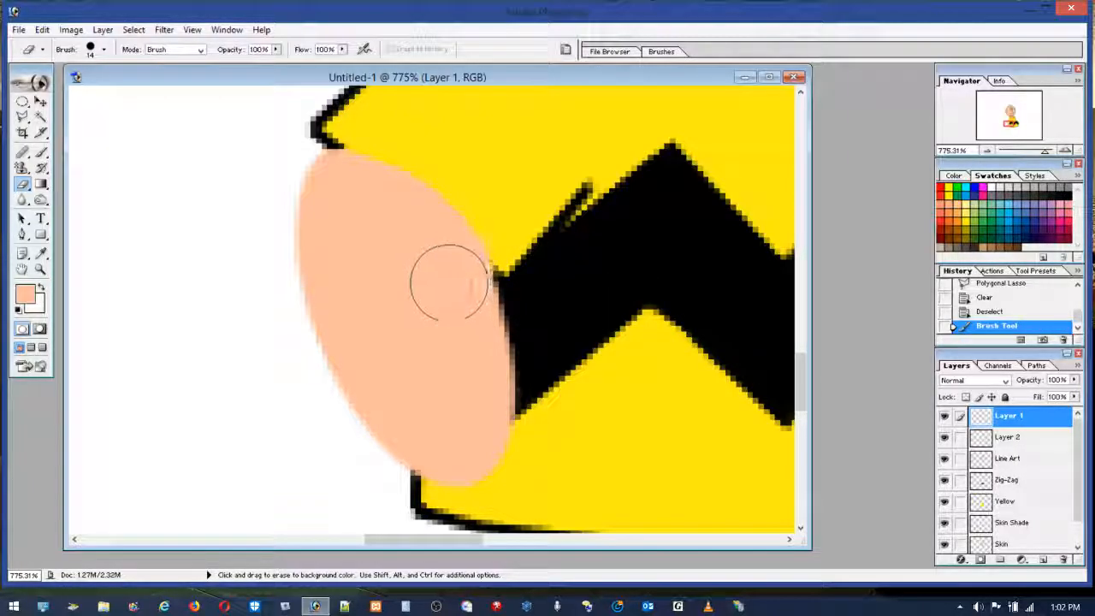
left_click_drag(448, 282, 503, 349)
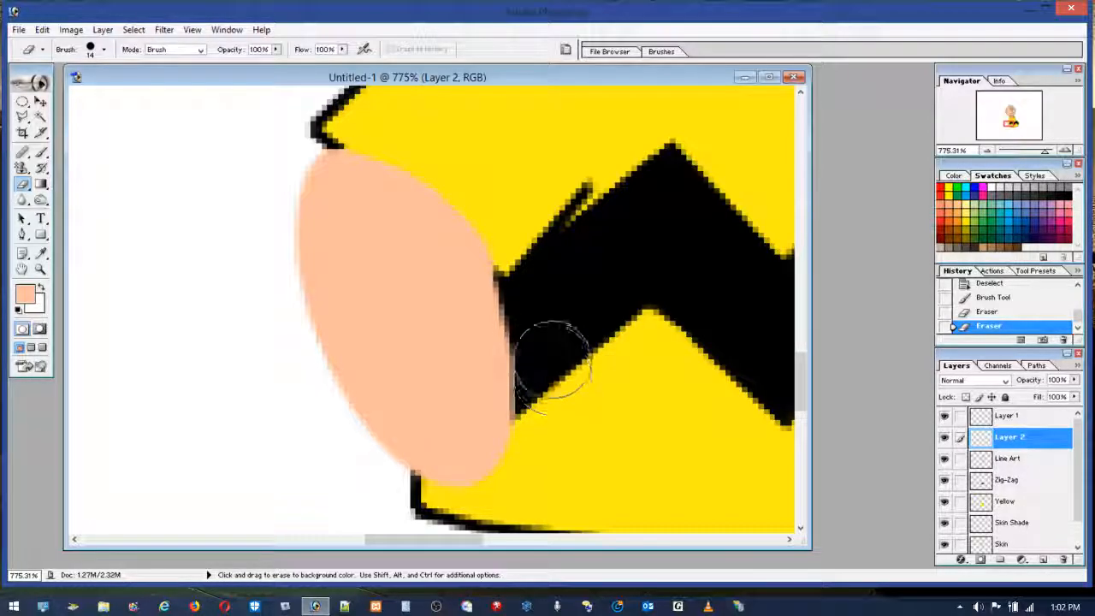
left_click_drag(544, 342, 552, 355)
Paint a rounded skin-coloured hand base from the arm's lower end past the shirt hem with the 15 px brush on Layer 2.
scroll(552, 355, "down", 5)
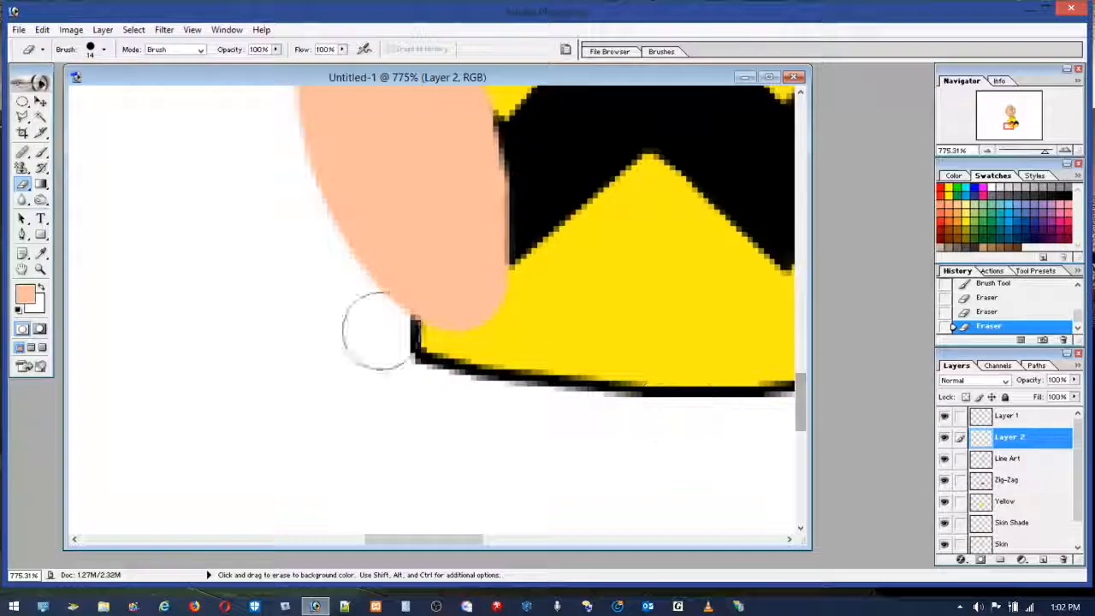
left_click(41, 153)
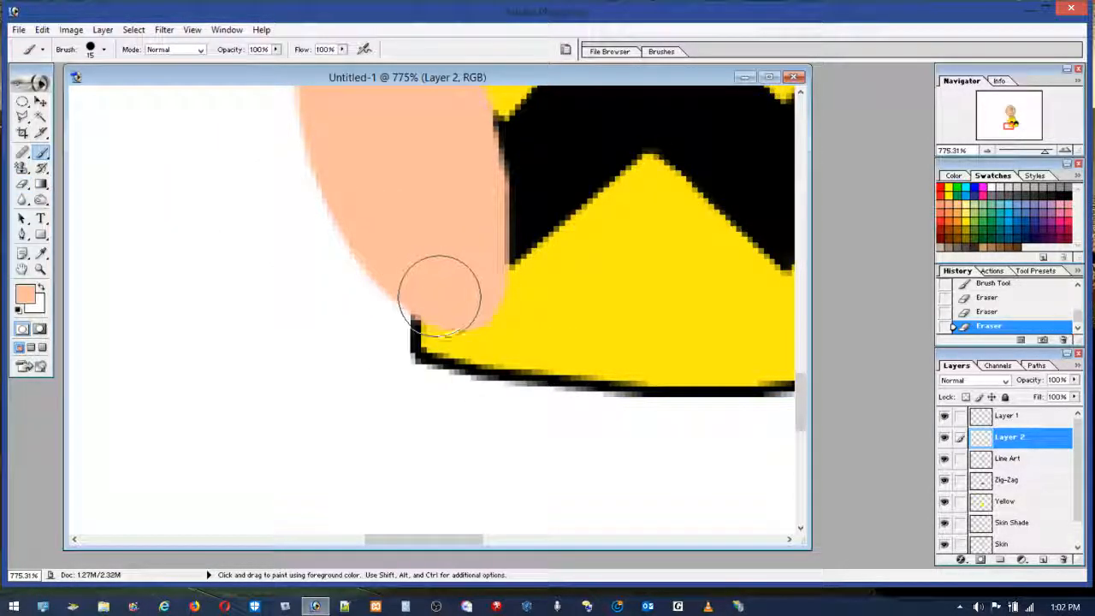
left_click(944, 438)
left_click(944, 437)
mouse_move(457, 283)
left_mouse_down()
mouse_move(447, 322)
mouse_move(452, 299)
mouse_move(430, 325)
mouse_move(449, 322)
mouse_move(452, 335)
mouse_move(427, 354)
mouse_move(443, 342)
mouse_move(452, 350)
mouse_move(435, 367)
mouse_move(457, 330)
mouse_move(447, 276)
mouse_move(453, 334)
mouse_move(440, 349)
left_mouse_up()
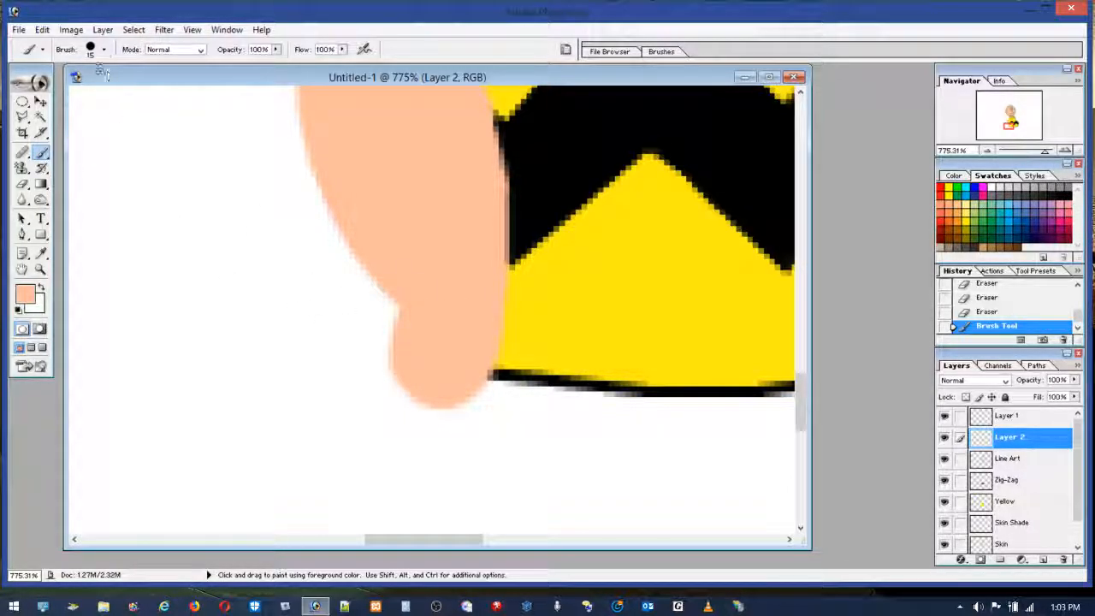
Reduce the brush to 4 px and build up the hand's lower and outer edges in skin colour.
left_click(103, 48)
left_click_drag(24, 86, 20, 86)
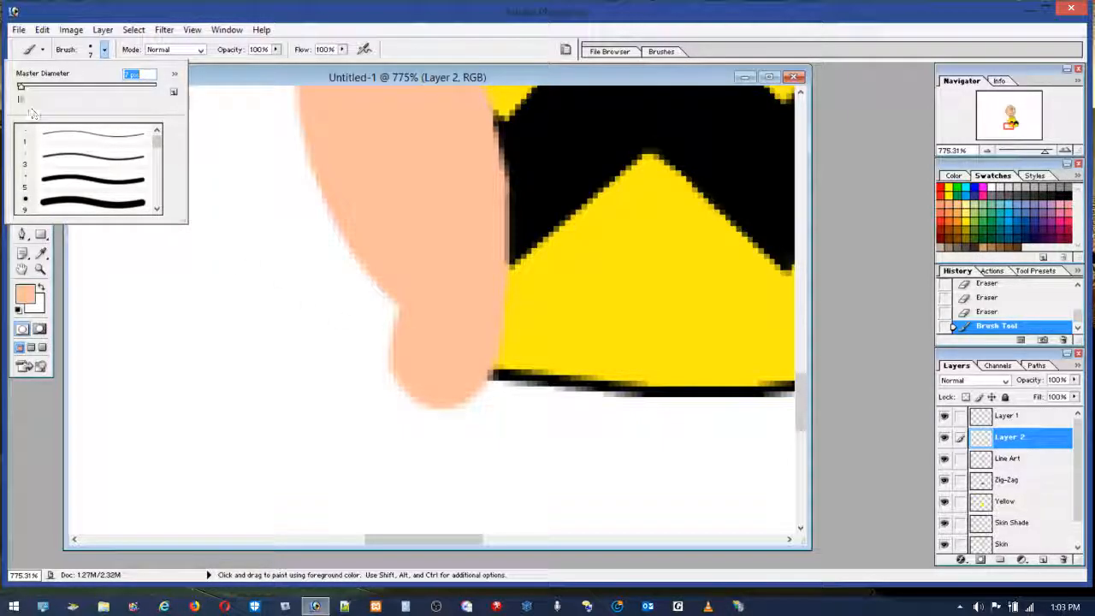
left_click_drag(21, 88, 19, 87)
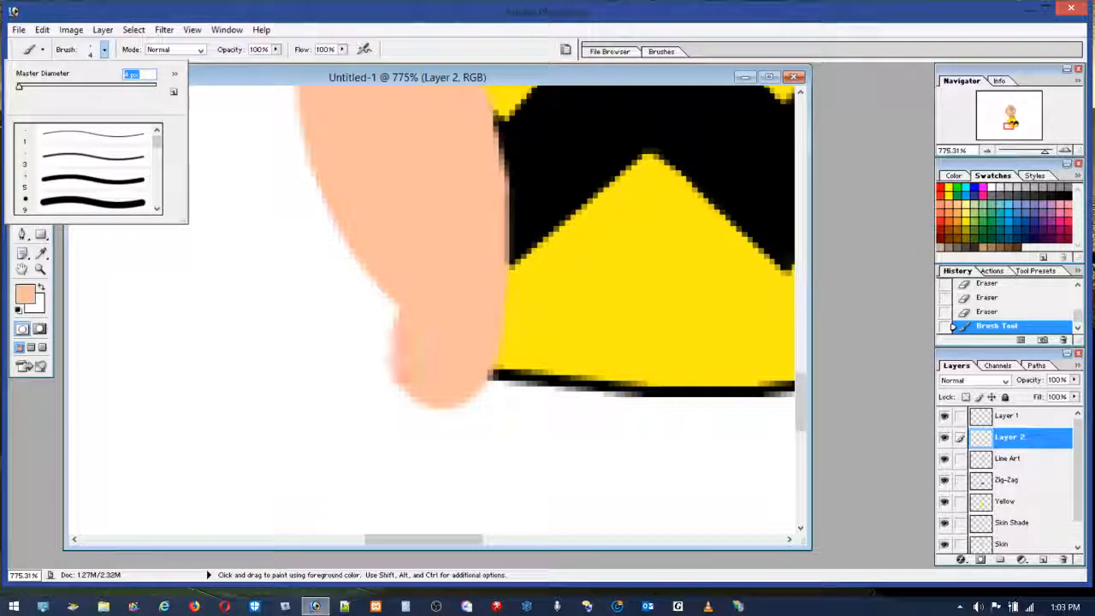
left_click(465, 375)
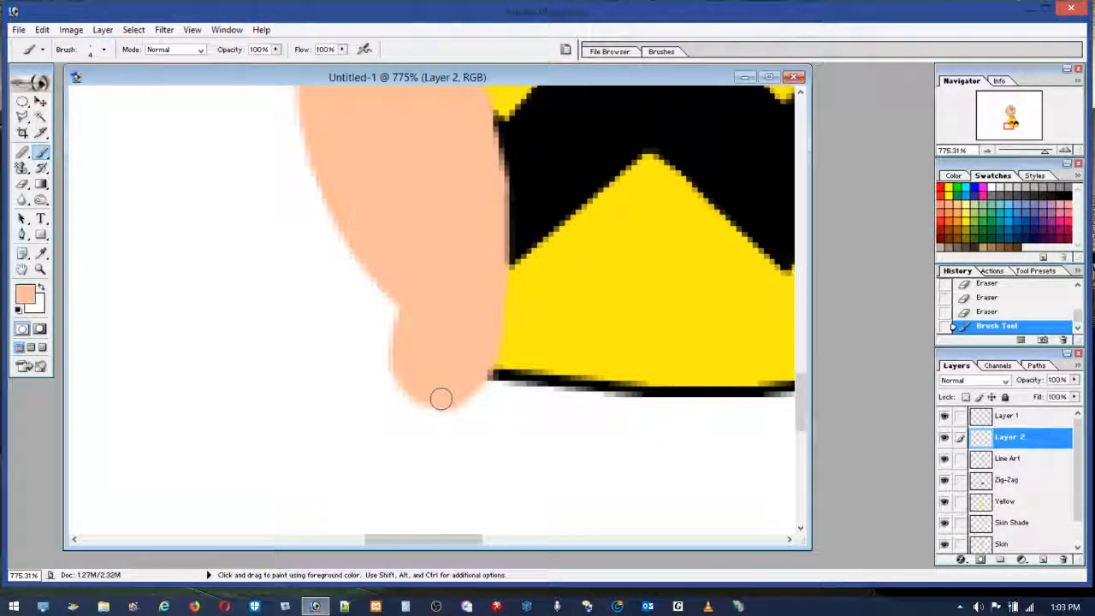
left_click_drag(439, 399, 434, 397)
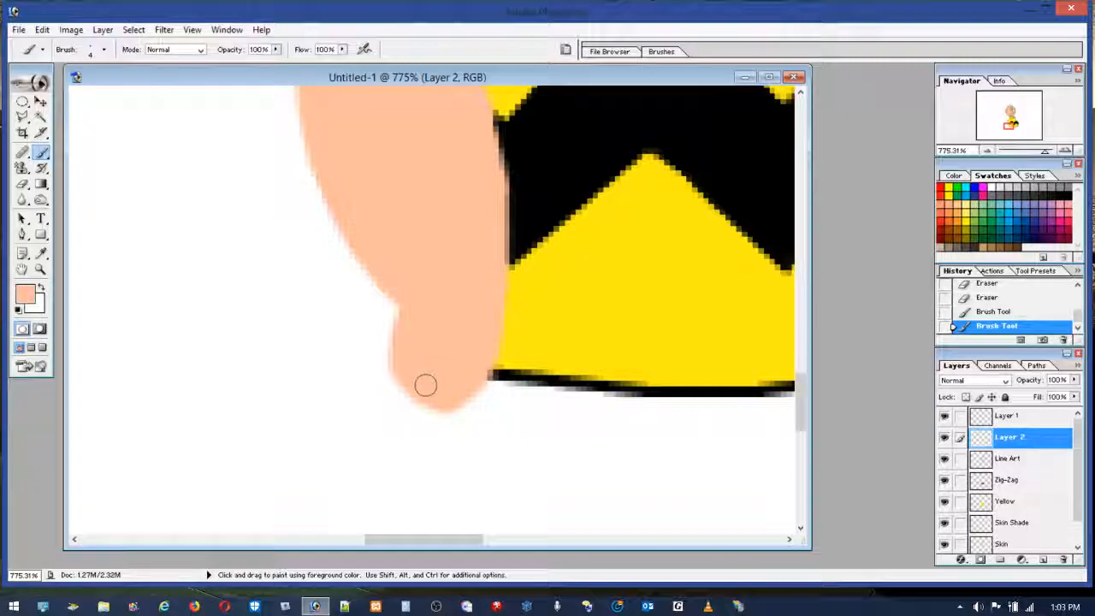
left_click_drag(412, 395, 416, 383)
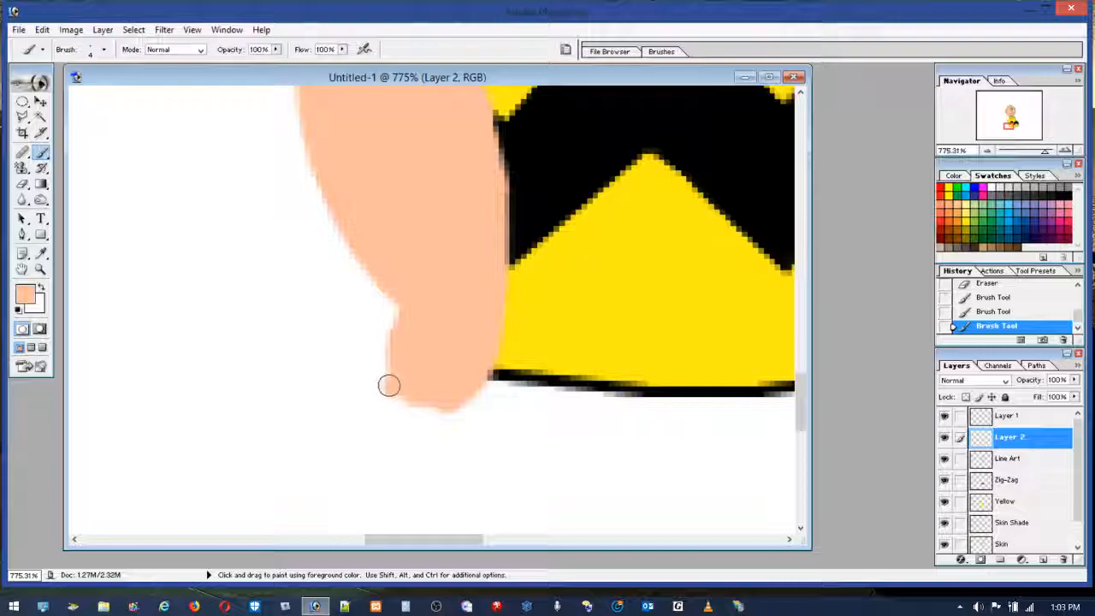
Paint a small thumb outward from the hand's outer lower corner and undo the last stroke.
mouse_move(388, 384)
left_mouse_down()
mouse_move(426, 338)
mouse_move(406, 337)
mouse_move(381, 359)
left_mouse_up()
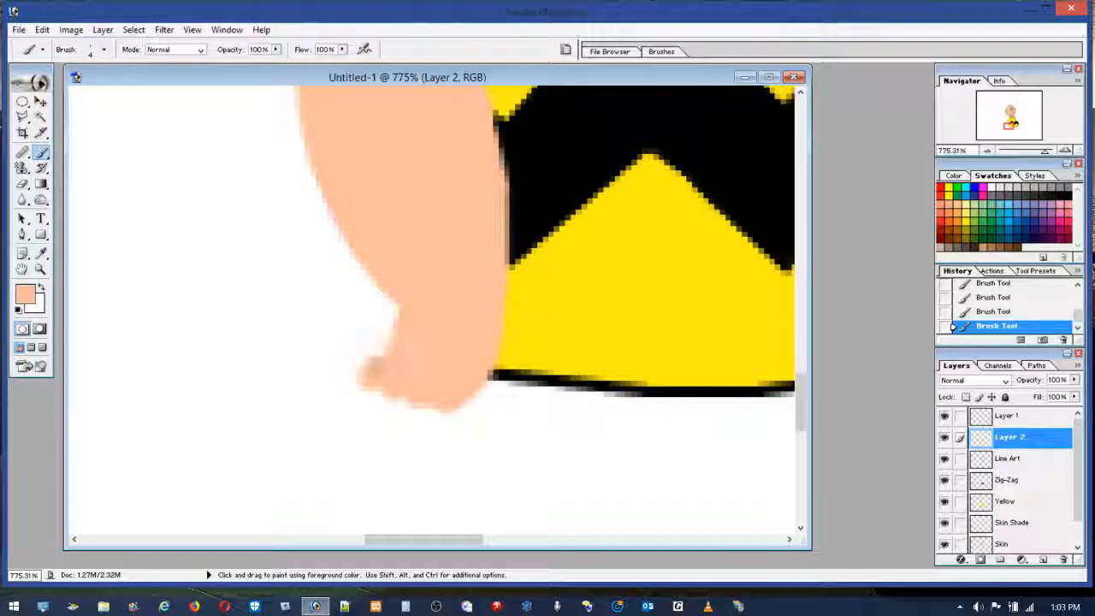
left_click(42, 29)
left_click(85, 49)
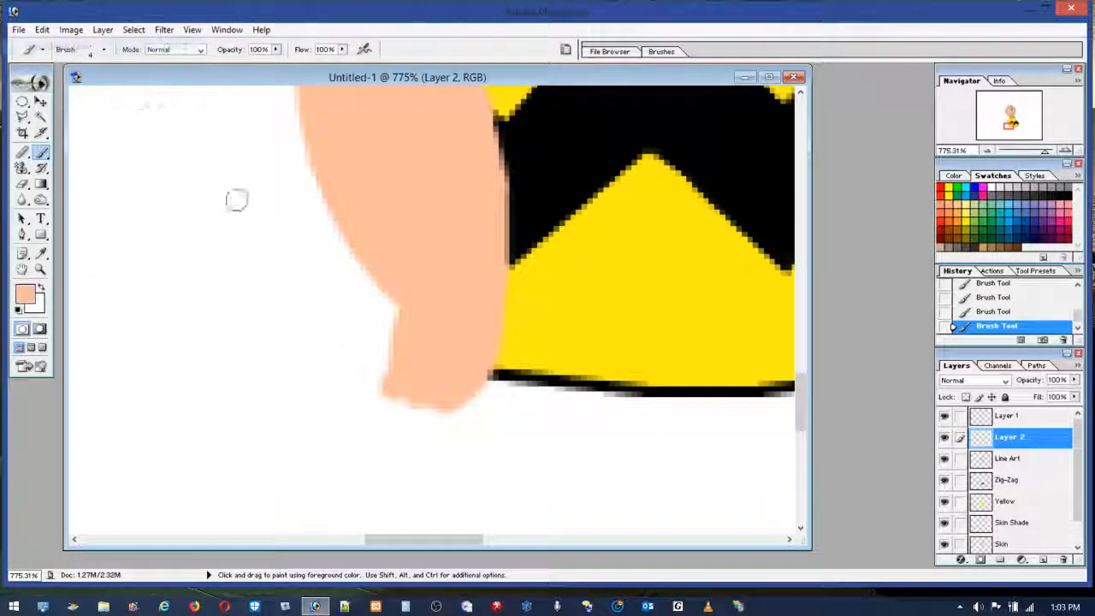
Extend the thumb outward and paint small fingertips along the hand's lower edge in skin colour with the 4 px brush on Layer 2.
mouse_move(390, 358)
left_mouse_down()
mouse_move(401, 349)
mouse_move(400, 299)
mouse_move(404, 342)
mouse_move(389, 275)
left_mouse_up()
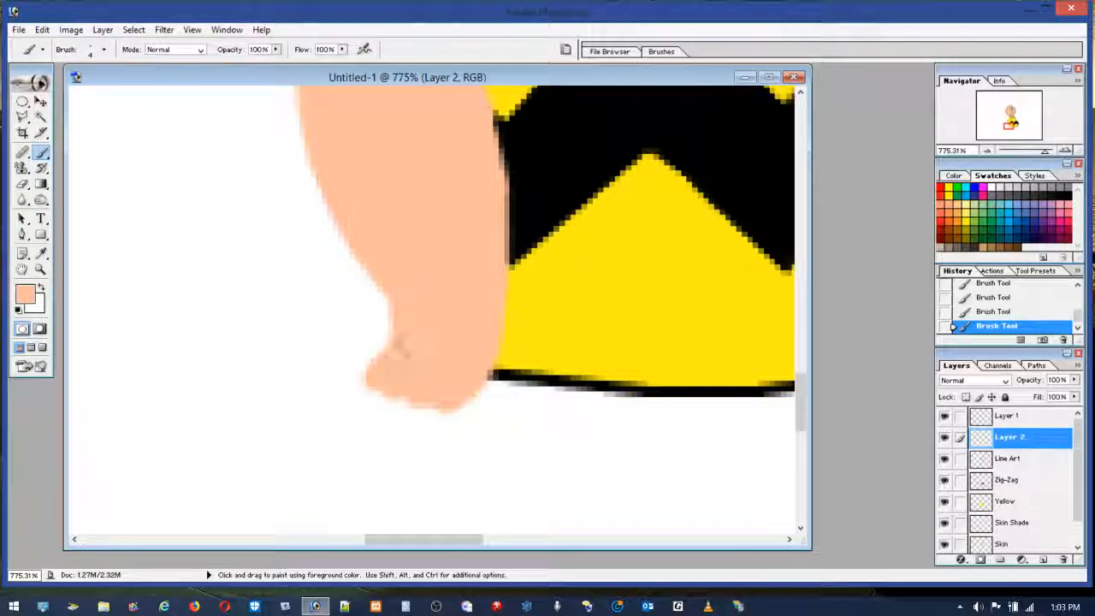
mouse_move(386, 379)
left_mouse_down()
mouse_move(371, 386)
mouse_move(384, 382)
left_mouse_up()
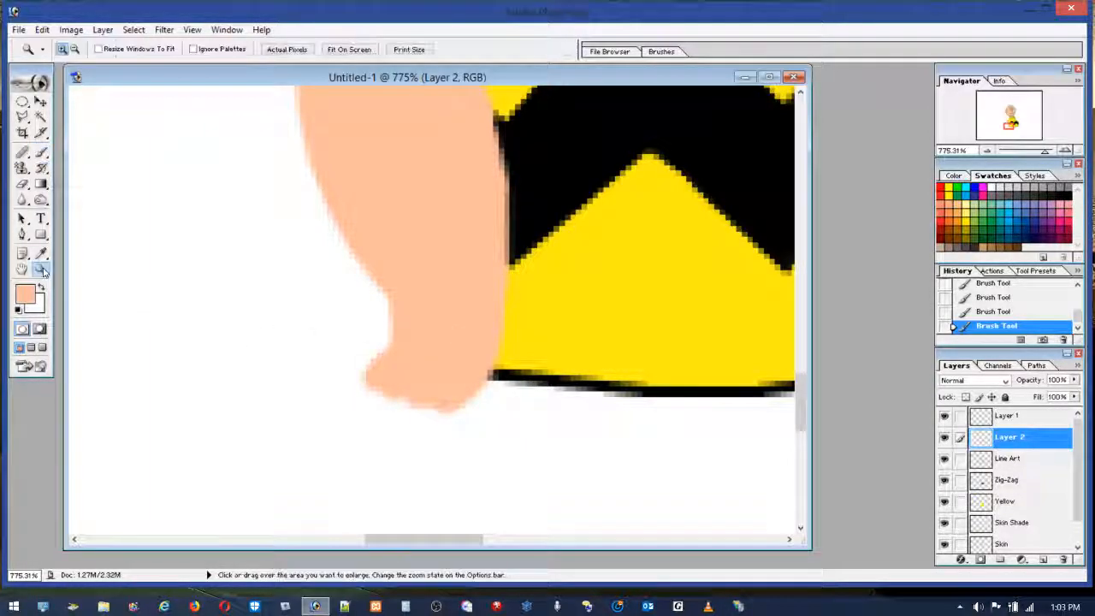
double_click(41, 270)
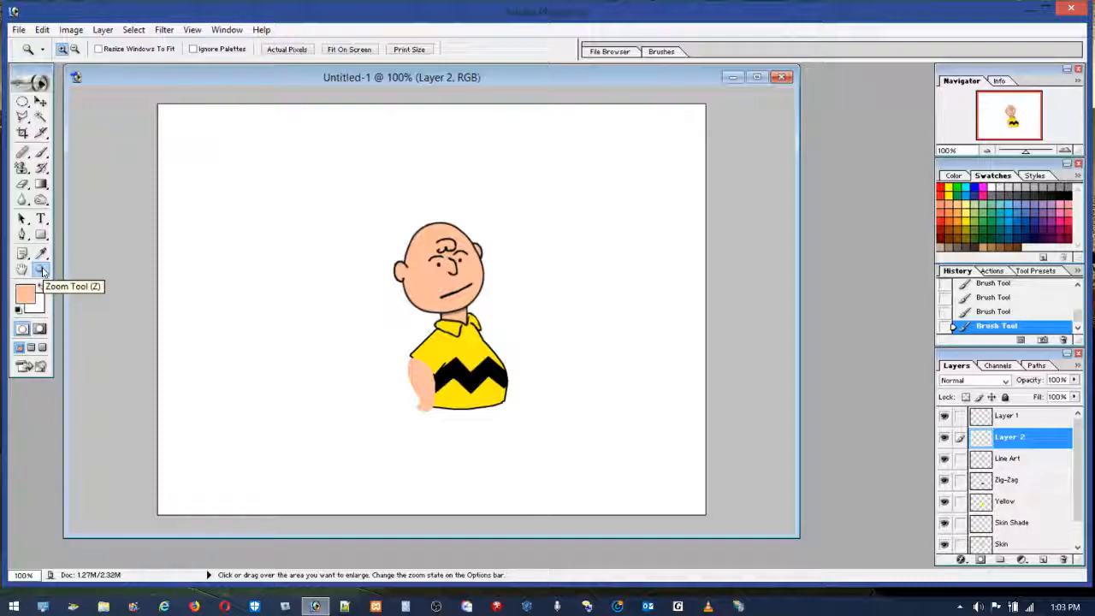
left_click_drag(382, 367, 470, 441)
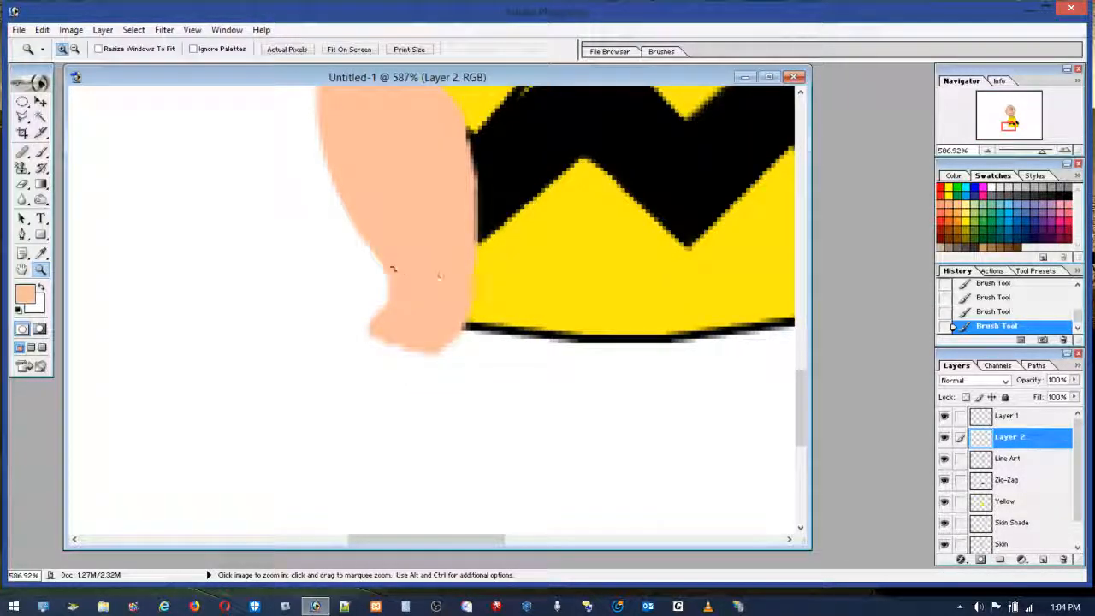
left_click(42, 154)
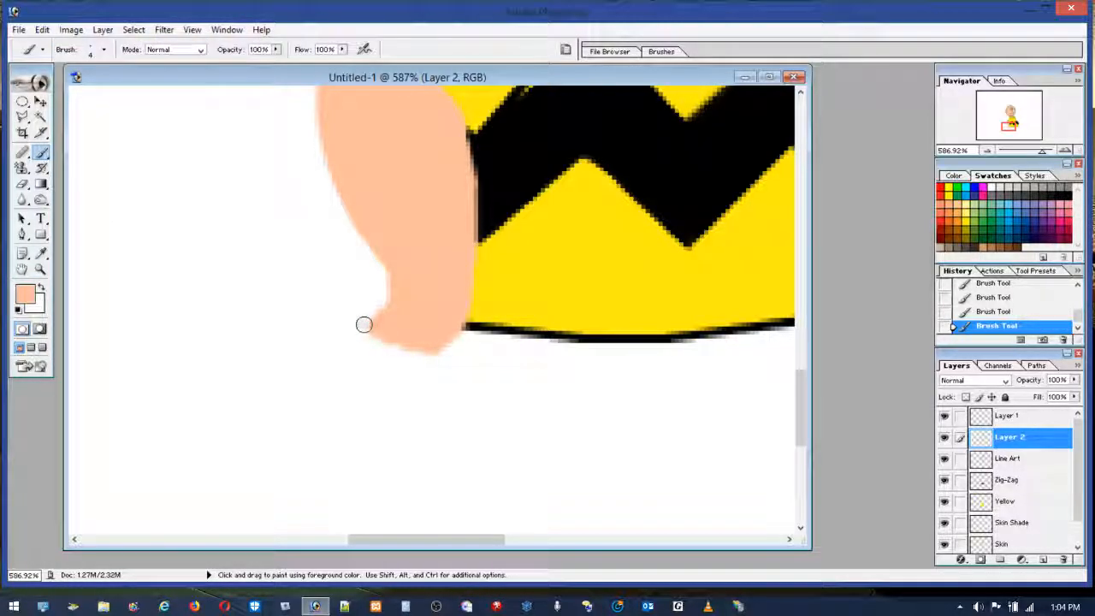
left_click_drag(360, 324, 362, 322)
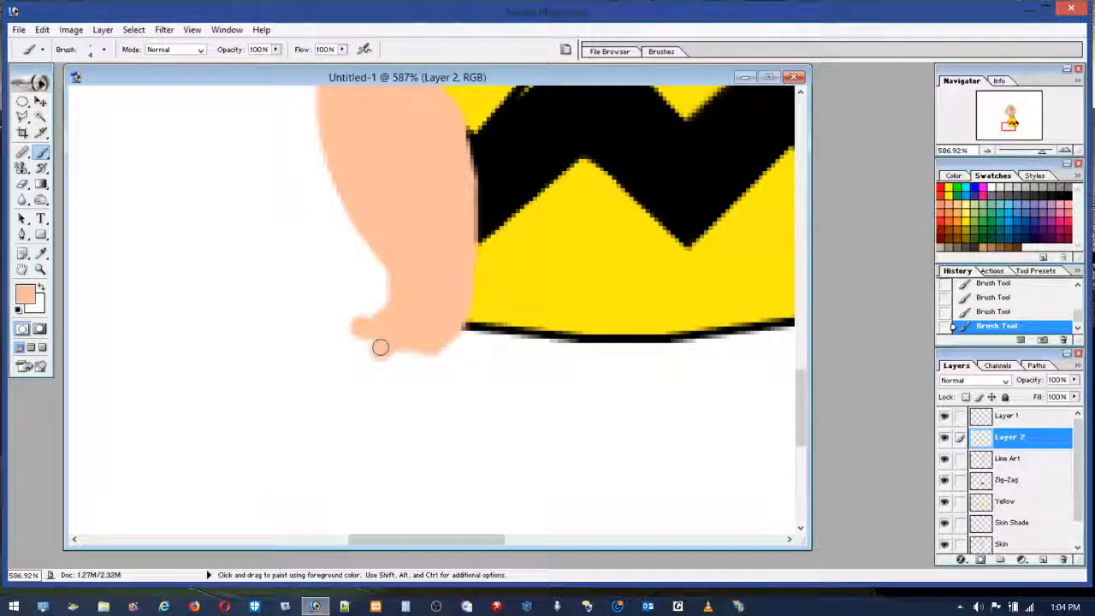
mouse_move(378, 348)
left_mouse_down()
mouse_move(410, 336)
mouse_move(397, 358)
mouse_move(442, 332)
mouse_move(416, 371)
mouse_move(449, 322)
mouse_move(420, 365)
left_mouse_up()
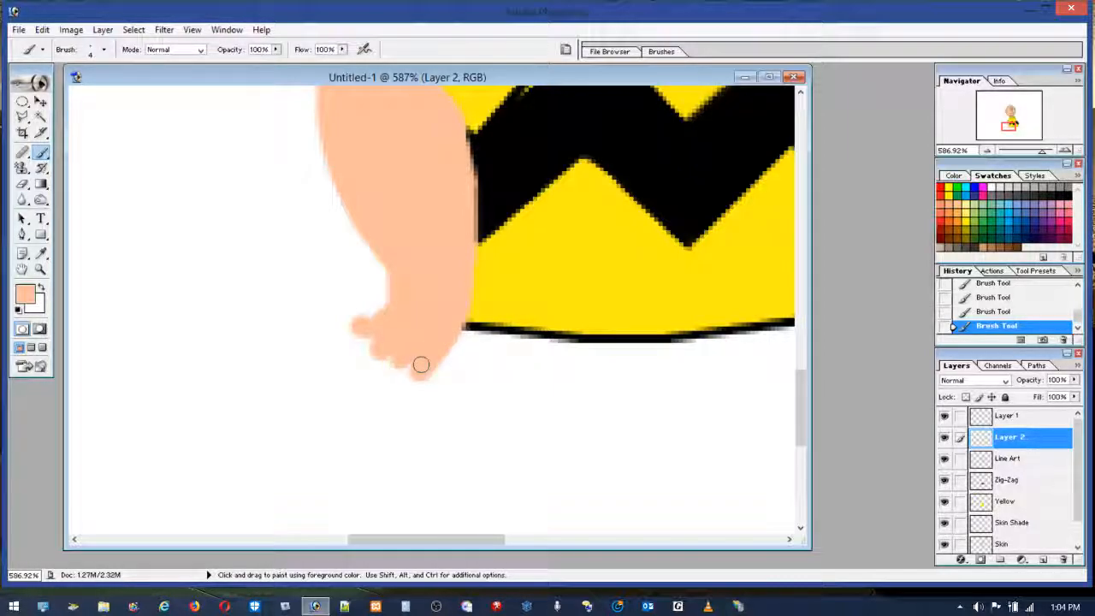
Build up the thumb and fingers with skin-coloured strokes, lengthening the lowest finger and rounding the hand's inner lower edge.
double_click(41, 270)
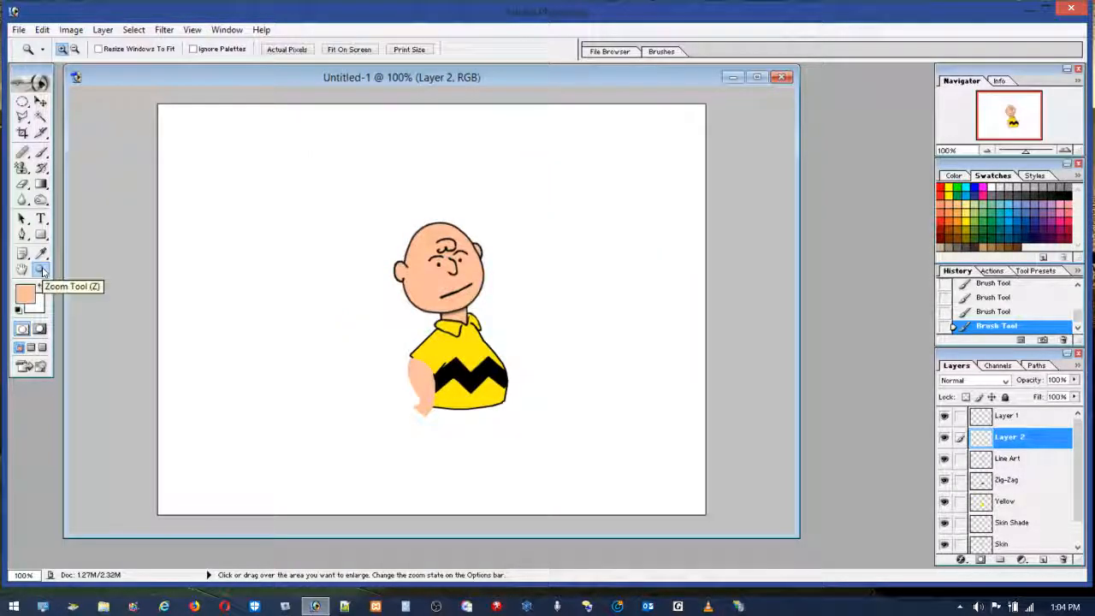
left_click_drag(399, 377, 454, 434)
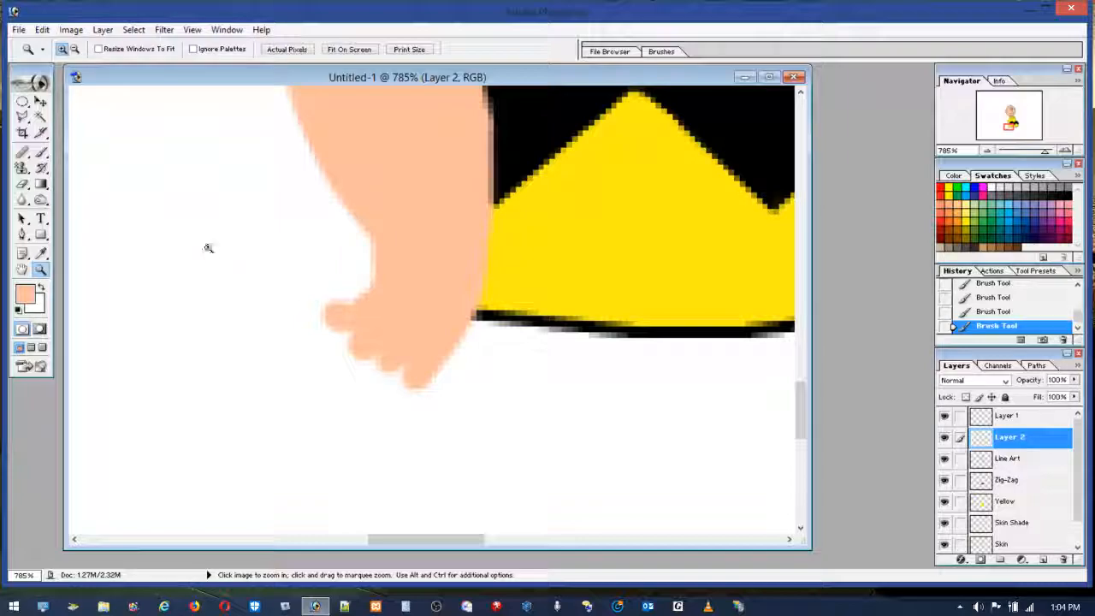
left_click(41, 152)
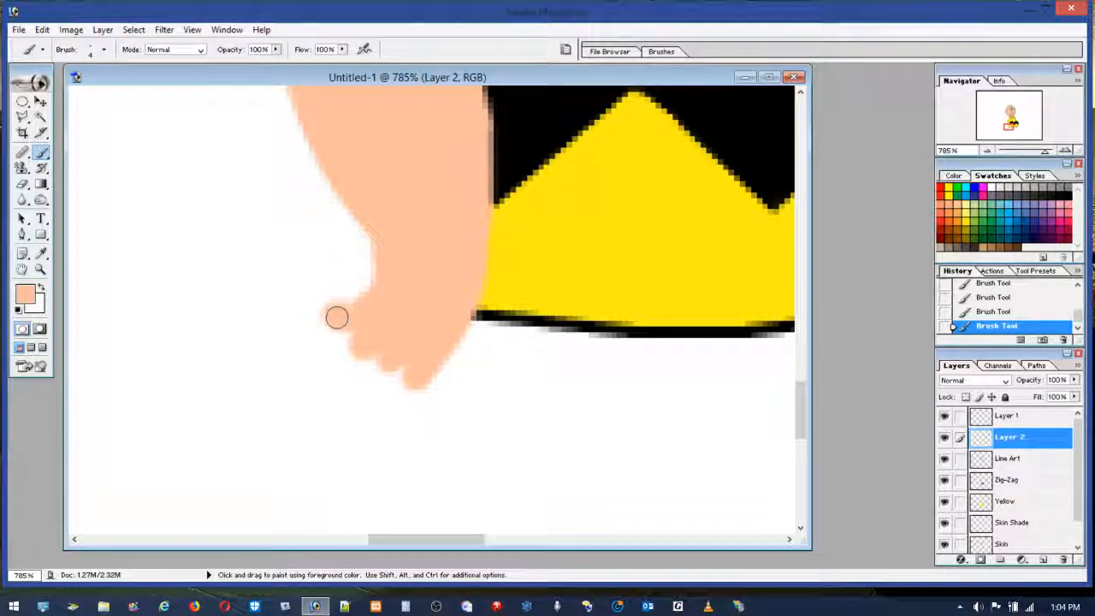
mouse_move(343, 328)
left_mouse_down()
mouse_move(384, 355)
mouse_move(364, 329)
mouse_move(397, 351)
mouse_move(376, 370)
mouse_move(420, 366)
mouse_move(409, 379)
mouse_move(430, 361)
mouse_move(418, 388)
mouse_move(453, 324)
mouse_move(449, 339)
mouse_move(419, 382)
mouse_move(458, 296)
mouse_move(403, 396)
mouse_move(411, 366)
left_mouse_up()
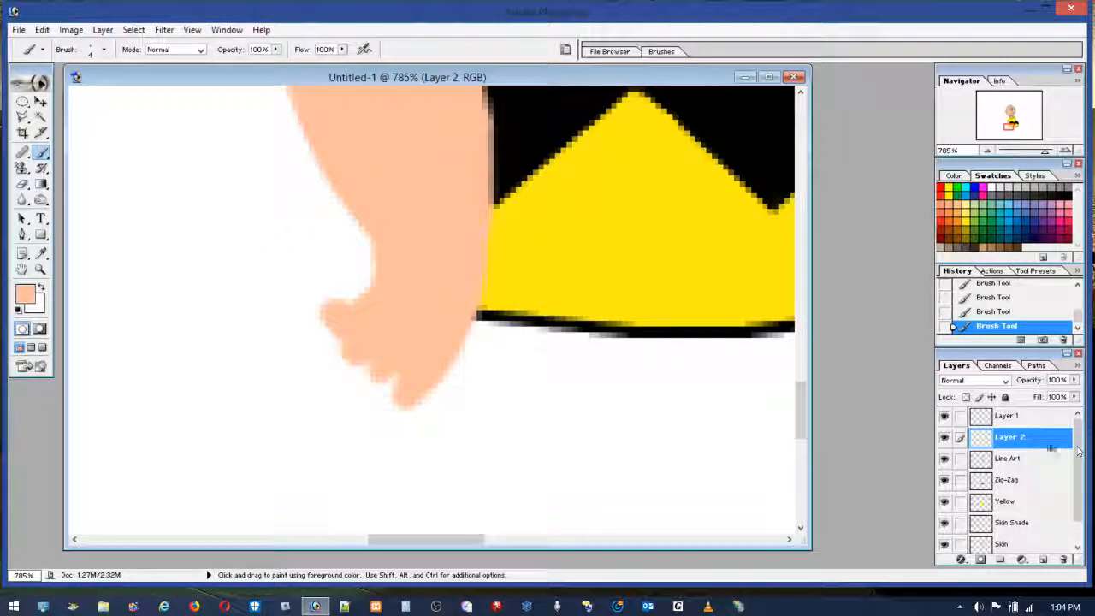
Load the arm and hand on Layer 2 as a selection and set the foreground colour to black.
left_click(1006, 439, "ctrl")
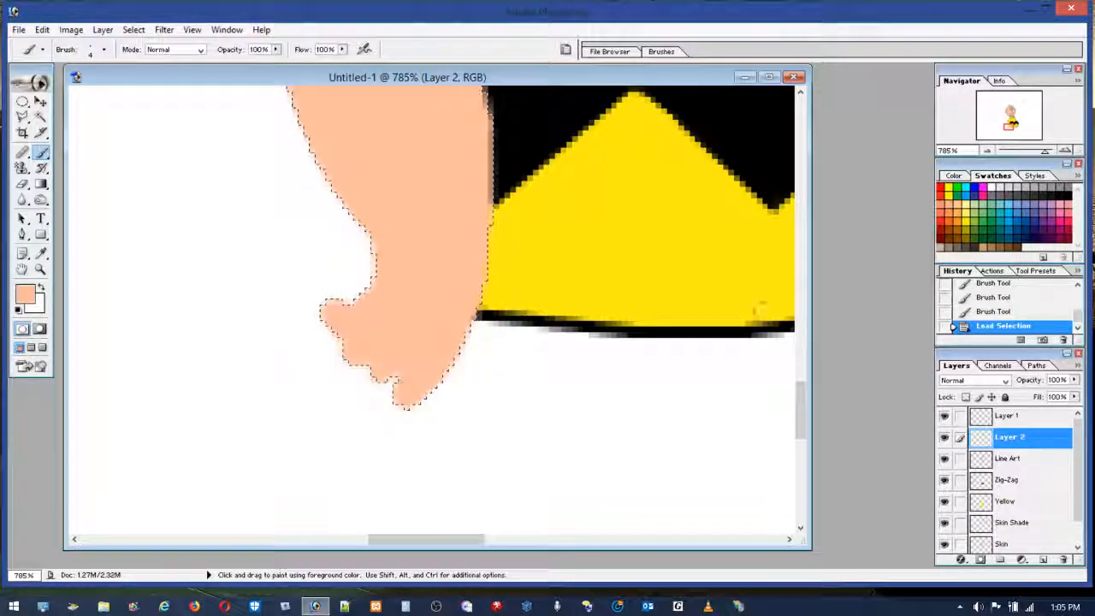
left_click(1063, 194)
left_click_drag(813, 398, 794, 379)
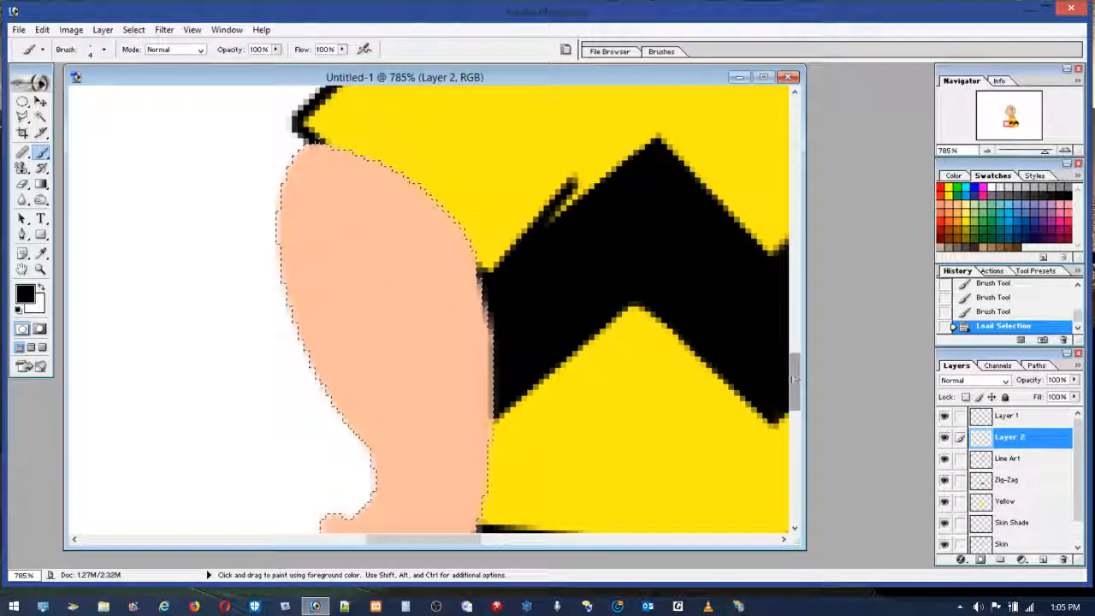
left_click(42, 30)
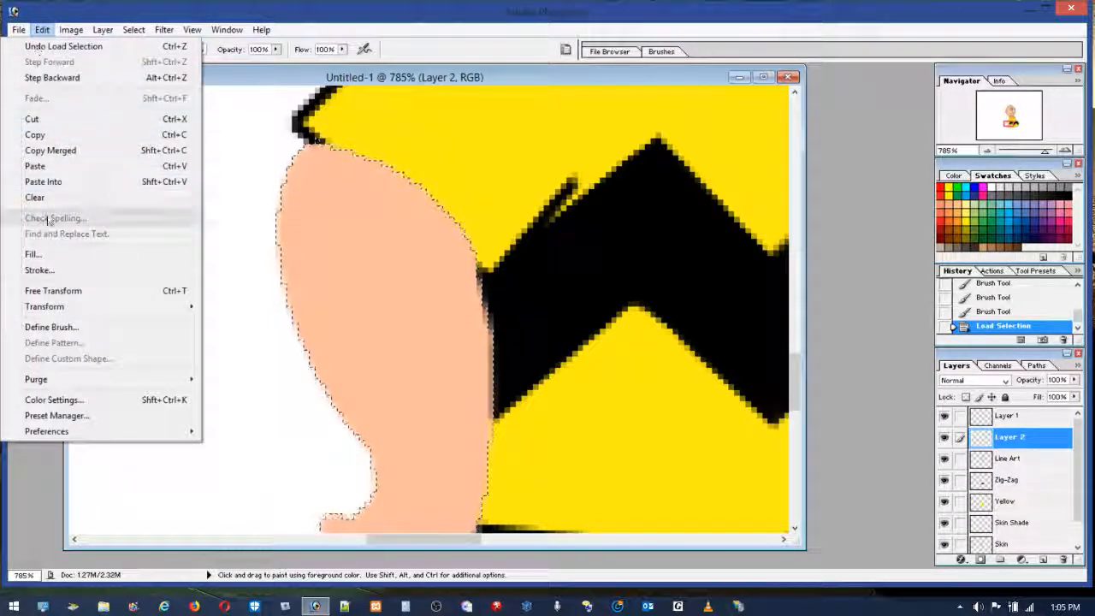
left_click(170, 269)
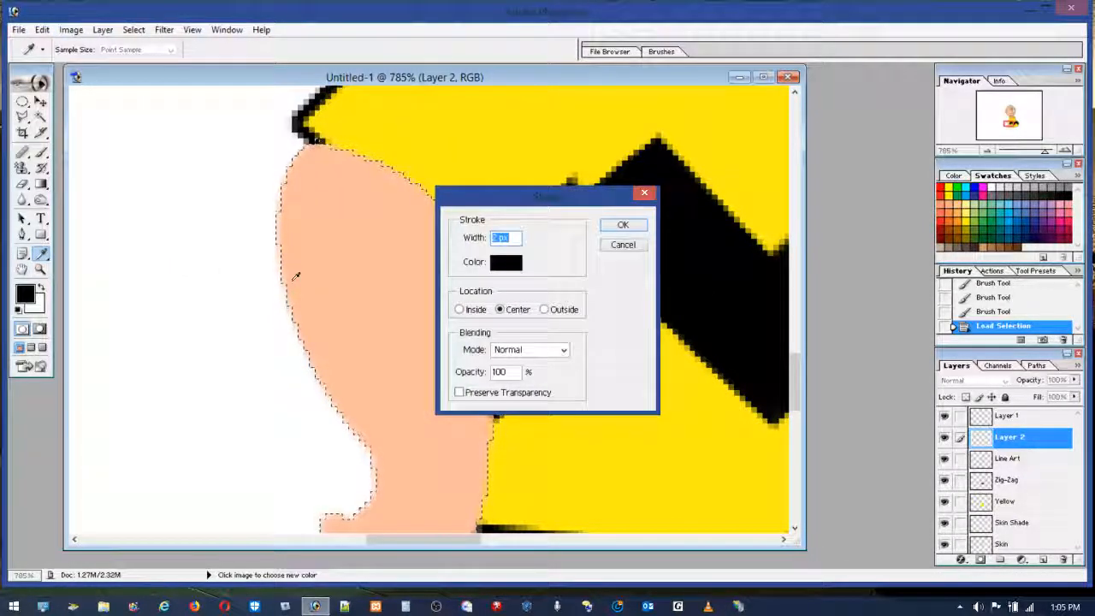
left_click(624, 244)
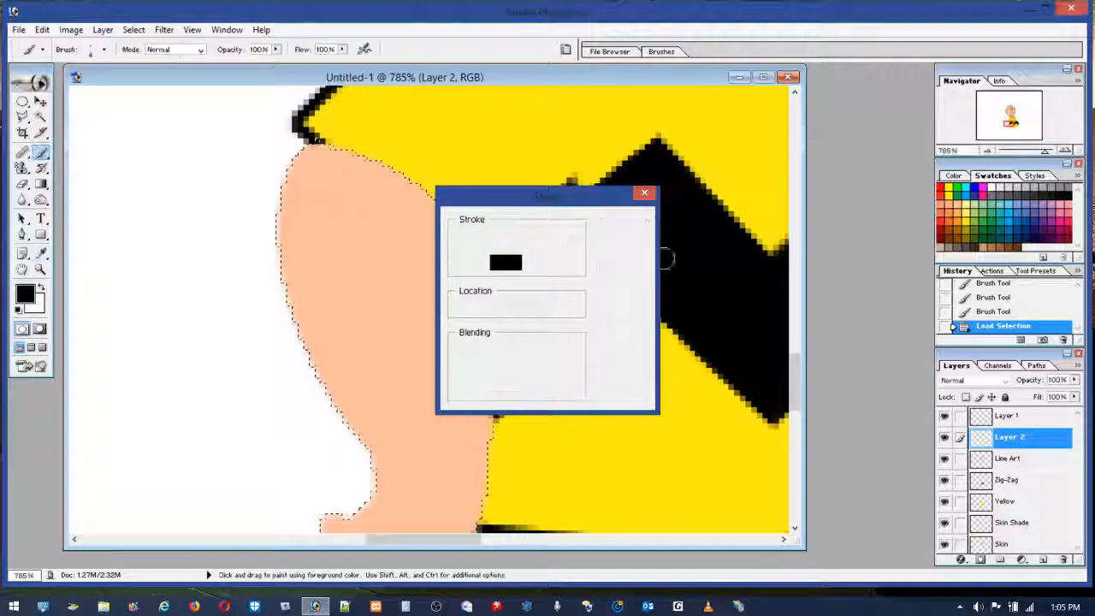
left_click(944, 437)
left_click(944, 437)
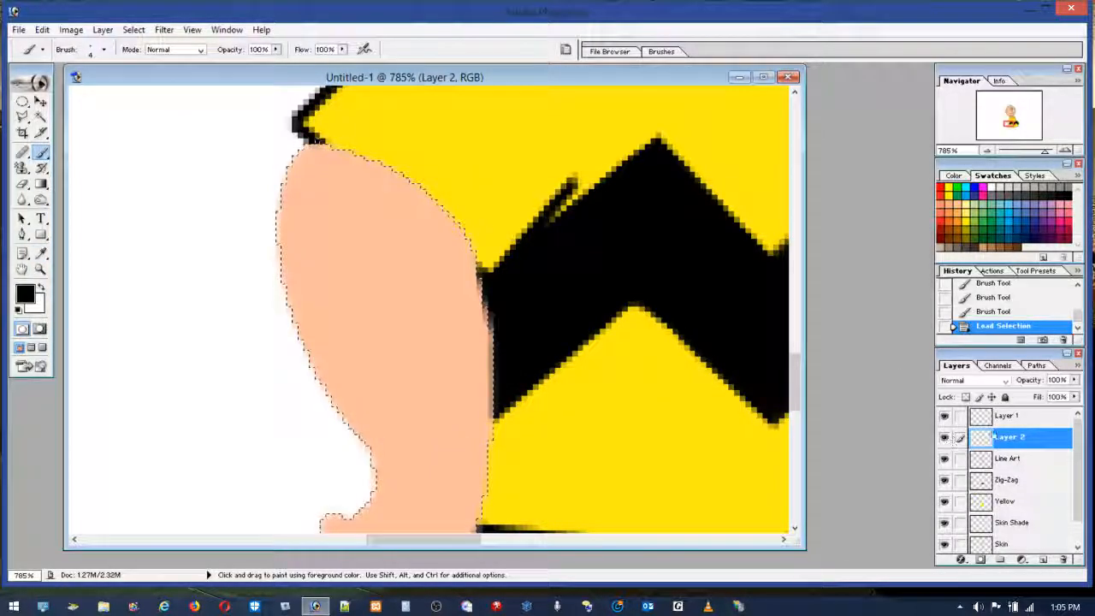
Outline the arm and hand on Layer 1 with a 2 px black centred Stroke at 100% opacity, and deselect.
left_click(1006, 417)
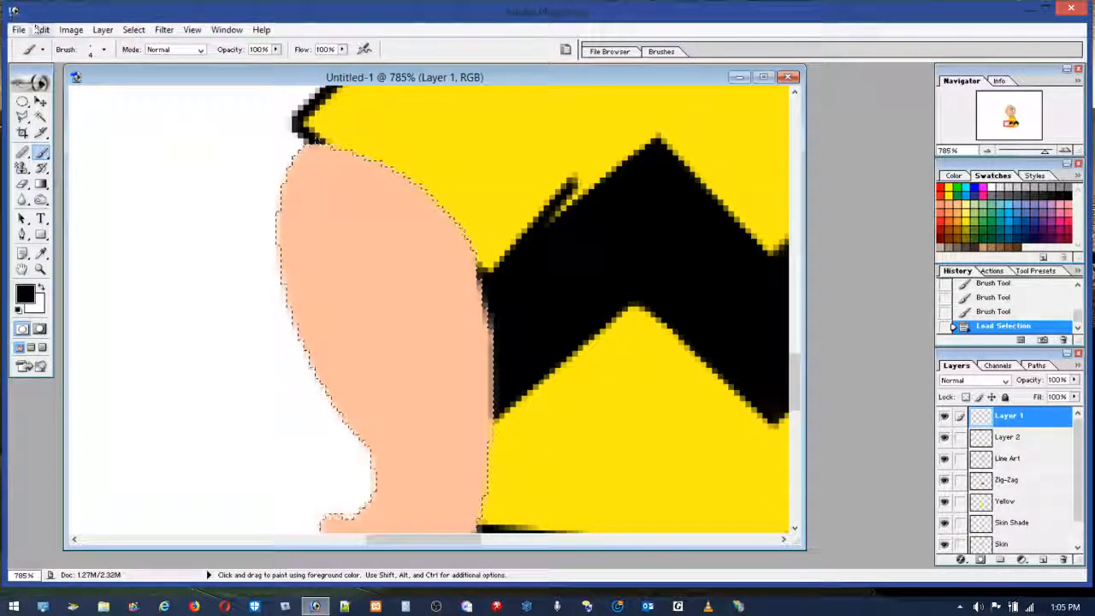
left_click(41, 29)
left_click(41, 270)
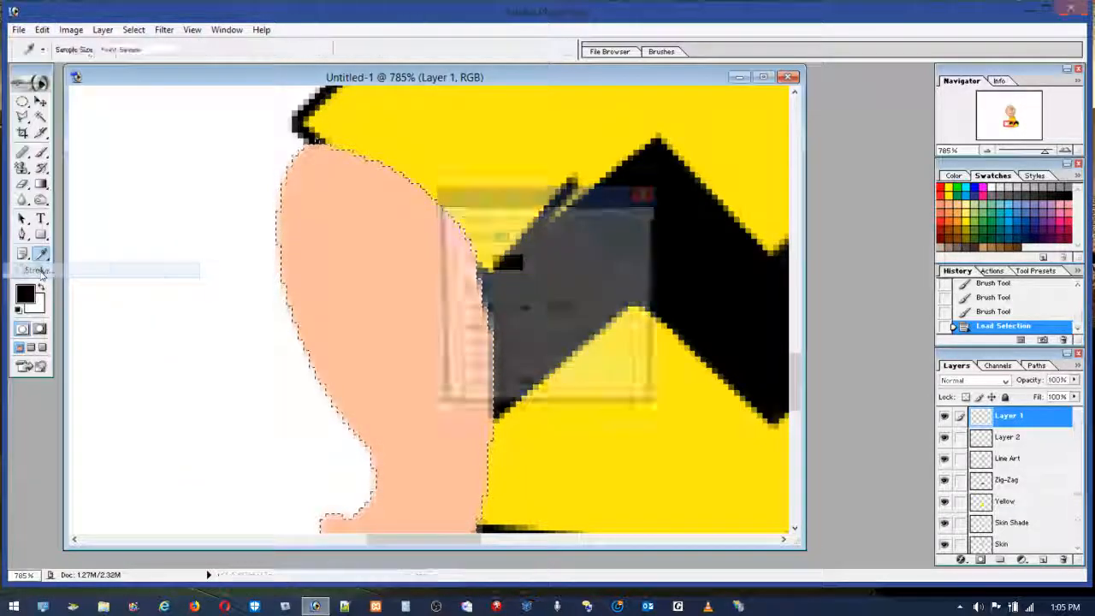
left_click(623, 226)
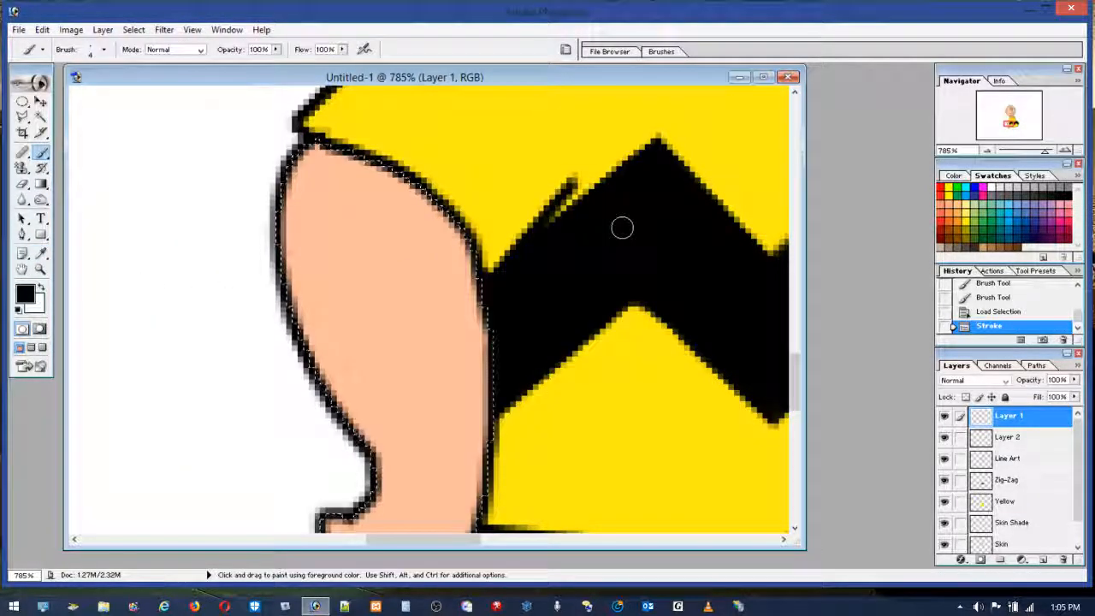
left_click(23, 102)
left_click(447, 164)
Set the brush to 2 px and draw three short black finger-separating lines inward from the hand's outer edge on Layer 1.
left_click_drag(798, 367, 796, 416)
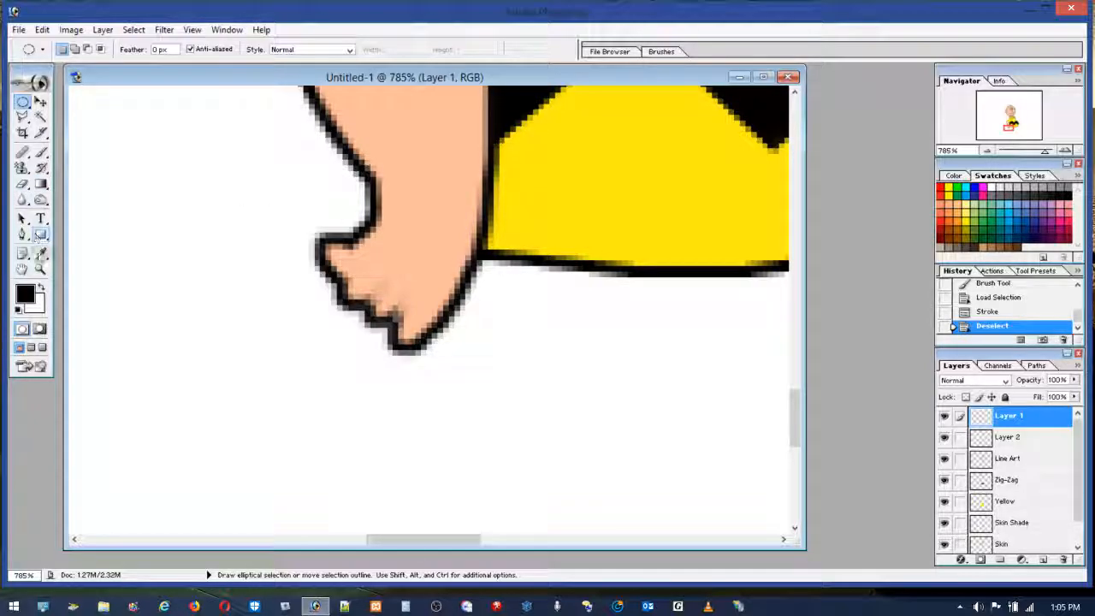
left_click(41, 152)
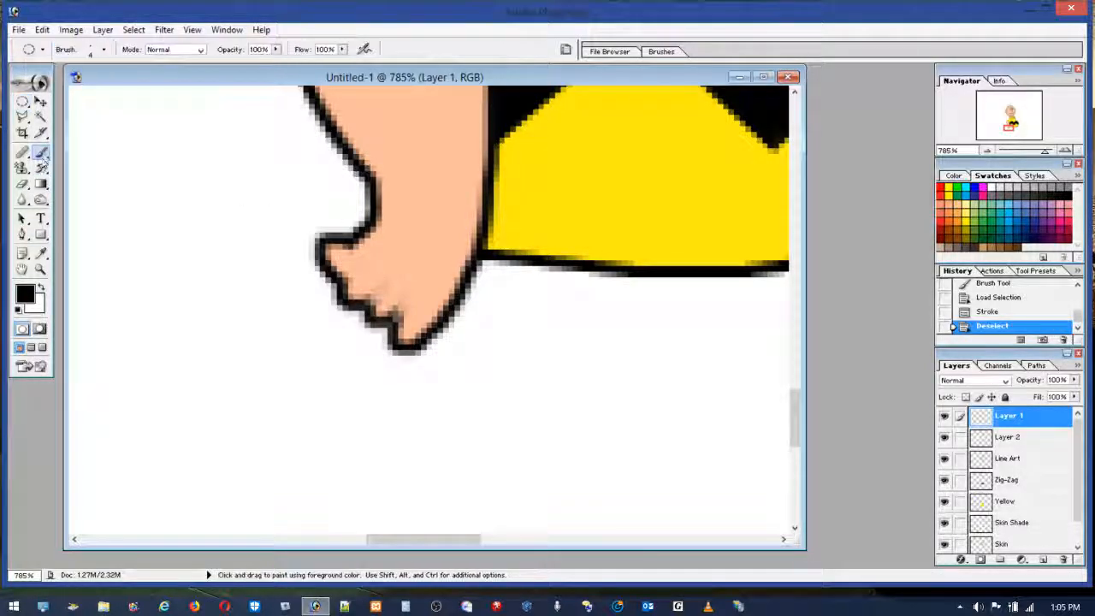
left_click(91, 51)
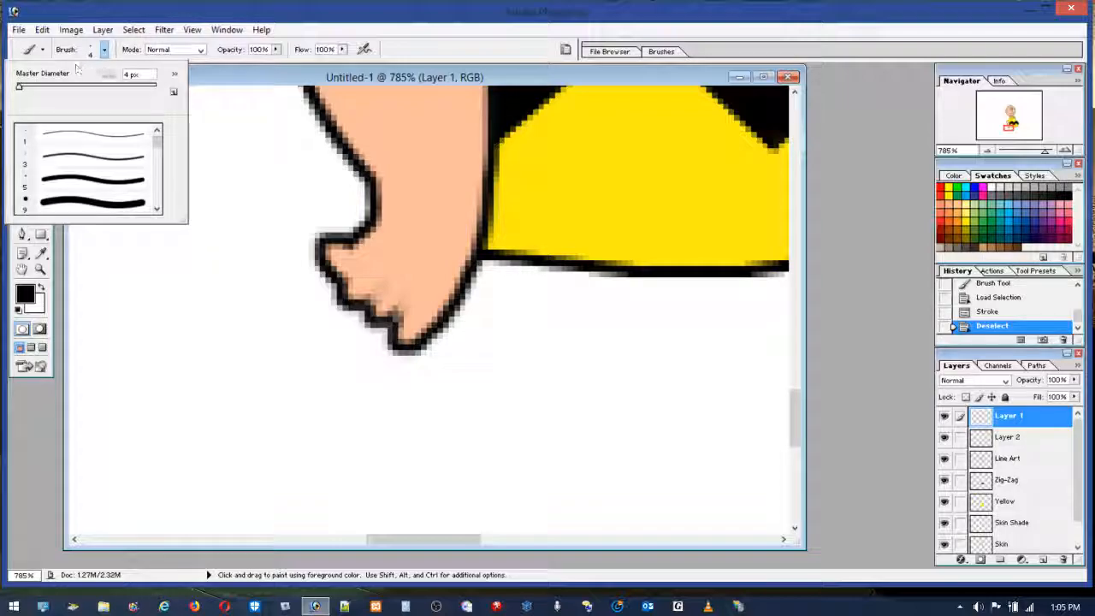
double_click(129, 75)
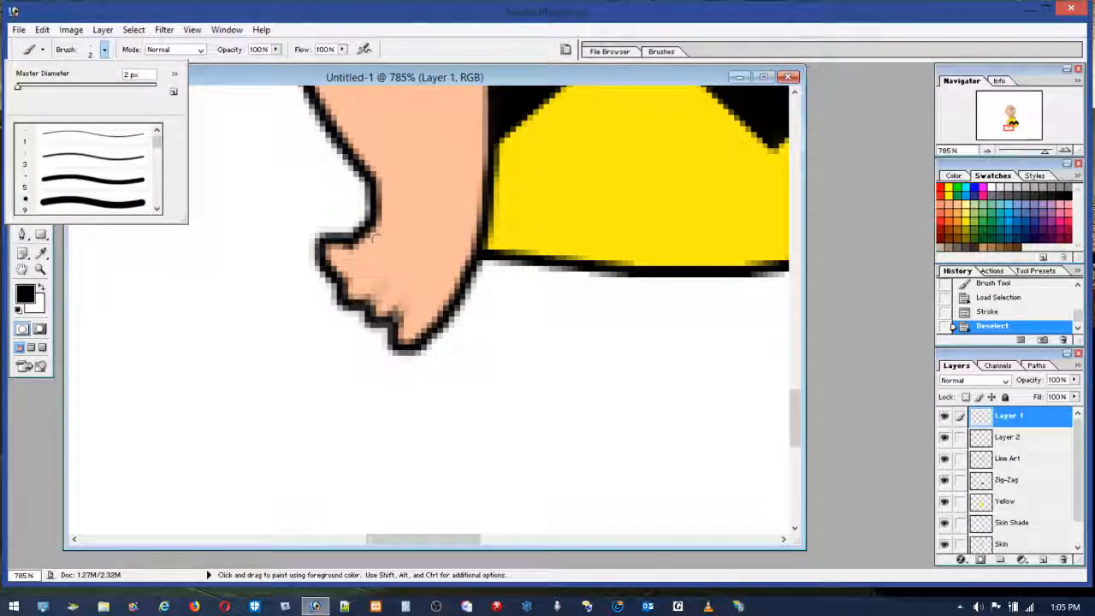
left_click(412, 299)
left_click_drag(412, 299, 390, 317)
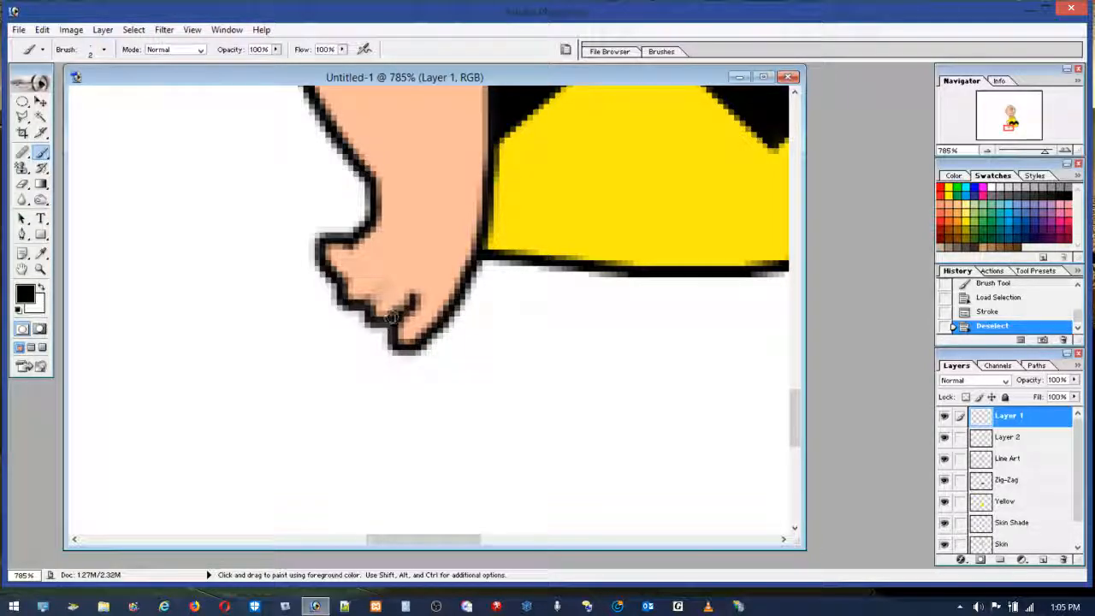
left_click_drag(392, 275, 349, 313)
left_click_drag(364, 261, 329, 283)
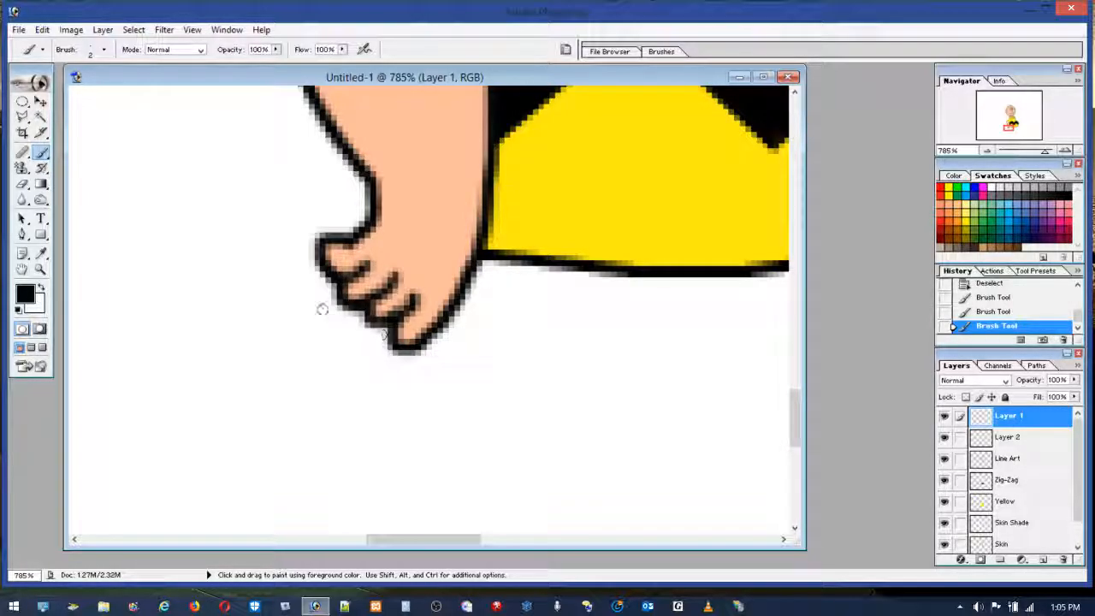
Clean up the outline where the sleeve corner meets the arm with a 4 px Eraser and redraw it with the 2 px black brush.
double_click(40, 271)
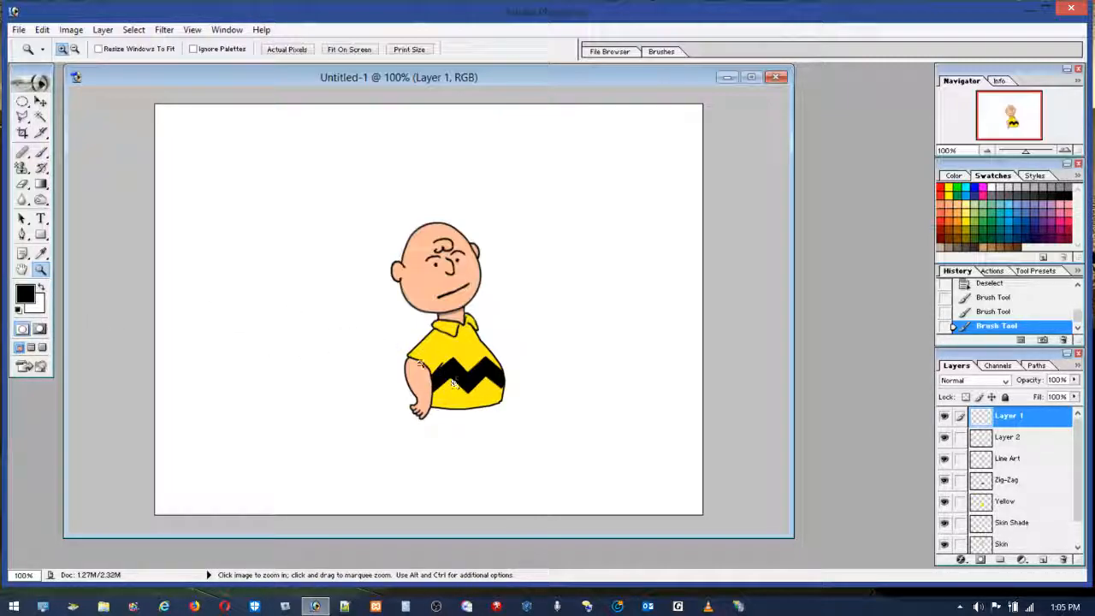
left_click_drag(391, 354, 439, 371)
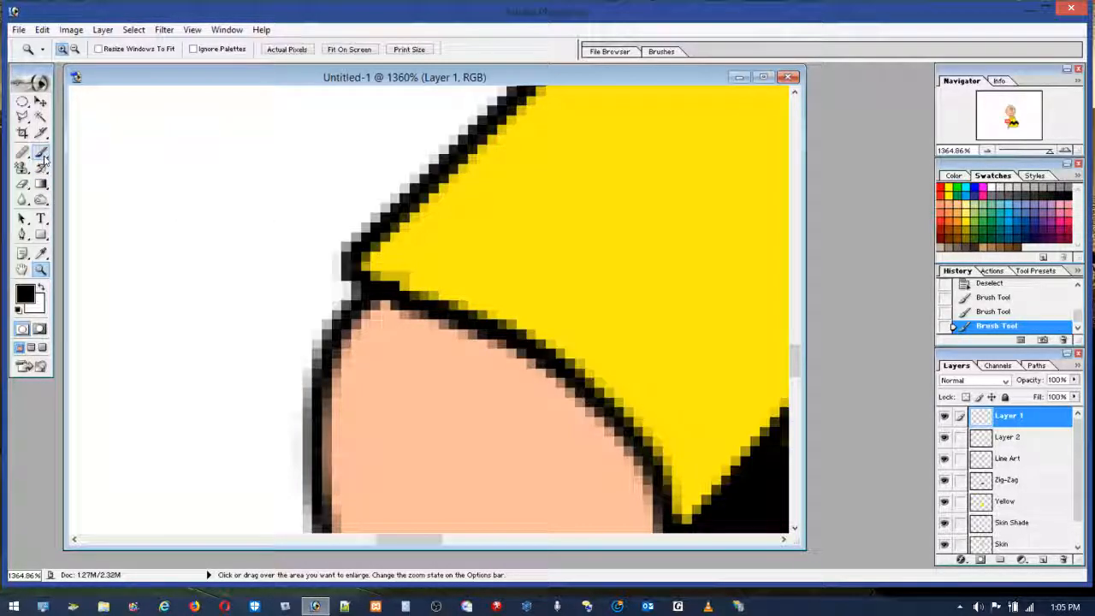
left_click(23, 184)
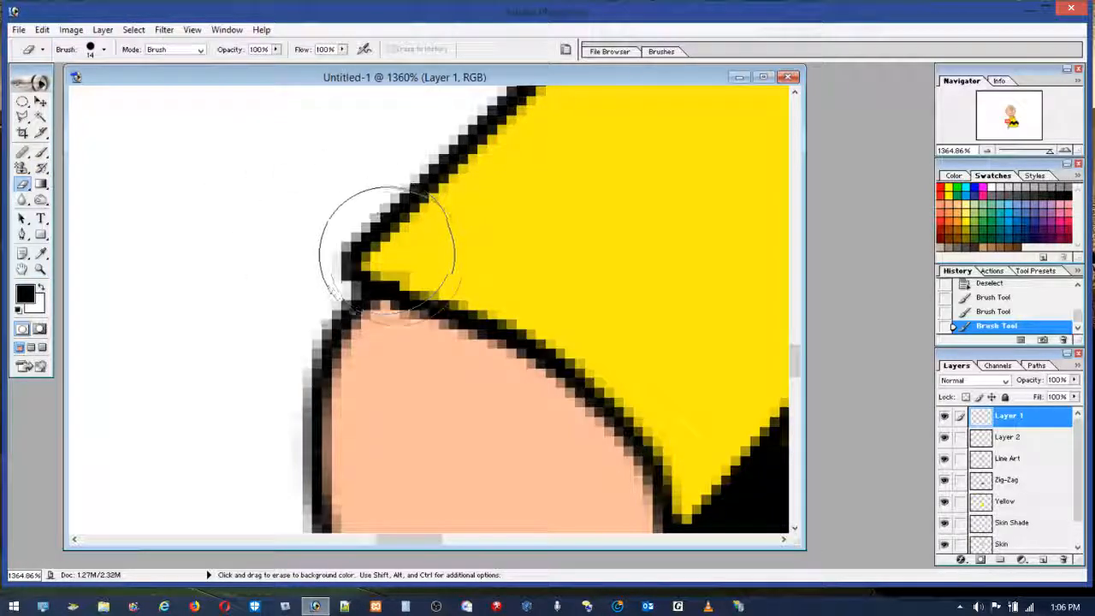
left_click(91, 50)
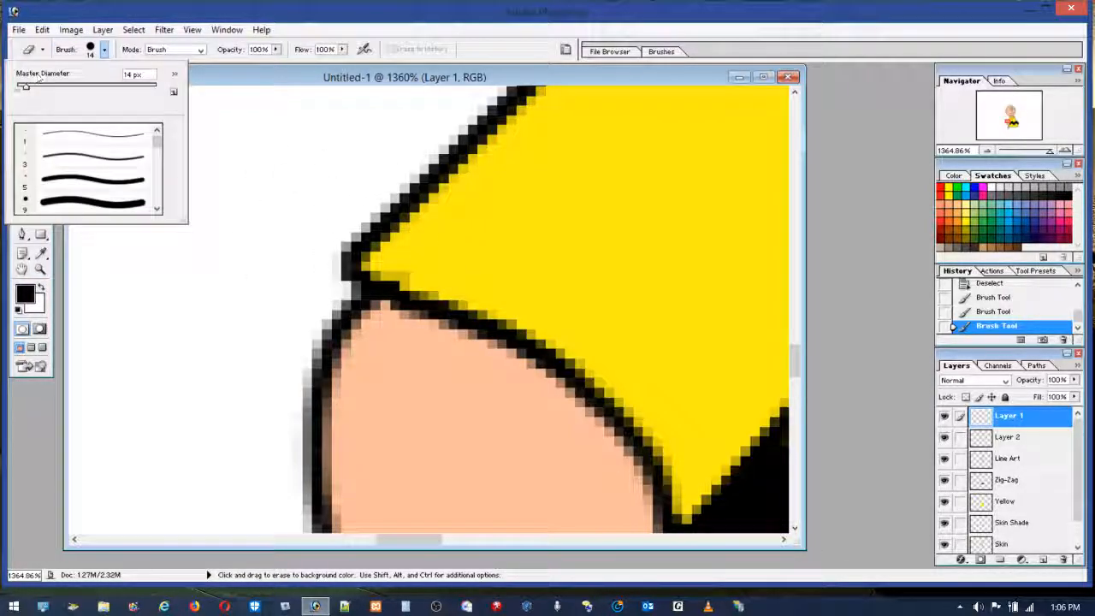
left_click_drag(23, 87, 19, 89)
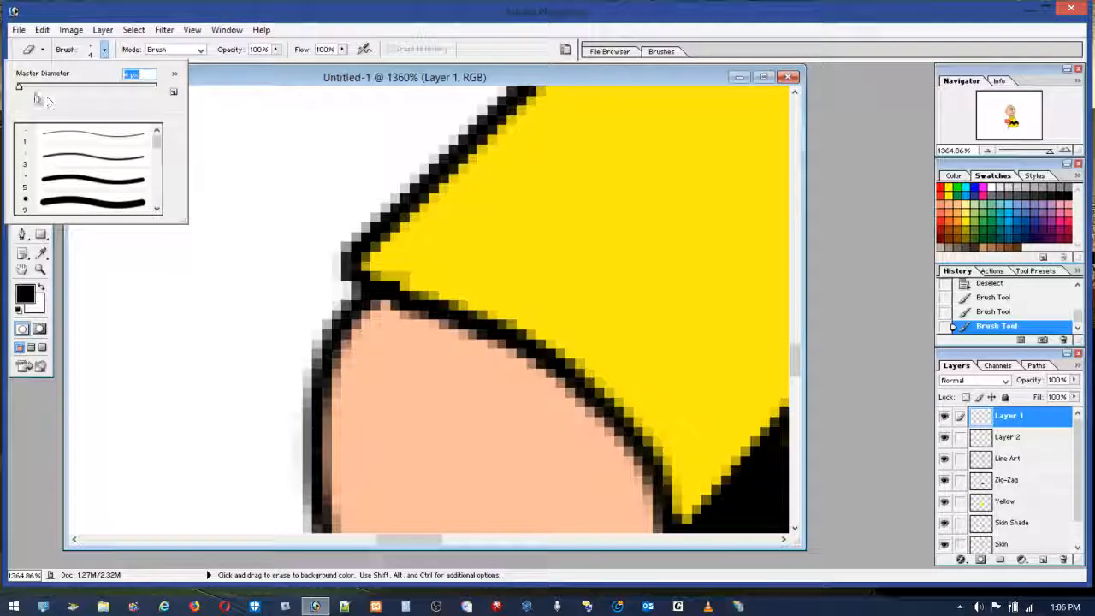
left_click_drag(398, 264, 496, 248)
left_click(41, 152)
left_click_drag(372, 291, 462, 318)
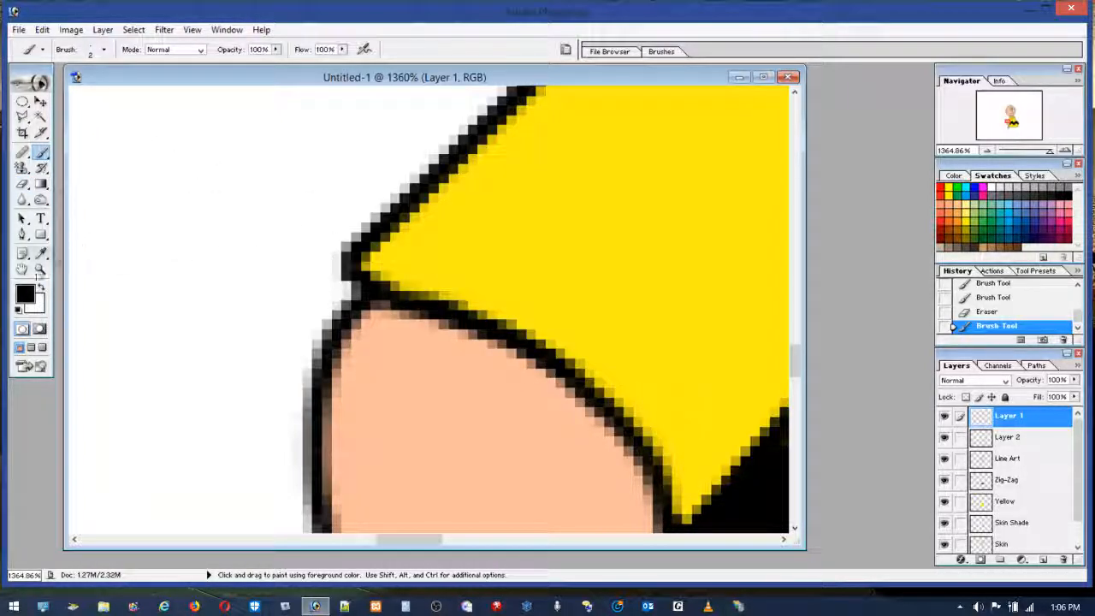
Rename Layer 2, which holds the arm's skin fill, as Arm Skin, checking the layer contents by toggling visibility.
double_click(41, 270)
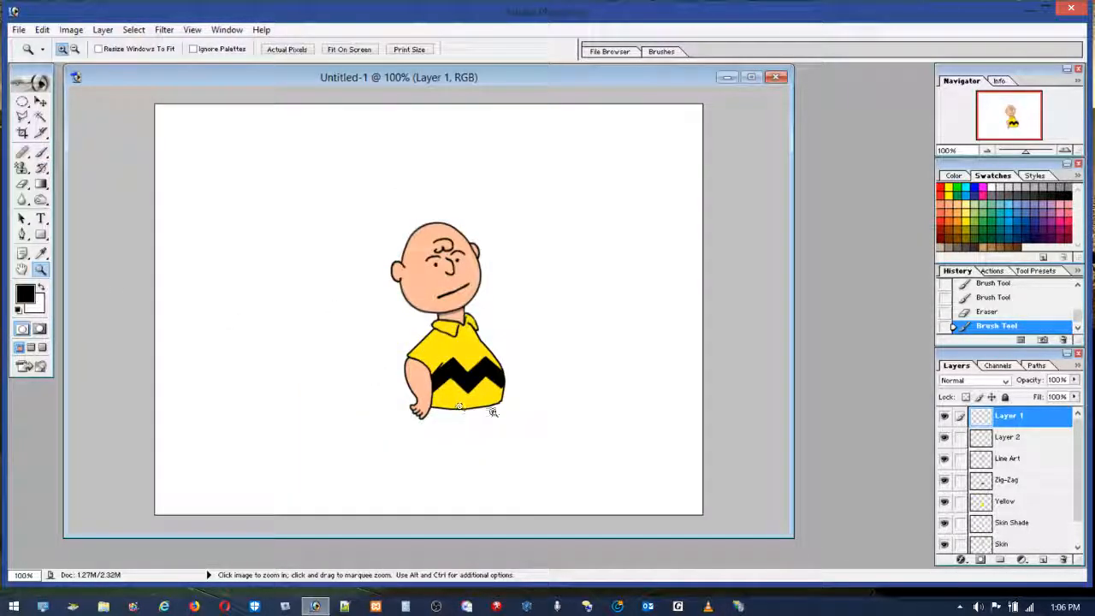
left_click(945, 437)
left_click(944, 417)
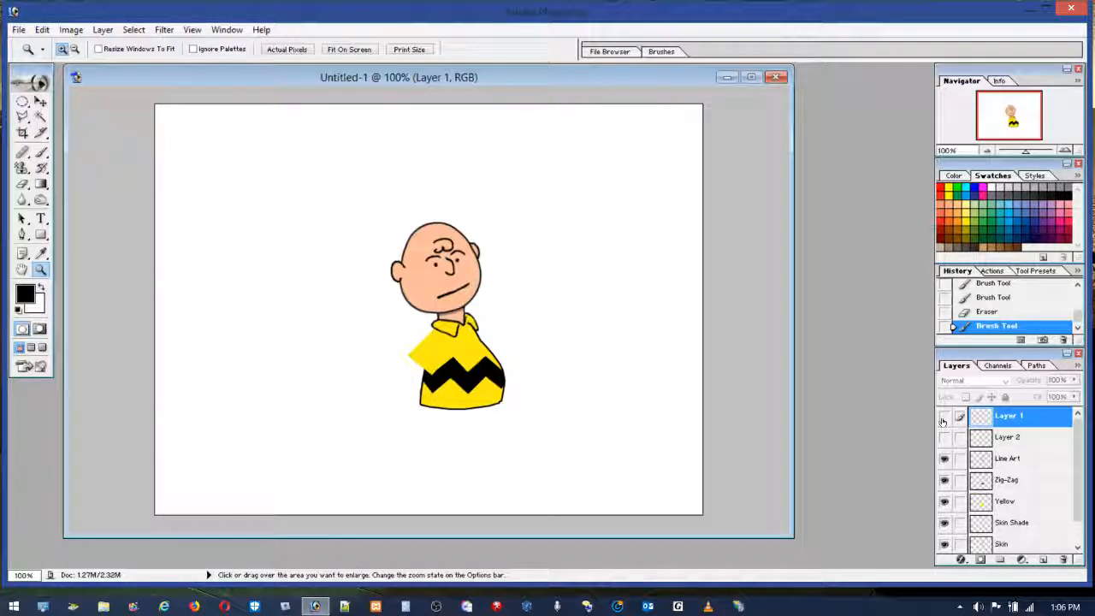
double_click(1017, 440)
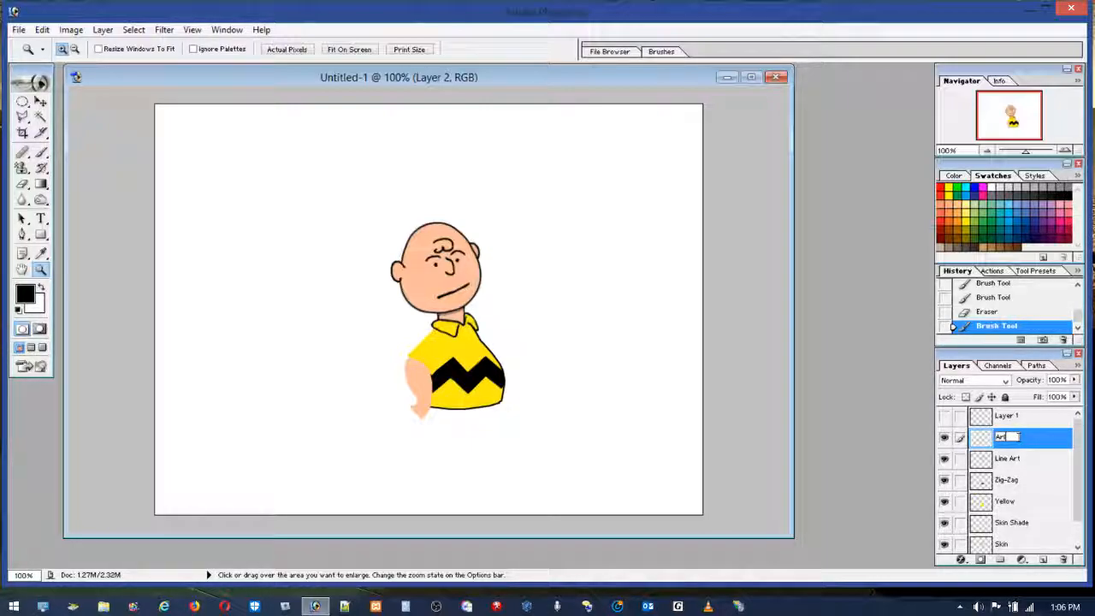
type("Arm Skin")
Rename Layer 1, which holds the black arm and hand outline, as Arm LineArt.
double_click(1006, 415)
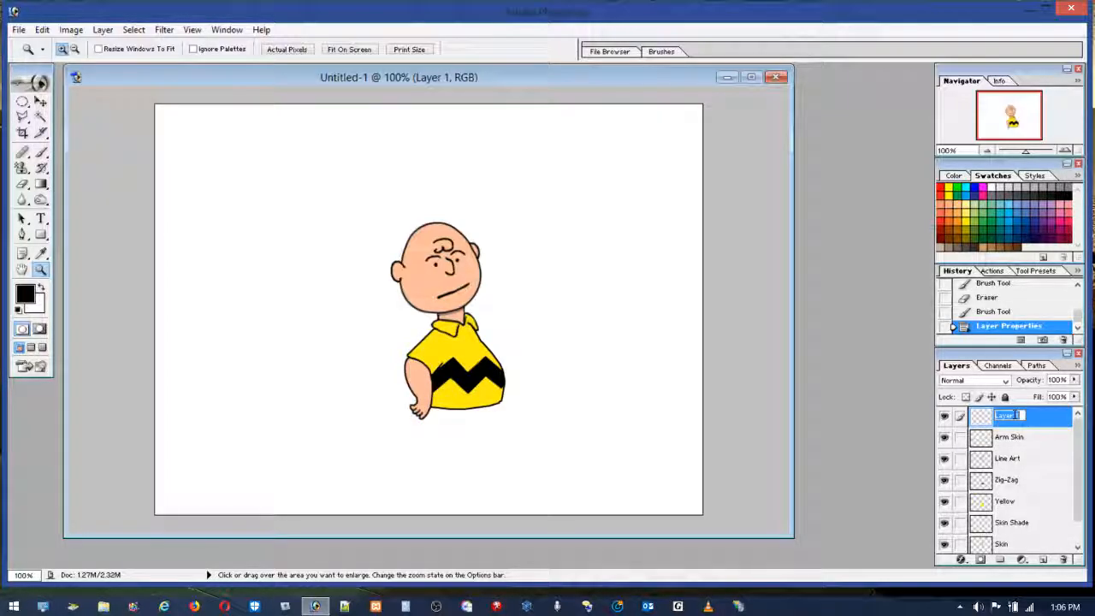
left_click(944, 418)
left_click(944, 419)
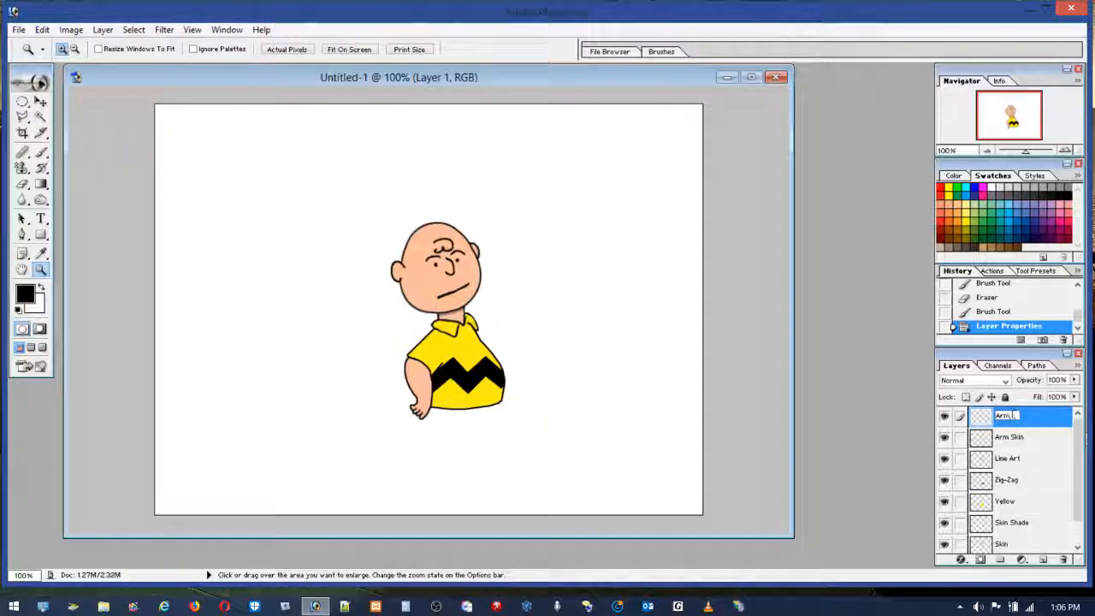
type("ne")
key("BackSpace")
type("Art")
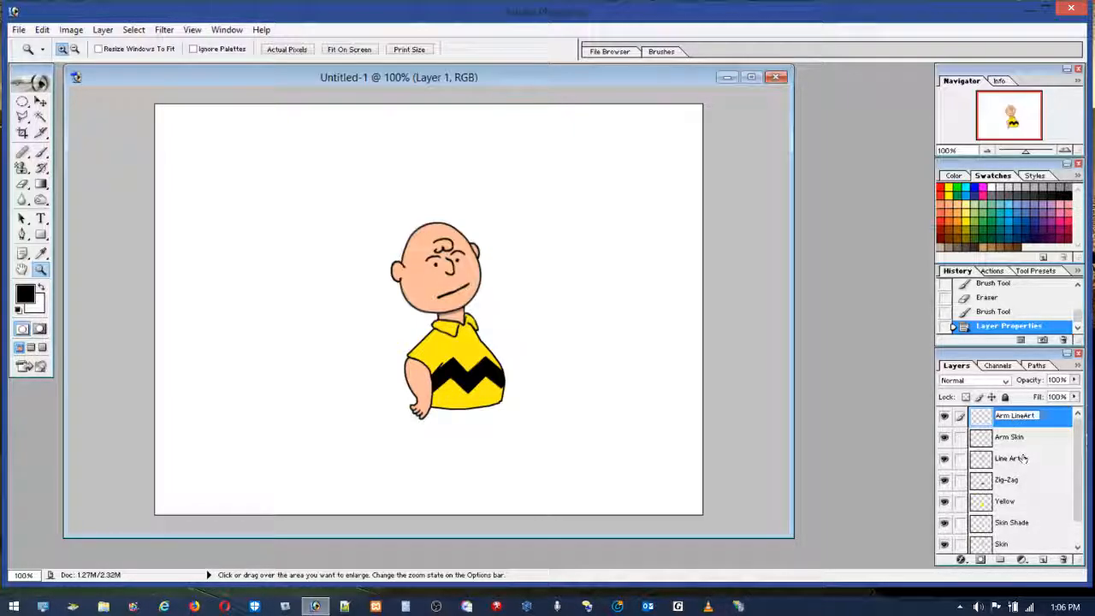
Make Arm Skin the active layer and hide both the Arm LineArt and Arm Skin layers.
left_click(1007, 438)
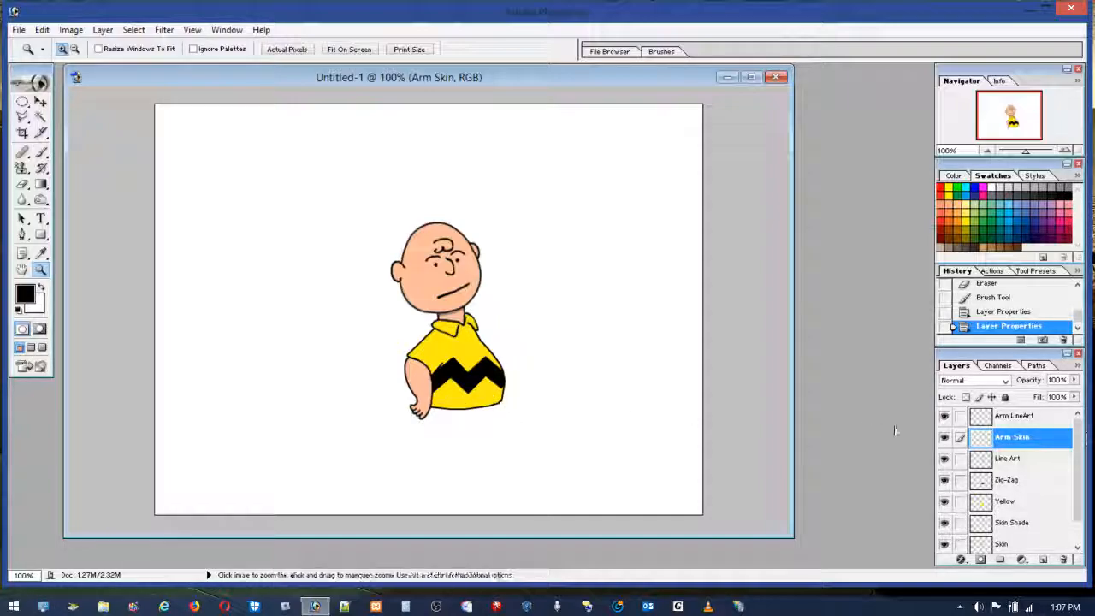
left_click(944, 416)
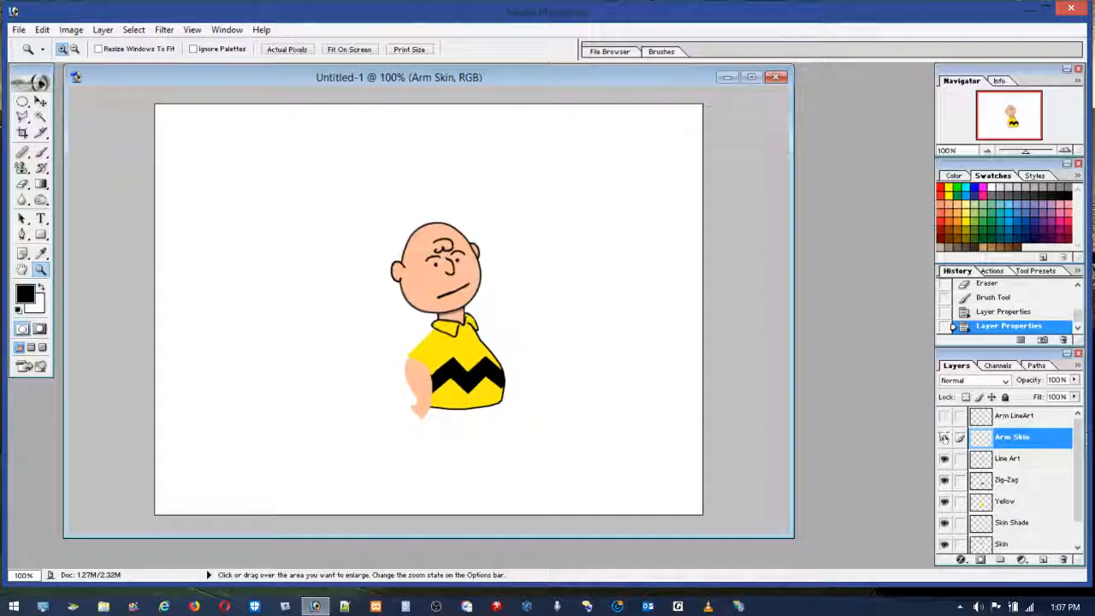
left_click(944, 437)
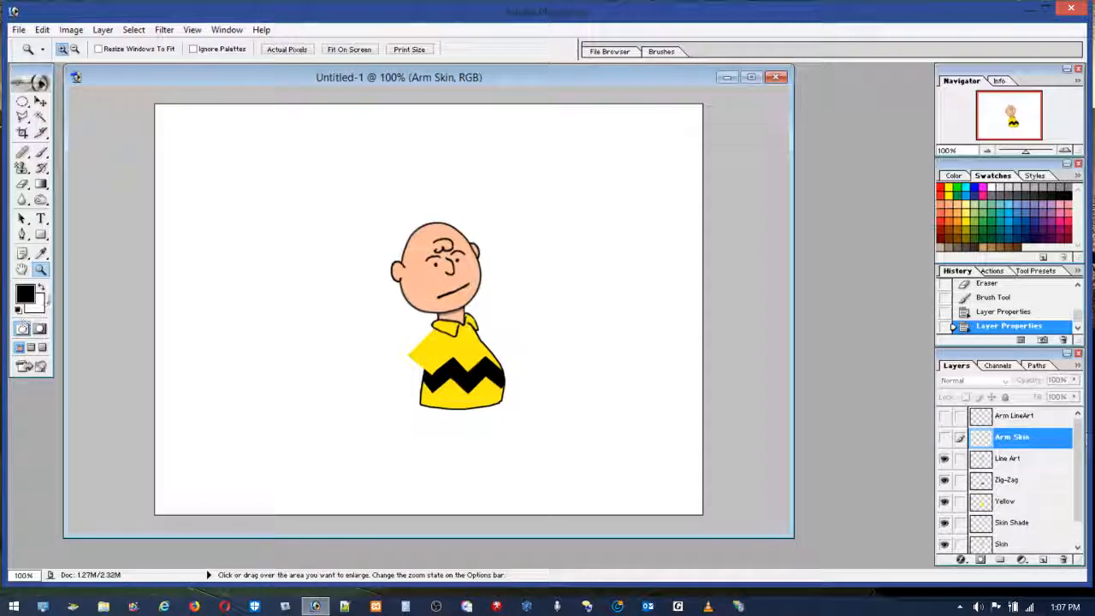
Outline the area beneath the shirt's hem with the Polygonal Lasso, starting at the hem's outer corner below the sleeve and going downward.
left_click_drag(379, 350, 527, 452)
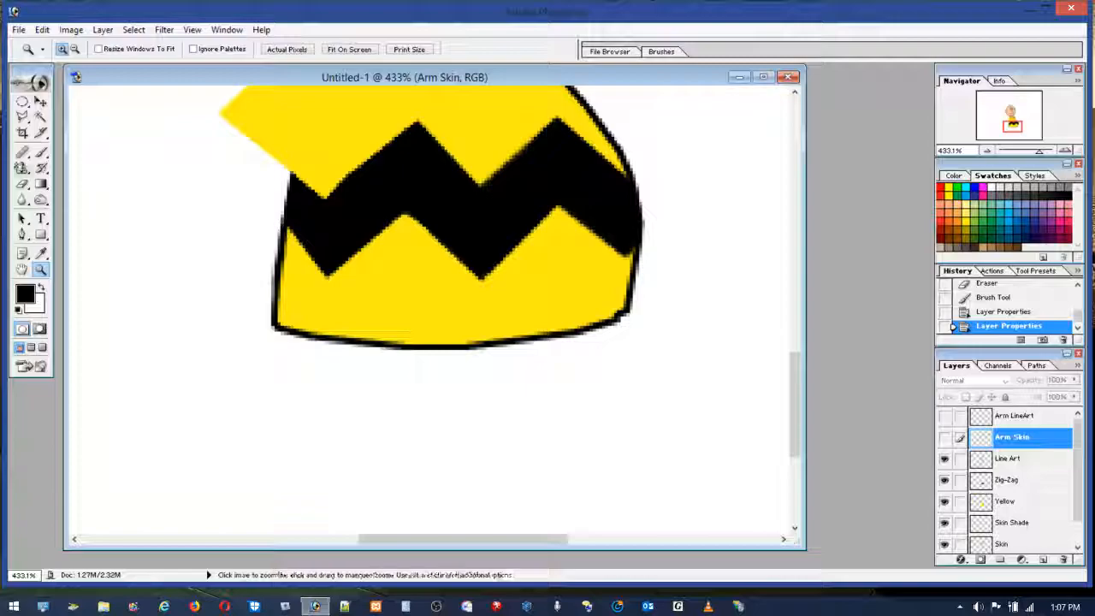
left_click(22, 118)
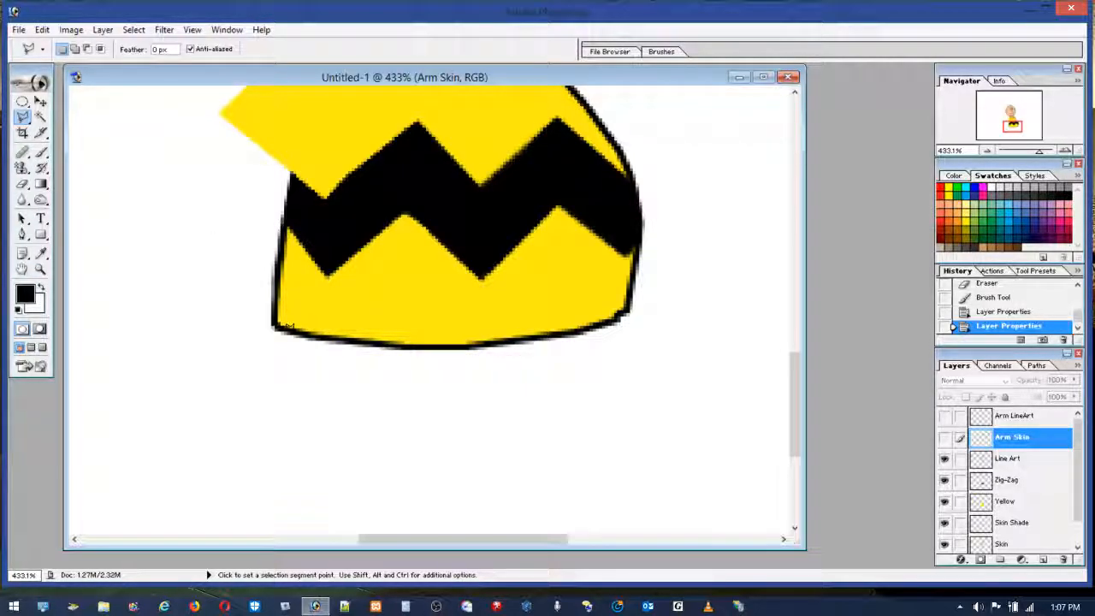
left_click(285, 335)
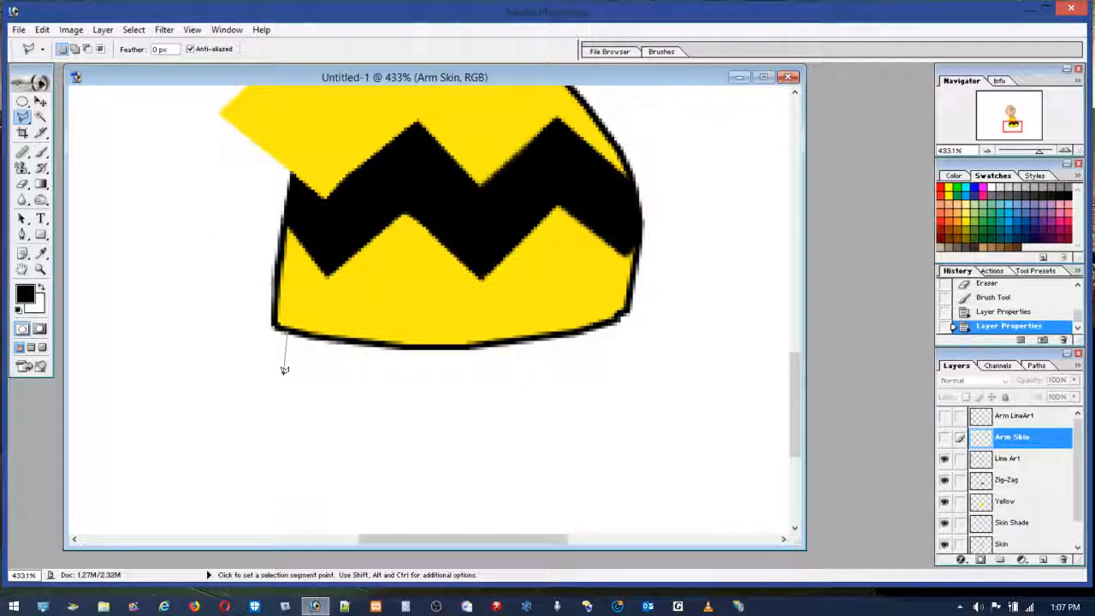
left_click(285, 376)
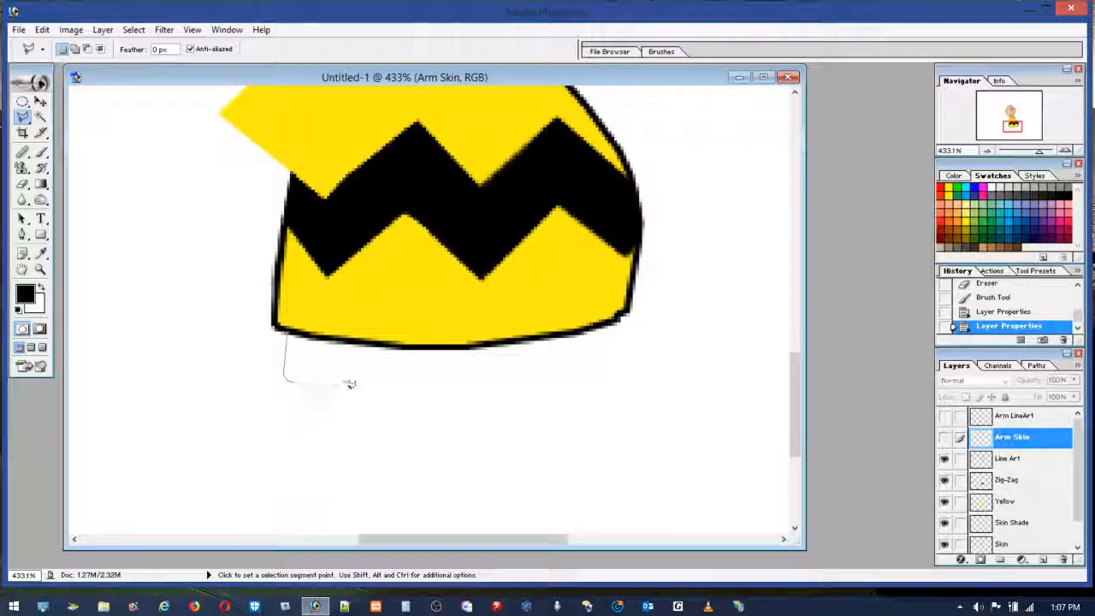
Outline a curved waistband area directly beneath the yellow shirt's lower edge with the Polygonal Lasso.
left_click(391, 397)
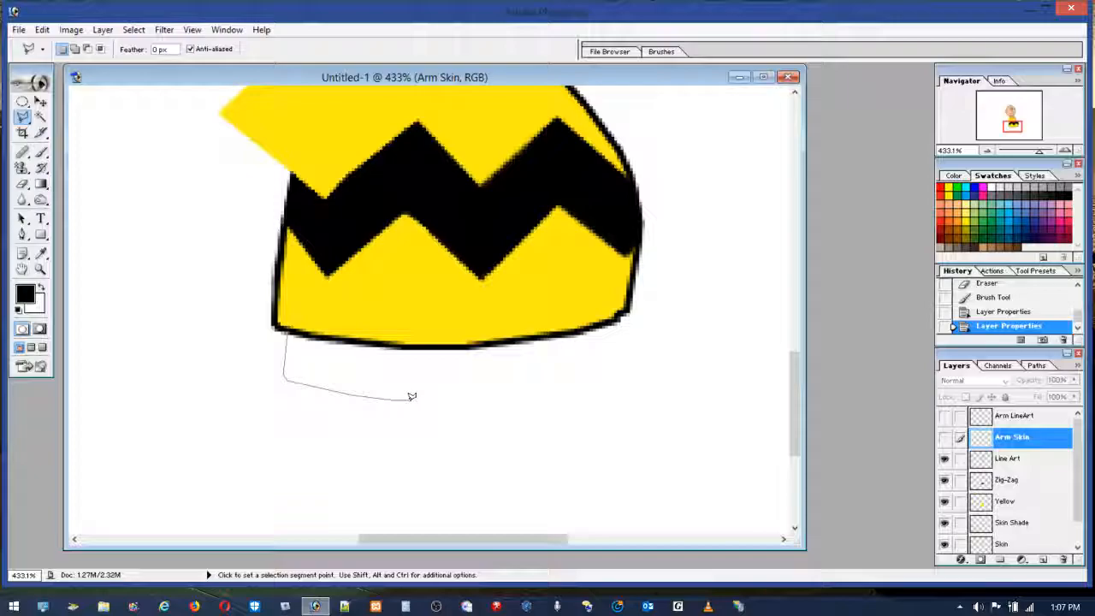
left_click(485, 395)
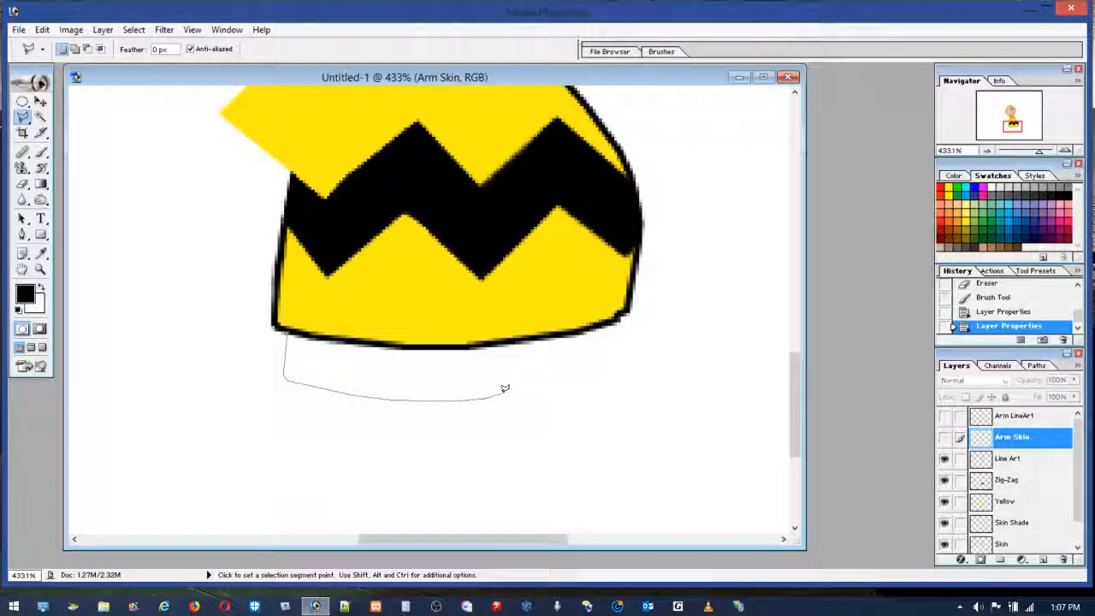
left_click(562, 377)
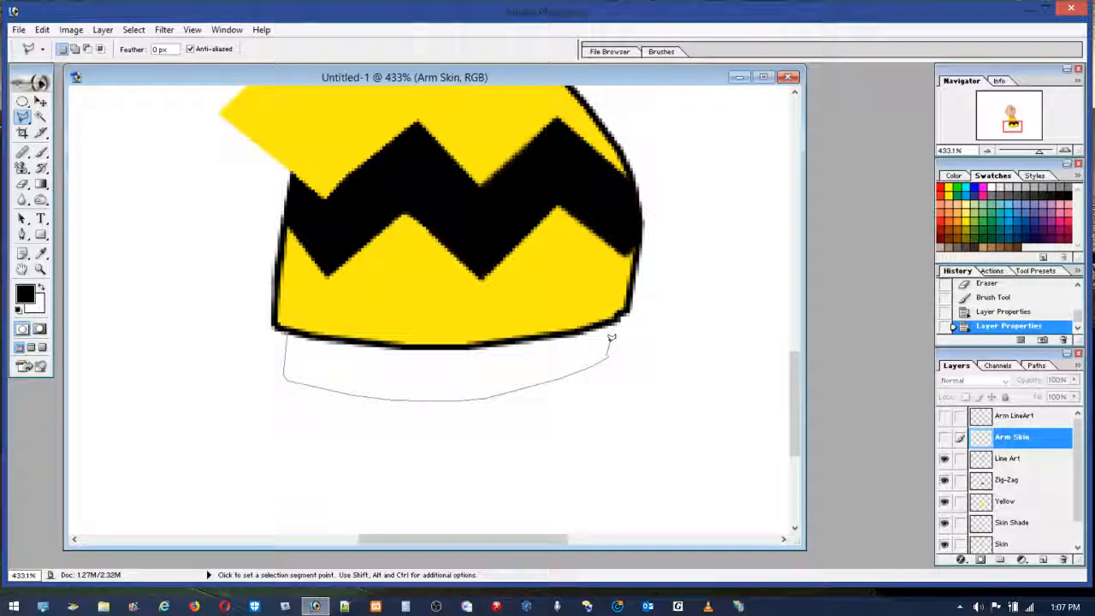
left_click(610, 358)
left_click(563, 330)
left_click(494, 342)
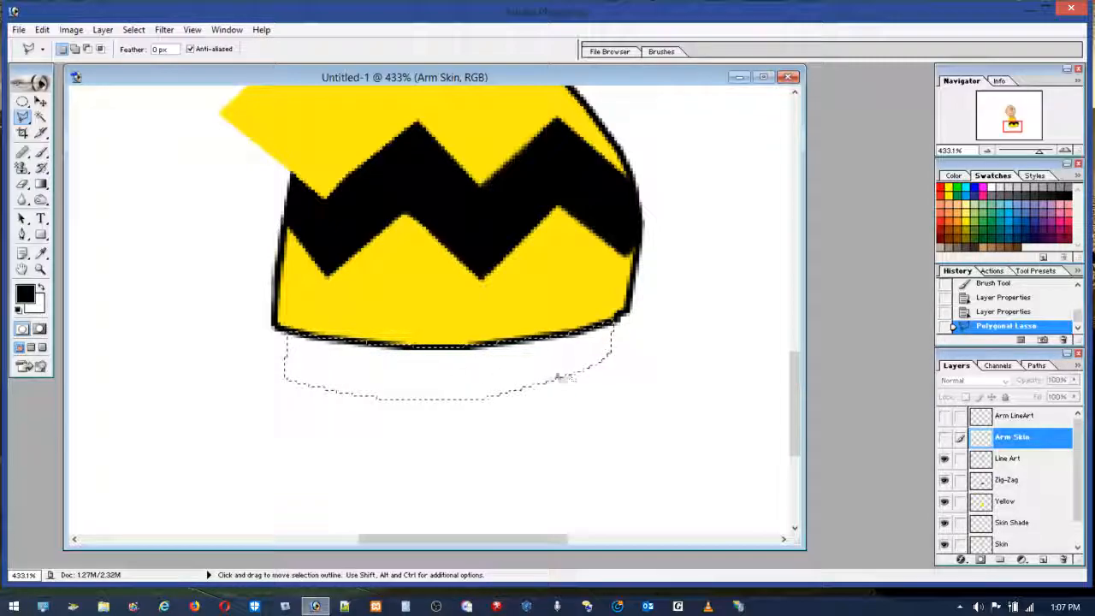
Fill the waistband selection with the black foreground color on the Line Art layer and deselect it.
left_click(40, 30)
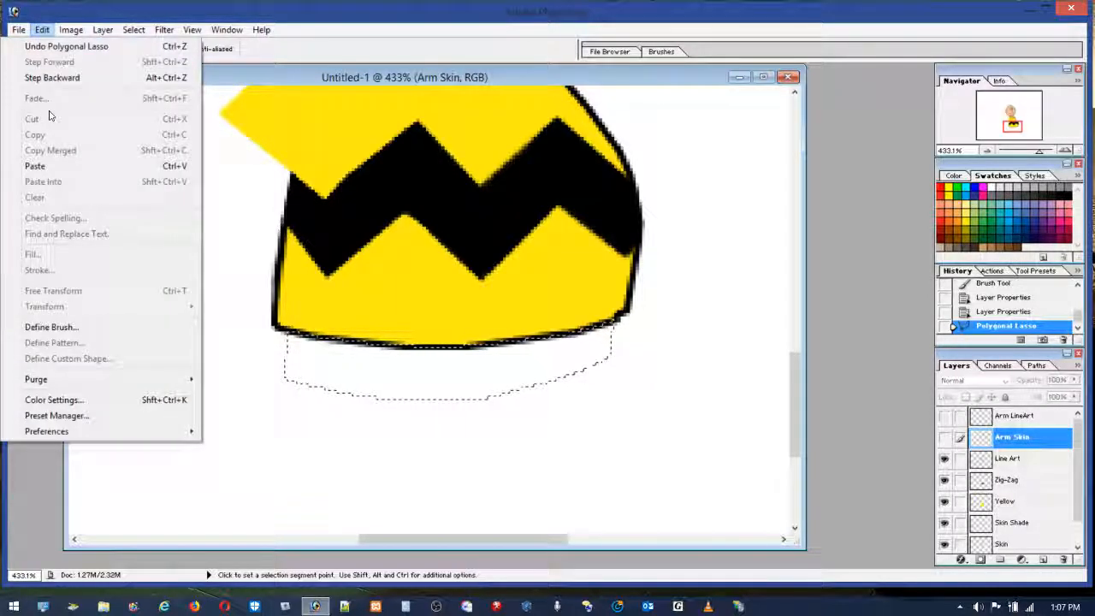
left_click(419, 53)
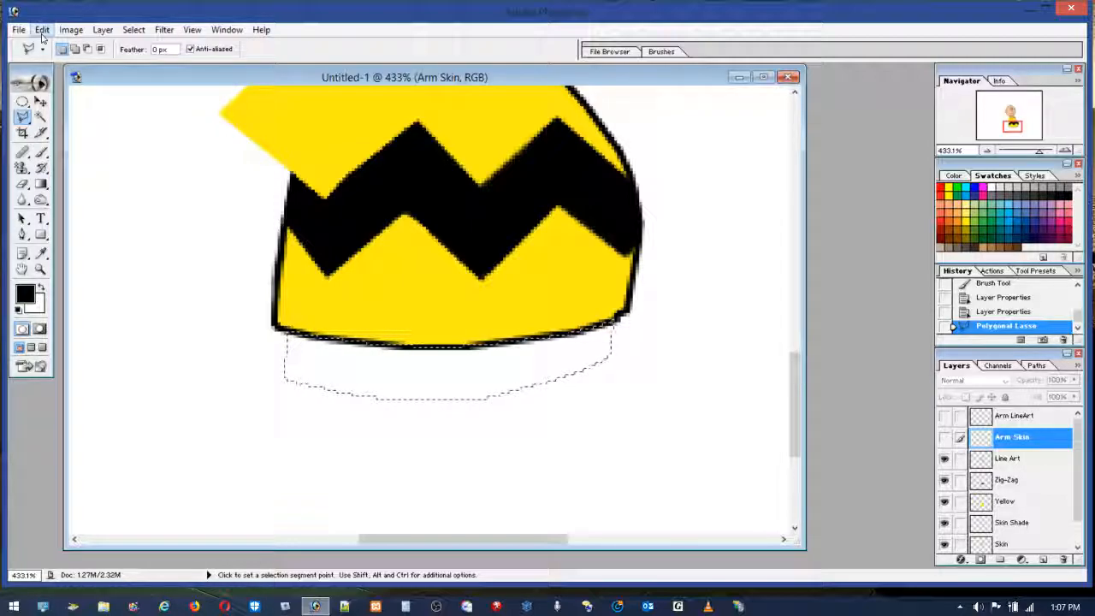
left_click(1023, 459)
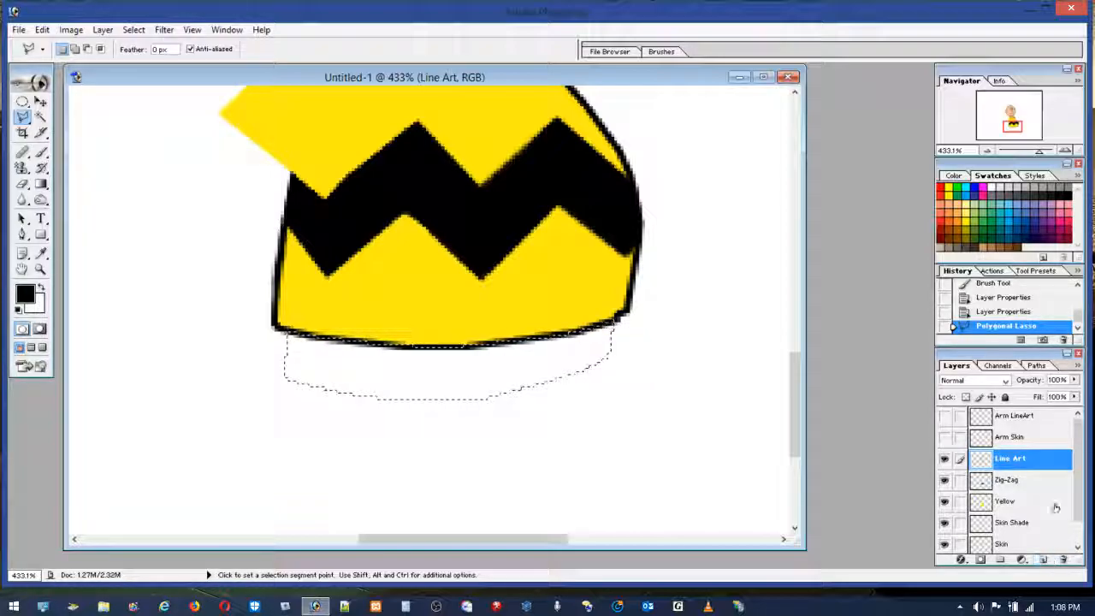
left_click_drag(1079, 490, 1083, 510)
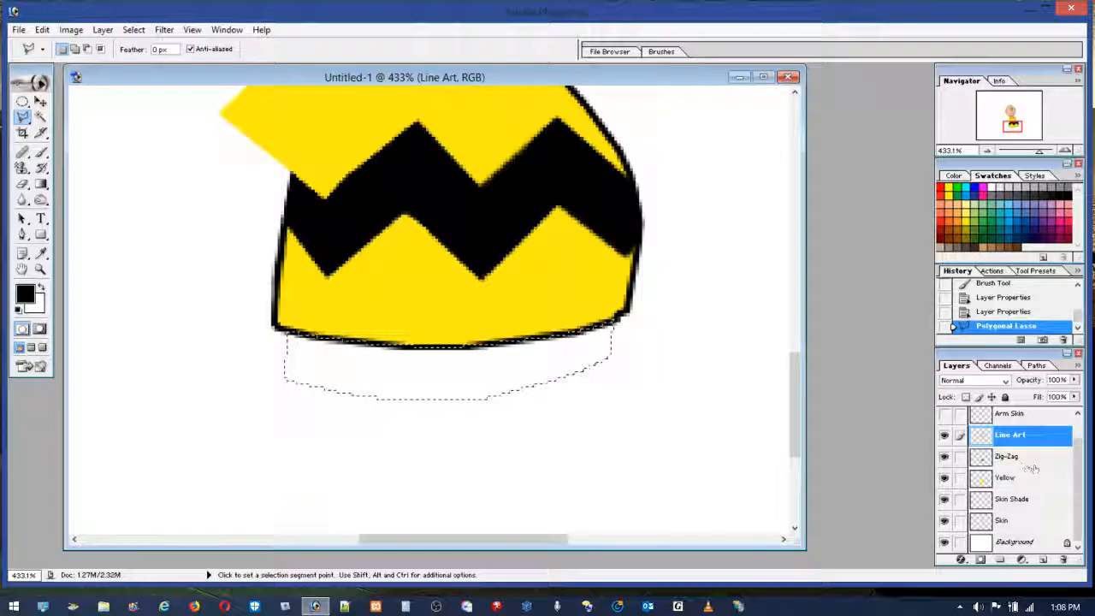
left_click(42, 29)
left_click(32, 254)
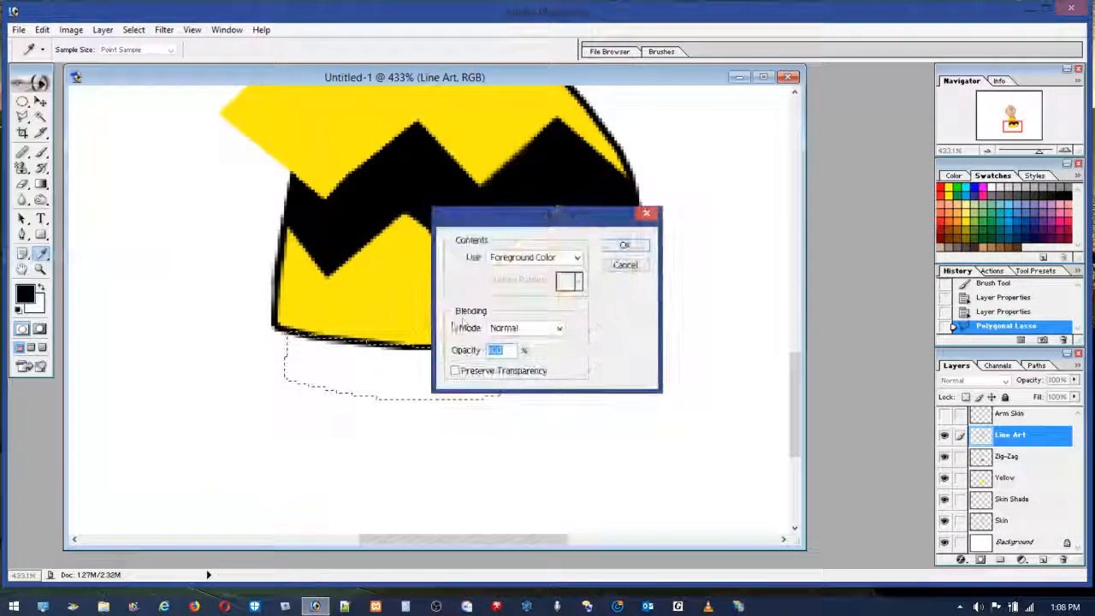
left_click(625, 245)
key("l")
key("ctrl+d")
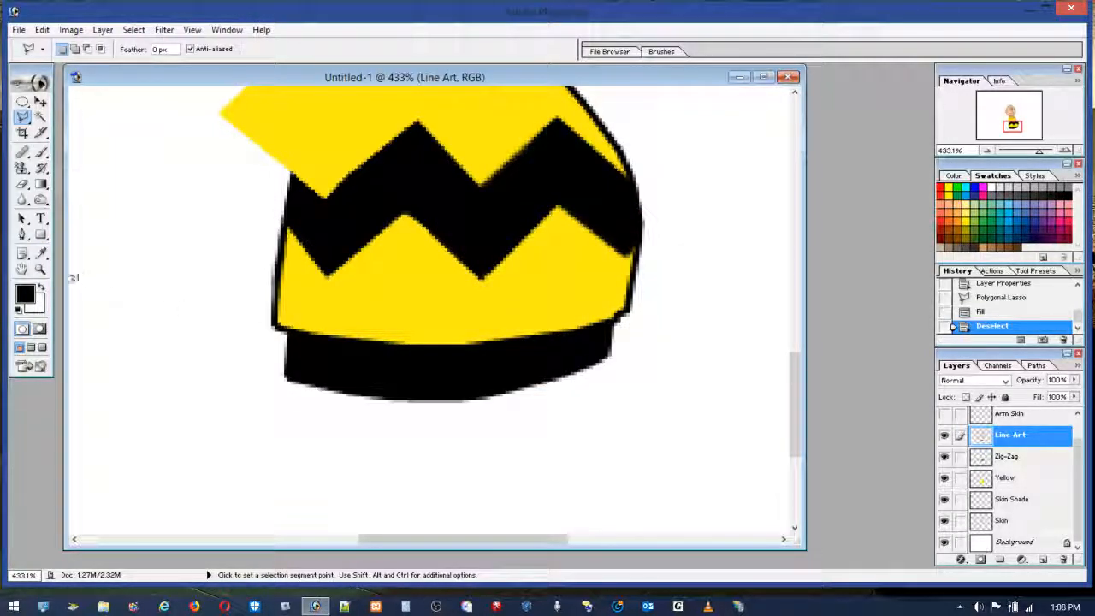
Show the Arm Skin and Arm LineArt layers to check the arm against the waistband, and hide both again.
double_click(40, 269)
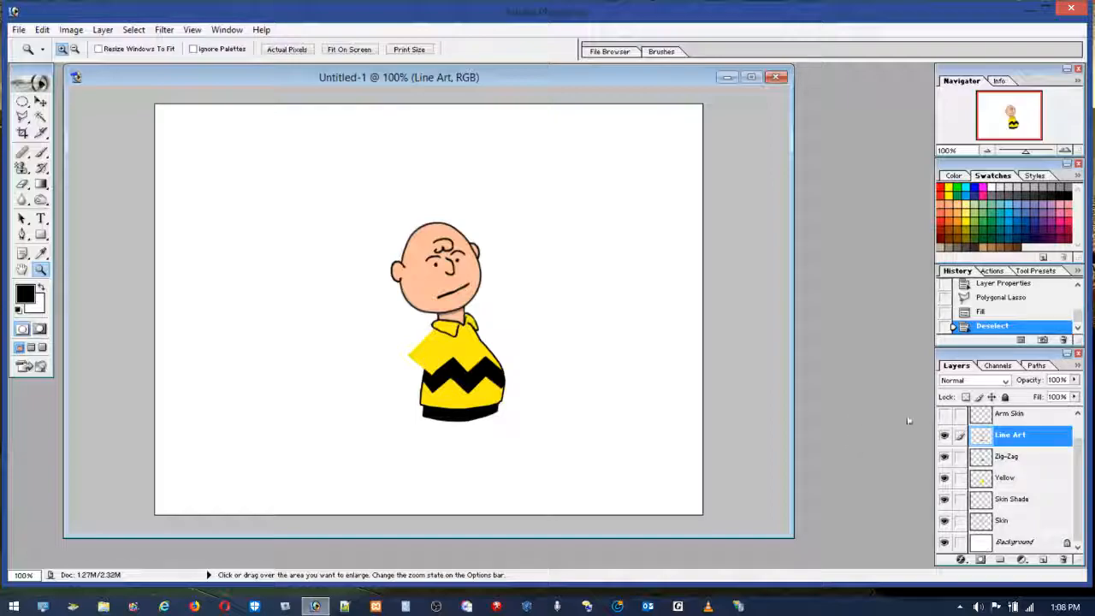
left_click(944, 414)
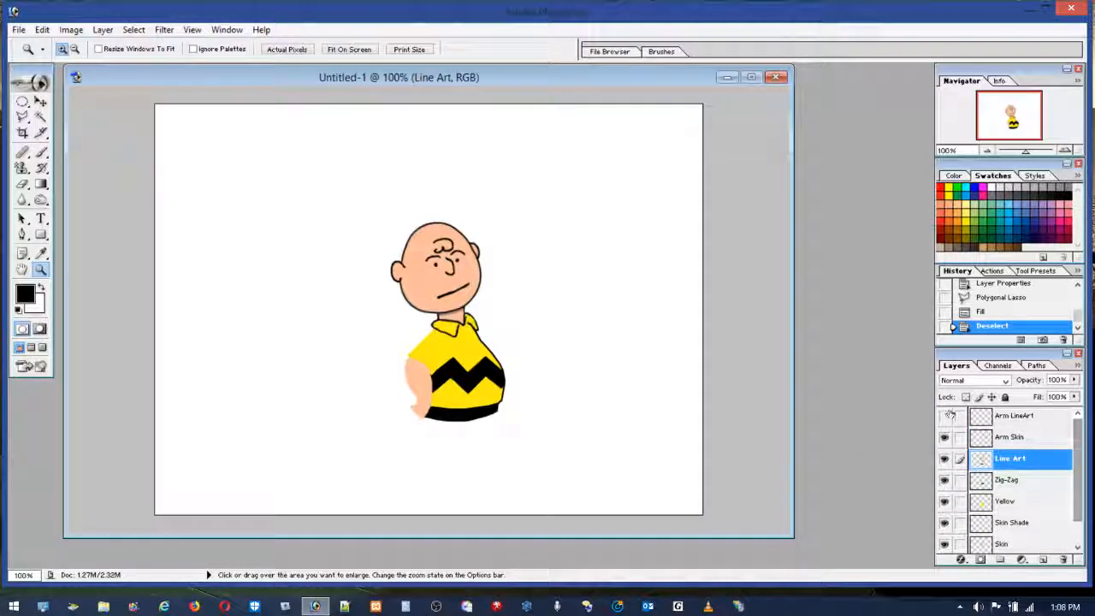
left_click(945, 415)
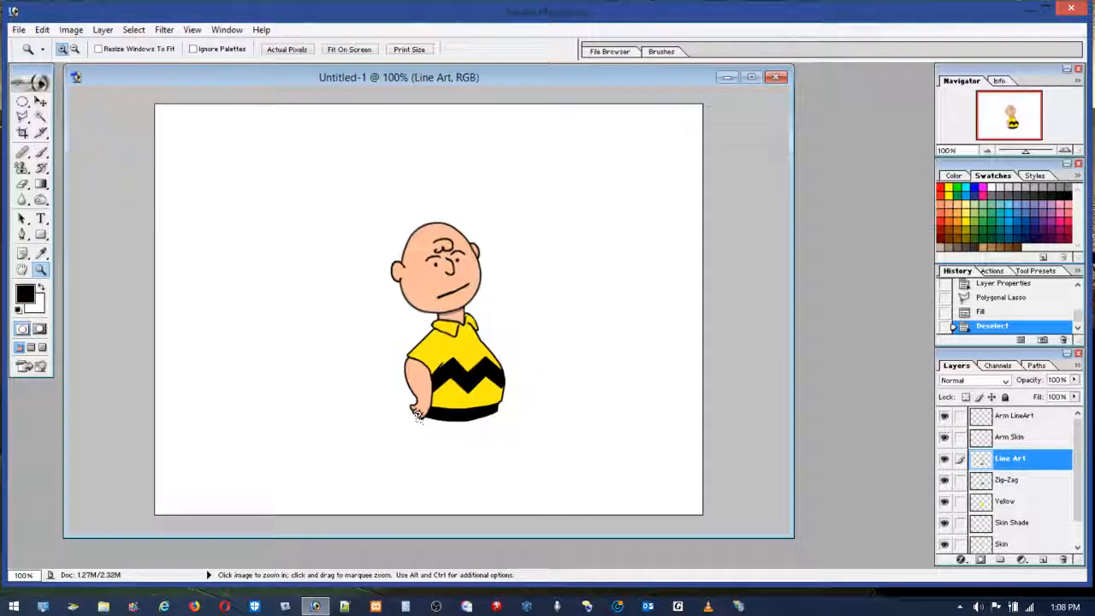
left_click_drag(411, 409, 514, 433)
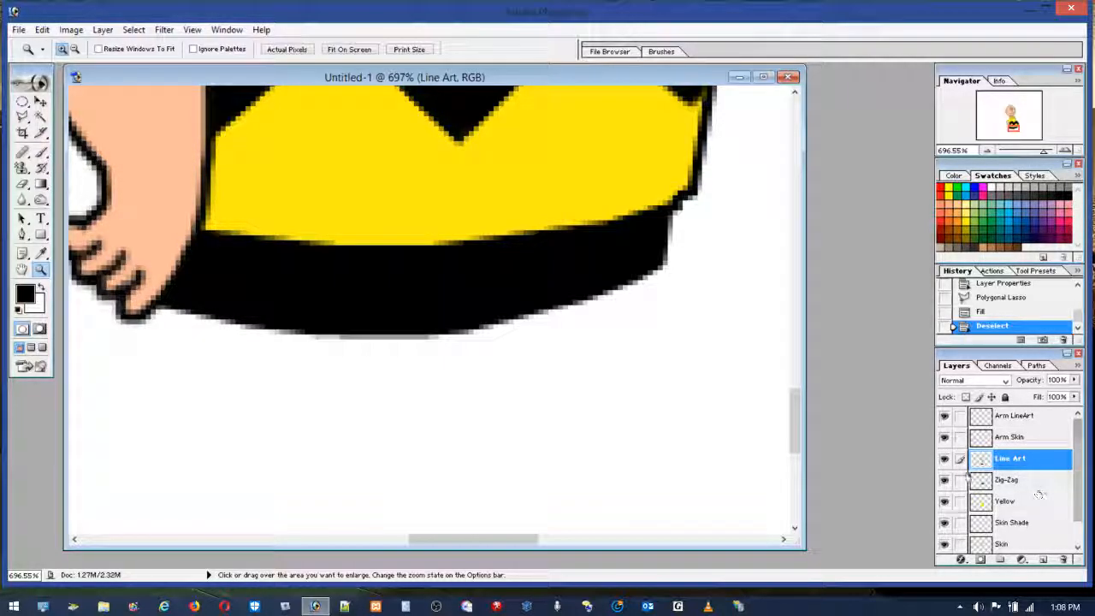
left_click(943, 436)
left_click(943, 415)
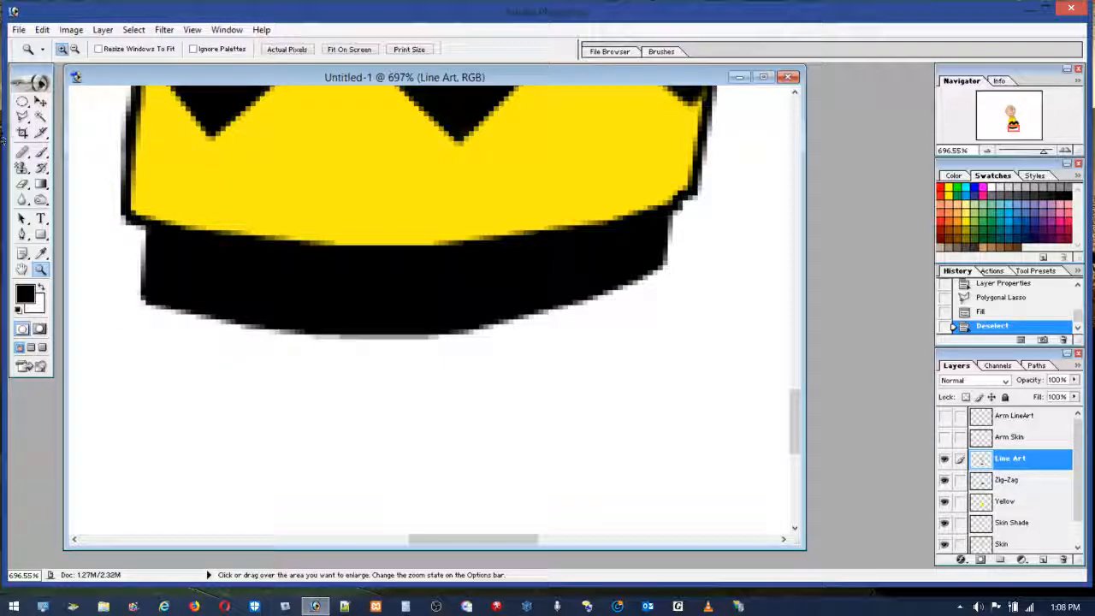
Extend both side edges of the black waistband slightly downward with the 2 px brush on the Line Art layer.
left_click(23, 117)
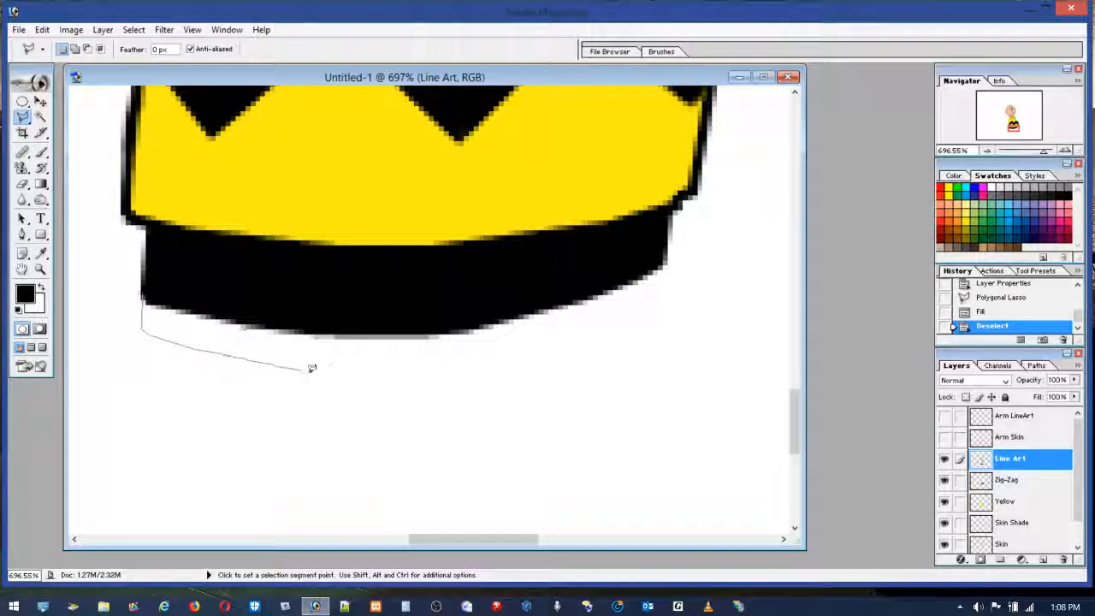
double_click(282, 366)
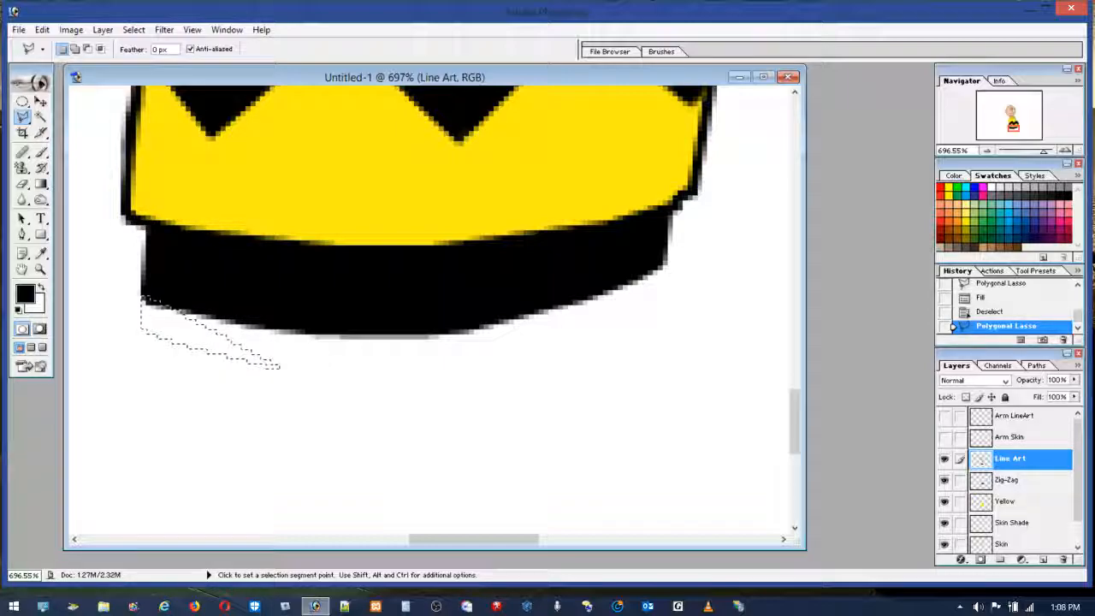
left_click(41, 152)
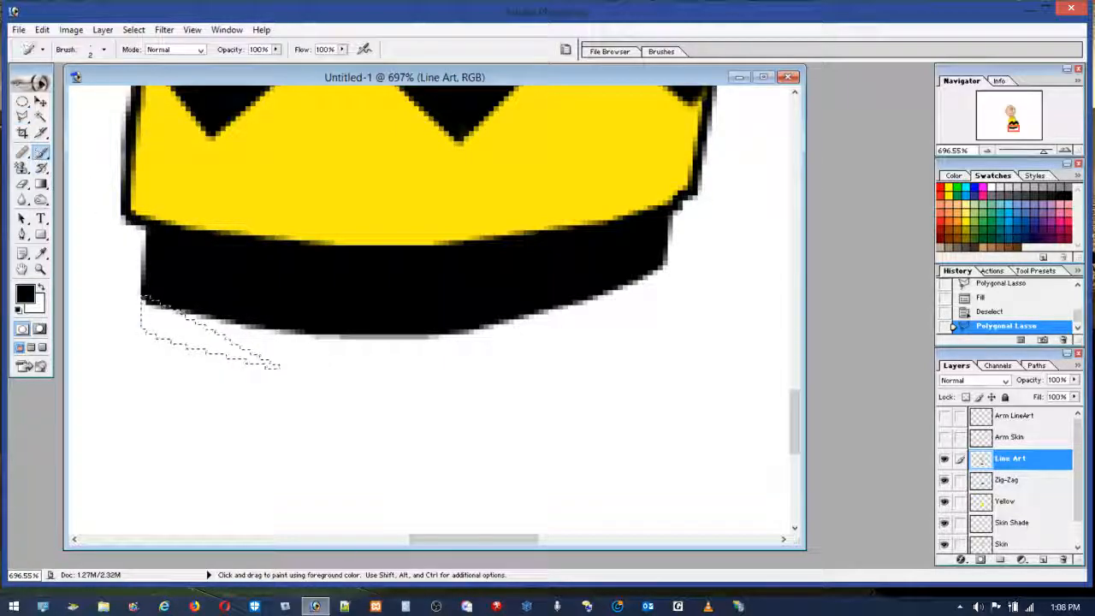
mouse_move(146, 303)
left_mouse_down()
mouse_move(139, 311)
mouse_move(144, 295)
mouse_move(151, 318)
left_mouse_up()
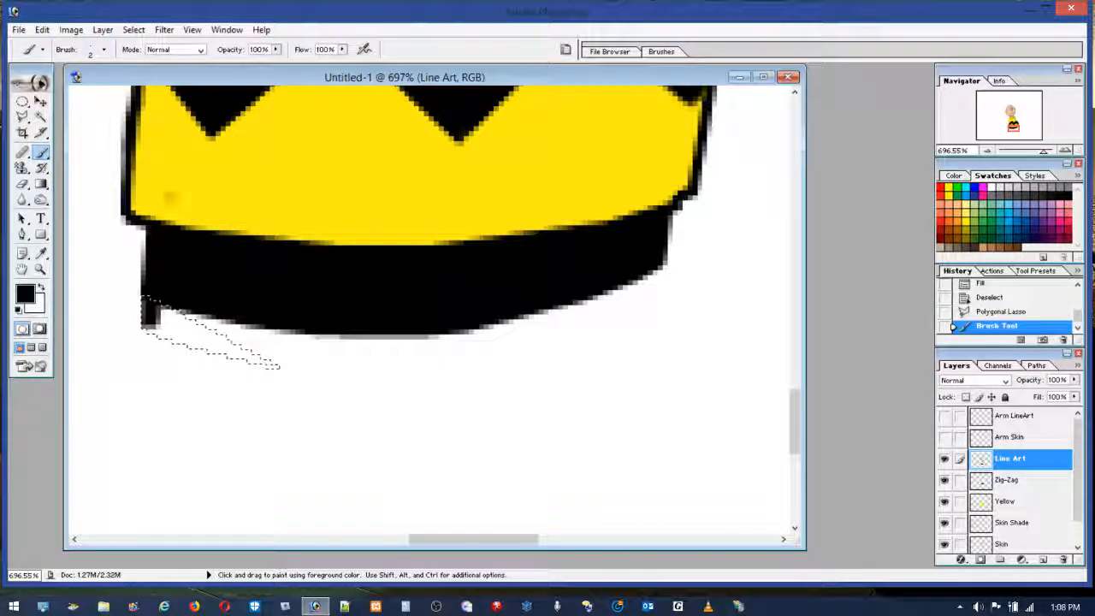
left_click(22, 101)
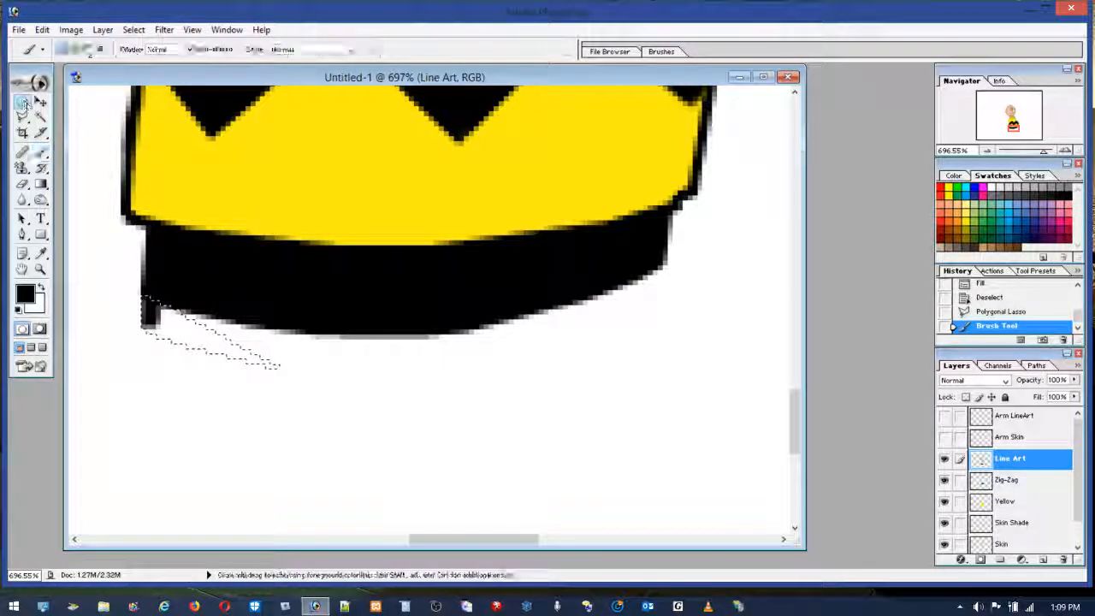
key("ctrl+d")
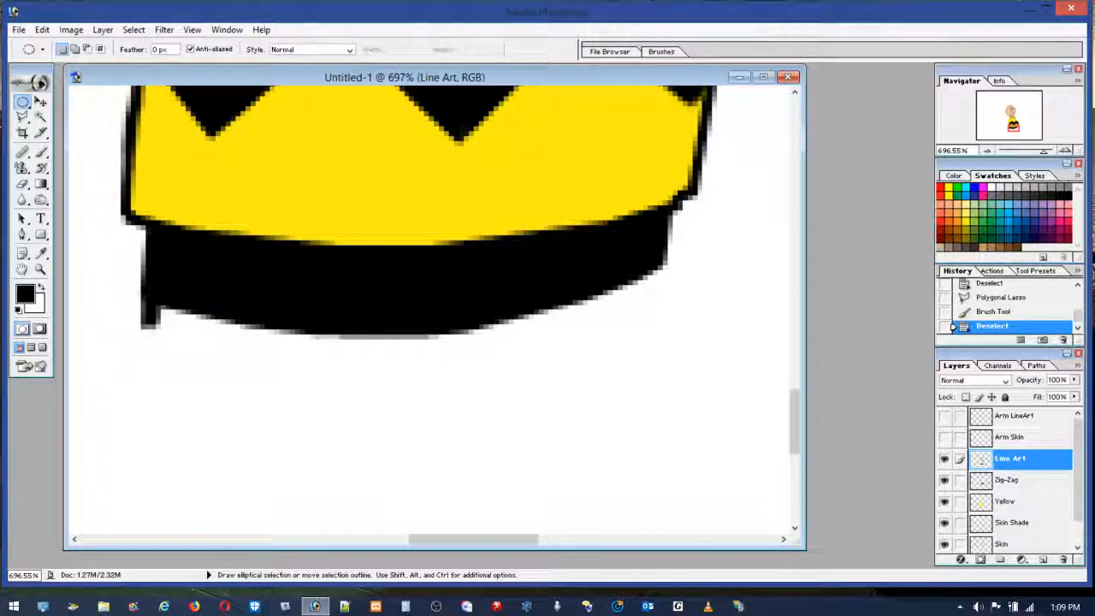
left_click(41, 153)
mouse_move(661, 223)
left_mouse_down()
mouse_move(660, 277)
mouse_move(664, 221)
left_mouse_up()
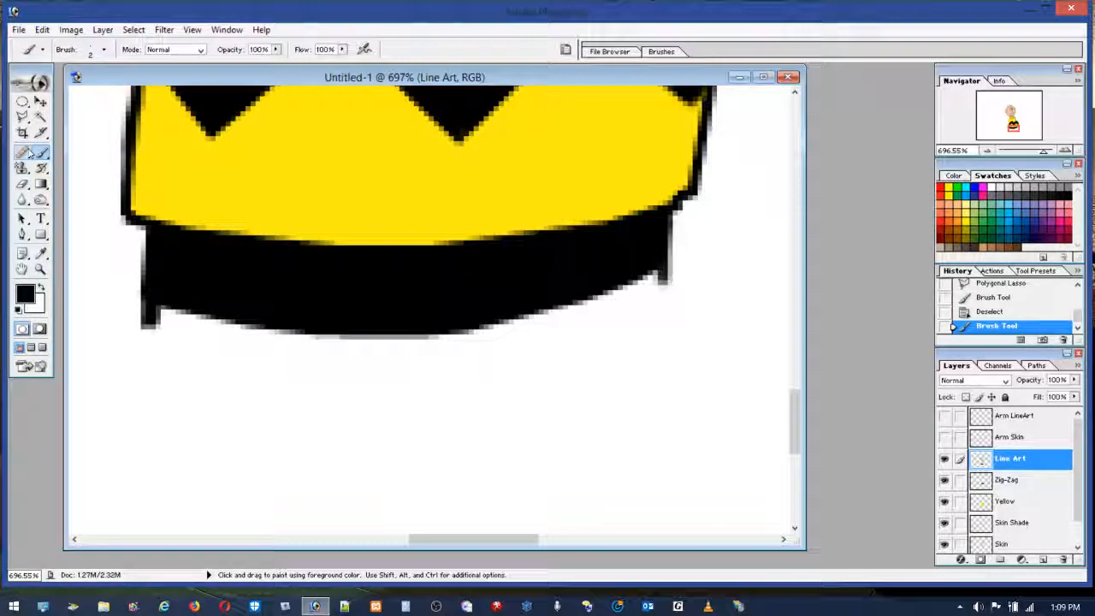
Thicken the waistband by painting black along its lower edge between the two side extensions with an 8 px brush.
left_click(91, 52)
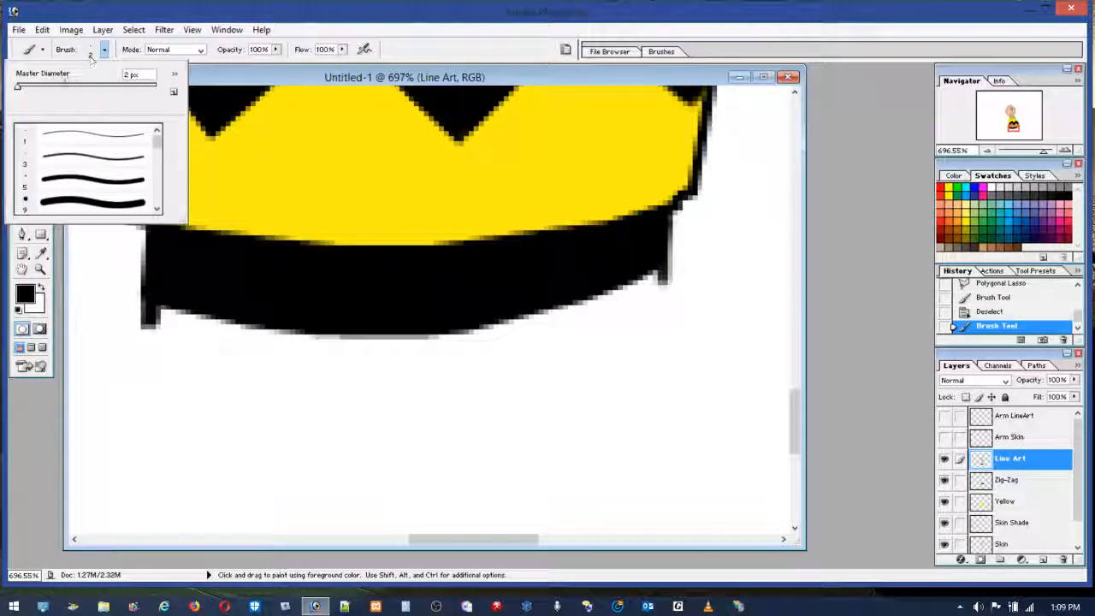
left_click_drag(21, 88, 23, 88)
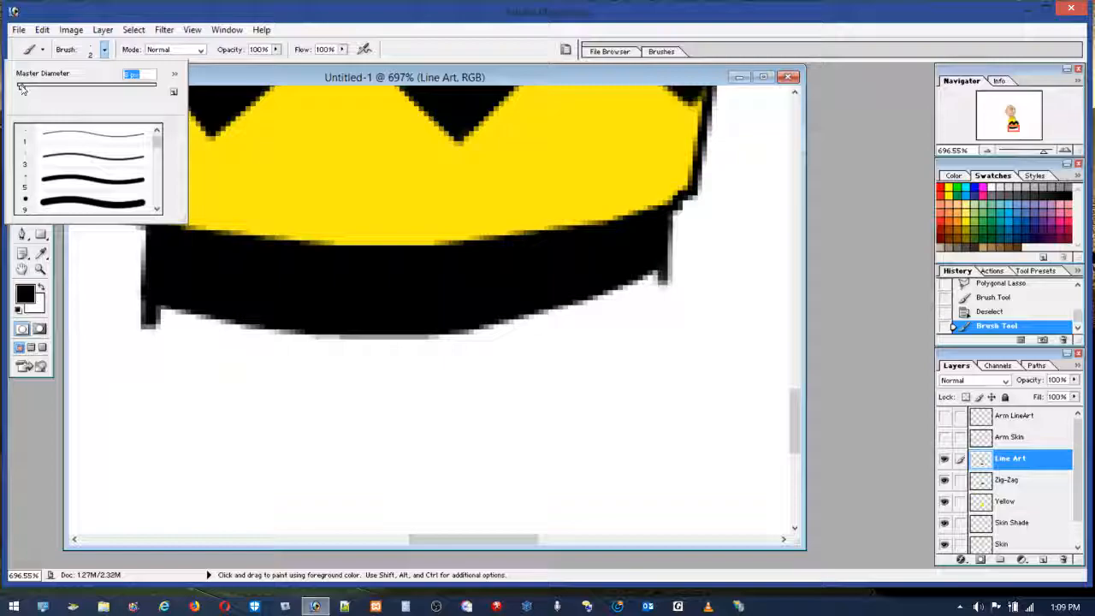
left_click(162, 308)
mouse_move(162, 307)
left_mouse_down()
mouse_move(453, 323)
mouse_move(554, 304)
mouse_move(654, 274)
left_mouse_up()
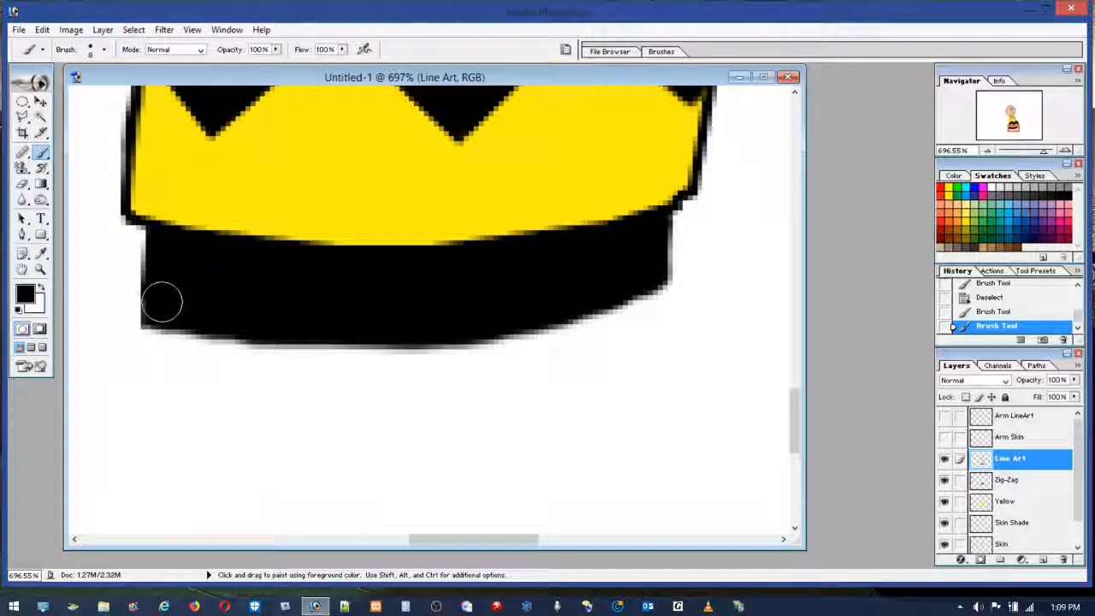
mouse_move(210, 312)
left_mouse_down()
mouse_move(166, 305)
mouse_move(146, 318)
left_mouse_up()
Turn the Arm Skin and Arm LineArt layers back on and review the whole figure at 100%.
left_click(944, 436)
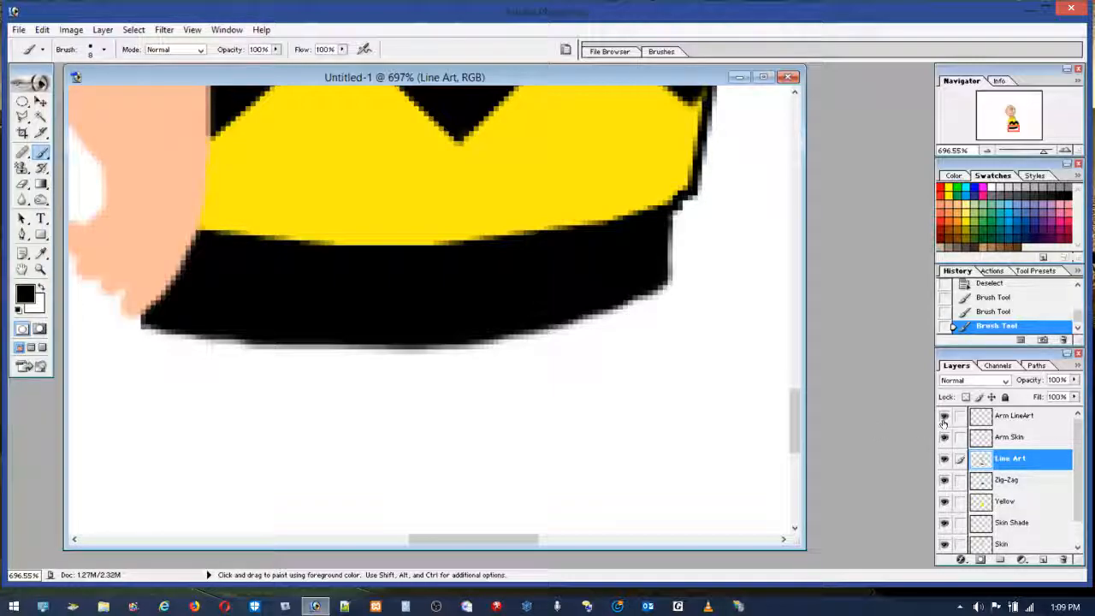
left_click(944, 415)
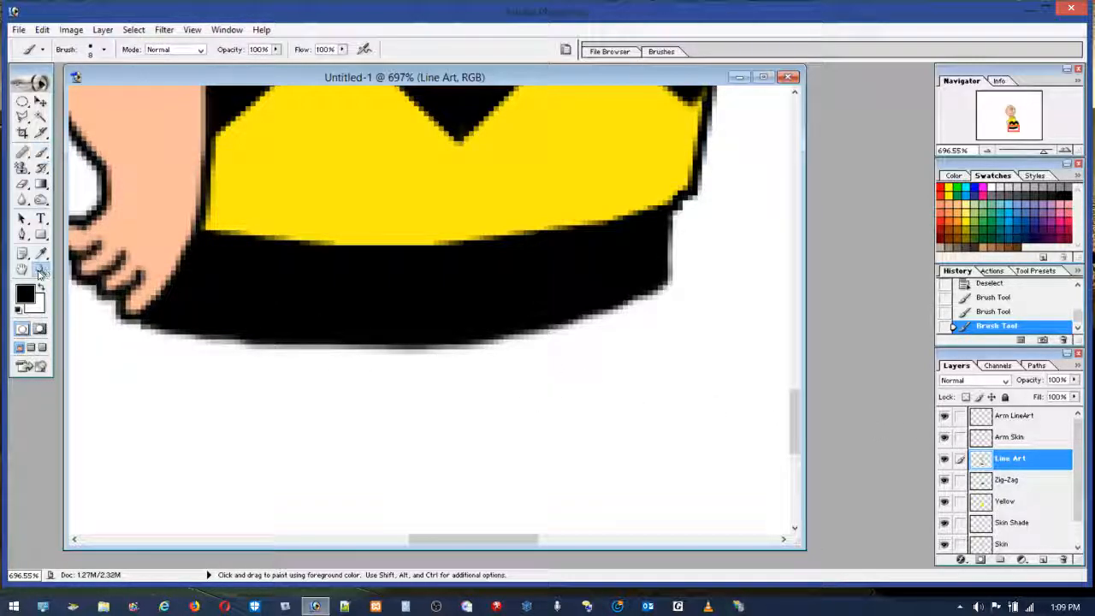
double_click(40, 270)
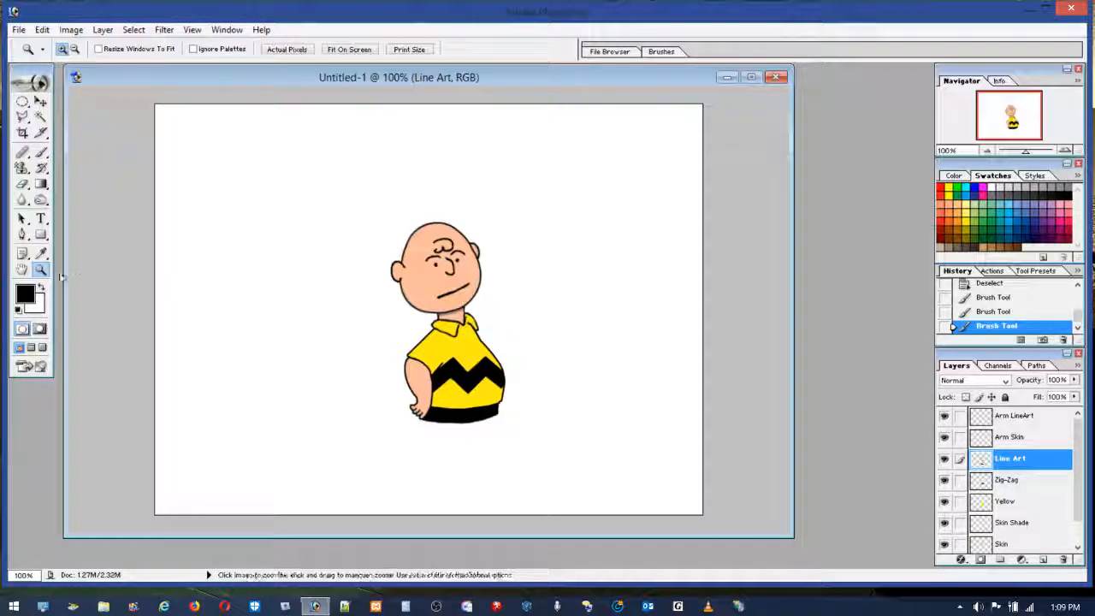
Erase stray yellow along the outer edge of the rear collar flap on the Yellow layer.
left_click_drag(465, 295, 508, 382)
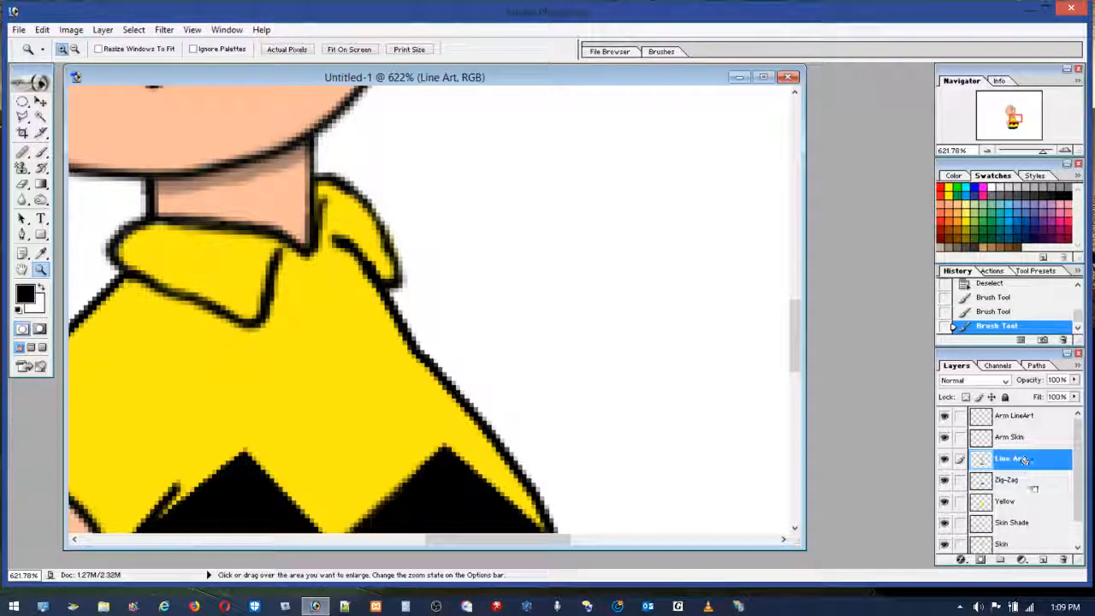
left_click(1027, 501)
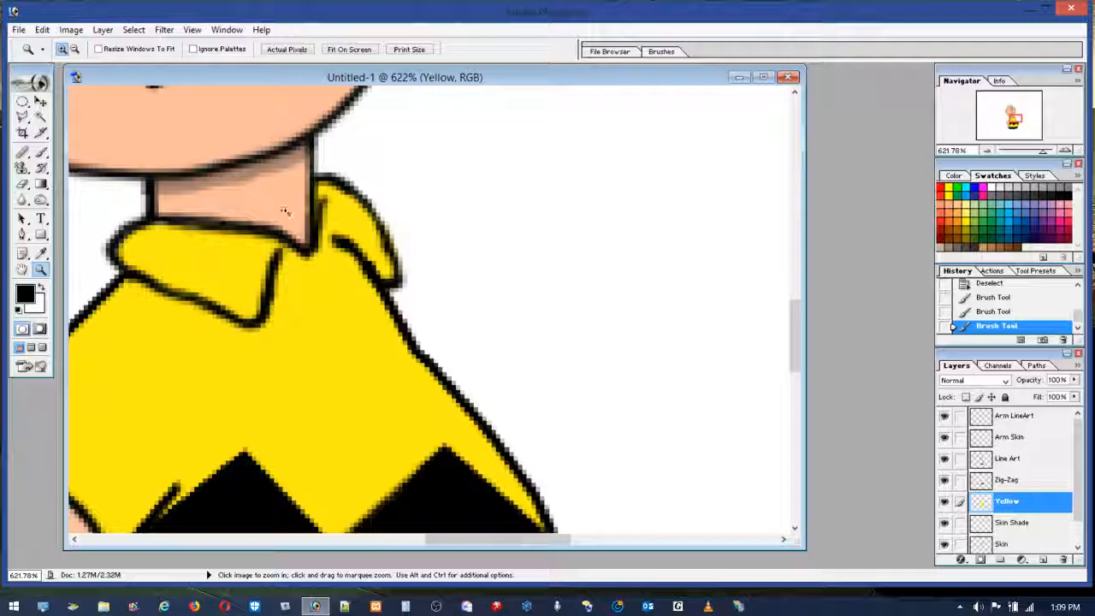
left_click(23, 185)
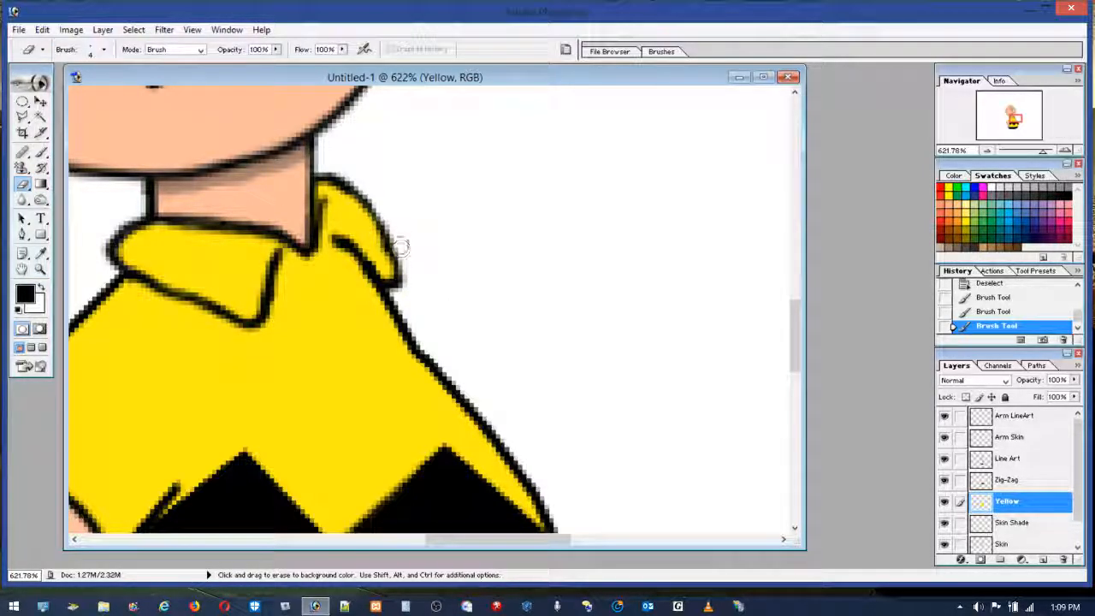
Draw a curved black line from the rear collar flap down to the shoulder with a 2 px brush on the Line Art layer.
key("b")
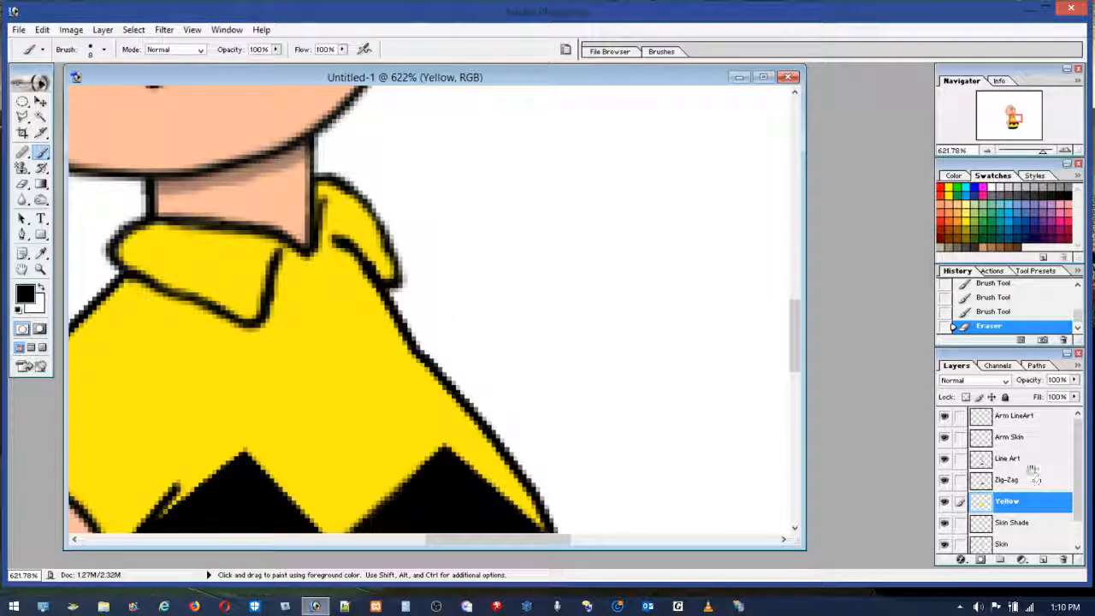
left_click(1031, 460)
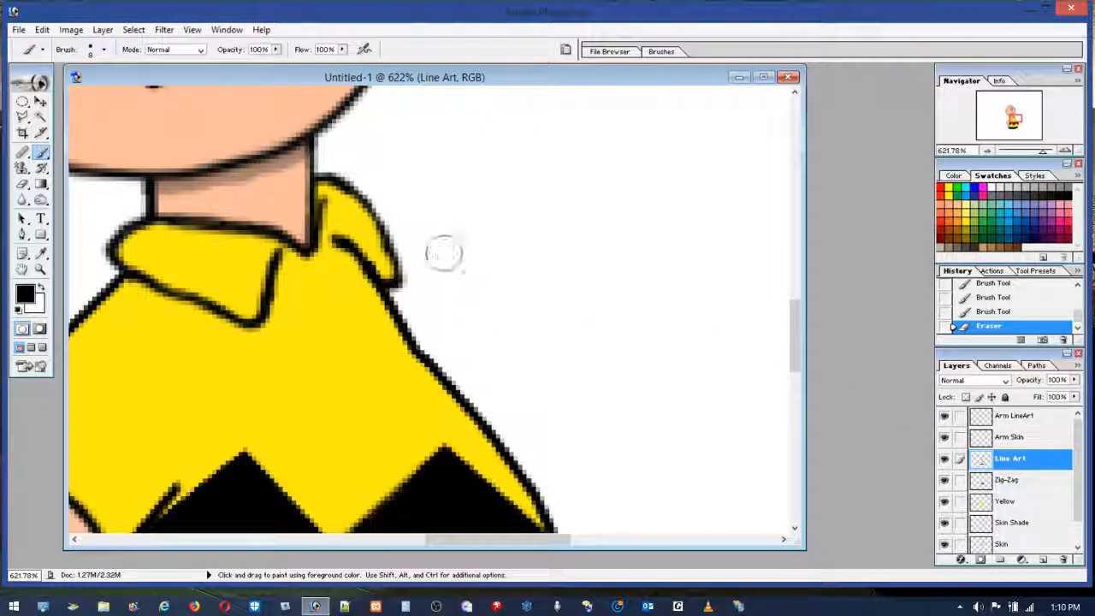
left_click(103, 50)
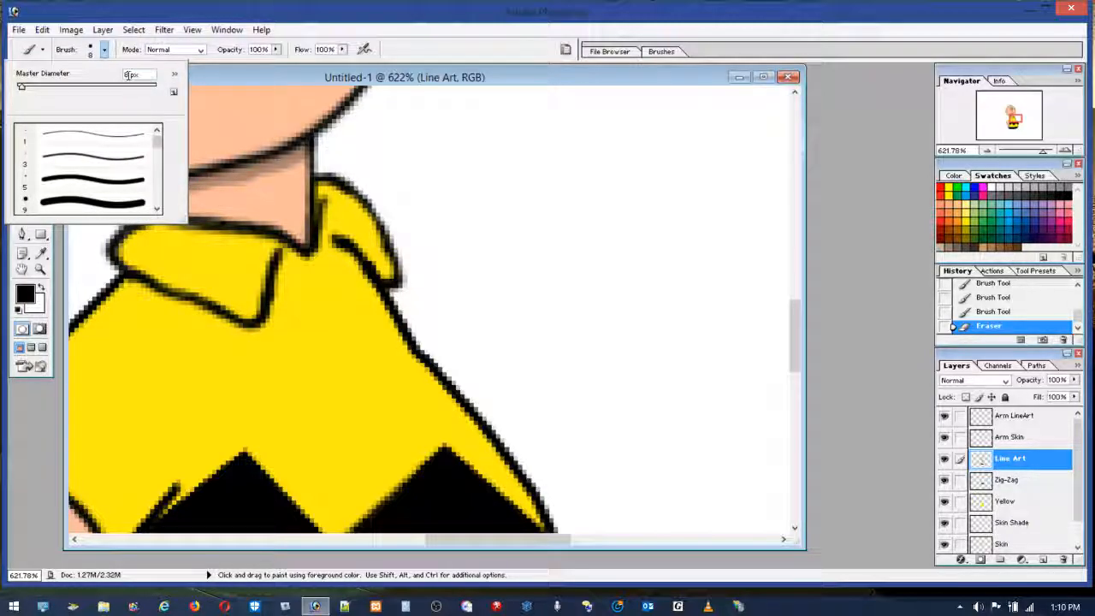
left_click_drag(22, 87, 17, 87)
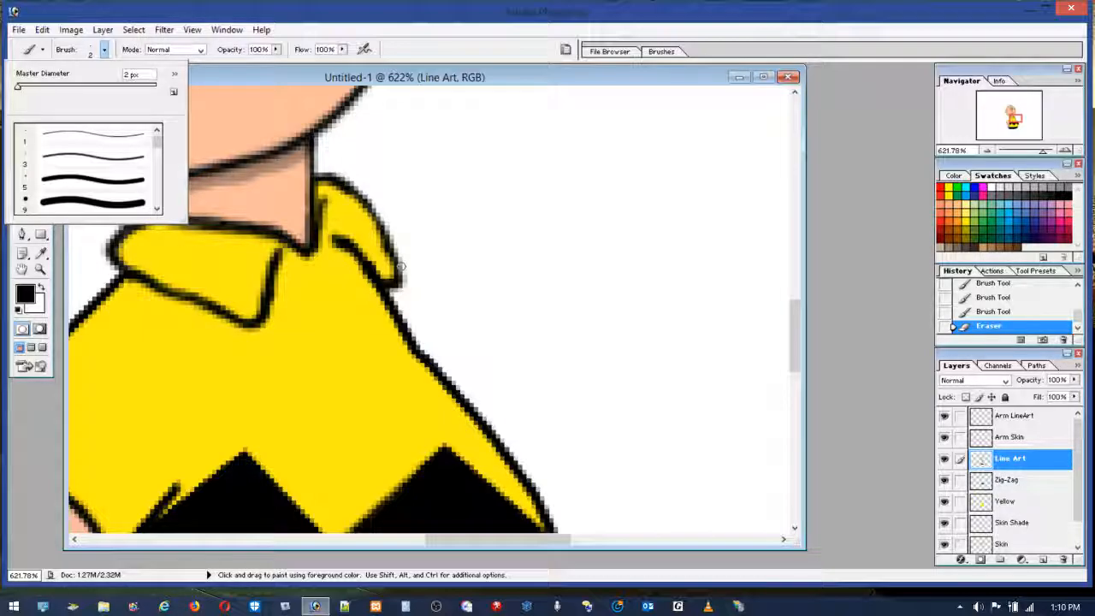
left_click(379, 237)
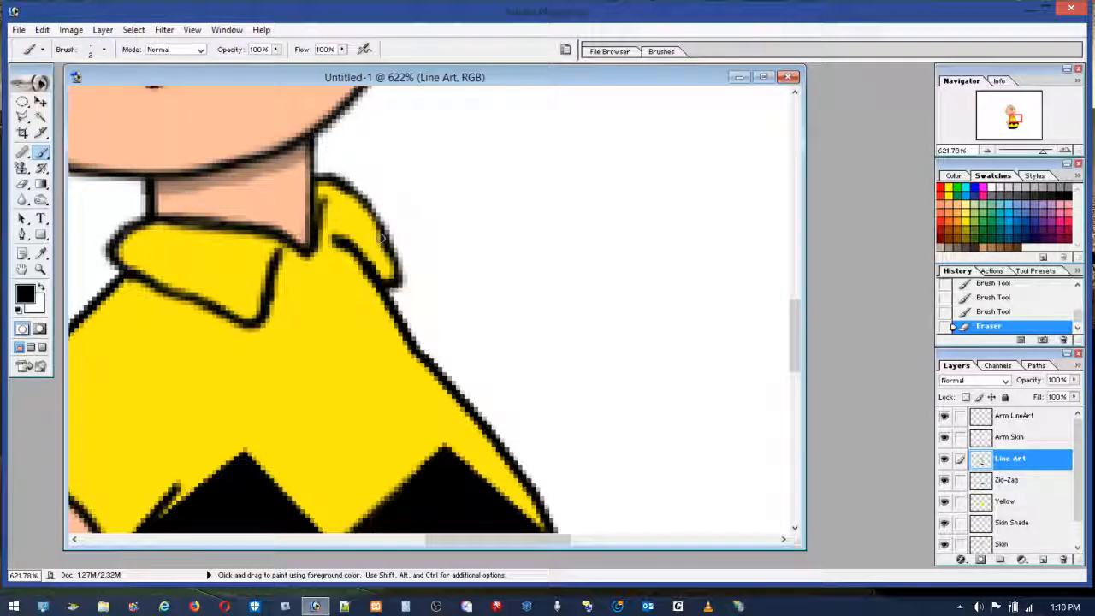
left_click_drag(392, 248, 411, 274)
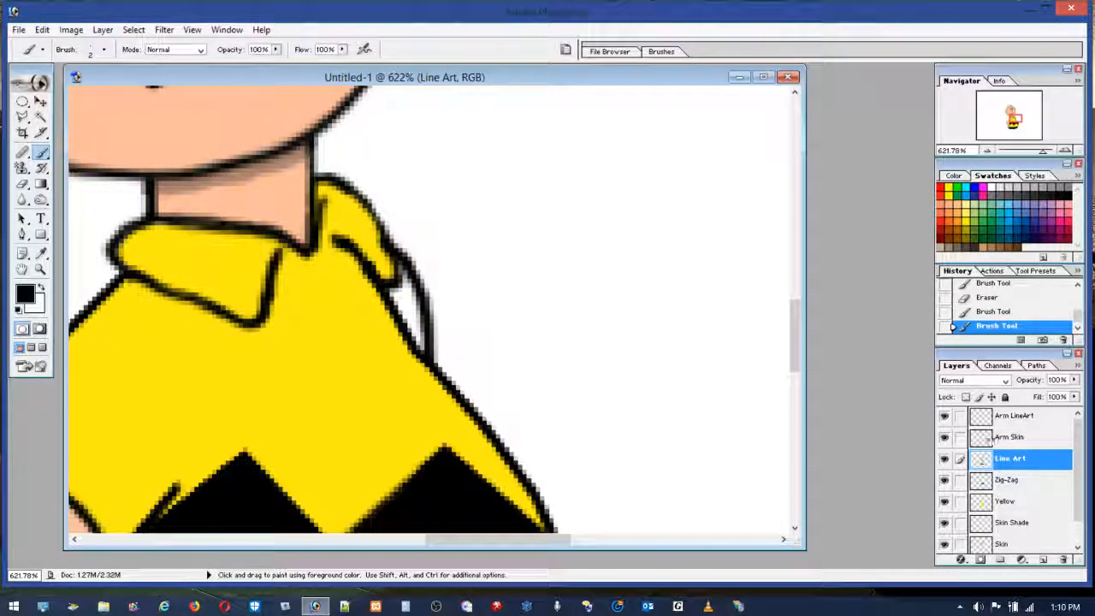
Sample the shirt yellow and fill the gap inside the new shoulder curve with an 8 px brush on the Yellow layer.
left_click(1009, 502)
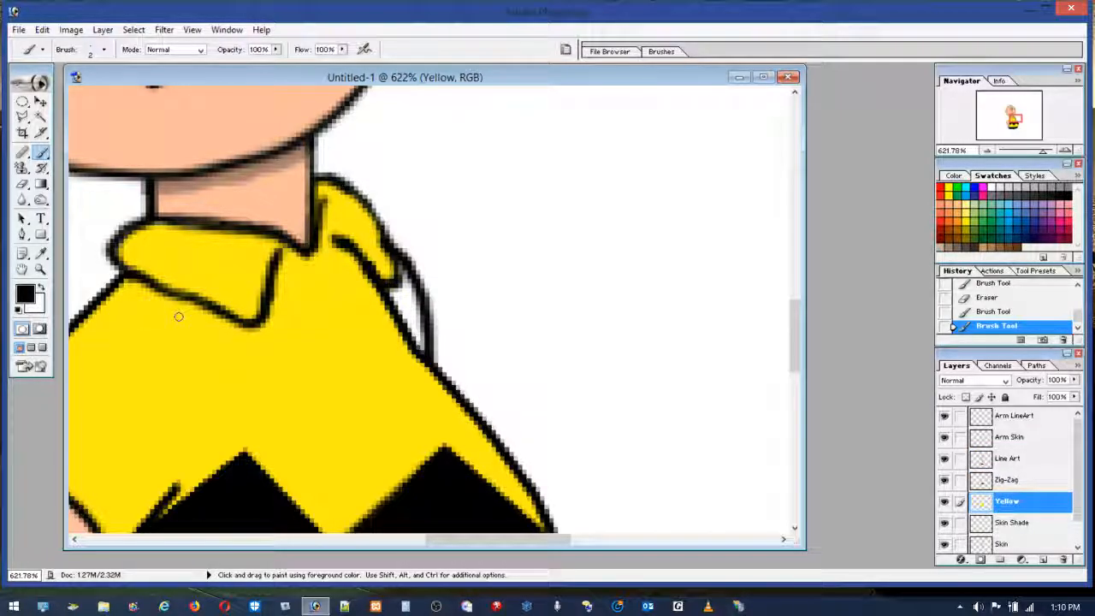
left_click(40, 253)
left_click(274, 357)
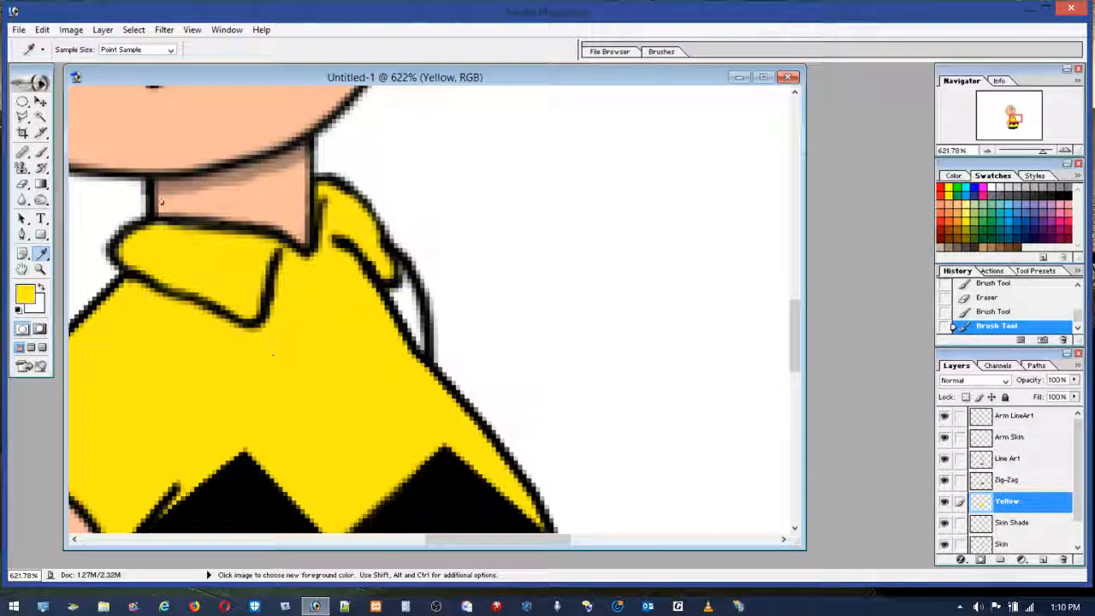
left_click(40, 151)
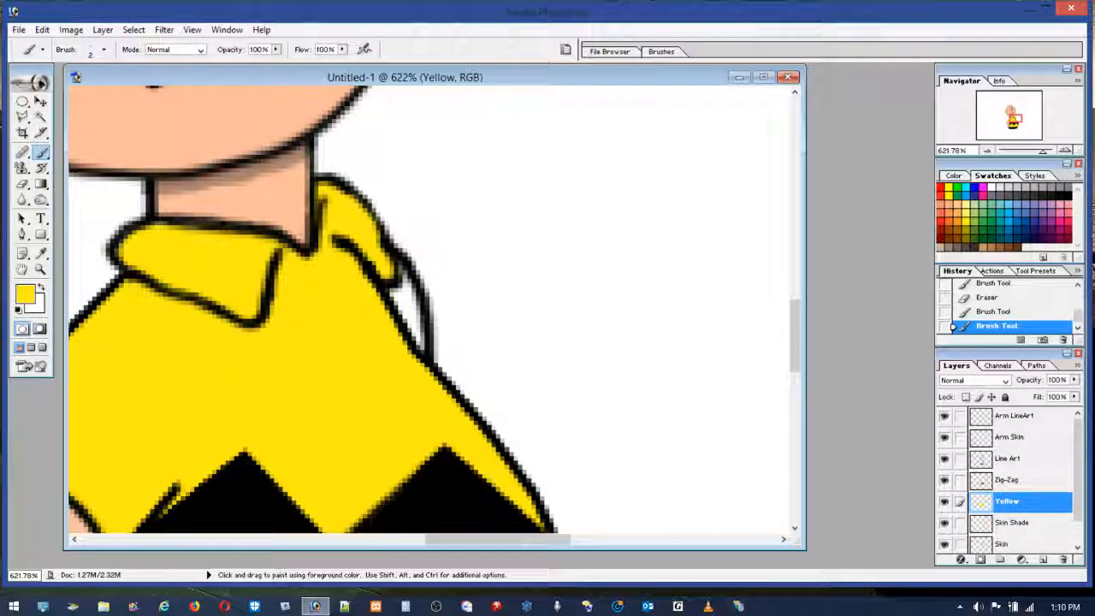
left_click(91, 53)
left_click_drag(19, 88, 23, 88)
left_click(377, 276)
left_click_drag(377, 273, 402, 342)
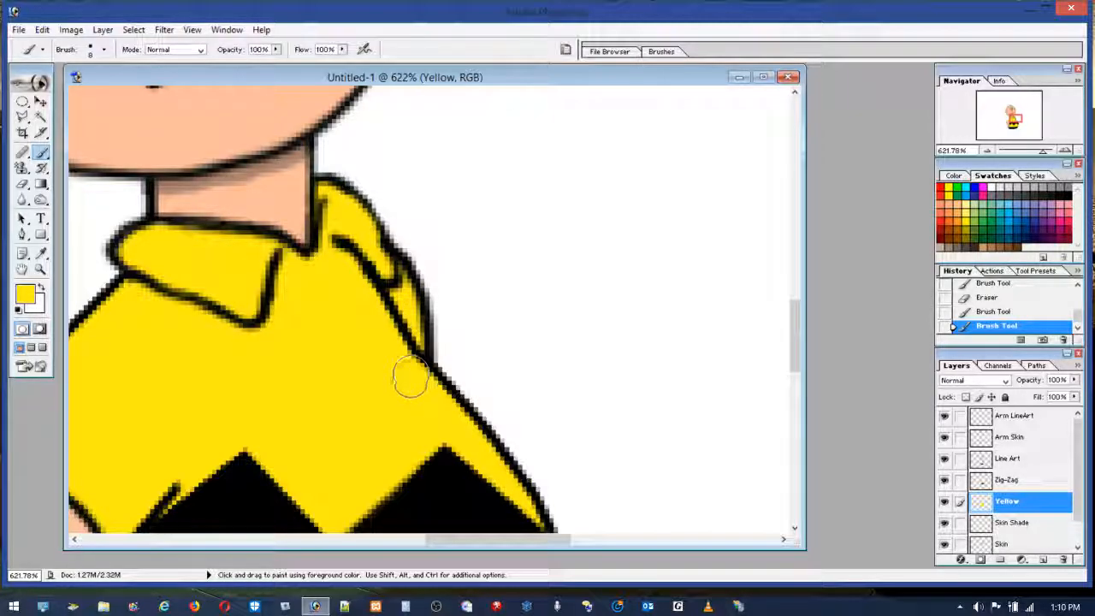
double_click(40, 268)
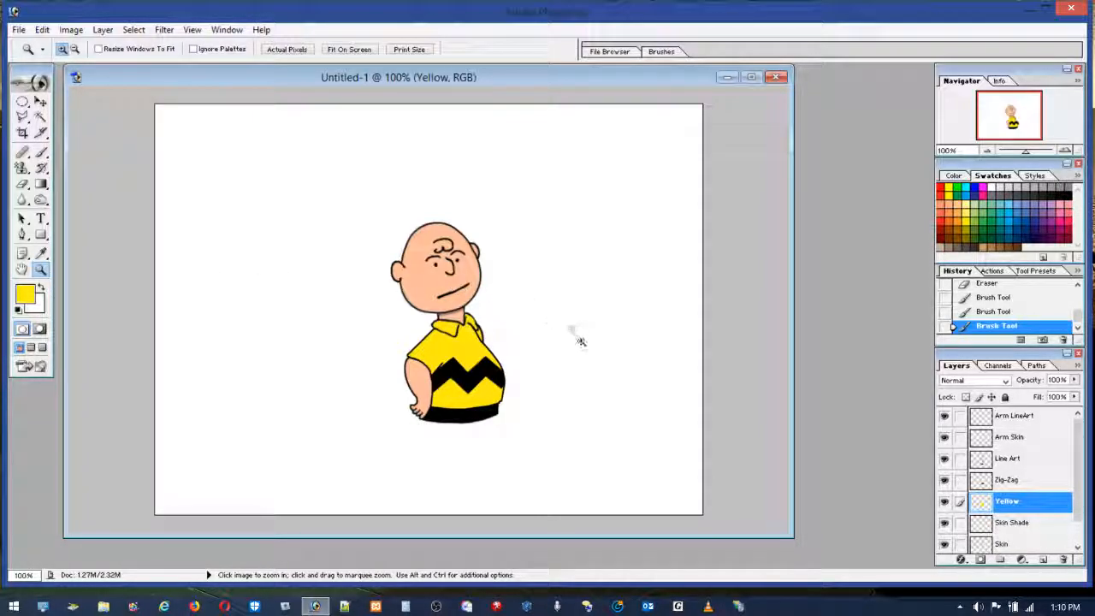
left_click_drag(497, 336, 498, 337)
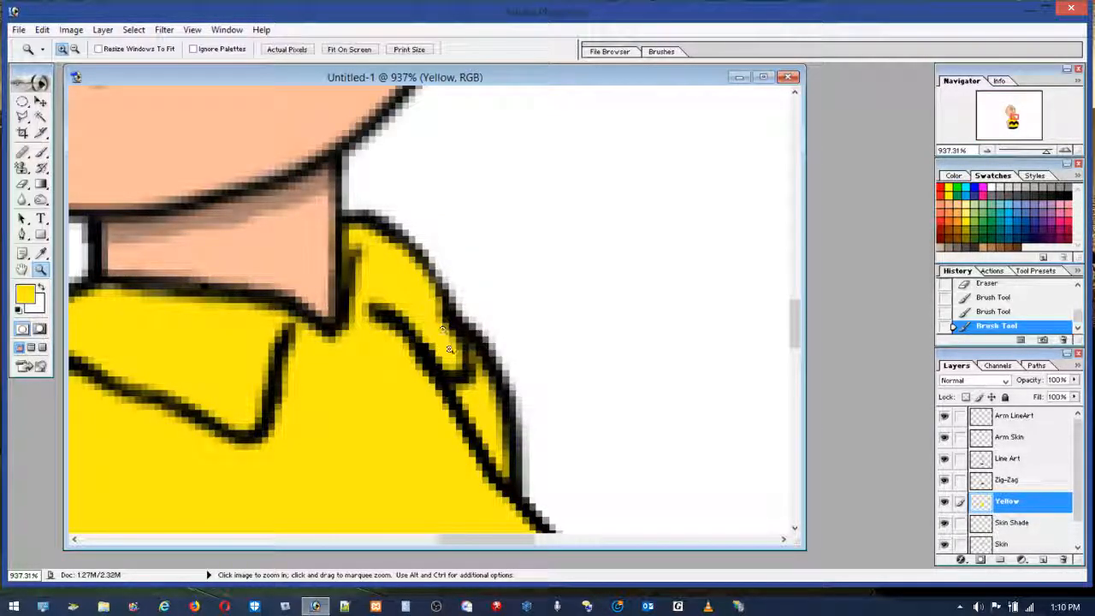
left_click(40, 154)
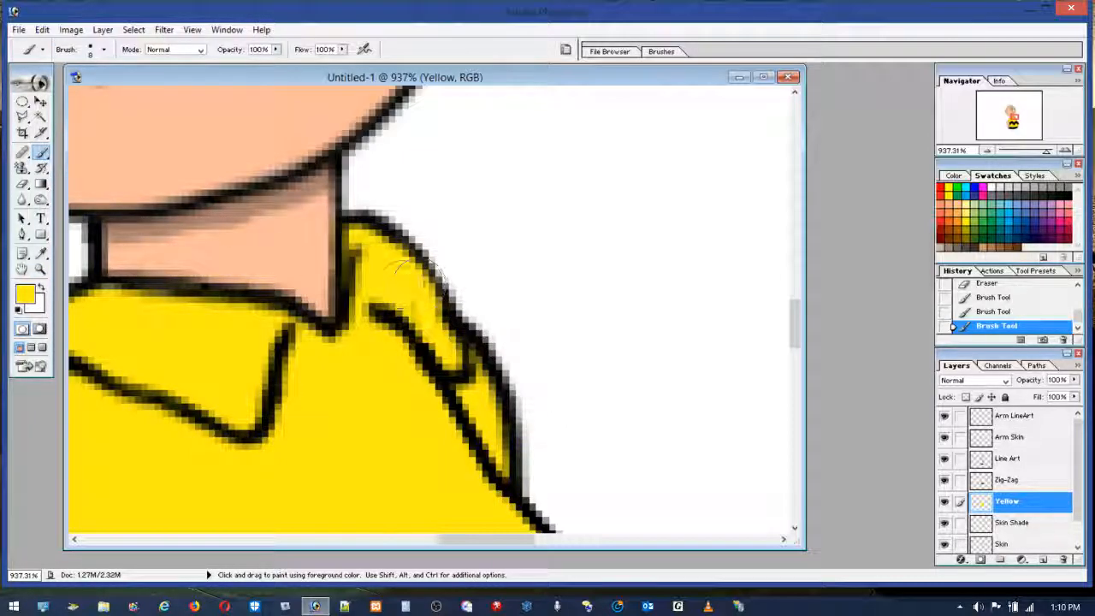
left_click(22, 184)
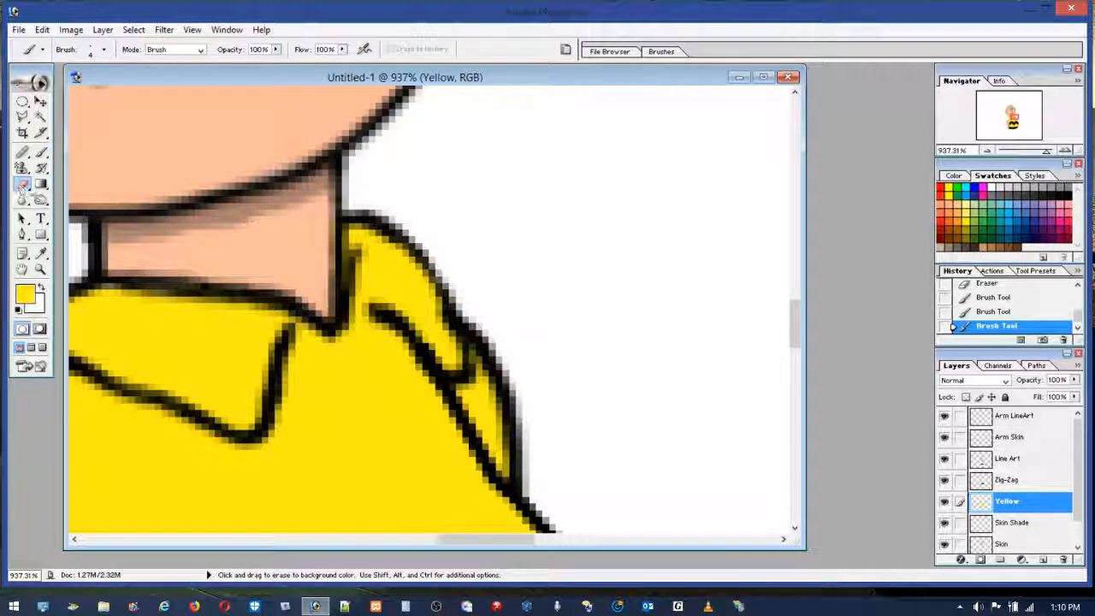
left_click(431, 315)
left_click(40, 30)
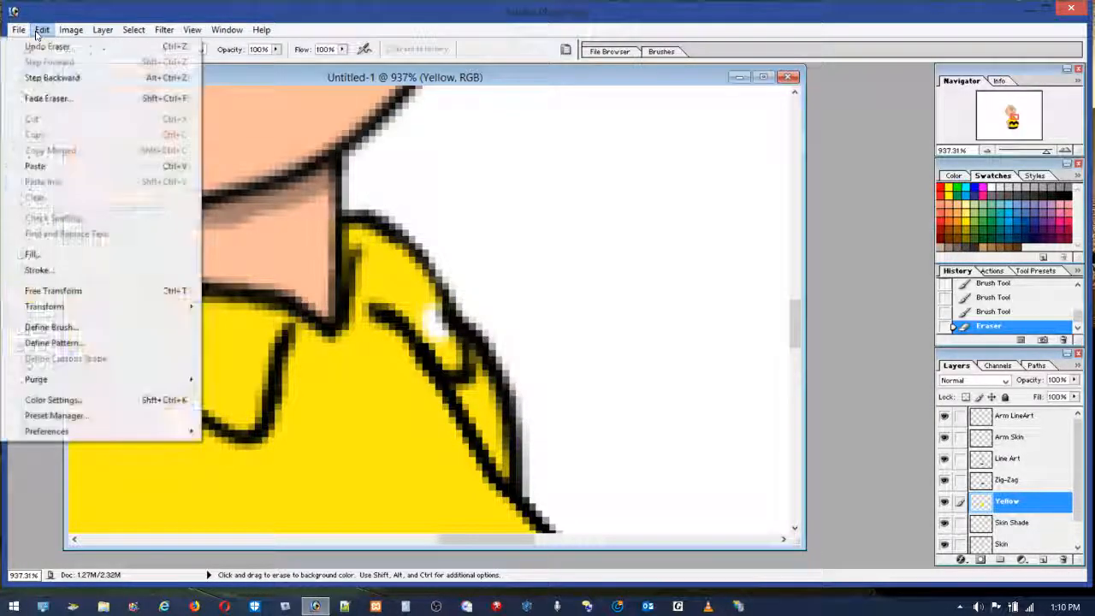
left_click(47, 46)
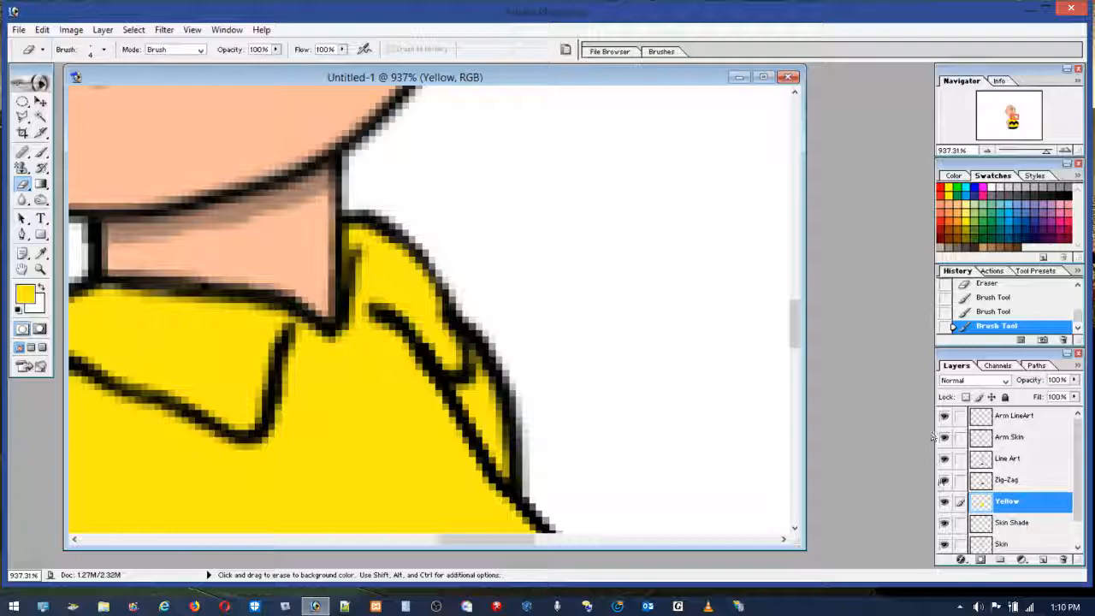
left_click(944, 459)
left_click(944, 459)
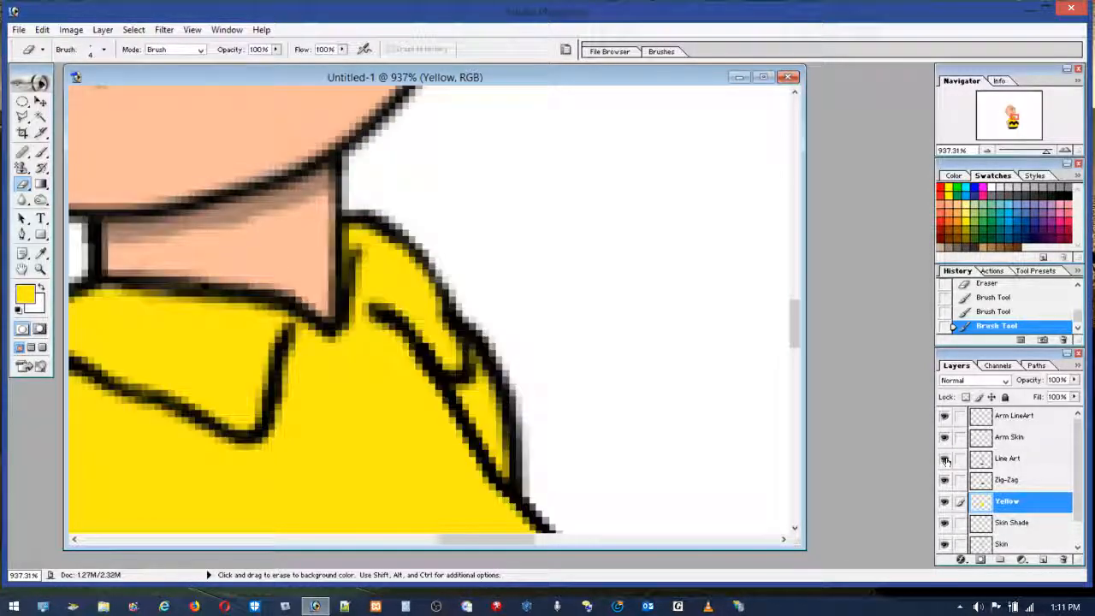
left_click(434, 319)
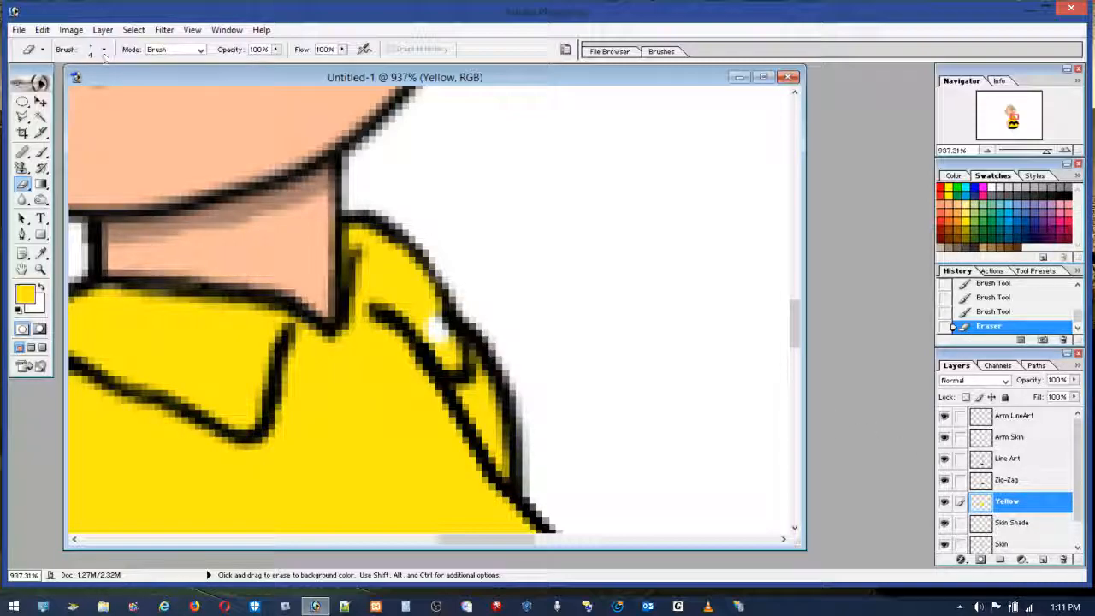
left_click(40, 30)
left_click(47, 48)
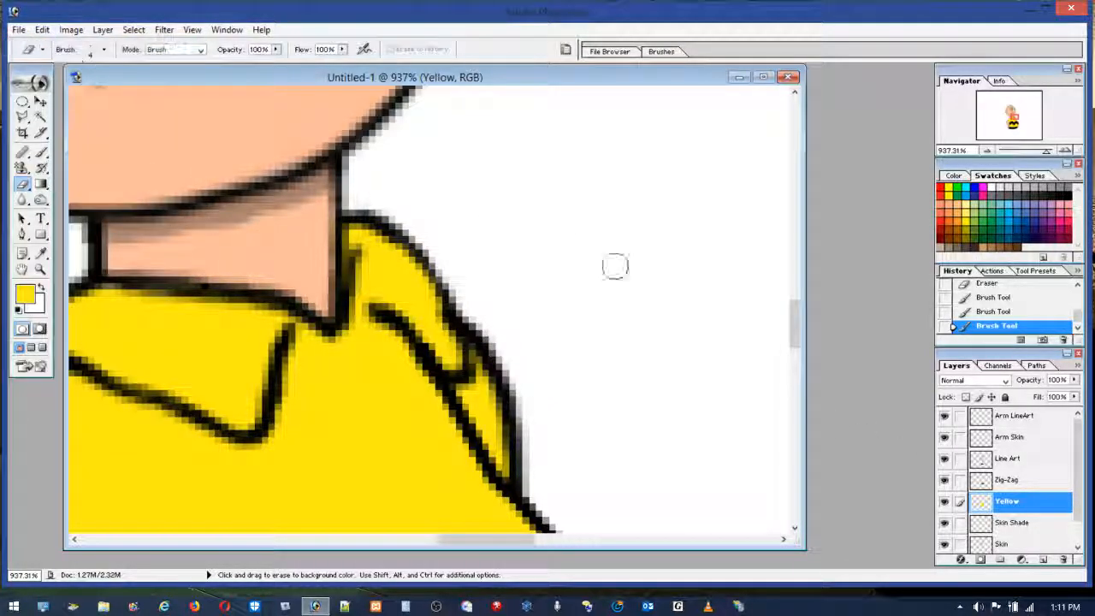
Erase the stray black where the rear collar flap meets the shoulder curve on the Line Art layer.
left_click(1005, 459)
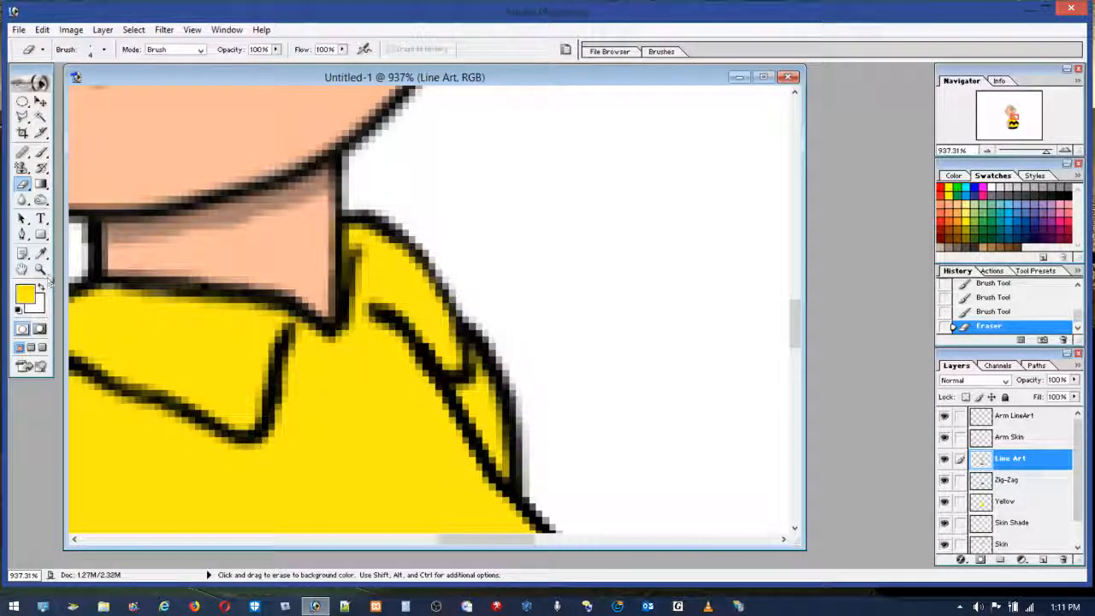
double_click(44, 272)
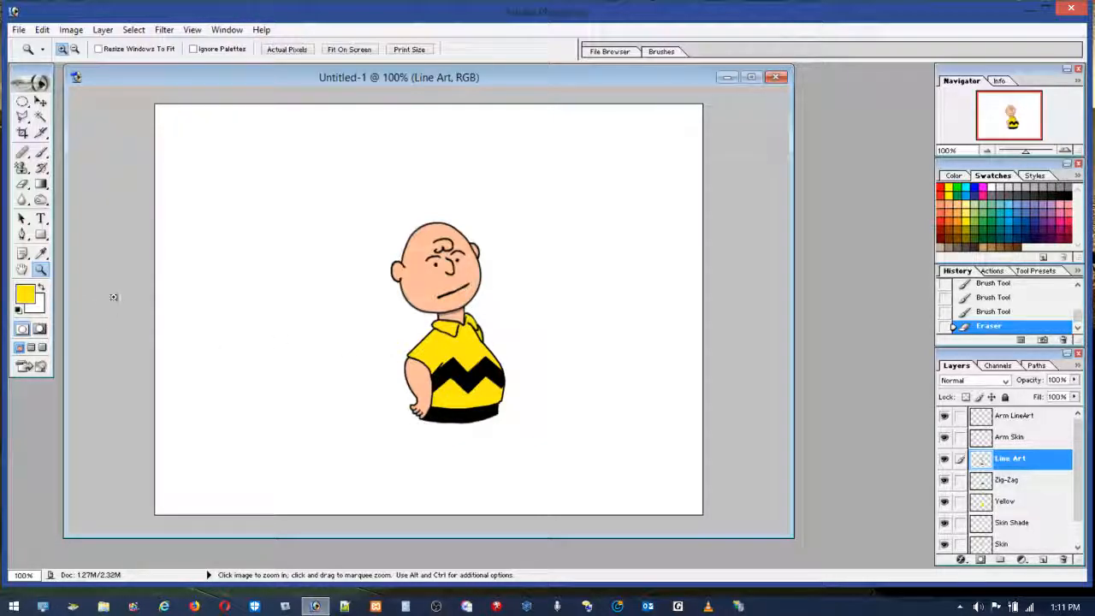
Touch up the lower outer edge of the rear collar flap in black with a 2 px brush on the Line Art layer.
left_click_drag(454, 292, 512, 354)
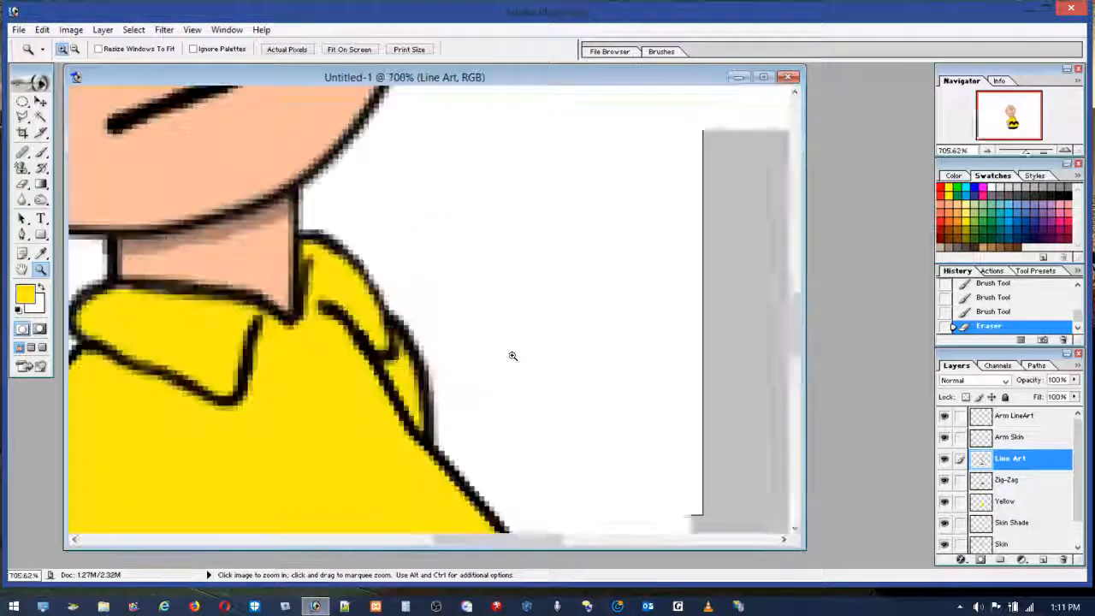
left_click(41, 151)
left_click(89, 50)
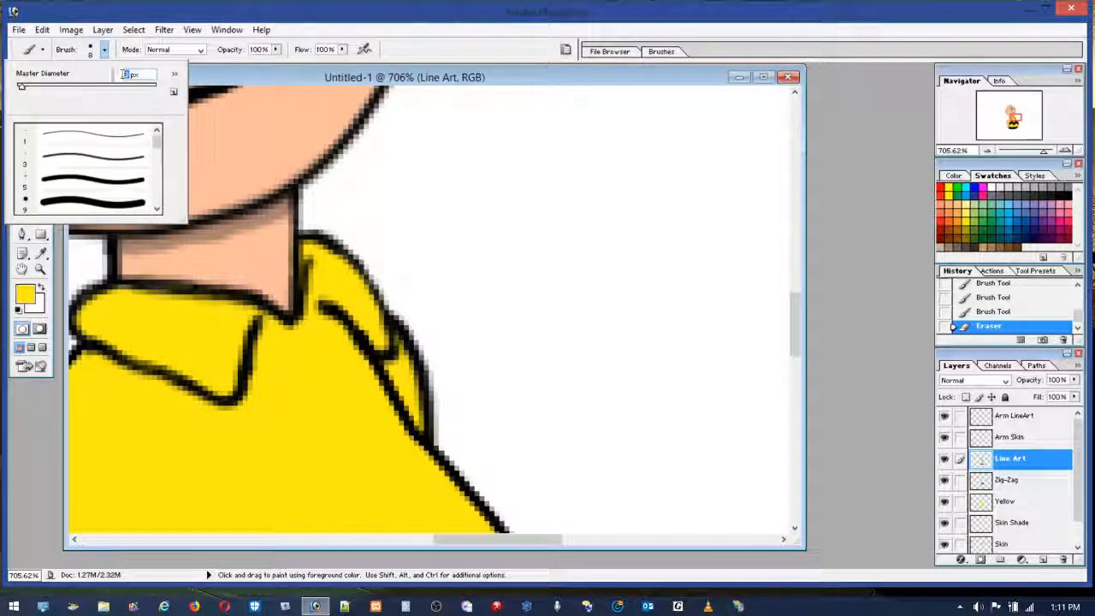
type("2")
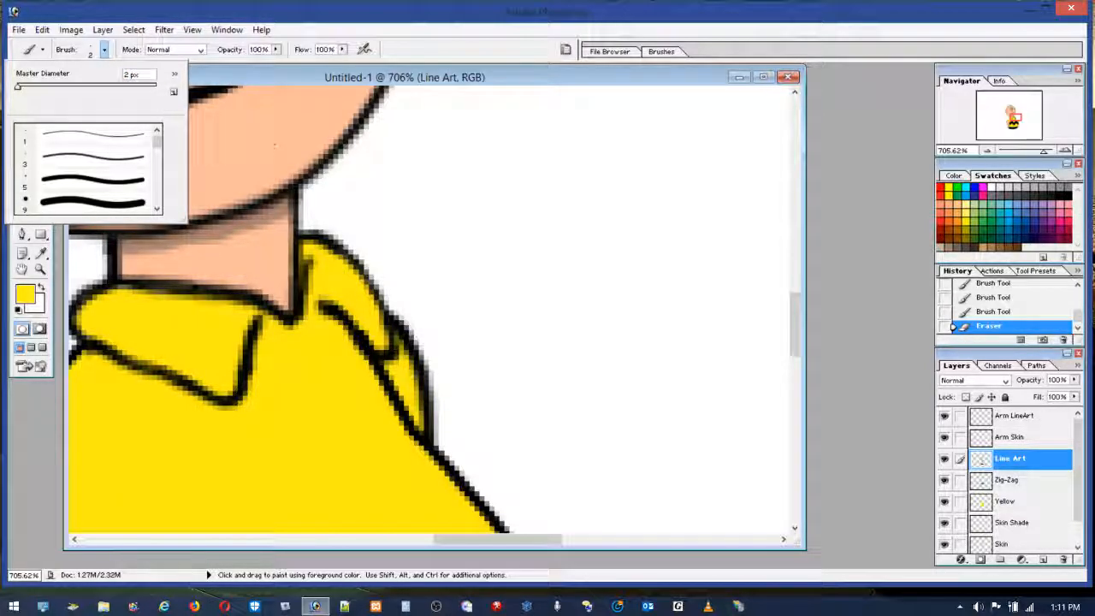
key("Return")
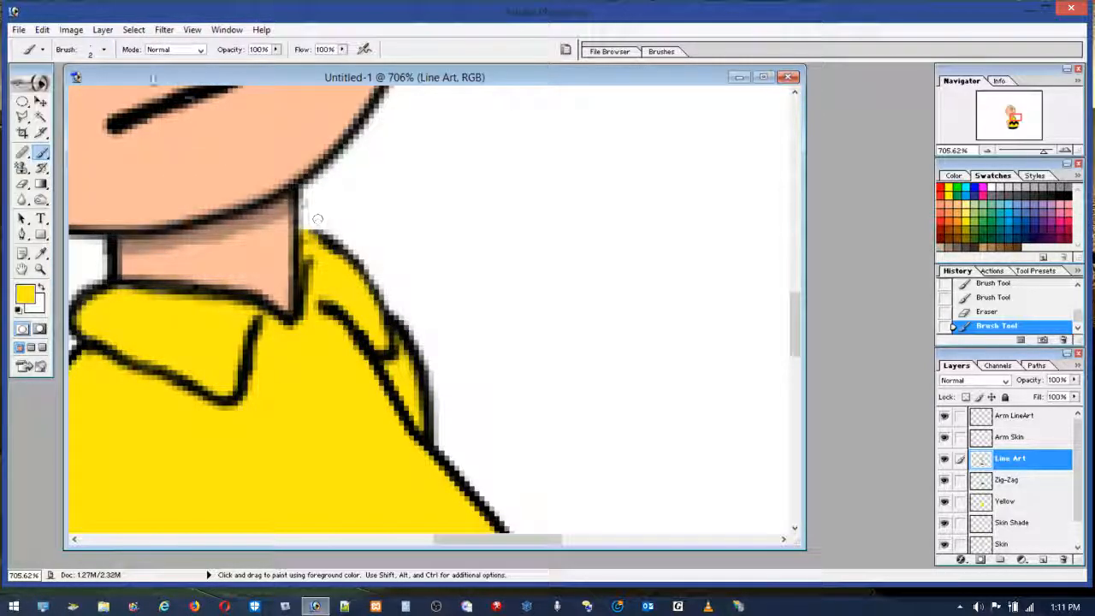
left_click(42, 29)
left_click(51, 41)
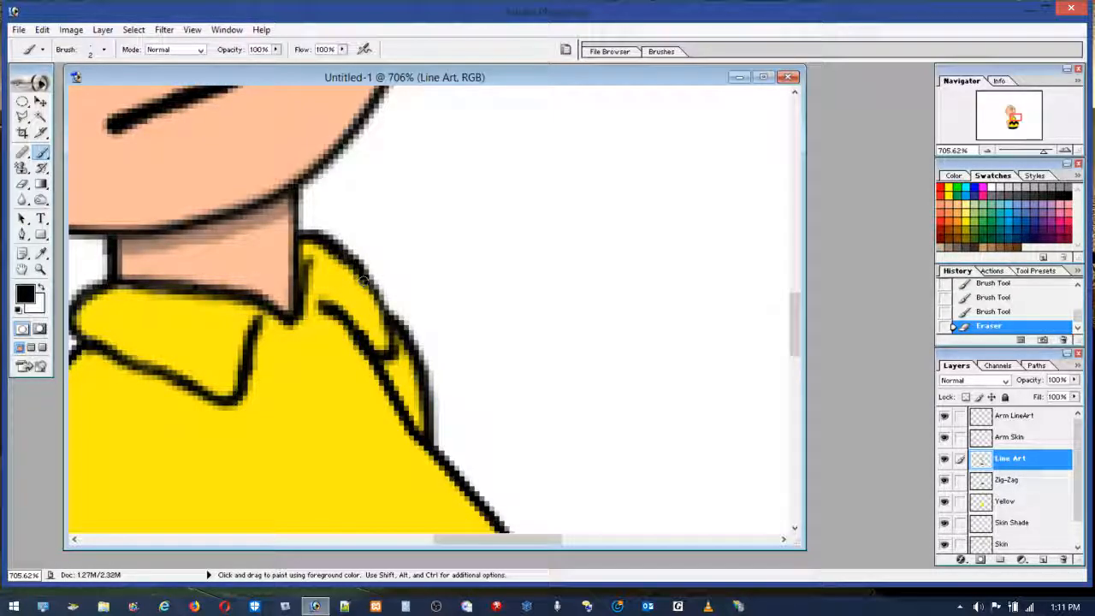
left_click_drag(388, 331, 385, 370)
left_click(40, 270)
double_click(40, 270)
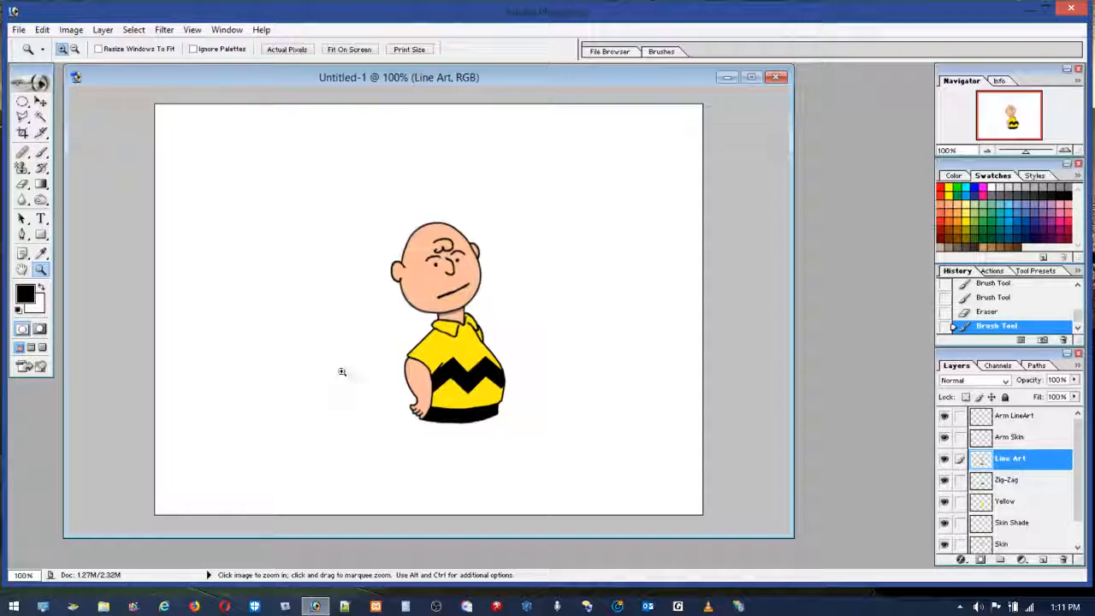
Draw three short vertical leg lines down from the waistband's lower edge with the 2 px black brush on the Line Art layer.
left_click_drag(428, 402, 521, 470)
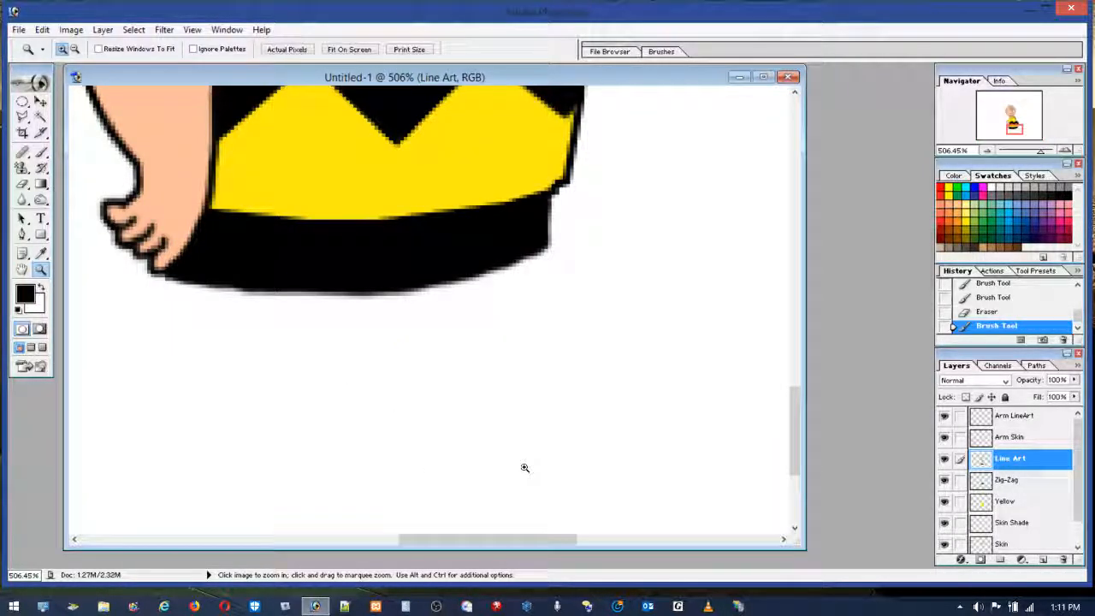
left_click(41, 152)
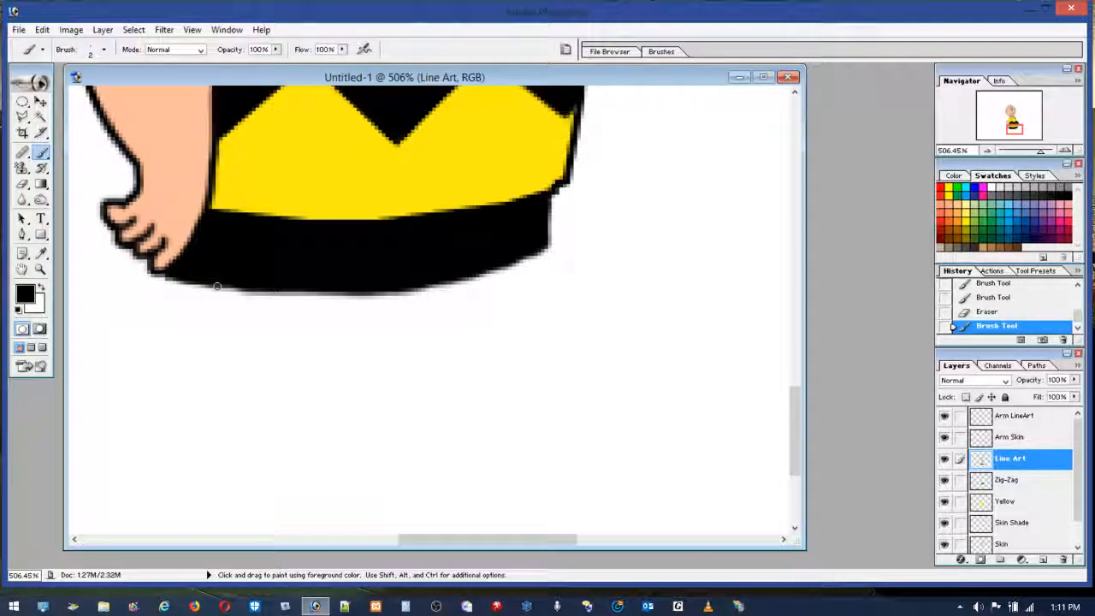
mouse_move(218, 286)
left_mouse_down()
mouse_move(212, 369)
mouse_move(217, 310)
mouse_move(221, 376)
left_mouse_up()
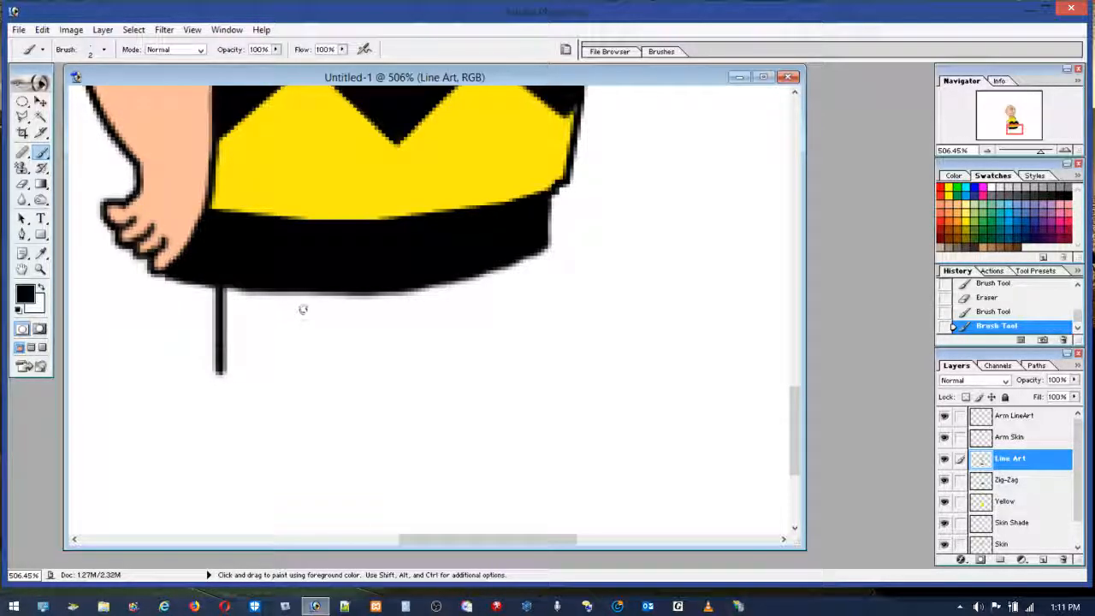
mouse_move(299, 291)
left_mouse_down()
mouse_move(297, 377)
mouse_move(300, 291)
mouse_move(301, 340)
left_mouse_up()
left_click_drag(364, 294, 366, 363)
left_click_drag(357, 296, 366, 370)
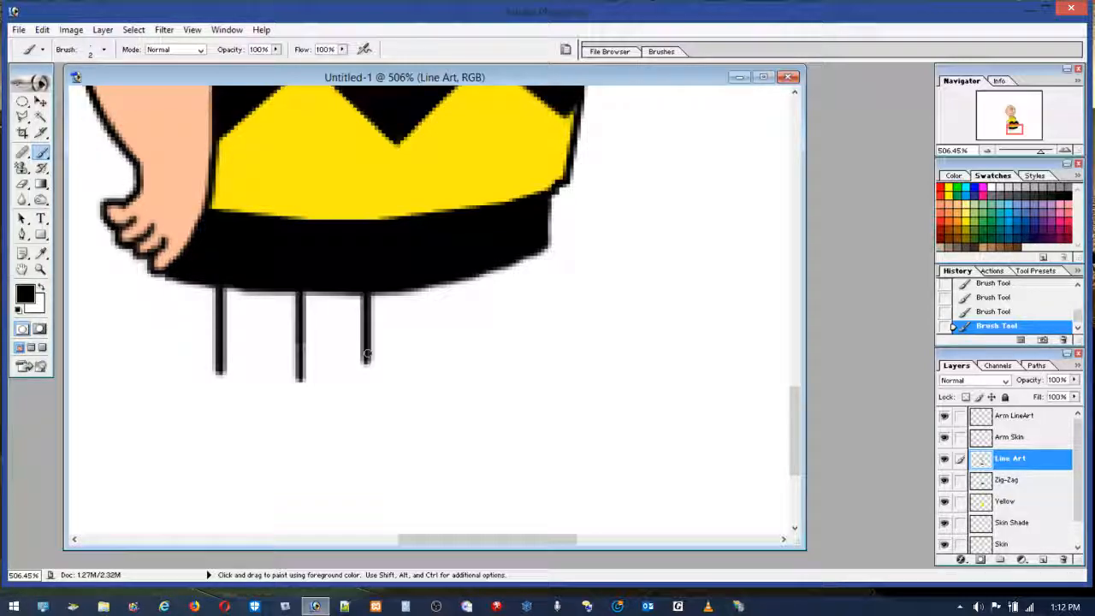
mouse_move(368, 357)
left_mouse_down()
mouse_move(396, 351)
mouse_move(483, 376)
left_mouse_up()
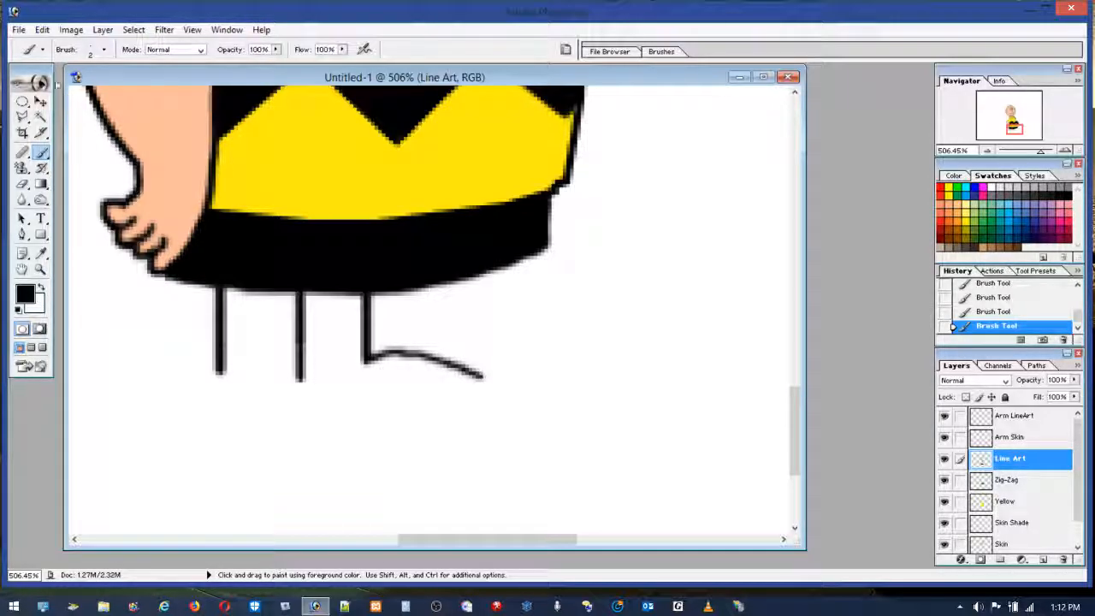
left_click(42, 29)
left_click(51, 44)
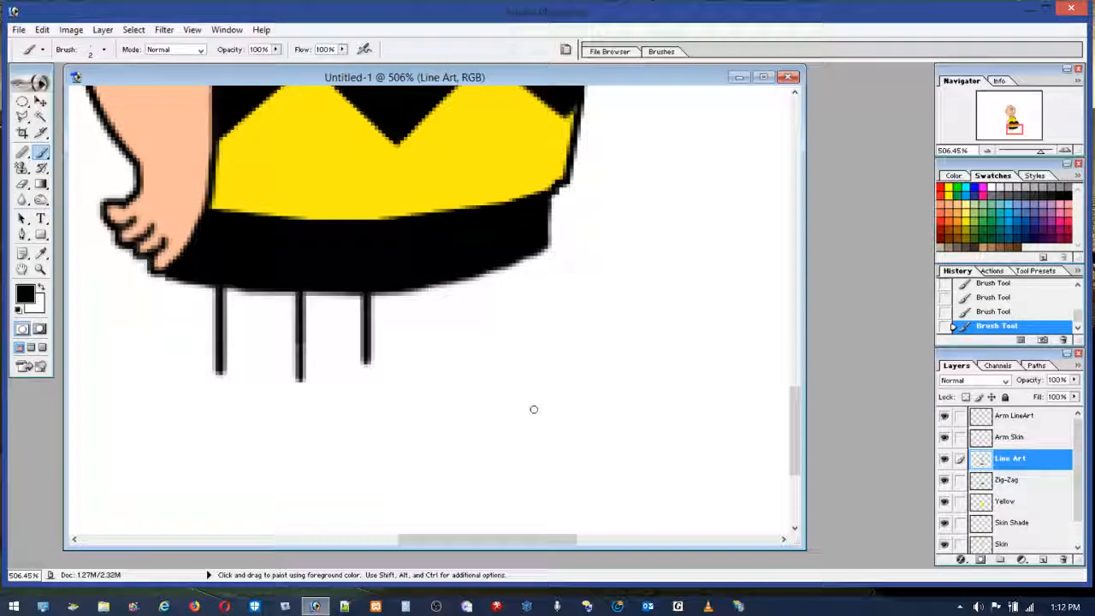
Draw the far shoe's upper curve from toe to ankle with the 2 px black brush and erase the overhang at the ankle.
mouse_move(533, 411)
left_mouse_down()
mouse_move(532, 386)
mouse_move(495, 366)
mouse_move(364, 351)
left_mouse_up()
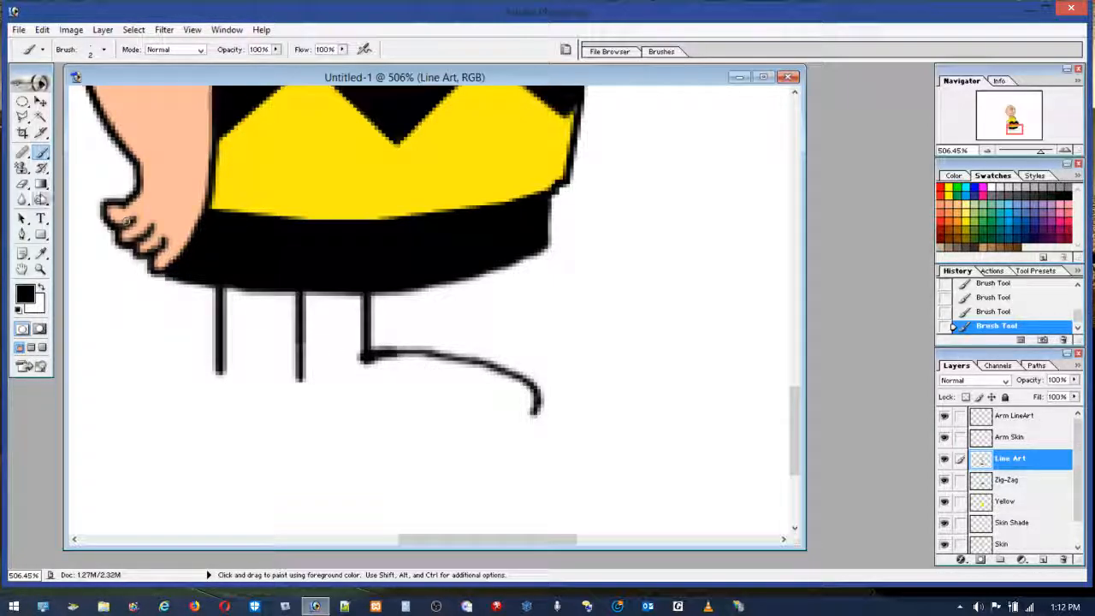
left_click(23, 185)
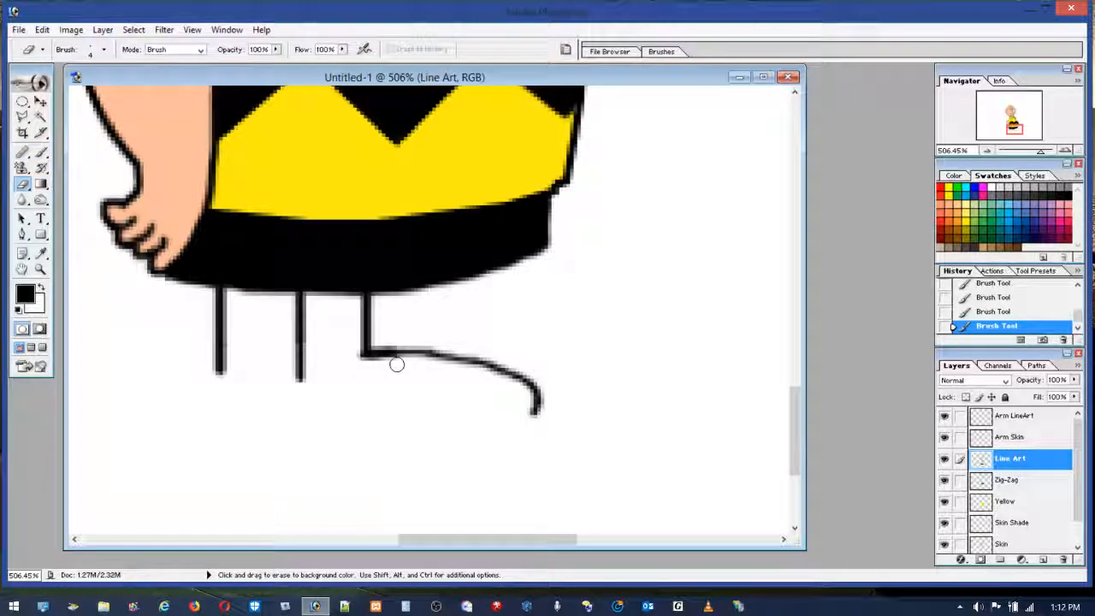
left_click(353, 351)
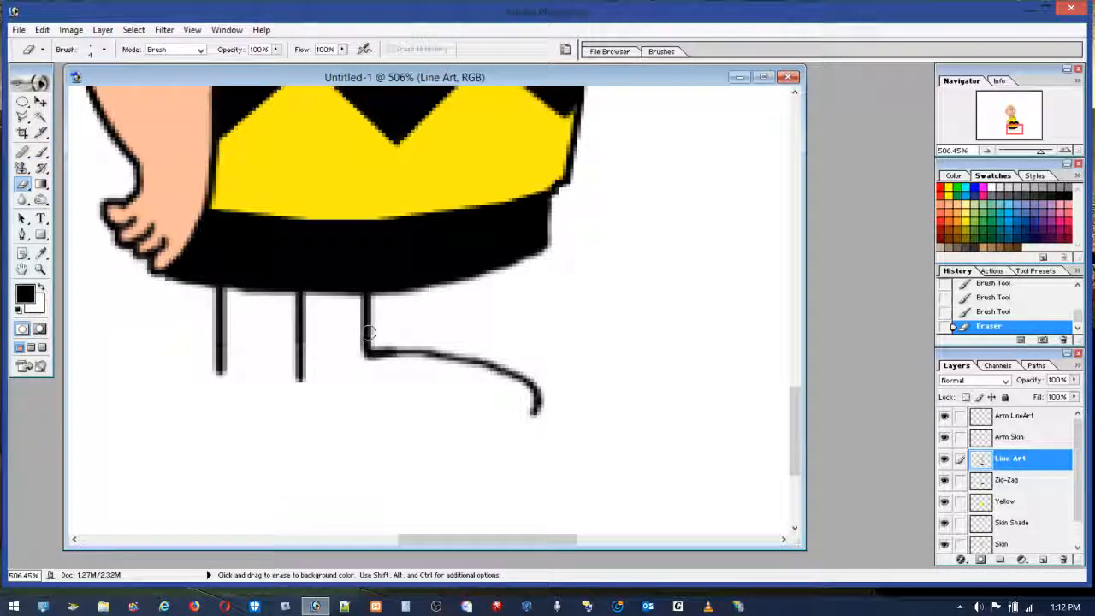
key("b")
left_click_drag(371, 350, 454, 360)
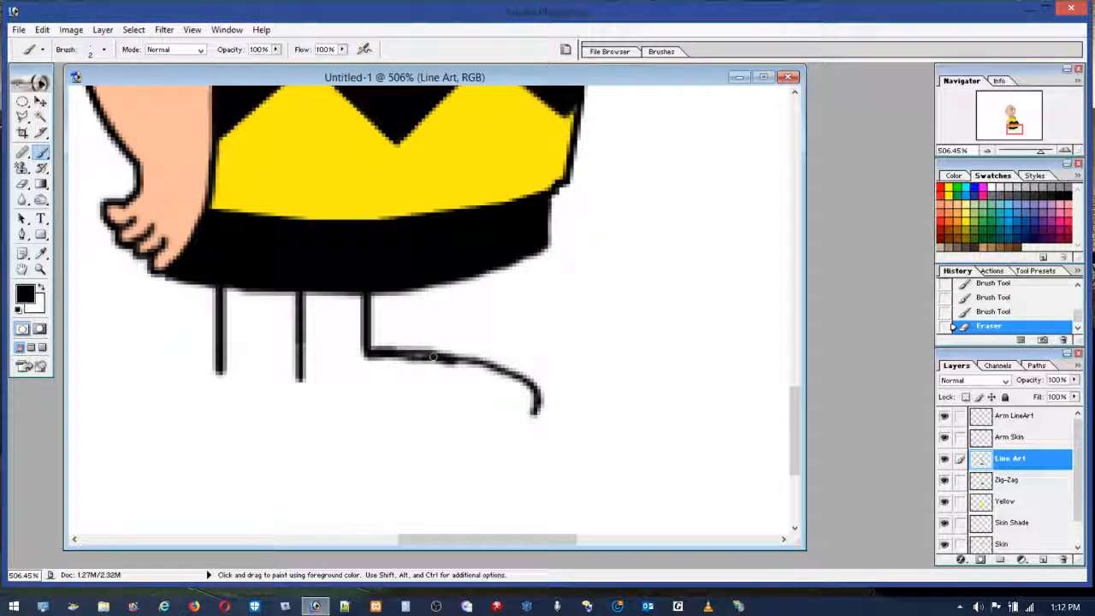
left_click(42, 29)
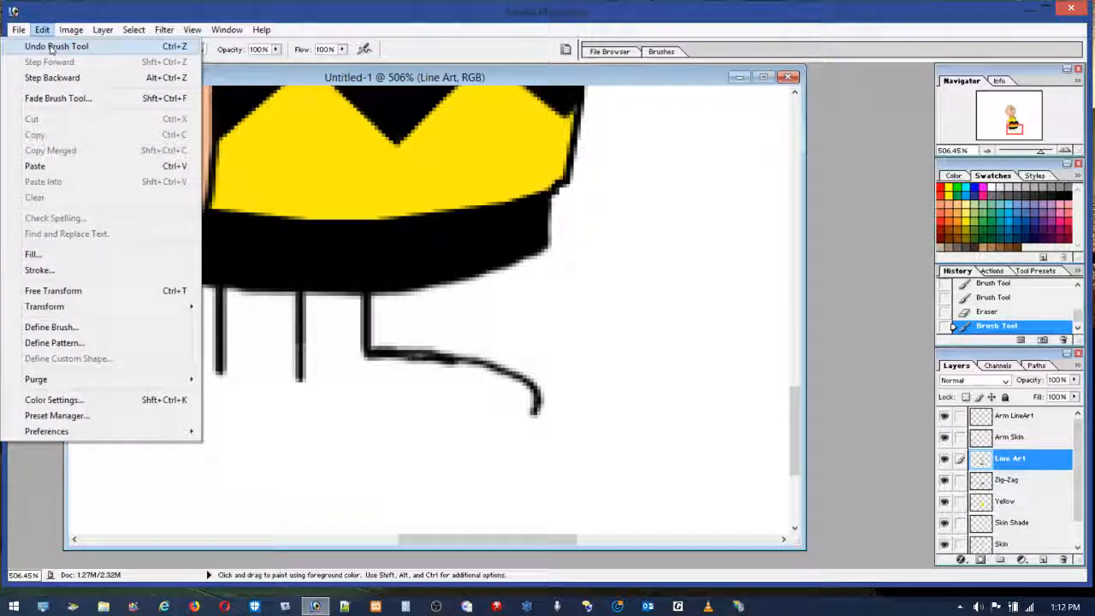
left_click(52, 47)
Retrace the far shoe's upper curve in black from the ankle to the toe to even out its thickness.
mouse_move(374, 351)
left_mouse_down()
mouse_move(490, 366)
mouse_move(536, 394)
mouse_move(536, 415)
left_mouse_up()
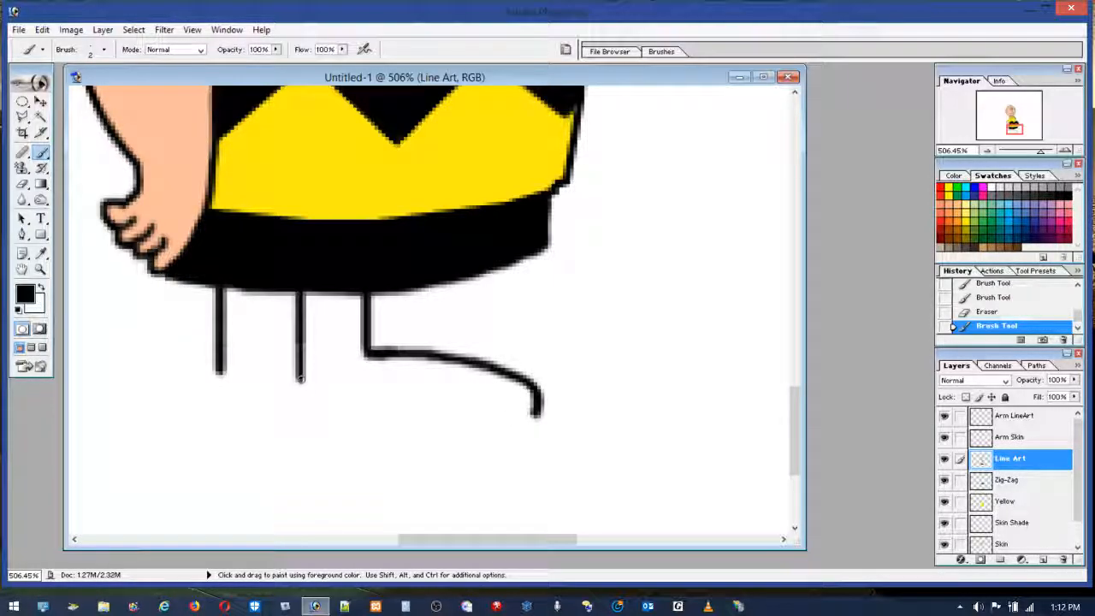
left_click_drag(300, 379, 397, 396)
left_click(42, 29)
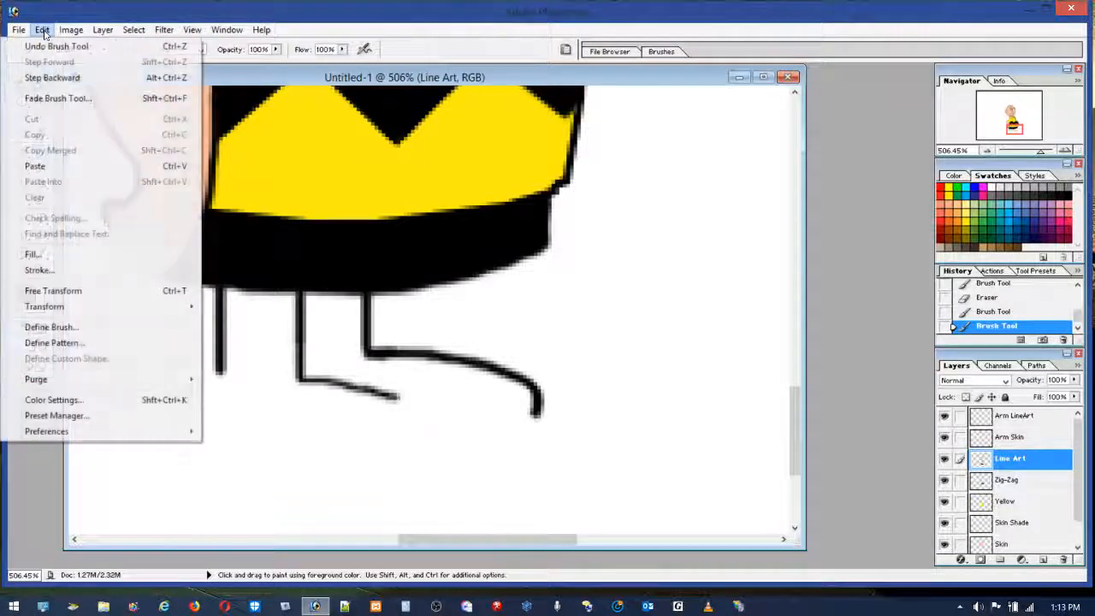
left_click(50, 47)
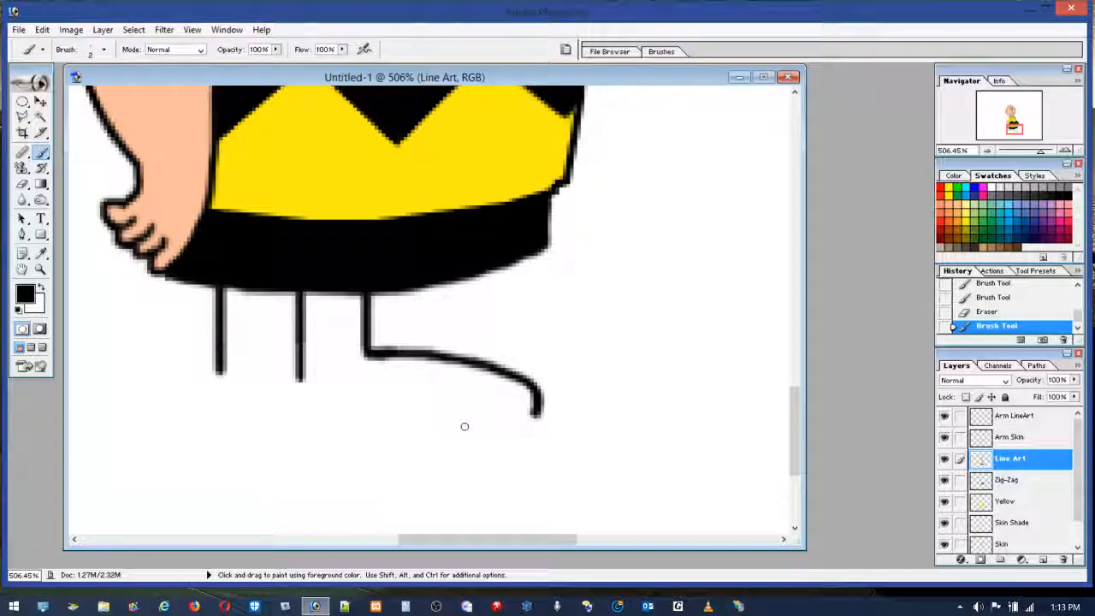
Draw the near shoe's upper curve between the middle leg line and a rounded toe in black.
mouse_move(465, 427)
left_mouse_down()
mouse_move(434, 396)
mouse_move(336, 371)
mouse_move(299, 375)
mouse_move(419, 394)
left_mouse_up()
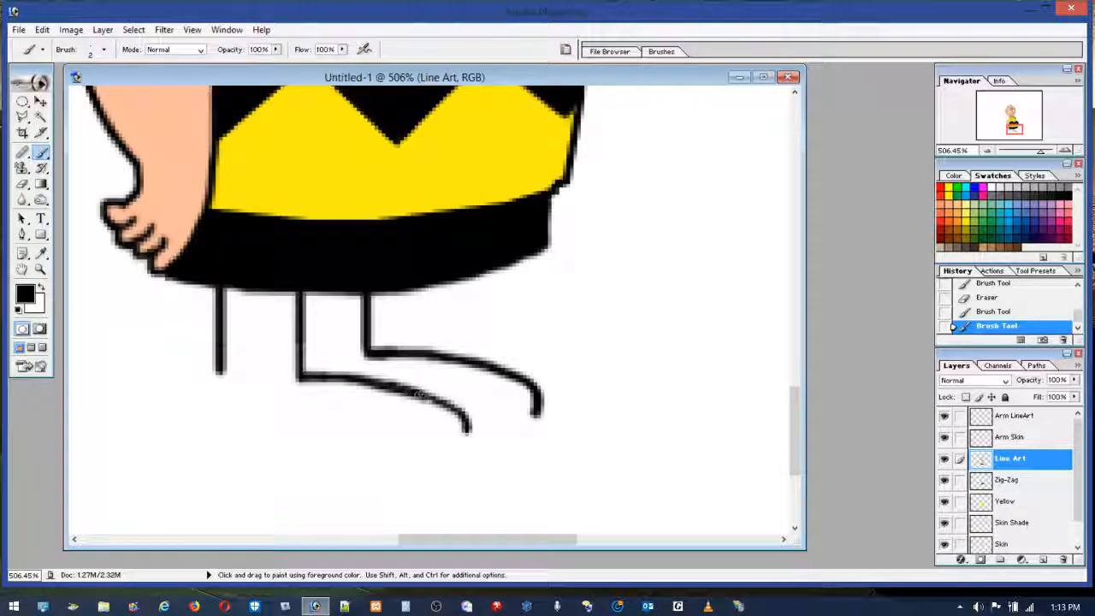
left_click_drag(467, 428, 463, 437)
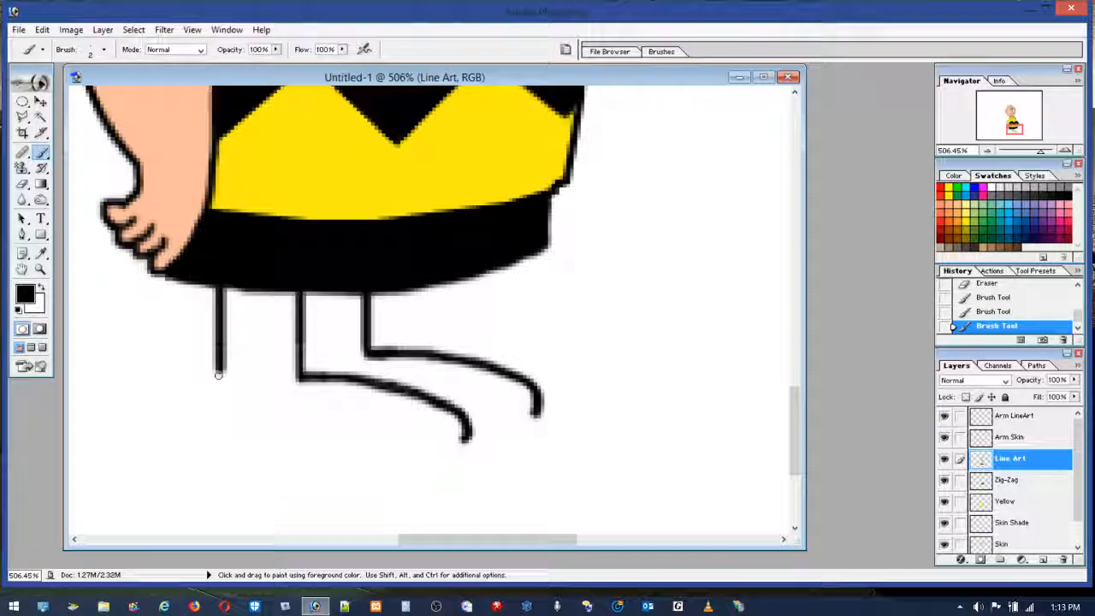
mouse_move(216, 372)
left_mouse_down()
mouse_move(170, 386)
mouse_move(168, 415)
mouse_move(171, 385)
left_mouse_up()
left_click(42, 29)
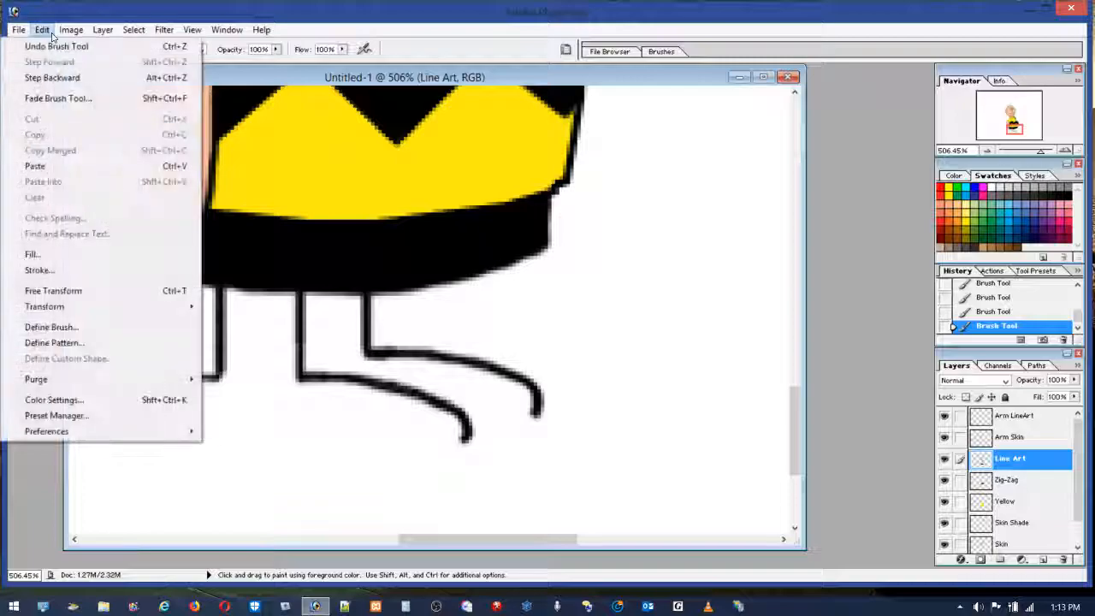
left_click(49, 44)
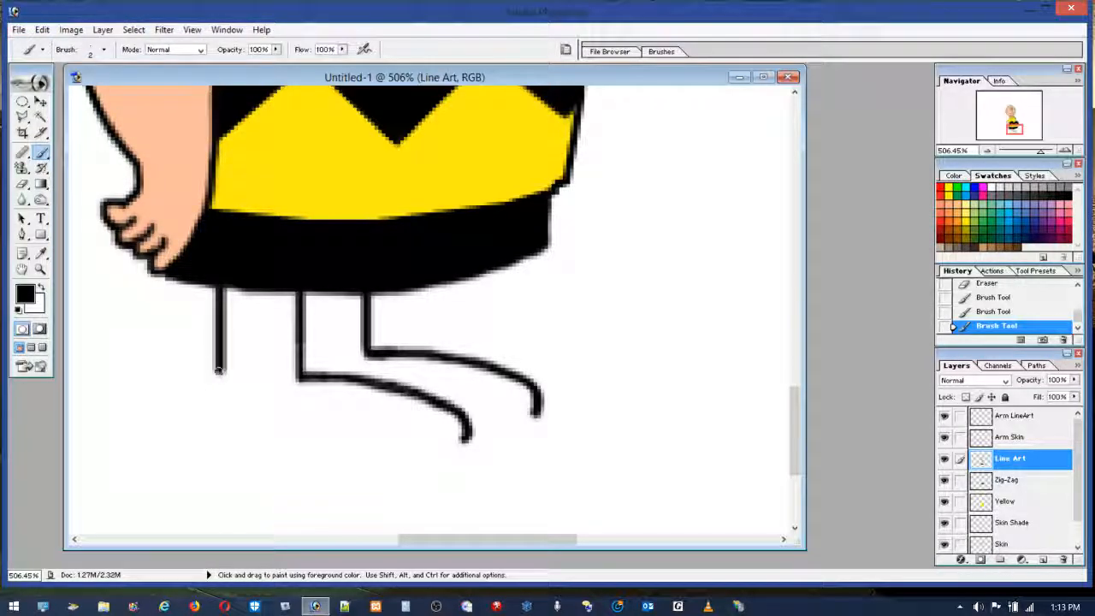
Draw the near shoe's heel curve from the rear leg line, trim its inner edge with the eraser, and extend the heel slightly downward.
mouse_move(219, 370)
left_mouse_down()
mouse_move(159, 383)
mouse_move(154, 411)
mouse_move(162, 387)
mouse_move(198, 373)
left_mouse_up()
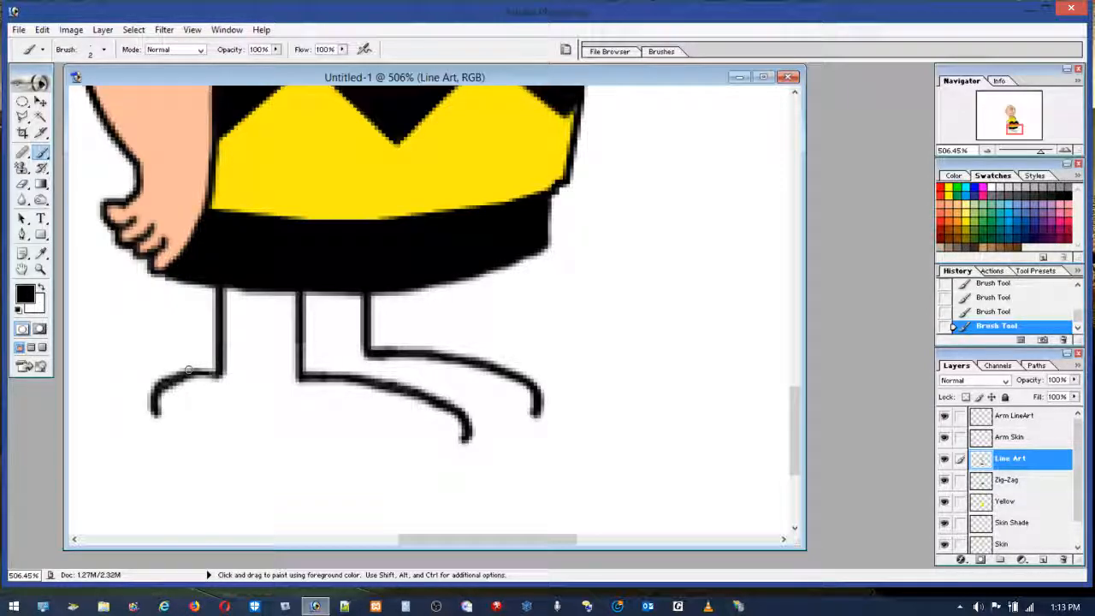
left_click(22, 184)
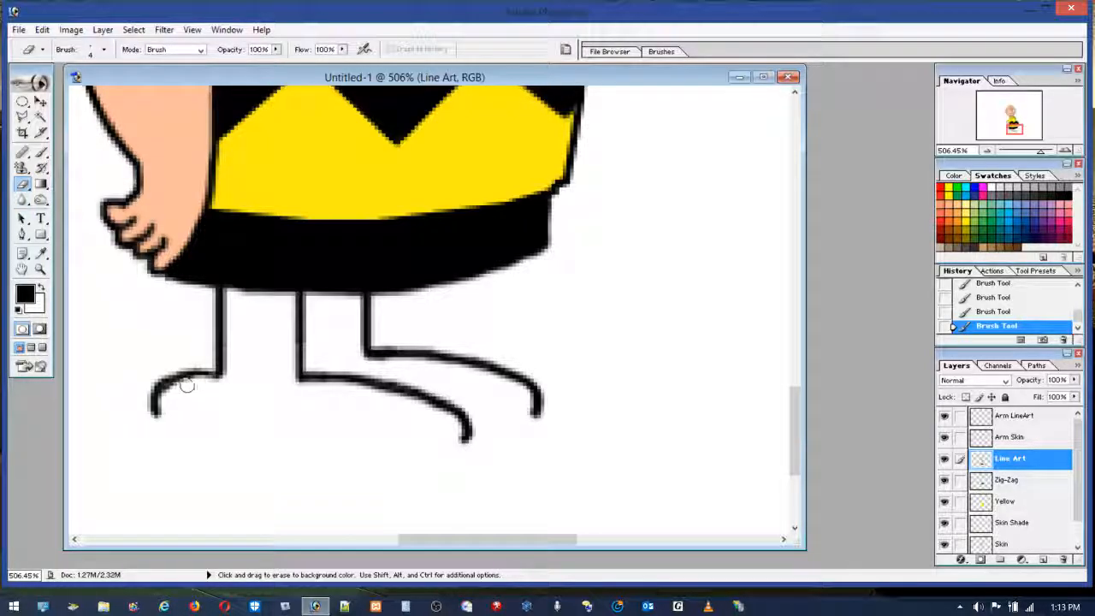
left_click_drag(185, 387, 200, 384)
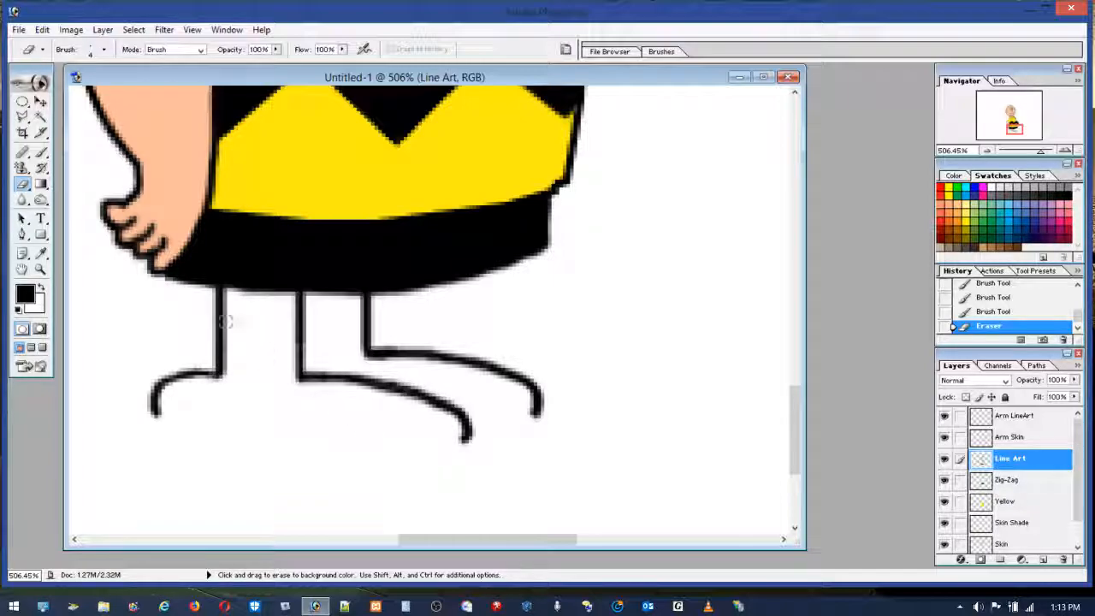
key("b")
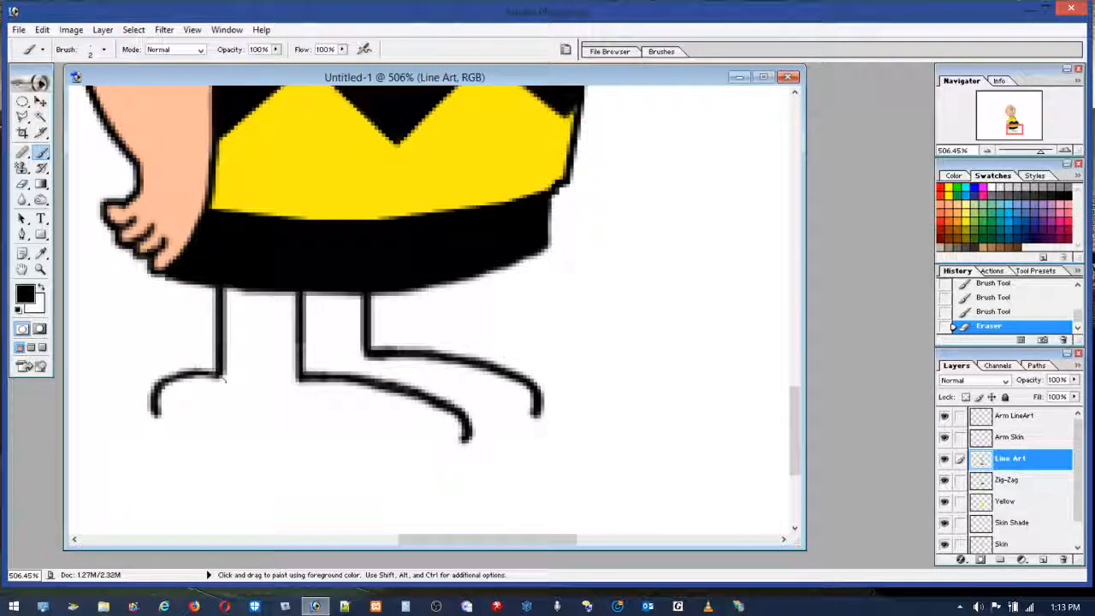
left_click_drag(201, 373, 216, 373)
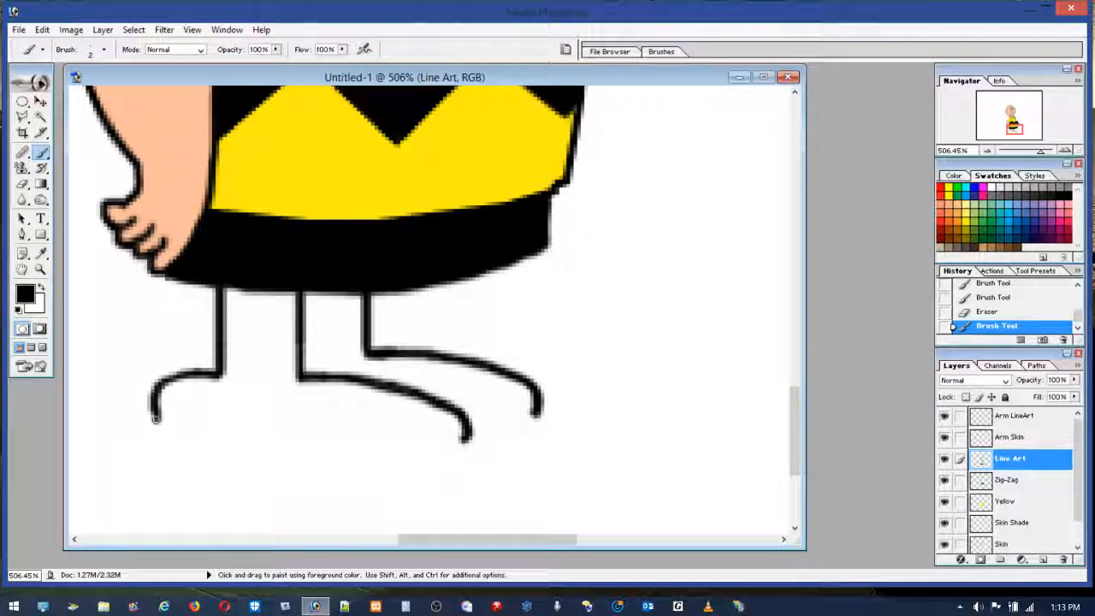
left_click_drag(154, 413, 154, 422)
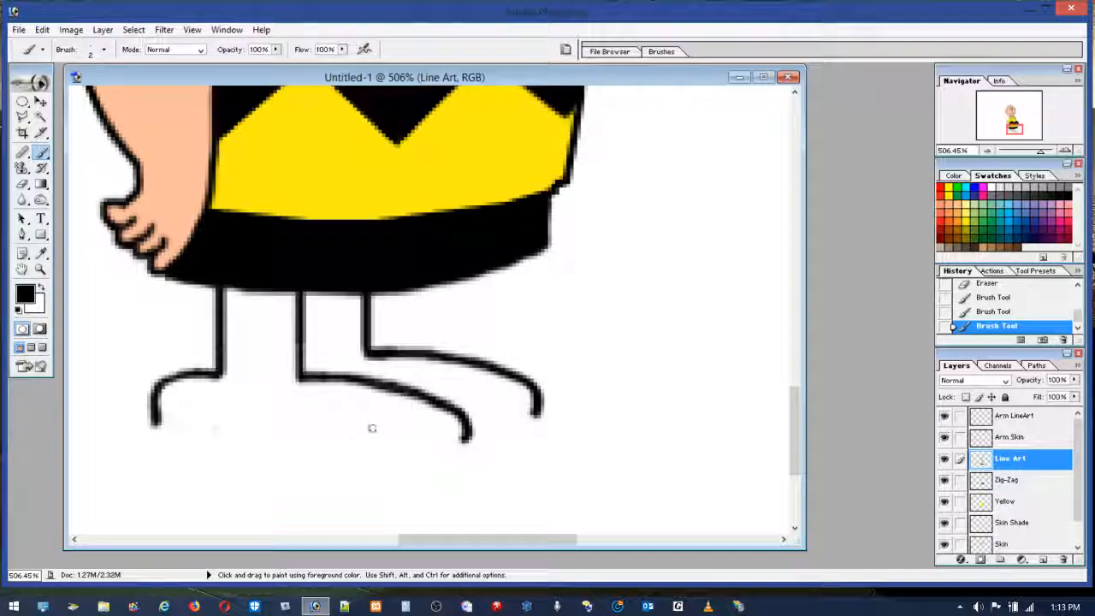
key("shift")
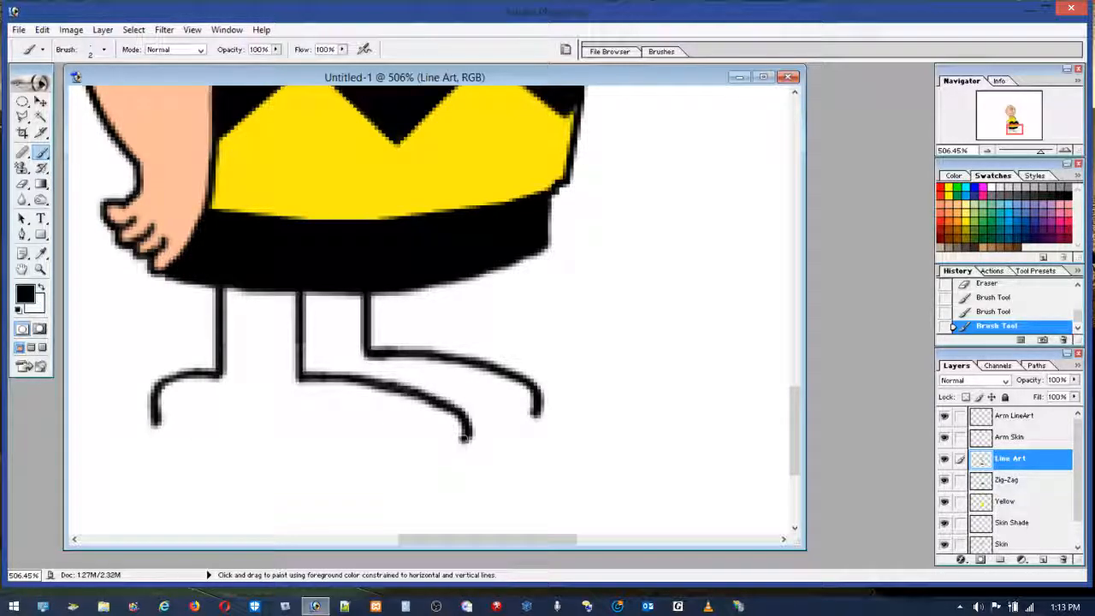
left_click(465, 437, "shift")
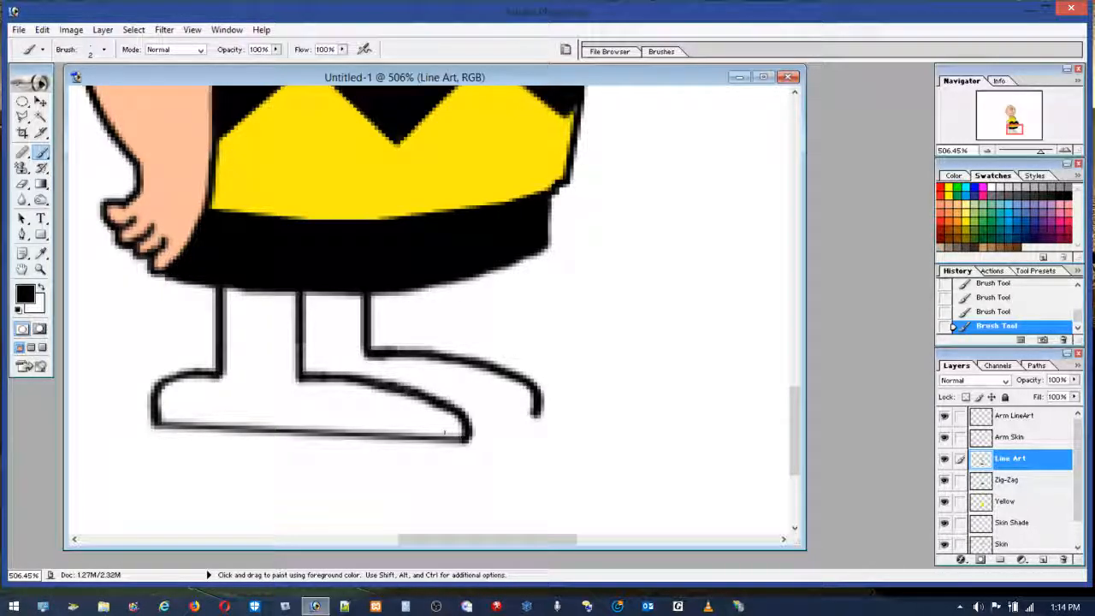
left_click(42, 30)
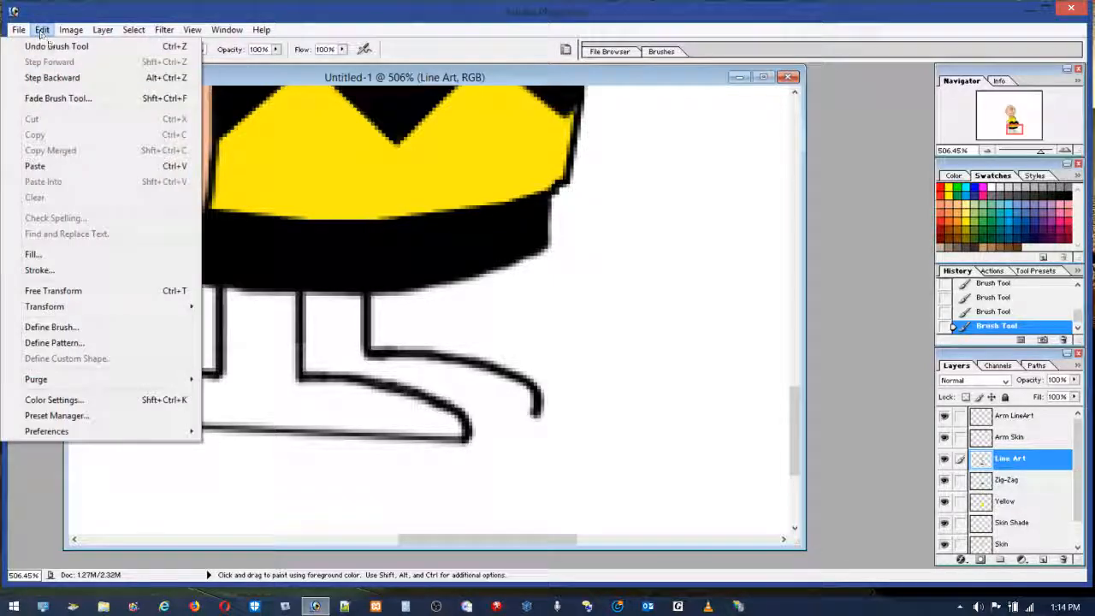
left_click(68, 44)
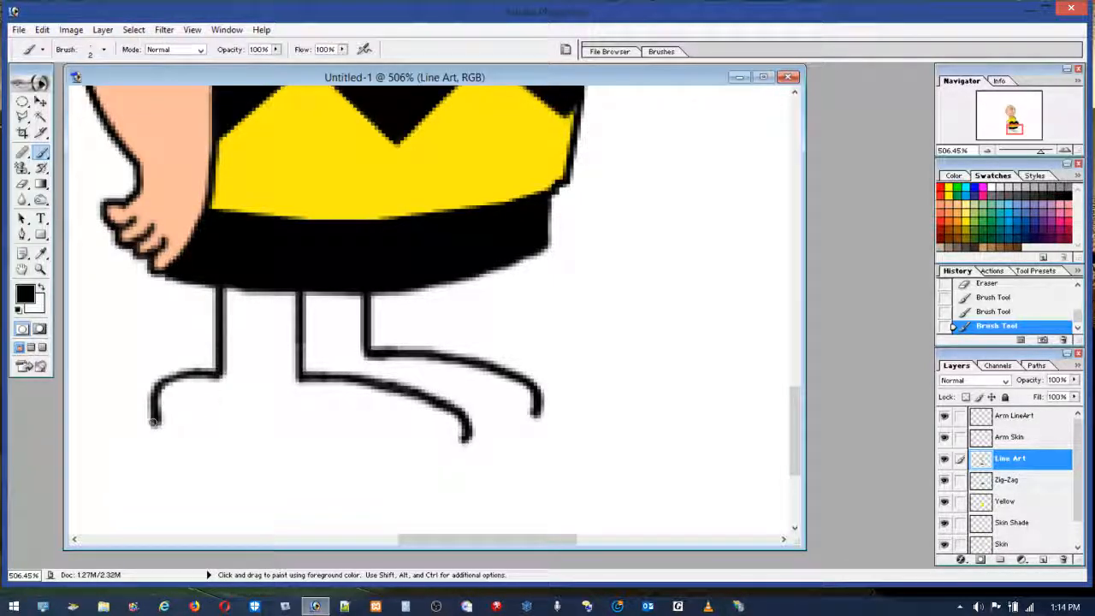
Draw and thicken the near shoe's sole from heel to toe, then close the far shoe's sole against the near toe.
left_click_drag(163, 422, 466, 436)
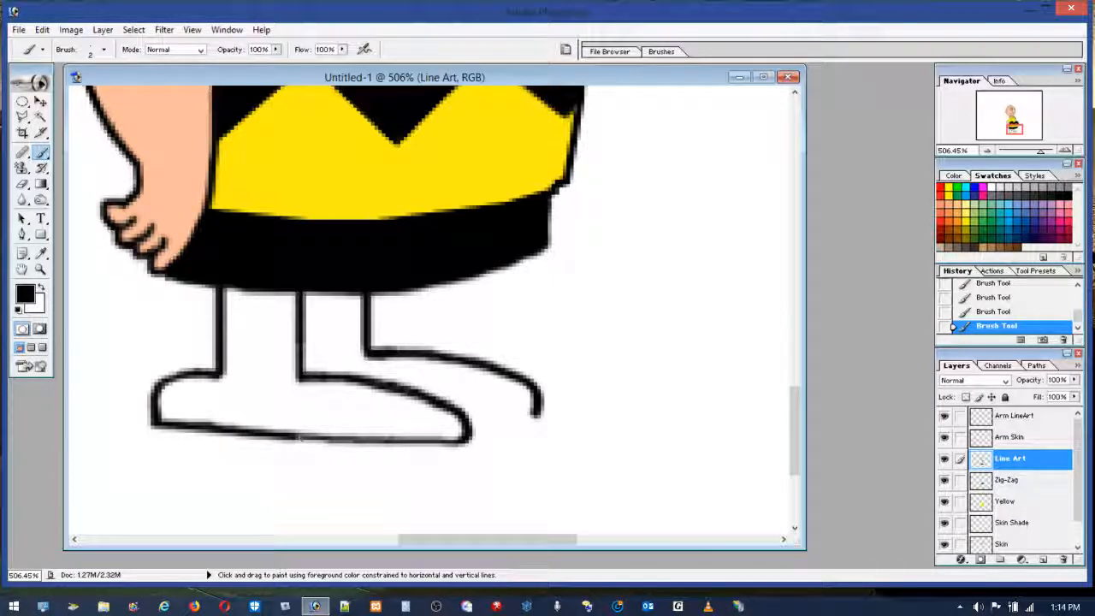
left_click(373, 441, "shift")
left_click(442, 441, "shift")
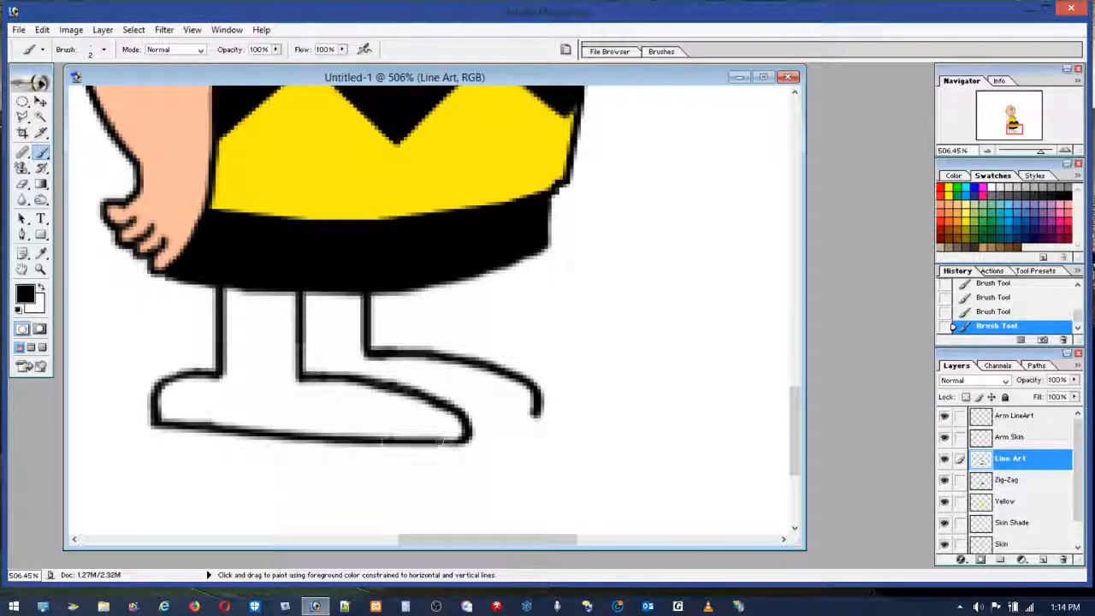
left_click(467, 437, "shift")
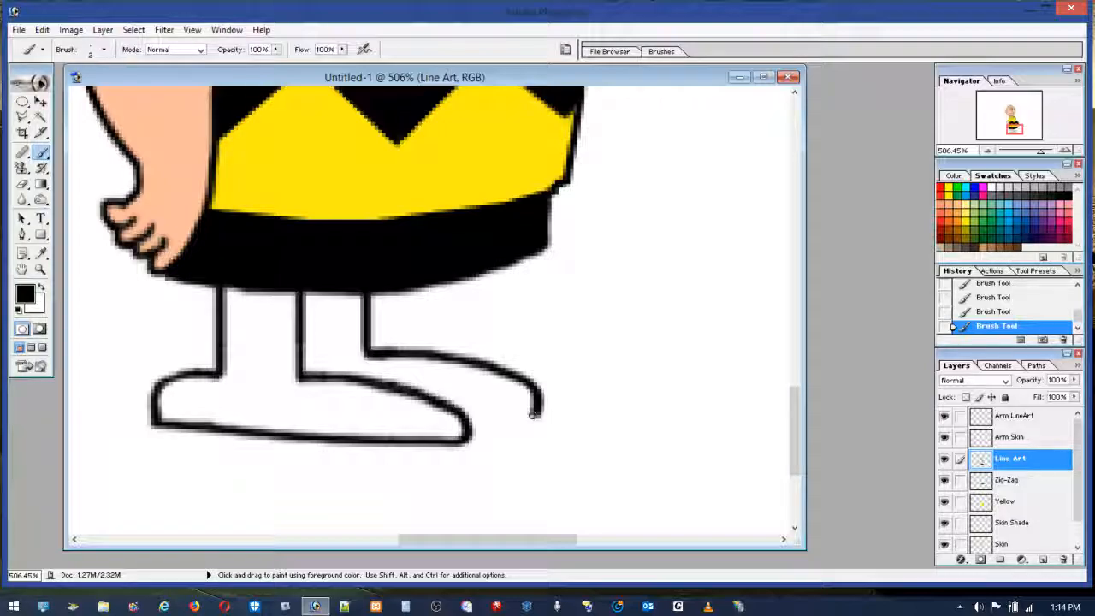
mouse_move(528, 417)
left_mouse_down()
mouse_move(466, 413)
mouse_move(528, 412)
left_mouse_up()
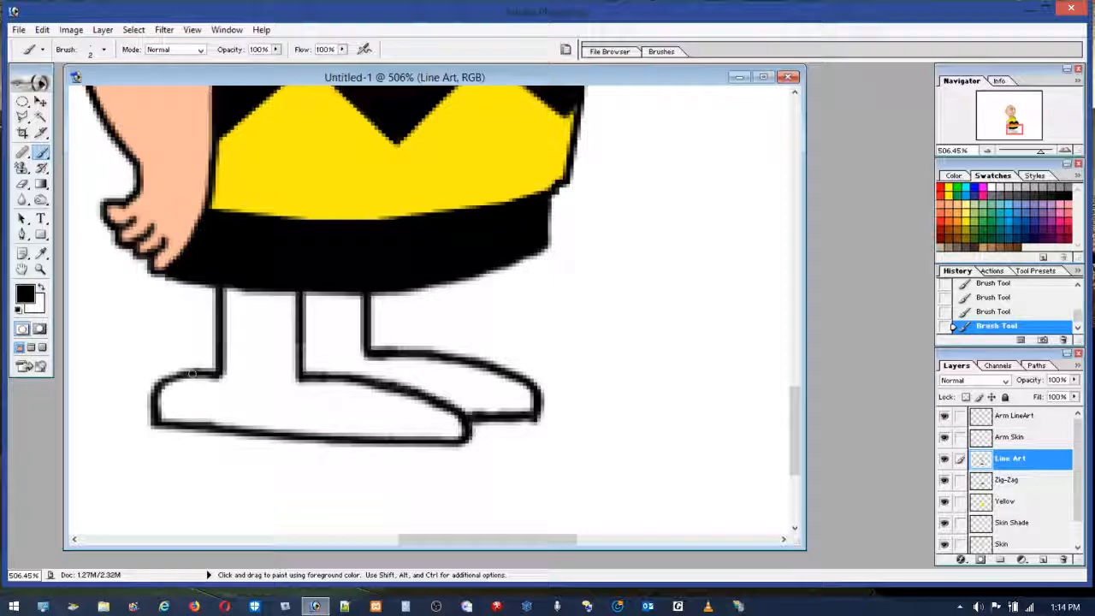
Redraw the near shoe's heel slightly further inward in black and erase the old outer heel line.
mouse_move(190, 373)
left_mouse_down()
mouse_move(167, 393)
mouse_move(158, 424)
left_mouse_up()
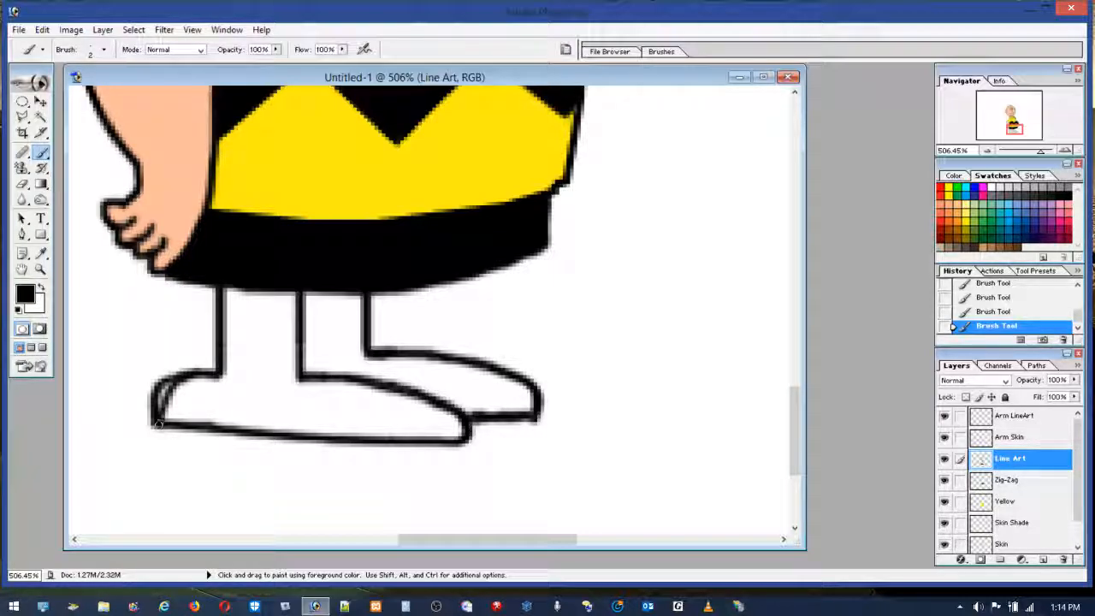
mouse_move(197, 373)
left_mouse_down()
mouse_move(174, 387)
mouse_move(163, 424)
mouse_move(166, 410)
mouse_move(174, 428)
mouse_move(221, 442)
mouse_move(175, 423)
mouse_move(291, 432)
mouse_move(167, 426)
mouse_move(253, 431)
left_mouse_up()
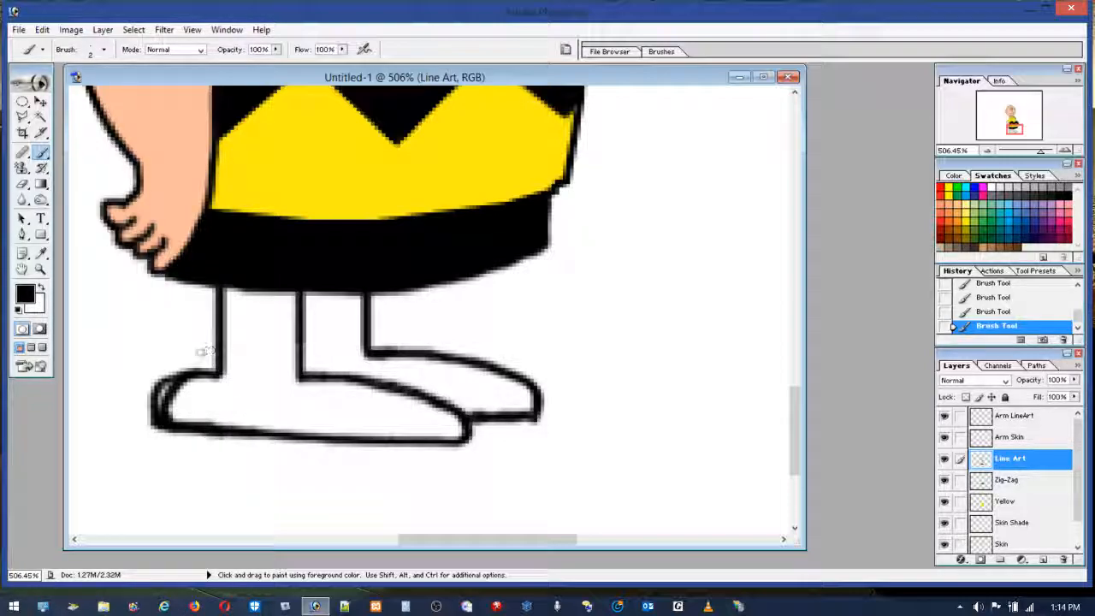
left_click(22, 186)
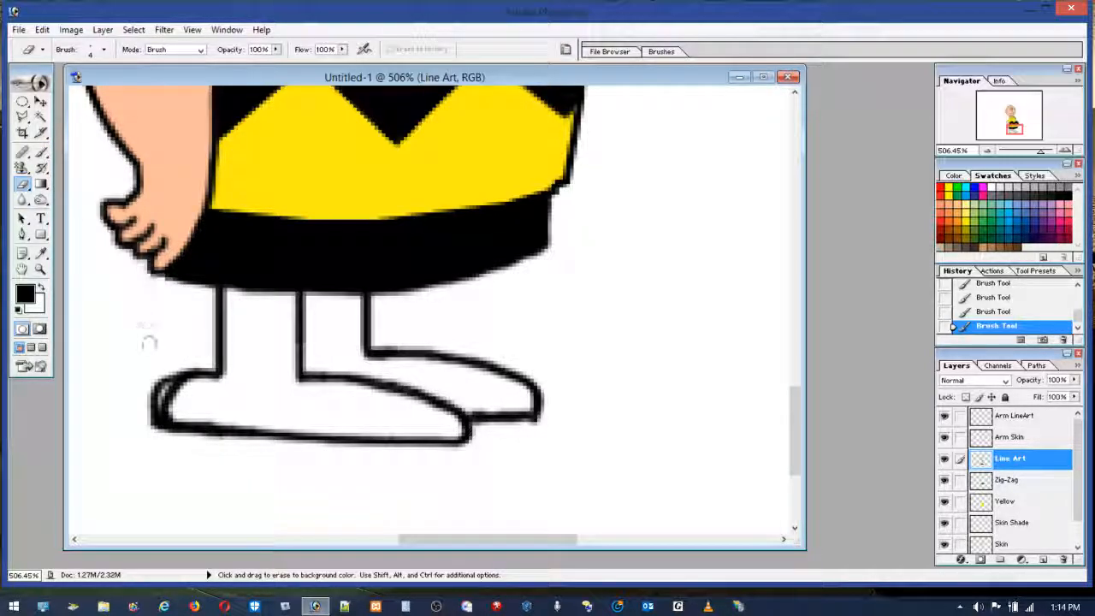
mouse_move(192, 363)
left_mouse_down()
mouse_move(158, 393)
mouse_move(151, 431)
left_mouse_up()
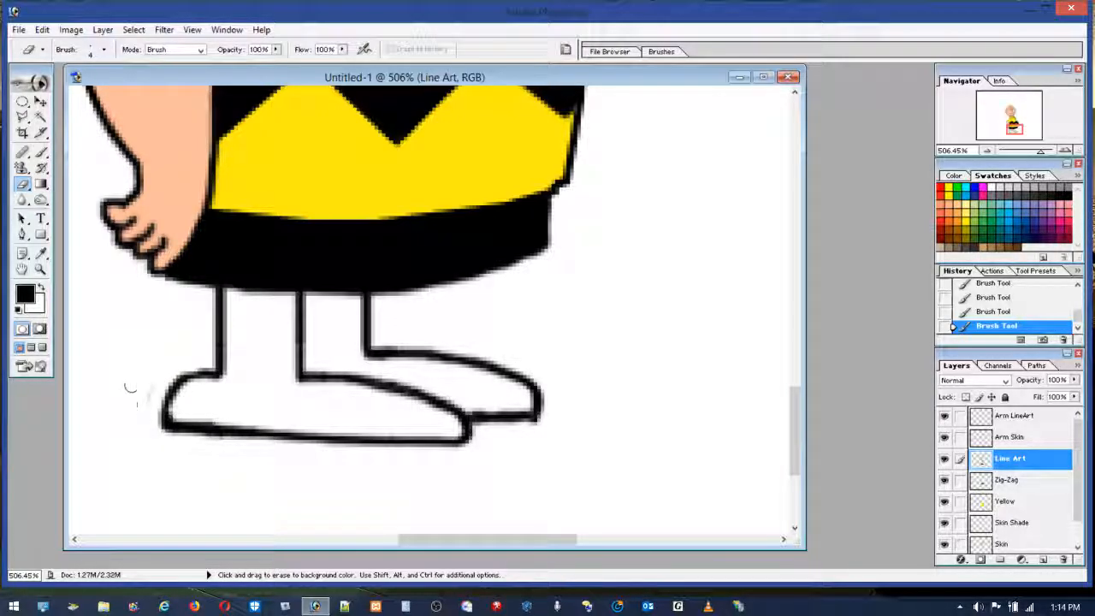
mouse_move(182, 364)
left_mouse_down()
mouse_move(144, 406)
mouse_move(152, 442)
left_mouse_up()
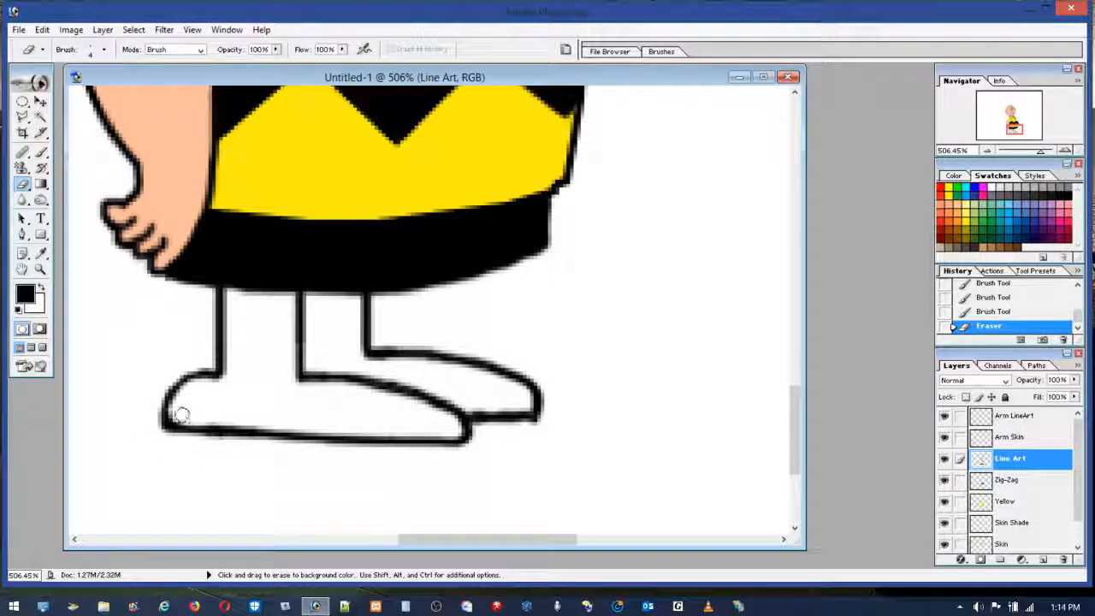
Erase the rough edges along the near shoe's heel and sole, and round off the far shoe's lower toe corner.
mouse_move(190, 413)
left_mouse_down()
mouse_move(232, 420)
mouse_move(223, 446)
left_mouse_up()
mouse_move(151, 405)
left_mouse_down()
mouse_move(156, 434)
mouse_move(176, 444)
left_mouse_up()
left_click_drag(544, 426, 531, 427)
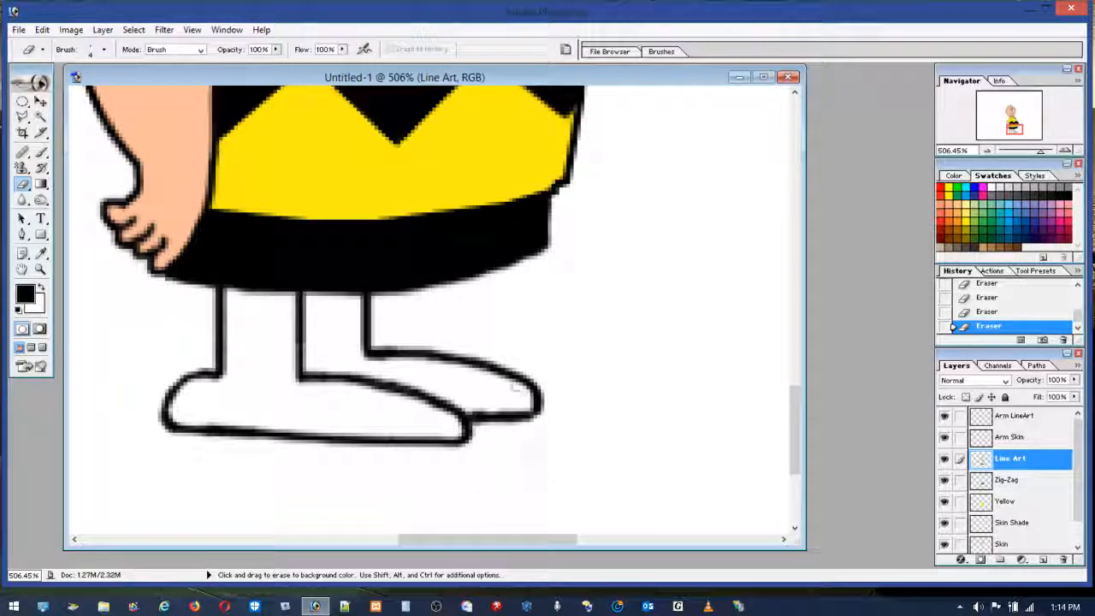
Erase the top of the near shoe's heel and redraw it as a gentler slope down from the ankle in black.
mouse_move(188, 367)
left_mouse_down()
mouse_move(171, 384)
mouse_move(188, 370)
left_mouse_up()
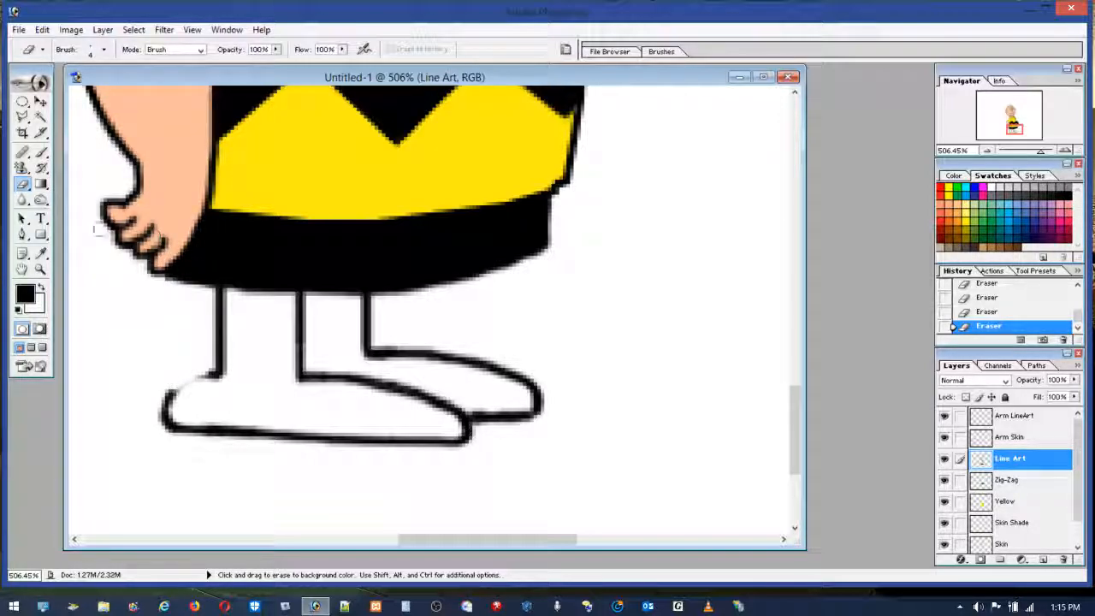
left_click(42, 152)
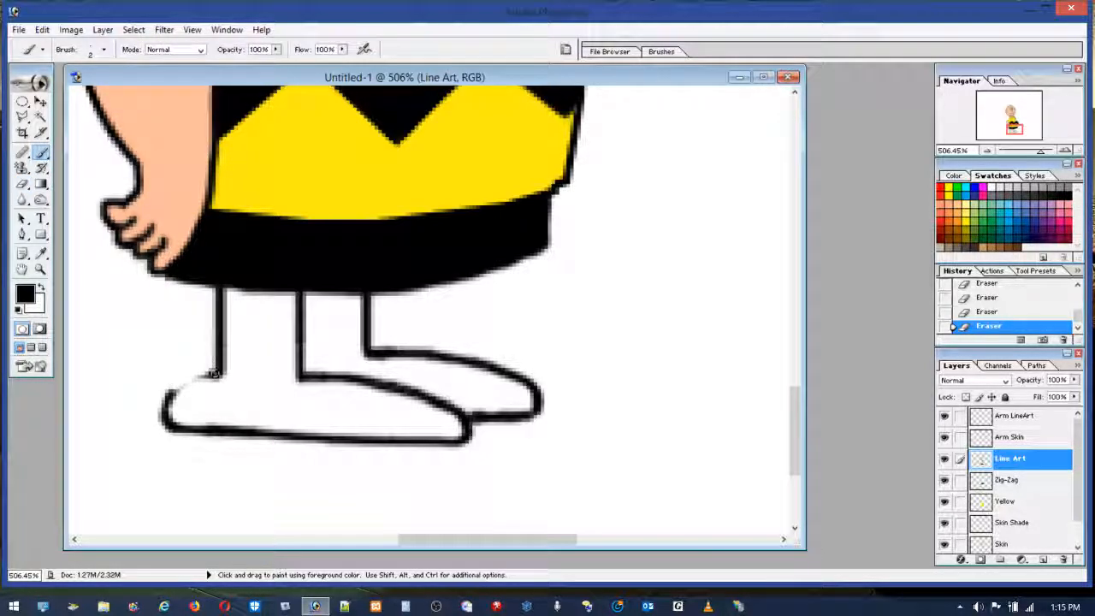
left_click_drag(211, 376, 169, 394)
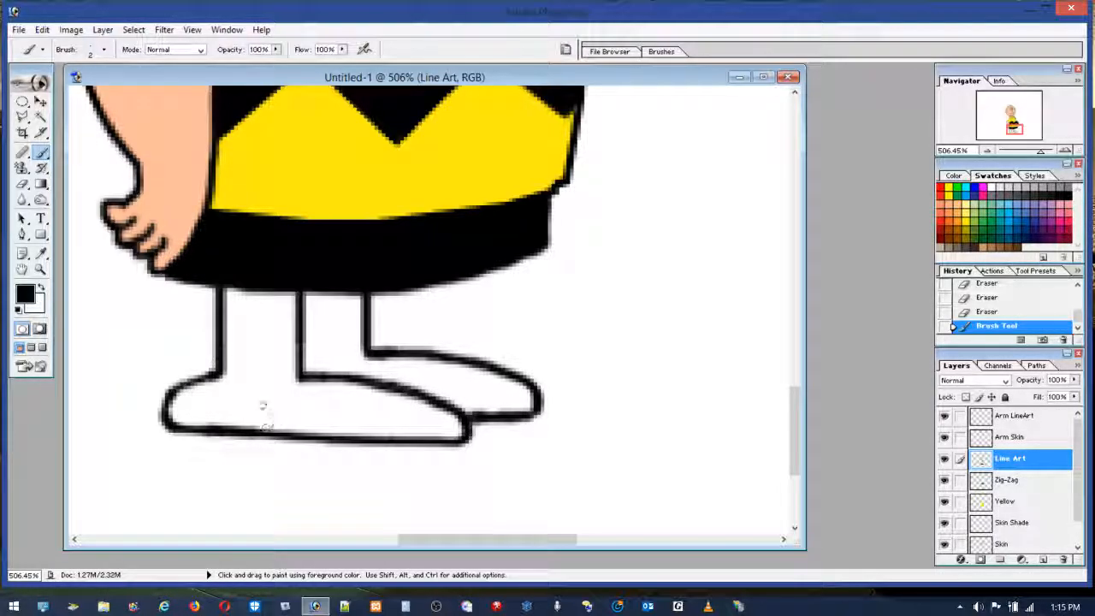
Draw curved ankle openings on both shoes and a curved sock line across each leg in black.
mouse_move(218, 376)
left_mouse_down()
mouse_move(244, 386)
mouse_move(300, 379)
left_mouse_up()
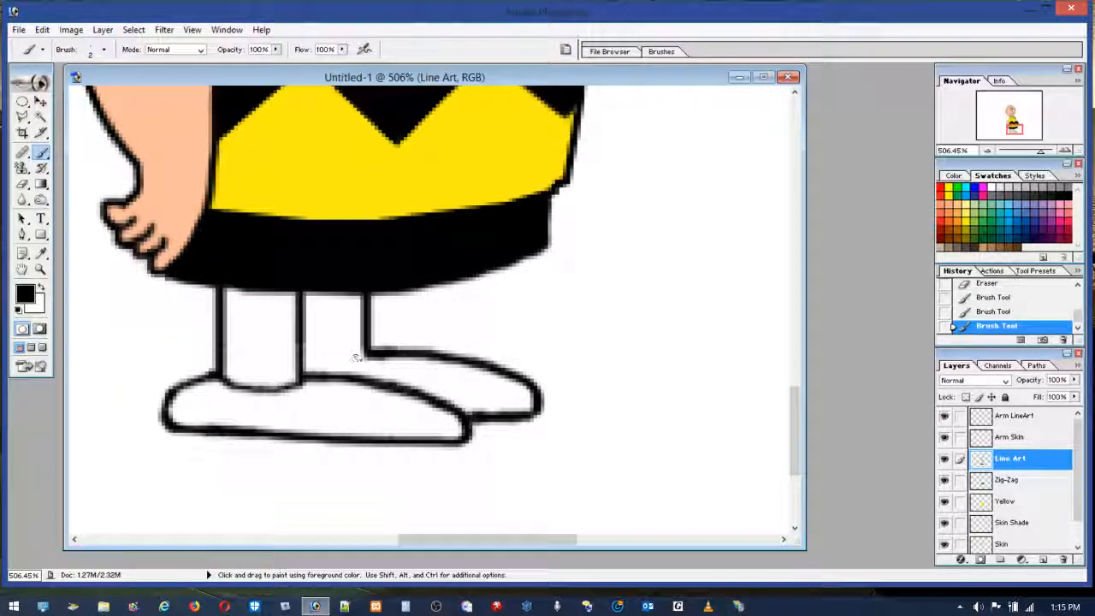
left_click_drag(352, 361, 304, 363)
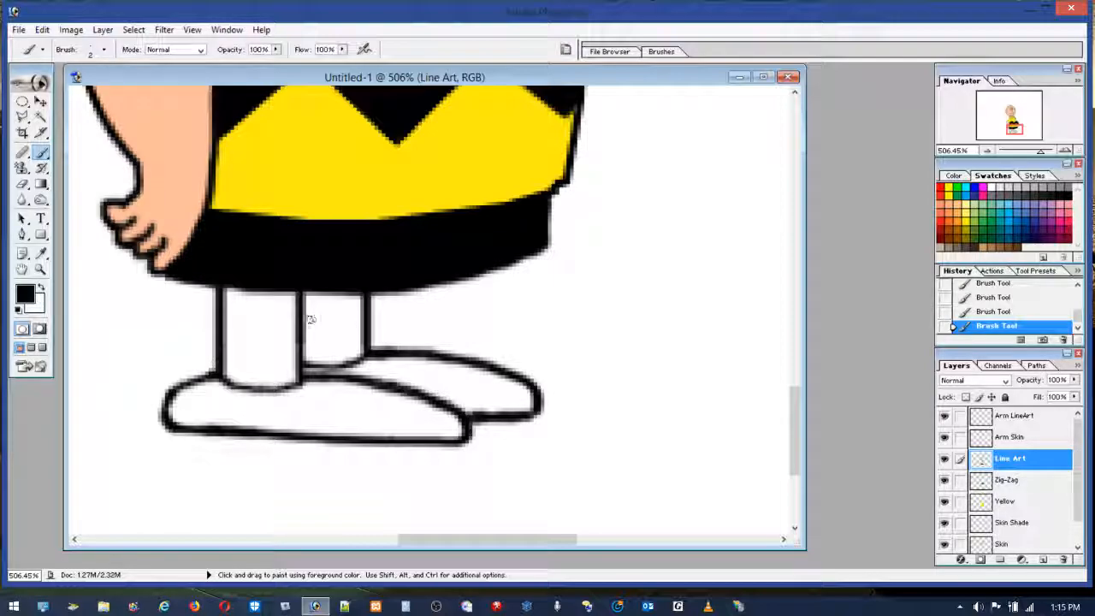
left_click_drag(304, 318, 360, 310)
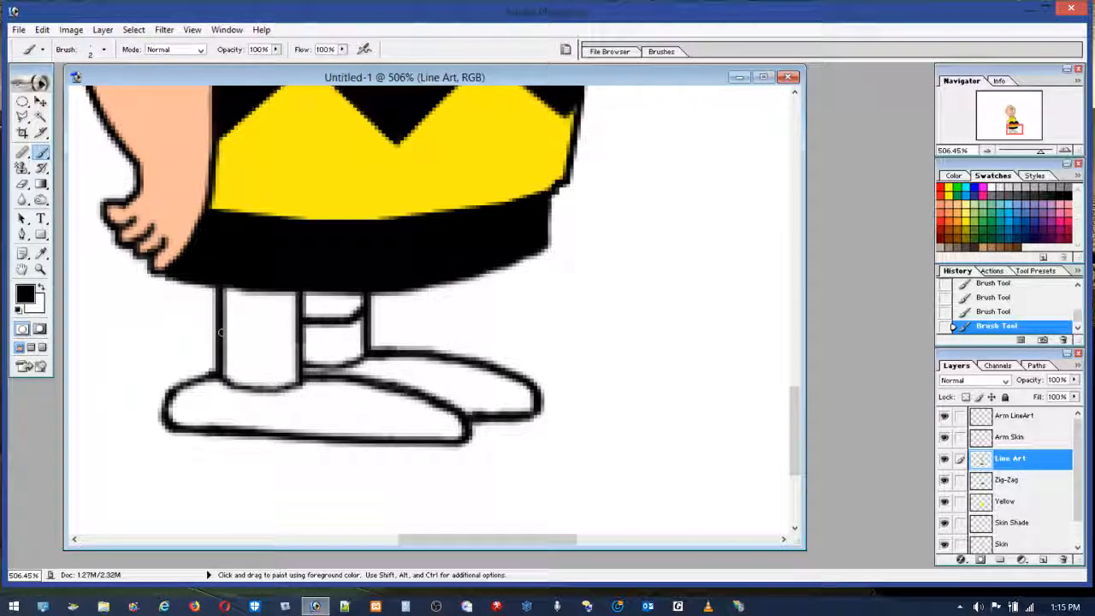
left_click_drag(268, 340, 294, 327)
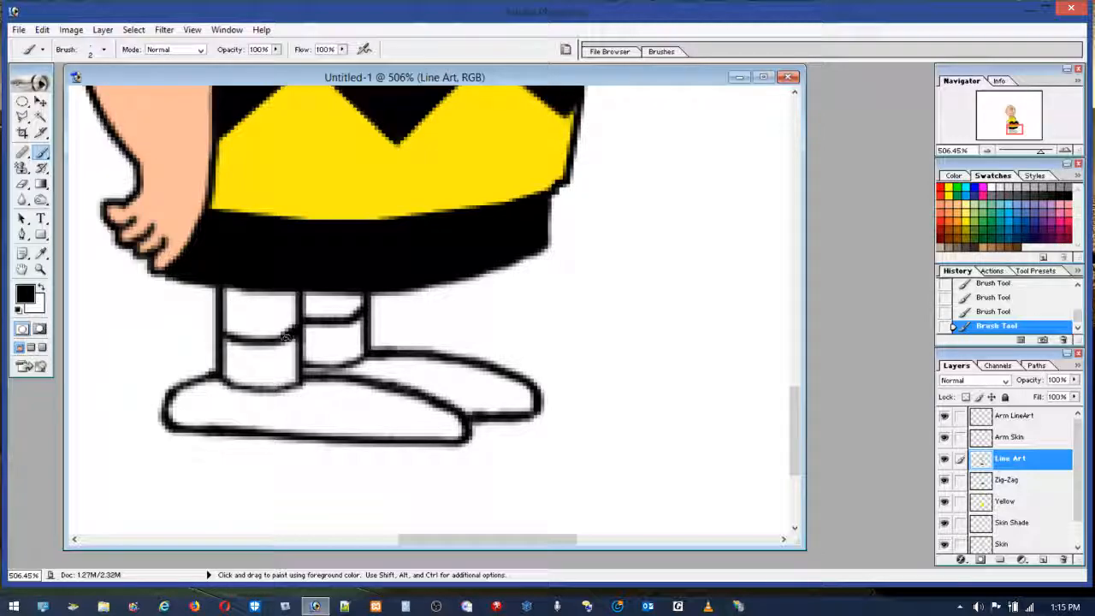
Erase the excess black above the front end of the near leg's sock line.
left_click(23, 185)
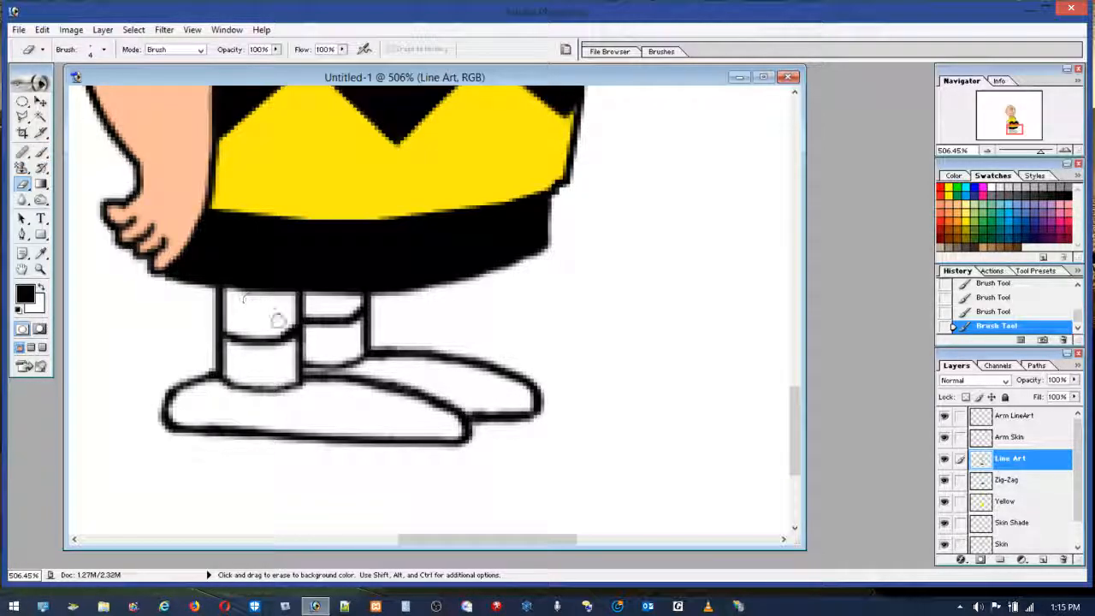
left_click(285, 325)
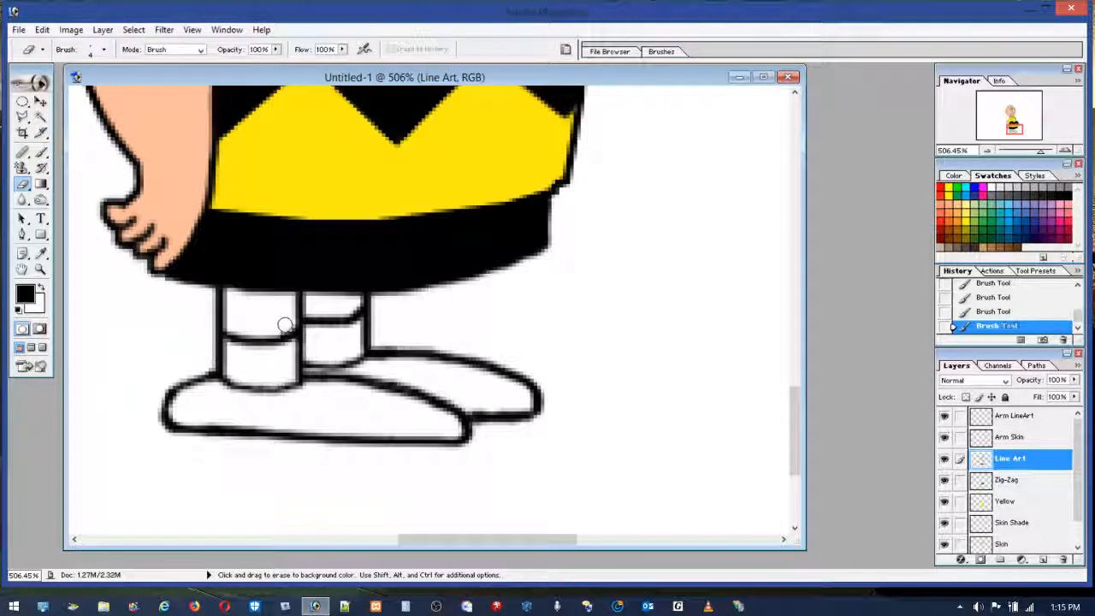
left_click(282, 323)
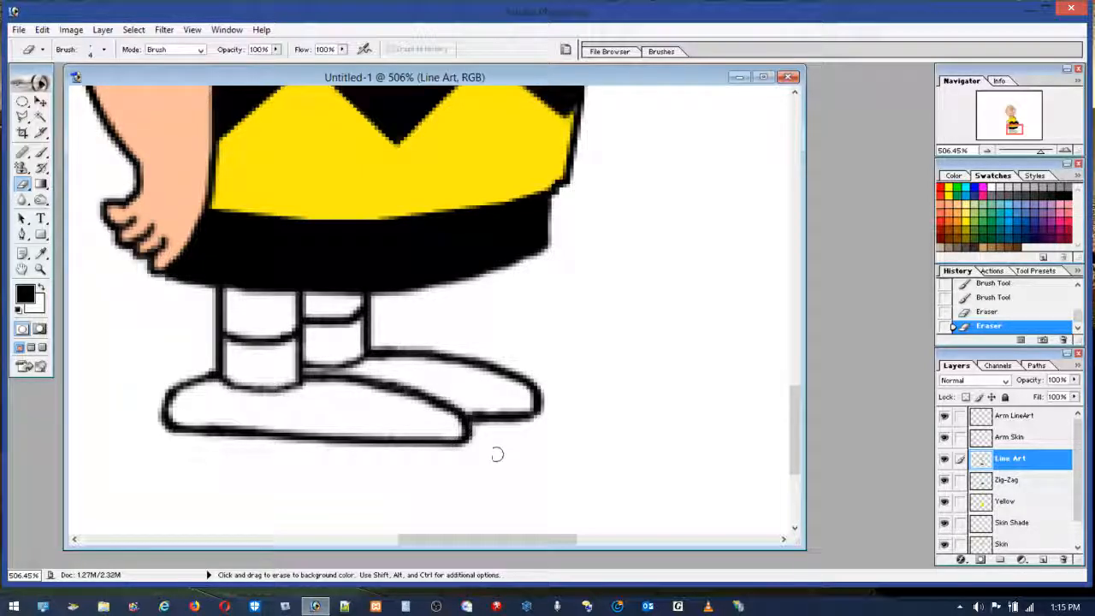
Thicken the curved ankle openings of both shoes and the top of the near shoe's heel in black.
left_click(43, 153)
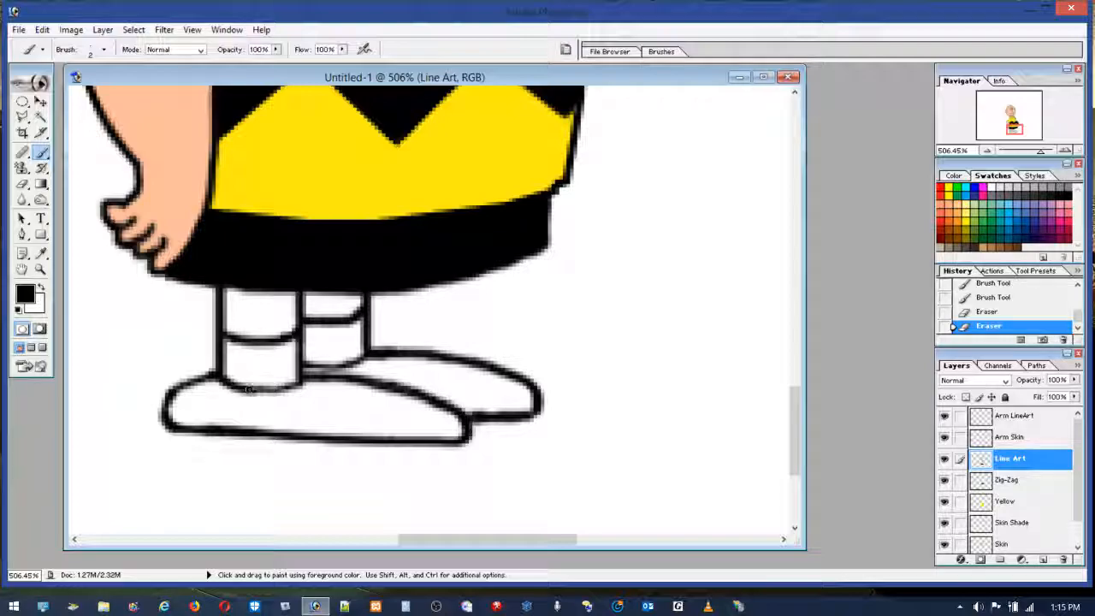
mouse_move(267, 387)
left_mouse_down()
mouse_move(318, 374)
mouse_move(308, 364)
mouse_move(373, 347)
left_mouse_up()
left_click_drag(211, 374, 175, 389)
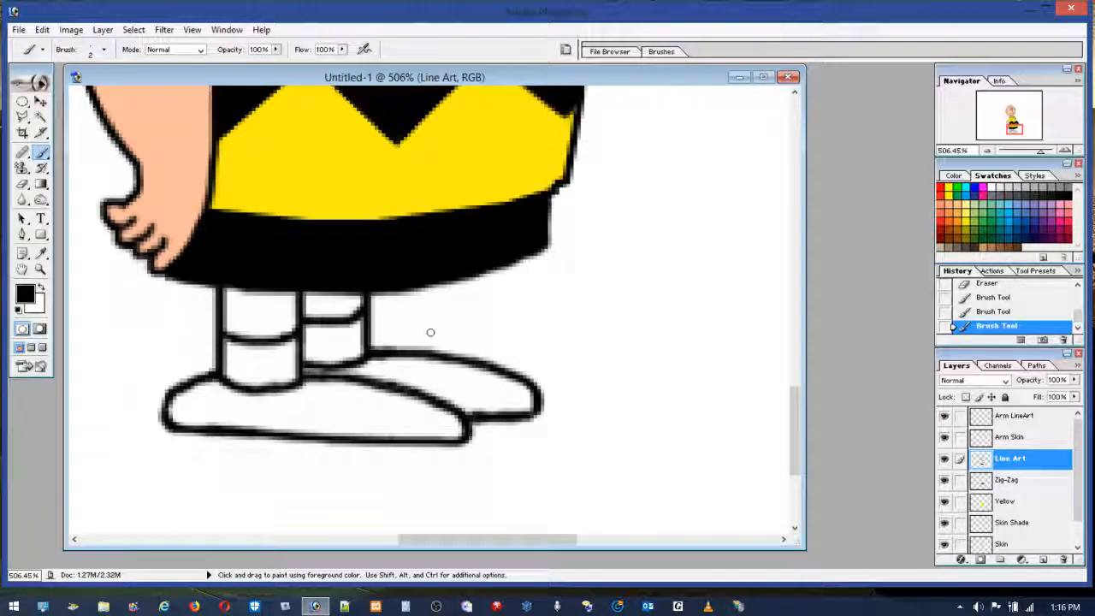
mouse_move(431, 333)
left_mouse_down()
mouse_move(416, 377)
mouse_move(393, 343)
mouse_move(401, 338)
left_mouse_up()
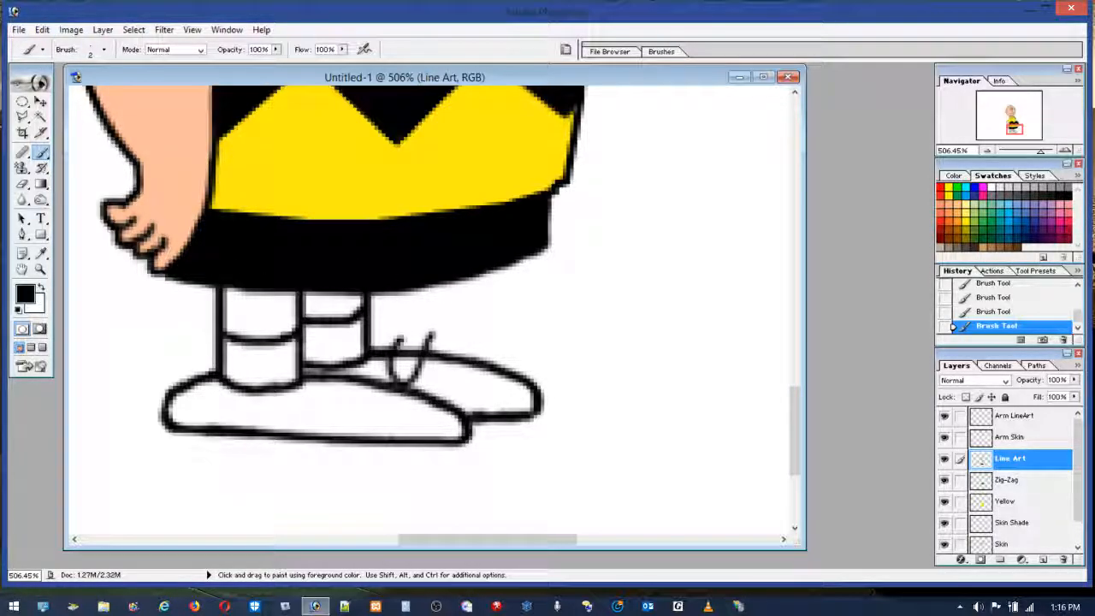
left_click(41, 30)
left_click(51, 75)
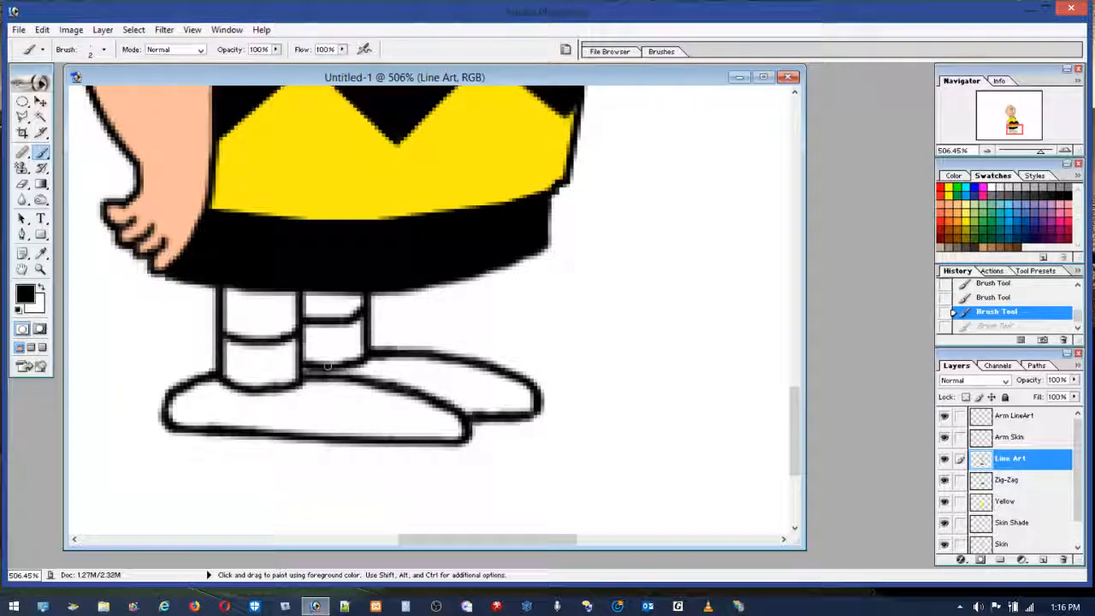
Touch up the far shoe's ankle curve, and sketch looping laces on both shoes with a 1 px black brush.
left_click_drag(328, 367, 309, 373)
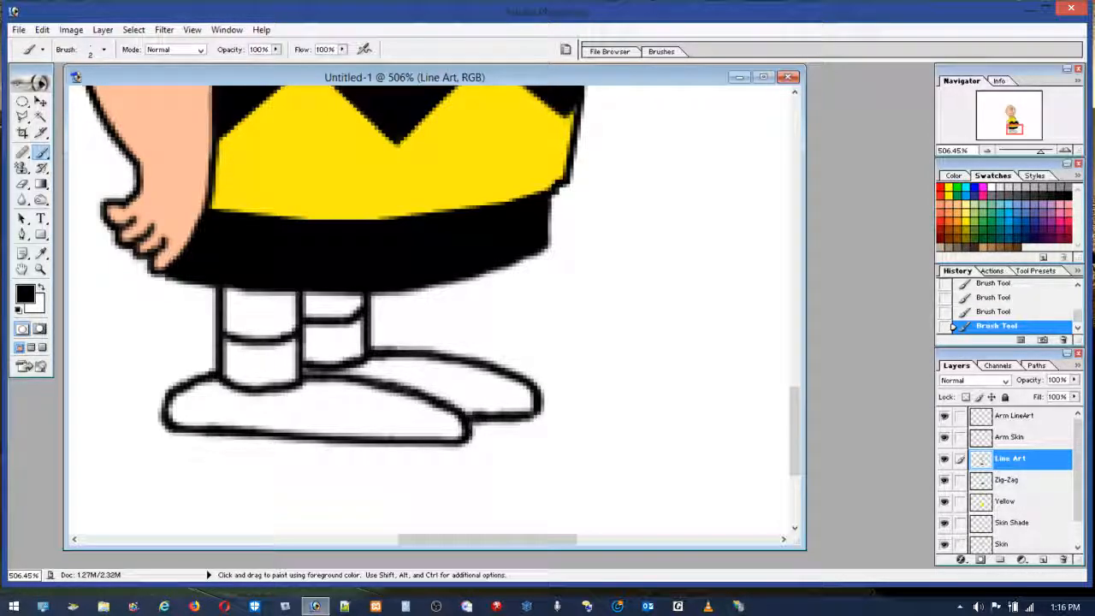
left_click(92, 51)
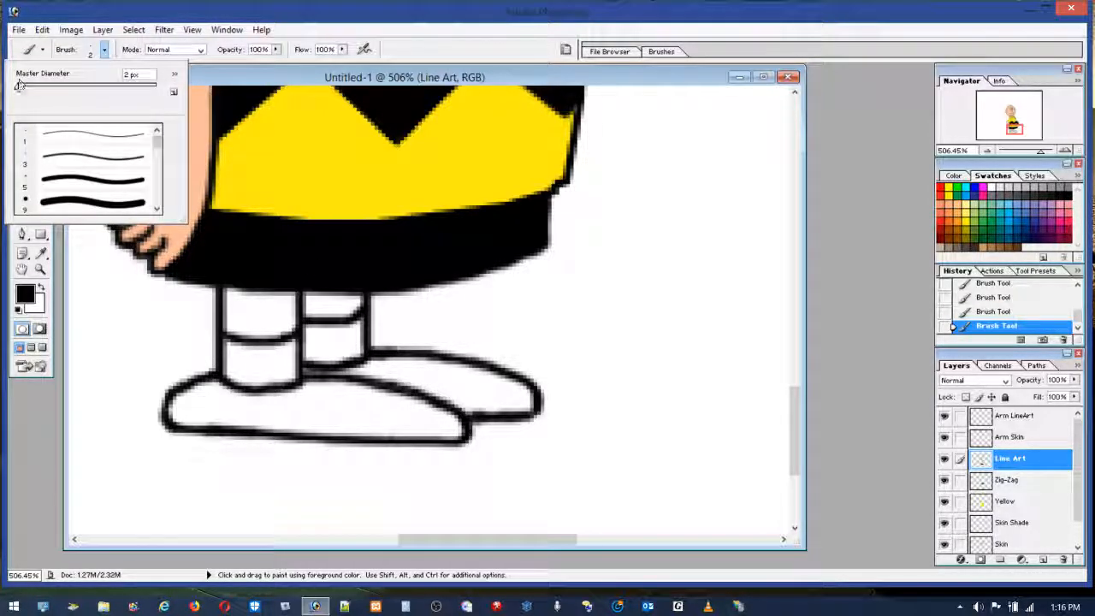
left_click(428, 336)
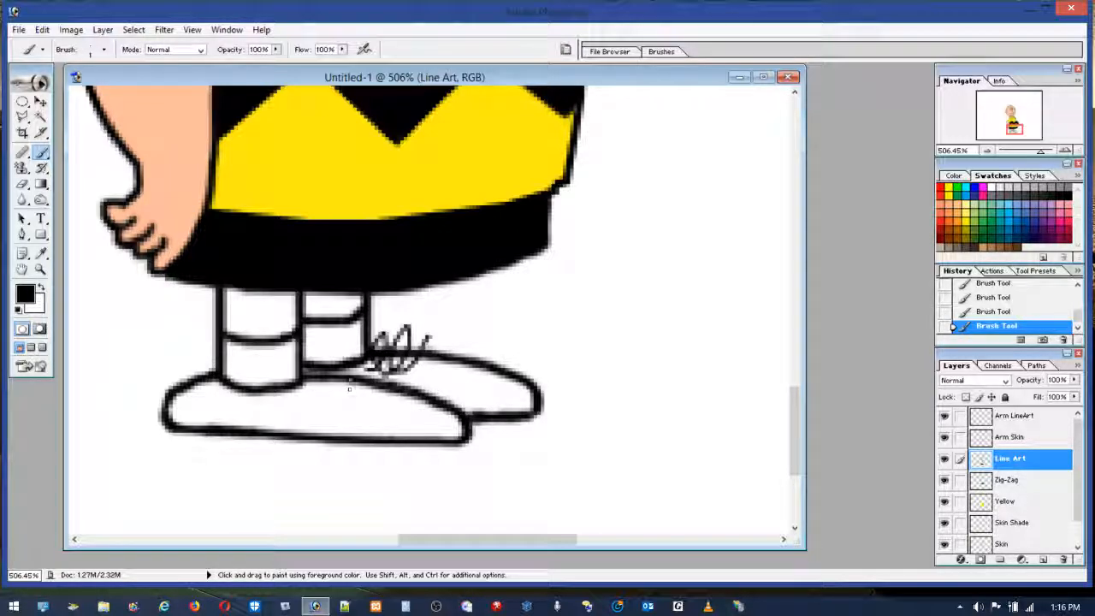
mouse_move(346, 385)
left_mouse_down()
mouse_move(331, 361)
mouse_move(317, 408)
mouse_move(303, 402)
mouse_move(320, 372)
mouse_move(293, 407)
left_mouse_up()
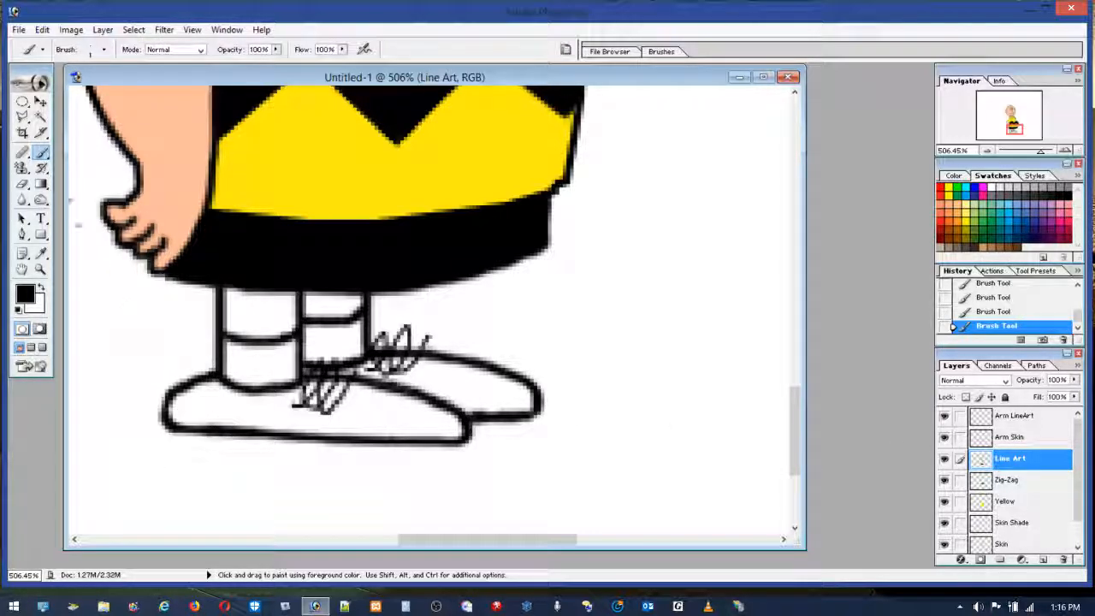
Erase the rough edges along the near shoe's heel and sole line.
left_click(24, 184)
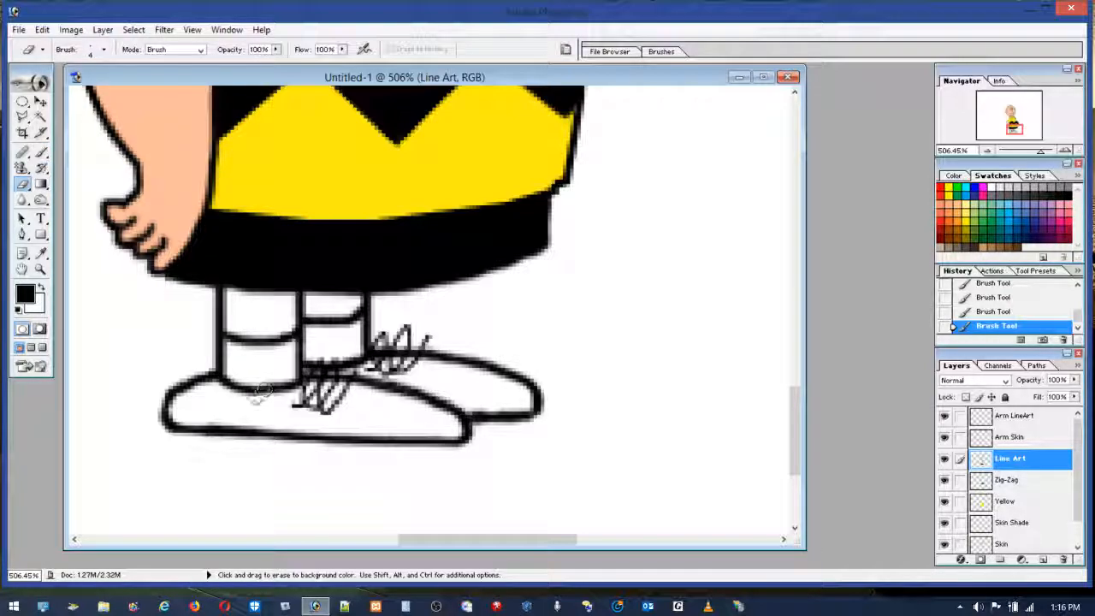
left_click(206, 419)
left_click(42, 29)
left_click(49, 47)
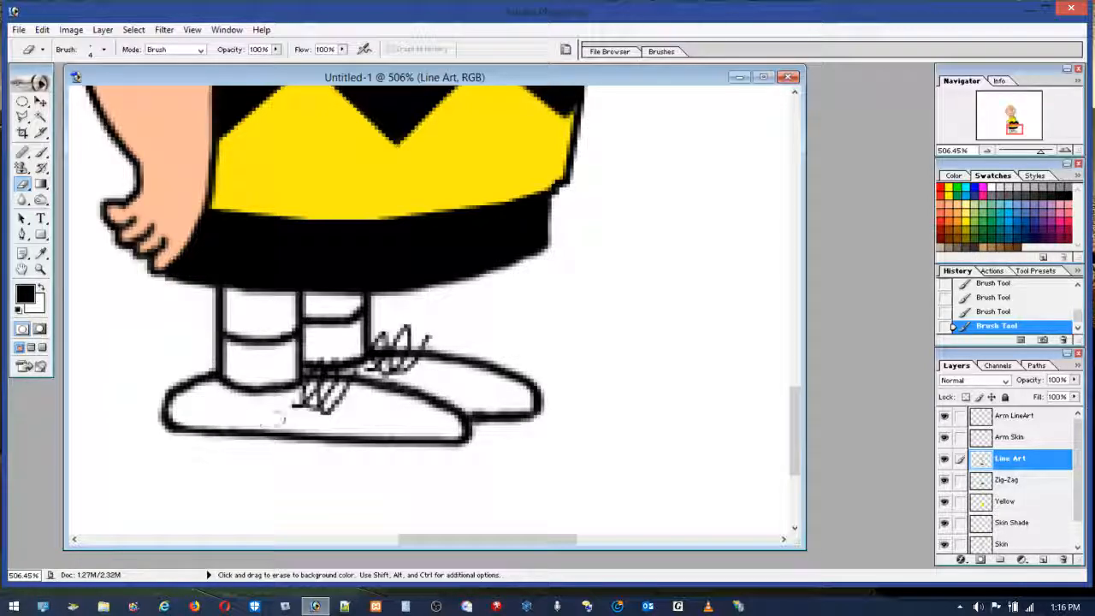
double_click(40, 271)
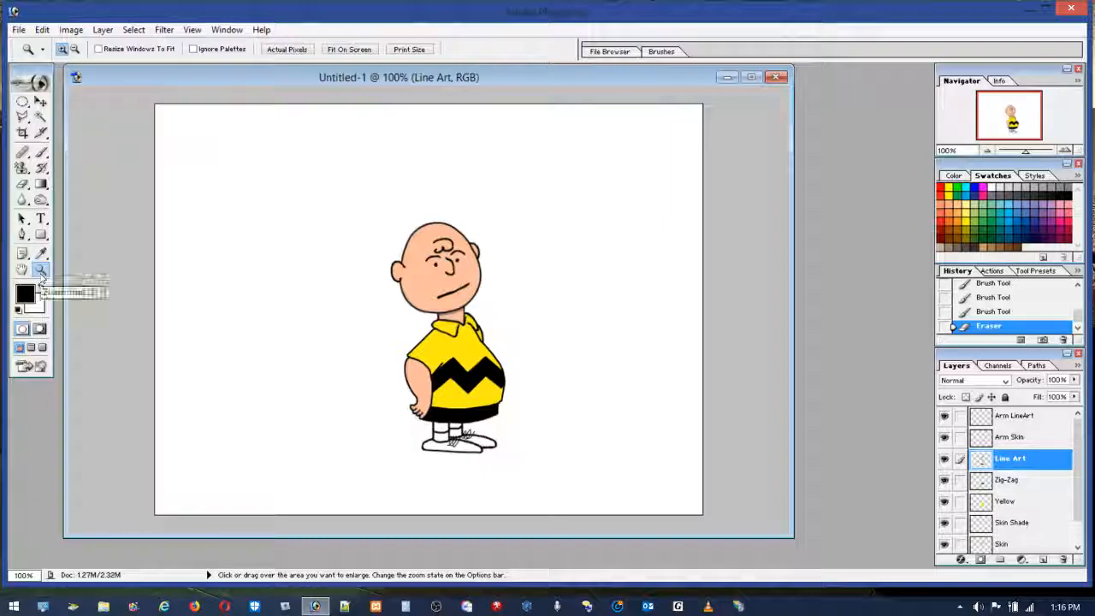
left_click_drag(374, 384, 540, 483)
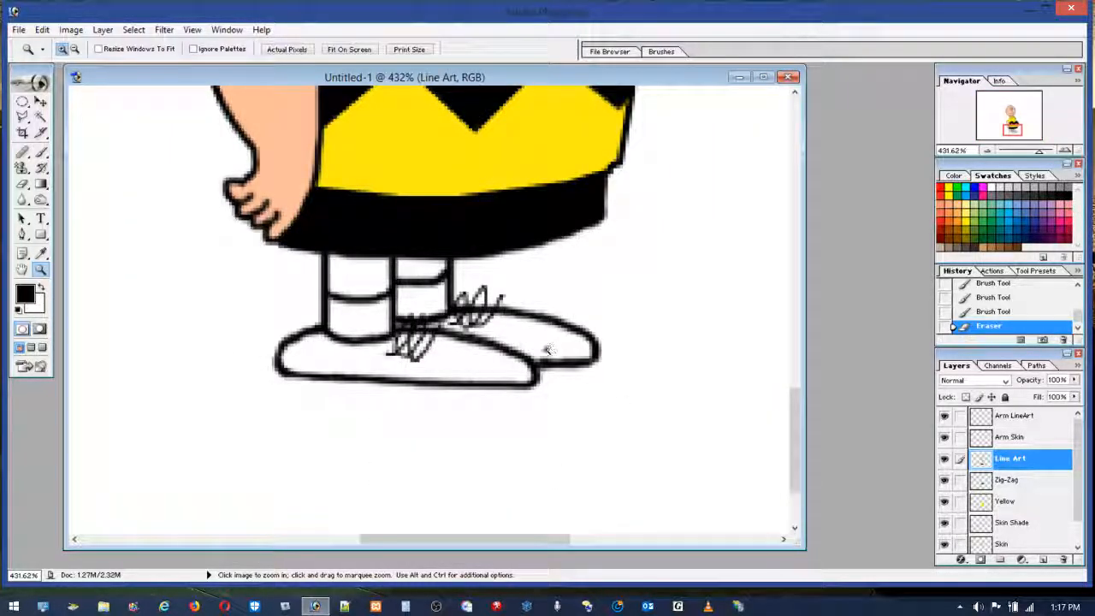
left_click(40, 151)
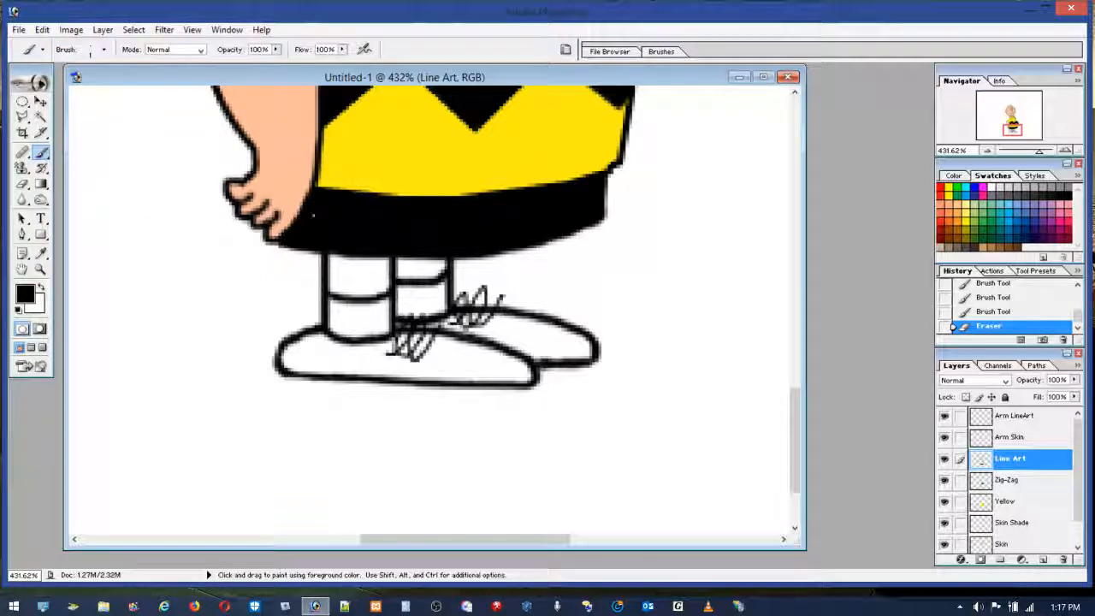
left_click(24, 184)
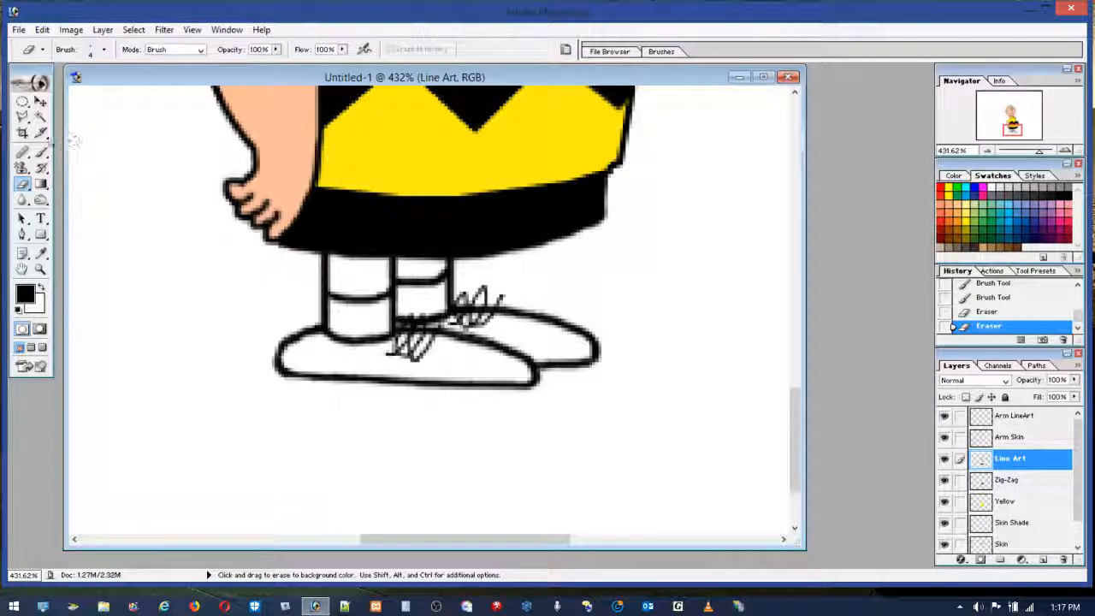
Redraw the near shoe's sole from heel to toe with straight 2 px black brush segments.
left_click(41, 151)
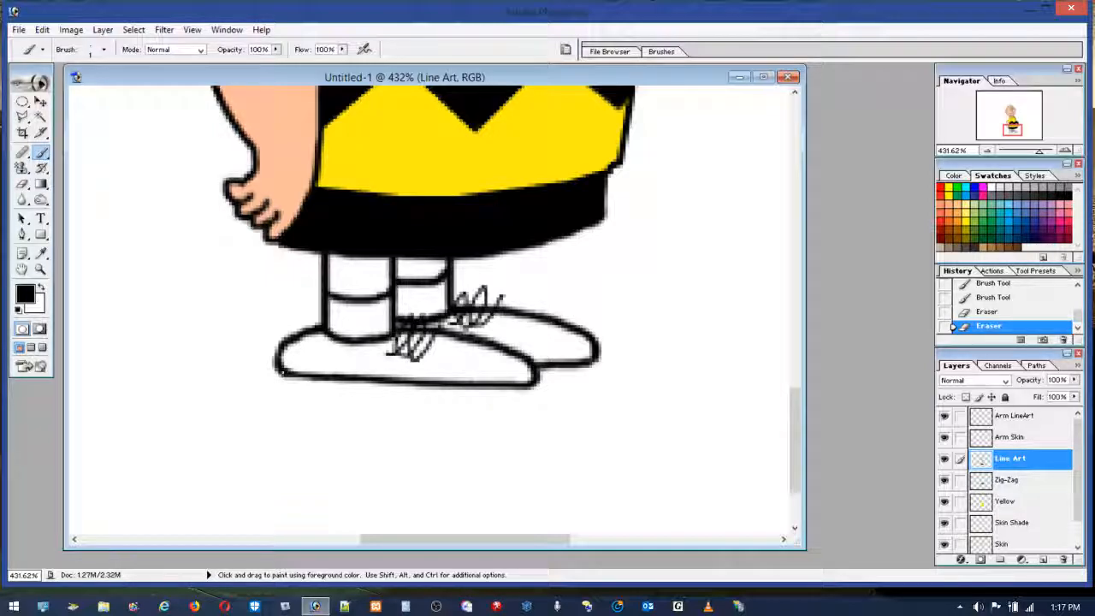
left_click(86, 51)
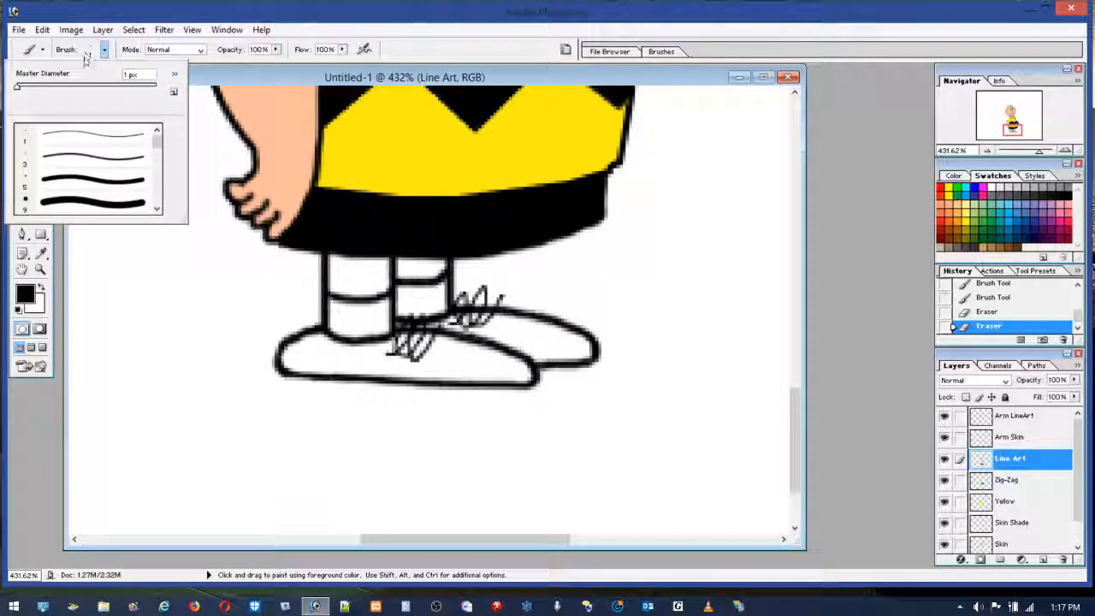
left_click_drag(127, 73, 102, 75)
type("2")
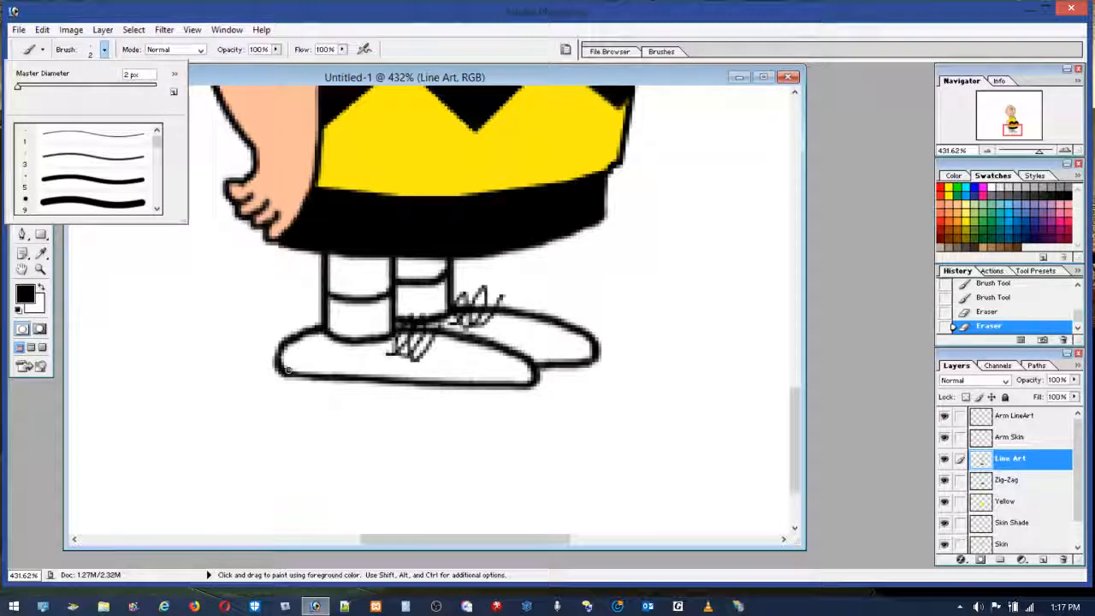
left_click(285, 374)
key("shift")
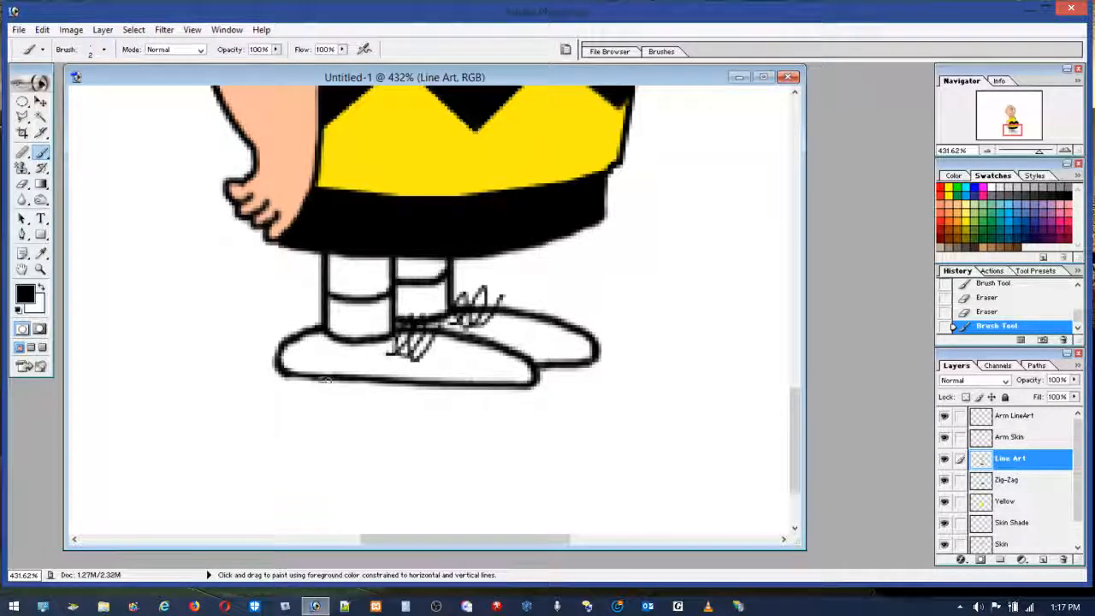
left_click(389, 381, "shift")
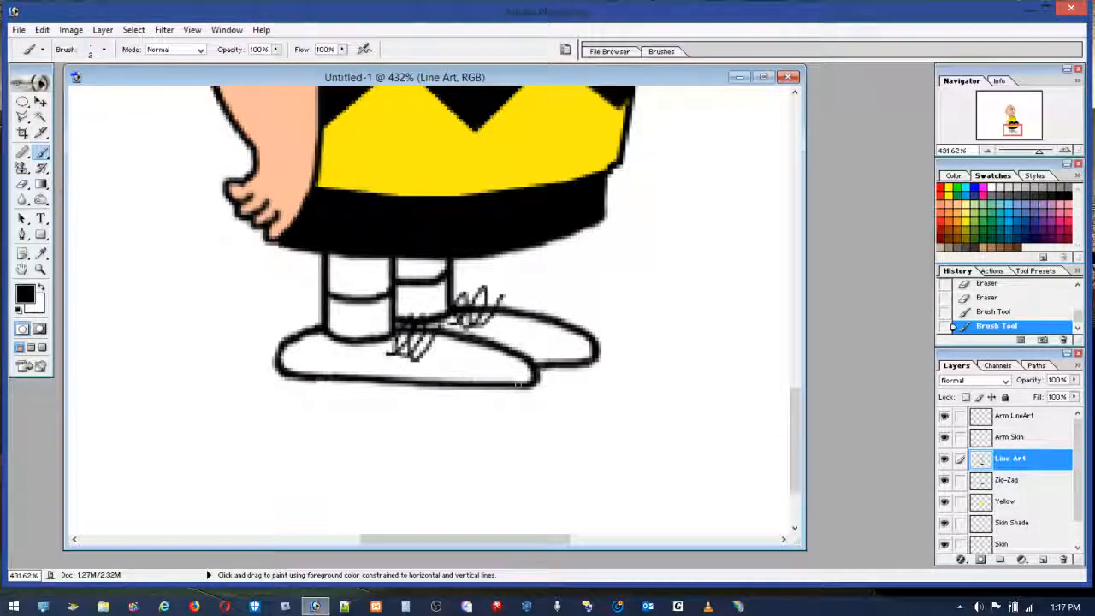
left_click(517, 386, "shift")
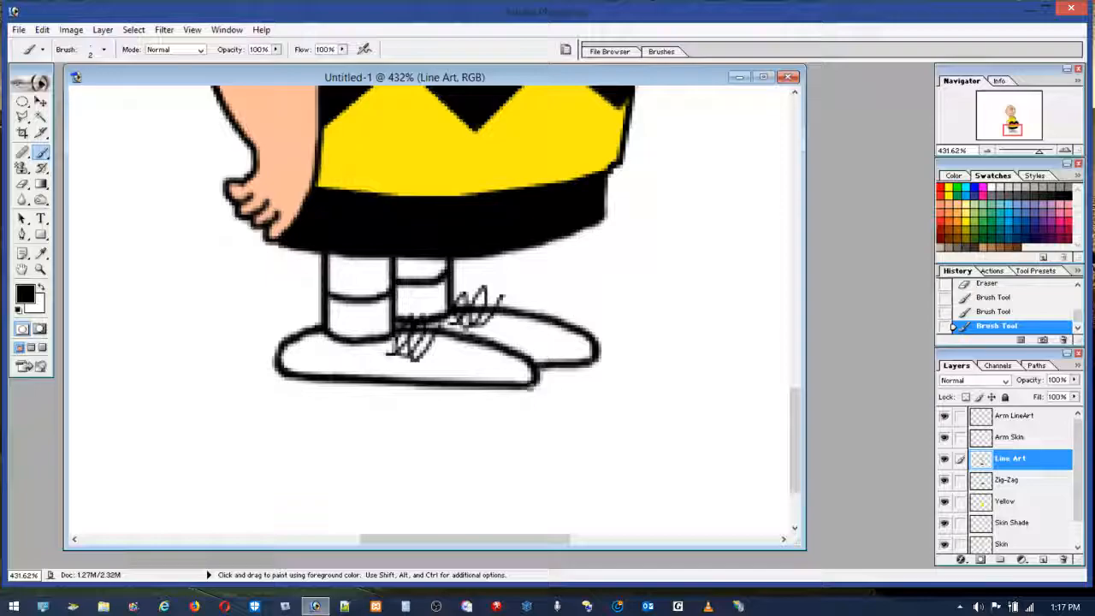
Add a layer named Brown directly above the Yellow layer, and make Yellow the active layer for brush painting.
double_click(40, 270)
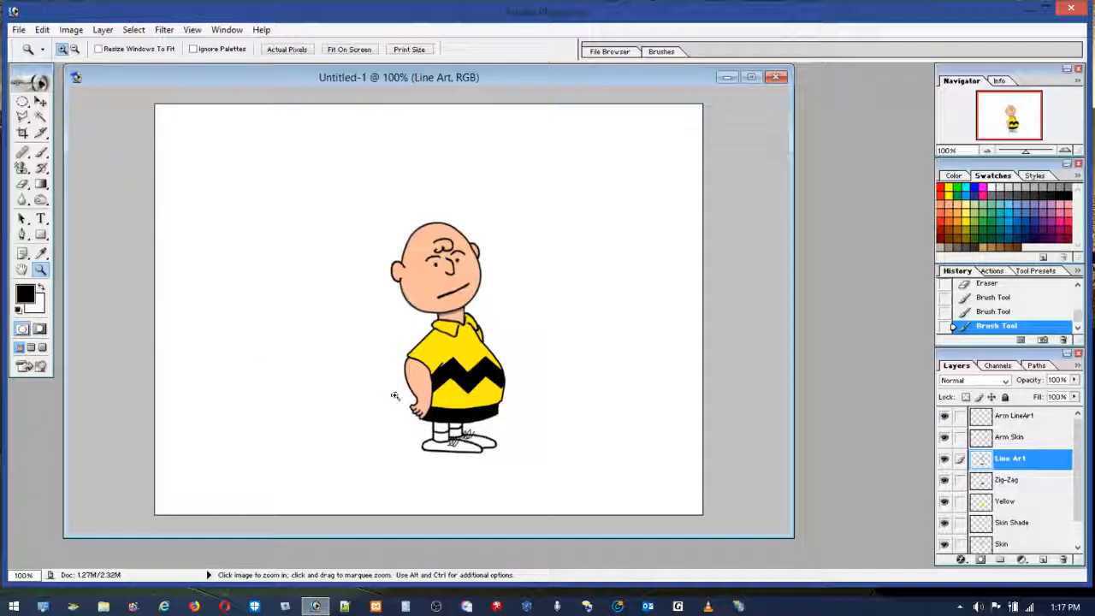
left_click_drag(390, 393, 550, 479)
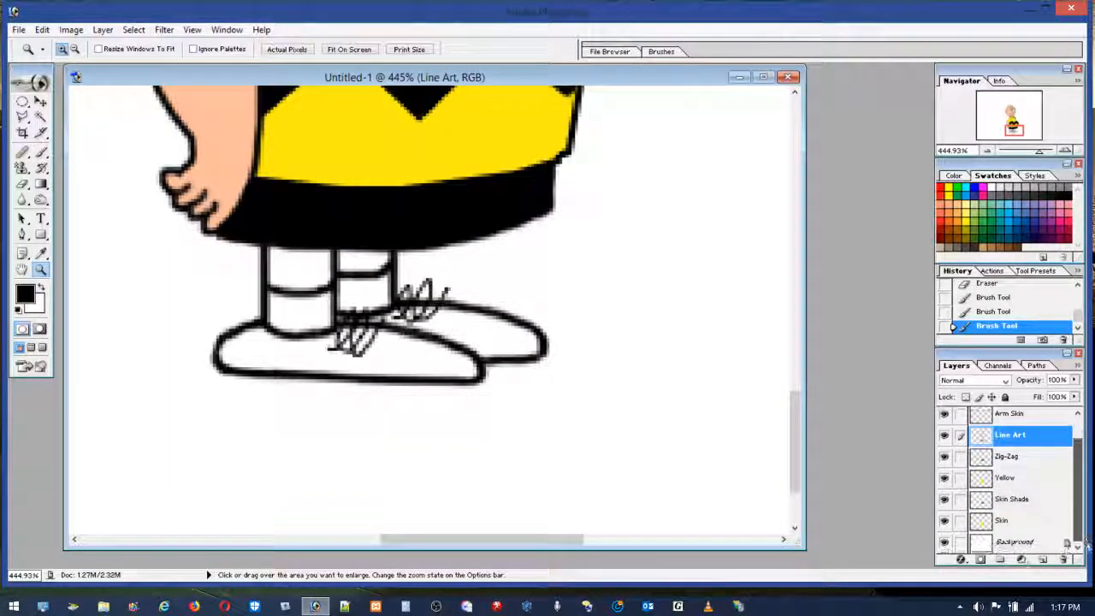
left_click(1031, 477)
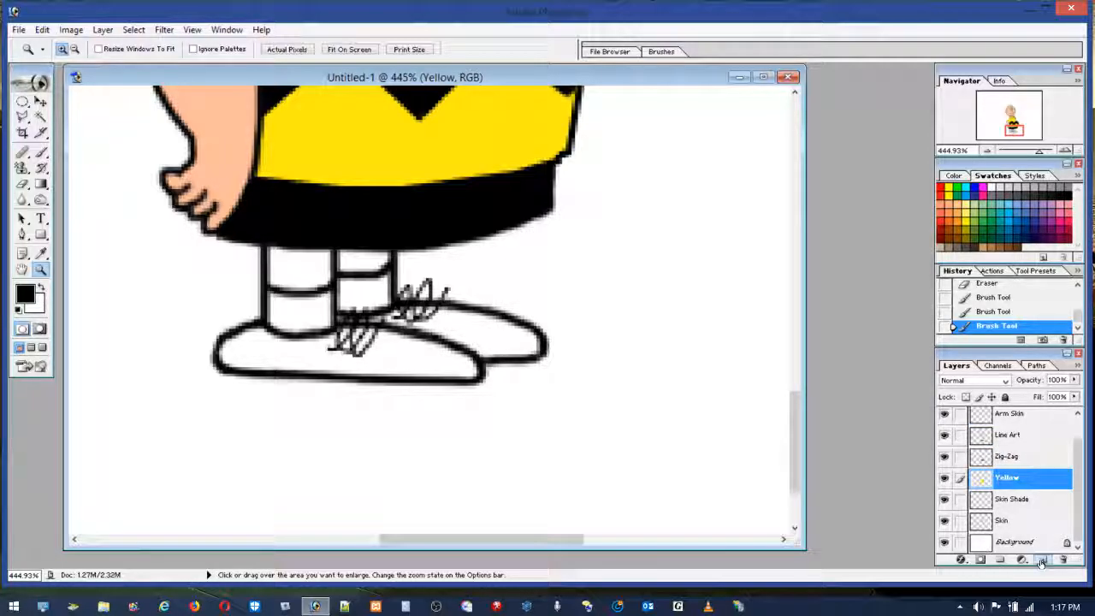
left_click(1042, 559)
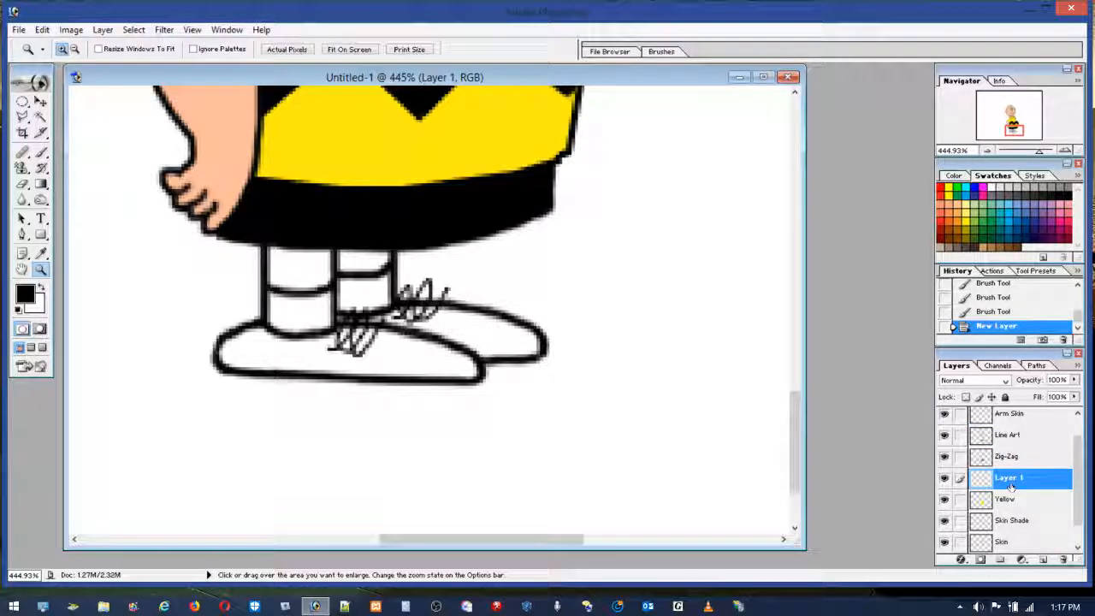
type("Bro")
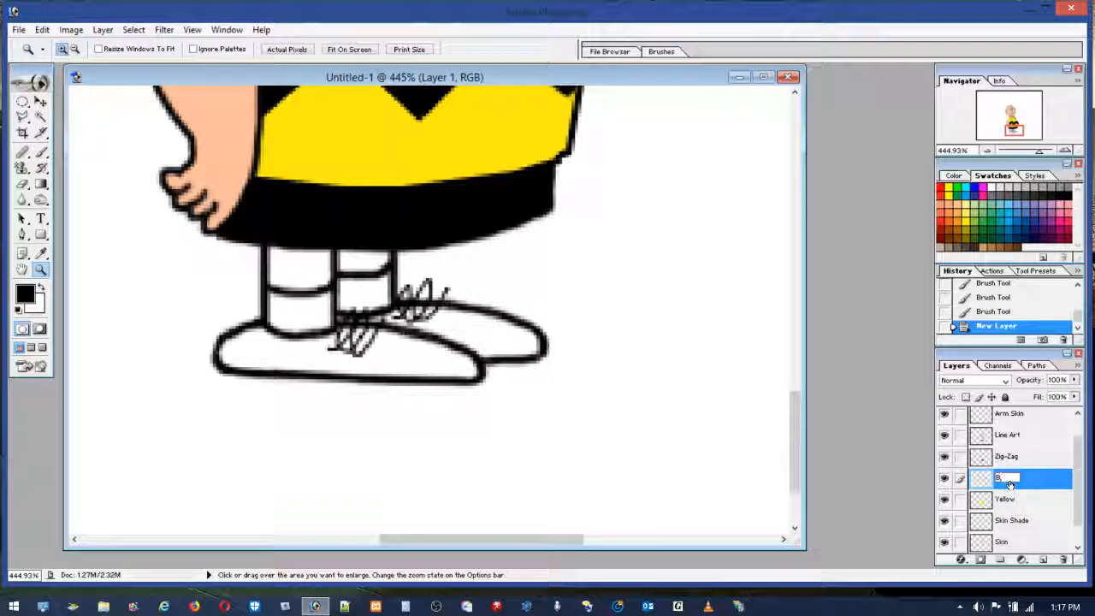
type("wn")
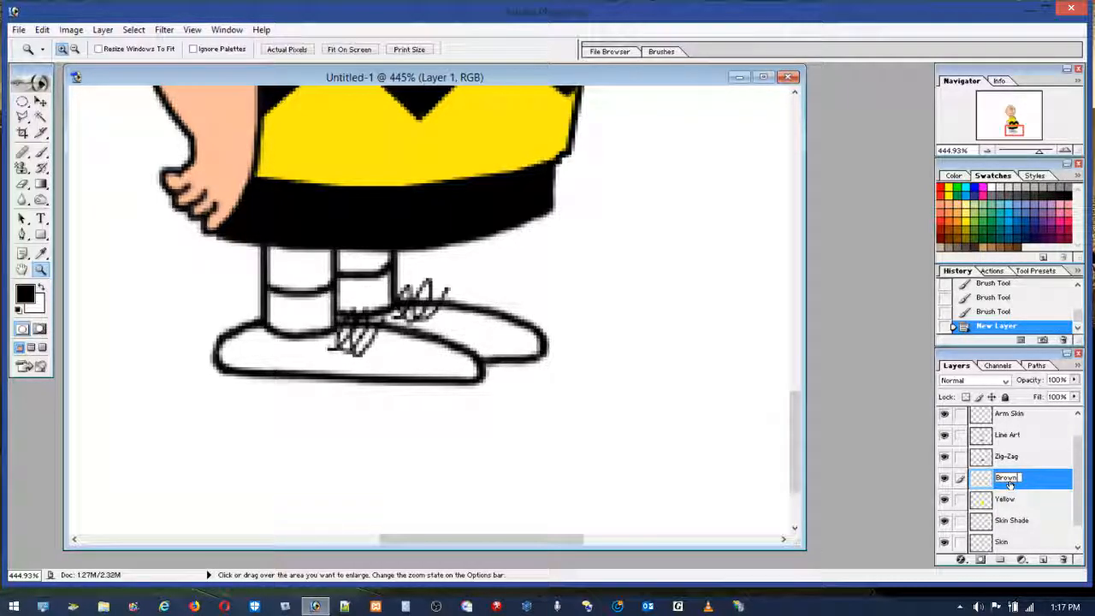
left_click(992, 504)
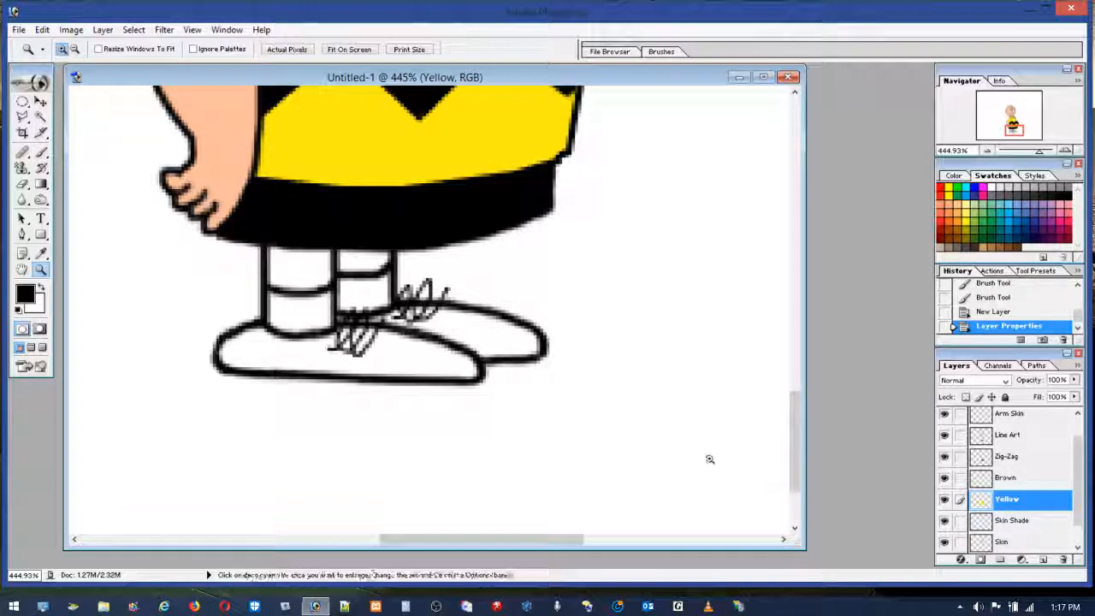
key("b")
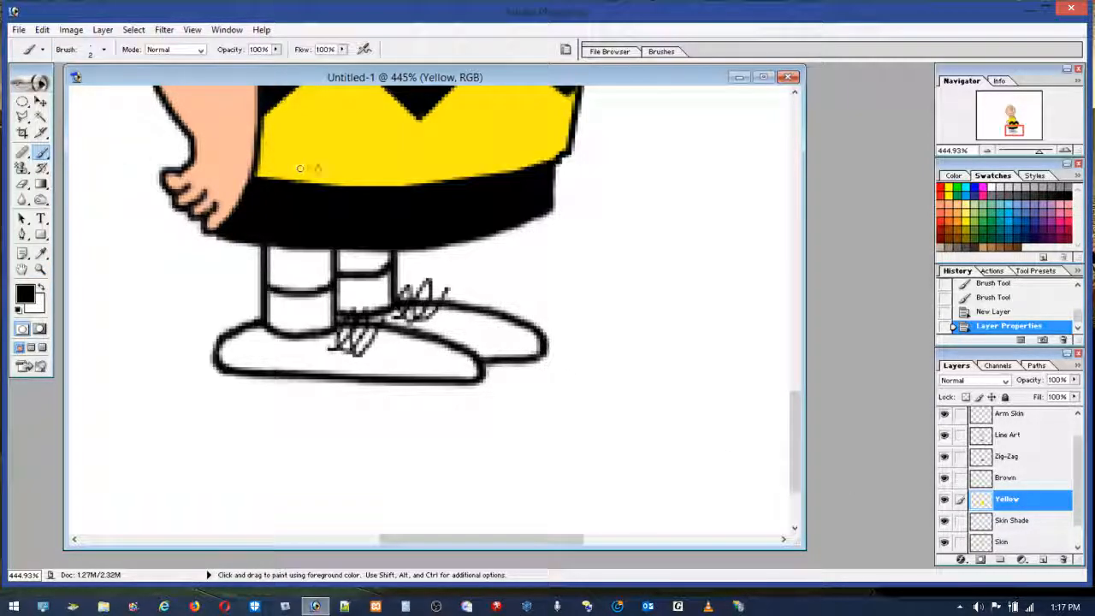
Paint both socks on the Yellow layer with the shirt's sampled yellow and a 7 px brush, and erase the overspill around them.
left_click(356, 154, "alt")
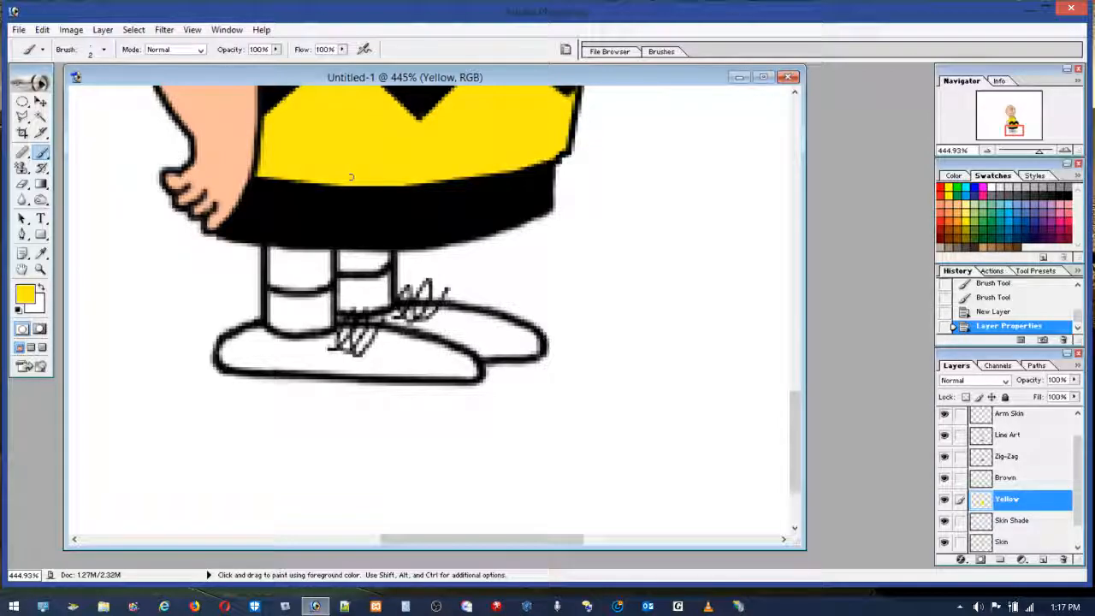
left_click(103, 49)
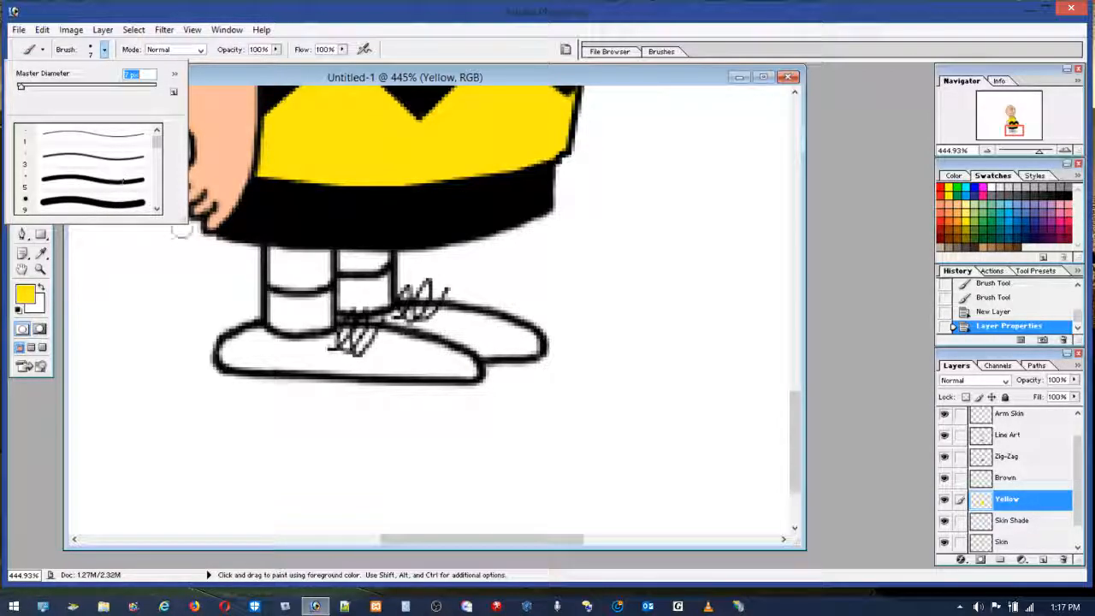
left_click(278, 305)
mouse_move(278, 305)
left_mouse_down()
mouse_move(317, 320)
mouse_move(341, 295)
mouse_move(384, 290)
mouse_move(382, 279)
mouse_move(295, 306)
left_mouse_up()
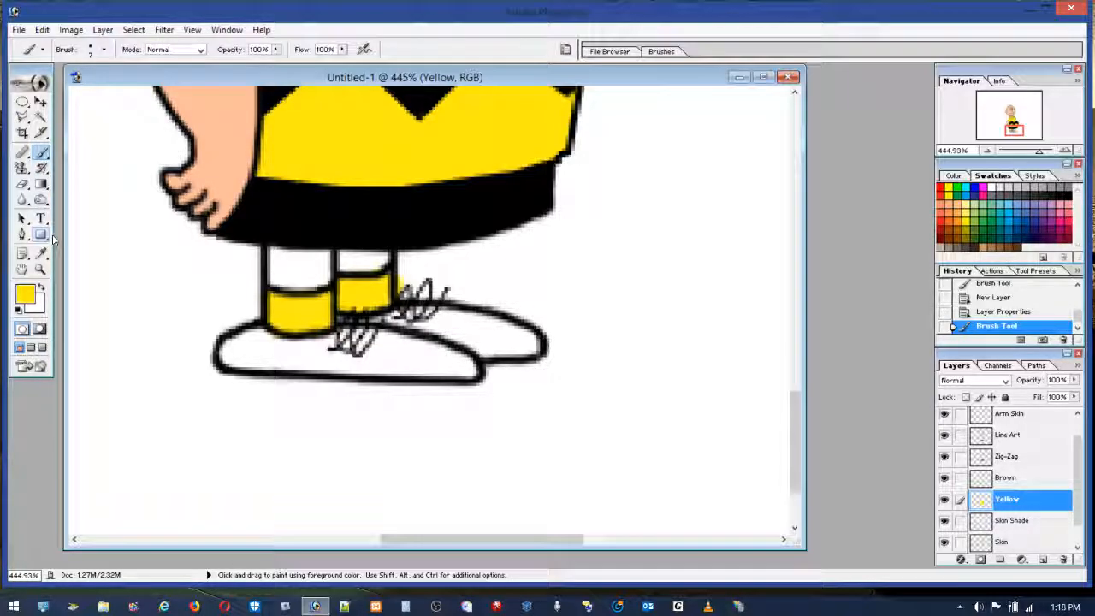
left_click(23, 185)
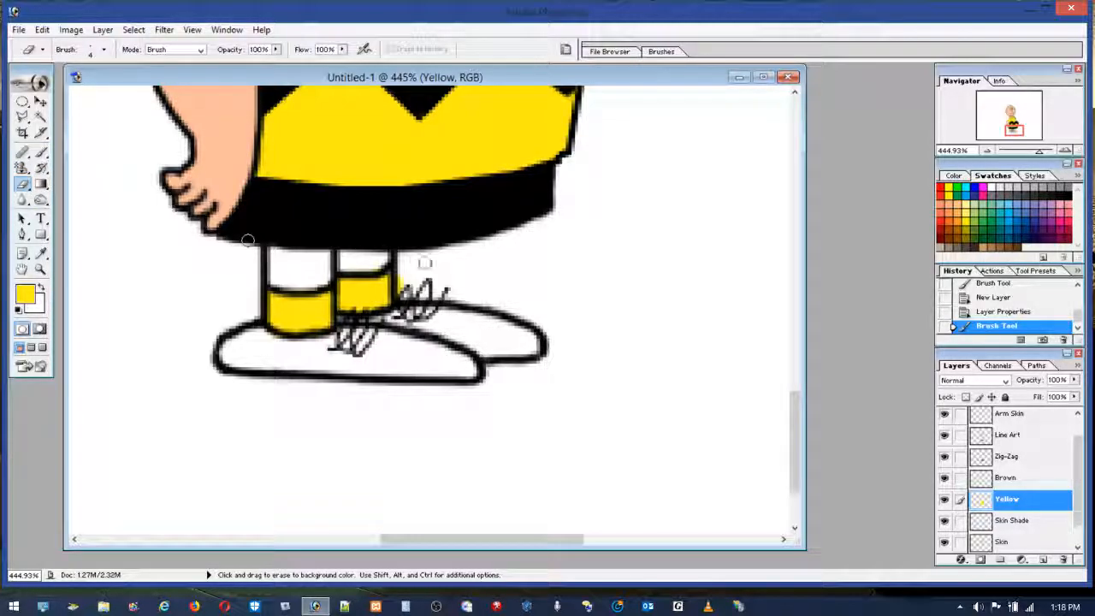
mouse_move(399, 272)
left_mouse_down()
mouse_move(384, 254)
mouse_move(309, 269)
mouse_move(313, 283)
mouse_move(275, 288)
left_mouse_up()
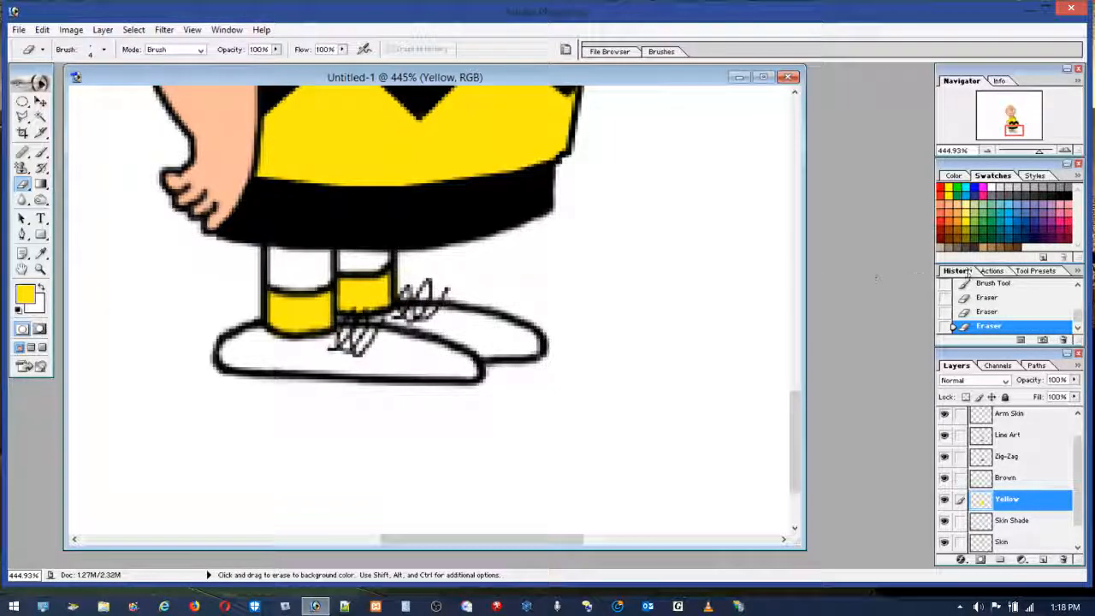
Undo the last eraser stroke, and paint a light brown patch on the near shoe in the Brown layer.
left_click(992, 245)
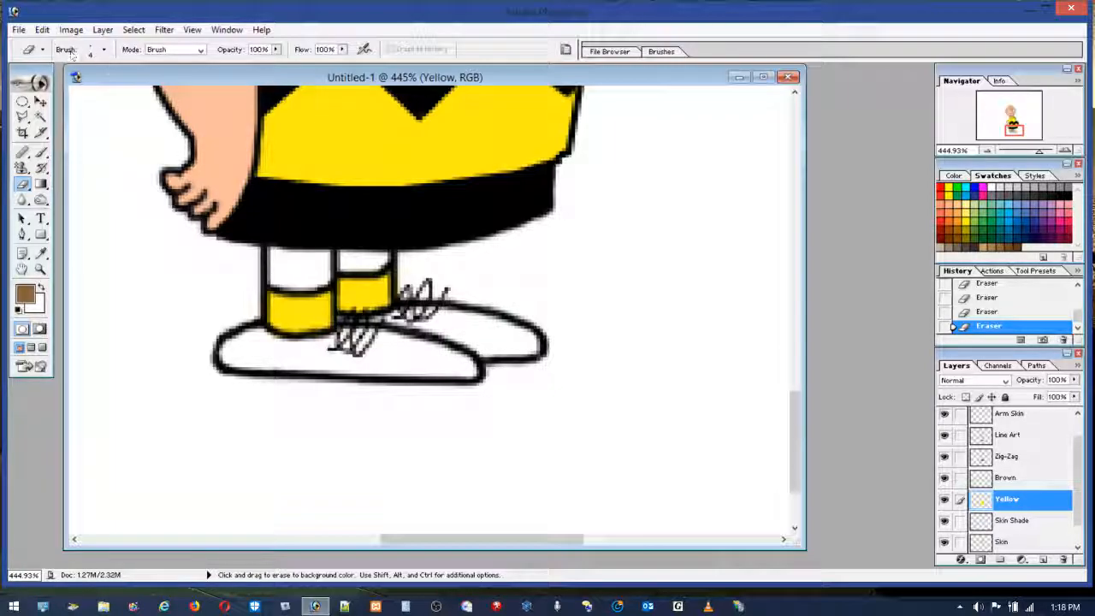
left_click(42, 29)
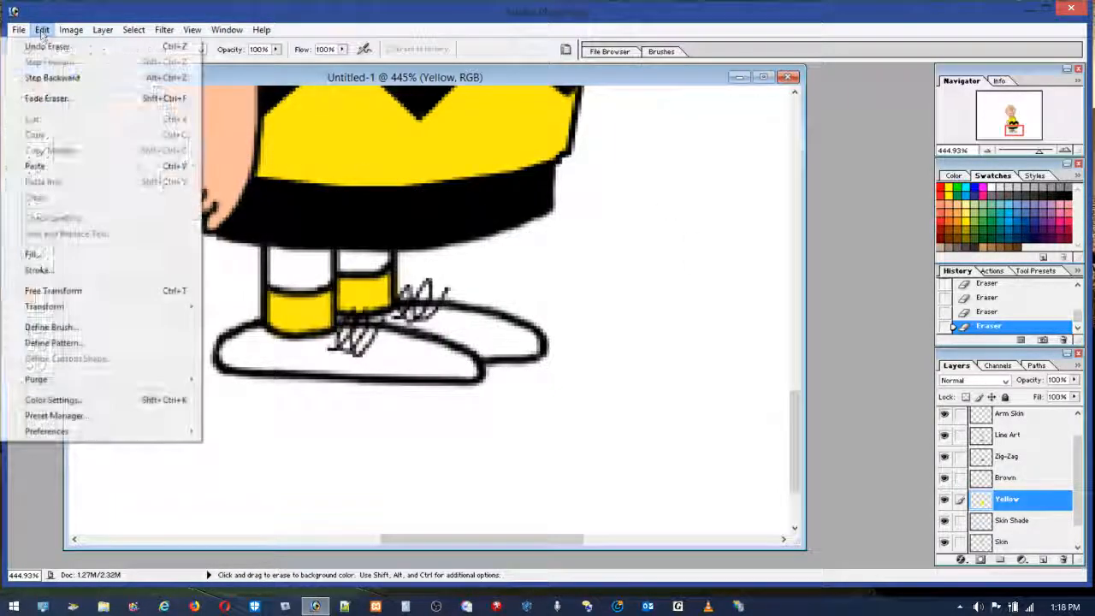
left_click(47, 46)
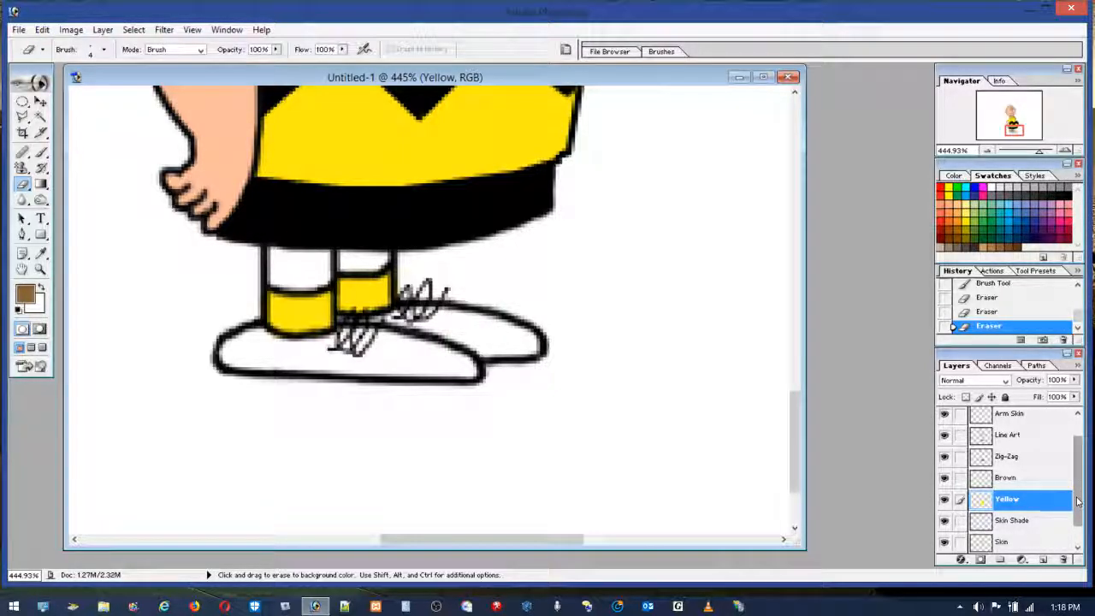
left_click(1013, 478)
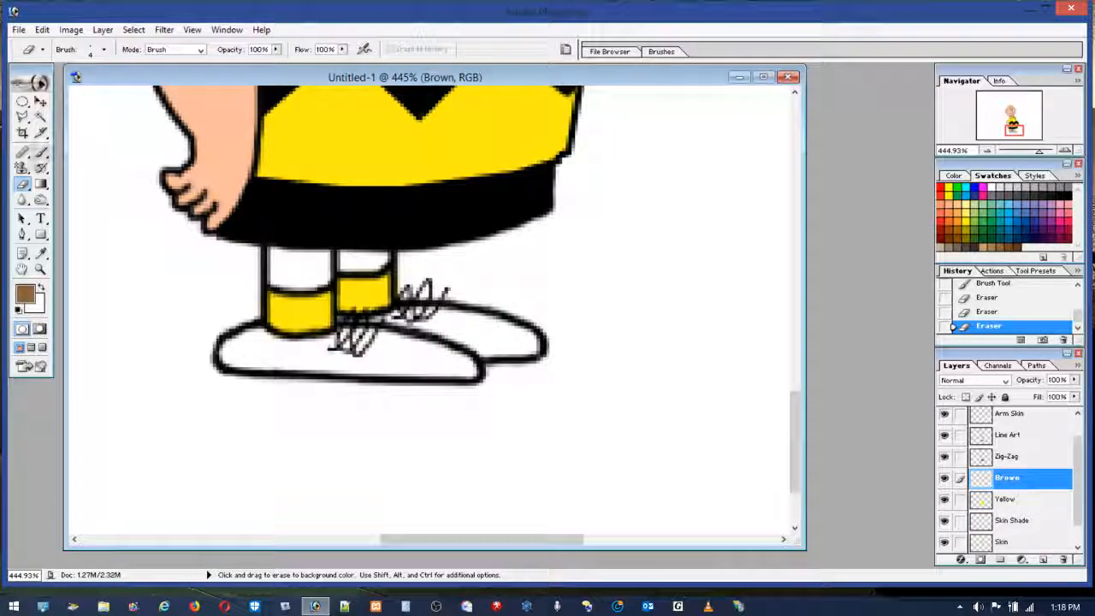
left_click(40, 152)
left_click_drag(271, 351, 340, 361)
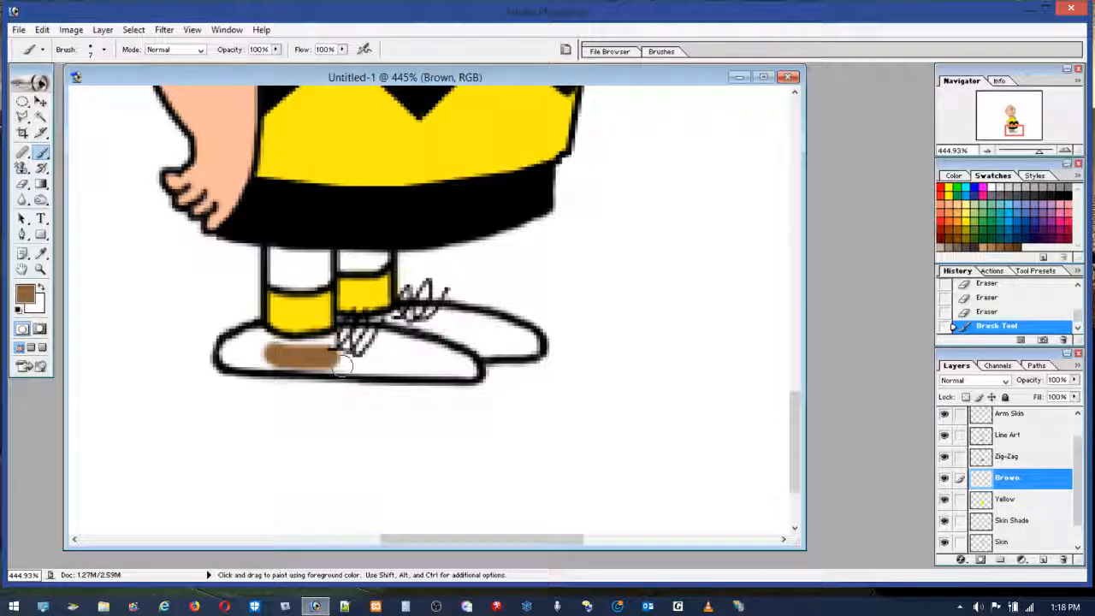
Lower the brush flow to 6% and brush a darker brown over the near shoe's patch.
left_click(341, 49)
left_click_drag(329, 60, 276, 67)
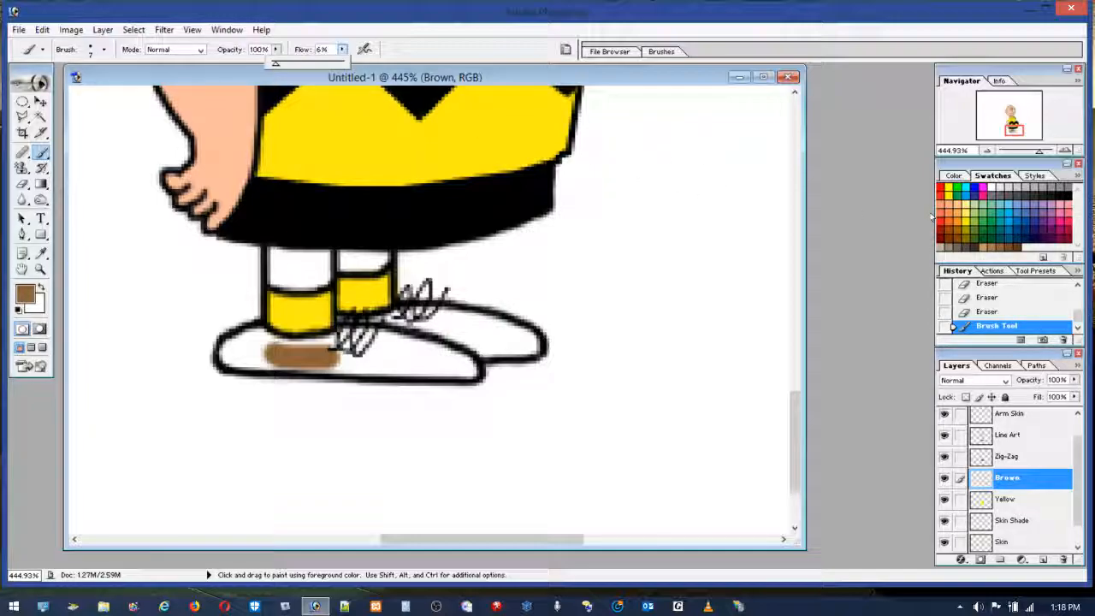
left_click(971, 244)
mouse_move(301, 346)
left_mouse_down()
mouse_move(255, 350)
mouse_move(265, 358)
mouse_move(270, 346)
mouse_move(316, 348)
mouse_move(334, 363)
mouse_move(283, 350)
mouse_move(333, 356)
left_mouse_up()
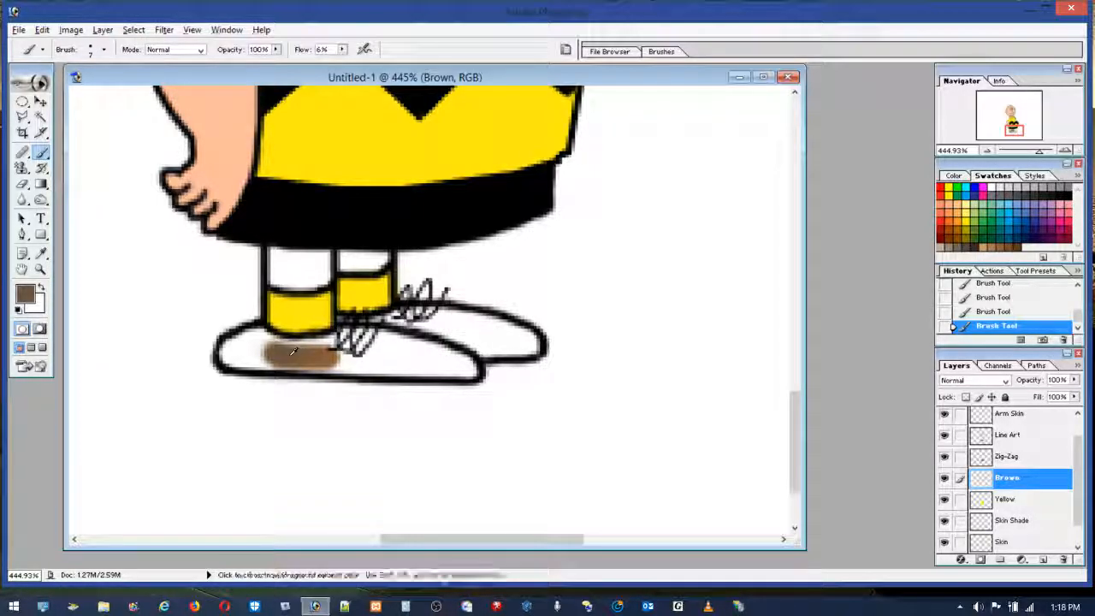
Paint both shoes dark brown at 100% brush flow, and erase the overspill below the near shoe's sole.
left_click_drag(341, 49, 483, 75)
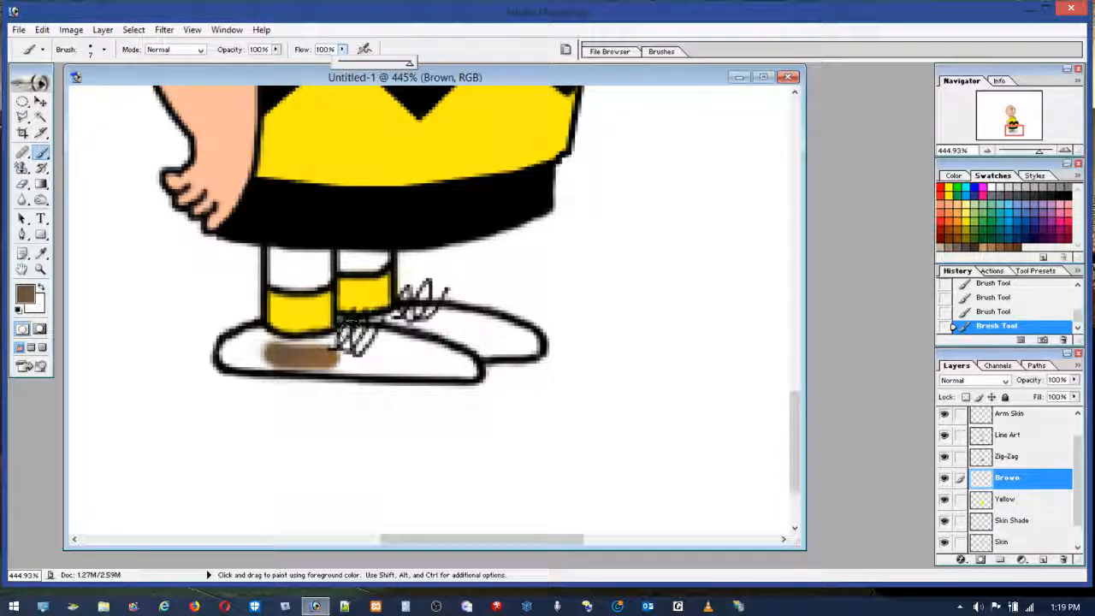
mouse_move(277, 342)
left_mouse_down()
mouse_move(258, 334)
mouse_move(219, 357)
mouse_move(256, 368)
mouse_move(308, 360)
left_mouse_up()
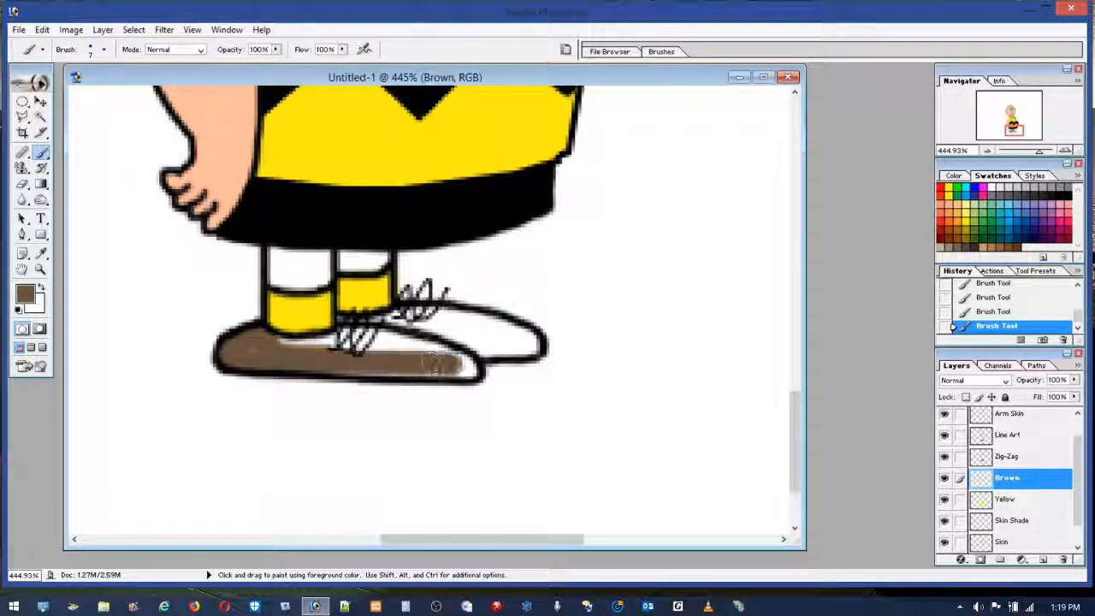
mouse_move(390, 366)
left_mouse_down()
mouse_move(222, 362)
mouse_move(268, 352)
mouse_move(247, 337)
mouse_move(303, 349)
left_mouse_up()
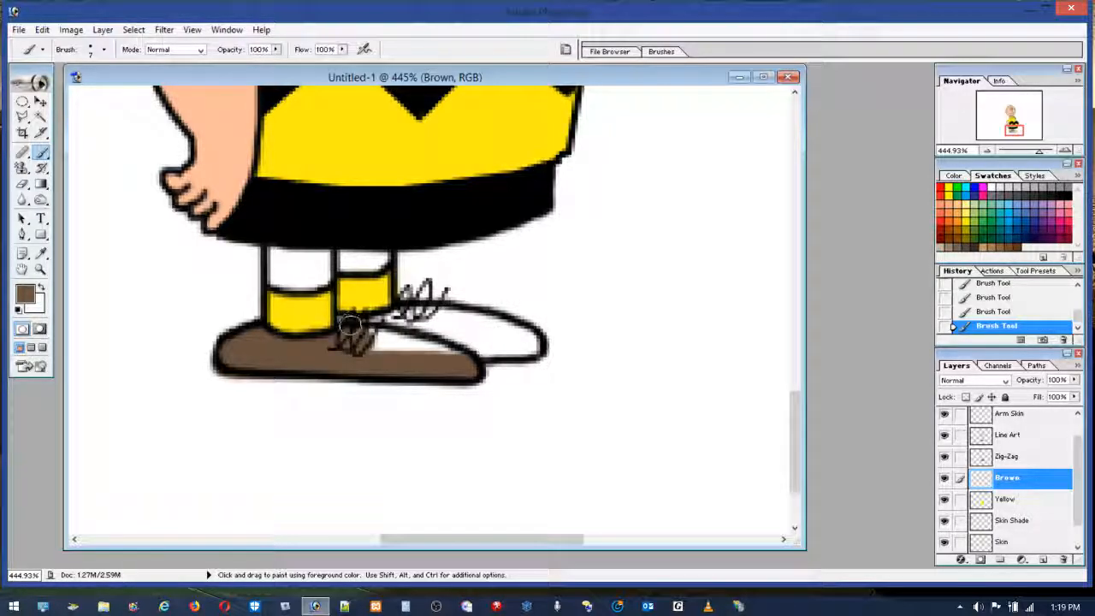
mouse_move(342, 324)
left_mouse_down()
mouse_move(437, 314)
mouse_move(518, 336)
mouse_move(425, 313)
left_mouse_up()
mouse_move(498, 326)
left_mouse_down()
mouse_move(526, 345)
mouse_move(364, 350)
mouse_move(436, 334)
left_mouse_up()
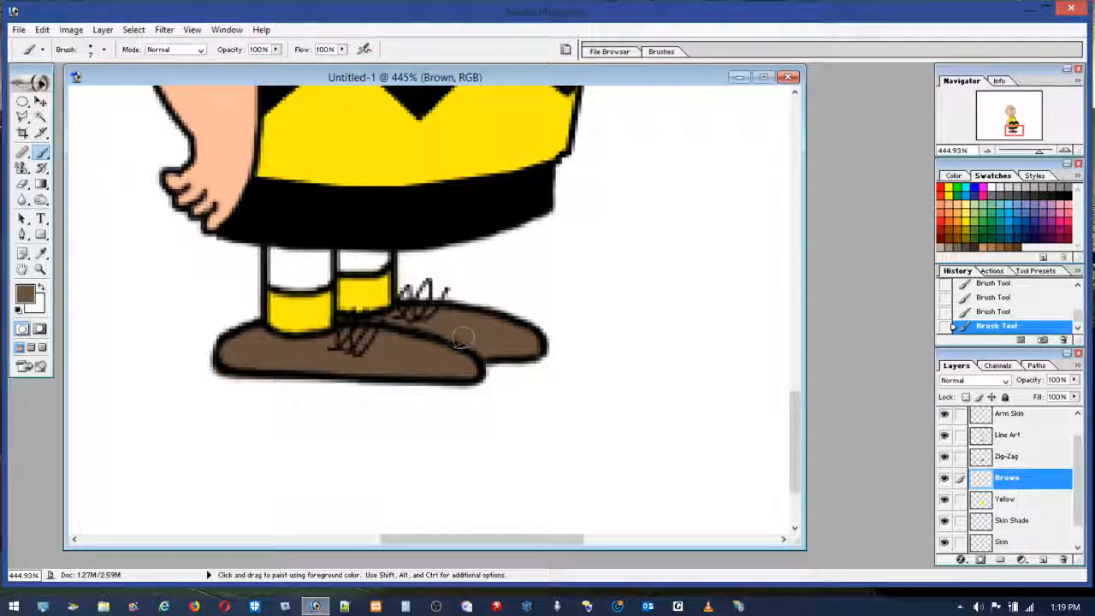
left_click(22, 184)
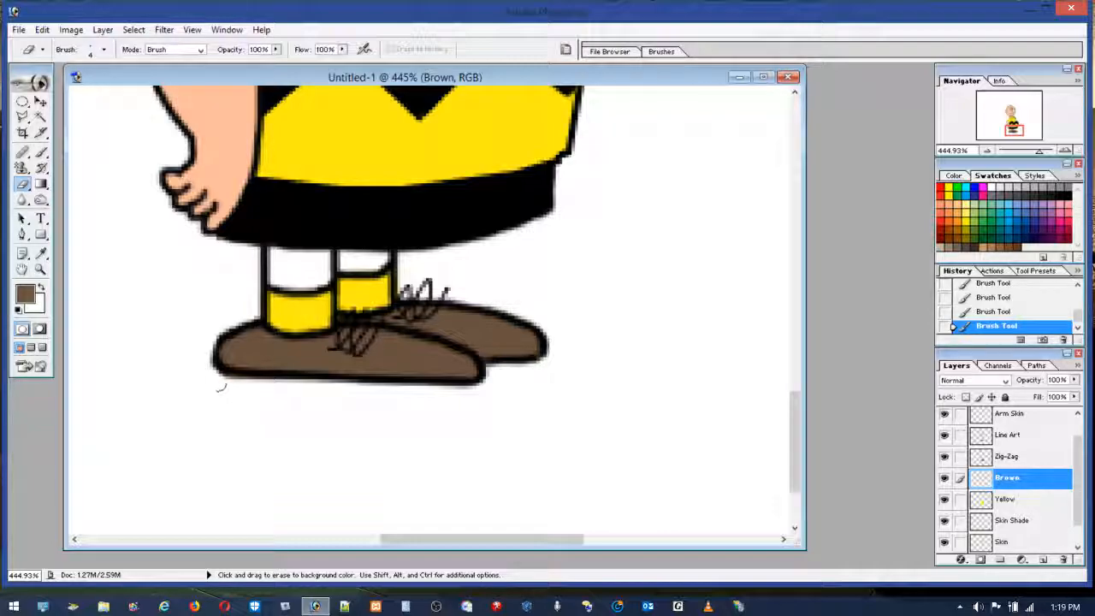
mouse_move(302, 389)
left_mouse_down()
mouse_move(477, 423)
mouse_move(612, 422)
left_mouse_up()
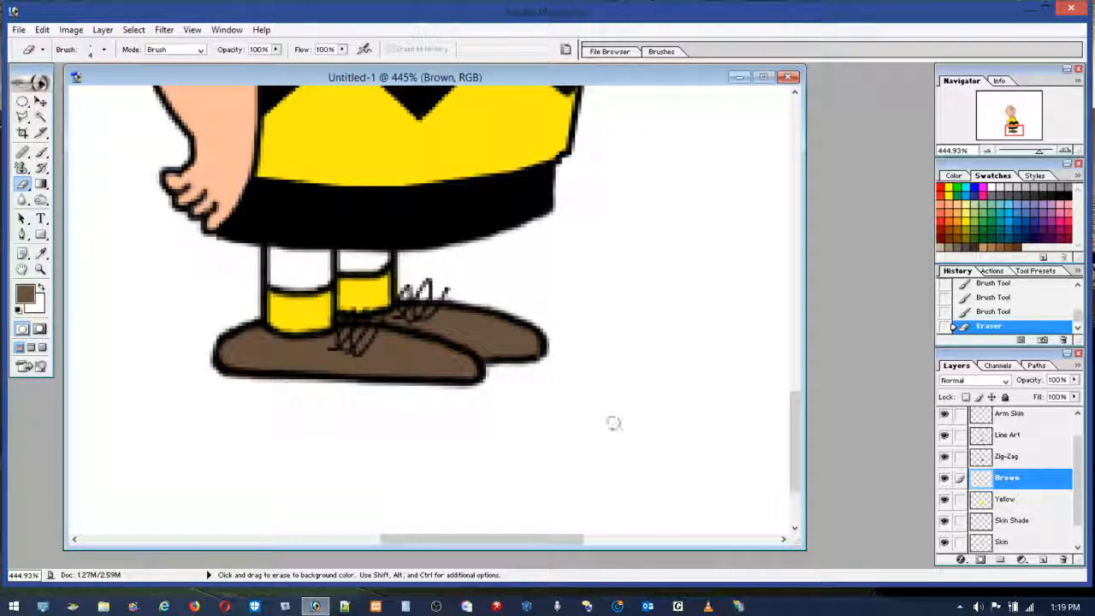
Paint both bare legs on the Skin Shade layer with the skin tone sampled from the arm.
left_click(1020, 520)
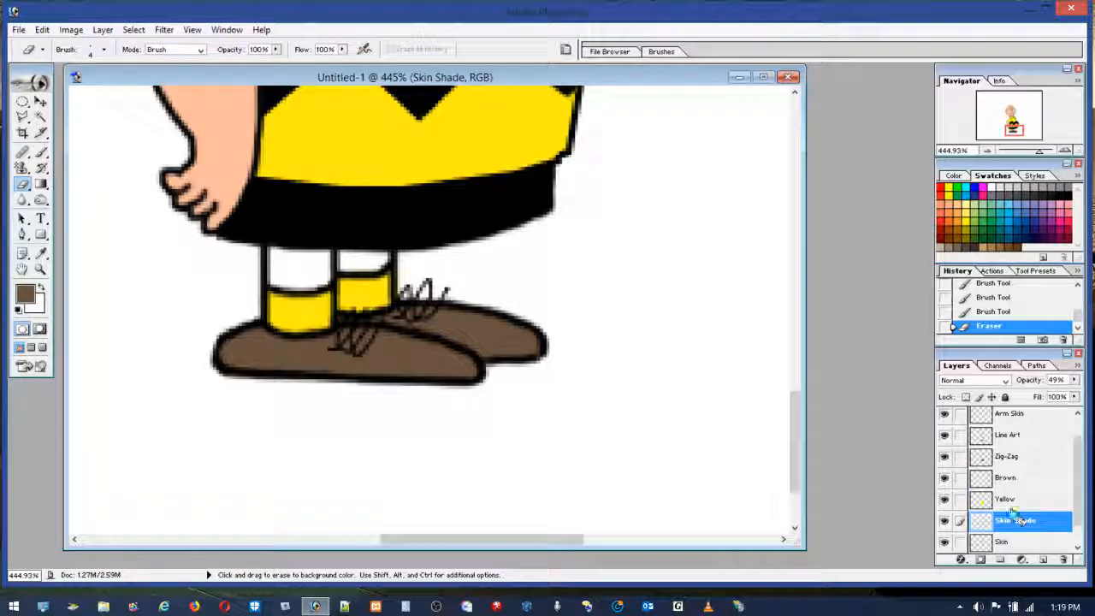
left_click(41, 253)
left_click(217, 111)
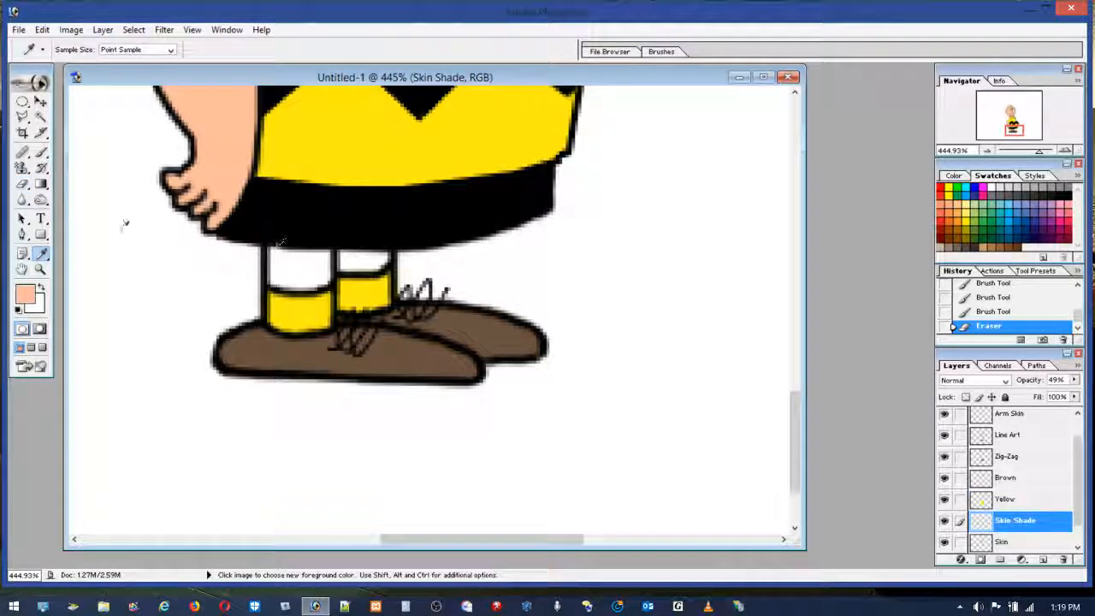
left_click(41, 156)
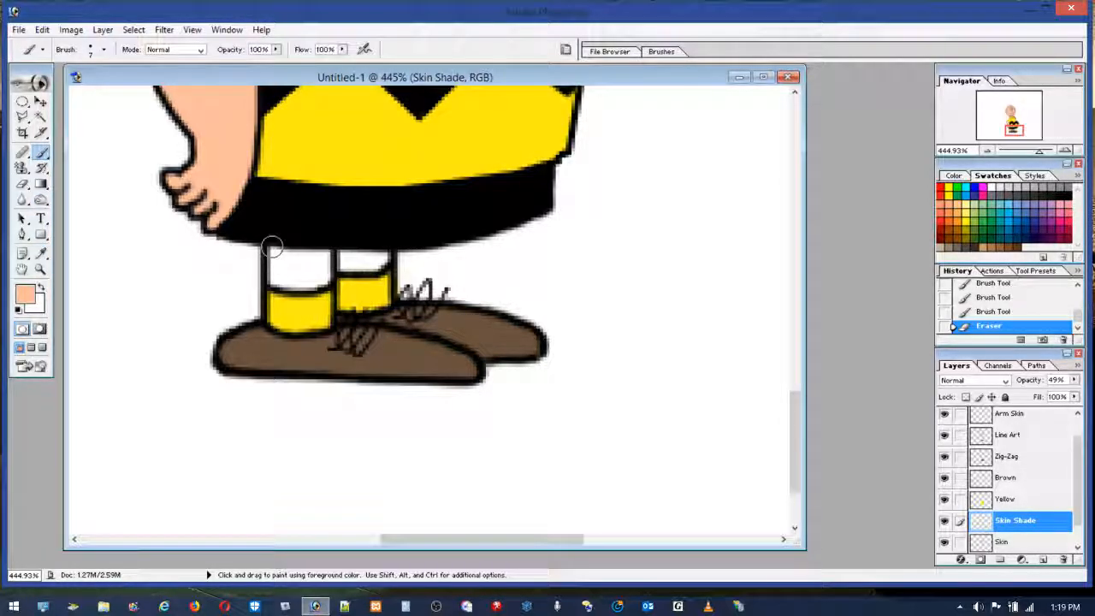
mouse_move(275, 265)
left_mouse_down()
mouse_move(304, 248)
mouse_move(311, 285)
mouse_move(326, 239)
mouse_move(348, 245)
mouse_move(346, 261)
mouse_move(386, 259)
left_mouse_up()
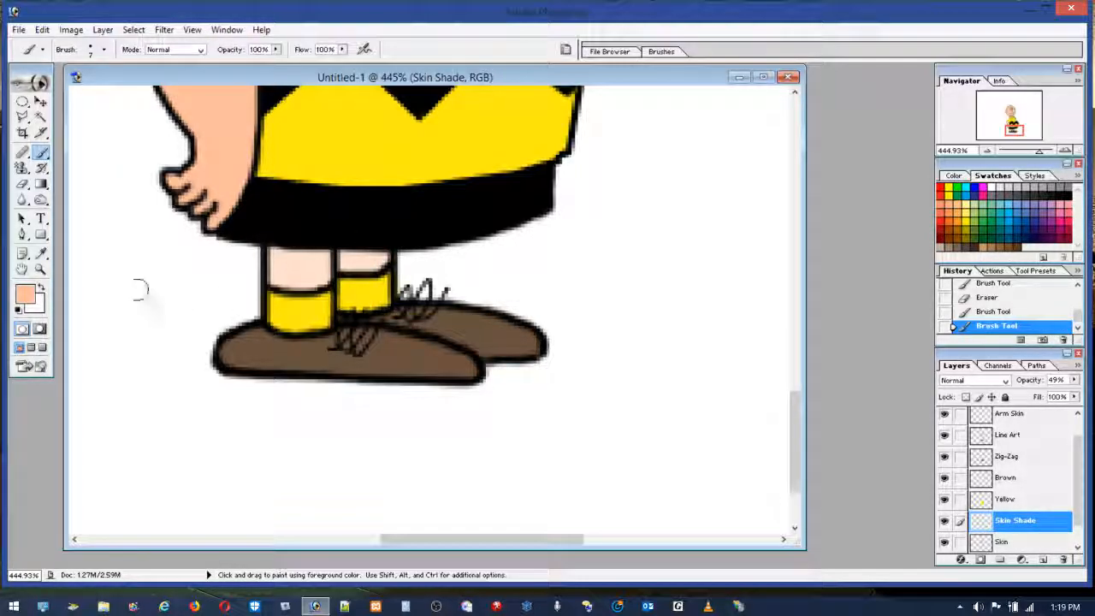
Recheck the skin tone against the arm and face, and brush it over both bare legs again on the Skin Shade layer.
double_click(41, 271)
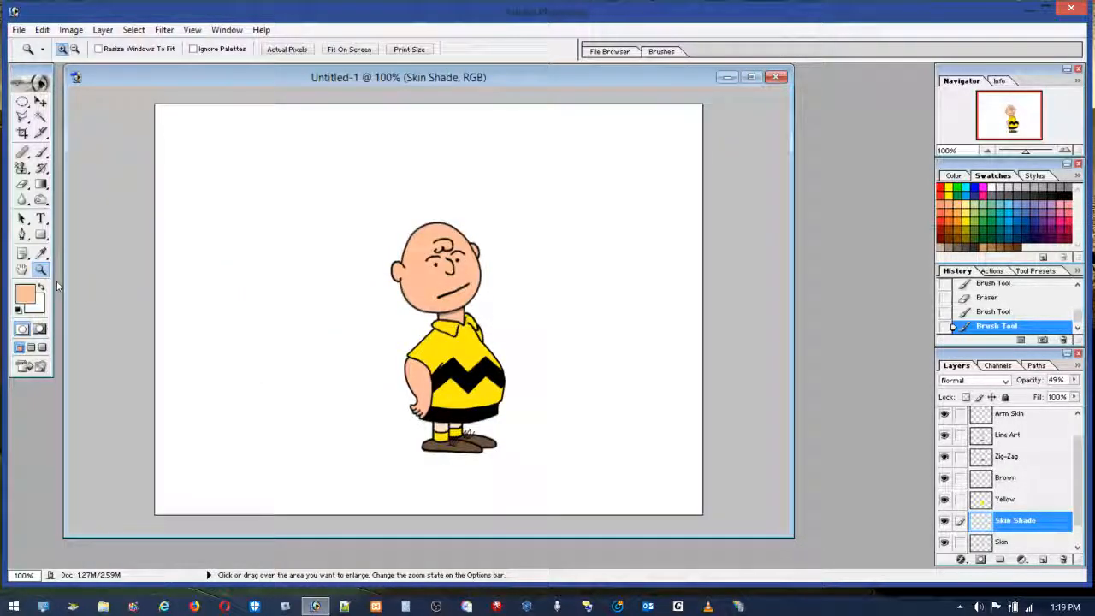
left_click_drag(399, 357, 433, 435)
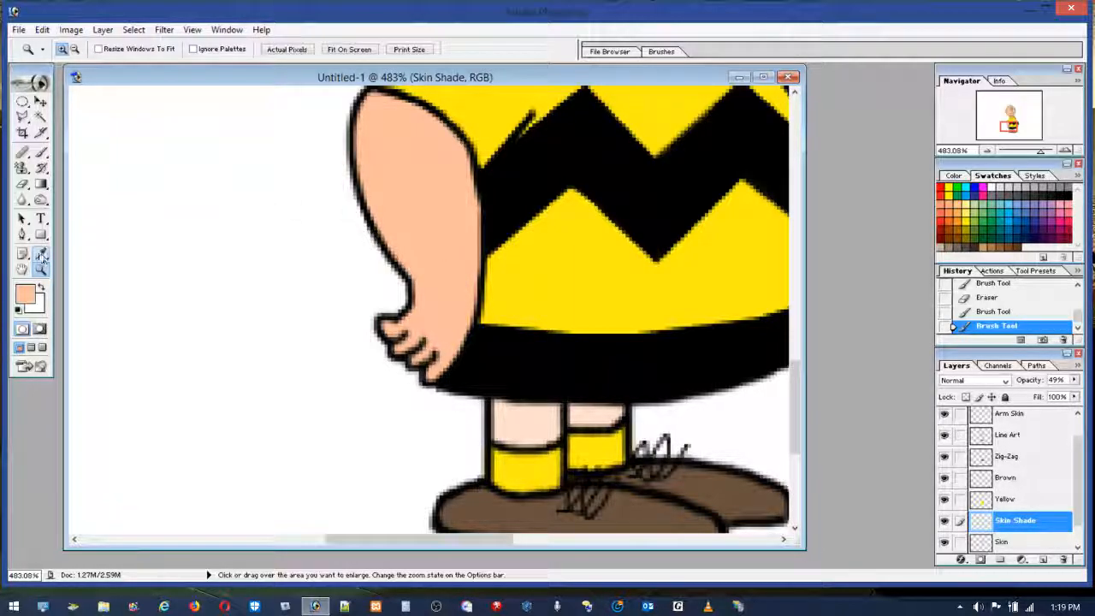
key("i")
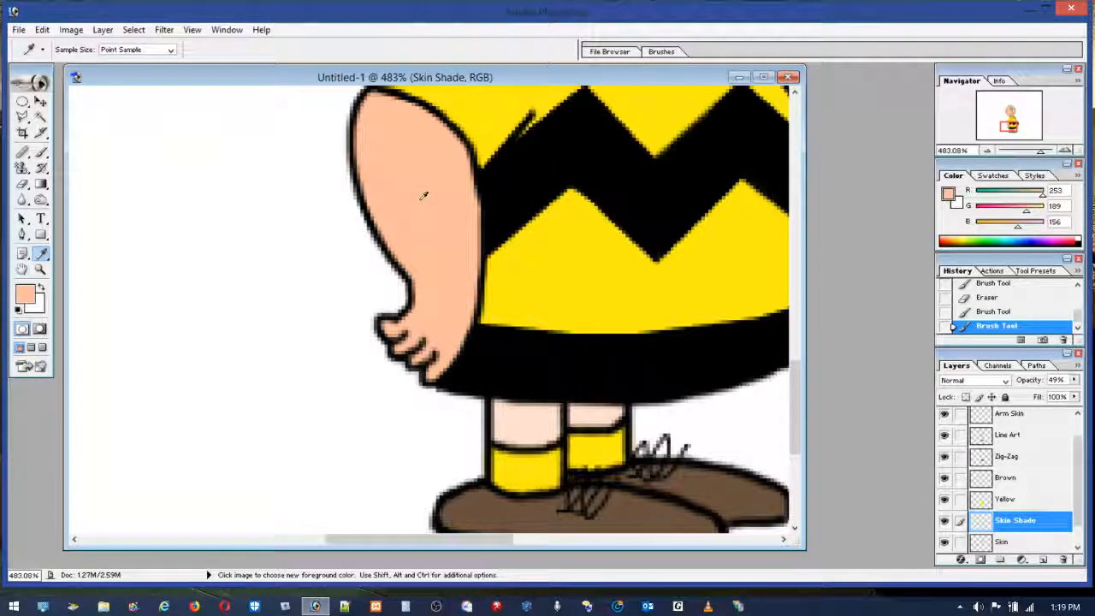
left_click_drag(795, 399, 799, 311)
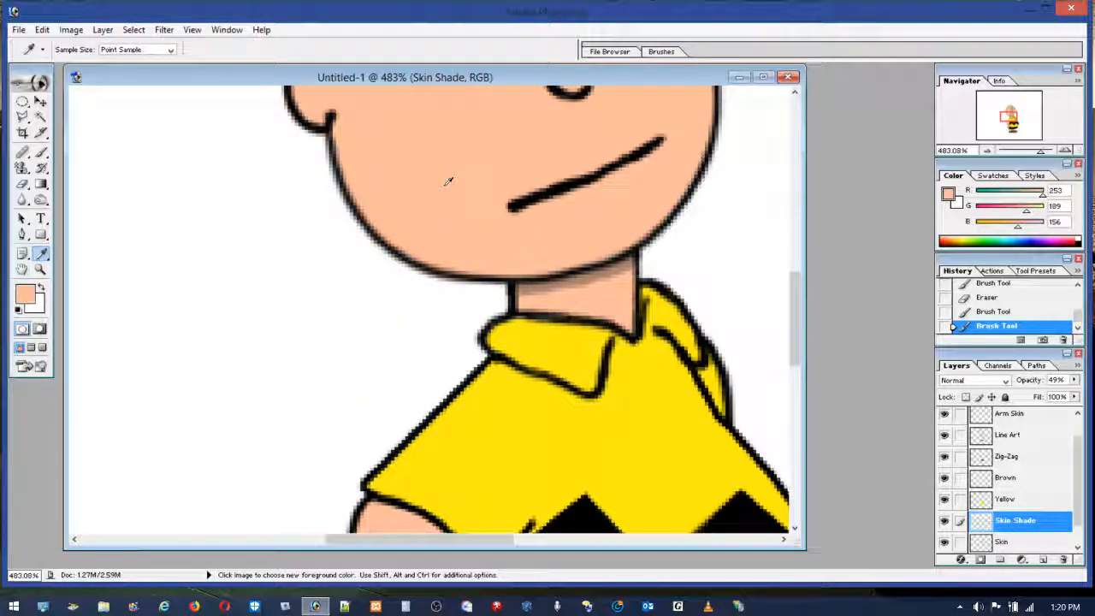
left_click_drag(792, 302, 796, 400)
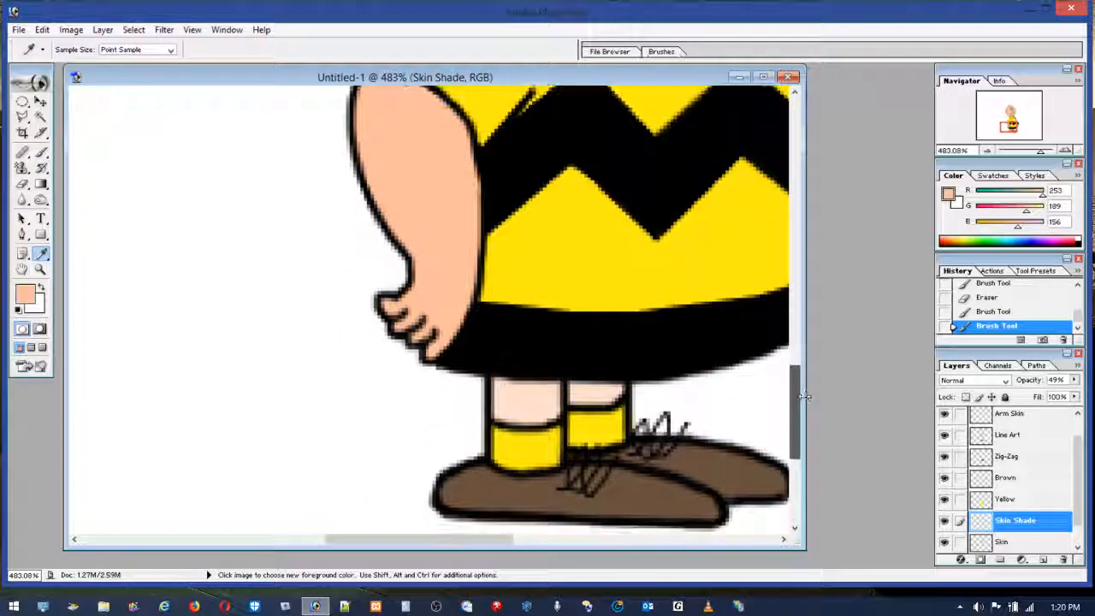
left_click(41, 153)
mouse_move(521, 354)
left_mouse_down()
mouse_move(505, 397)
mouse_move(506, 379)
mouse_move(538, 407)
mouse_move(590, 398)
left_mouse_up()
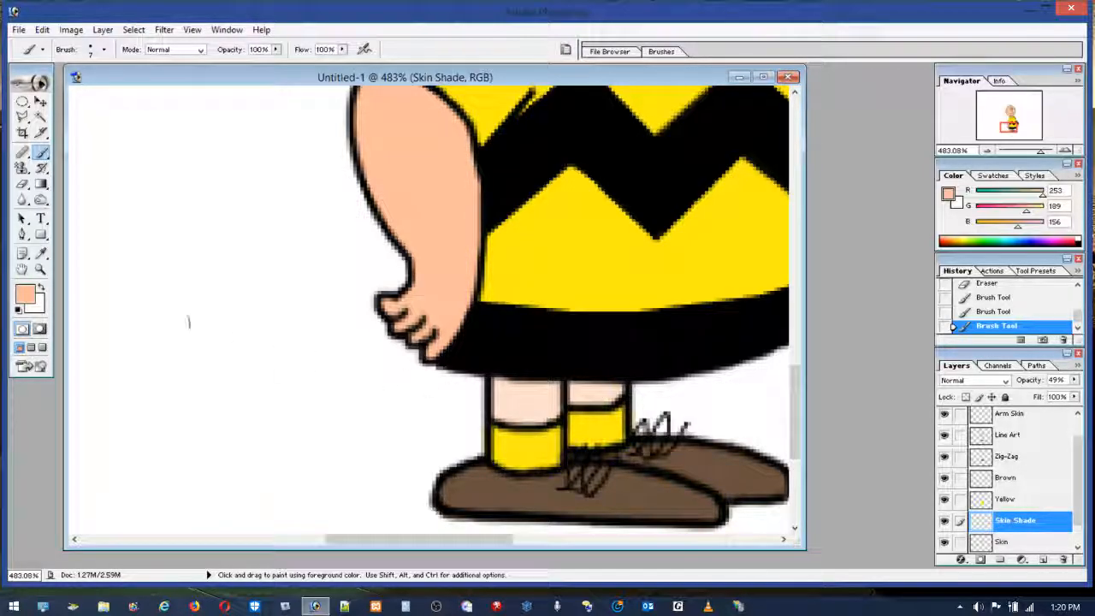
Pick a light blue swatch and set up a soft 100 px brush with airbrush enabled and 7% flow.
double_click(40, 270)
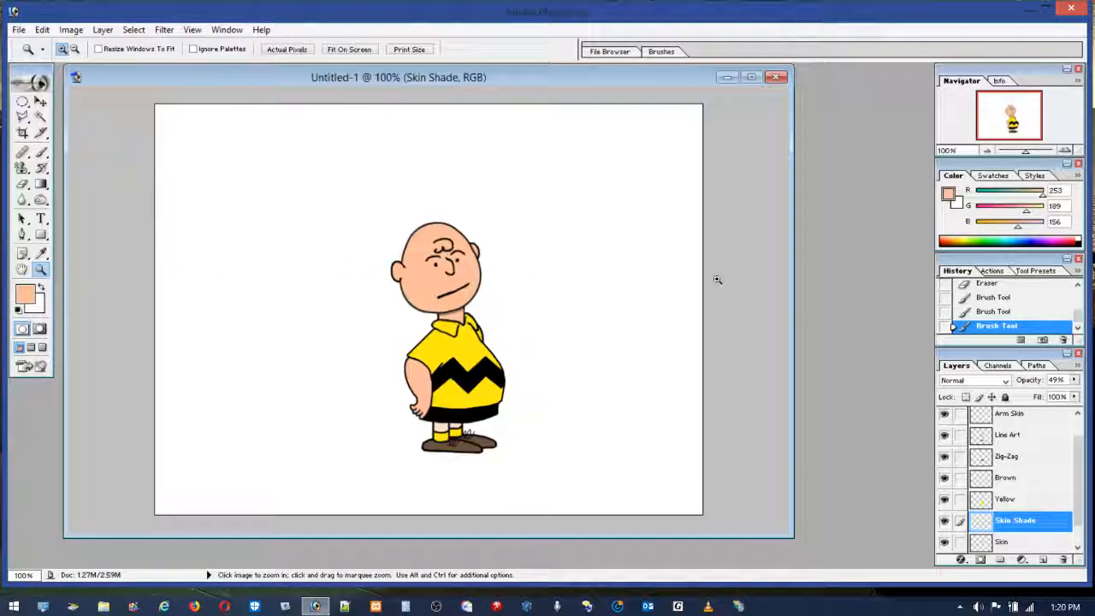
left_click_drag(1079, 482, 1079, 531)
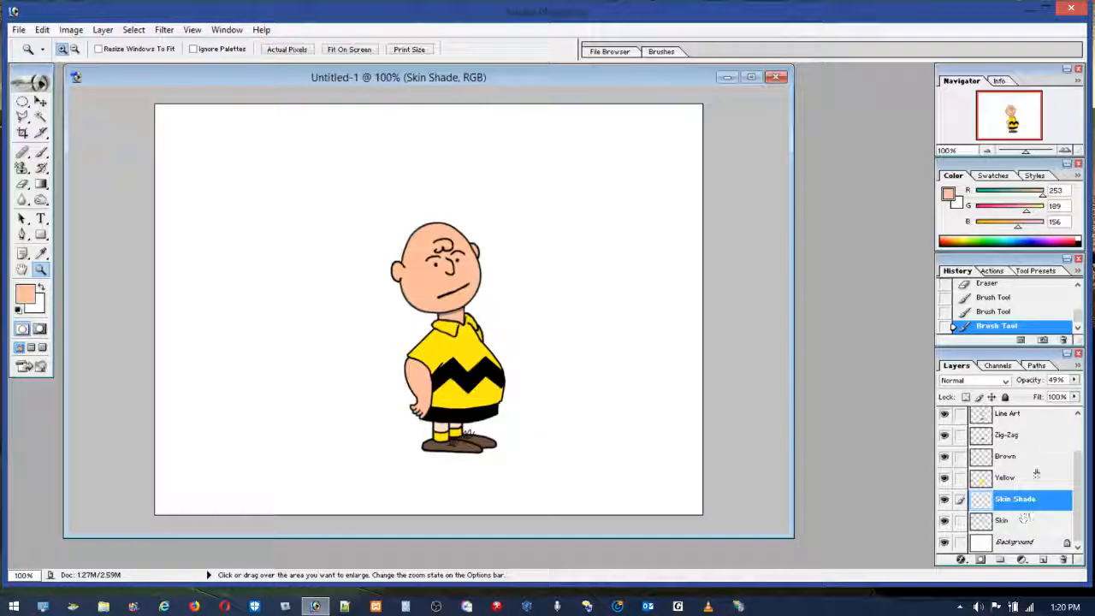
left_click(1003, 178)
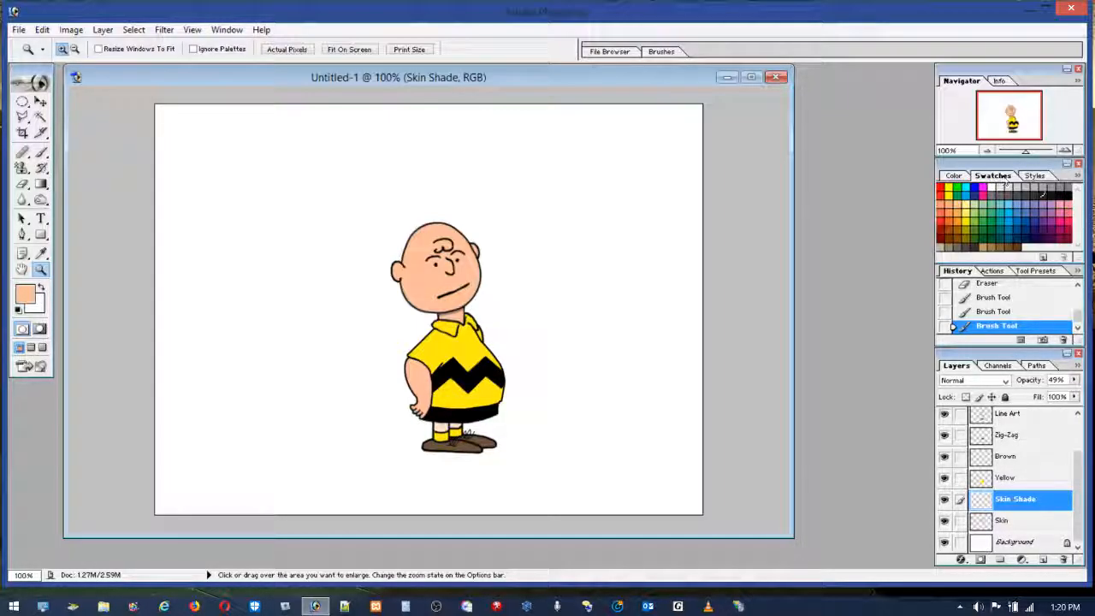
left_click(1016, 203)
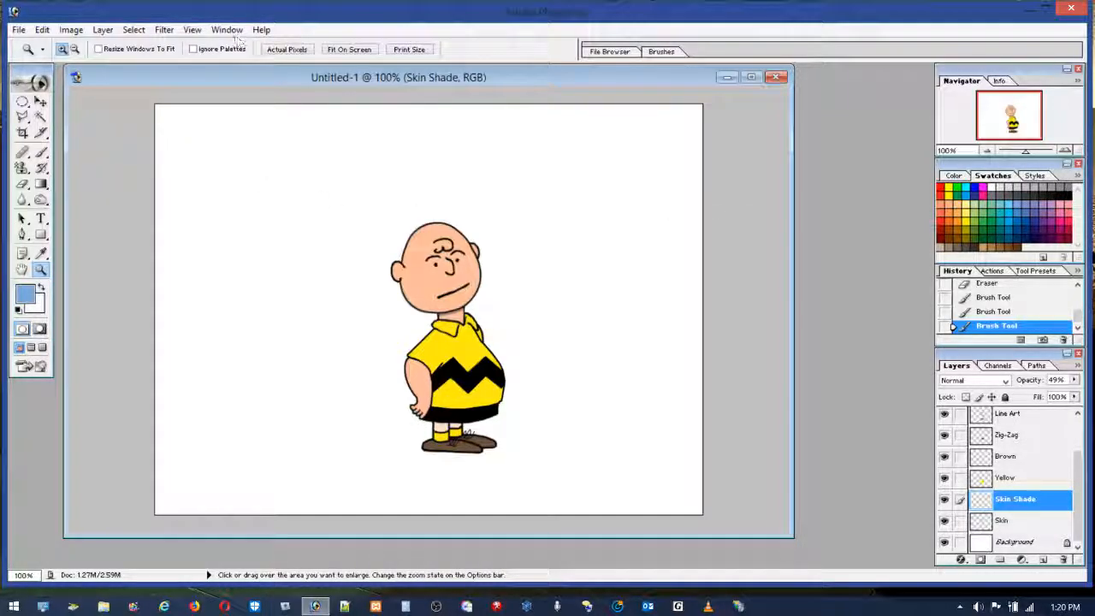
left_click(41, 153)
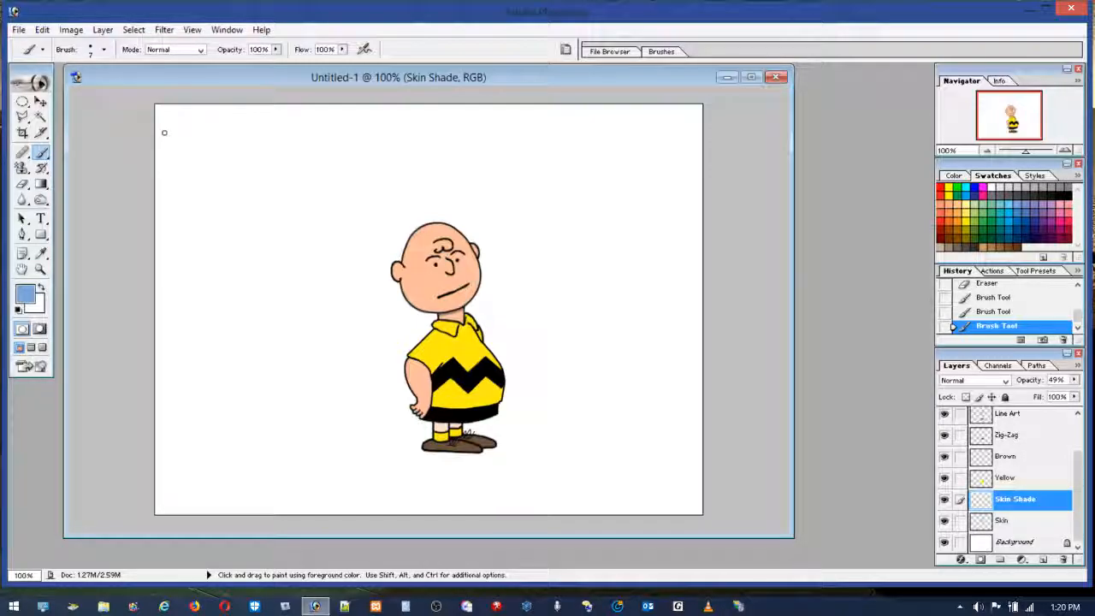
left_click(96, 50)
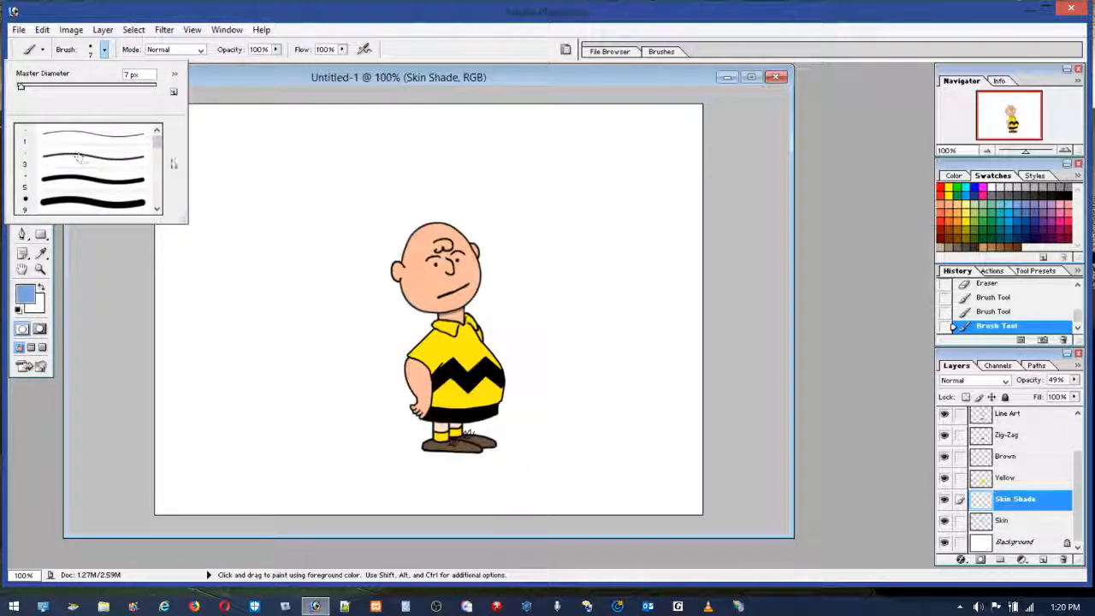
left_click_drag(159, 147, 159, 161)
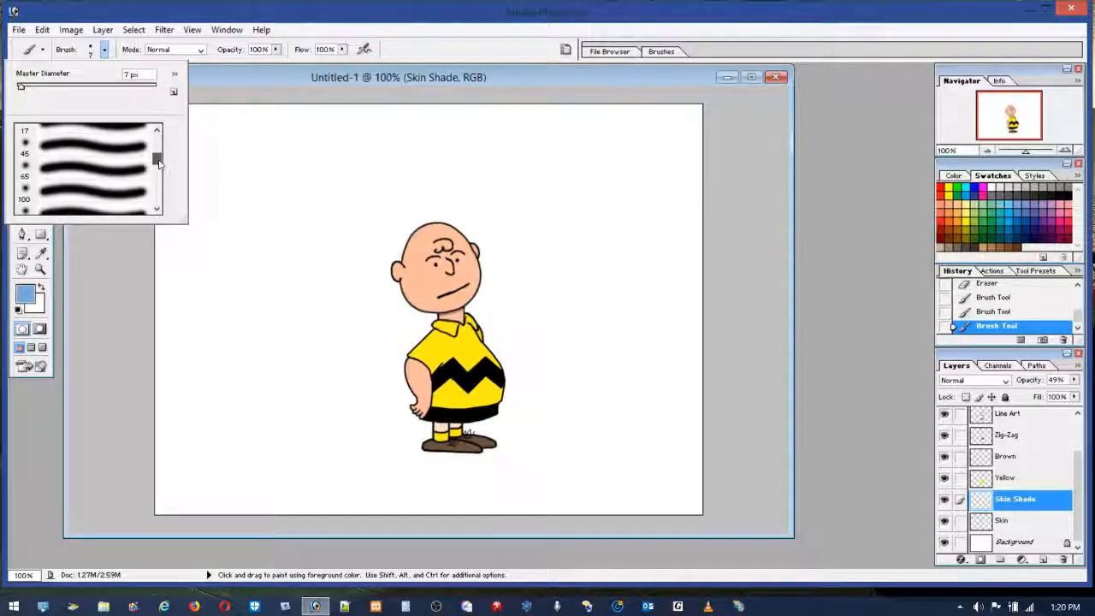
left_click(65, 193)
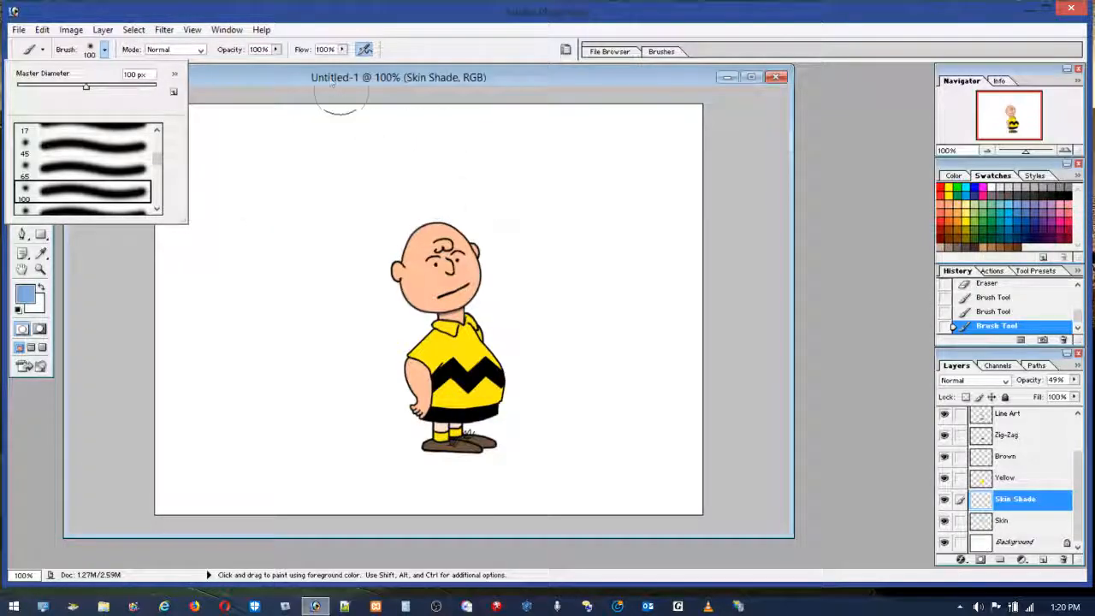
left_click(341, 50)
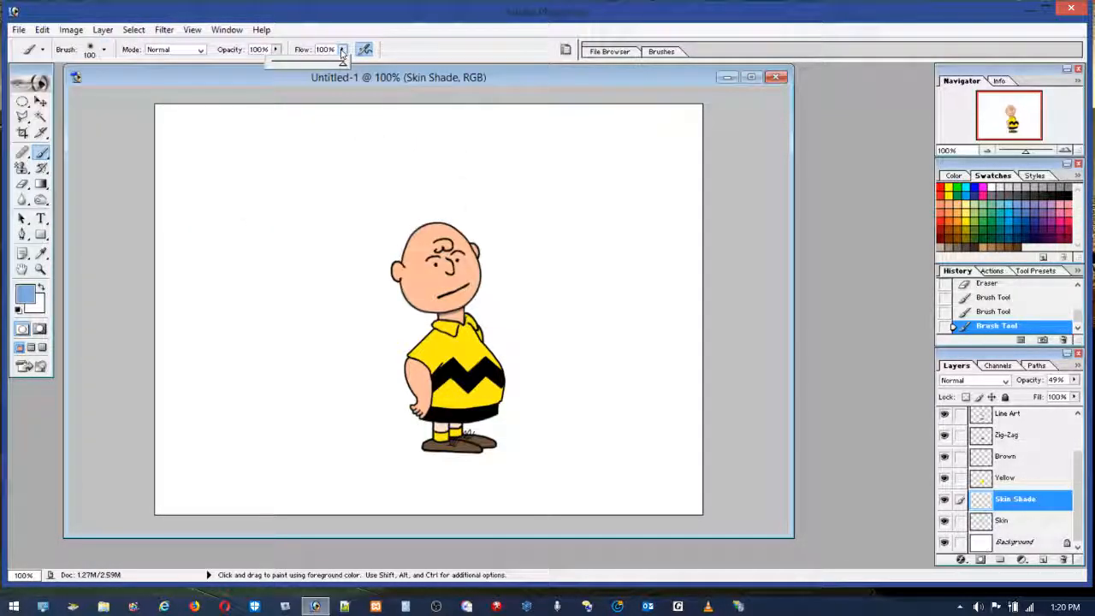
left_click_drag(277, 67, 274, 67)
mouse_move(294, 237)
left_mouse_down()
mouse_move(256, 256)
mouse_move(364, 246)
mouse_move(389, 231)
left_mouse_up()
left_click_drag(479, 227, 387, 270)
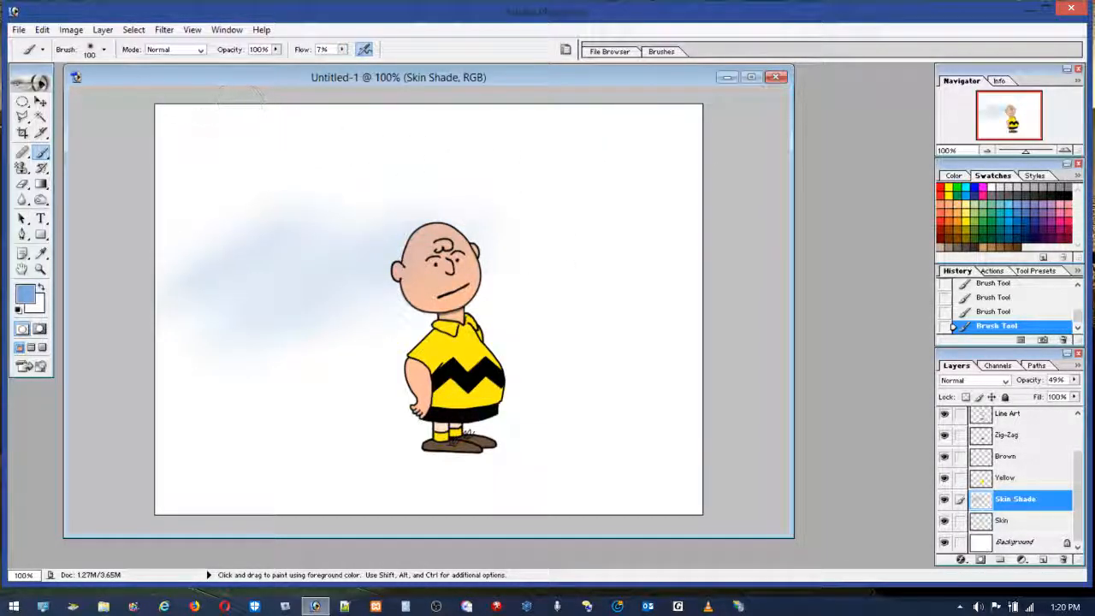
left_click(40, 30)
left_click(47, 44)
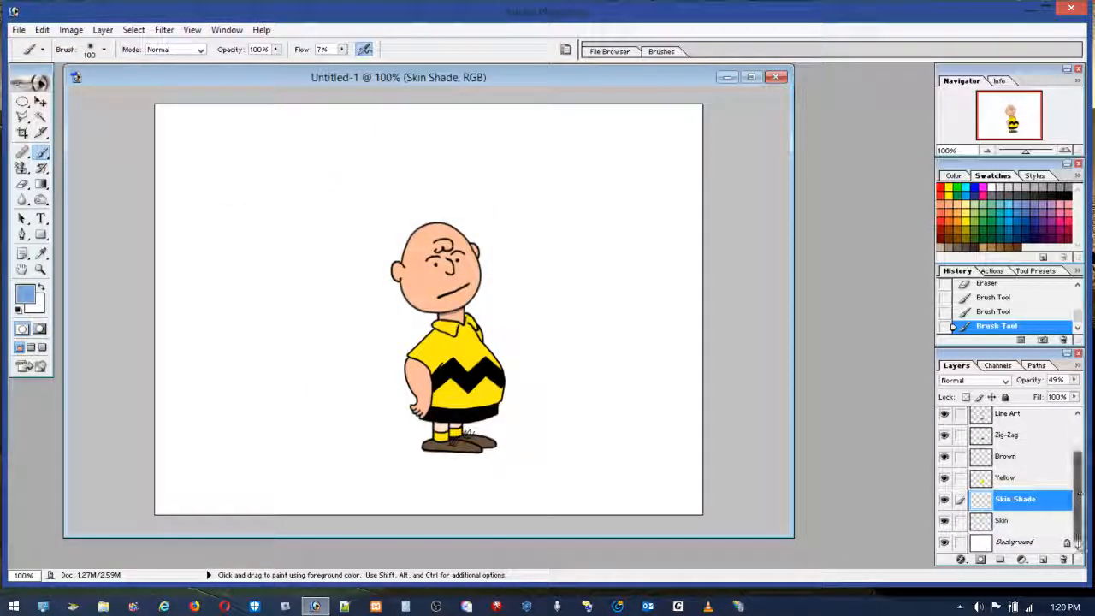
Add a new layer directly above Background and brush a broad, soft light blue band across the canvas behind the character.
left_click(1030, 546)
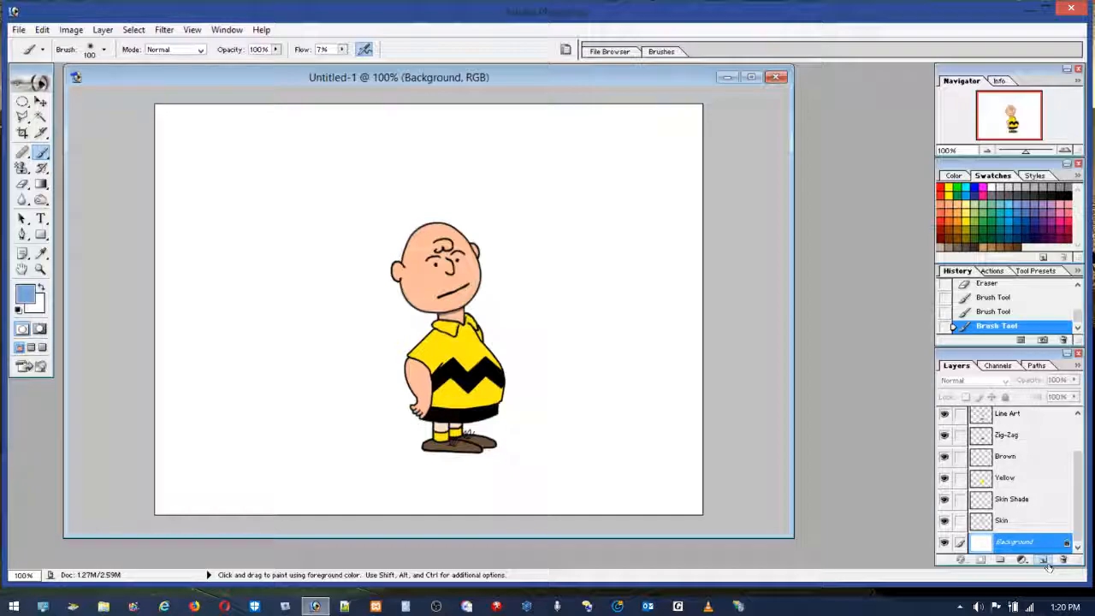
left_click(1042, 559)
mouse_move(214, 203)
left_mouse_down()
mouse_move(191, 269)
mouse_move(204, 289)
mouse_move(336, 252)
mouse_move(413, 203)
mouse_move(555, 204)
mouse_move(575, 268)
mouse_move(551, 280)
mouse_move(722, 229)
mouse_move(694, 217)
mouse_move(524, 208)
mouse_move(148, 262)
mouse_move(208, 198)
left_mouse_up()
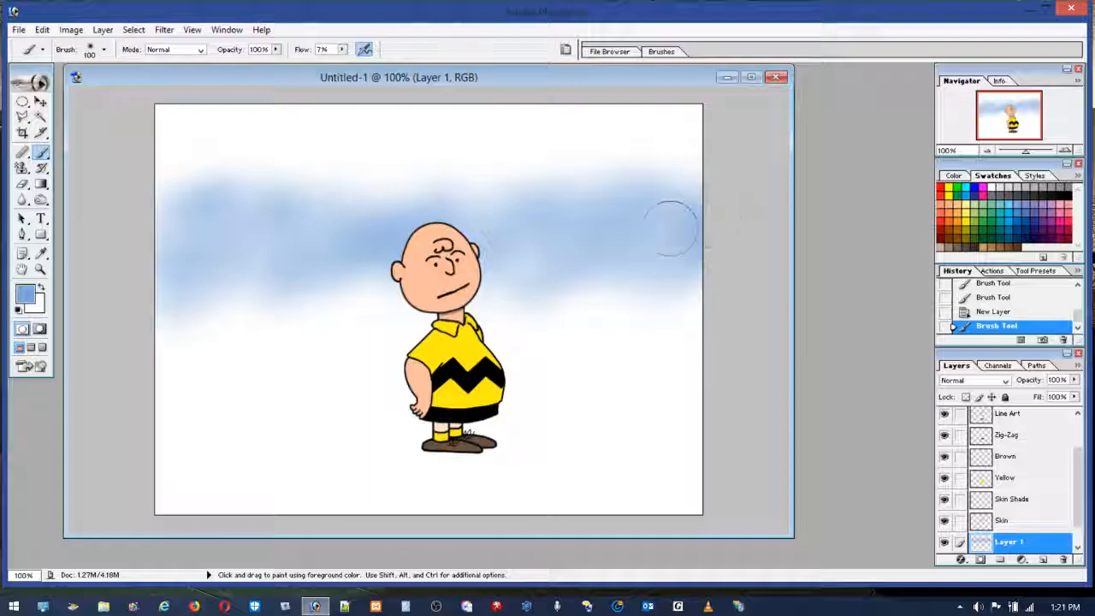
mouse_move(347, 251)
left_mouse_down()
mouse_move(257, 233)
mouse_move(172, 231)
left_mouse_up()
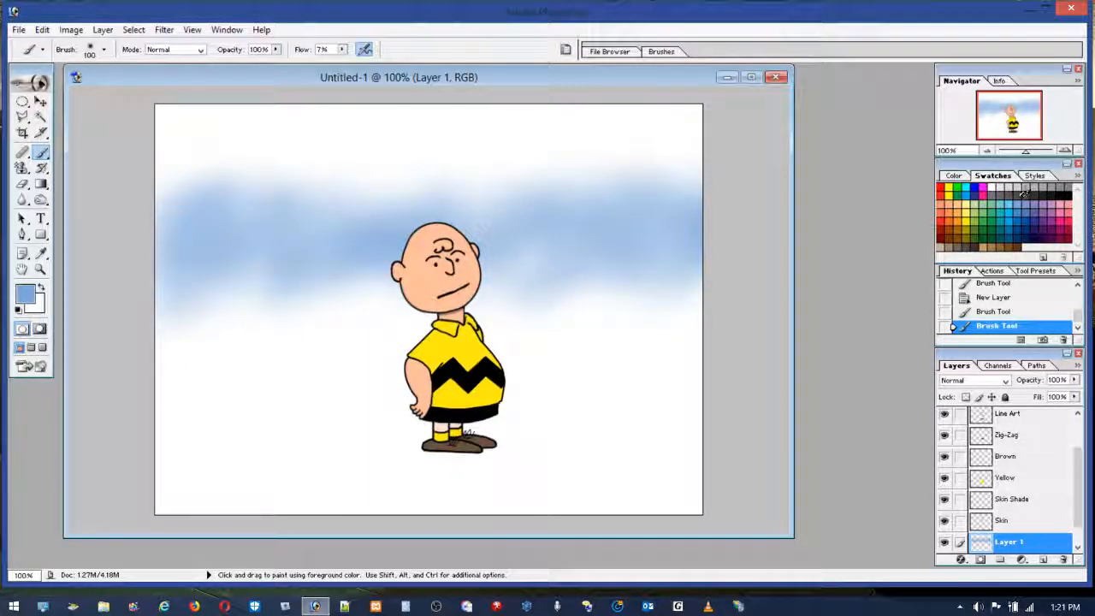
Brush soft dark grey shading along the lower part of the blue band using a dark grey swatch.
left_click(991, 196)
mouse_move(209, 288)
left_mouse_down()
mouse_move(181, 272)
mouse_move(239, 261)
mouse_move(218, 284)
mouse_move(315, 257)
mouse_move(365, 282)
mouse_move(492, 276)
mouse_move(466, 270)
mouse_move(635, 290)
left_mouse_up()
mouse_move(251, 245)
left_mouse_down()
mouse_move(199, 254)
mouse_move(199, 324)
mouse_move(224, 269)
mouse_move(193, 273)
mouse_move(431, 282)
mouse_move(323, 282)
left_mouse_up()
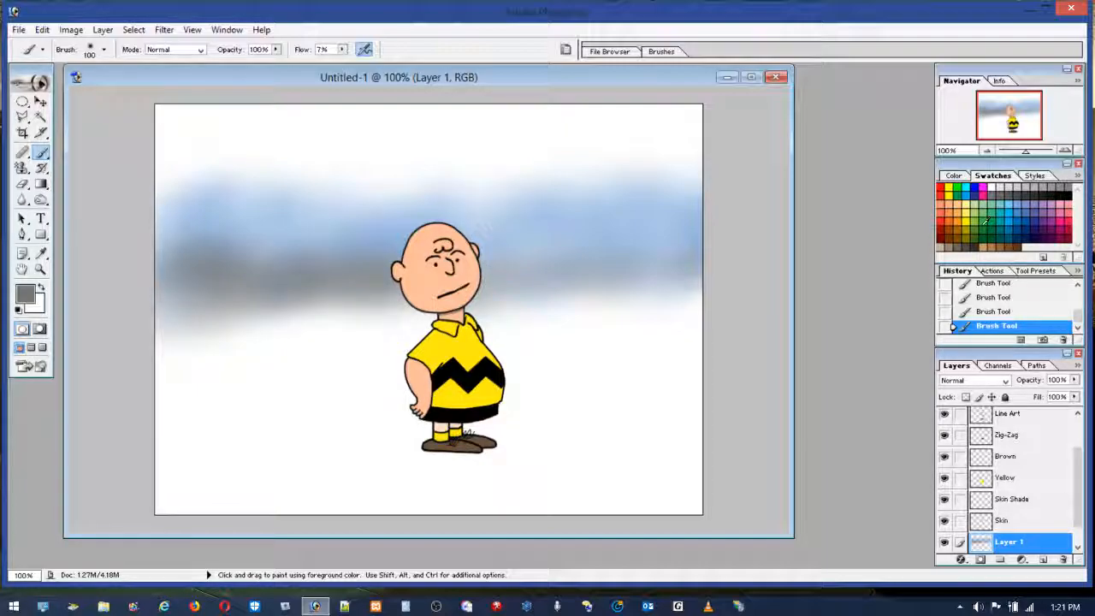
Brush light sky blue across the upper sky and below the grey band, softening its lower edge into the white ground.
mouse_move(219, 237)
left_mouse_down()
mouse_move(158, 257)
mouse_move(377, 235)
mouse_move(372, 221)
mouse_move(265, 173)
mouse_move(313, 154)
mouse_move(480, 153)
mouse_move(386, 178)
mouse_move(537, 164)
mouse_move(590, 140)
mouse_move(689, 132)
mouse_move(281, 129)
mouse_move(411, 121)
left_mouse_up()
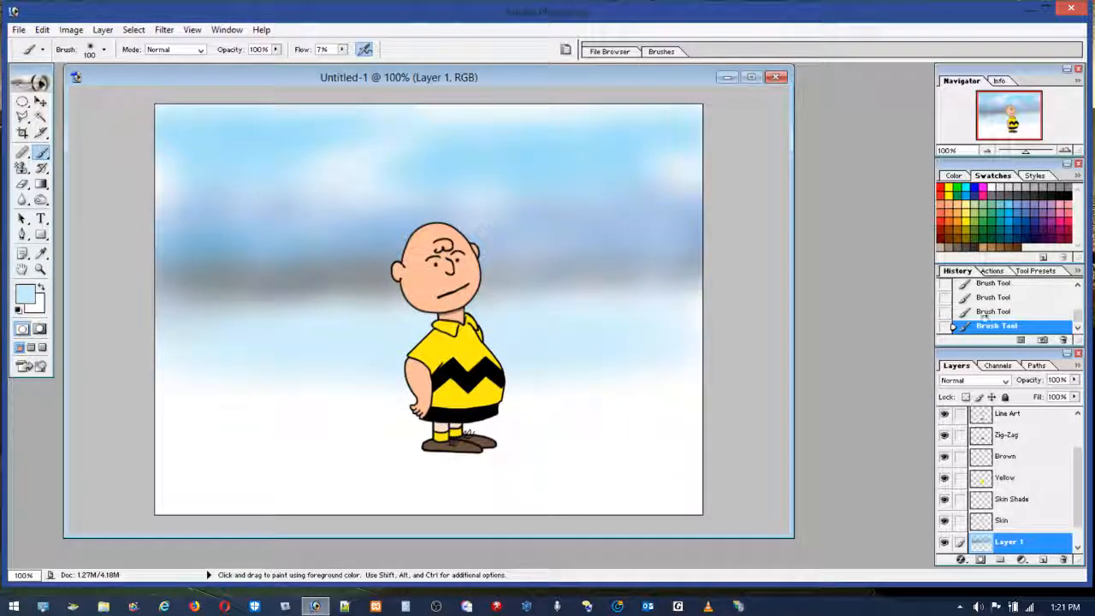
mouse_move(196, 378)
left_mouse_down()
mouse_move(158, 363)
mouse_move(333, 356)
mouse_move(274, 369)
mouse_move(328, 365)
left_mouse_up()
left_click(293, 377, "alt")
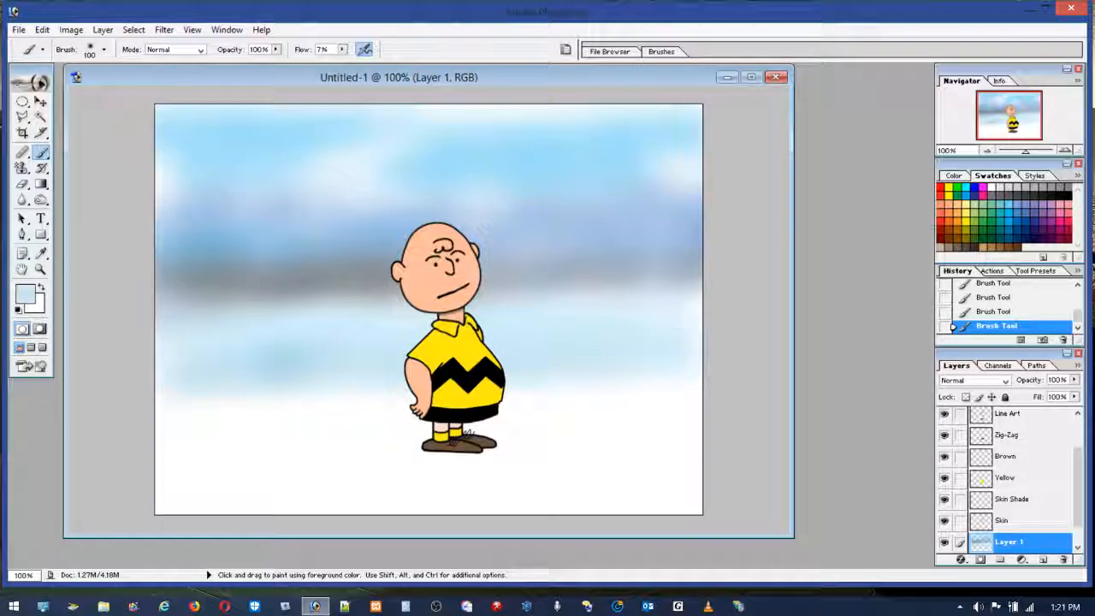
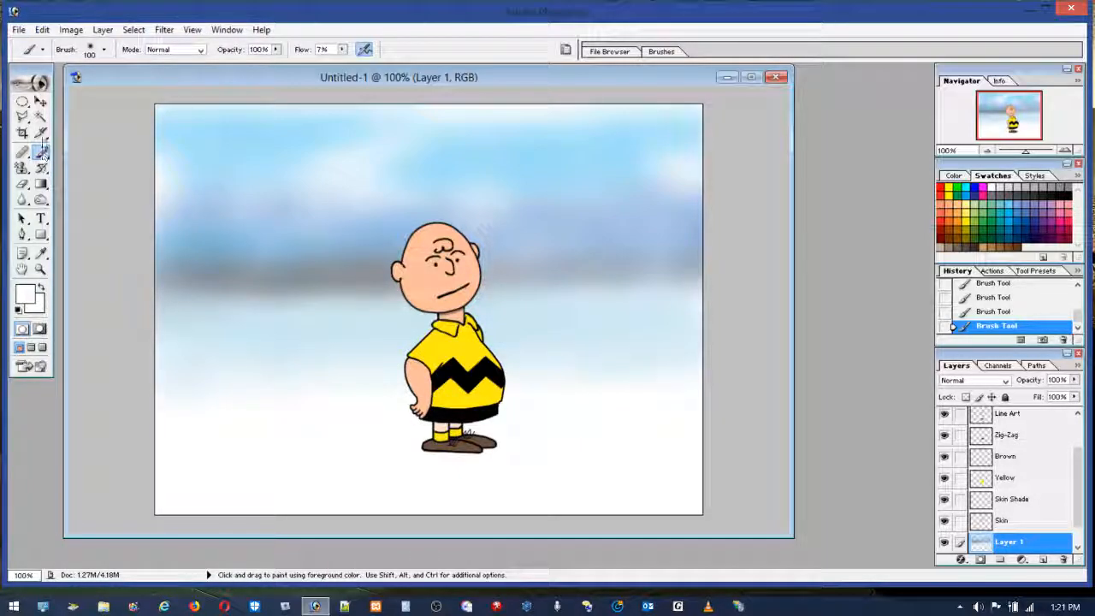
Set the brush to 59 px and 16% flow, and paint grey sampled from the horizon along the whole dark band.
left_click(104, 49)
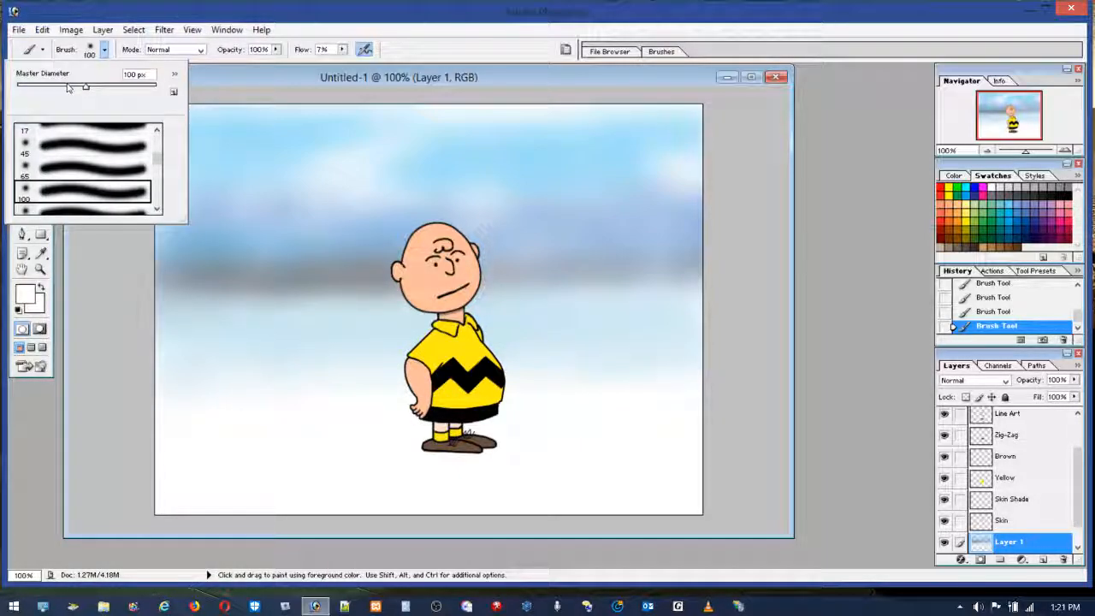
left_click(342, 49)
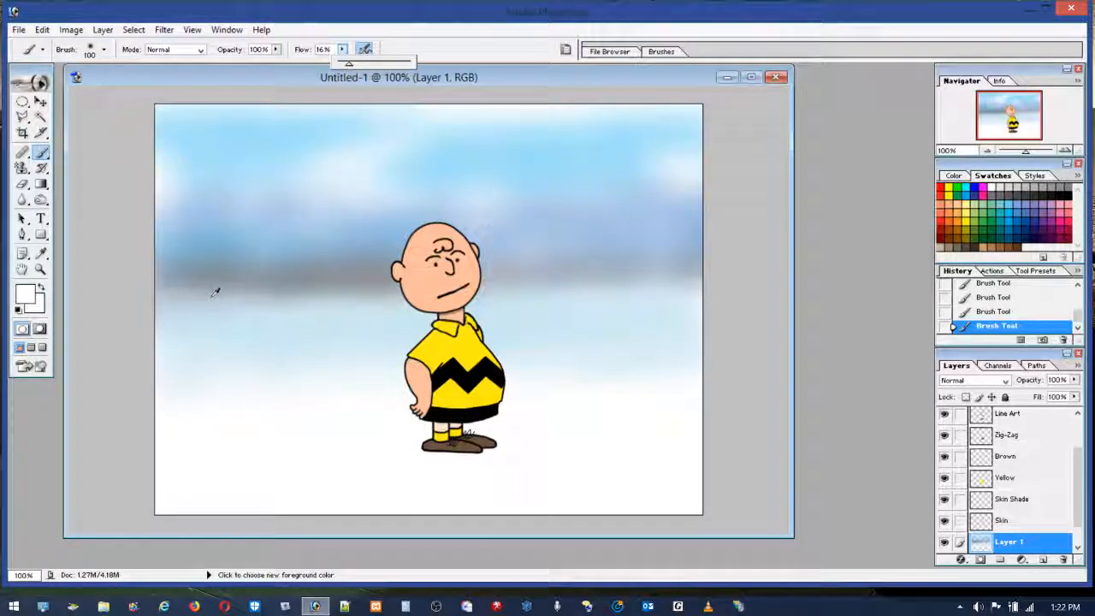
left_click(103, 49)
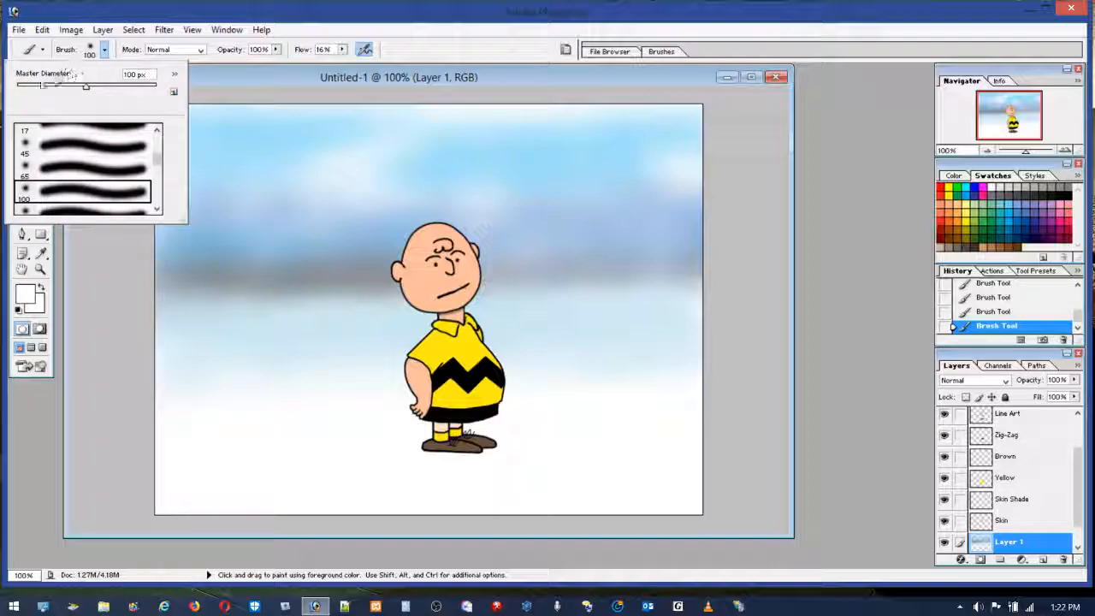
left_click_drag(50, 88, 58, 87)
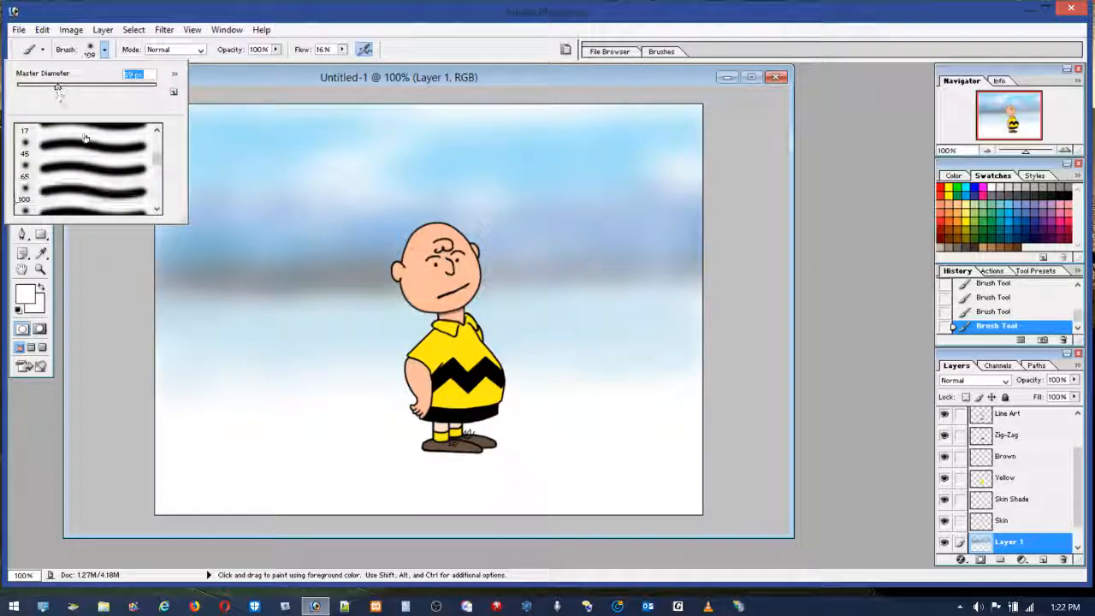
left_click(204, 287, "alt")
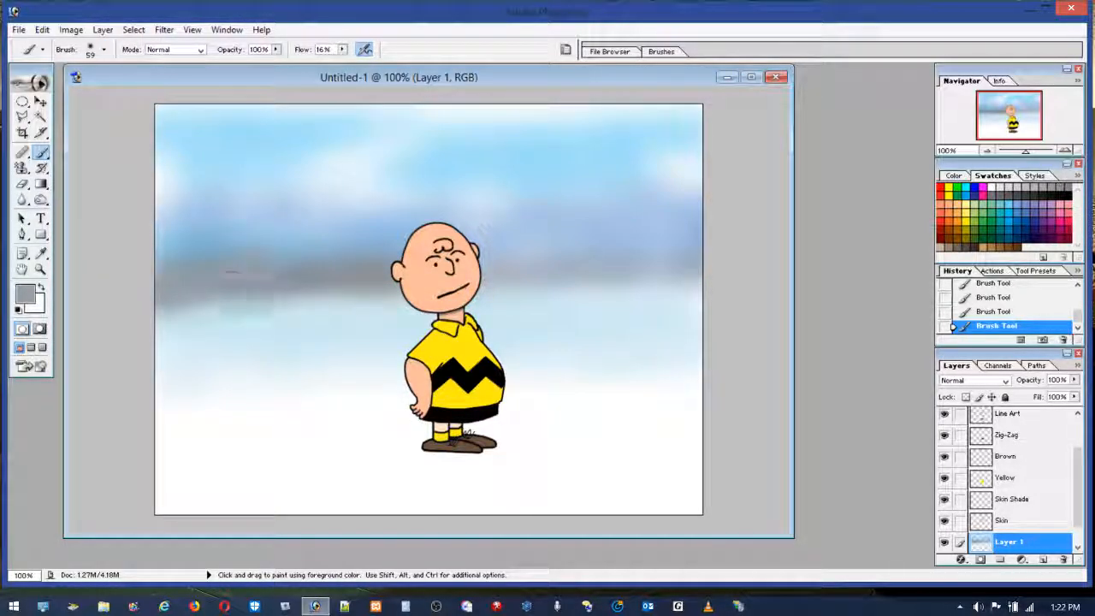
mouse_move(493, 271)
left_mouse_down()
mouse_move(671, 276)
mouse_move(775, 260)
mouse_move(708, 283)
left_mouse_up()
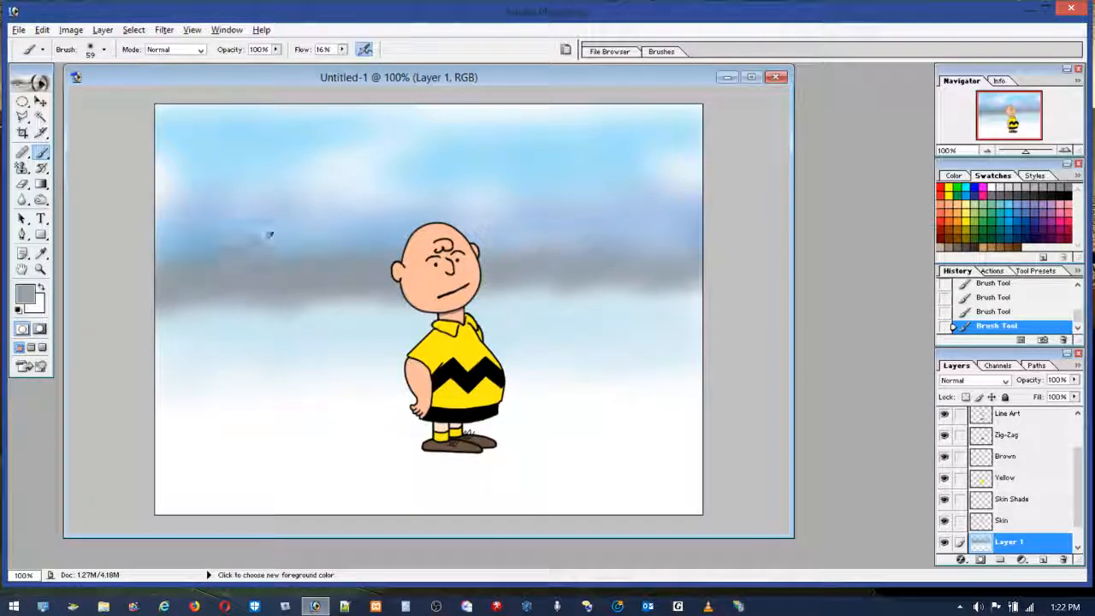
Blend the upper edge of the grey band into the sky with blues and greys sampled from the background.
left_click(542, 208, "alt")
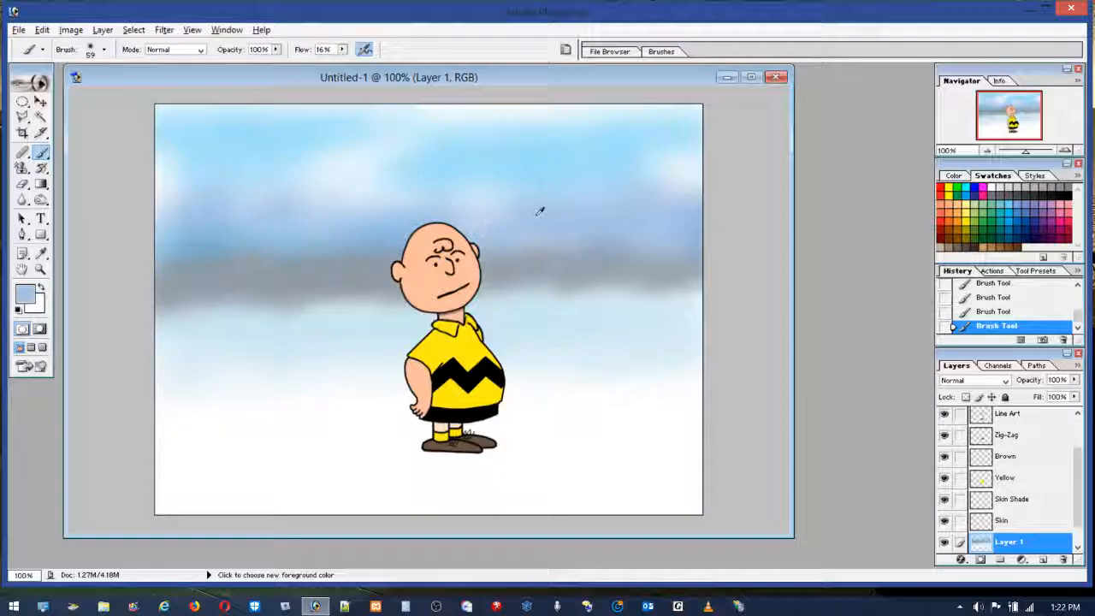
left_click_drag(234, 245, 228, 249)
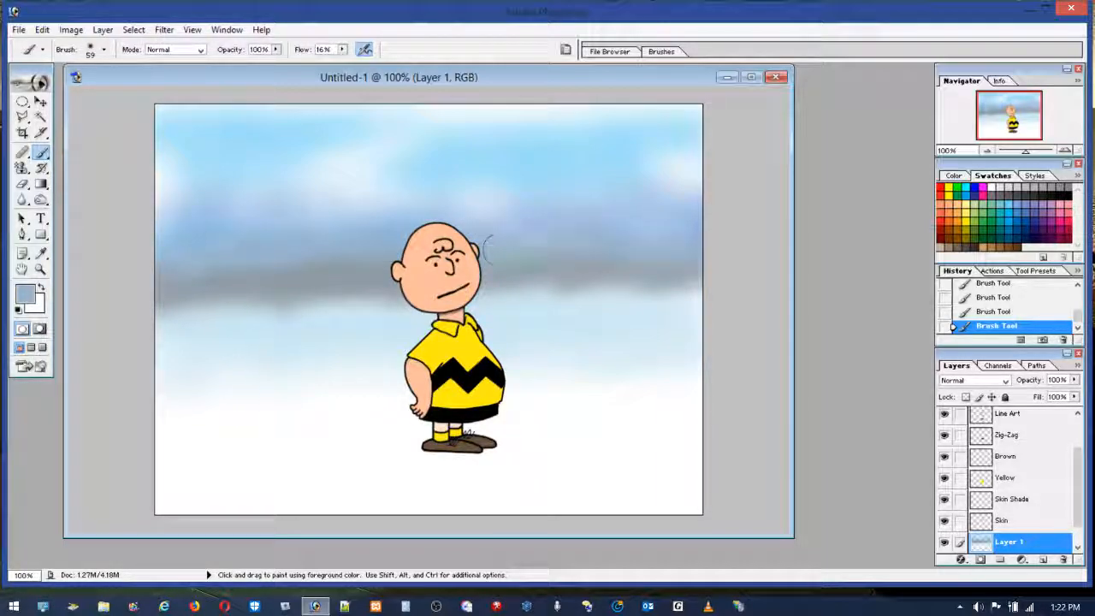
left_click(213, 278, "alt")
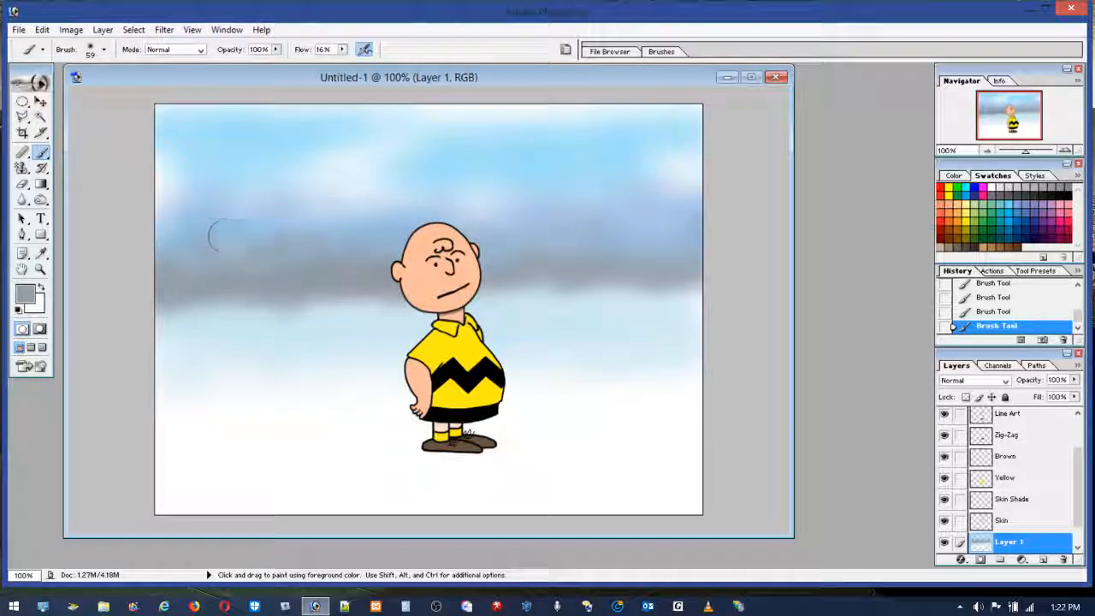
left_click(224, 212, "alt")
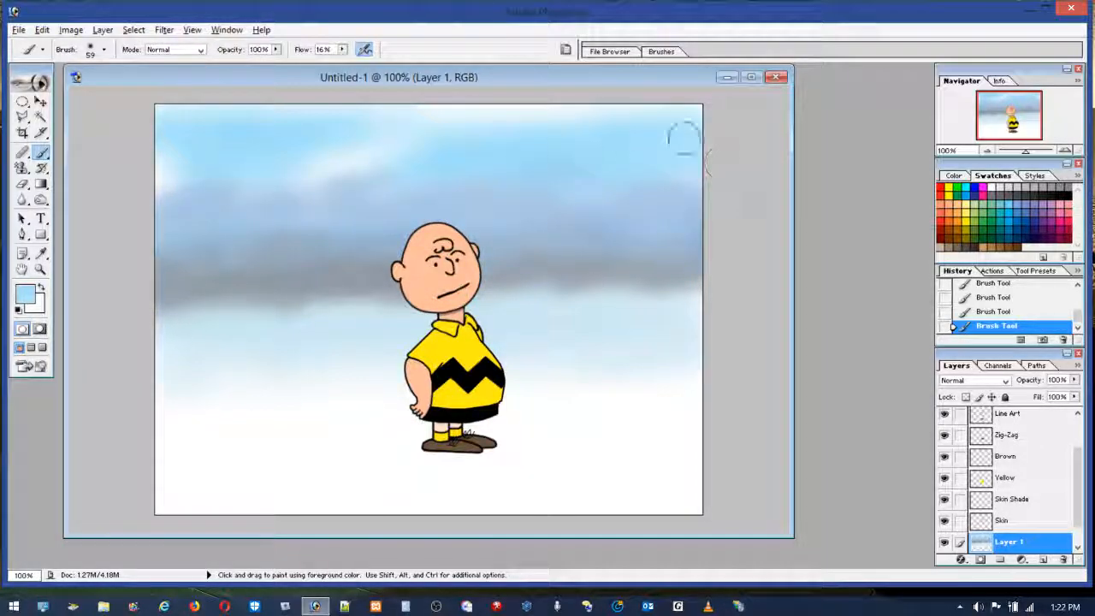
Brush light blue over the upper sky up to the canvas edges, covering the remaining white patches.
mouse_move(660, 116)
left_mouse_down()
mouse_move(603, 115)
mouse_move(391, 152)
mouse_move(300, 181)
mouse_move(171, 176)
mouse_move(149, 150)
left_mouse_up()
left_click_drag(159, 107, 415, 103)
mouse_move(616, 140)
left_mouse_down()
mouse_move(218, 182)
mouse_move(254, 161)
mouse_move(582, 146)
mouse_move(264, 143)
mouse_move(322, 108)
mouse_move(654, 104)
mouse_move(646, 178)
left_mouse_up()
Brush faint white clouds along the top of the darker blue band, lowering the brush flow to 3%.
left_click(993, 185)
left_click(588, 193)
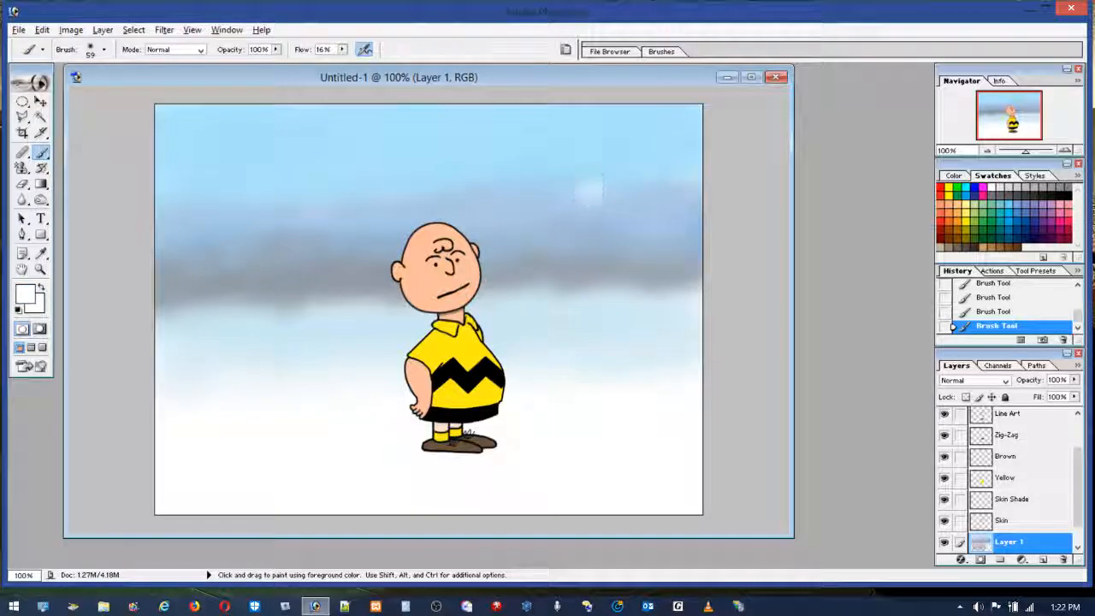
left_click(341, 50)
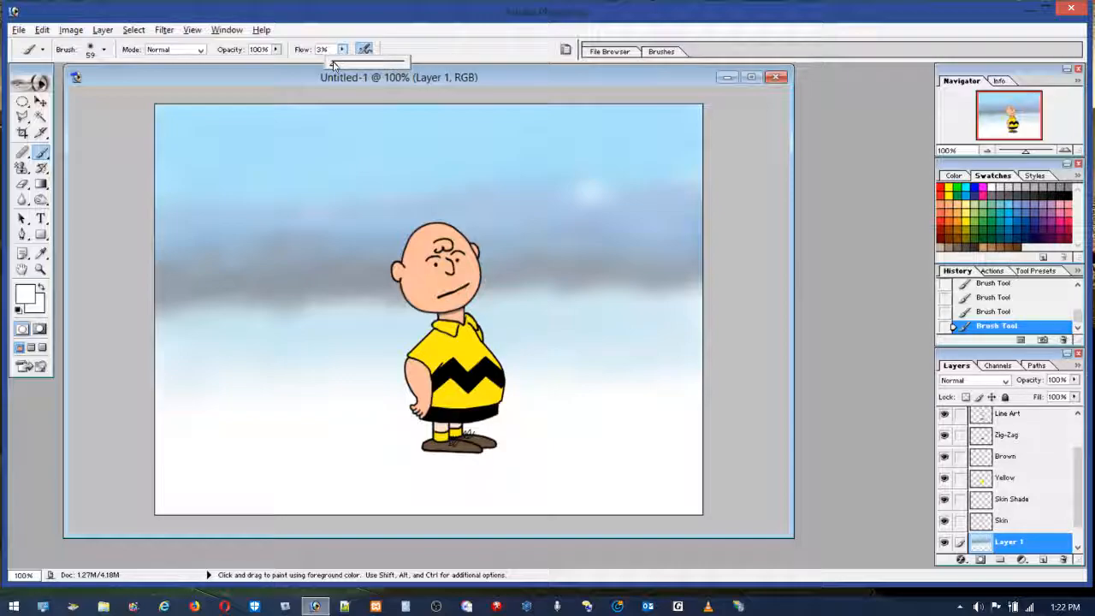
mouse_move(589, 193)
left_mouse_down()
mouse_move(482, 204)
mouse_move(694, 198)
mouse_move(612, 212)
left_mouse_up()
mouse_move(473, 221)
left_mouse_down()
mouse_move(516, 210)
mouse_move(513, 194)
mouse_move(423, 176)
mouse_move(367, 178)
mouse_move(393, 179)
mouse_move(384, 207)
mouse_move(316, 195)
mouse_move(160, 203)
left_mouse_up()
mouse_move(282, 195)
left_mouse_down()
mouse_move(169, 220)
mouse_move(359, 201)
mouse_move(290, 198)
mouse_move(199, 205)
mouse_move(393, 218)
mouse_move(465, 188)
mouse_move(688, 195)
mouse_move(554, 233)
mouse_move(103, 224)
left_mouse_up()
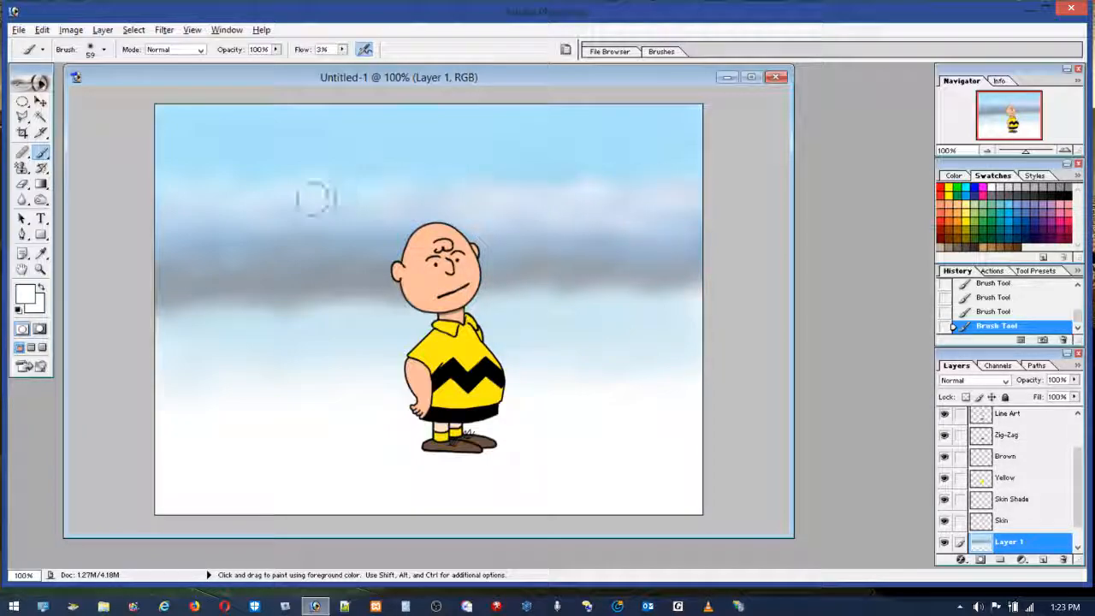
Set the brush to 44 px and 6% flow, and brighten the white cloud tops across the sky.
left_click(341, 48)
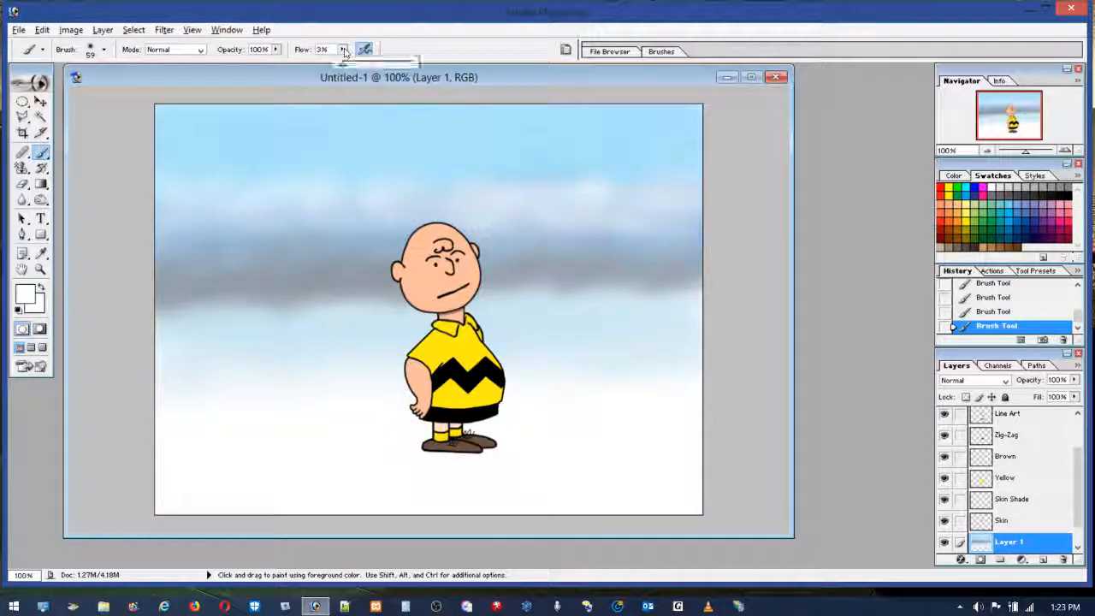
left_click_drag(342, 64, 345, 65)
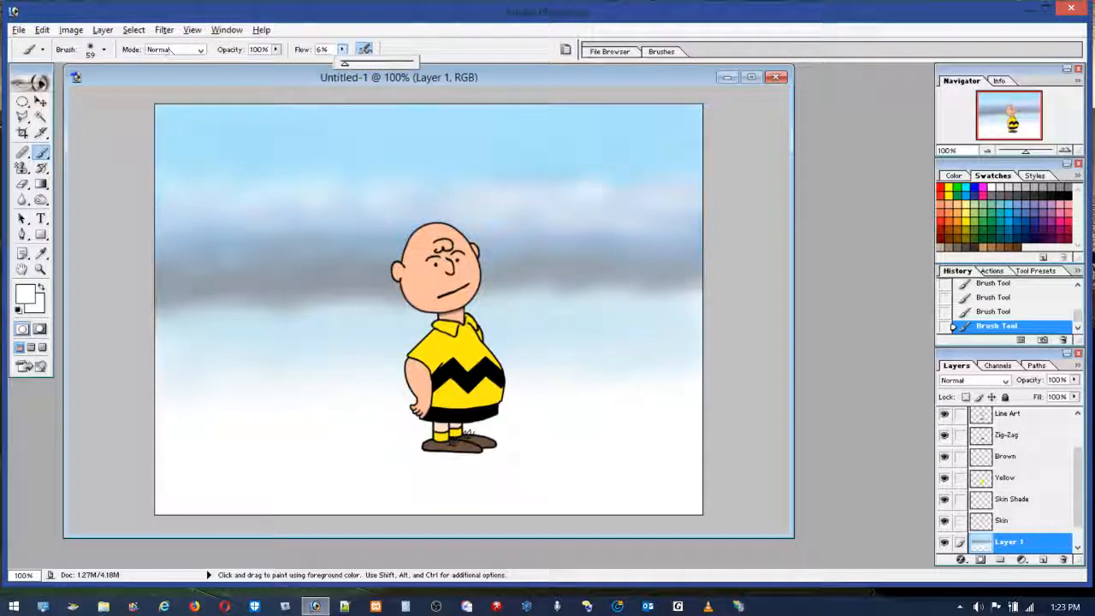
left_click(90, 53)
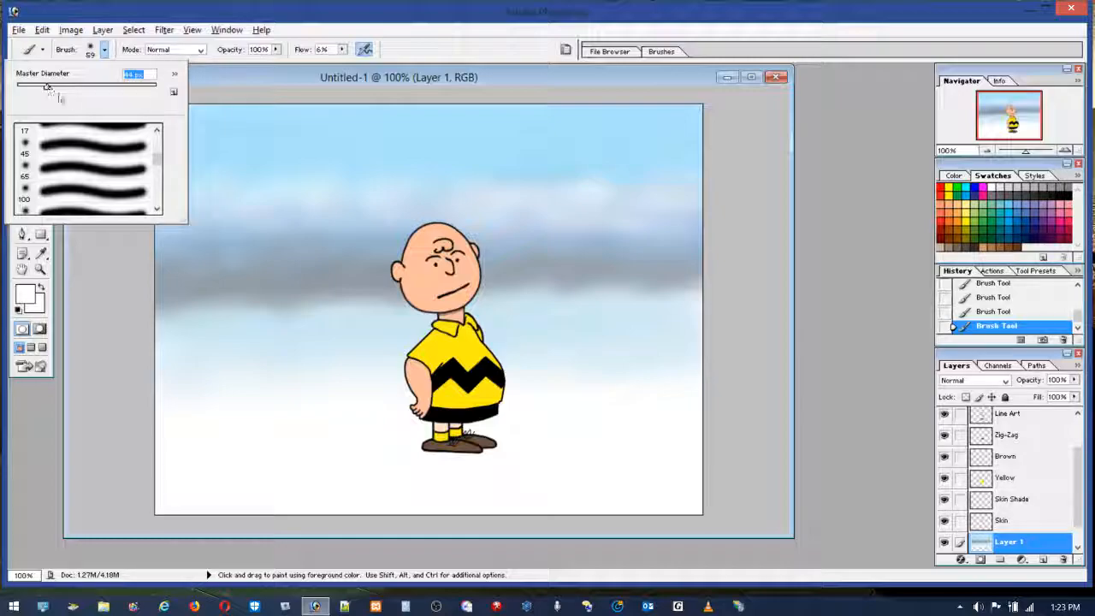
left_click(683, 188)
mouse_move(630, 204)
left_mouse_down()
mouse_move(570, 184)
mouse_move(507, 211)
mouse_move(178, 181)
mouse_move(134, 207)
left_mouse_up()
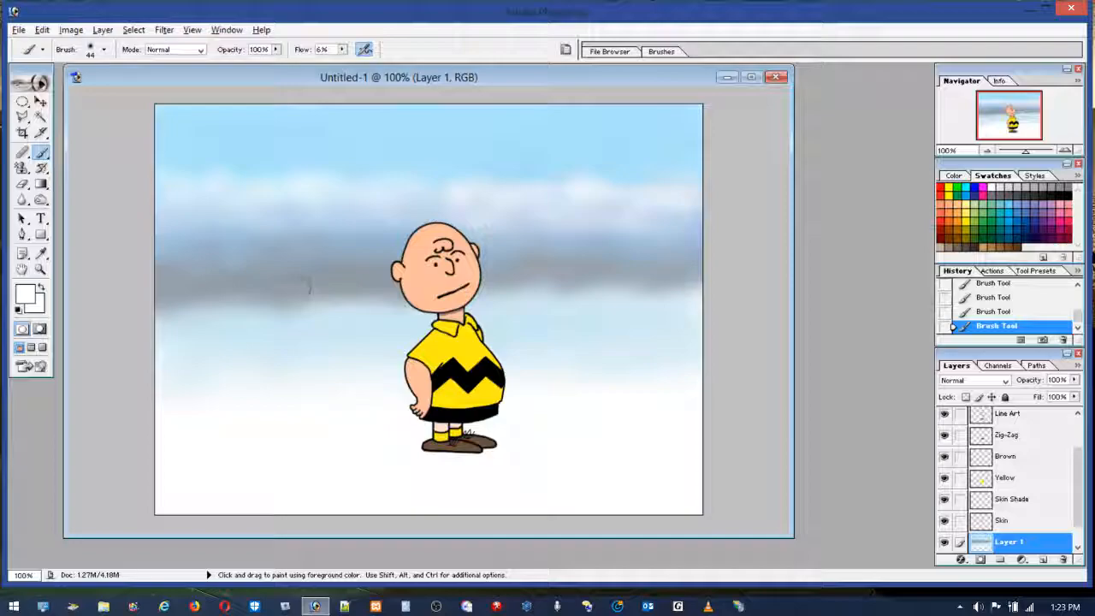
Soften the lower edge of the grey cloud band using light blue and grey sampled from the background.
left_click(288, 306, "alt")
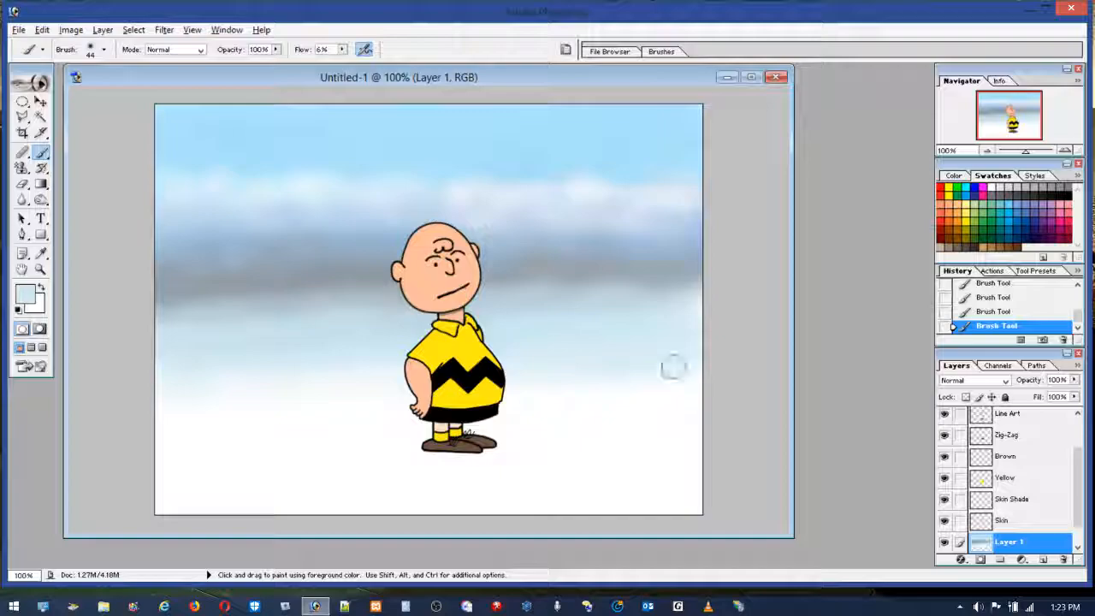
left_click(676, 275, "alt")
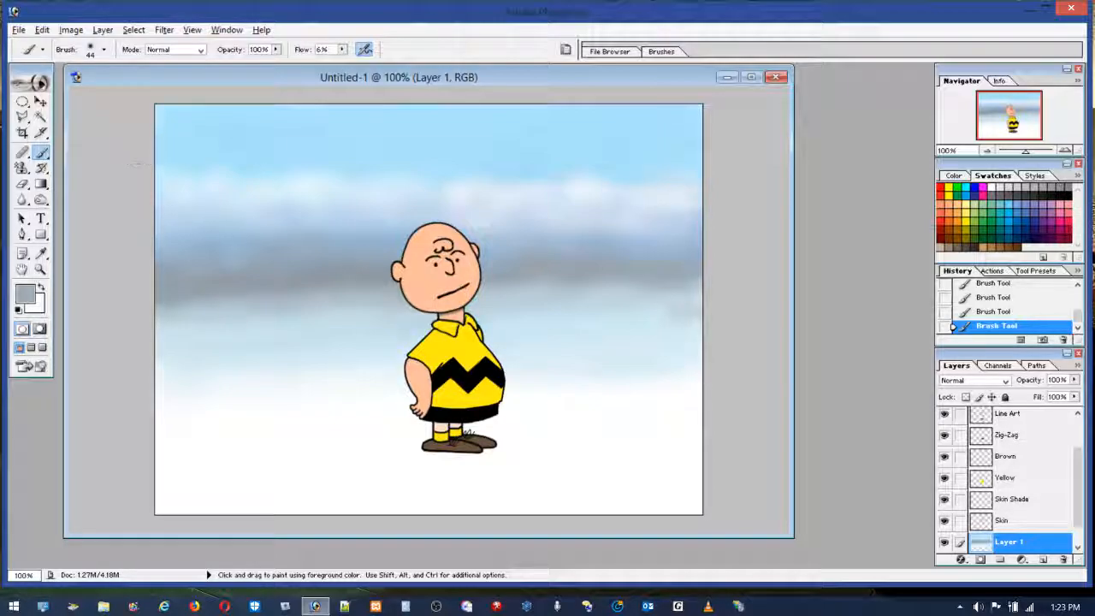
Make a full-height rectangular selection of Layer 1 that leaves out a narrow strip along each side edge of the canvas.
left_click(23, 133)
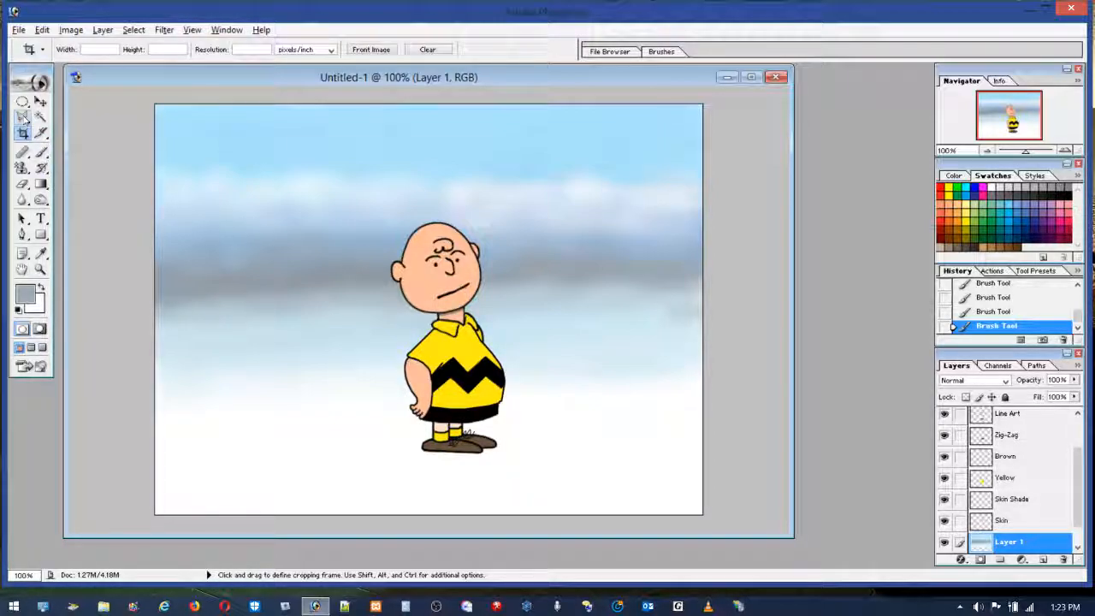
left_click(22, 101)
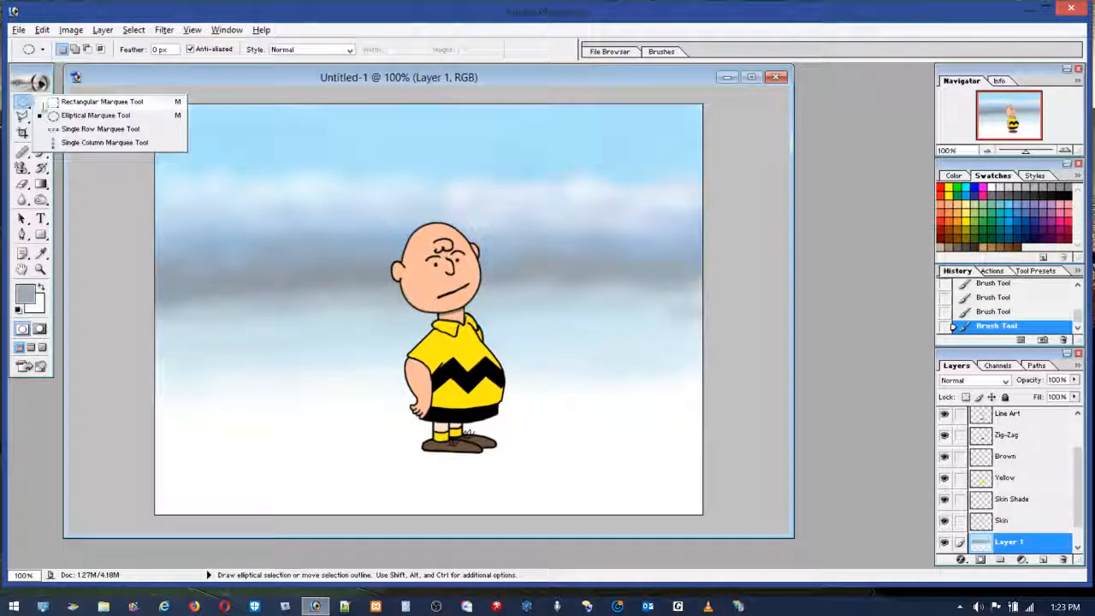
left_click(94, 101)
left_click_drag(177, 106, 668, 511)
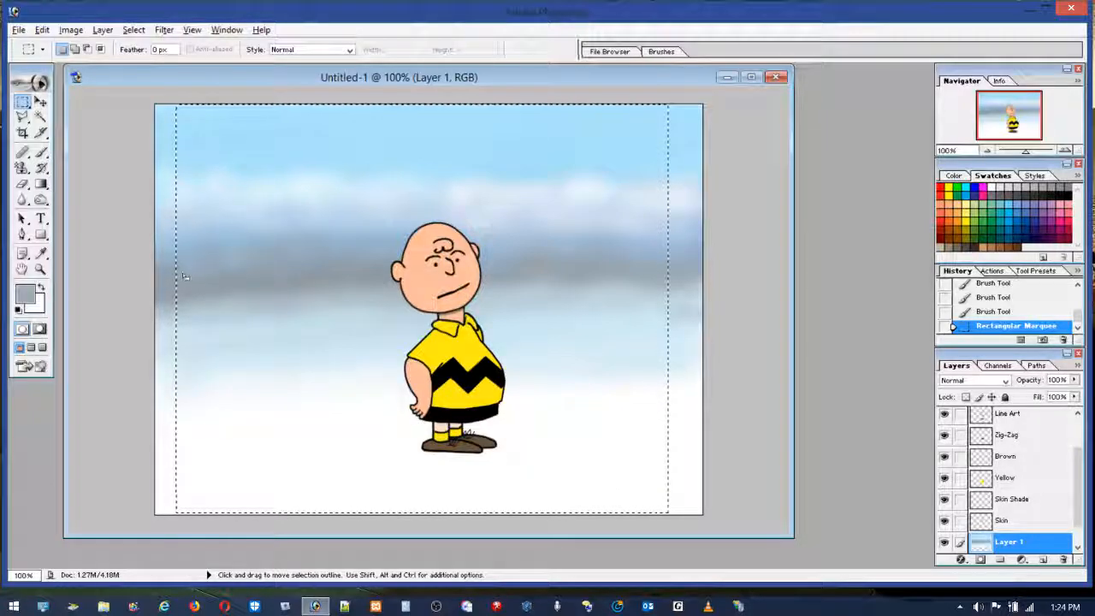
key("alt")
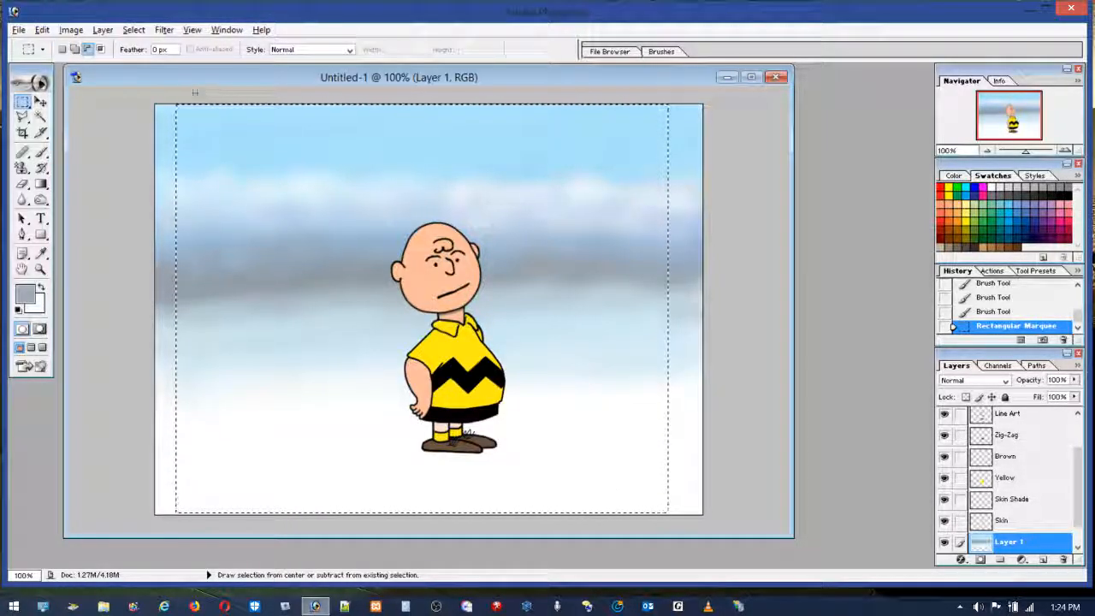
left_click_drag(147, 394, 111, 534)
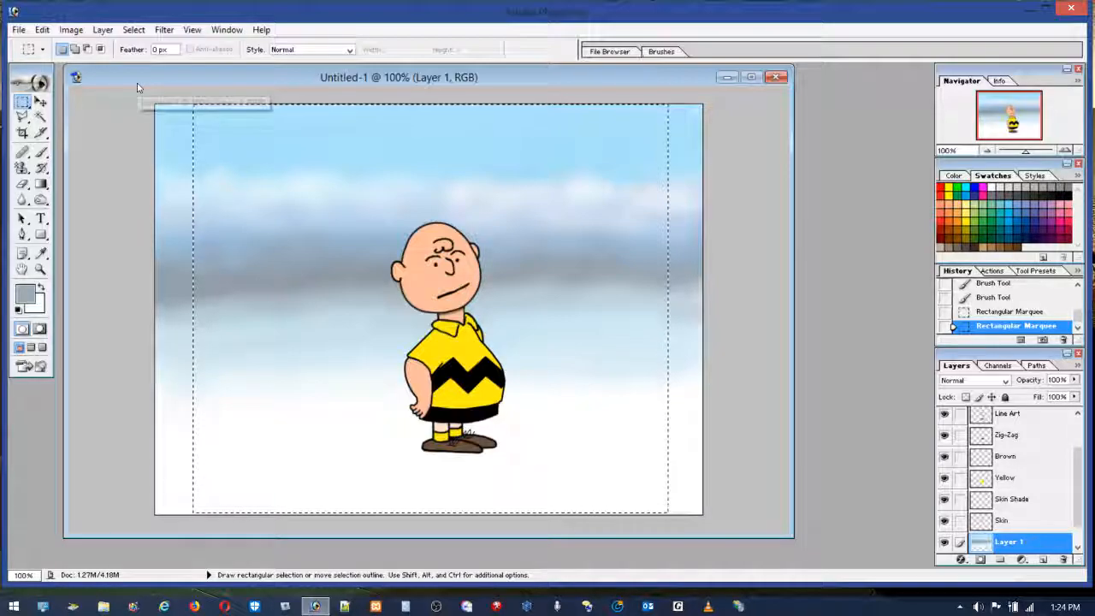
Free-transform the selected background, stretching it past both sides of the canvas to 121.3% width.
left_click(42, 29)
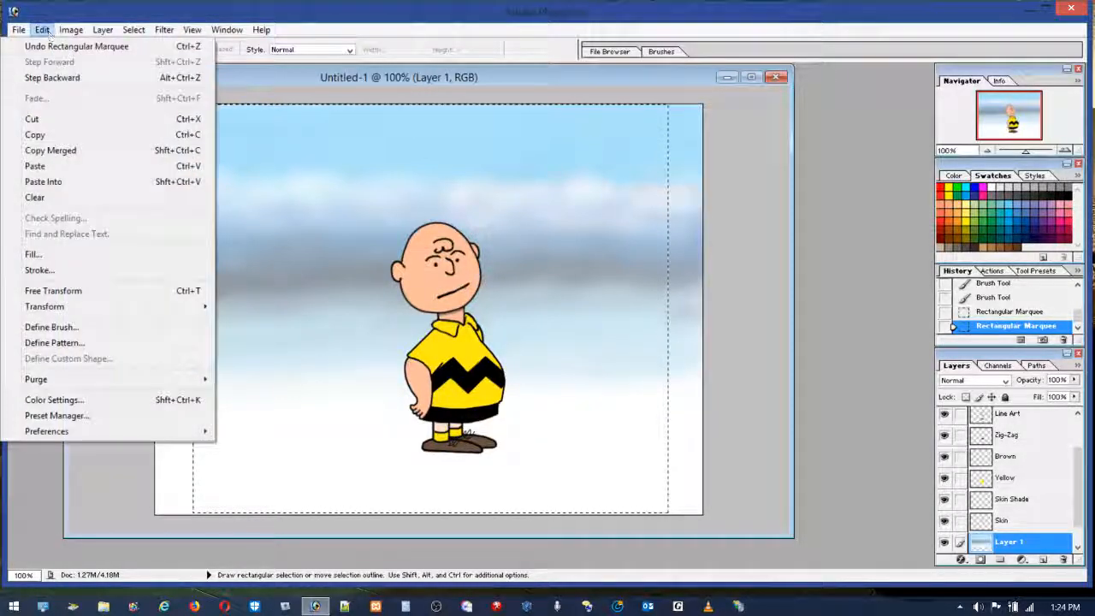
left_click(69, 290)
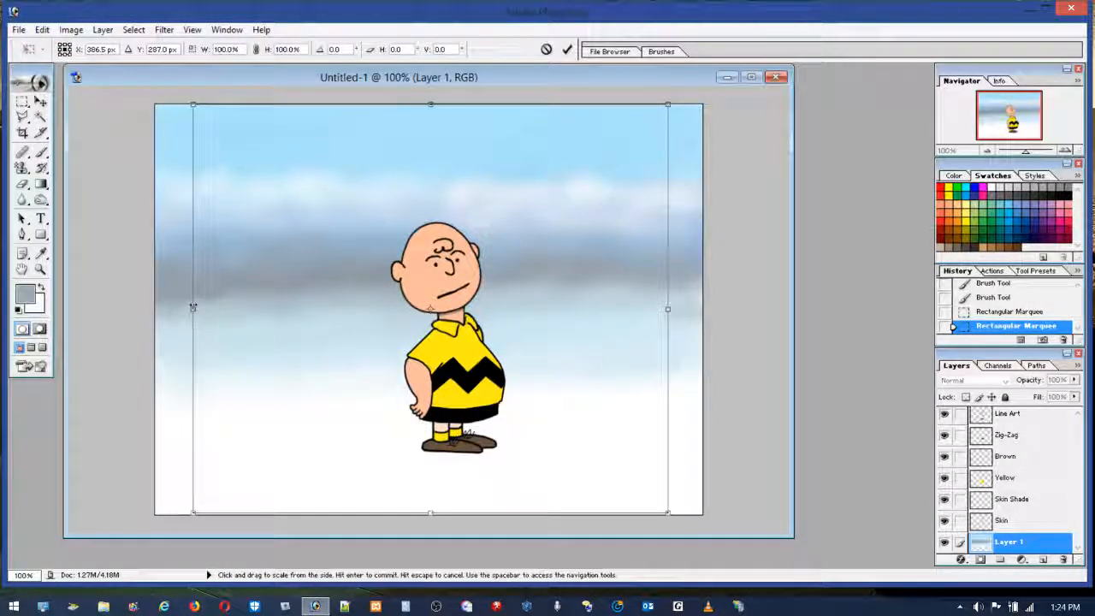
left_click_drag(146, 308, 142, 308)
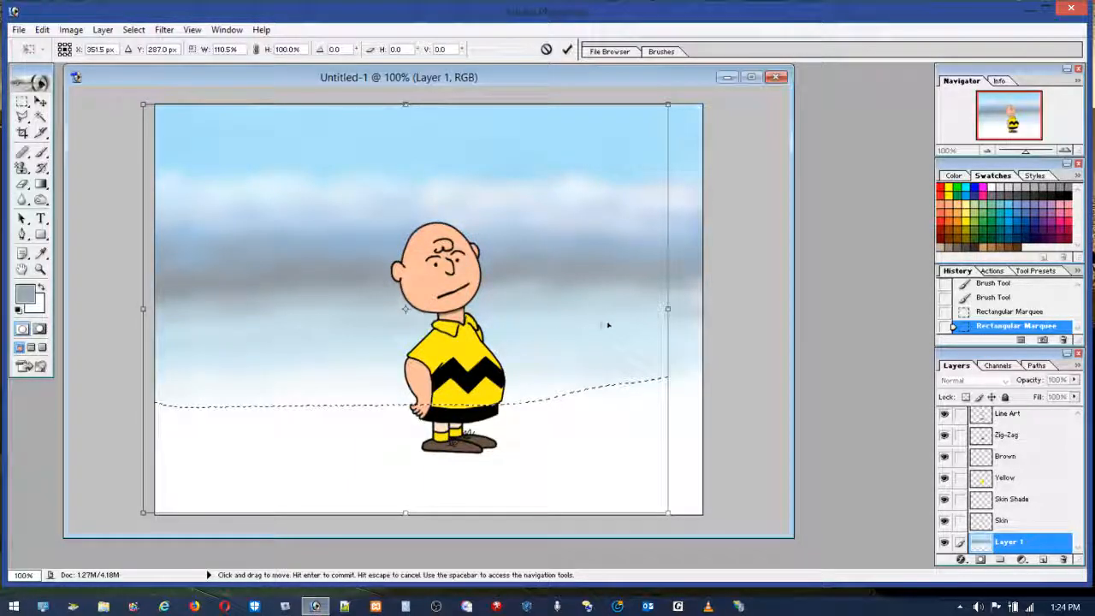
left_click_drag(669, 310, 719, 311)
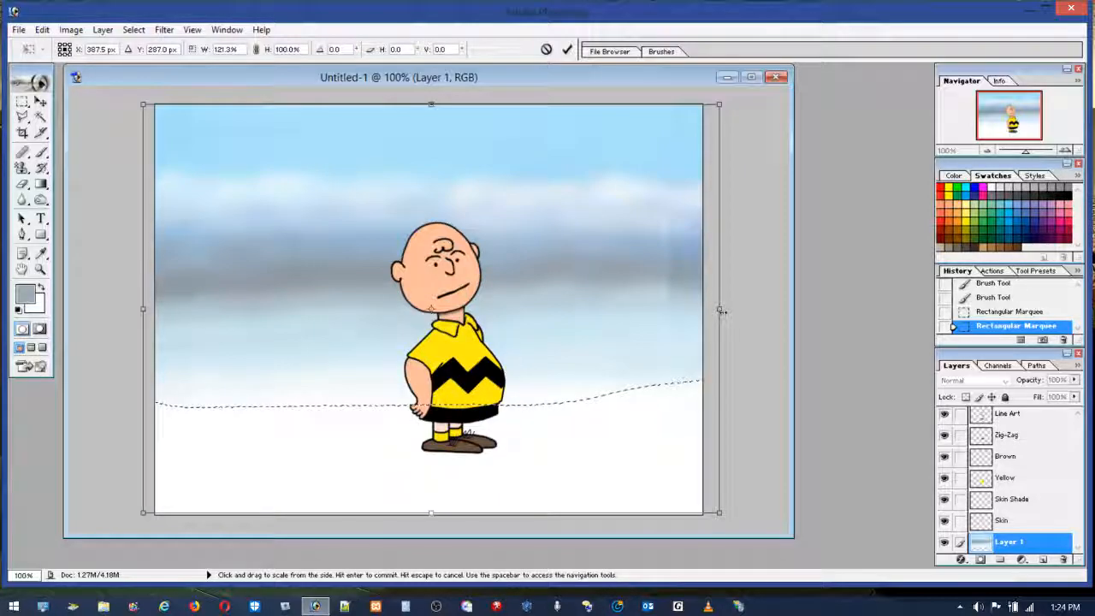
key("Return")
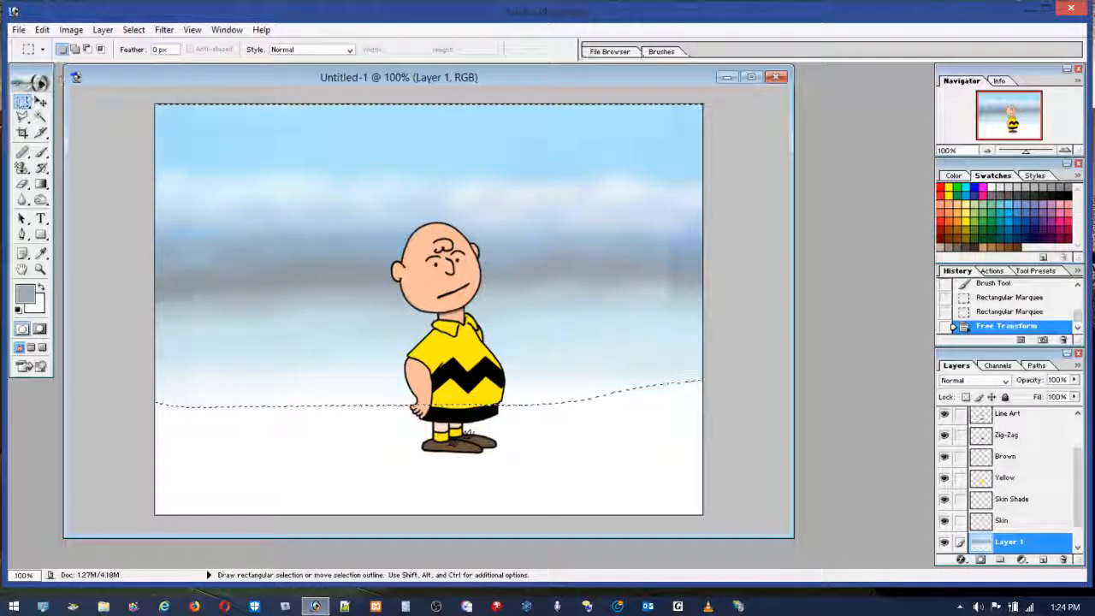
Delete a full-height strip of the sky along each side edge of the canvas and clear the selection.
left_click_drag(665, 101, 767, 542)
key("Delete")
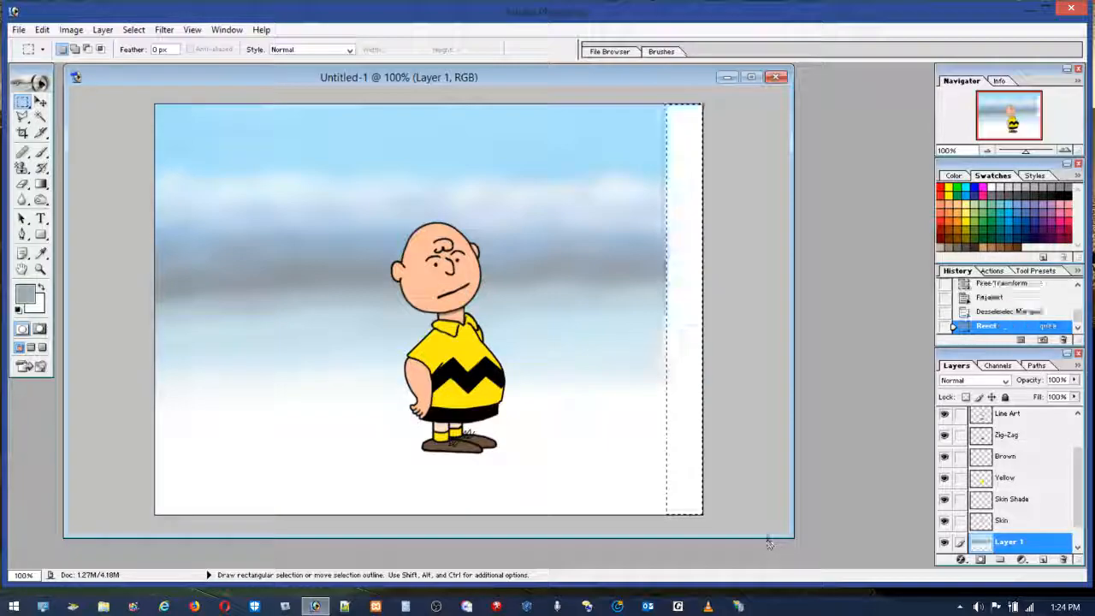
left_click_drag(194, 101, 30, 546)
key("Delete")
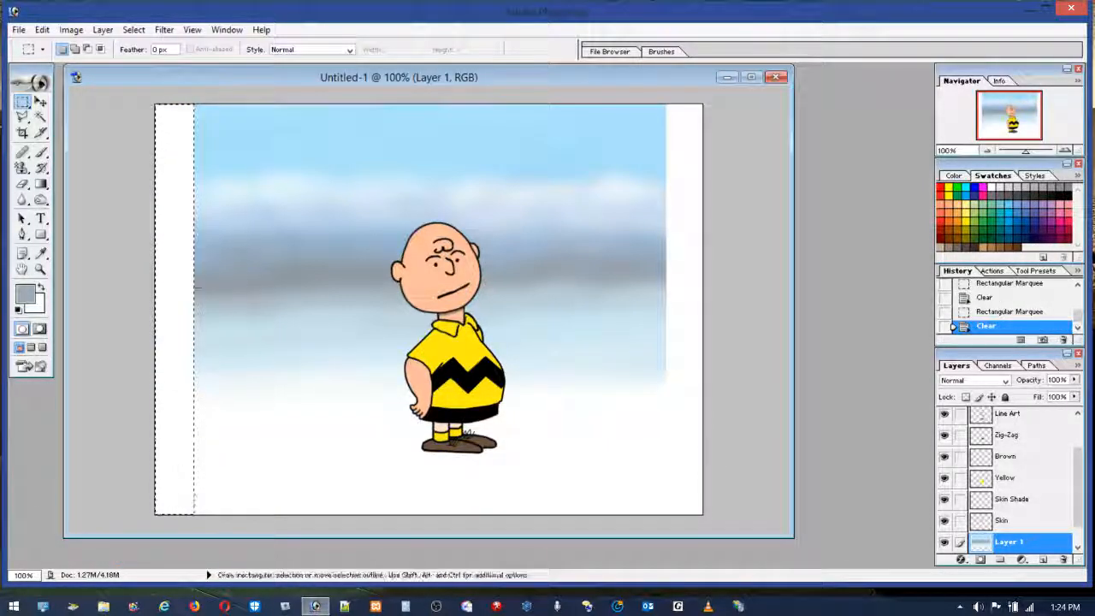
left_click(183, 190)
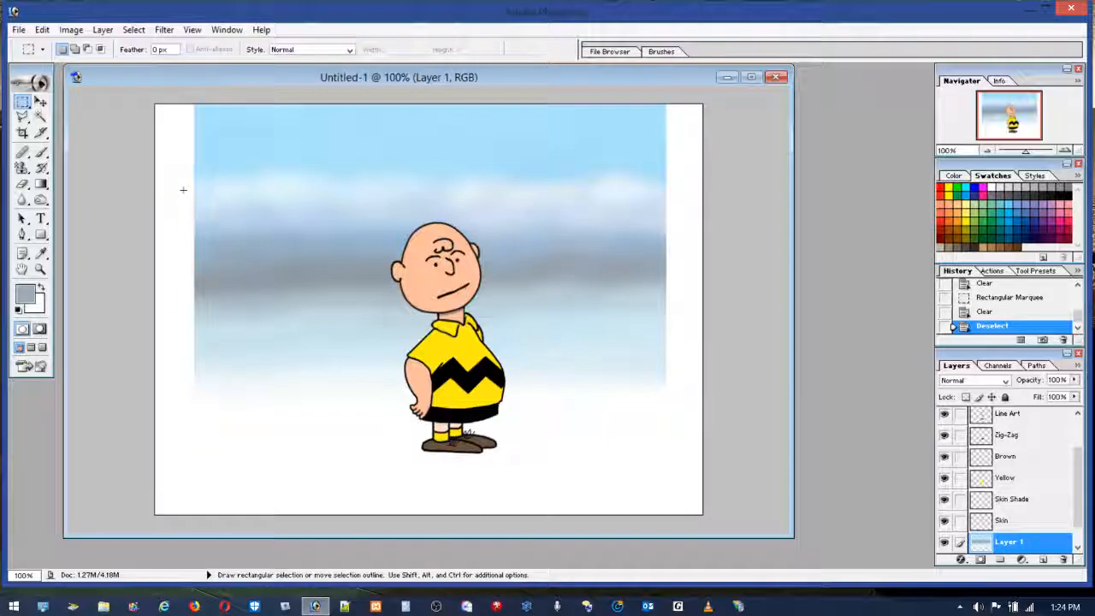
Stretch the trimmed sky layer horizontally beyond both canvas edges with Free Transform.
left_click(38, 30)
left_click(52, 291)
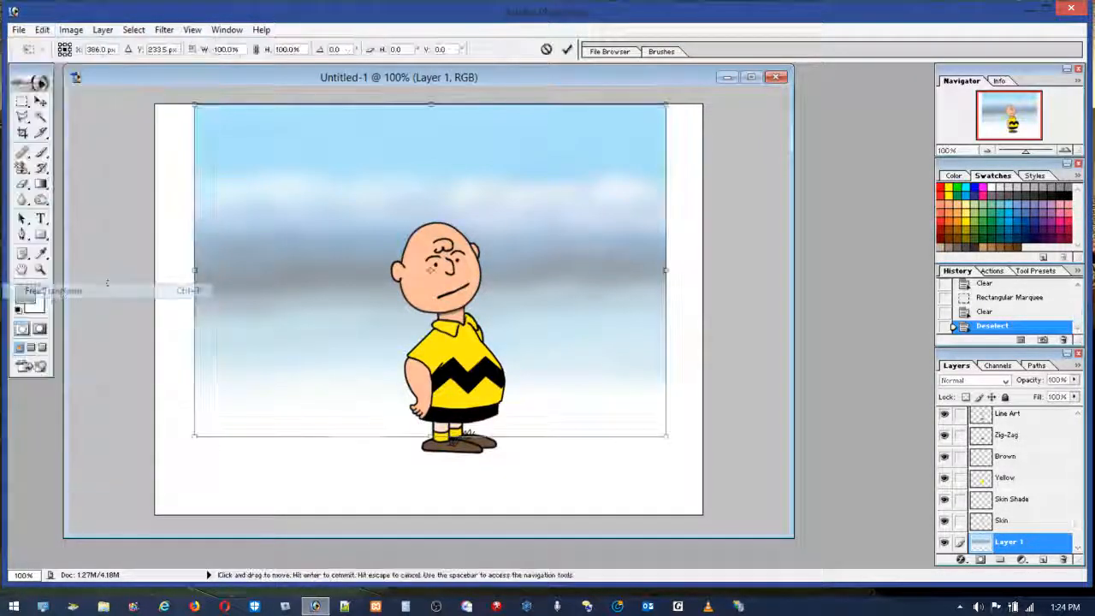
left_click_drag(194, 271, 142, 270)
left_click_drag(666, 270, 728, 268)
key("Return")
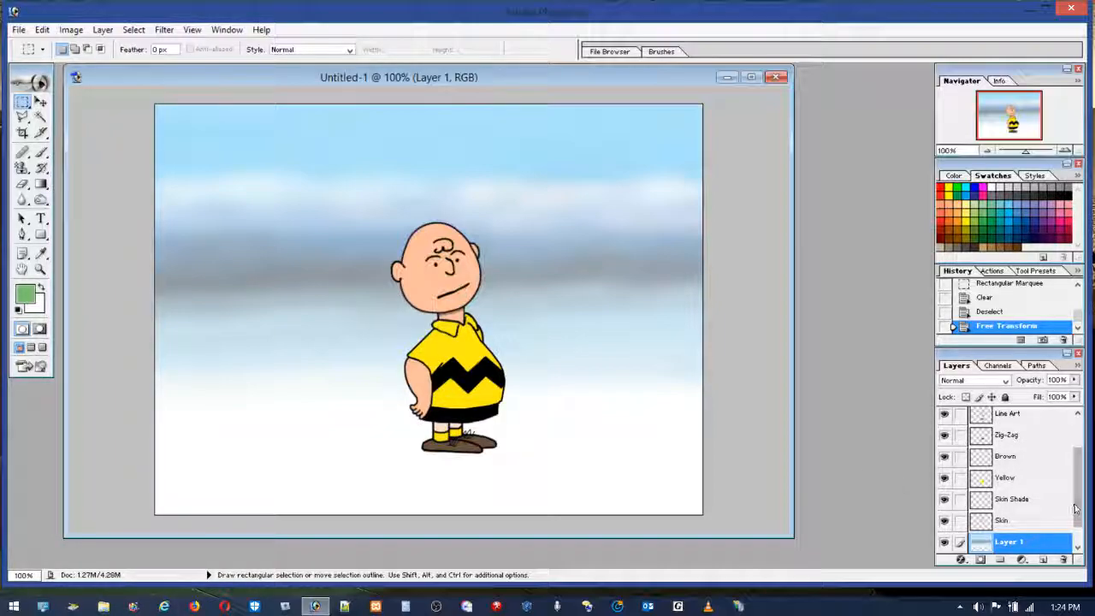
Paint a green ground with a gently curved horizon over the lower half of Layer 1, using the 44 px brush at 86% flow.
scroll(1038, 525, "down", 1)
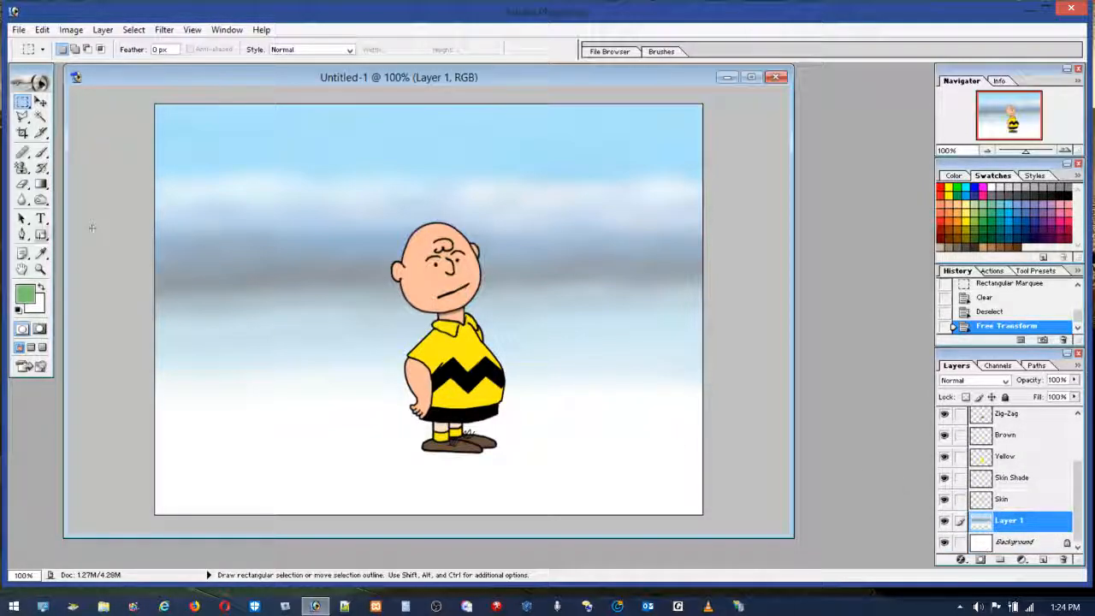
left_click(42, 153)
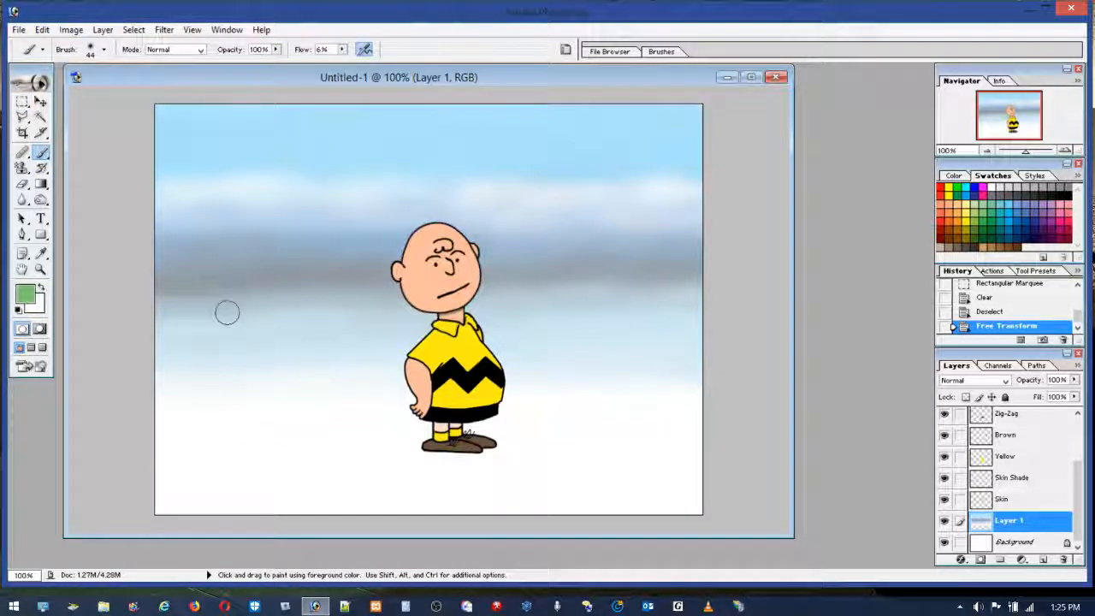
left_click_drag(342, 50, 348, 68)
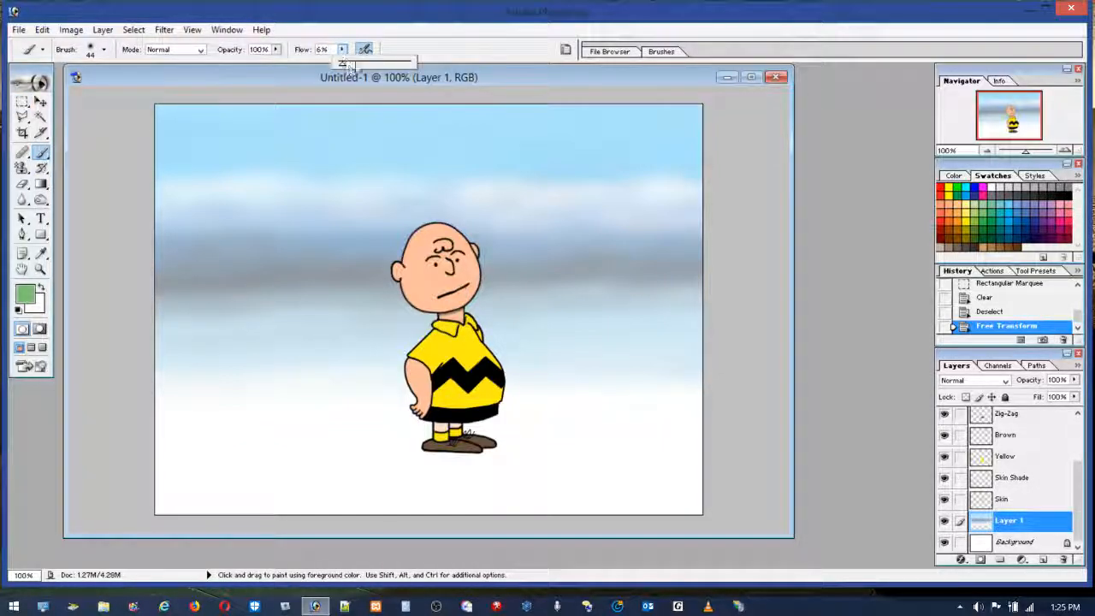
mouse_move(632, 368)
left_mouse_down()
mouse_move(706, 376)
mouse_move(500, 408)
mouse_move(171, 380)
mouse_move(379, 366)
mouse_move(318, 377)
left_mouse_up()
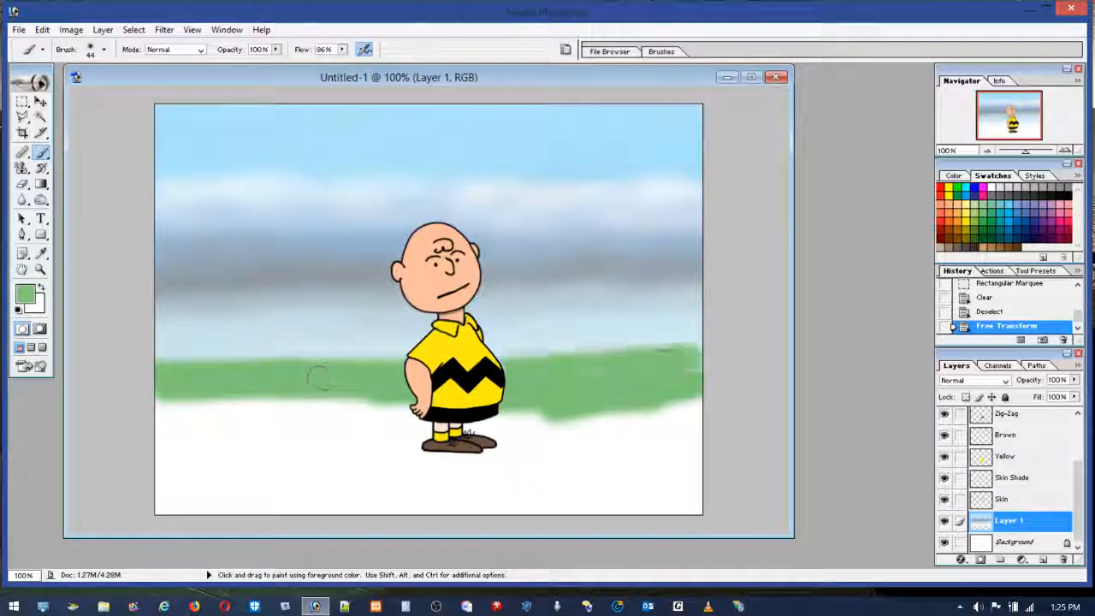
mouse_move(705, 355)
left_mouse_down()
mouse_move(324, 357)
mouse_move(193, 366)
mouse_move(102, 391)
mouse_move(661, 386)
mouse_move(295, 403)
mouse_move(706, 406)
mouse_move(227, 404)
mouse_move(297, 403)
mouse_move(189, 417)
mouse_move(557, 435)
mouse_move(359, 440)
mouse_move(493, 460)
mouse_move(396, 443)
mouse_move(378, 456)
mouse_move(218, 440)
mouse_move(394, 439)
mouse_move(335, 501)
mouse_move(541, 477)
mouse_move(532, 491)
mouse_move(625, 515)
mouse_move(729, 496)
mouse_move(686, 412)
left_mouse_up()
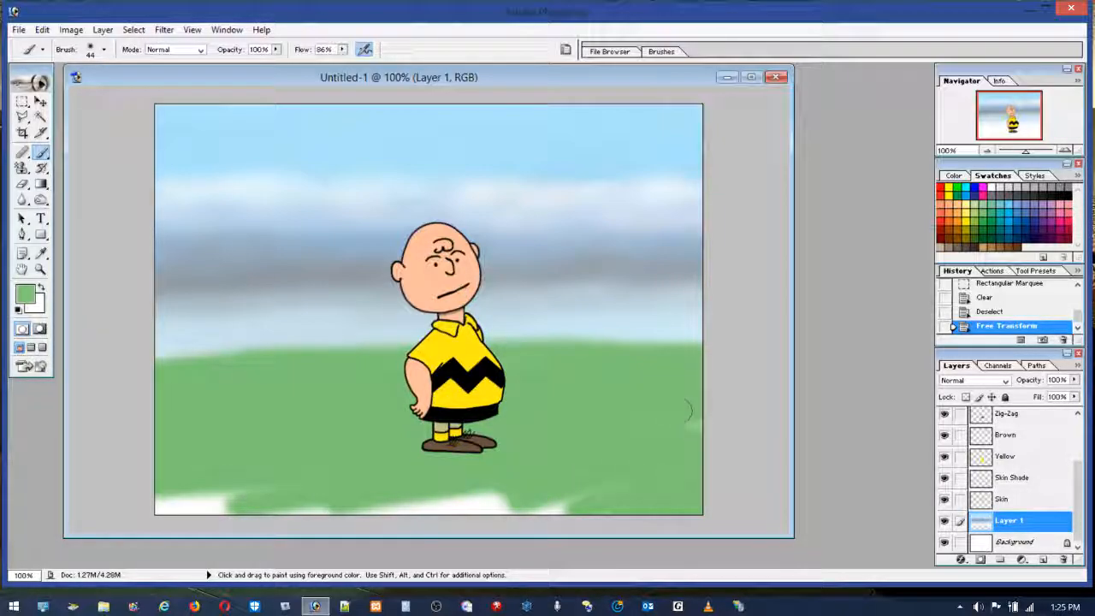
left_click_drag(565, 505, 181, 505)
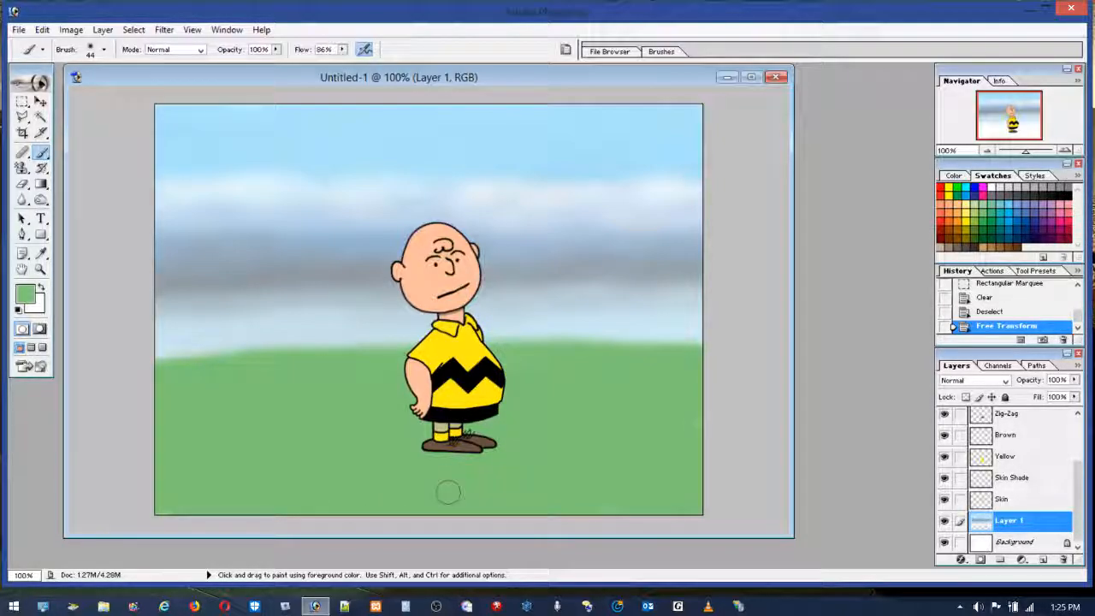
left_click_drag(703, 505, 683, 509)
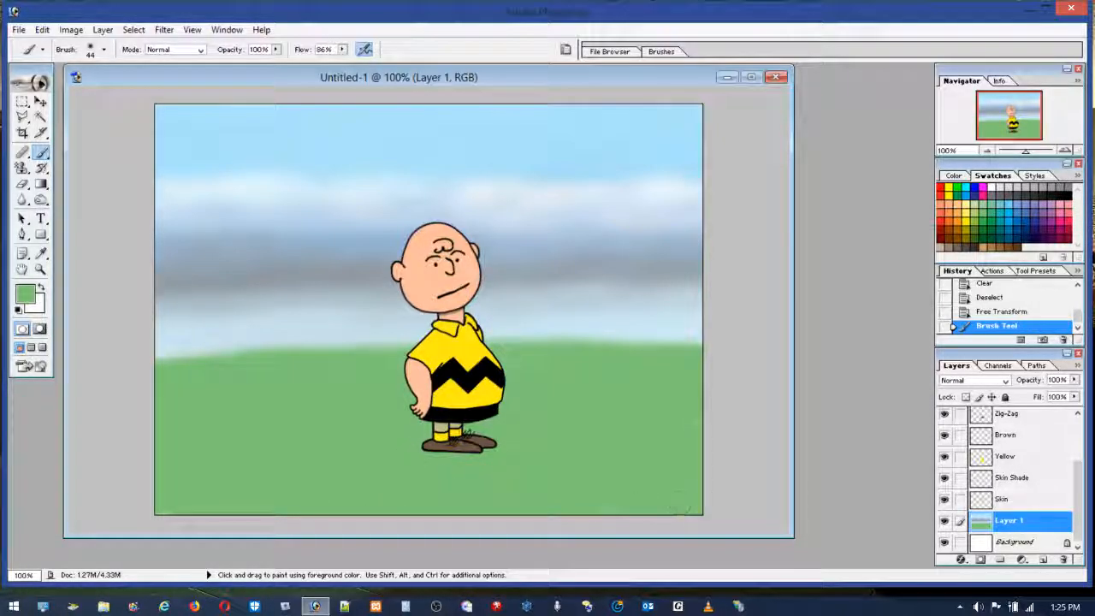
On the Skin layer, fill both legs above the socks with skin colour sampled from the arm, using an 8 px brush at 100% flow.
left_click(40, 269)
left_click_drag(392, 392, 515, 454)
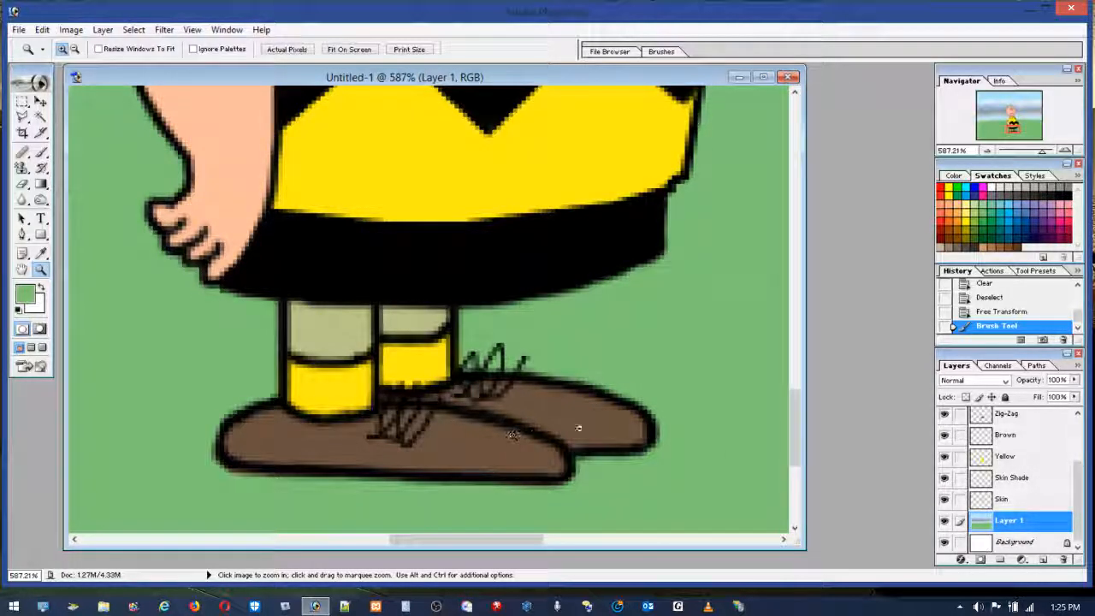
left_click(1003, 500)
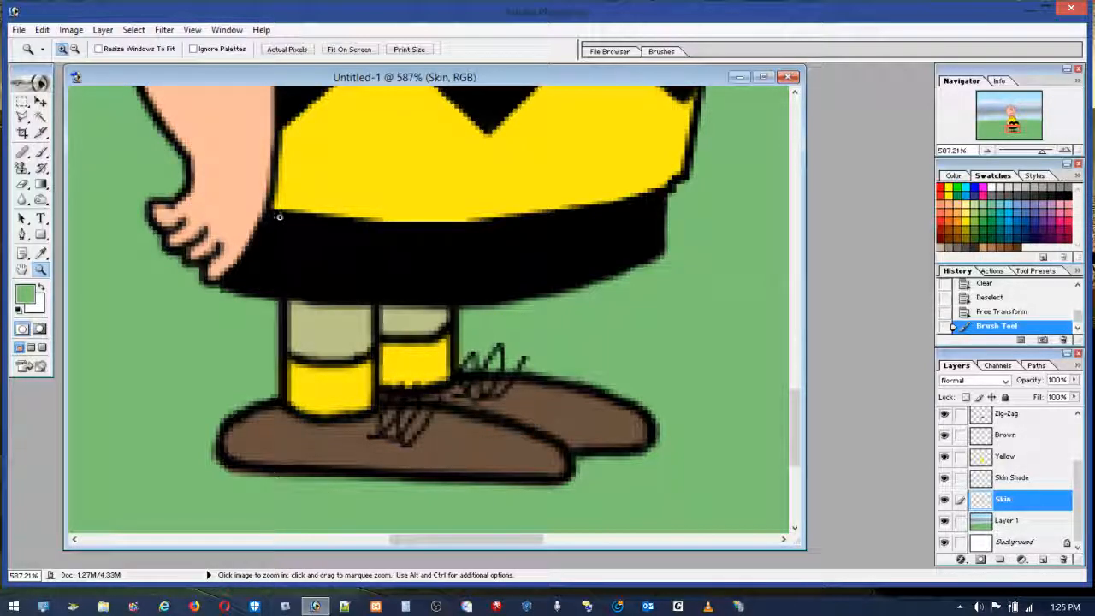
left_click(41, 154)
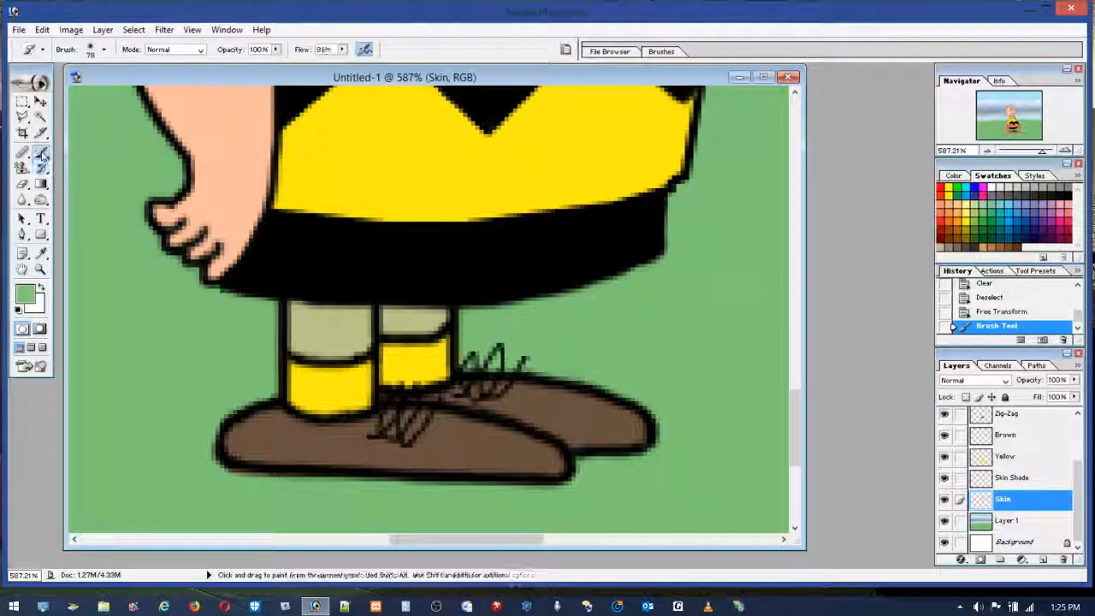
left_click(89, 48)
left_click_drag(46, 88, 22, 88)
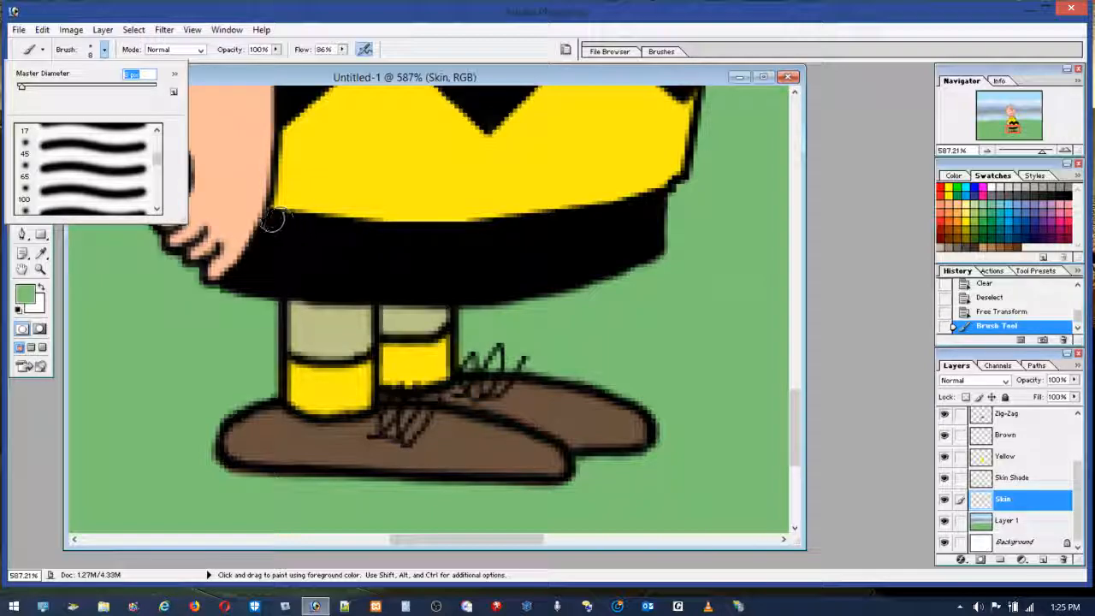
left_click(236, 184, "alt")
left_click(238, 183, "alt")
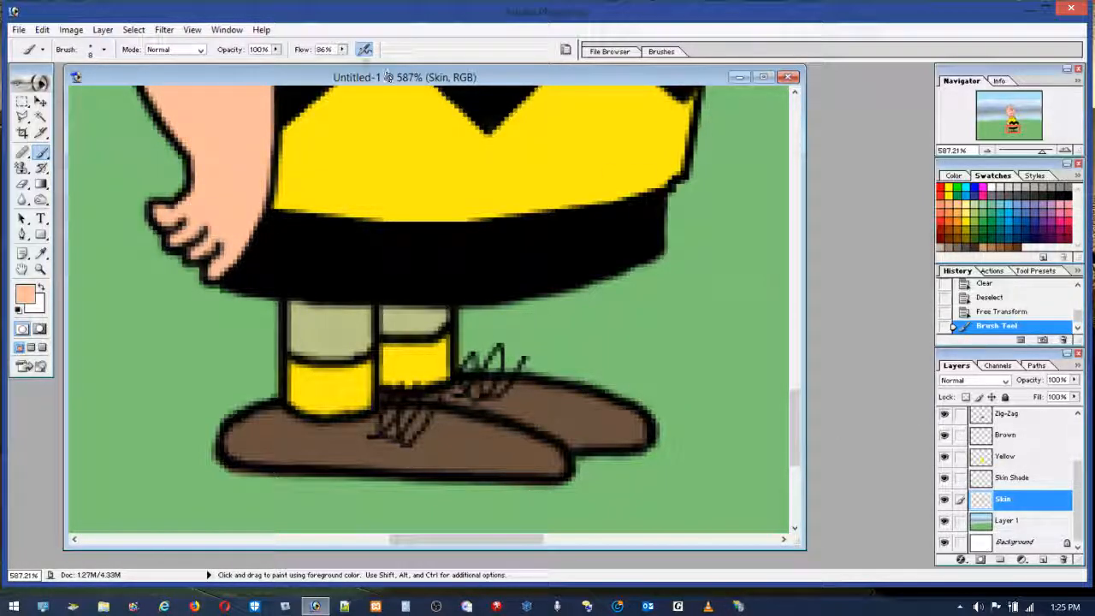
left_click(342, 50)
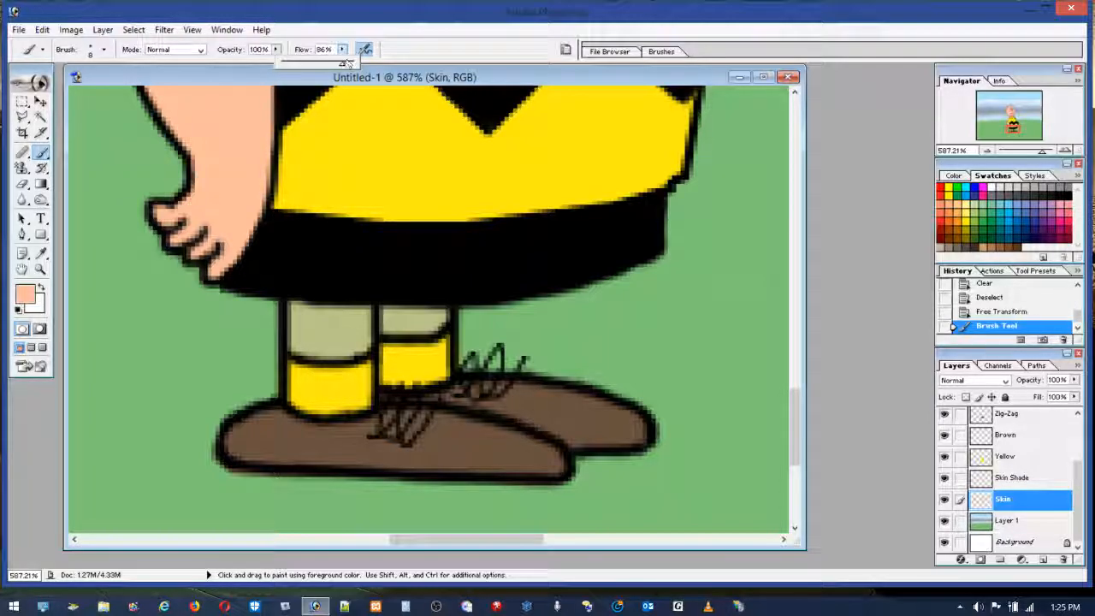
left_click_drag(305, 314, 305, 317)
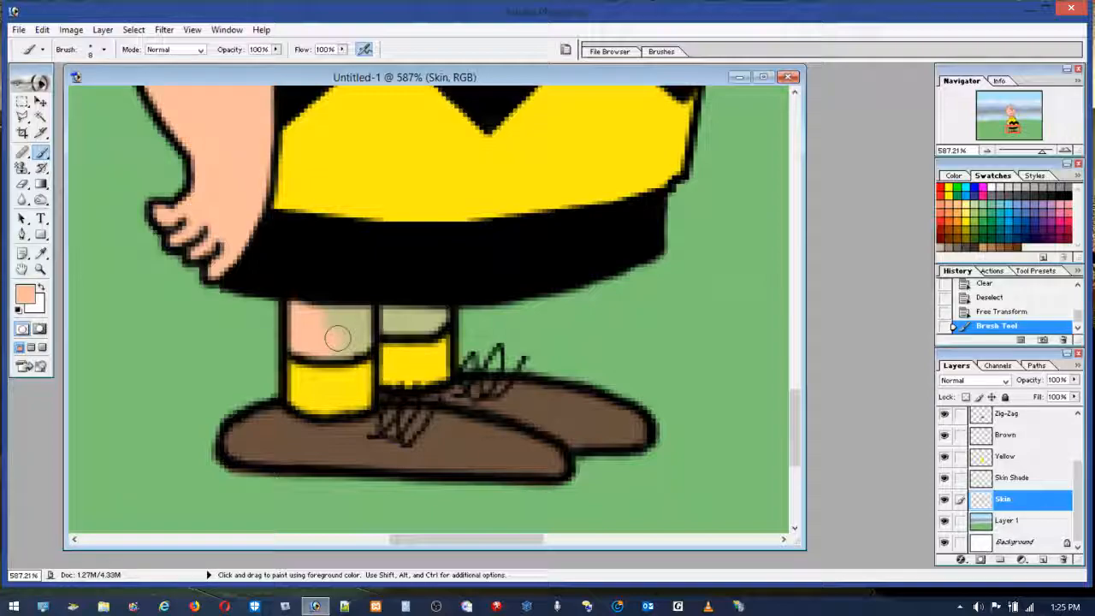
mouse_move(325, 343)
left_mouse_down()
mouse_move(360, 344)
mouse_move(367, 301)
mouse_move(330, 309)
mouse_move(357, 327)
mouse_move(345, 323)
mouse_move(370, 318)
mouse_move(343, 319)
mouse_move(440, 315)
mouse_move(385, 320)
mouse_move(408, 310)
left_mouse_up()
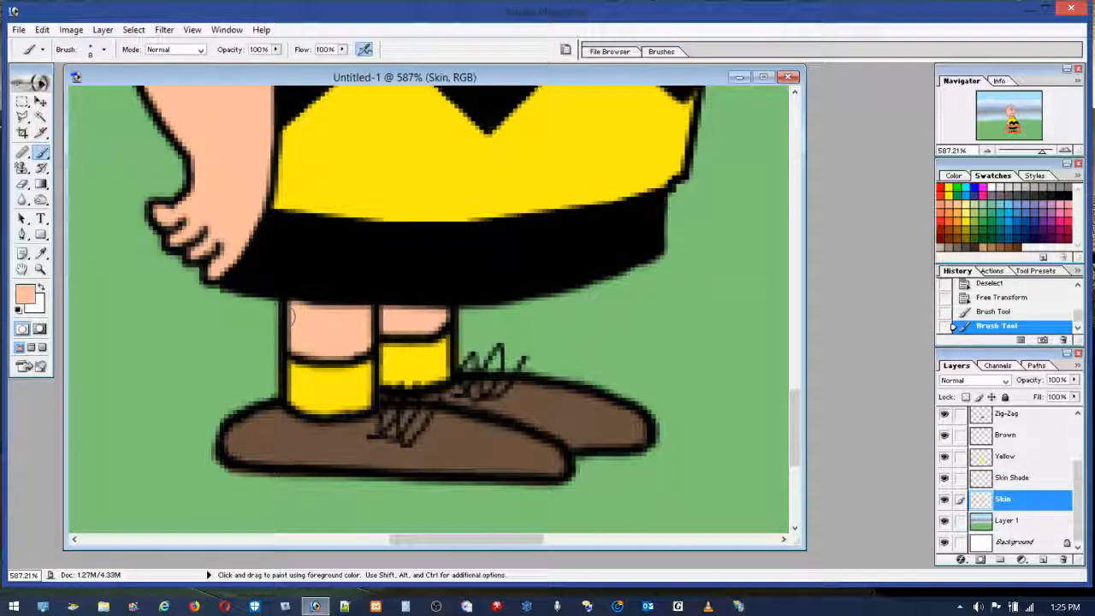
Set the brush diameter to 1 px.
left_click(41, 269)
double_click(49, 271)
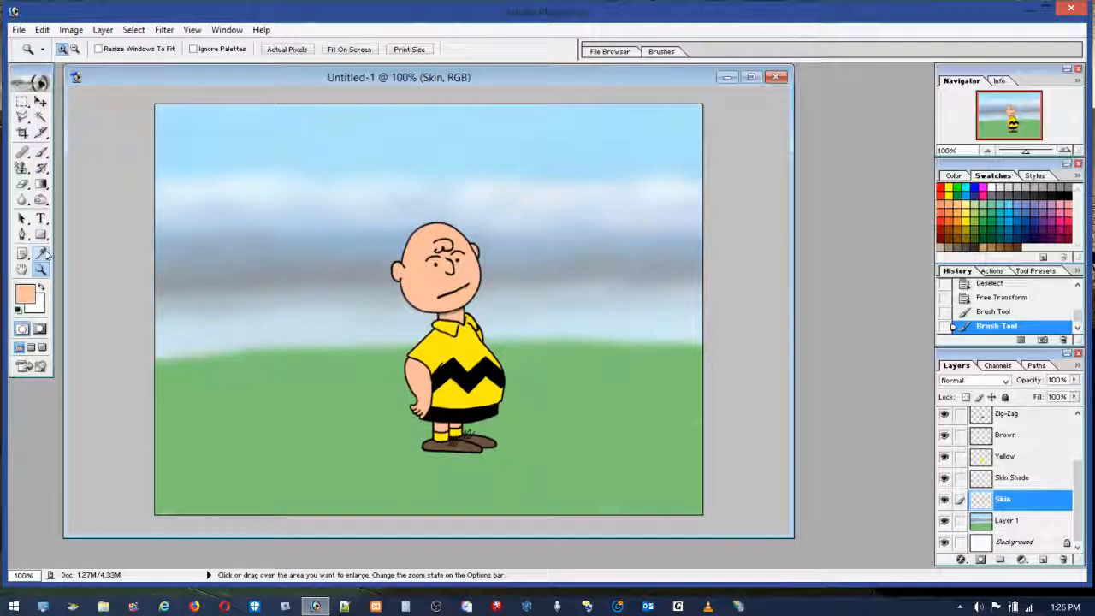
left_click(41, 152)
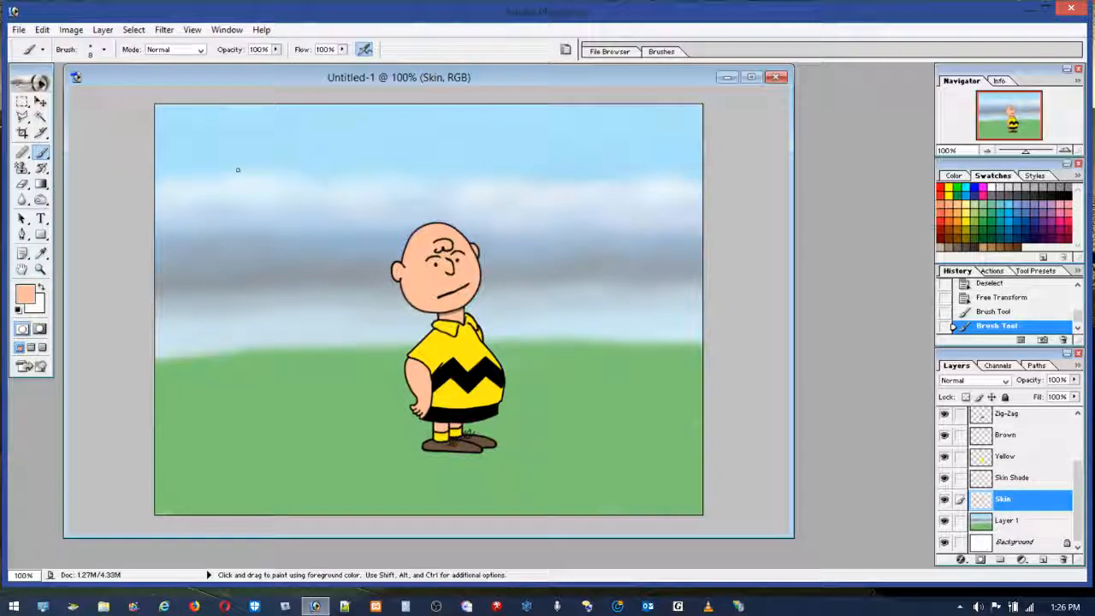
left_click(98, 51)
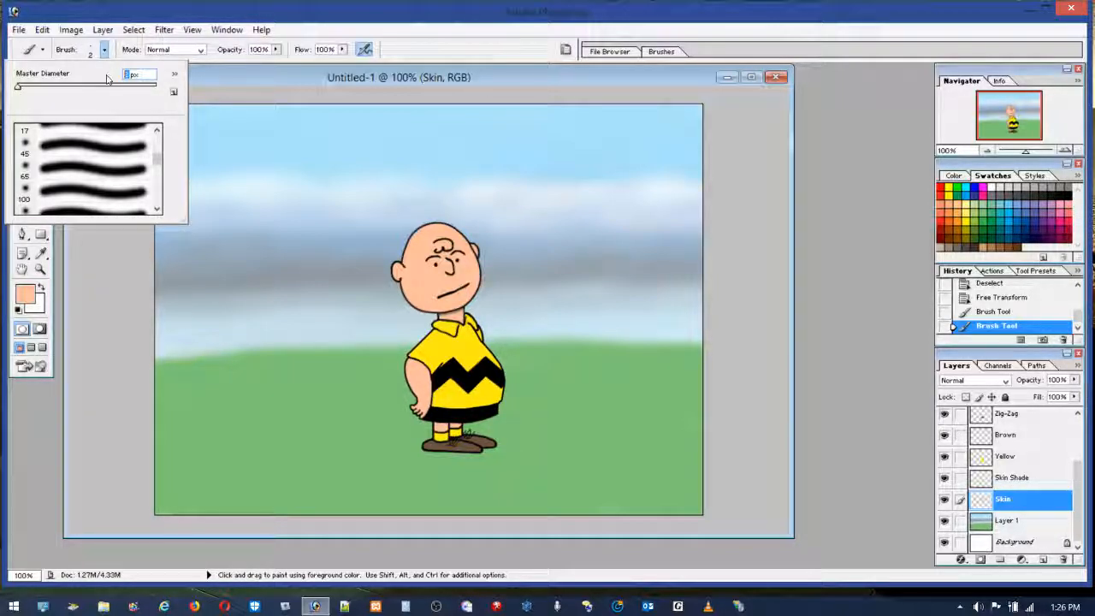
type("1")
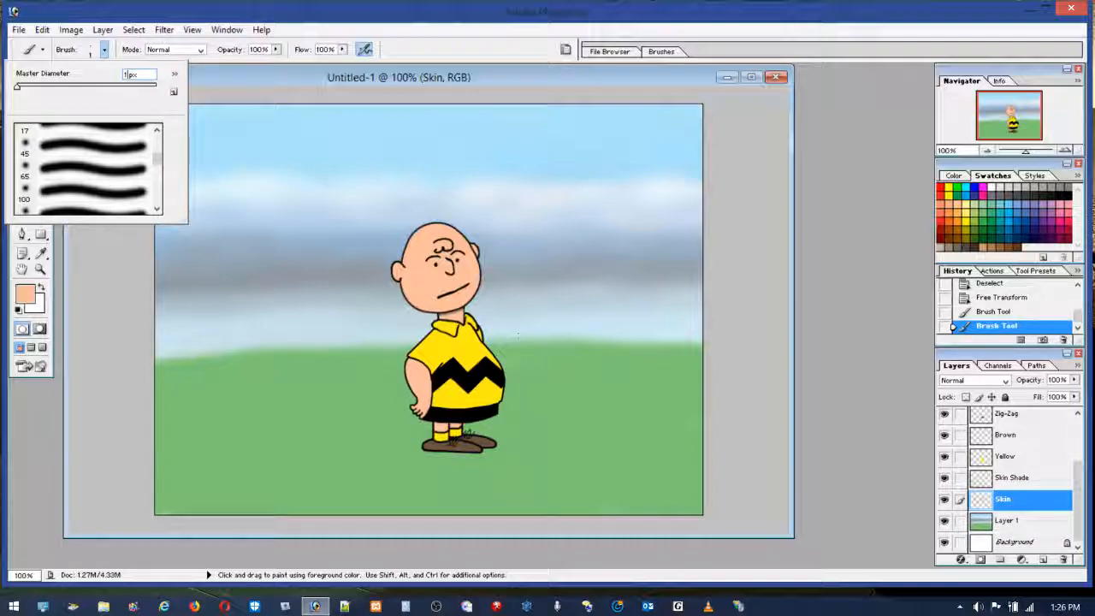
left_click(488, 78)
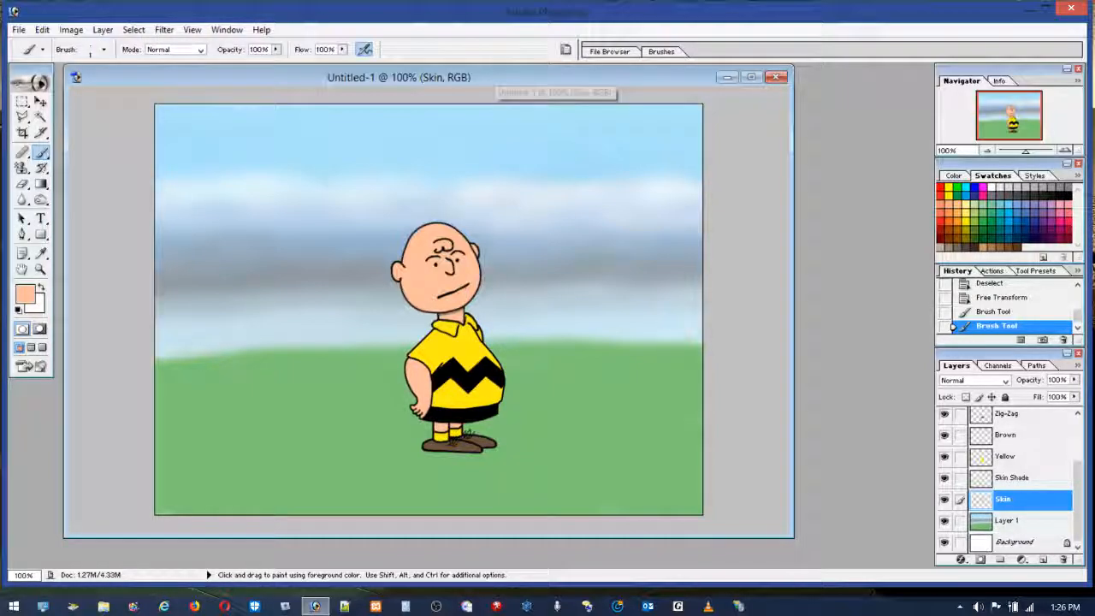
Try 1 px test strokes in skin colour and in black on the green ground, undoing each one.
left_click(40, 269)
left_click_drag(153, 339, 479, 500)
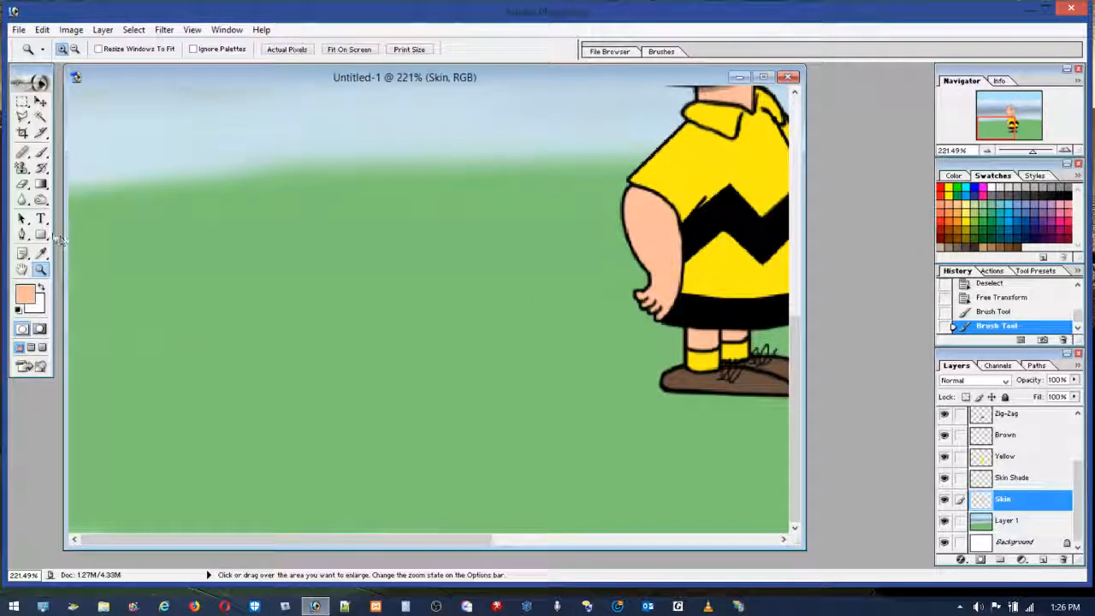
left_click(41, 152)
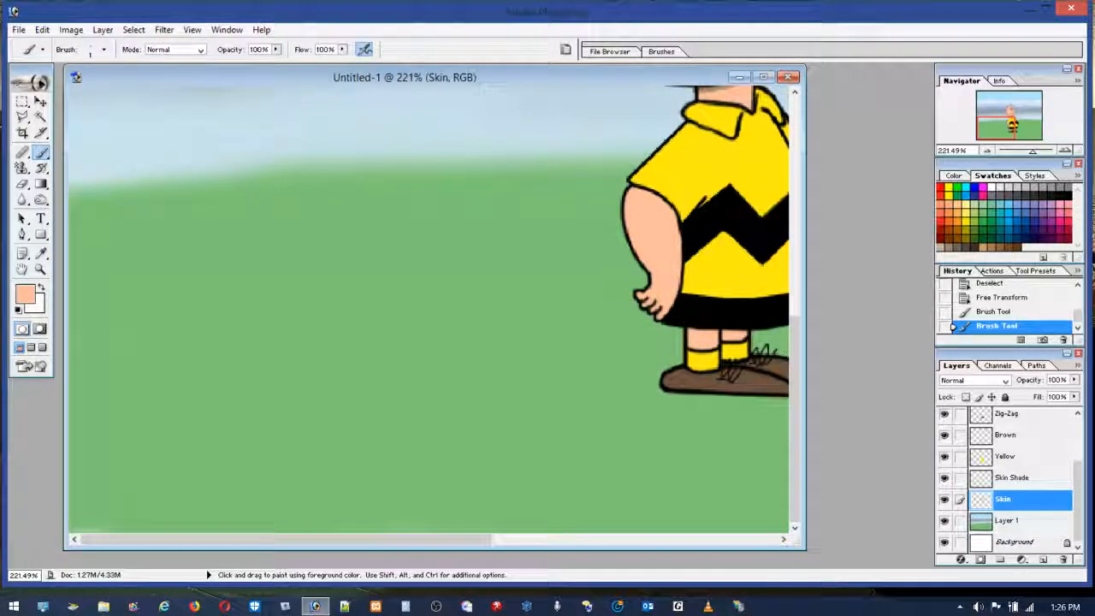
left_click_drag(321, 312, 407, 305)
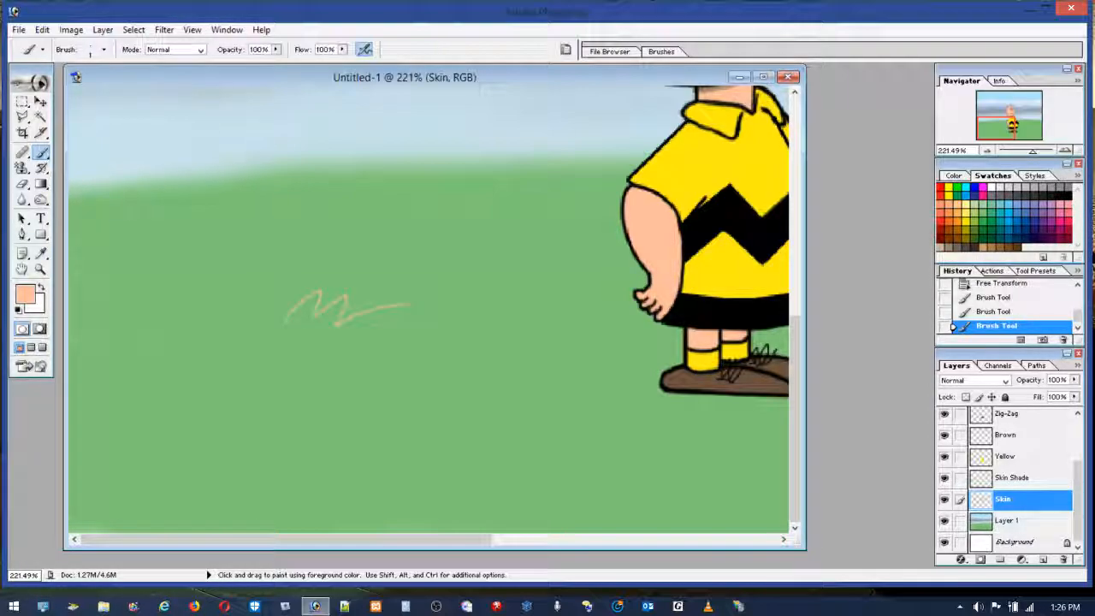
left_click(42, 29)
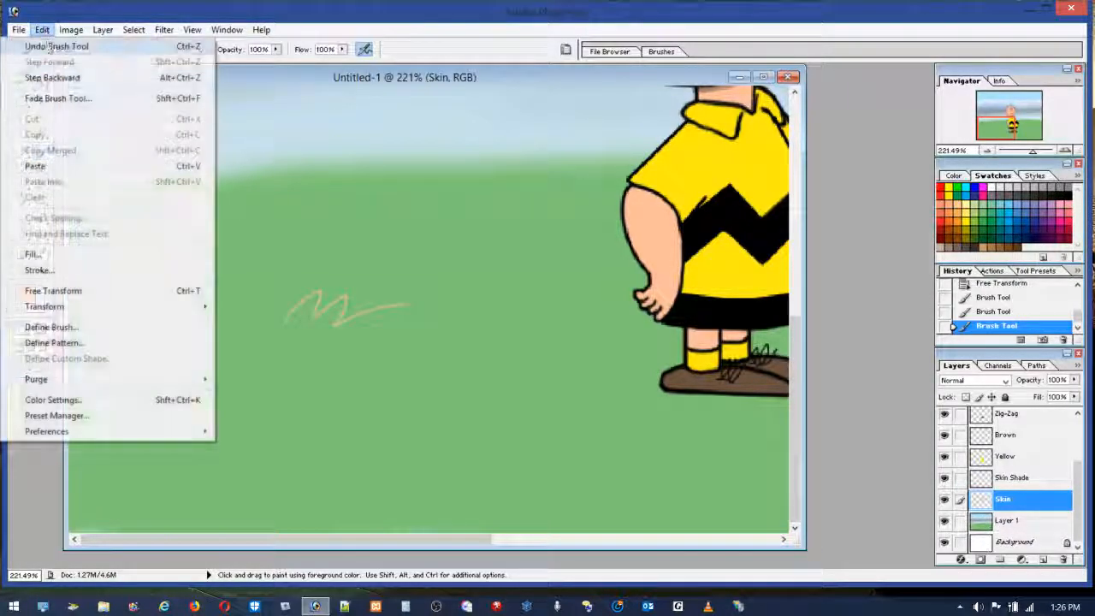
left_click(49, 48)
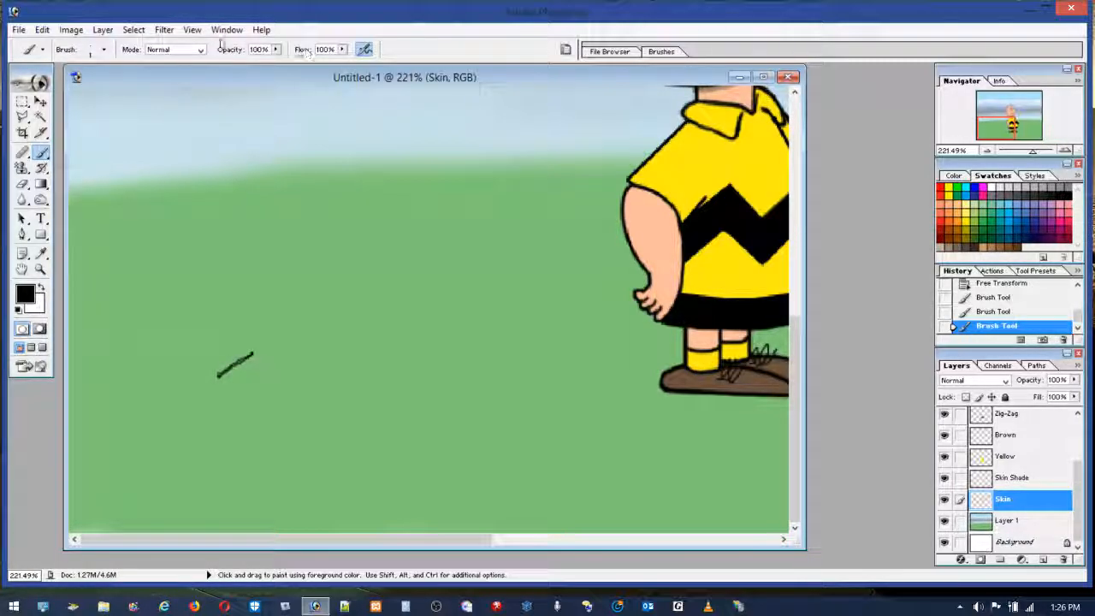
left_click(42, 30)
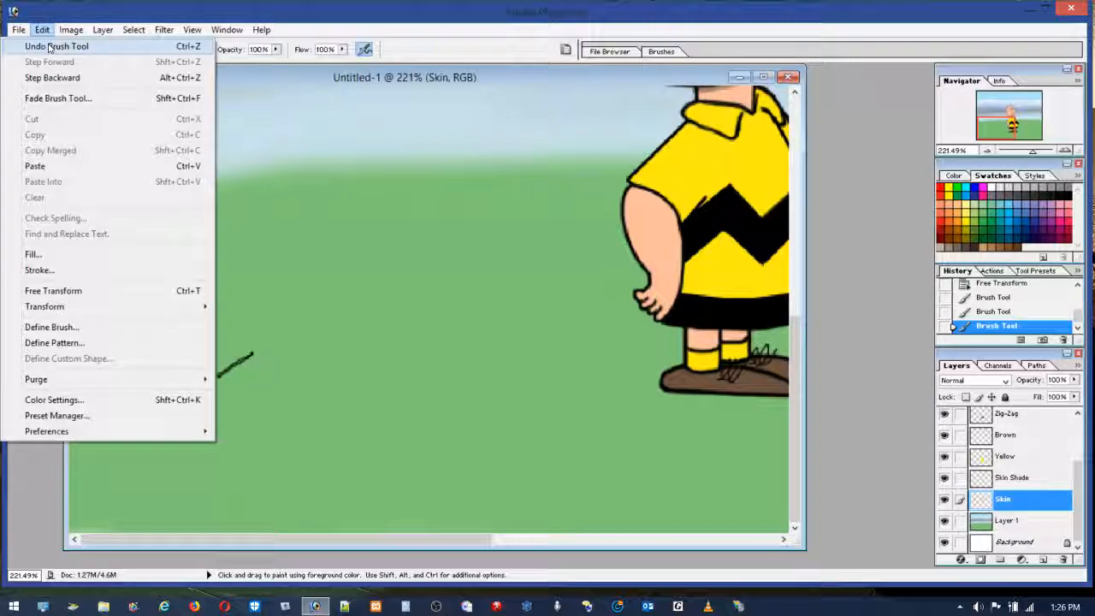
left_click(49, 47)
Lower the brush flow to 57% and try a curved black stroke on the ground, undoing the stroke.
left_click_drag(342, 55, 313, 65)
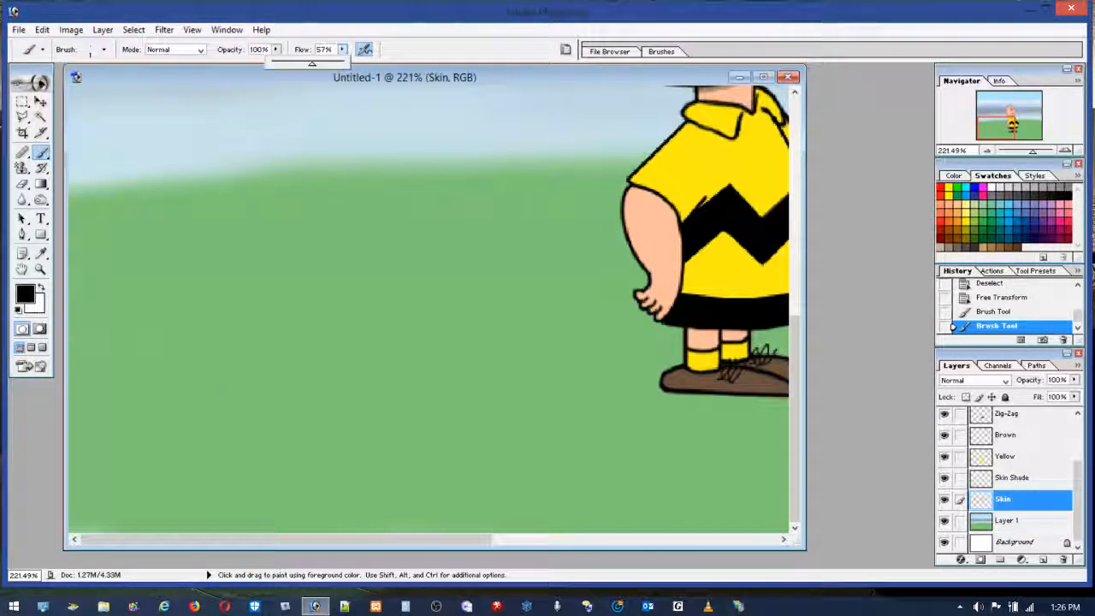
left_click_drag(206, 432, 326, 352)
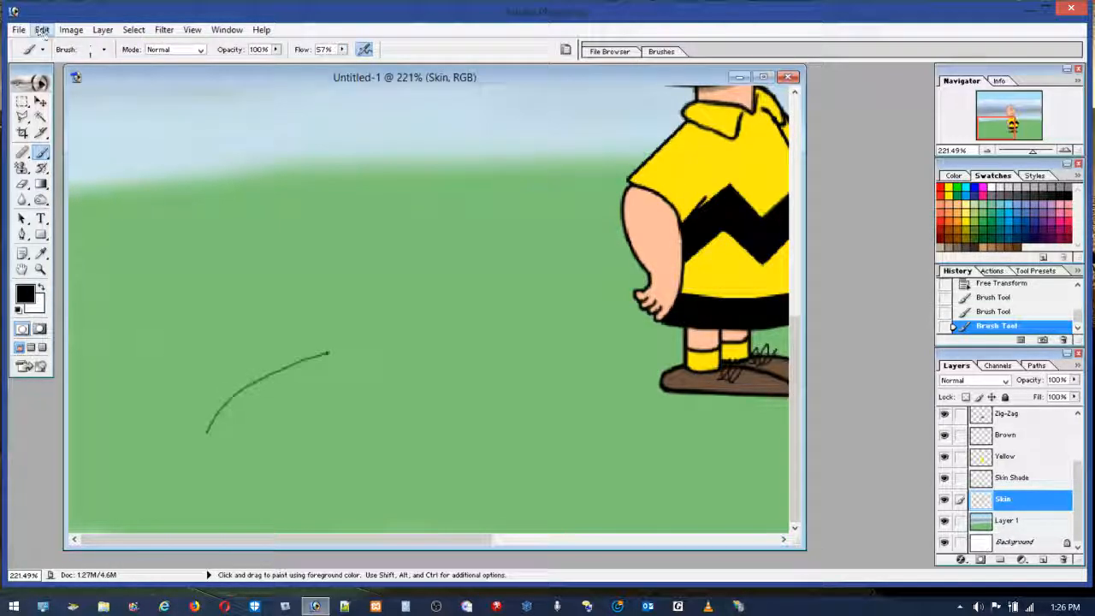
left_click(42, 29)
left_click(64, 46)
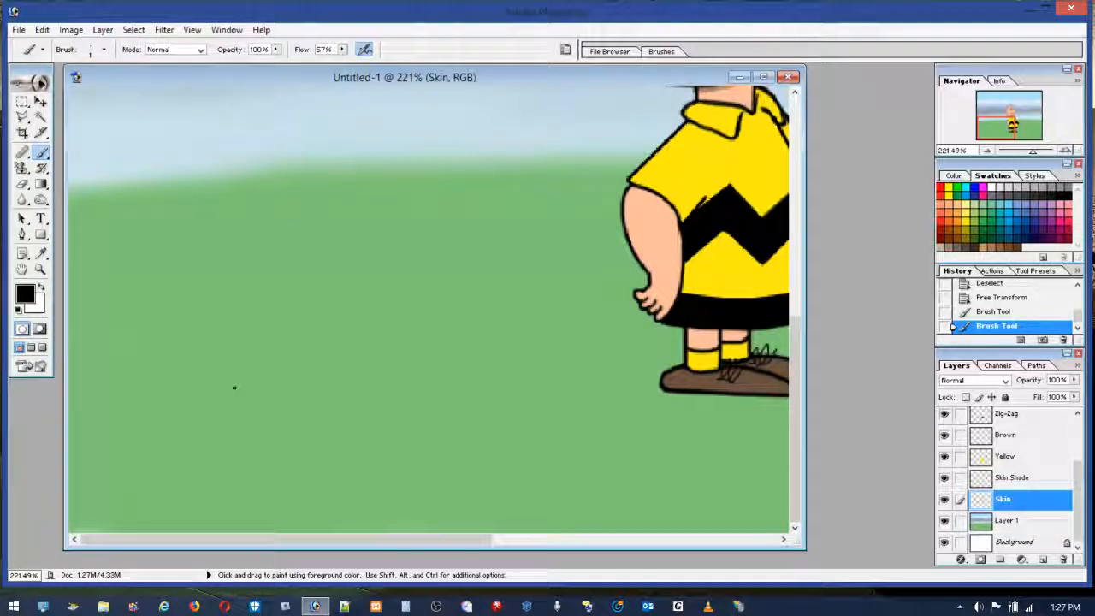
Try a small tuft of black grass strokes on the ground in the Skin layer, clearing it with a rectangular selection.
left_click_drag(234, 392, 294, 361)
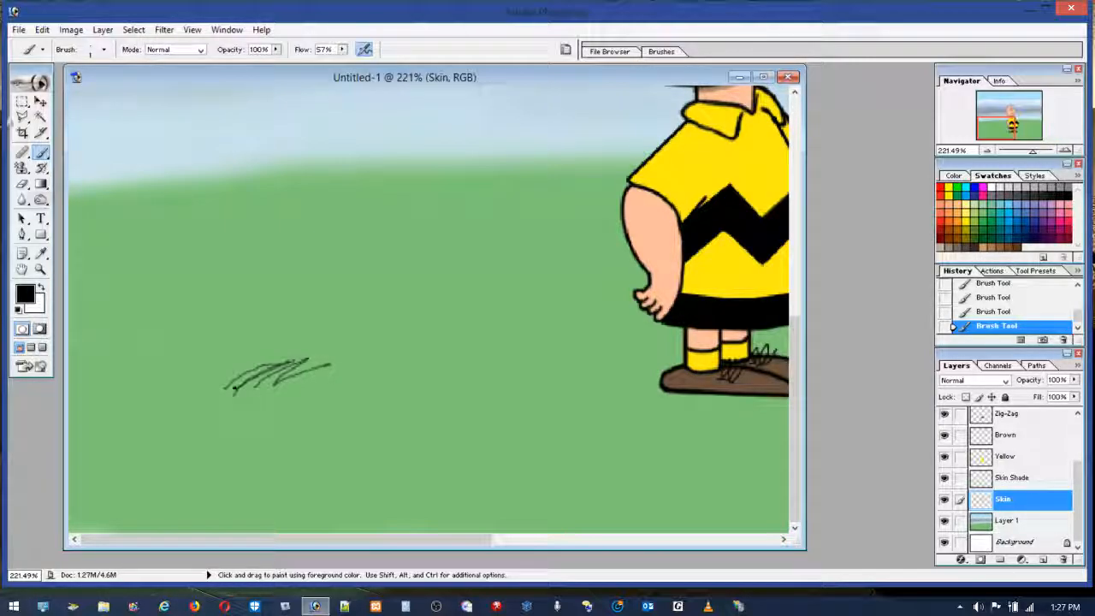
left_click(23, 102)
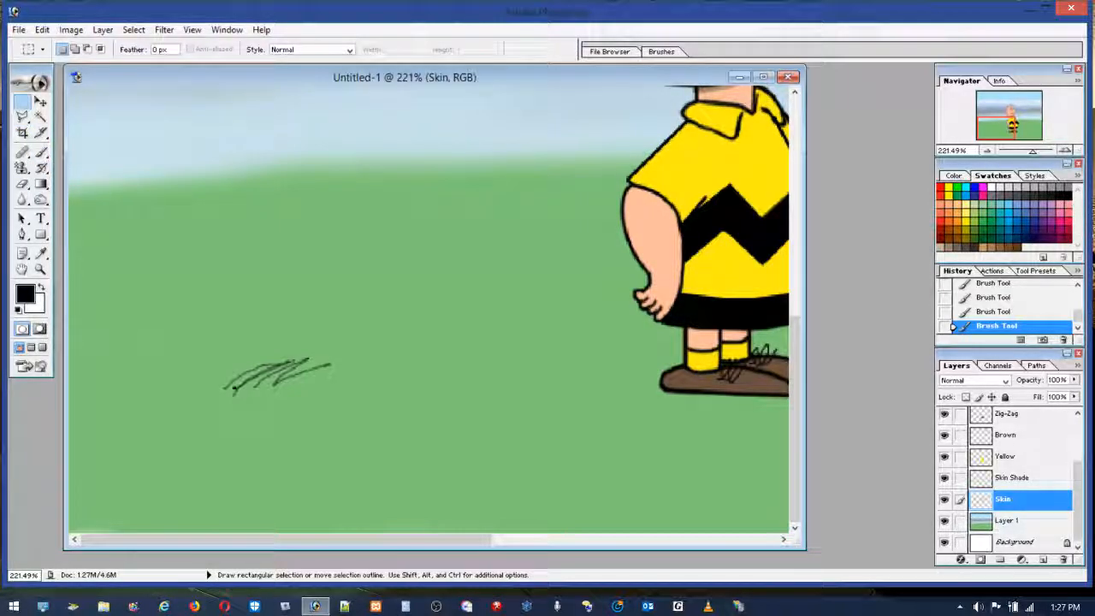
left_click_drag(165, 301, 379, 425)
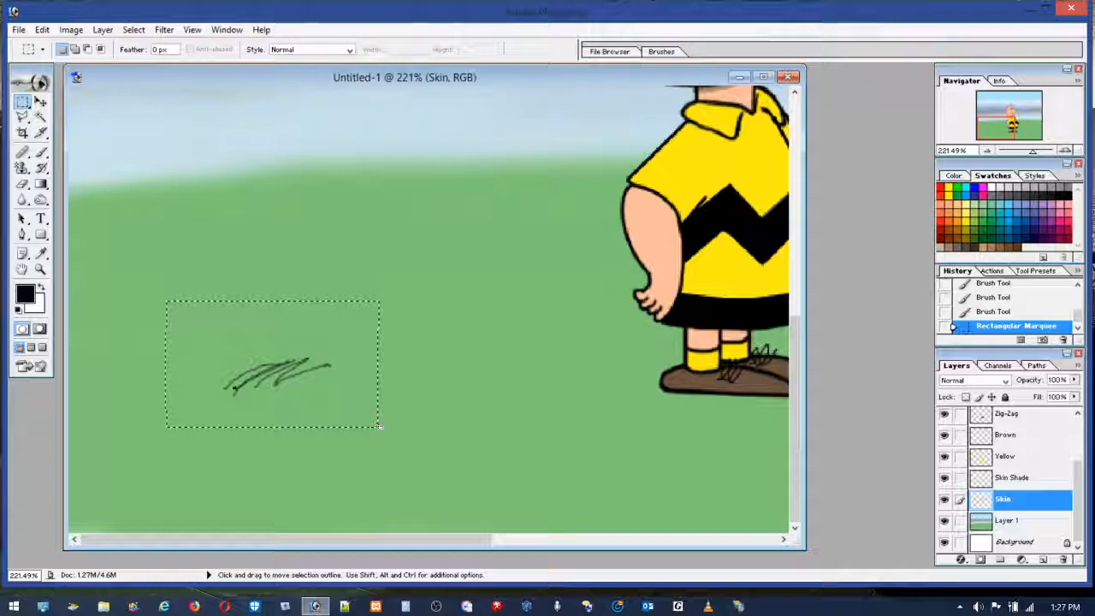
key("Delete")
key("ctrl+d")
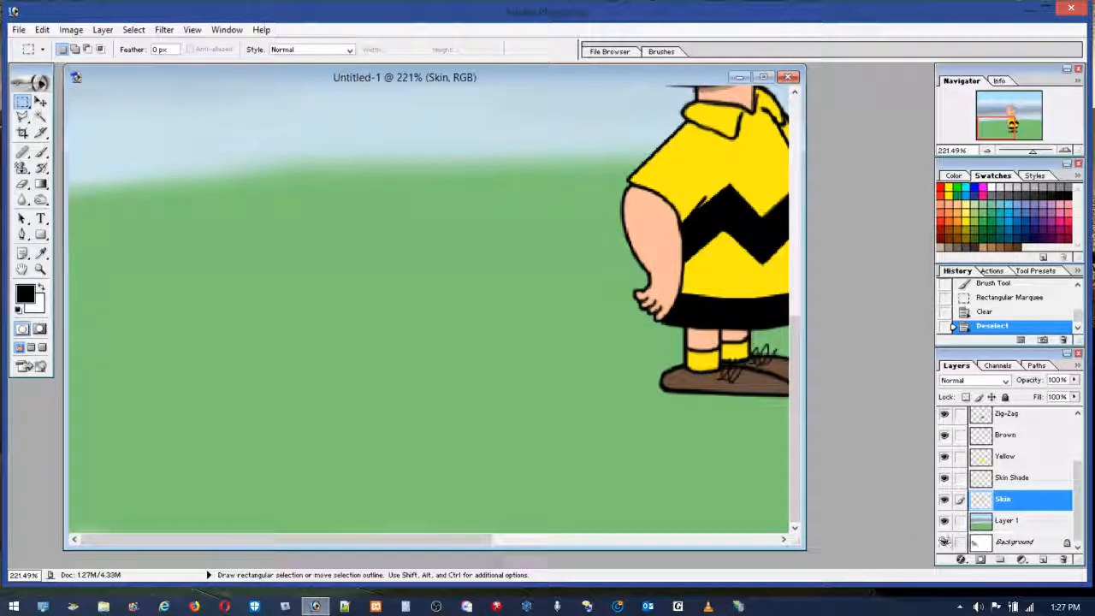
On a new layer above Layer 1, draw short black grass blades along the horizon between the canvas edge and the character's shoulder.
left_click(1030, 522)
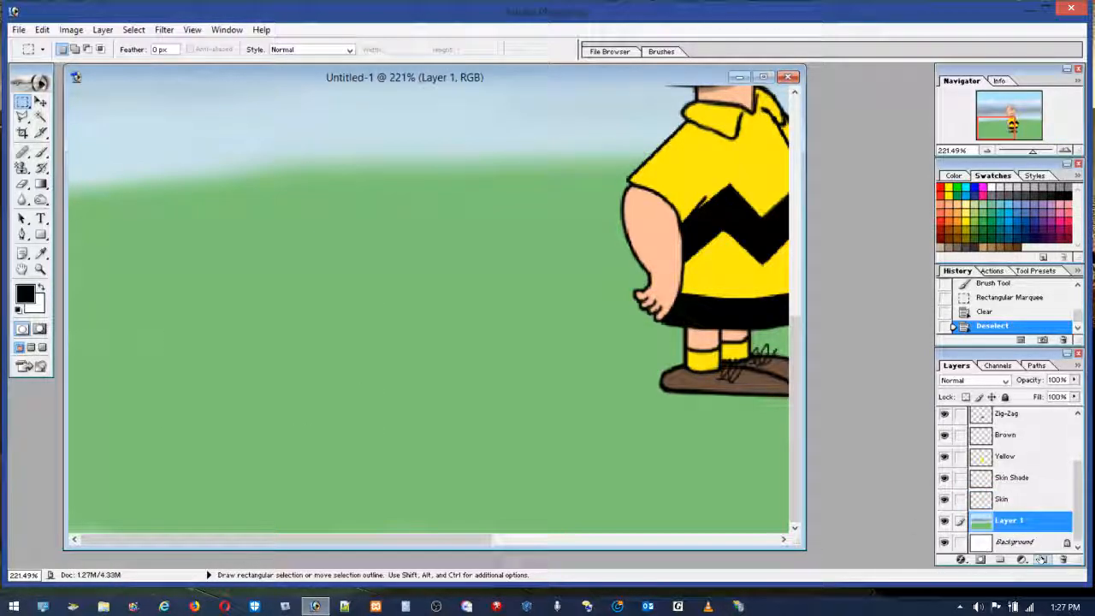
left_click(1043, 559)
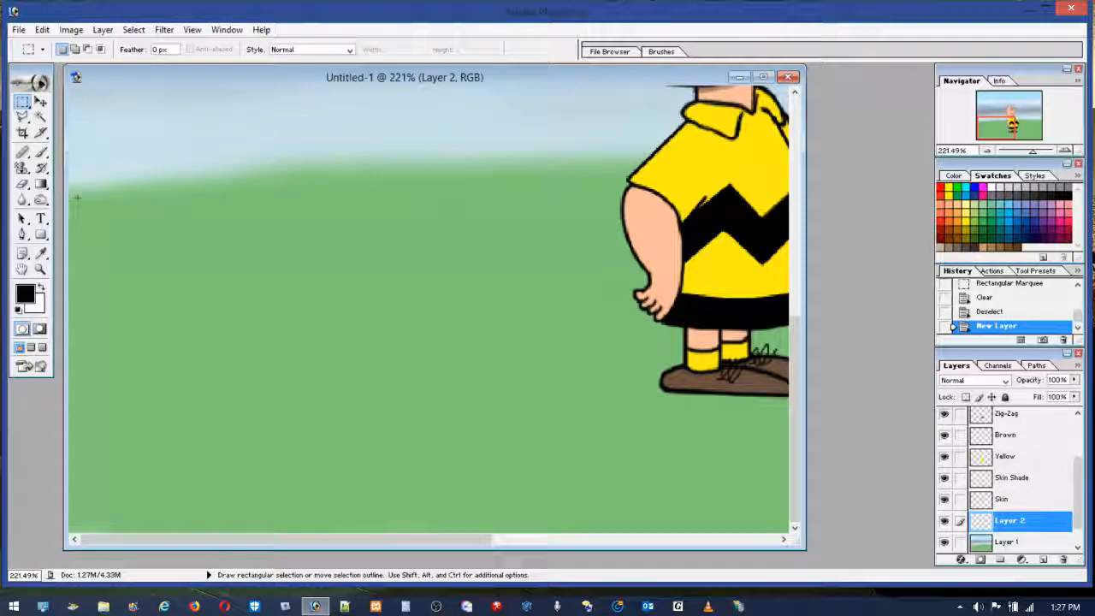
key("b")
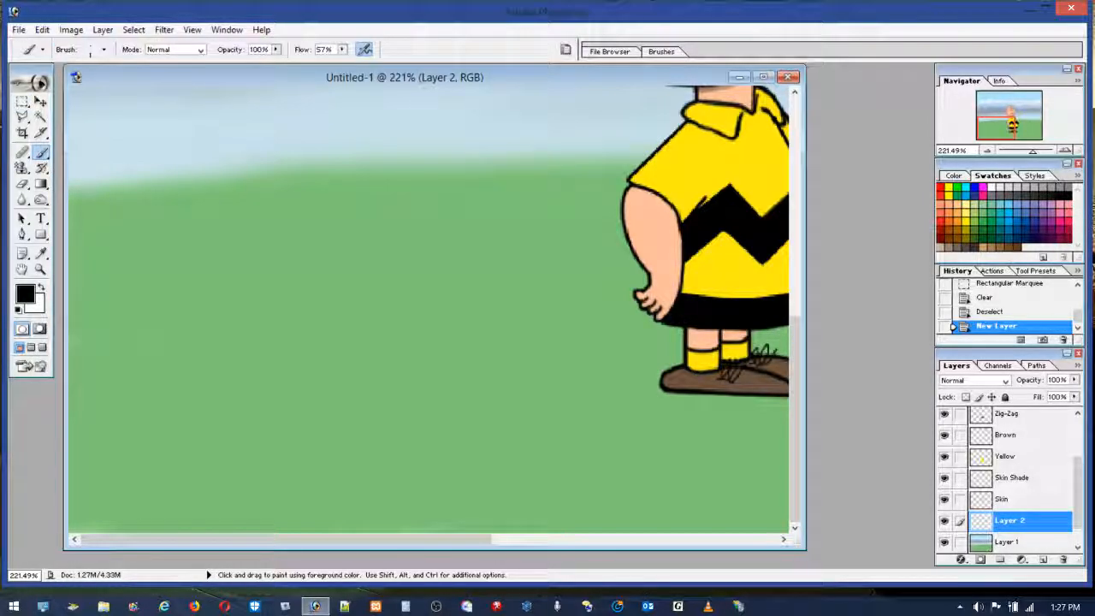
left_click_drag(74, 201, 88, 185)
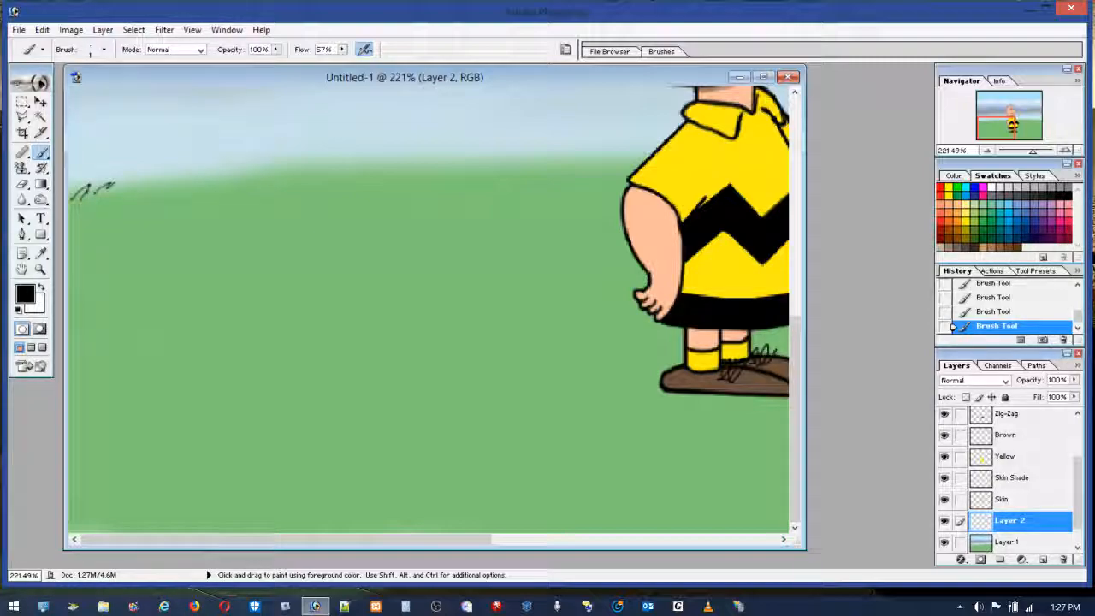
mouse_move(130, 195)
left_mouse_down()
mouse_move(155, 175)
mouse_move(196, 171)
left_mouse_up()
mouse_move(200, 184)
left_mouse_down()
mouse_move(217, 166)
mouse_move(288, 162)
mouse_move(165, 177)
left_mouse_up()
left_click_drag(125, 193, 137, 180)
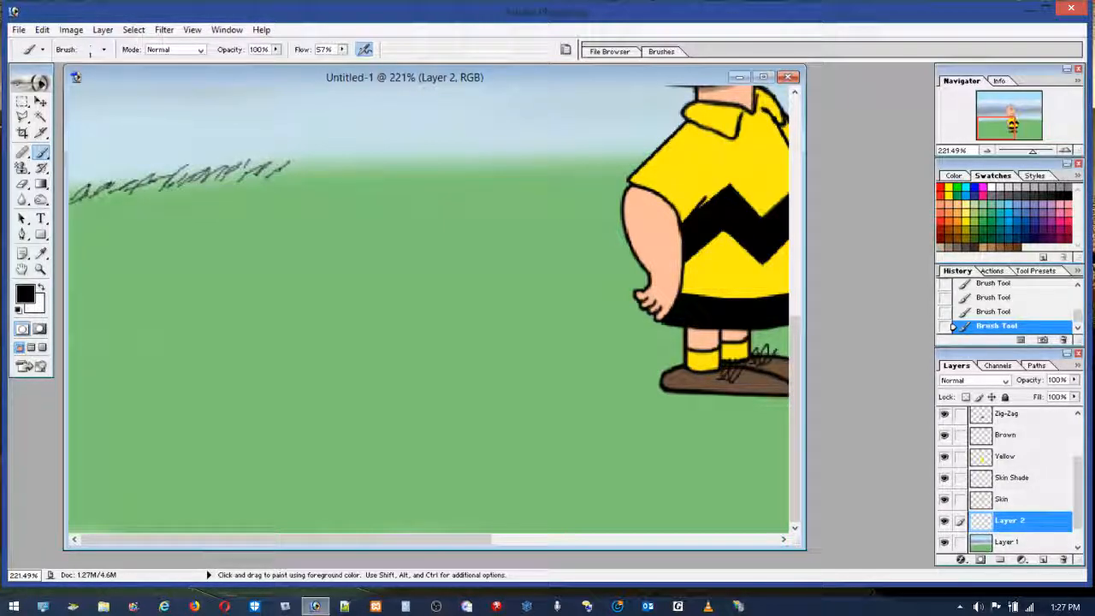
mouse_move(286, 175)
left_mouse_down()
mouse_move(296, 163)
mouse_move(451, 155)
left_mouse_up()
left_click_drag(460, 169, 466, 156)
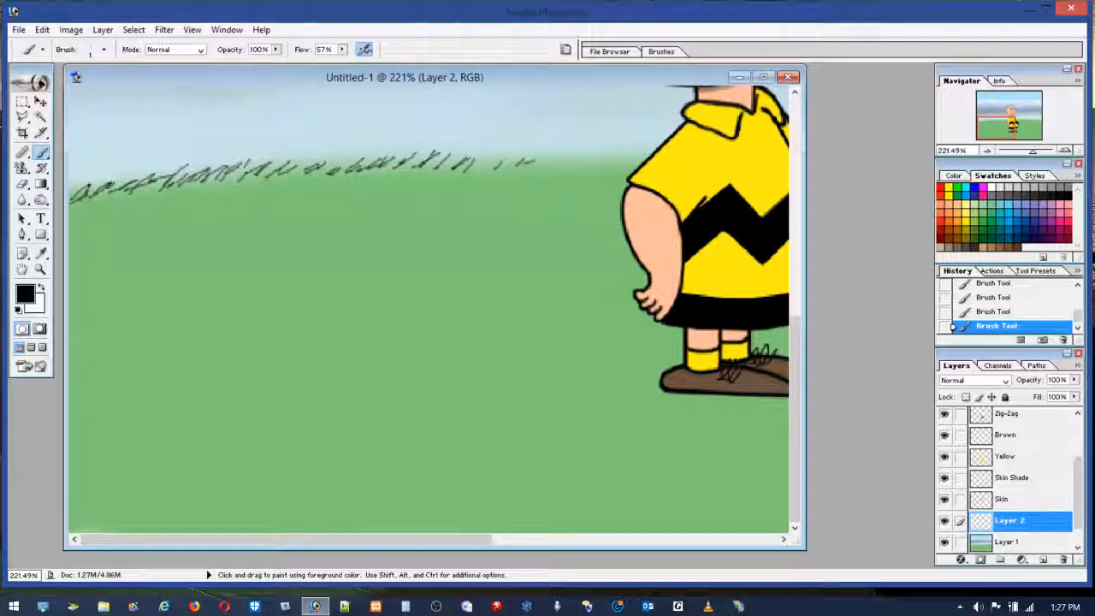
mouse_move(633, 167)
left_mouse_down()
mouse_move(650, 153)
mouse_move(640, 152)
left_mouse_up()
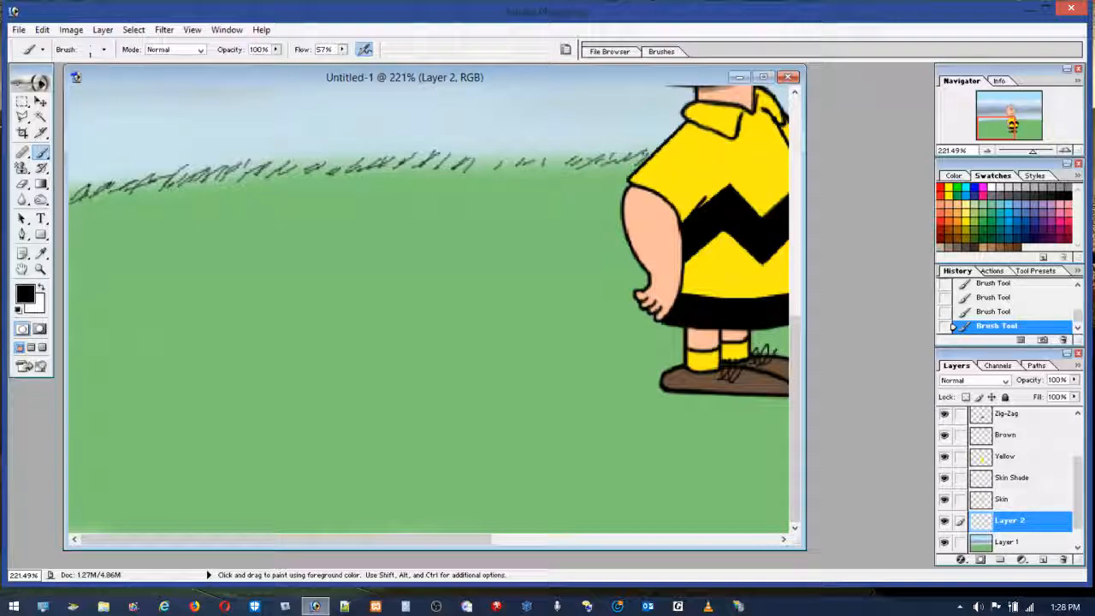
left_click_drag(542, 160, 497, 166)
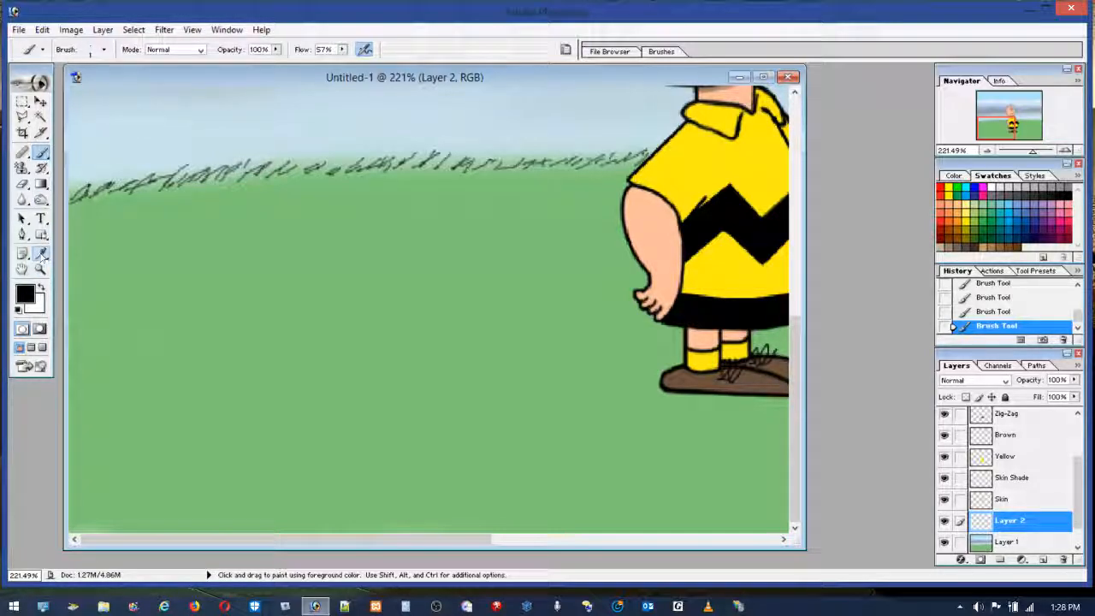
Fade the grass blades along the horizon with a 45 px eraser at 3% flow.
left_click(24, 184)
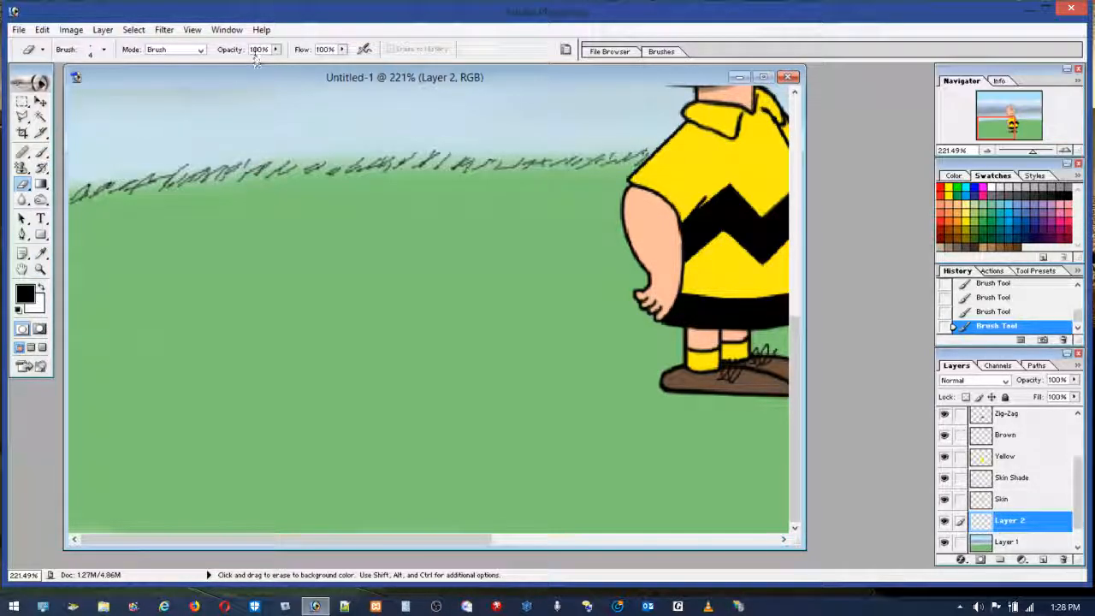
left_click(104, 49)
left_click(47, 86)
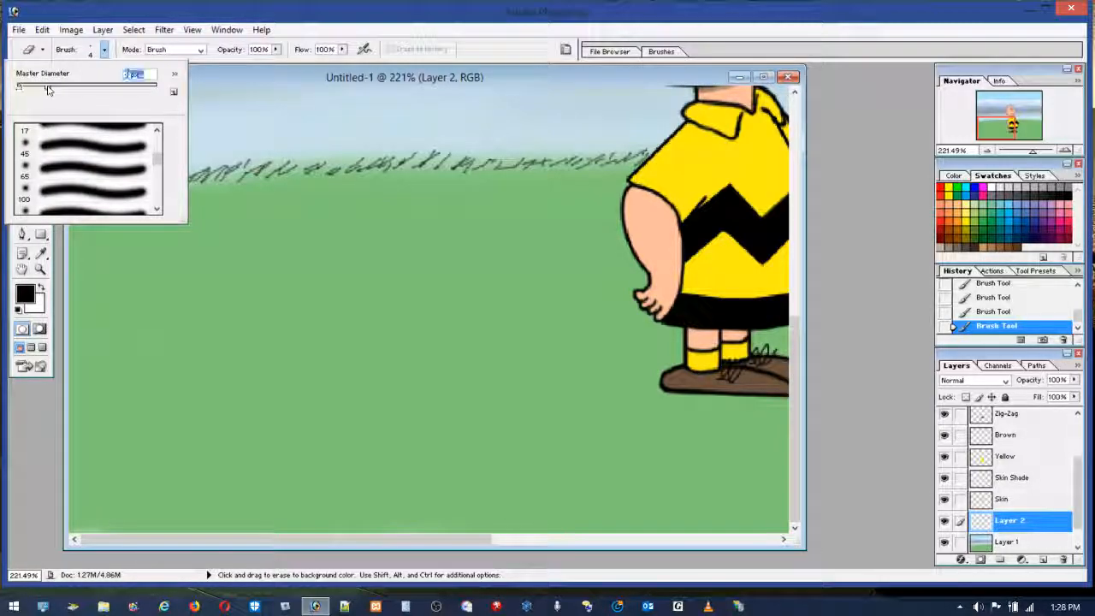
left_click(342, 50)
left_click_drag(342, 53, 272, 66)
mouse_move(609, 137)
left_mouse_down()
mouse_move(450, 156)
mouse_move(275, 163)
mouse_move(137, 184)
mouse_move(182, 171)
mouse_move(133, 192)
mouse_move(578, 147)
mouse_move(385, 166)
mouse_move(672, 158)
mouse_move(81, 196)
mouse_move(523, 180)
mouse_move(517, 209)
left_mouse_up()
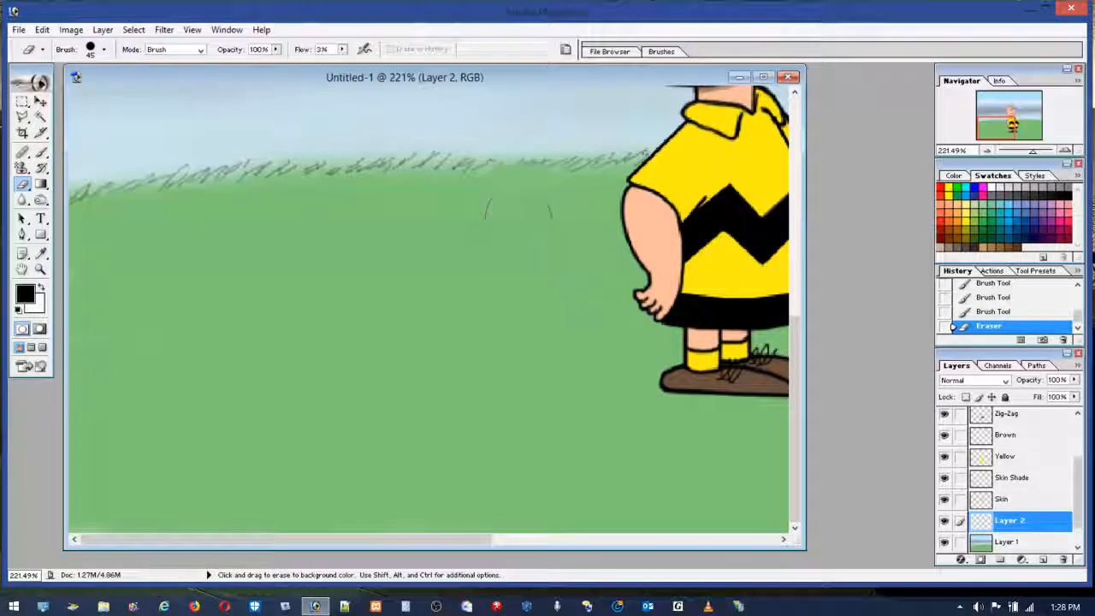
Sample the ground's green as the foreground color and set the brush diameter to 6 px.
double_click(40, 269)
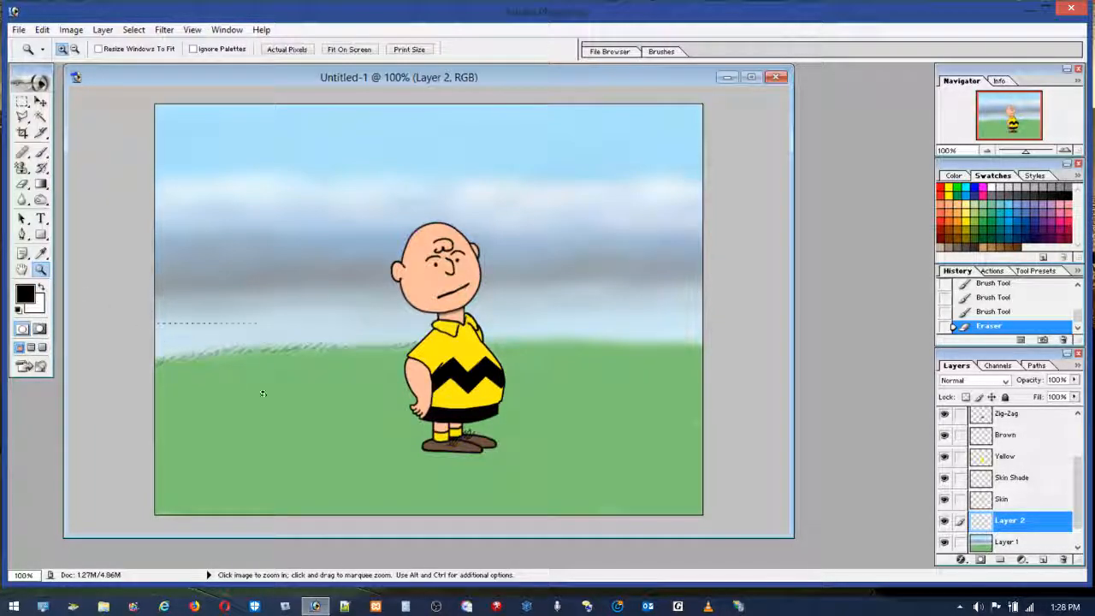
left_click_drag(166, 361, 309, 332)
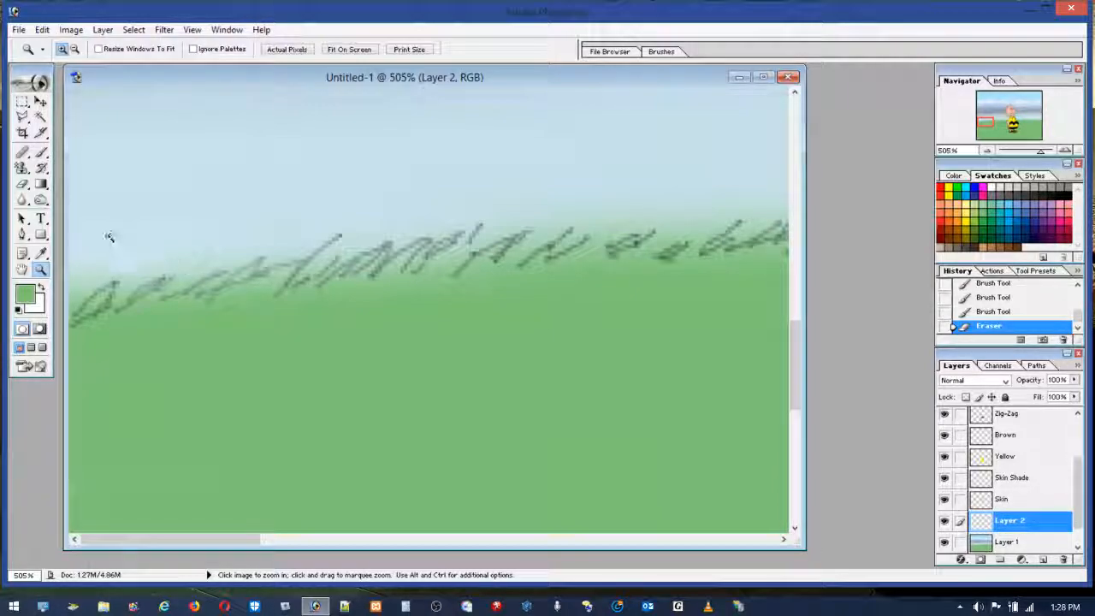
left_click(41, 253)
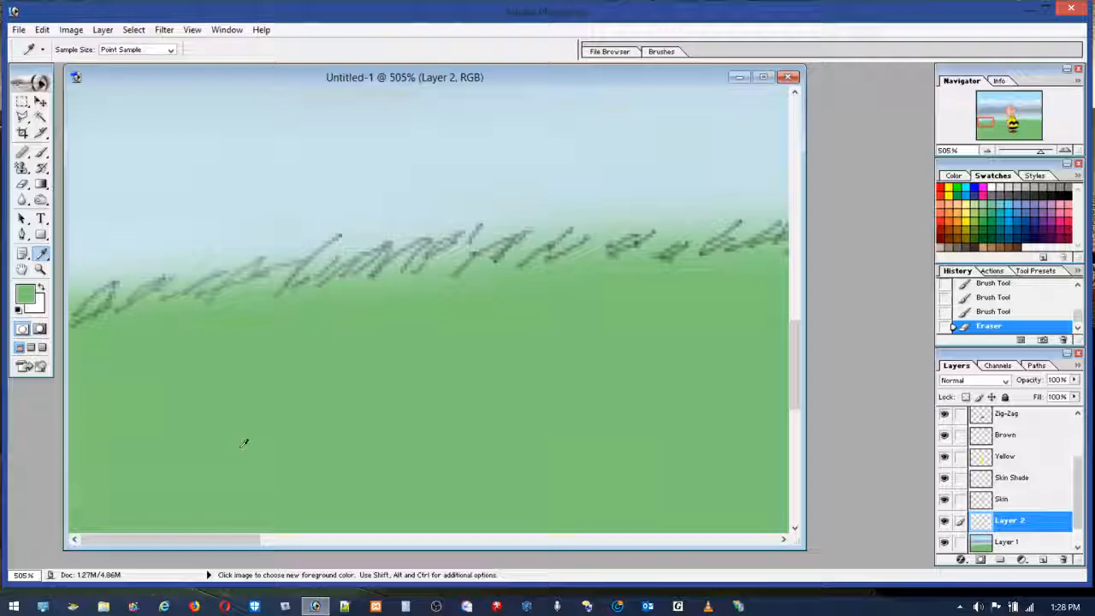
left_click(42, 154)
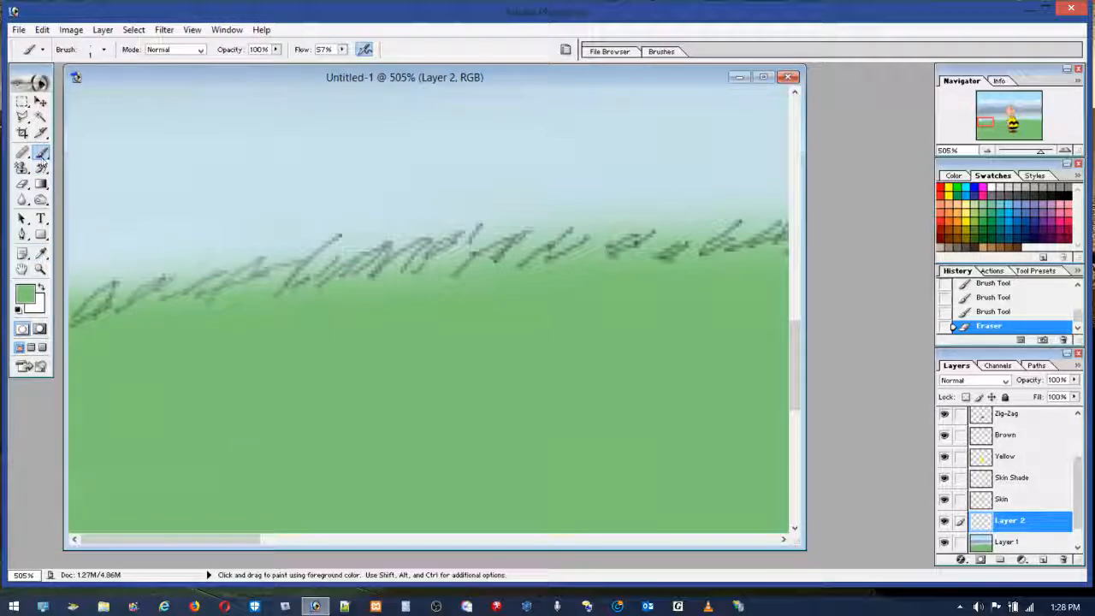
left_click(90, 52)
left_click_drag(18, 86, 22, 89)
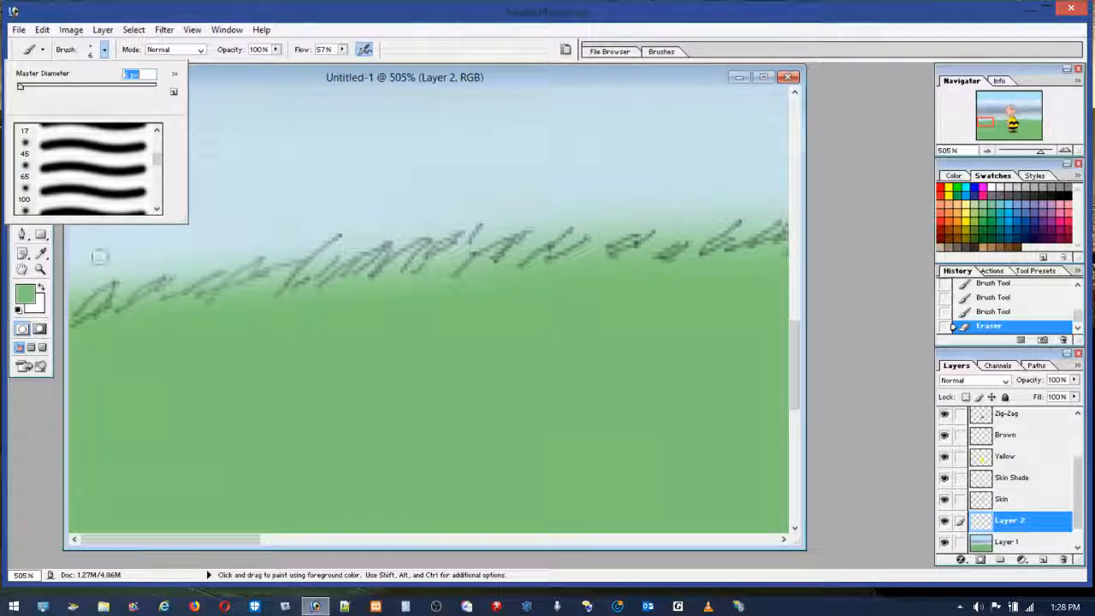
Paint short slanted green strokes over the black grass blades along the horizon nearest the canvas edge on Layer 2.
mouse_move(76, 323)
left_mouse_down()
mouse_move(129, 292)
mouse_move(122, 300)
mouse_move(142, 308)
left_mouse_up()
left_click_drag(202, 280, 183, 309)
left_click_drag(224, 278, 198, 303)
mouse_move(256, 270)
left_mouse_down()
mouse_move(231, 290)
mouse_move(257, 289)
left_mouse_up()
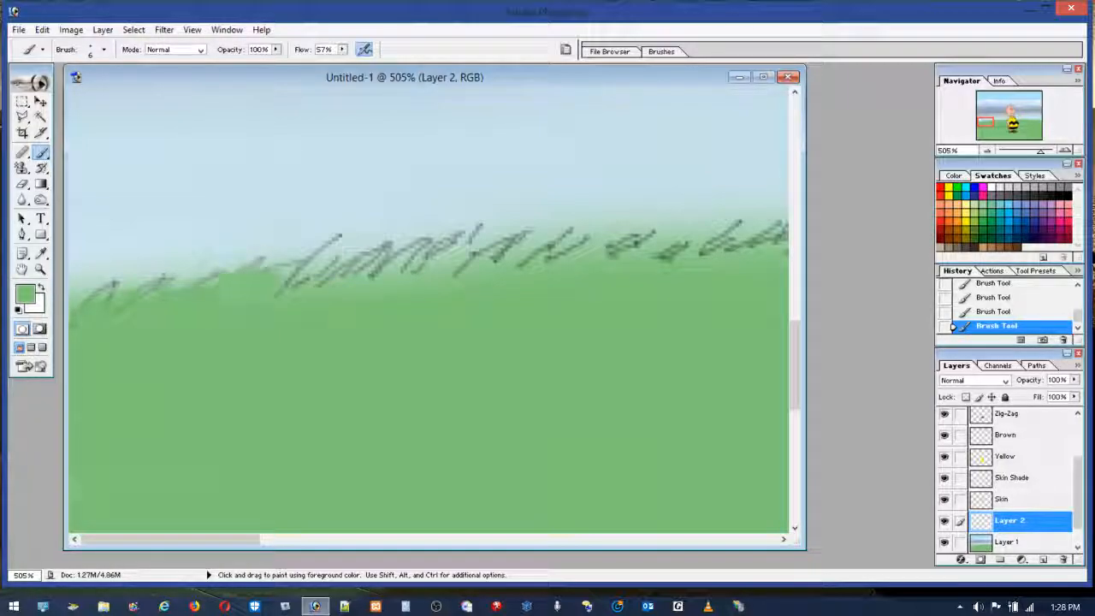
mouse_move(317, 257)
left_mouse_down()
mouse_move(275, 306)
mouse_move(333, 262)
mouse_move(314, 292)
left_mouse_up()
left_click_drag(368, 257, 342, 291)
mouse_move(395, 246)
left_mouse_down()
mouse_move(383, 271)
mouse_move(401, 278)
left_mouse_up()
left_click_drag(457, 241, 442, 288)
left_click_drag(508, 248, 482, 268)
left_click_drag(524, 231, 504, 255)
mouse_move(568, 219)
left_mouse_down()
mouse_move(547, 250)
mouse_move(572, 279)
left_mouse_up()
left_click_drag(639, 236, 612, 275)
mouse_move(682, 231)
left_mouse_down()
mouse_move(657, 258)
mouse_move(676, 275)
left_mouse_up()
left_click_drag(727, 228, 700, 258)
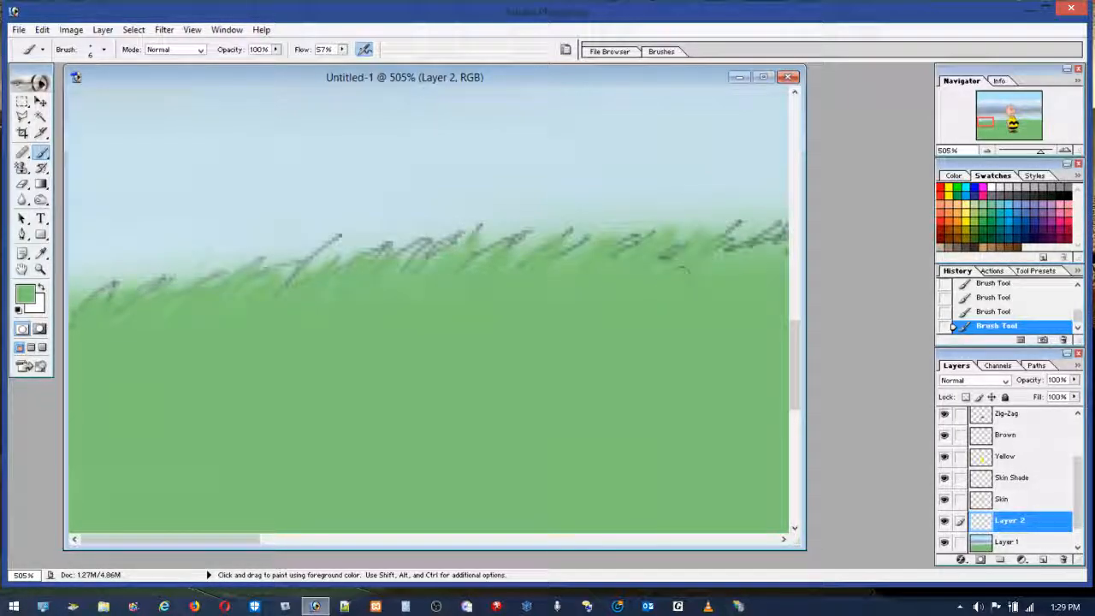
Continue the green strokes over the black blades along the rest of the horizon up to the character's shoulder.
left_click_drag(226, 539, 335, 539)
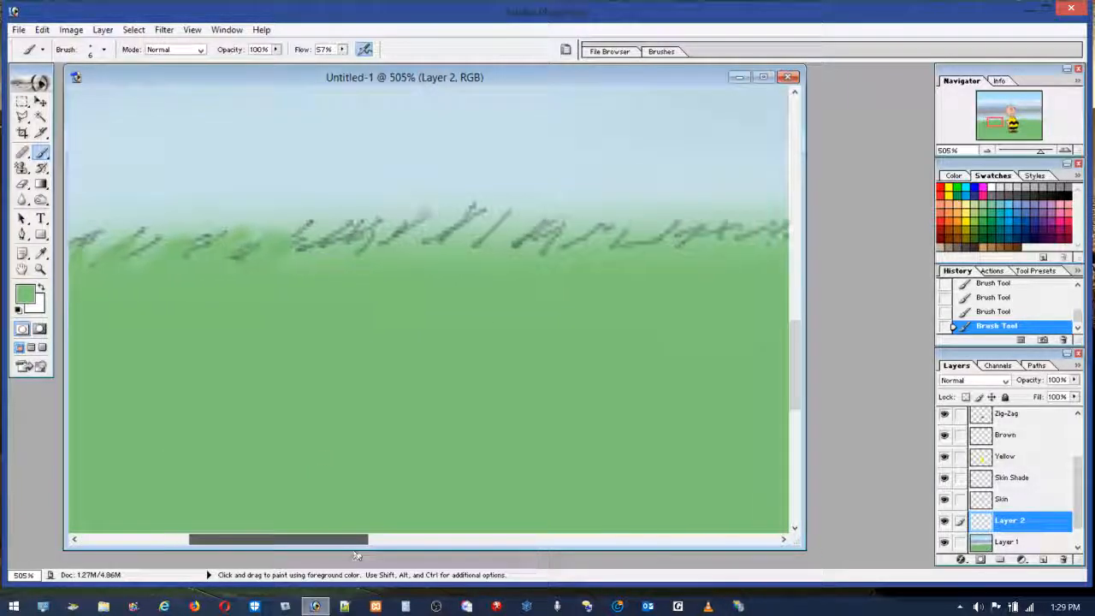
mouse_move(345, 231)
left_mouse_down()
mouse_move(397, 230)
mouse_move(372, 258)
mouse_move(461, 229)
mouse_move(501, 232)
mouse_move(474, 268)
mouse_move(581, 231)
mouse_move(589, 262)
left_mouse_up()
mouse_move(669, 222)
left_mouse_down()
mouse_move(652, 243)
mouse_move(671, 239)
left_mouse_up()
left_click_drag(643, 233, 620, 246)
left_click_drag(446, 229, 458, 240)
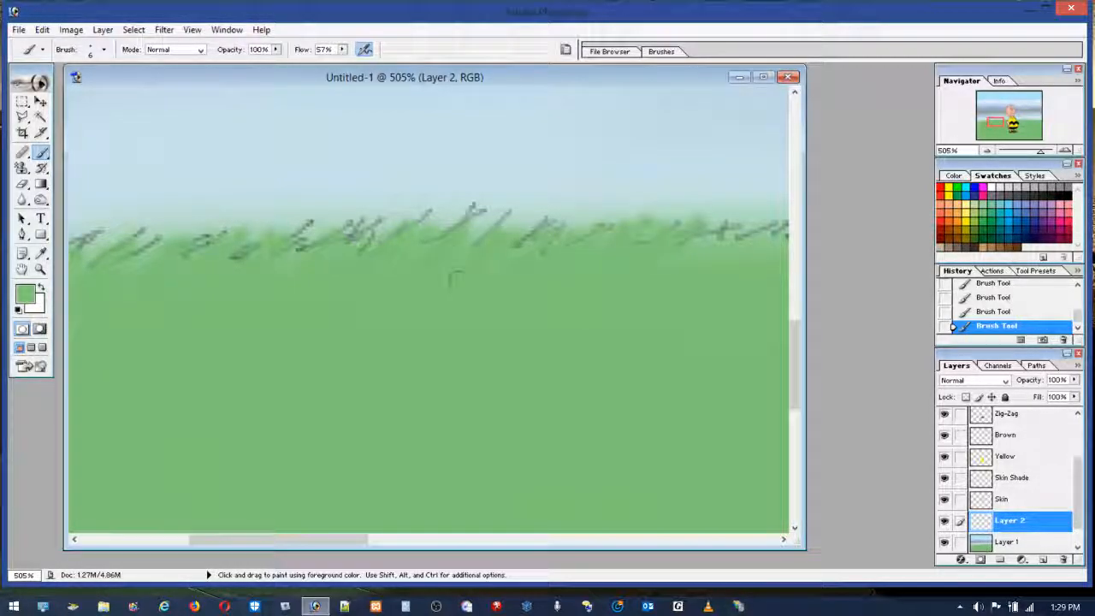
left_click_drag(352, 539, 451, 539)
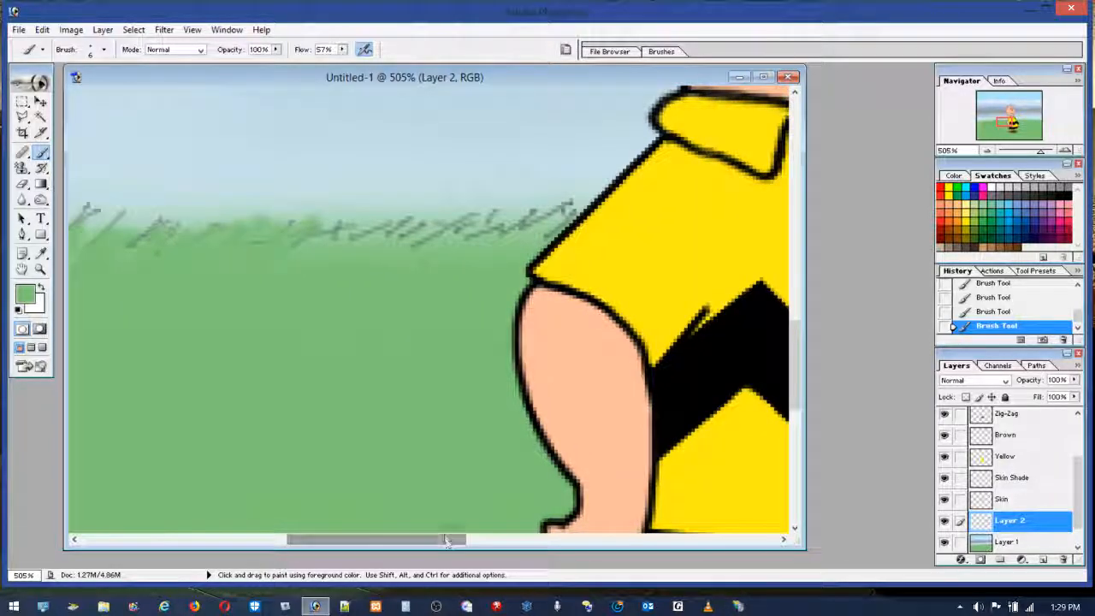
mouse_move(349, 239)
left_mouse_down()
mouse_move(452, 223)
mouse_move(382, 249)
left_mouse_up()
left_click_drag(453, 240, 569, 215)
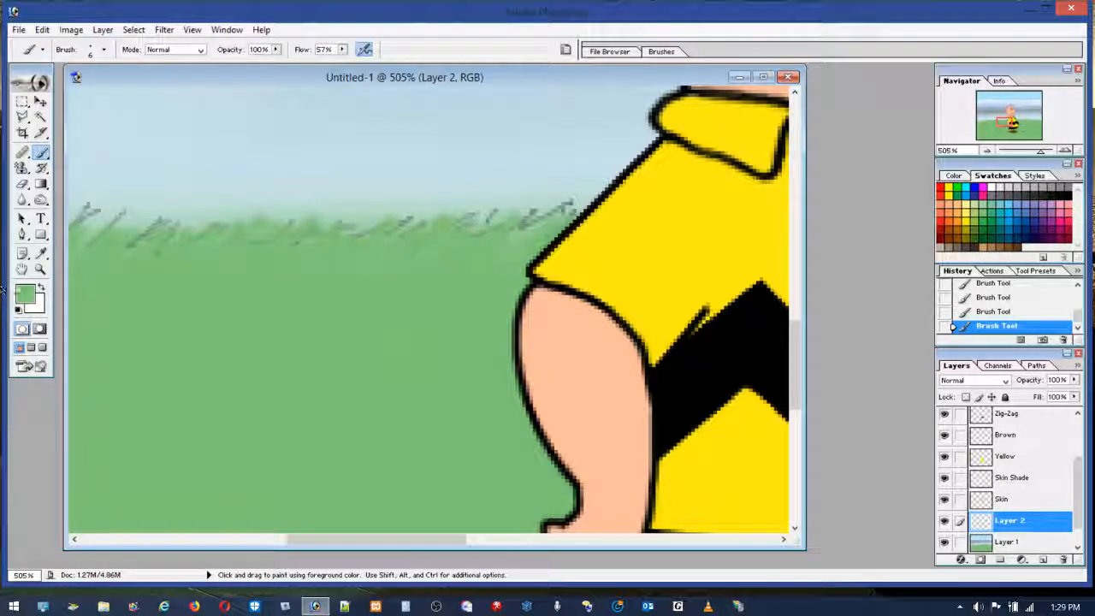
Touch up the blades that are still too dark between the canvas edge and the character with more green strokes.
double_click(41, 270)
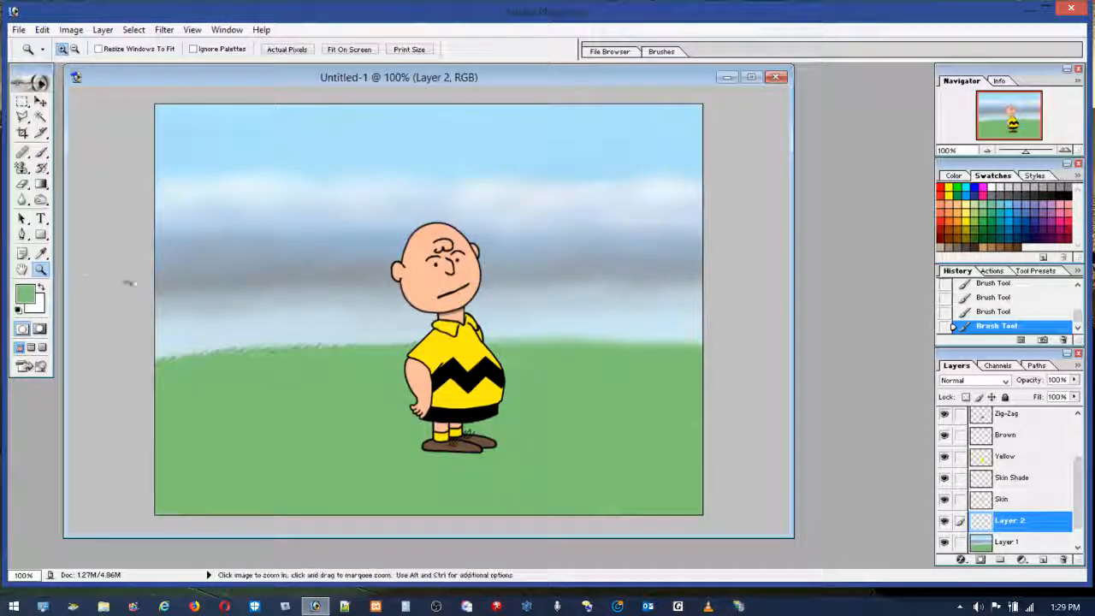
left_click_drag(180, 329, 318, 369)
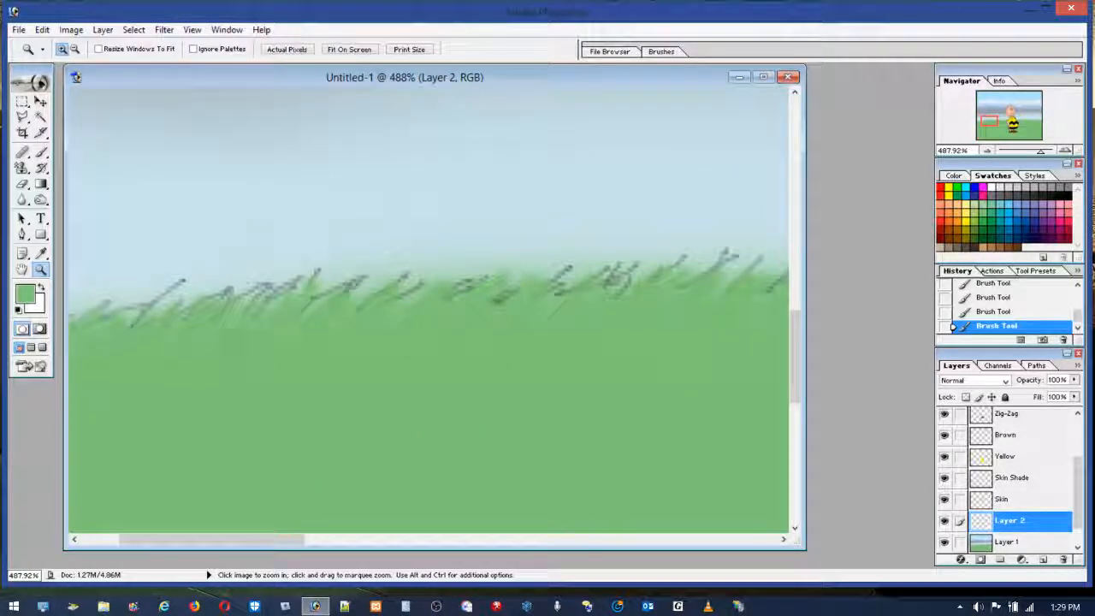
left_click(41, 152)
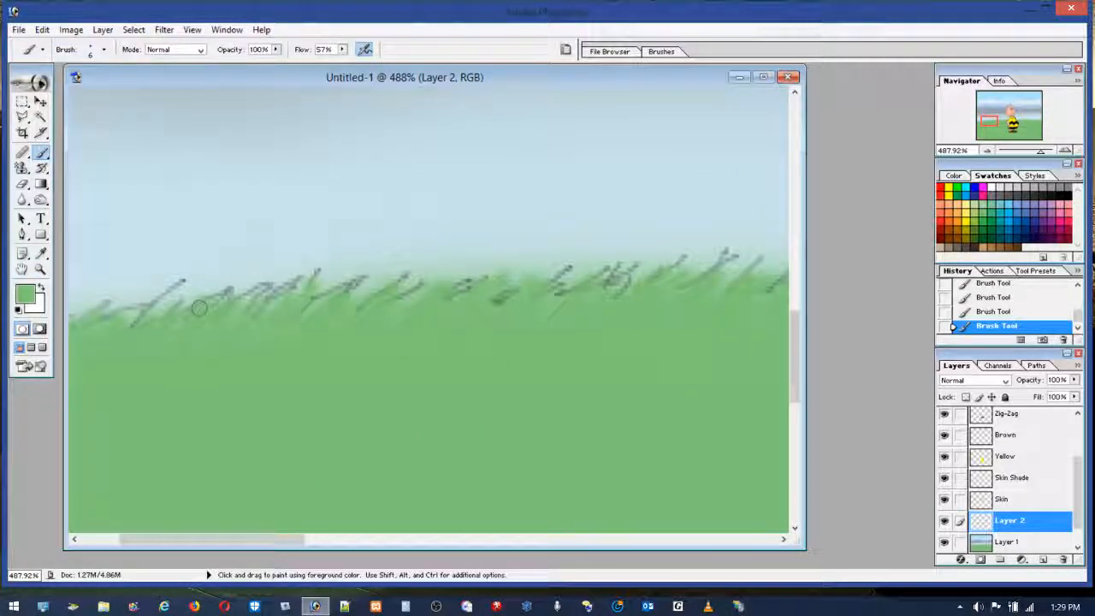
left_click_drag(258, 291, 248, 309)
left_click_drag(314, 300, 288, 326)
mouse_move(386, 283)
left_mouse_down()
mouse_move(373, 316)
mouse_move(391, 317)
left_mouse_up()
left_click_drag(582, 279, 542, 320)
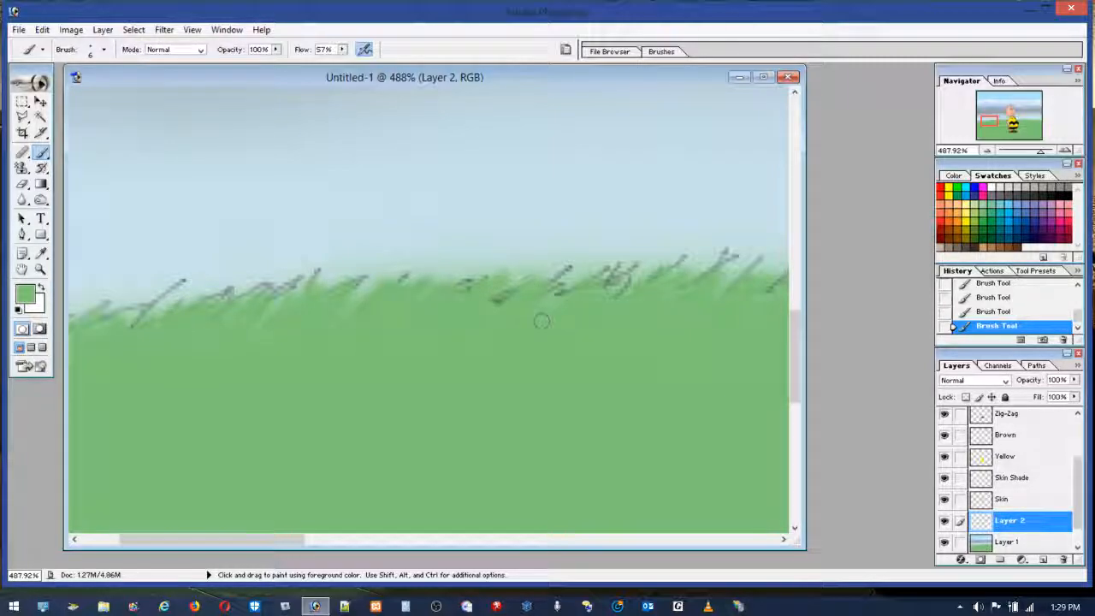
left_click_drag(175, 282, 141, 322)
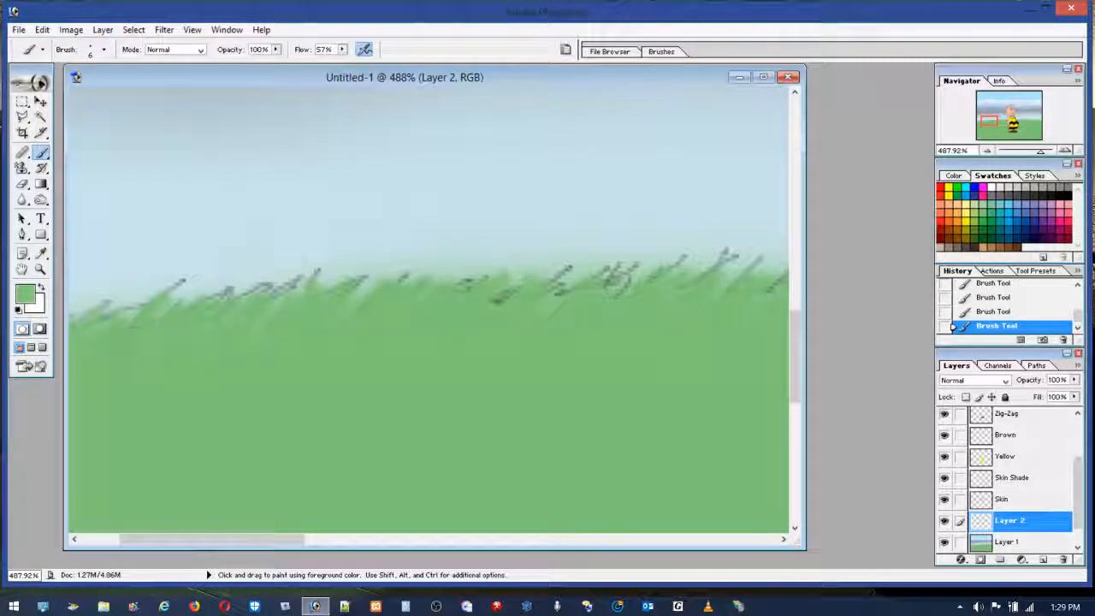
Soften the remaining dark blade mark midway along the horizon with green, and return to the 100% view.
double_click(40, 269)
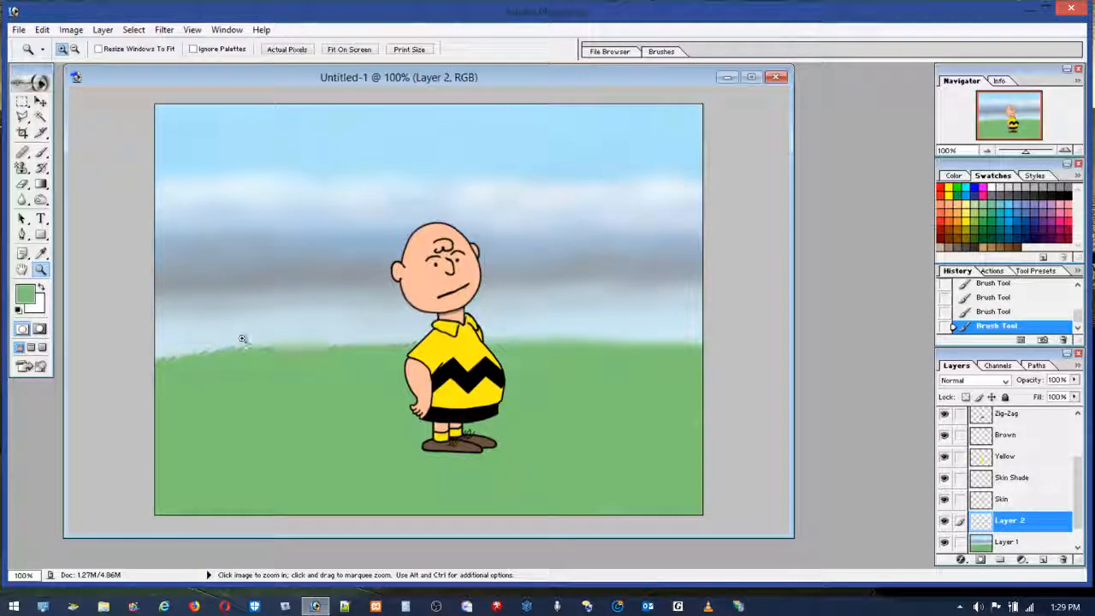
left_click_drag(242, 337, 362, 386)
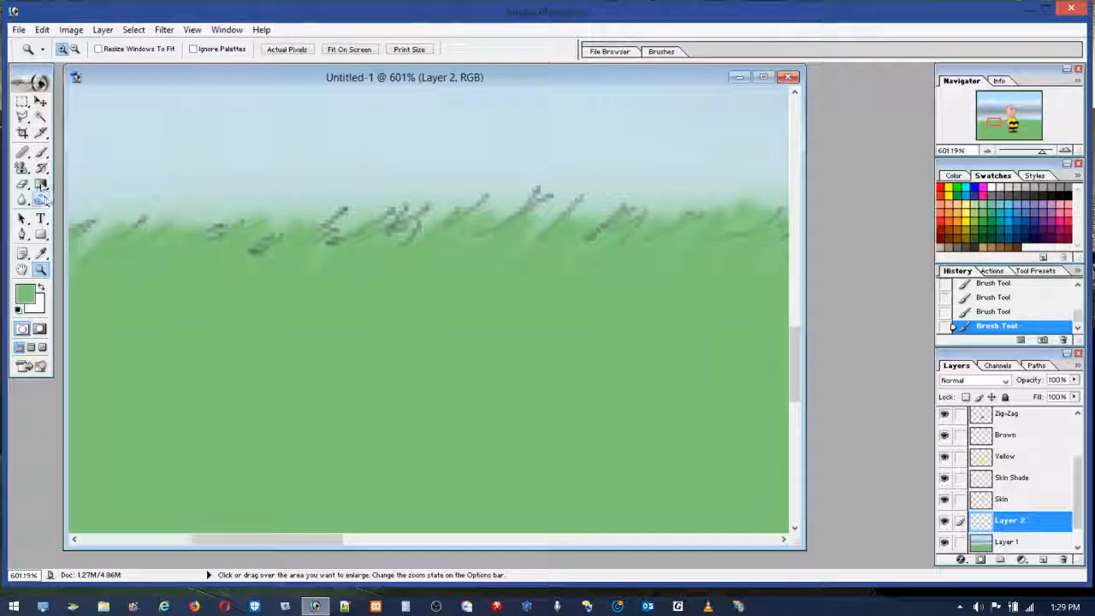
left_click(41, 154)
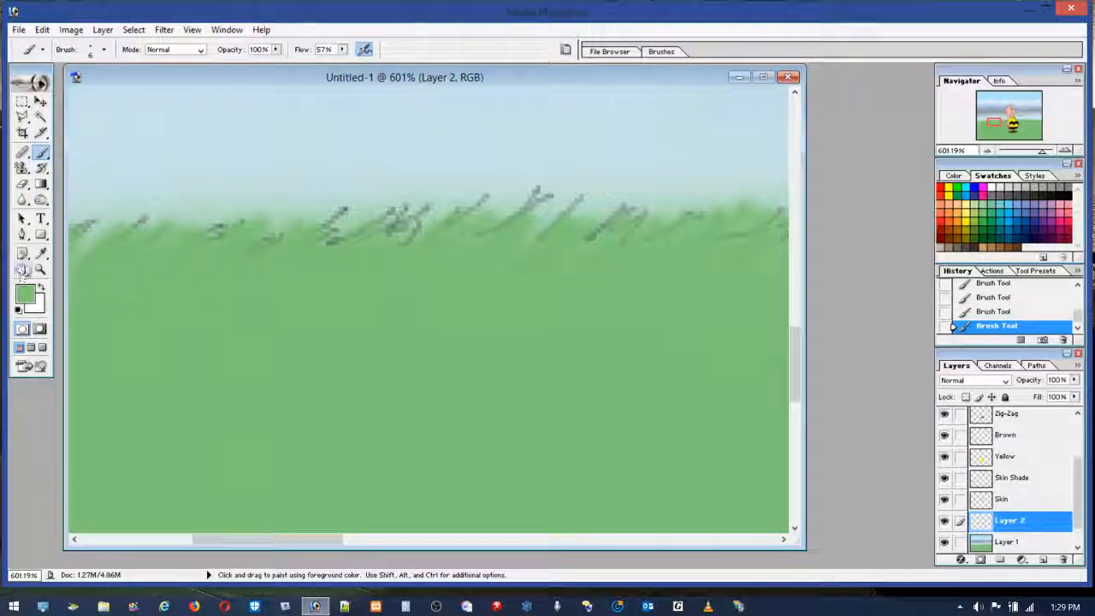
double_click(40, 269)
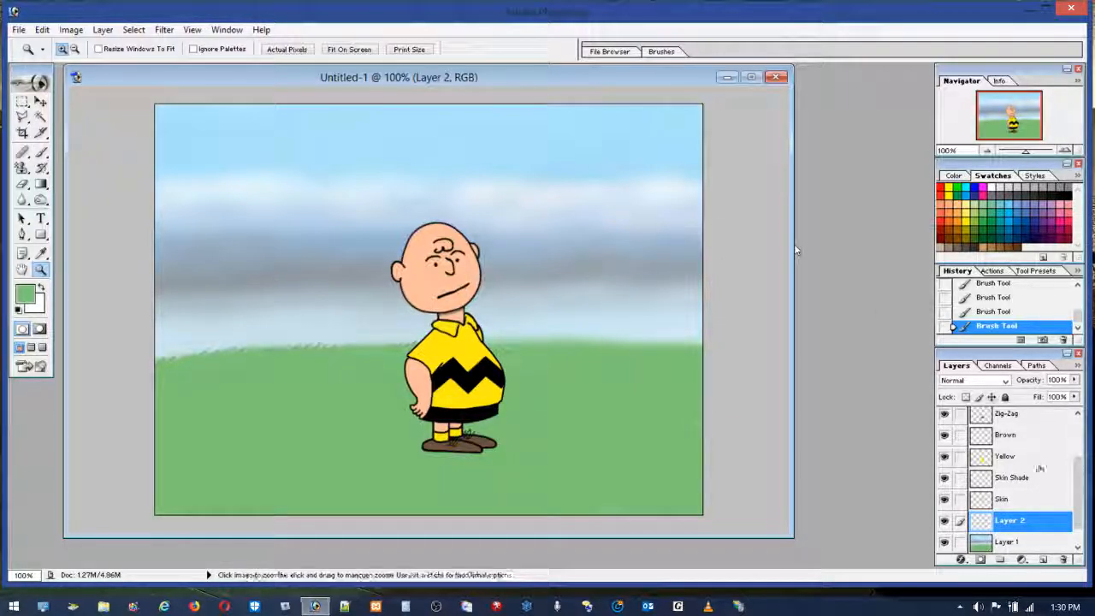
left_click(959, 607)
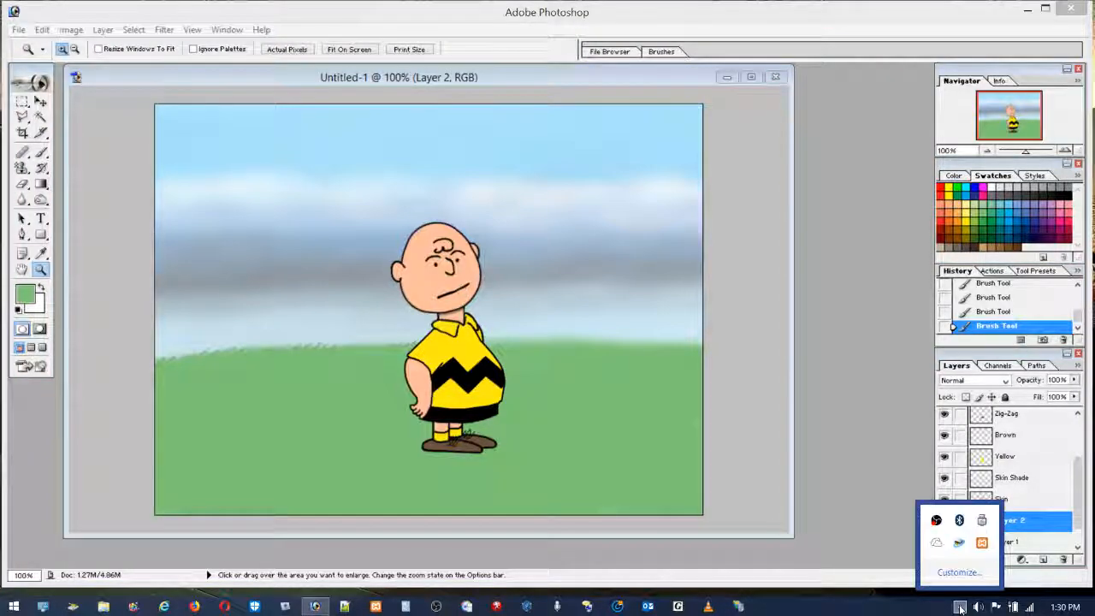
left_click(936, 522)
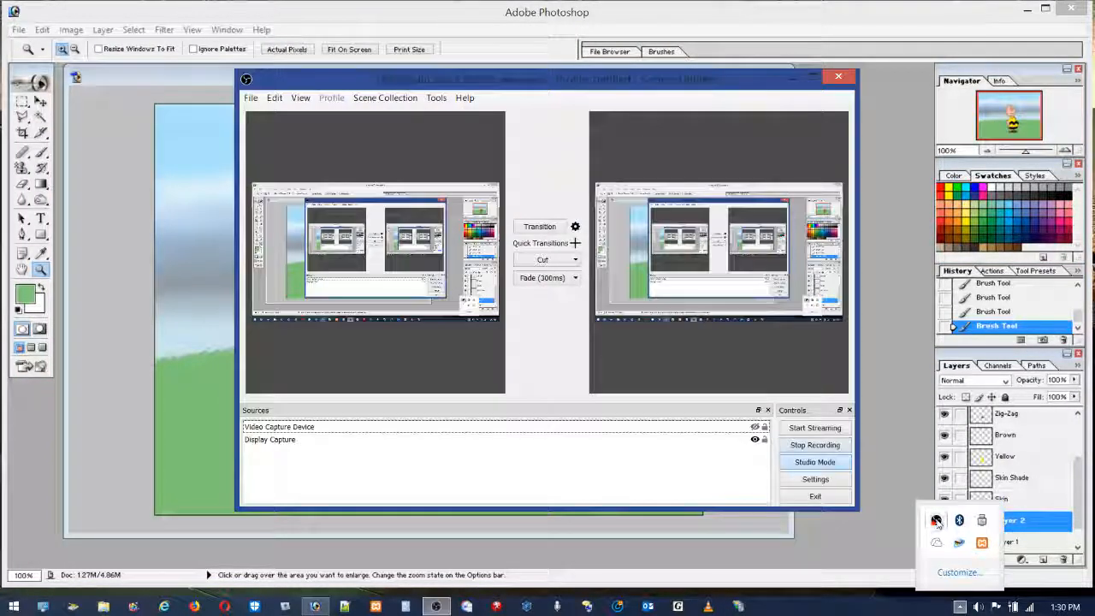